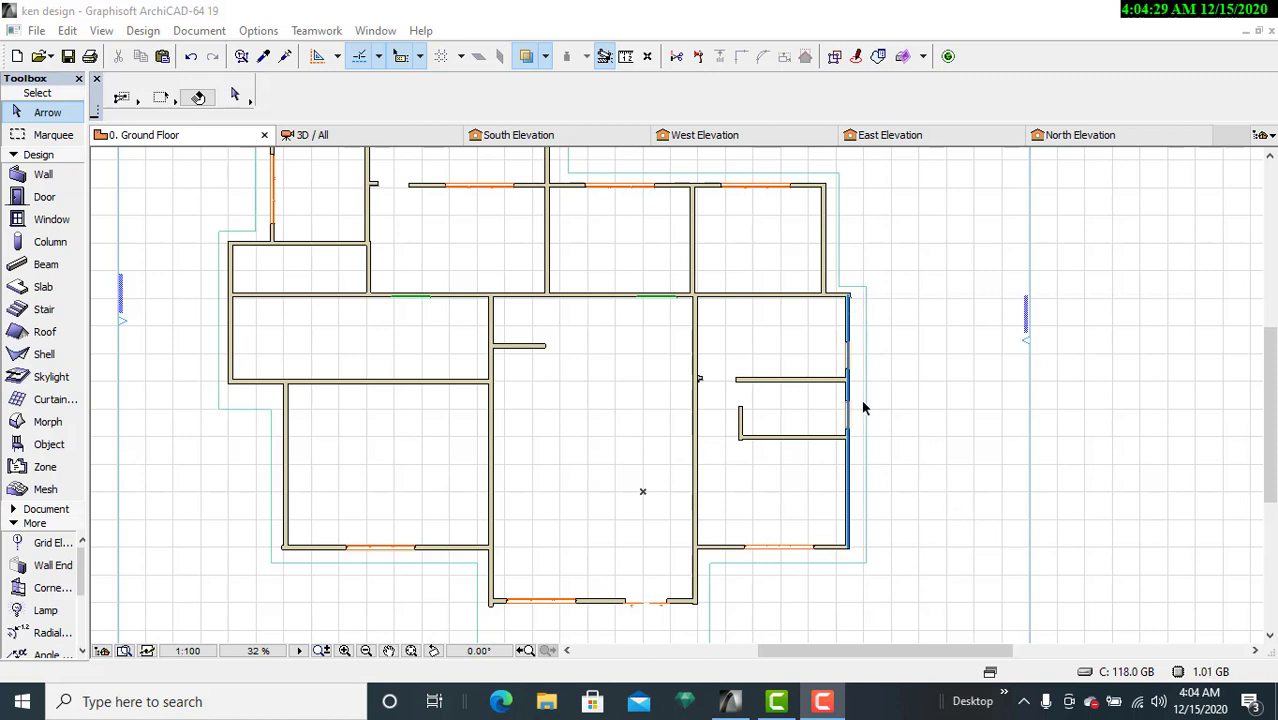
left_click(918, 377)
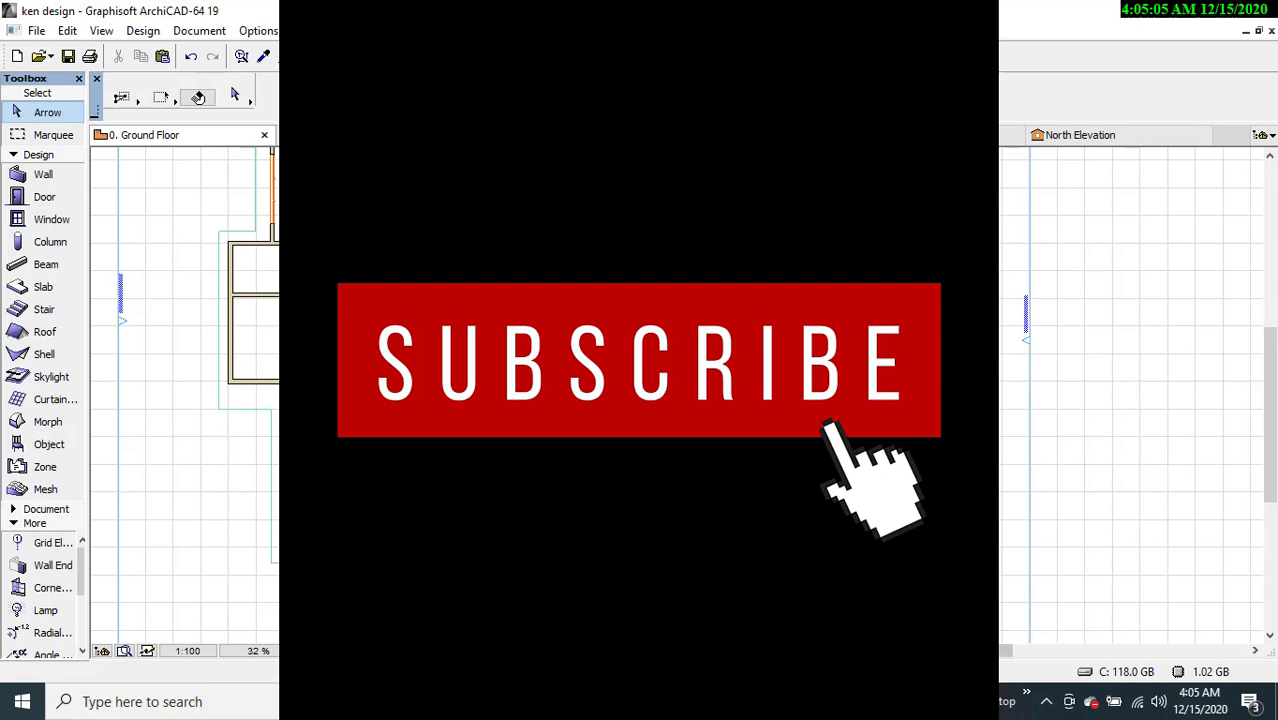
scroll(636, 462, "down", 2)
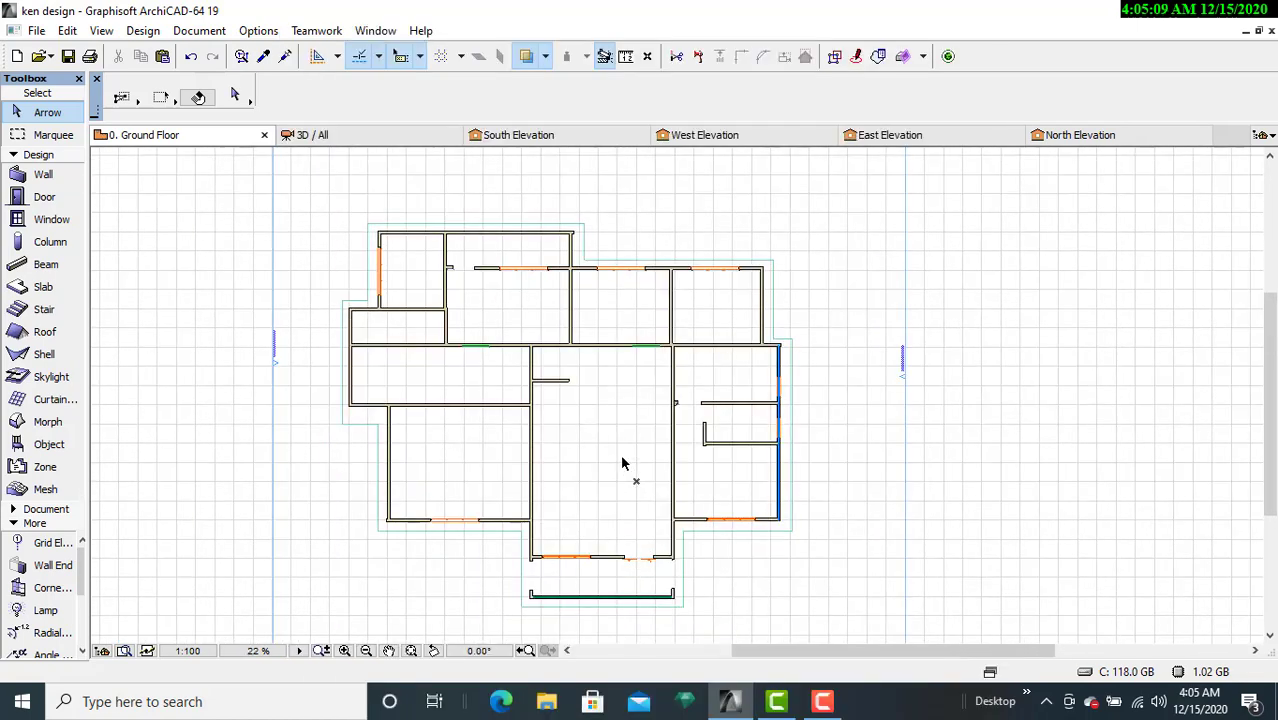
scroll(620, 454, "up", 1)
middle_click_drag(620, 458, 707, 456)
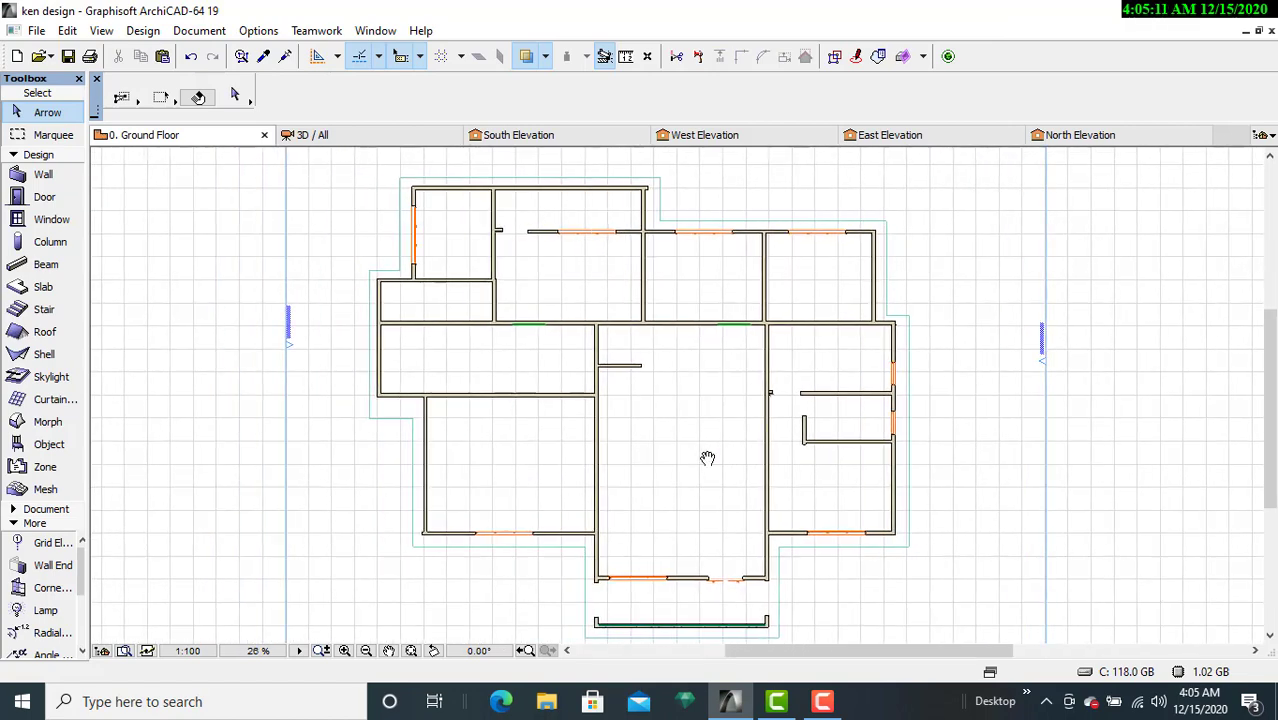
middle_click_drag(656, 364, 616, 417)
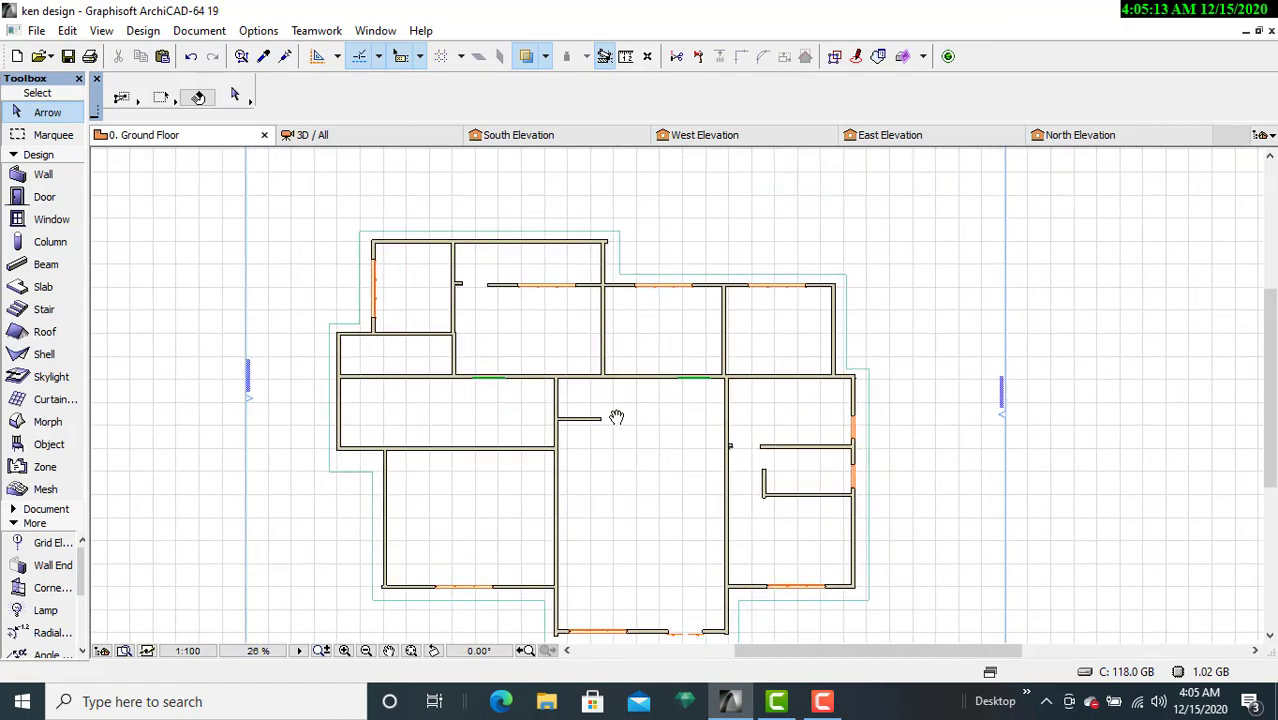
middle_click_drag(648, 494, 634, 441)
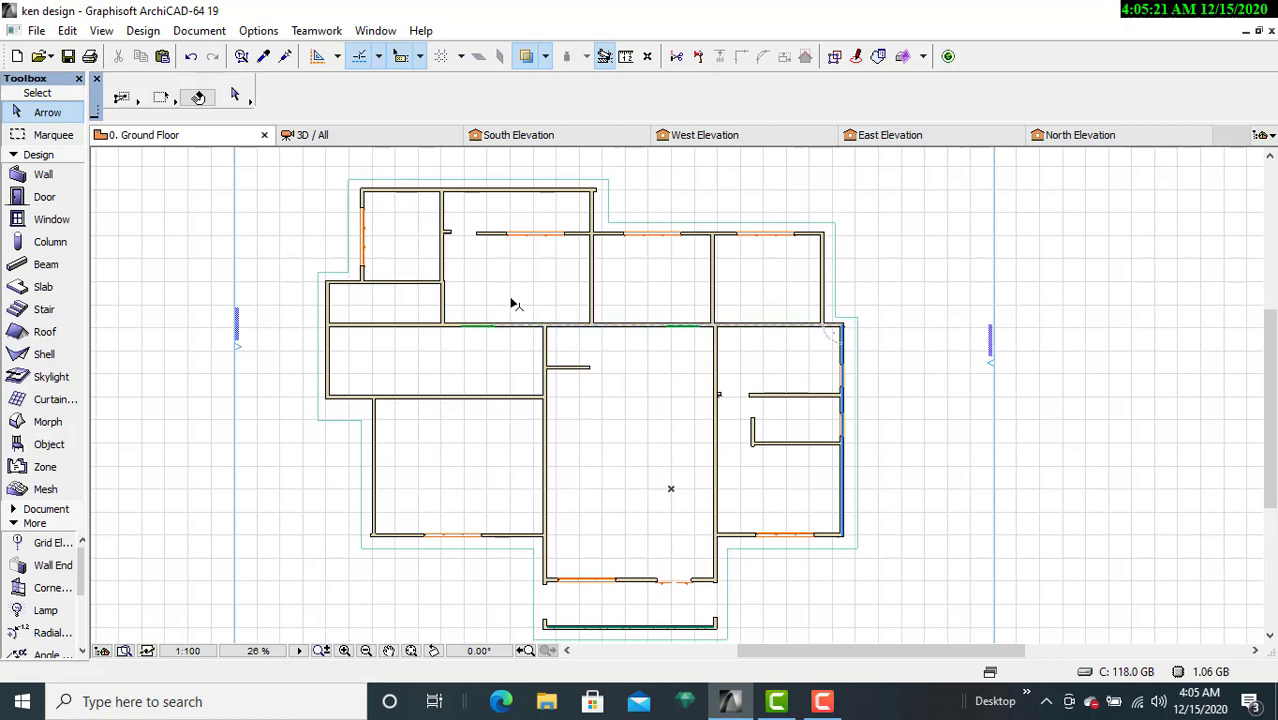
Step: Examine the building's walls, windows and open top in the 3D view from the corner and front sides
left_click(379, 143)
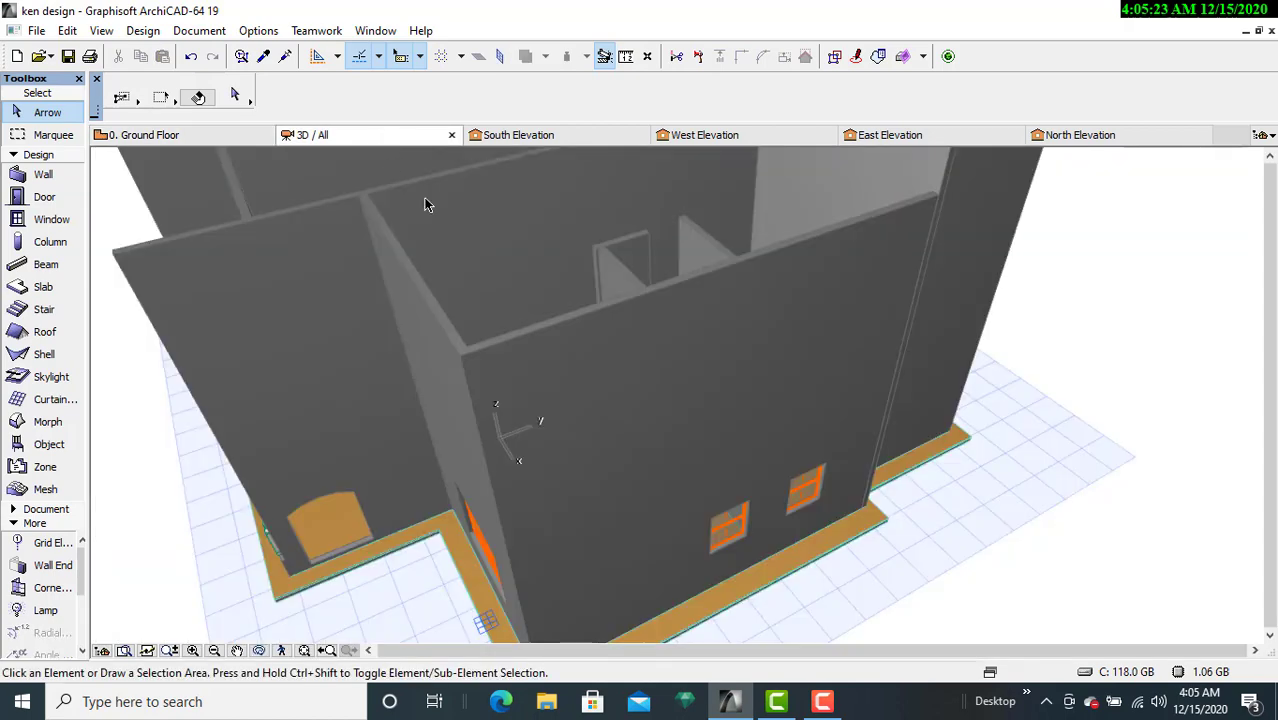
scroll(684, 380, "down", 3)
scroll(685, 383, "down", 5)
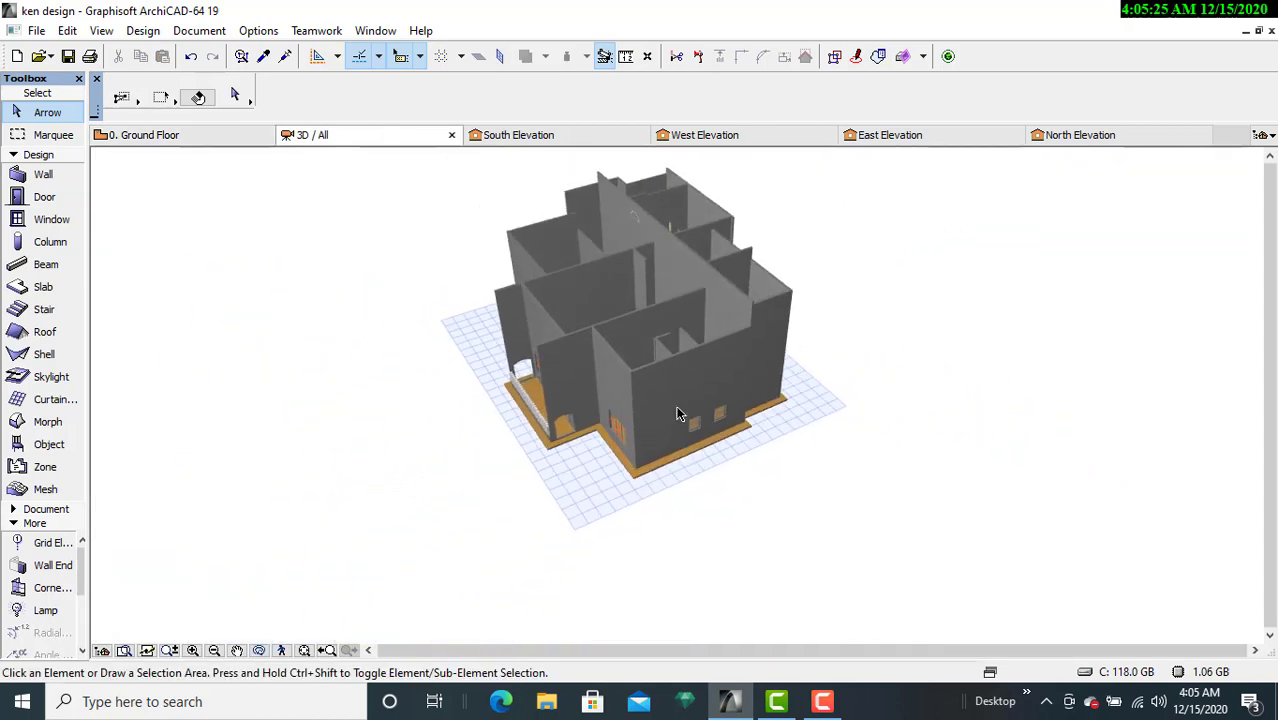
middle_click_drag(628, 478, 604, 586)
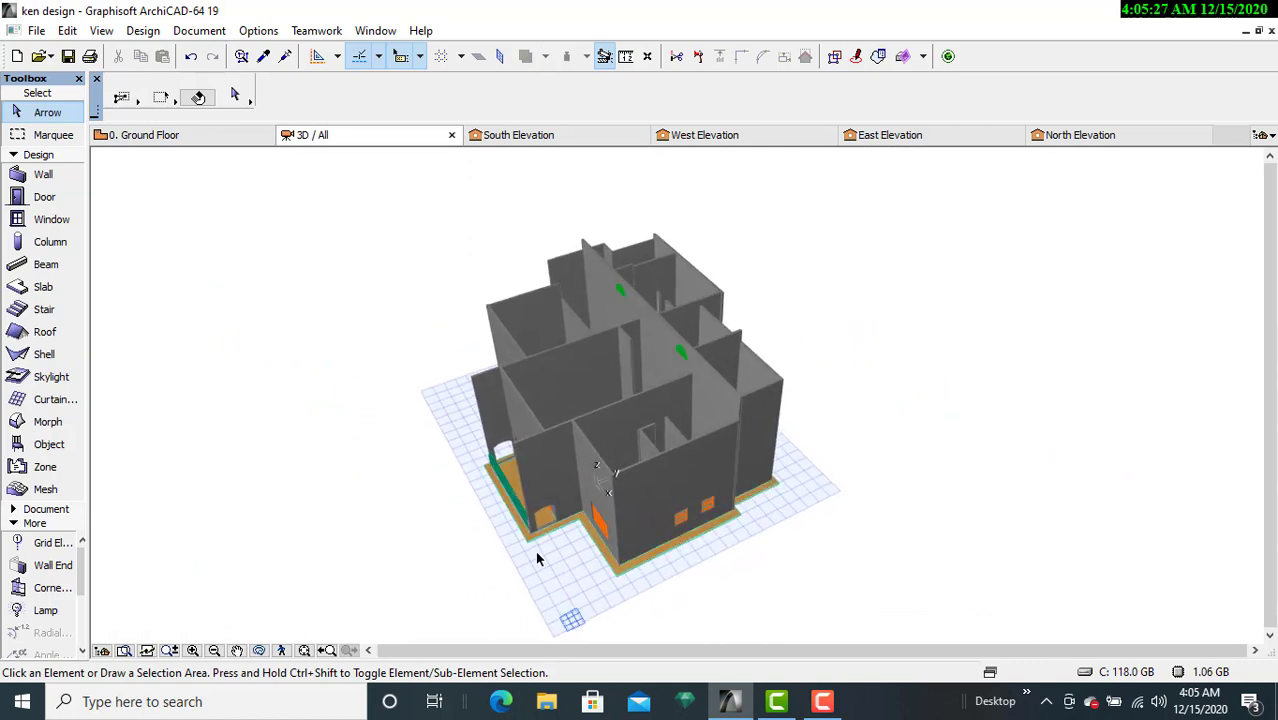
left_click(483, 536)
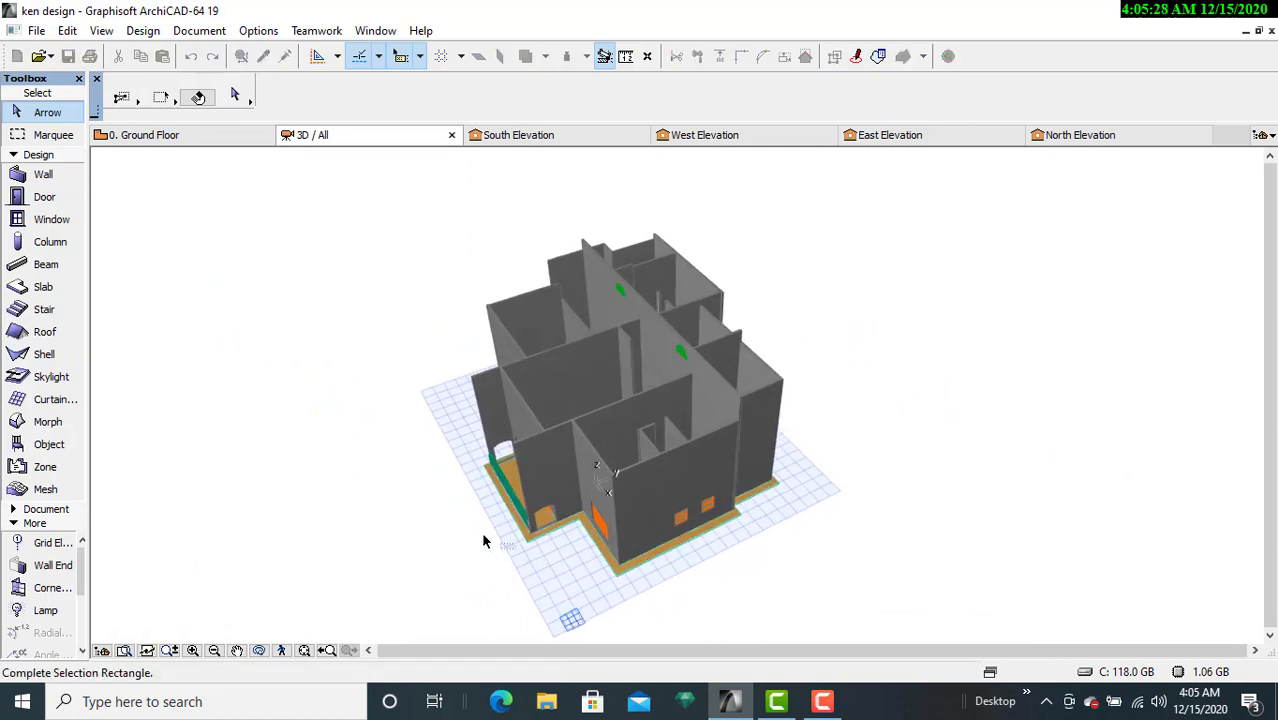
left_click(426, 523)
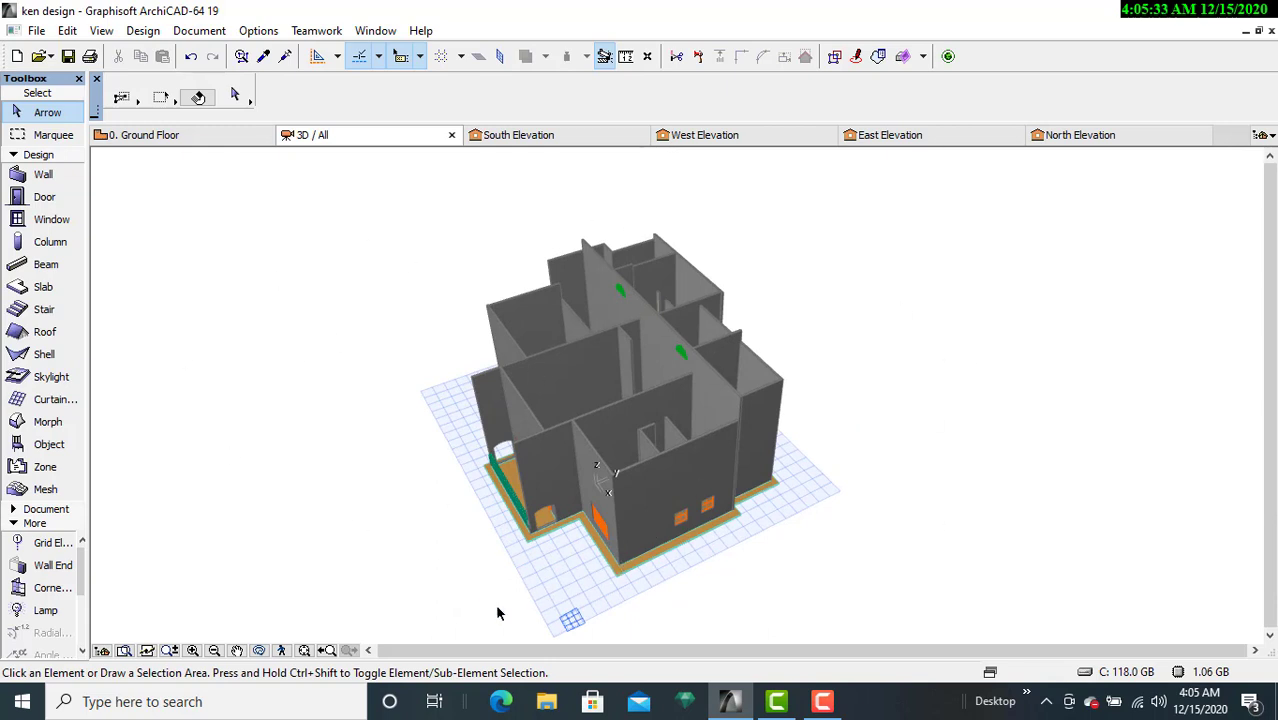
left_click(260, 651)
left_click_drag(456, 468, 300, 458)
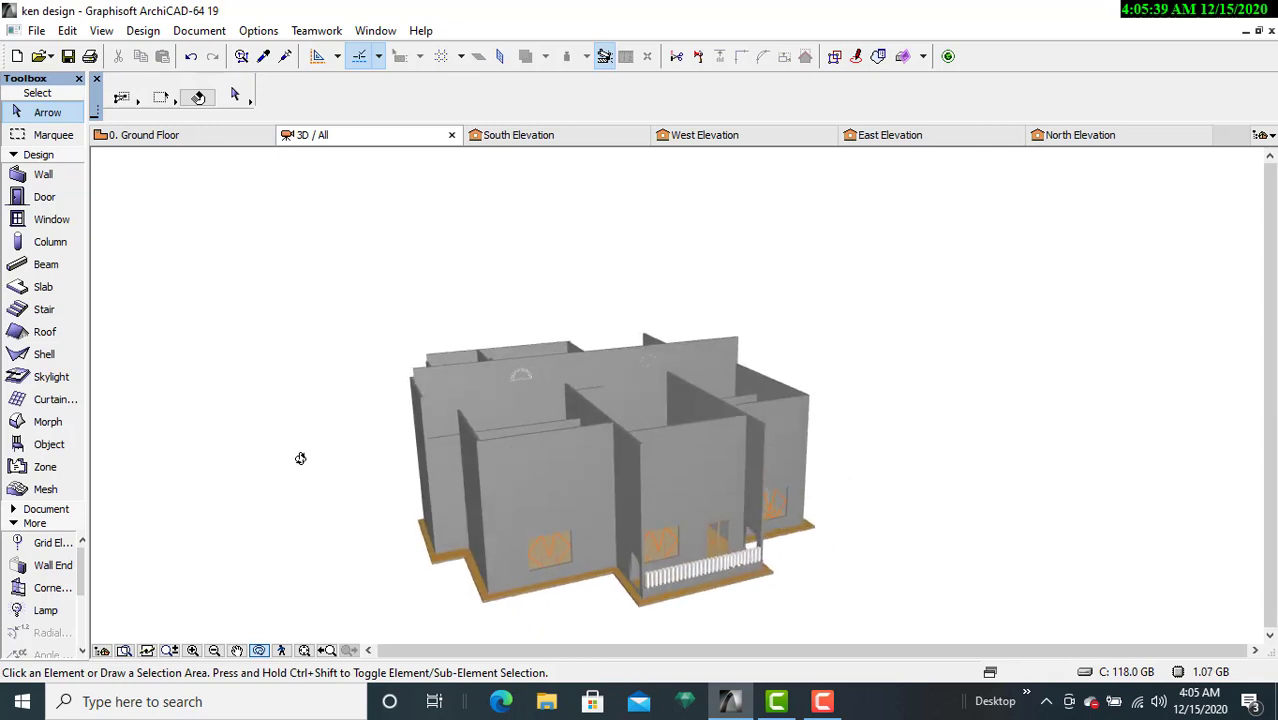
Step: On the ground floor plan, draw a roof pivot line about 47125 long along the central east-west wall, from its west end past the east wall
left_click(214, 142)
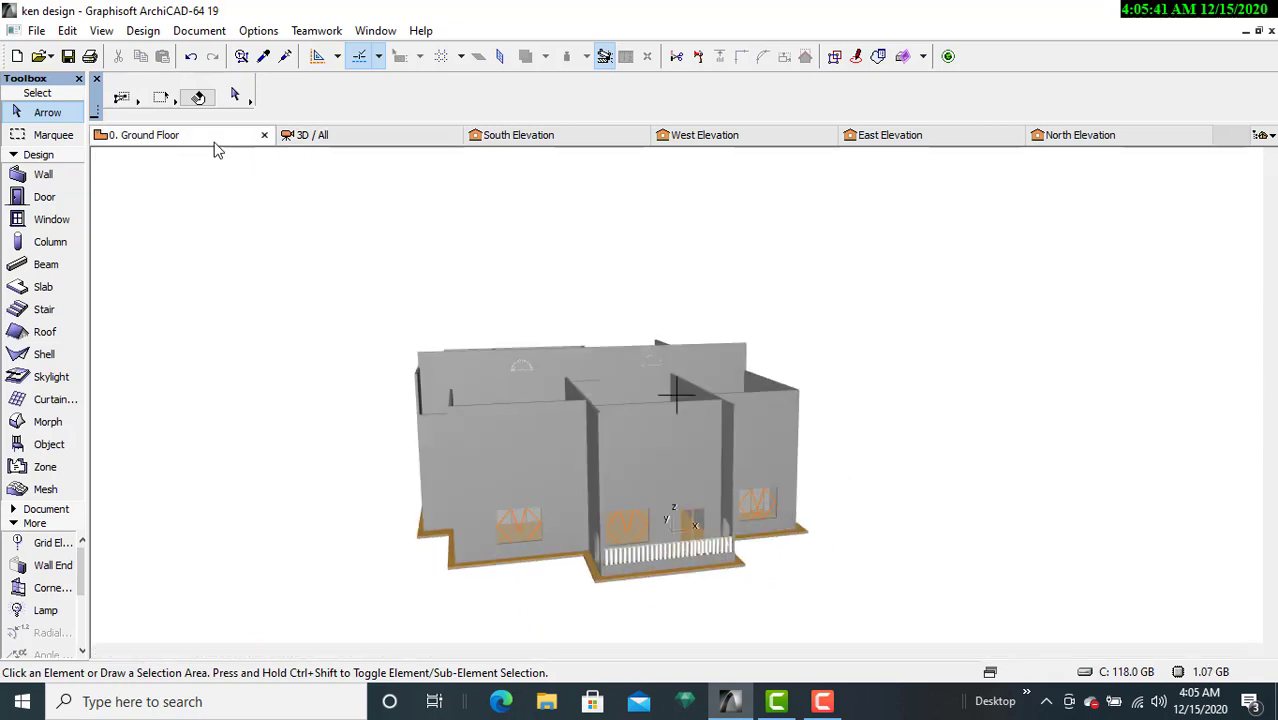
scroll(710, 425, "down", 1)
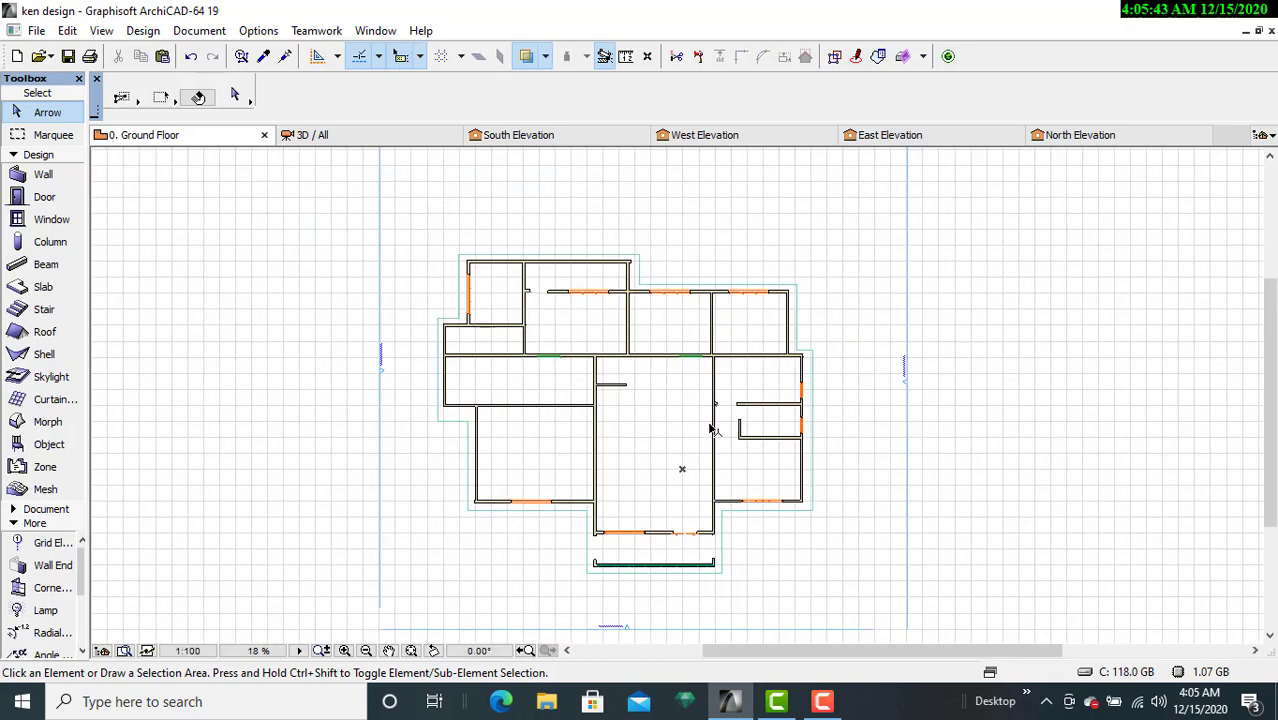
scroll(710, 428, "up", 1)
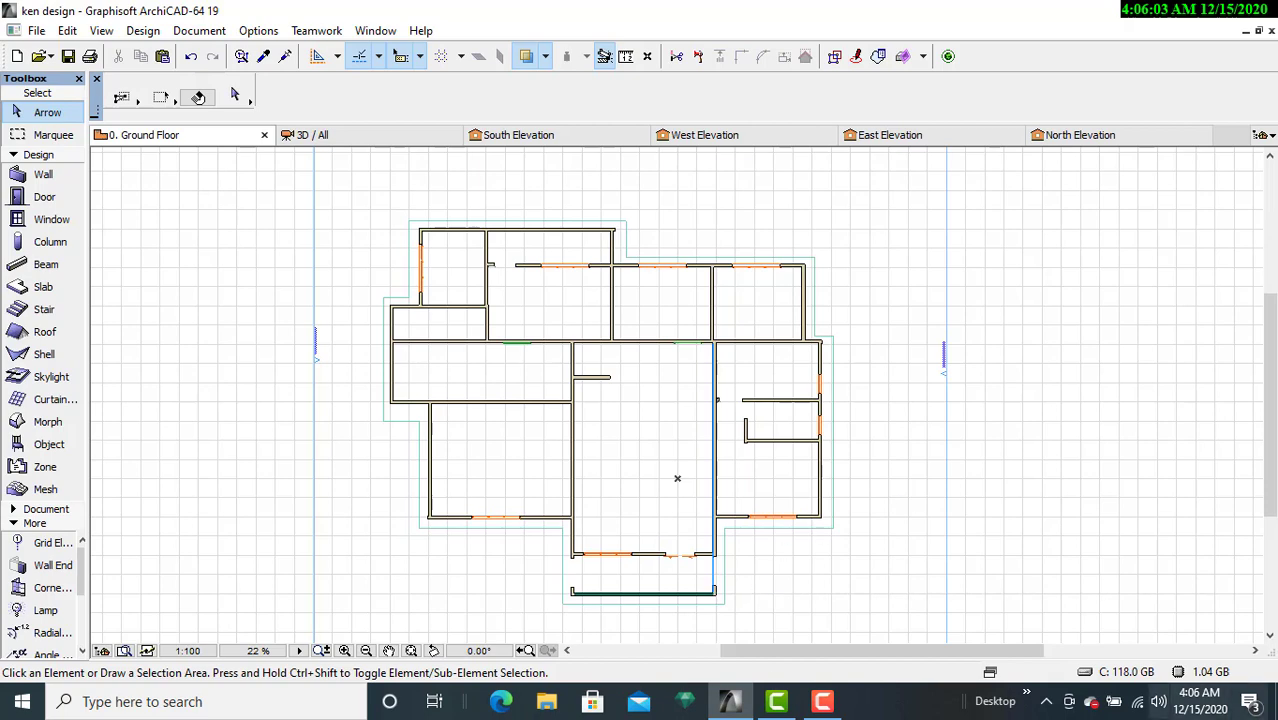
left_click(40, 336)
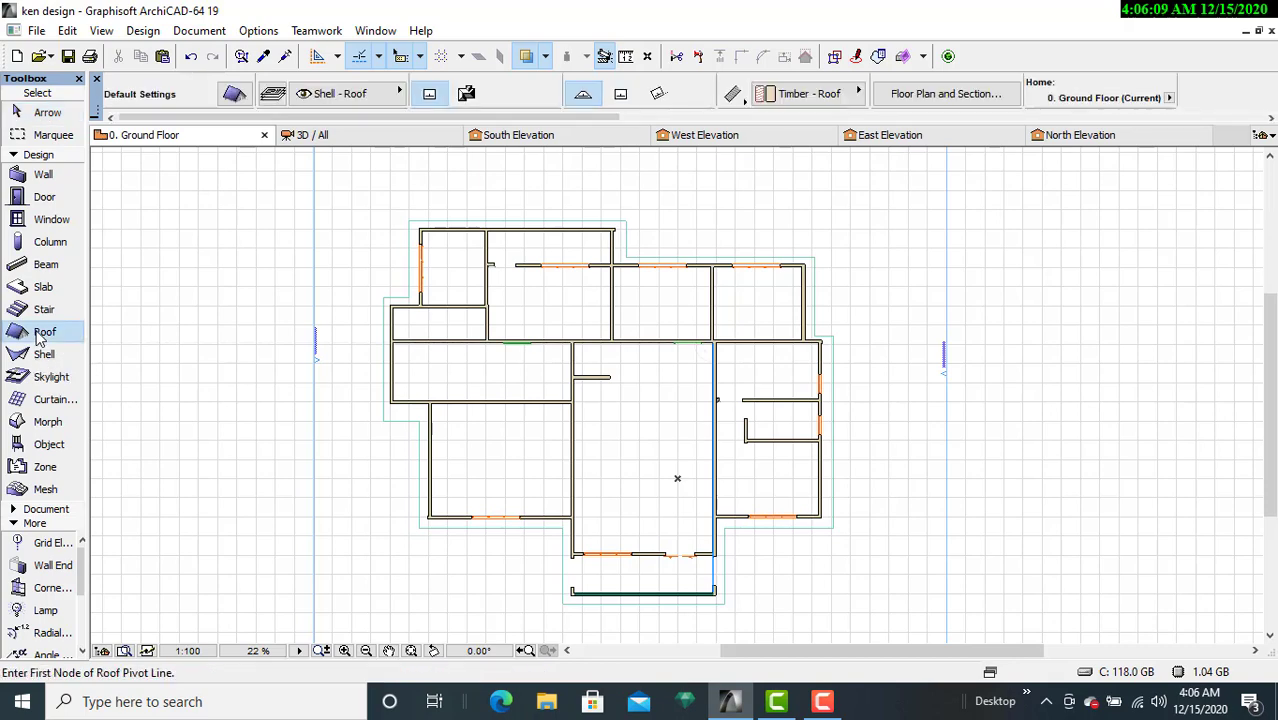
middle_click_drag(419, 374, 368, 431)
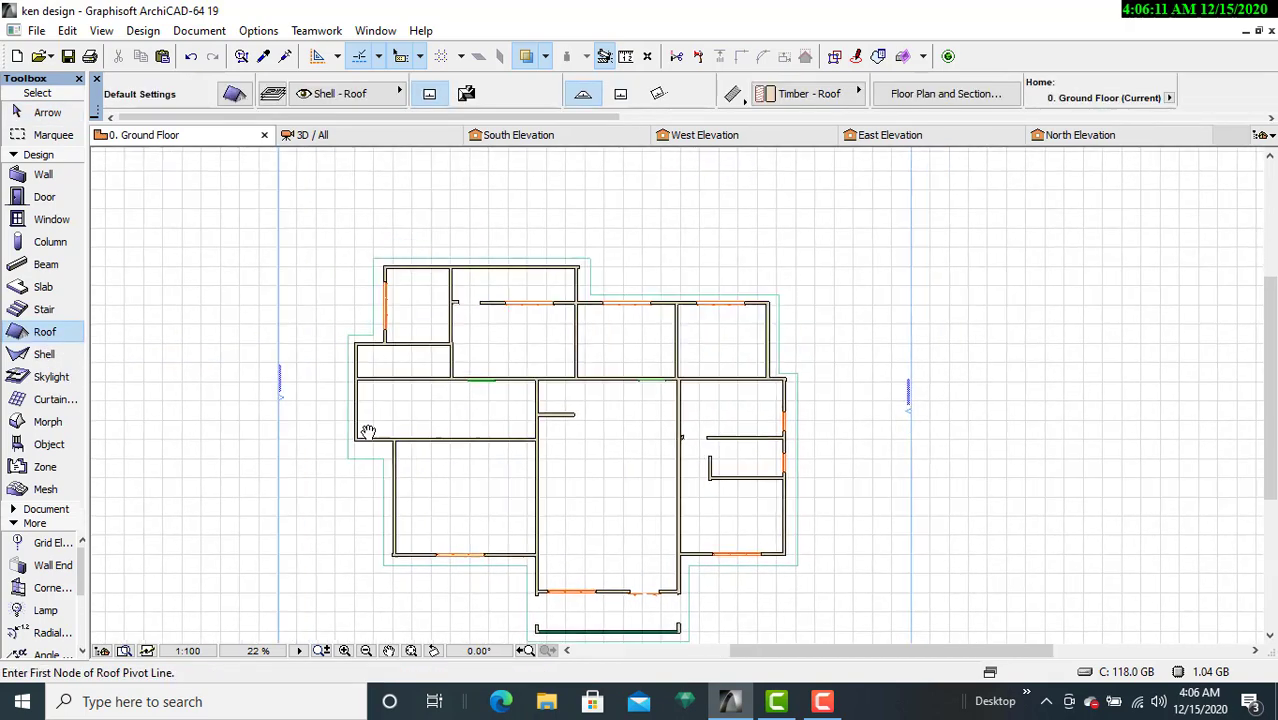
scroll(368, 431, "up", 3)
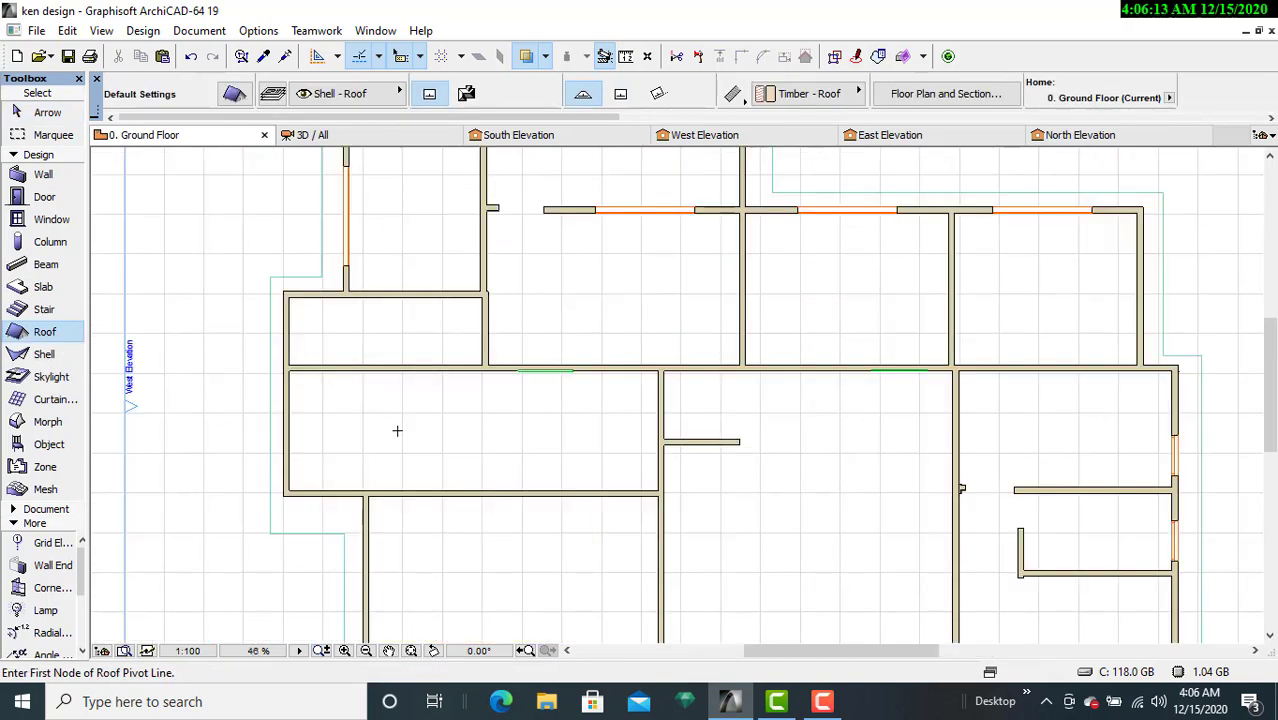
middle_click_drag(422, 408, 389, 441)
scroll(388, 439, "up", 1)
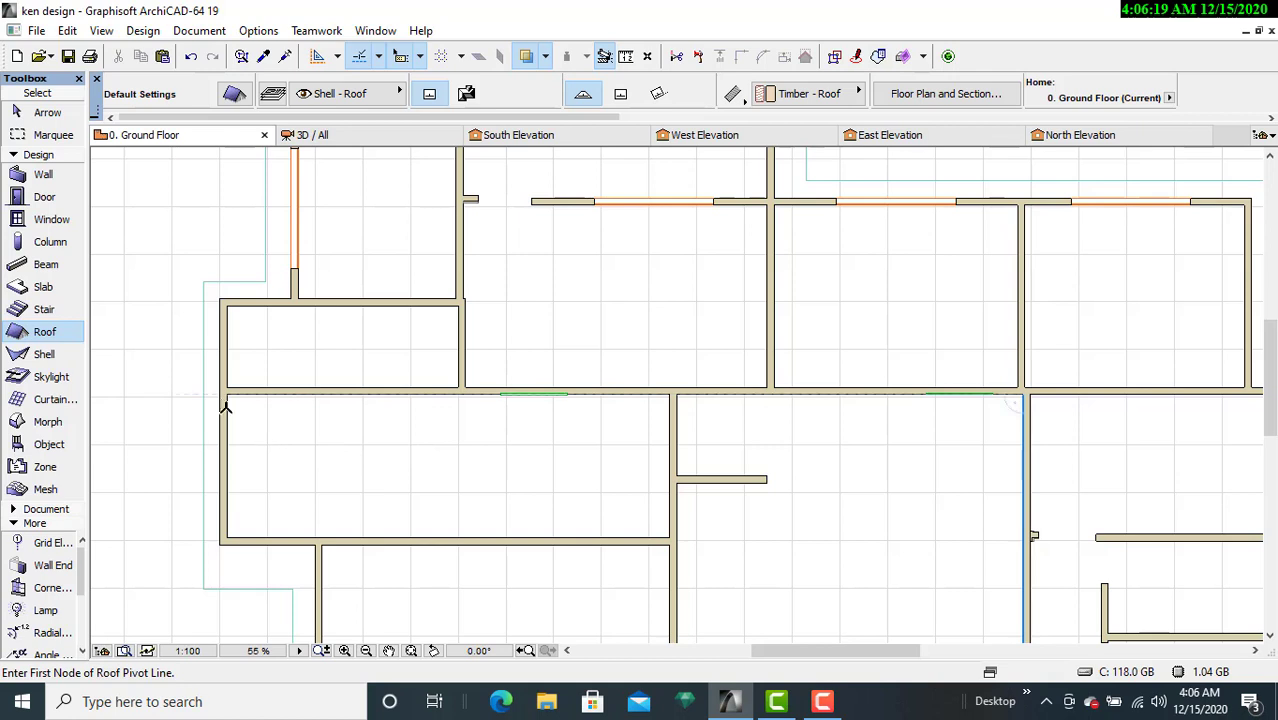
scroll(222, 404, "up", 1)
scroll(222, 404, "up", 4)
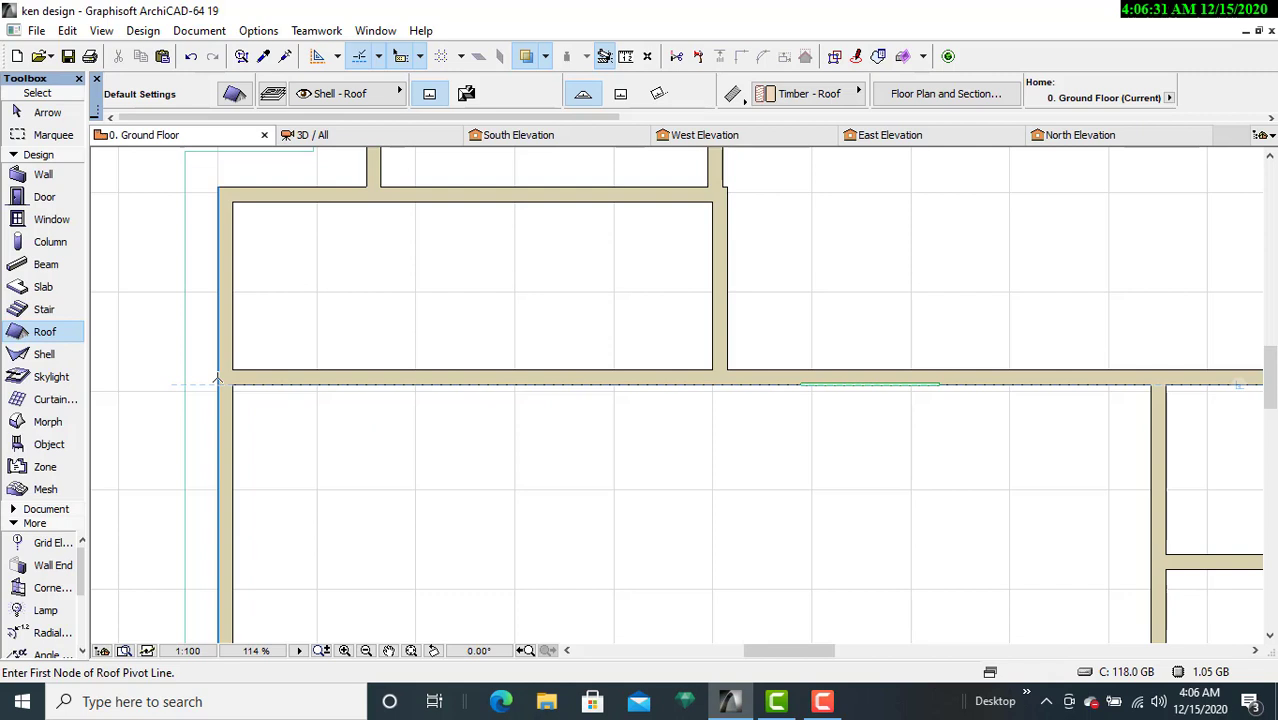
left_click(217, 378)
middle_click_drag(690, 379, 347, 383)
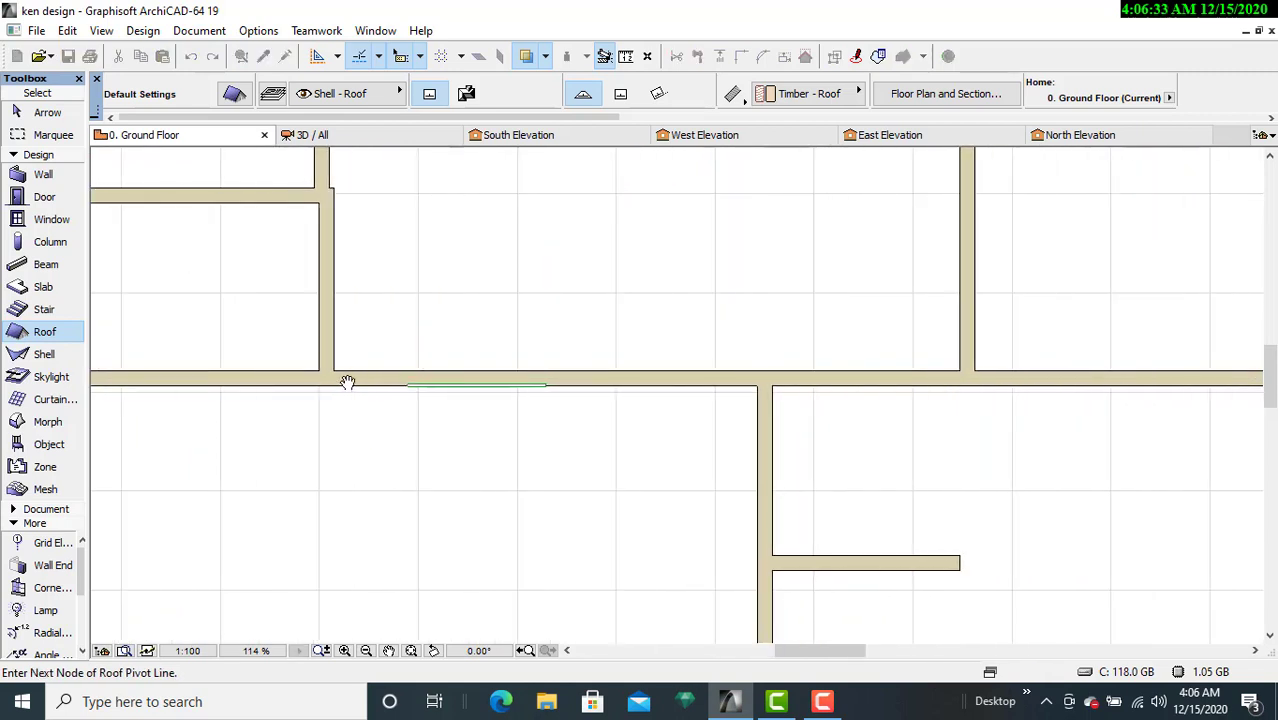
middle_click_drag(833, 365, 522, 362)
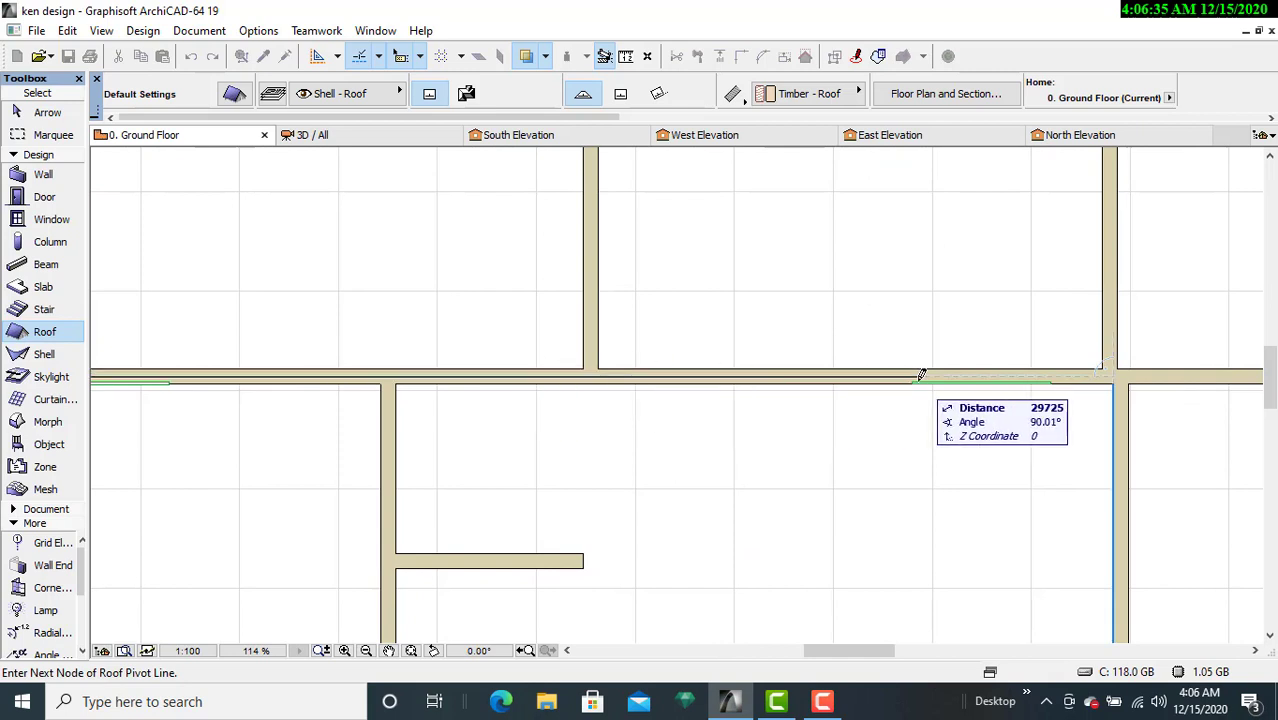
middle_click_drag(921, 375, 445, 382)
middle_click_drag(976, 365, 573, 374)
middle_click_drag(780, 368, 616, 362)
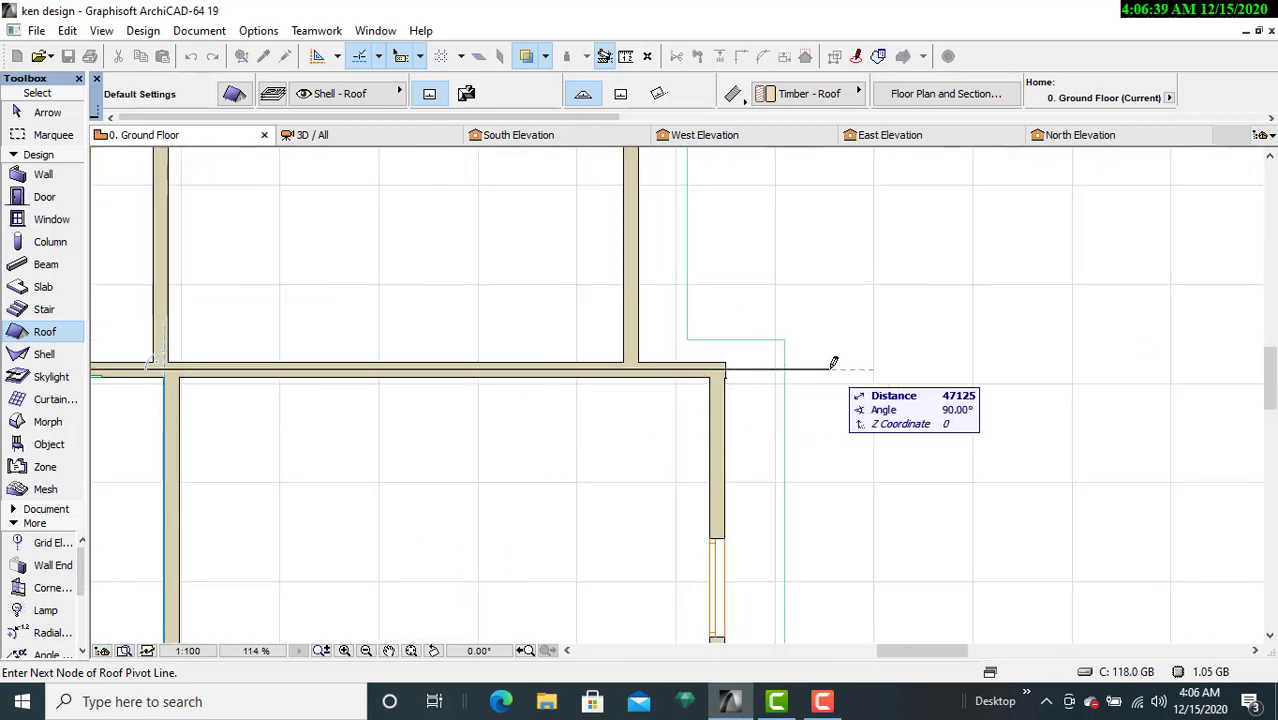
left_click(831, 368)
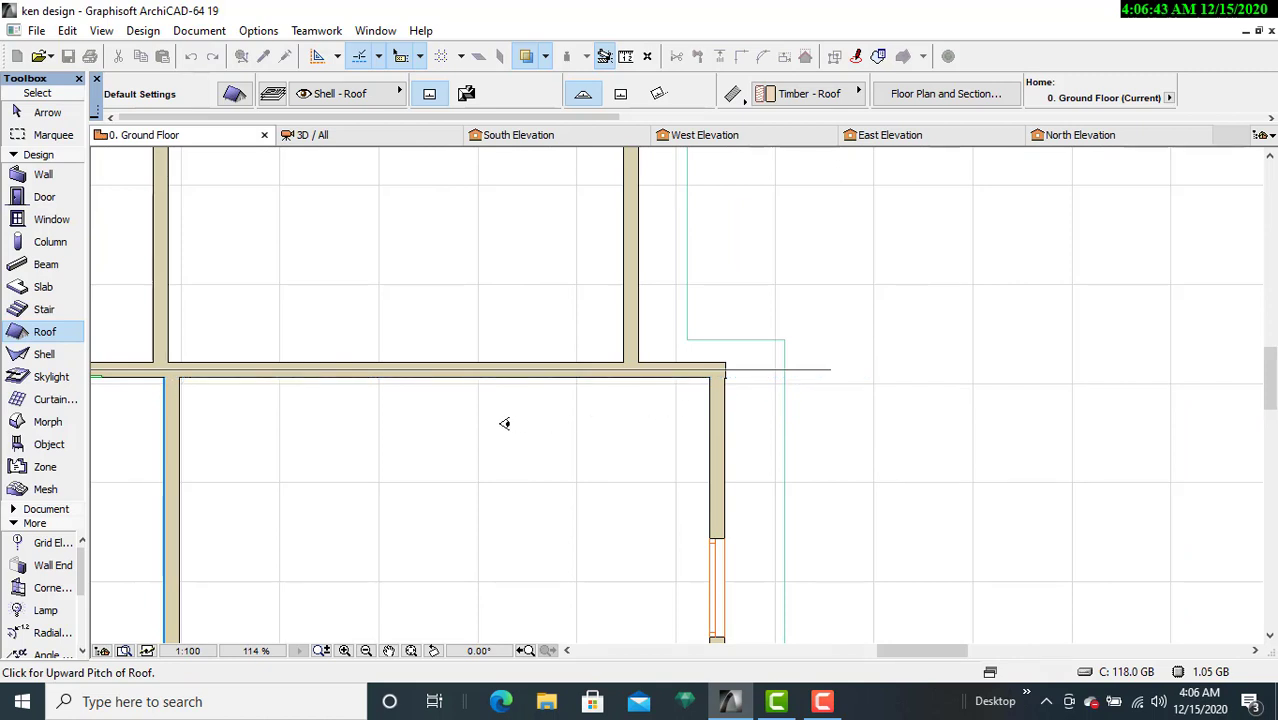
Step: Set the roof's upward pitch direction to the north side of the pivot line
middle_click_drag(479, 425, 745, 413)
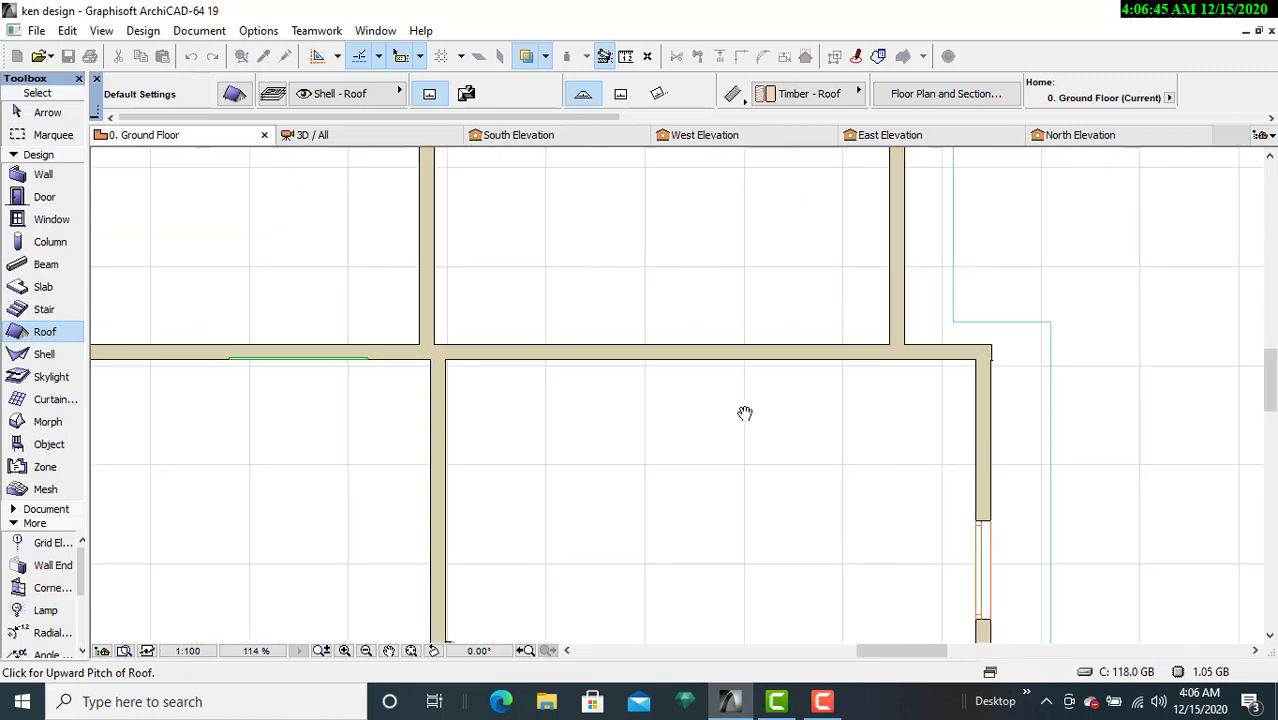
scroll(579, 414, "down", 3)
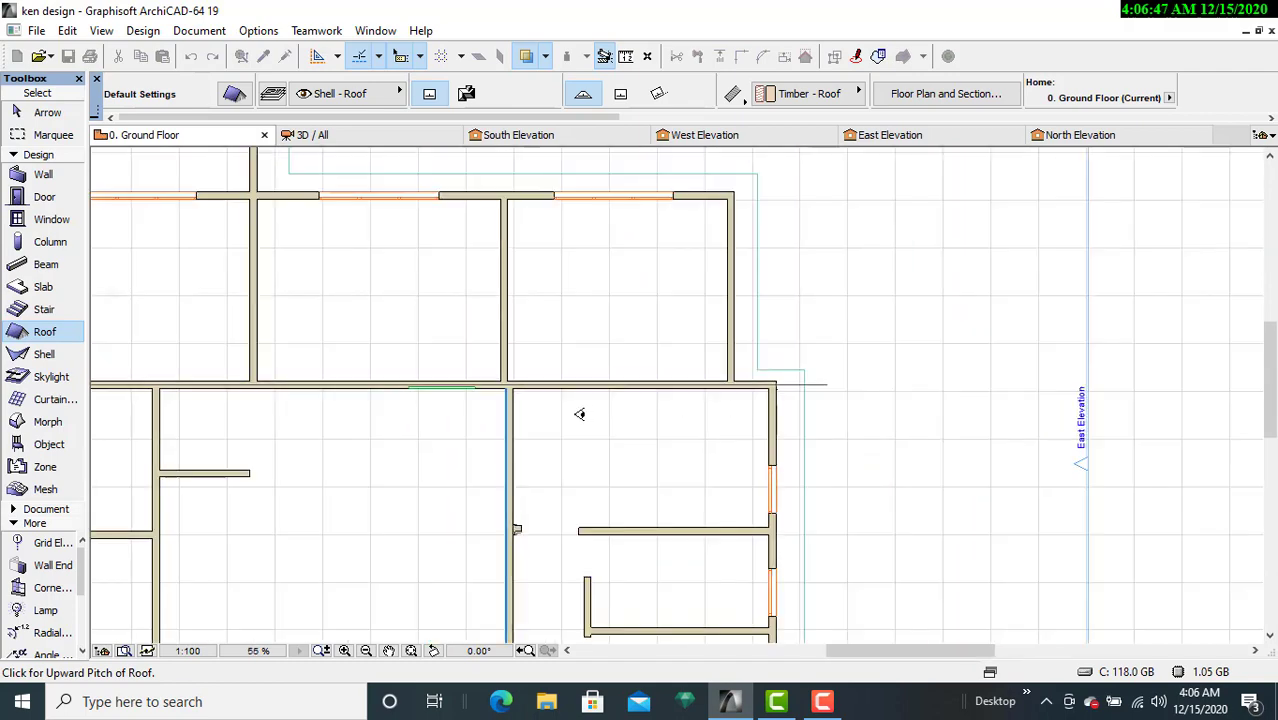
scroll(579, 414, "down", 2)
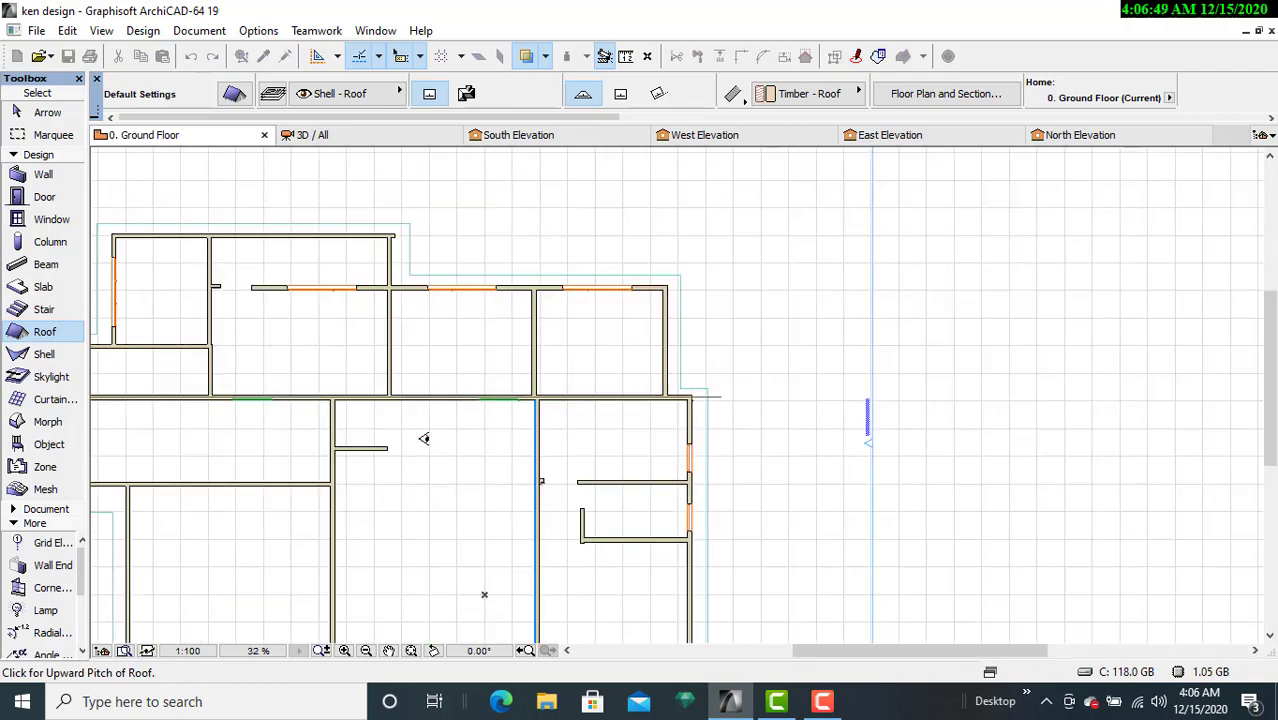
scroll(424, 438, "up", 1)
middle_click_drag(425, 445, 764, 400)
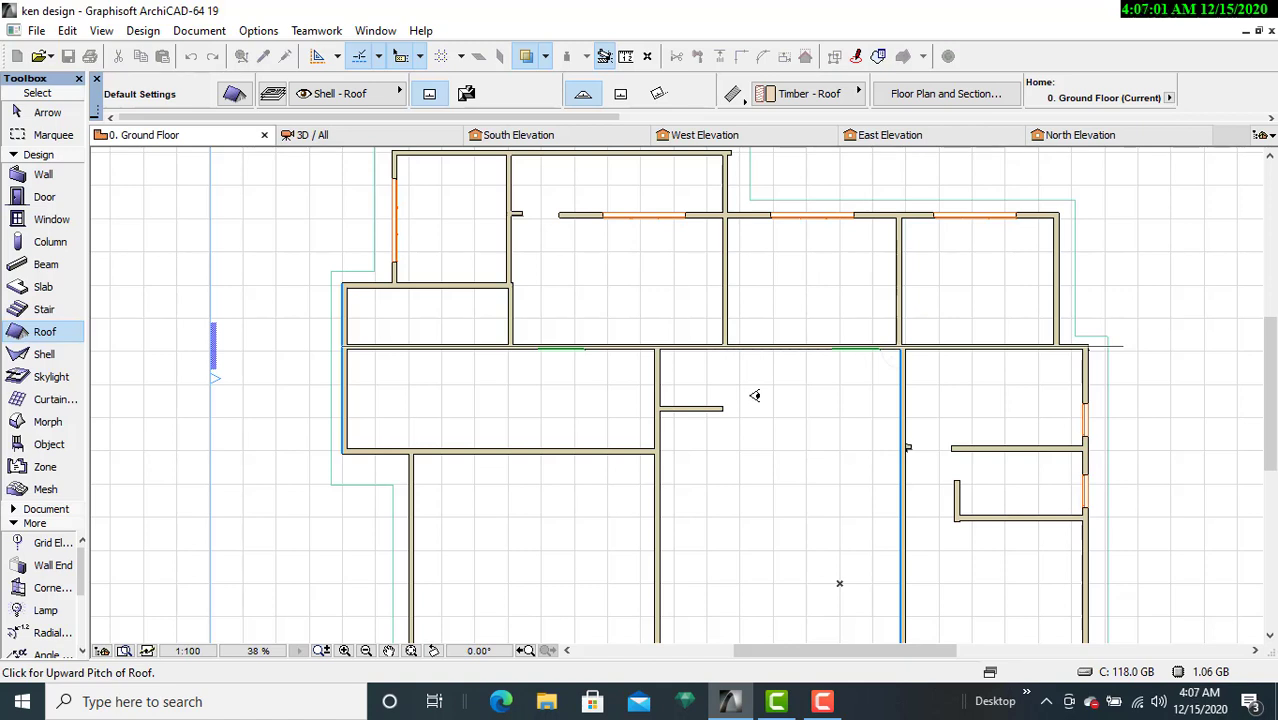
middle_click_drag(754, 396, 599, 368)
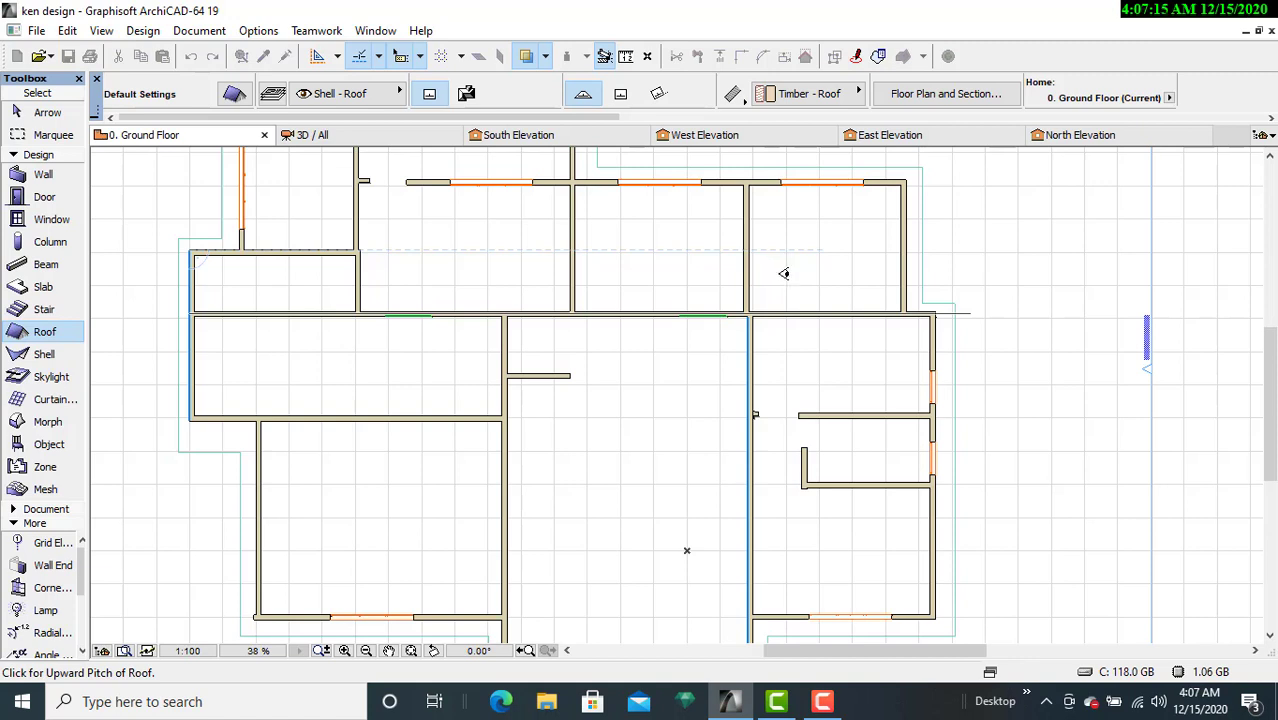
left_click(805, 236)
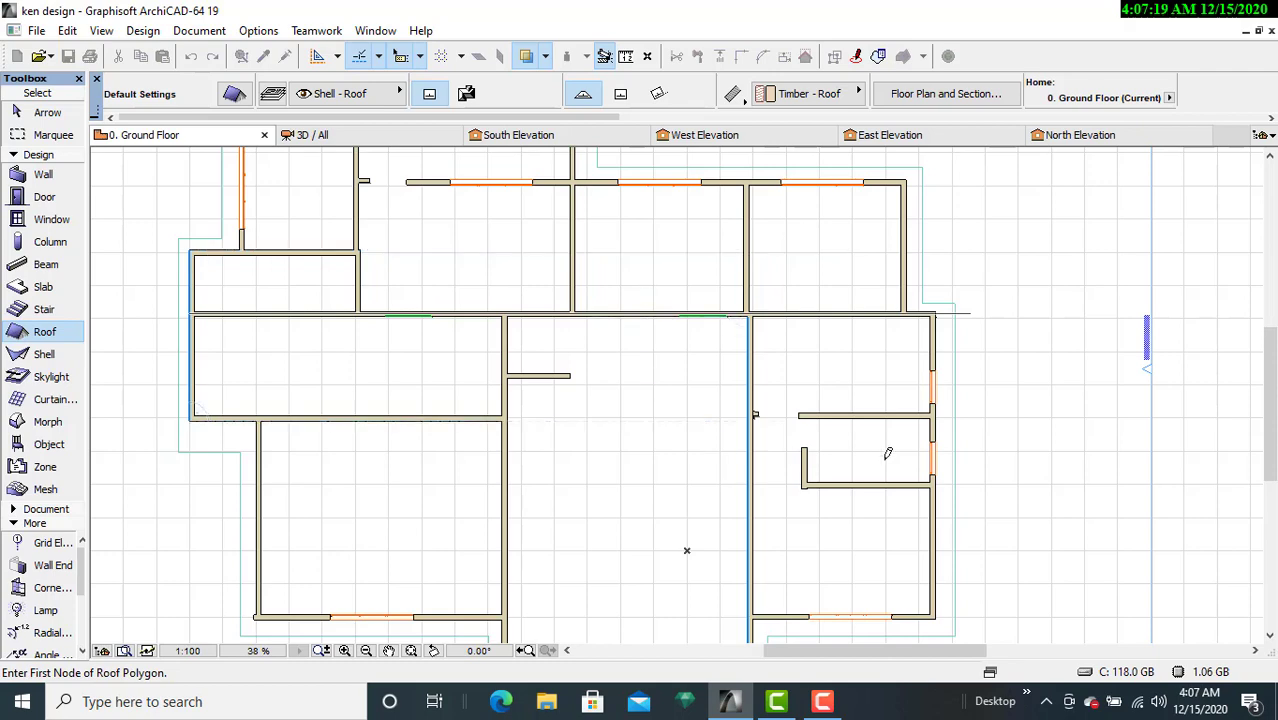
scroll(868, 363, "up", 2)
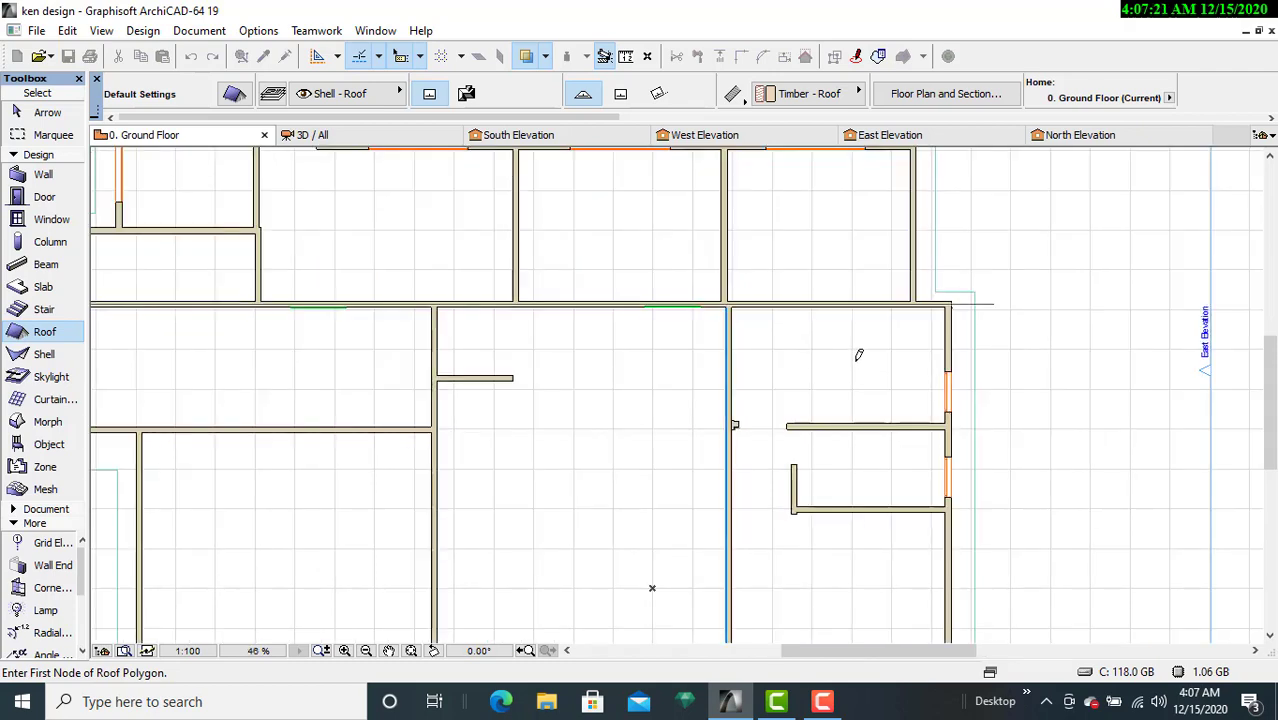
middle_click_drag(868, 363, 803, 313)
scroll(803, 313, "down", 5)
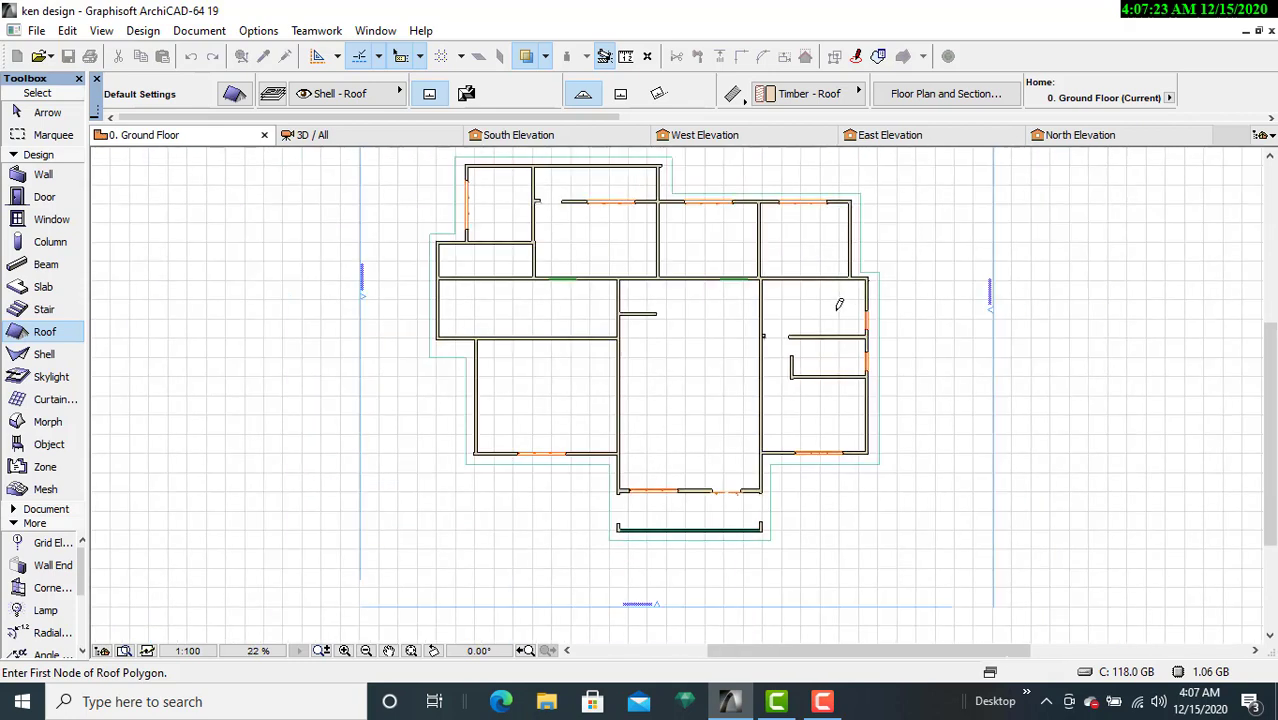
scroll(830, 311, "up", 4)
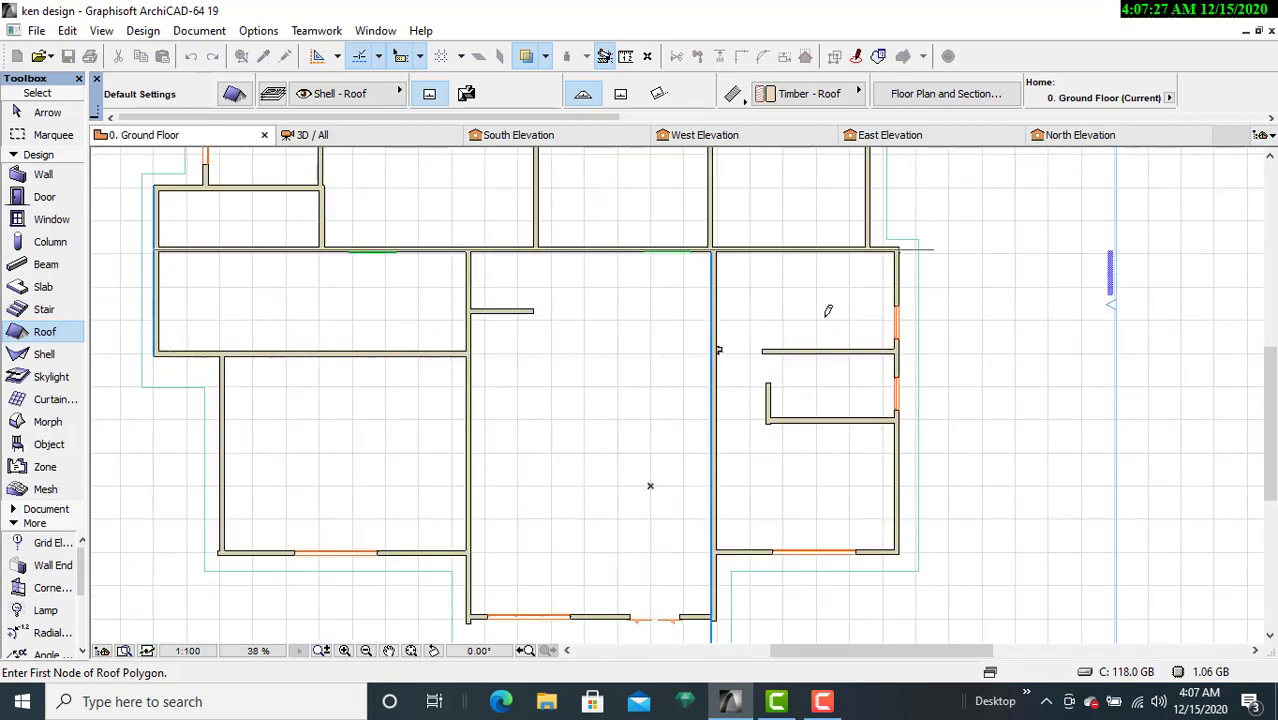
left_click(429, 94)
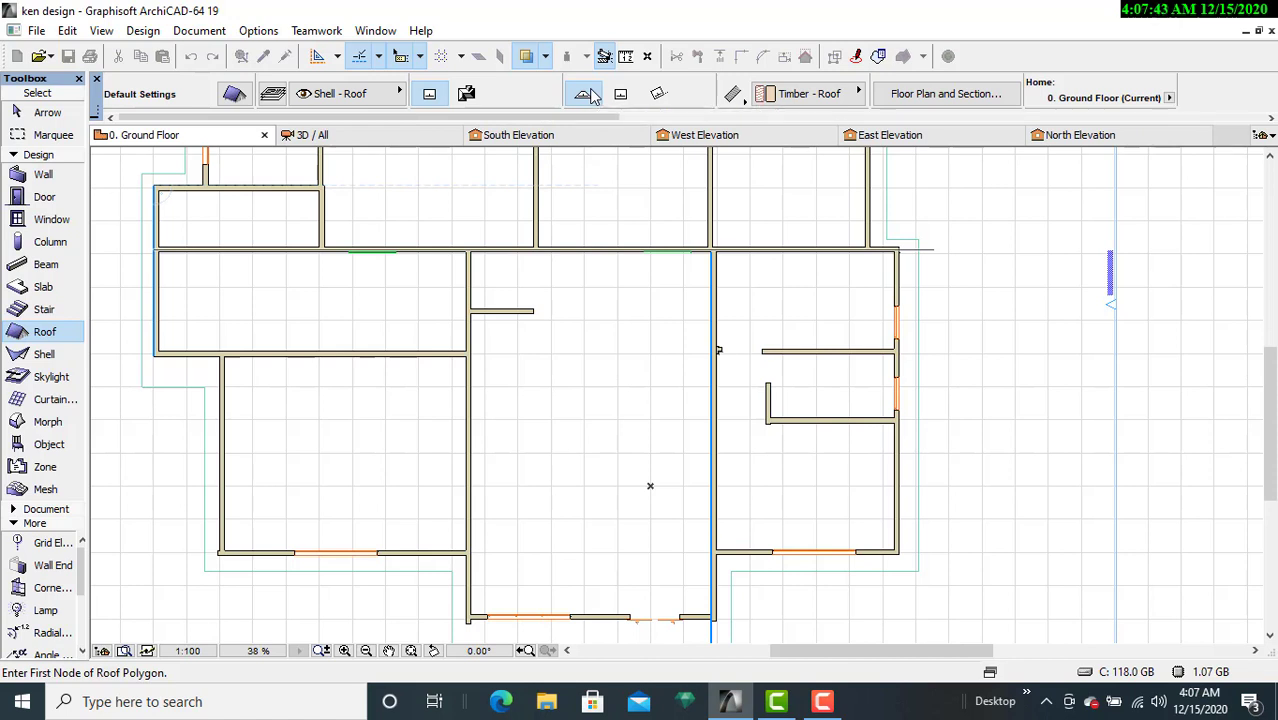
scroll(849, 268, "up", 3)
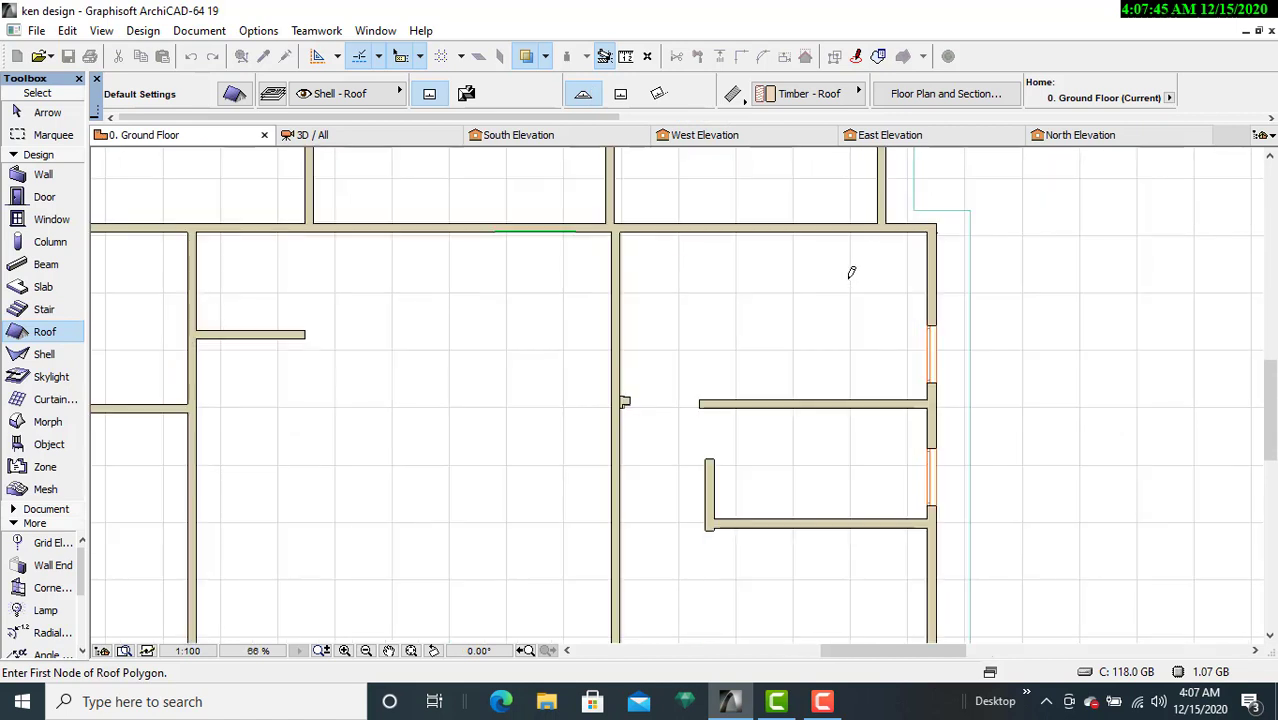
middle_click_drag(843, 270, 704, 268)
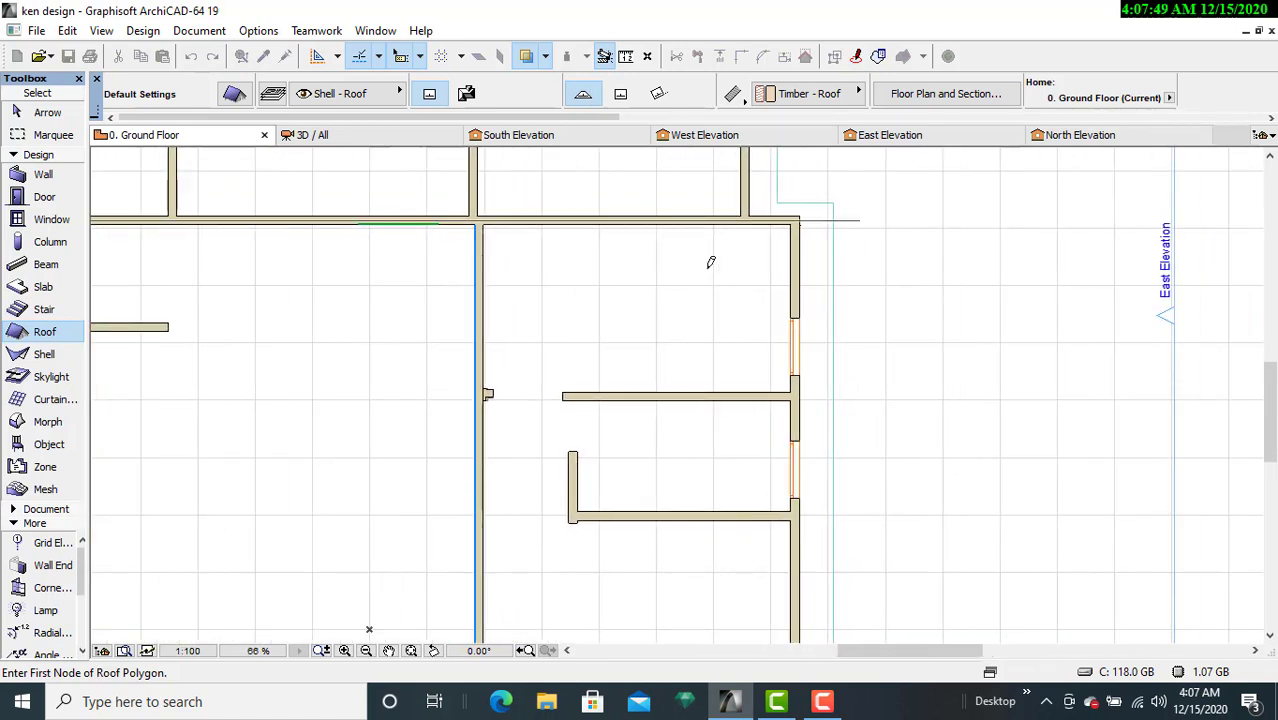
scroll(711, 262, "down", 1)
middle_click_drag(709, 266, 734, 222)
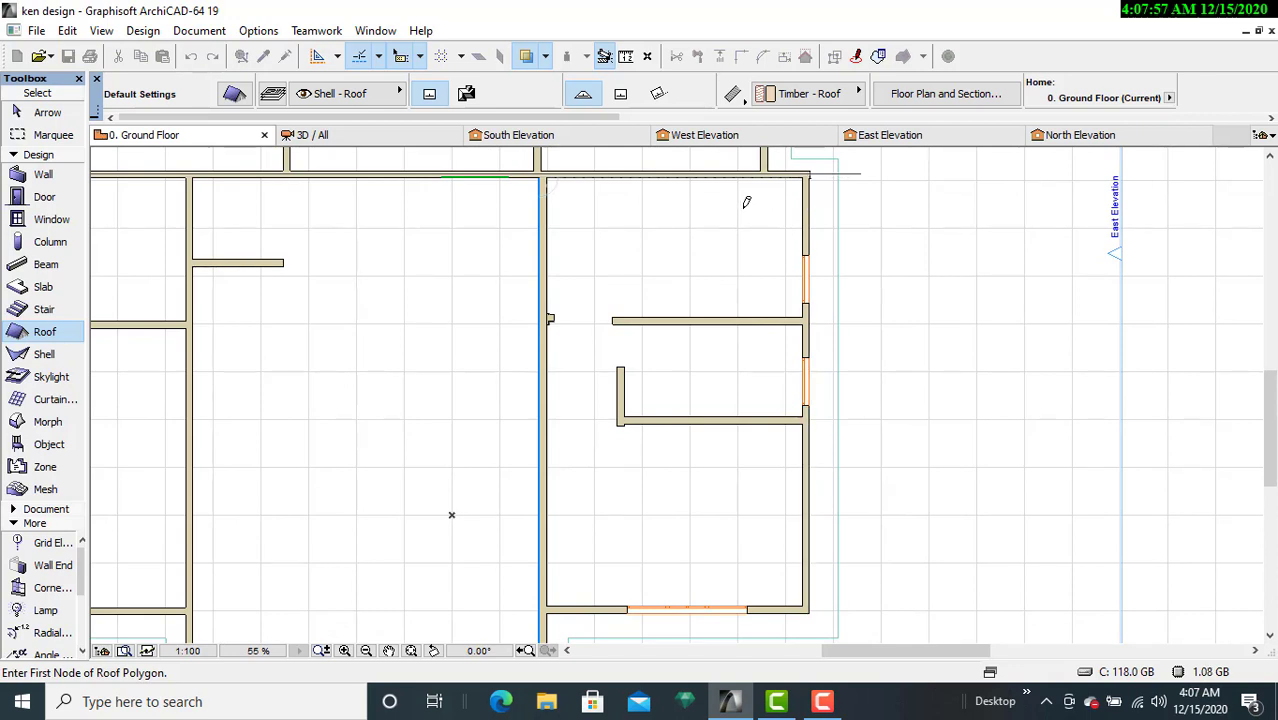
Step: Start the roof polygon at the central wall's east end, following the east wall just past the southeast corner, and west to the interior wall
scroll(789, 196, "up", 3)
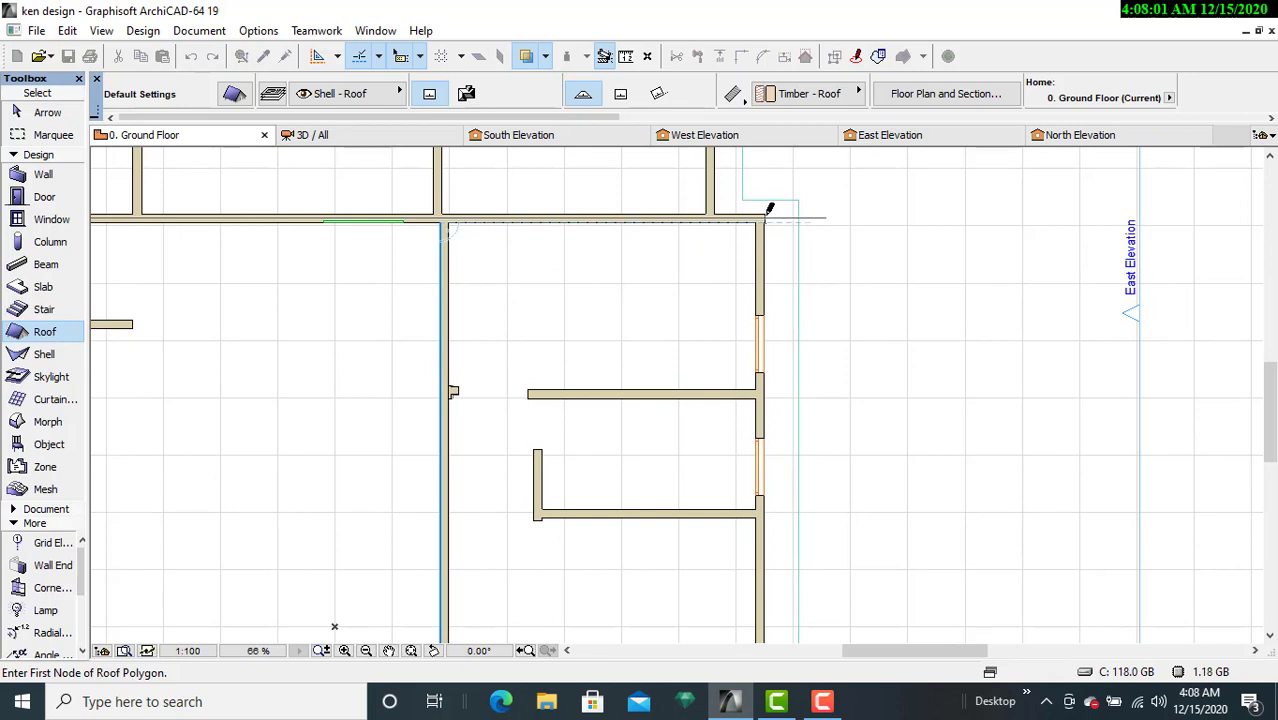
scroll(769, 208, "up", 4)
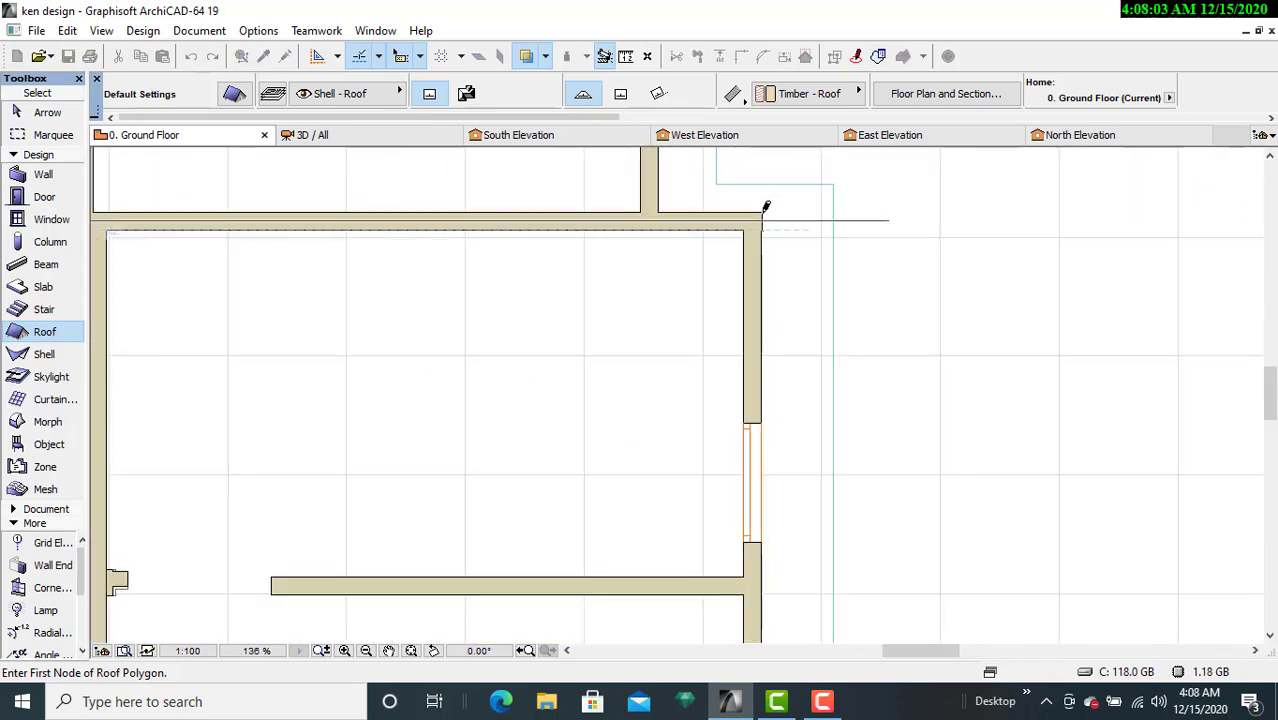
left_click(762, 210)
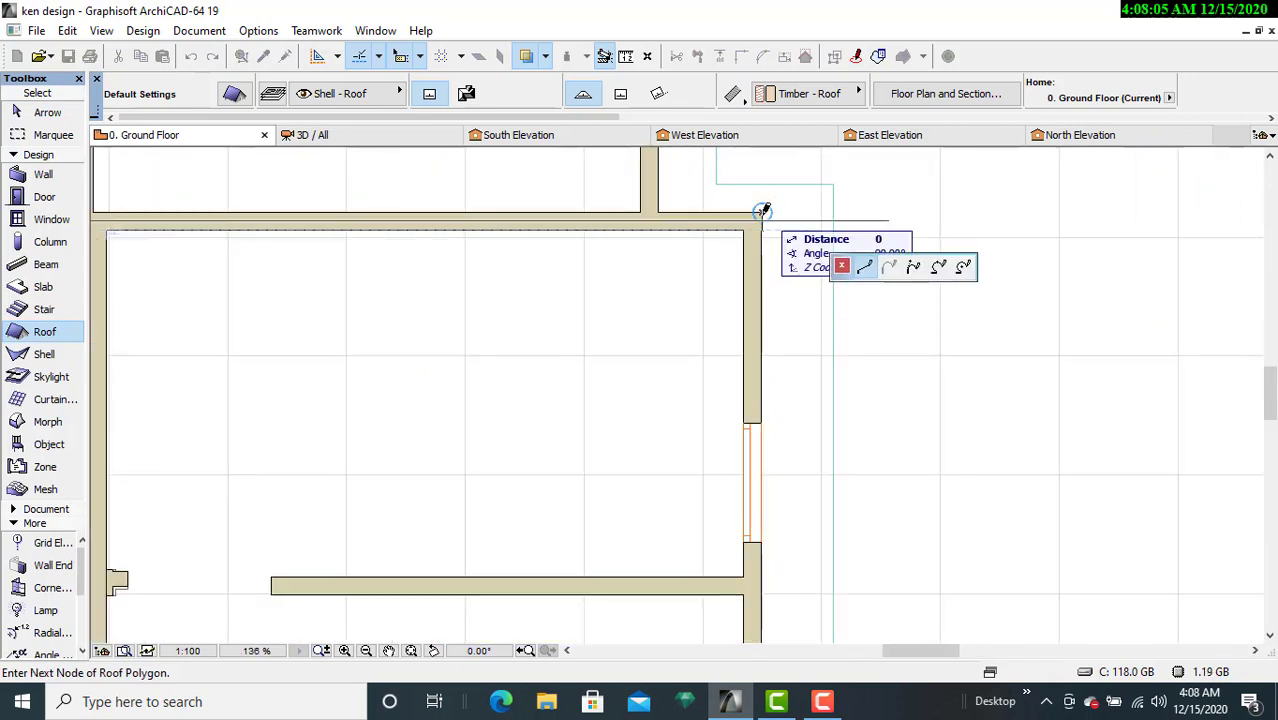
middle_click_drag(771, 418, 785, 174)
middle_click_drag(779, 525, 773, 205)
scroll(768, 272, "down", 2)
middle_click_drag(775, 558, 775, 309)
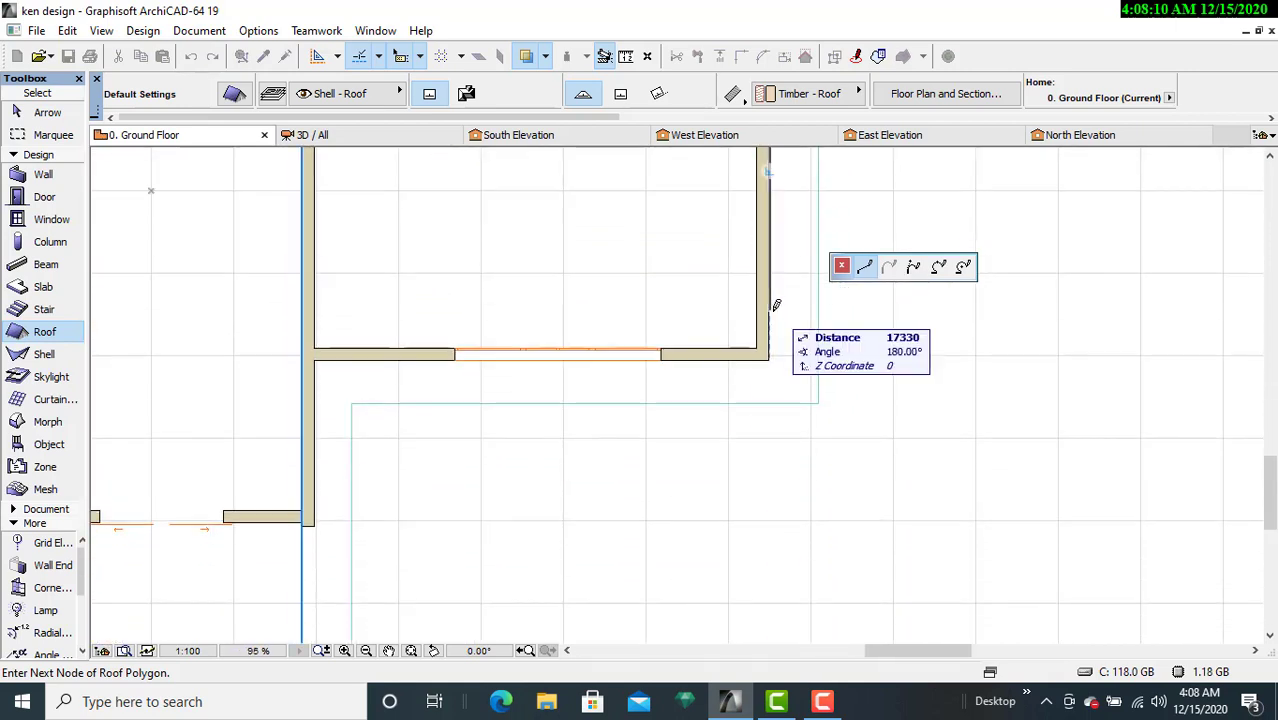
left_click(769, 375)
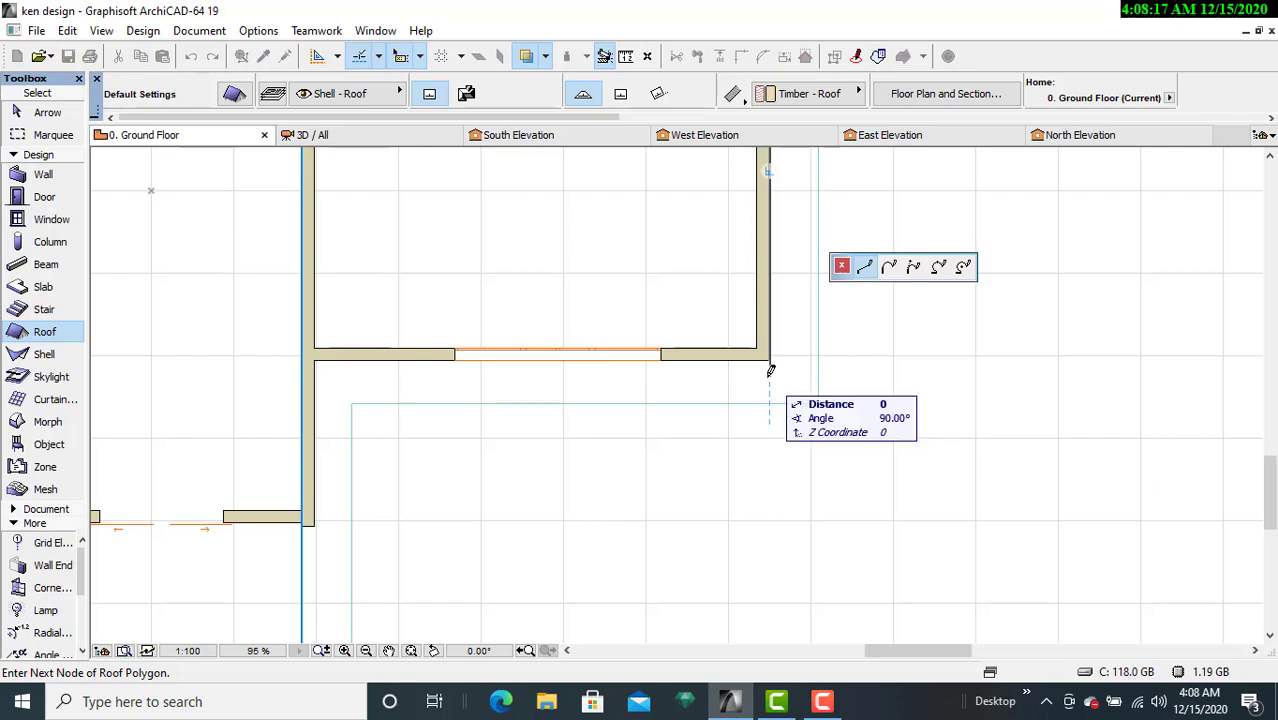
left_click(314, 375)
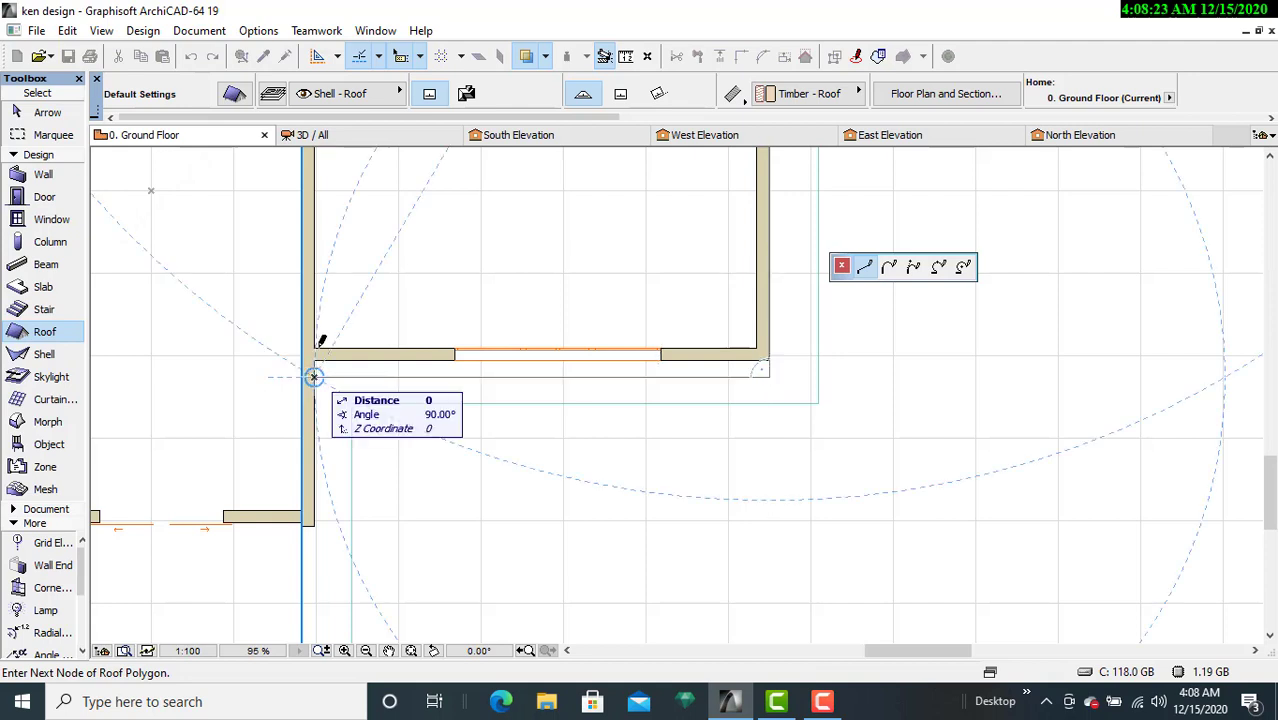
Step: Run the roof outline about 18794 north along the interior wall to the central wall and complete the roof polygon
middle_click_drag(314, 309, 316, 662)
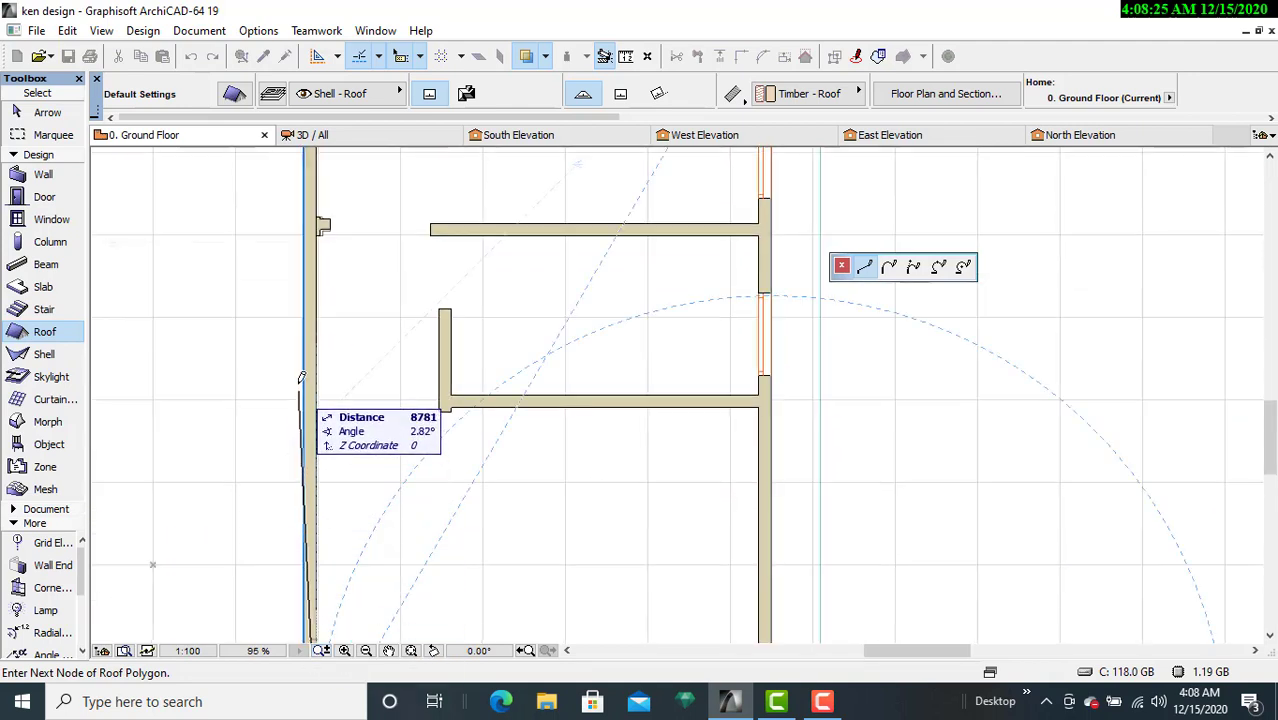
scroll(302, 343, "down", 3)
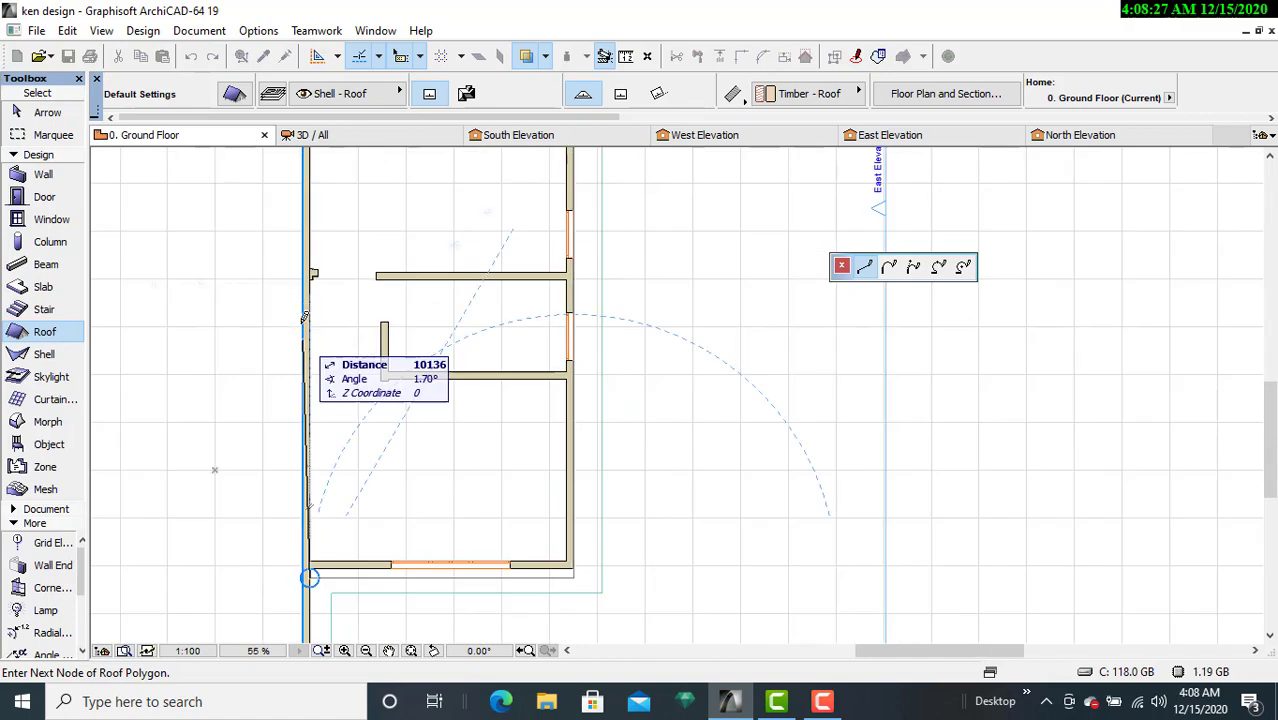
middle_click_drag(305, 245, 317, 397)
left_click(599, 291)
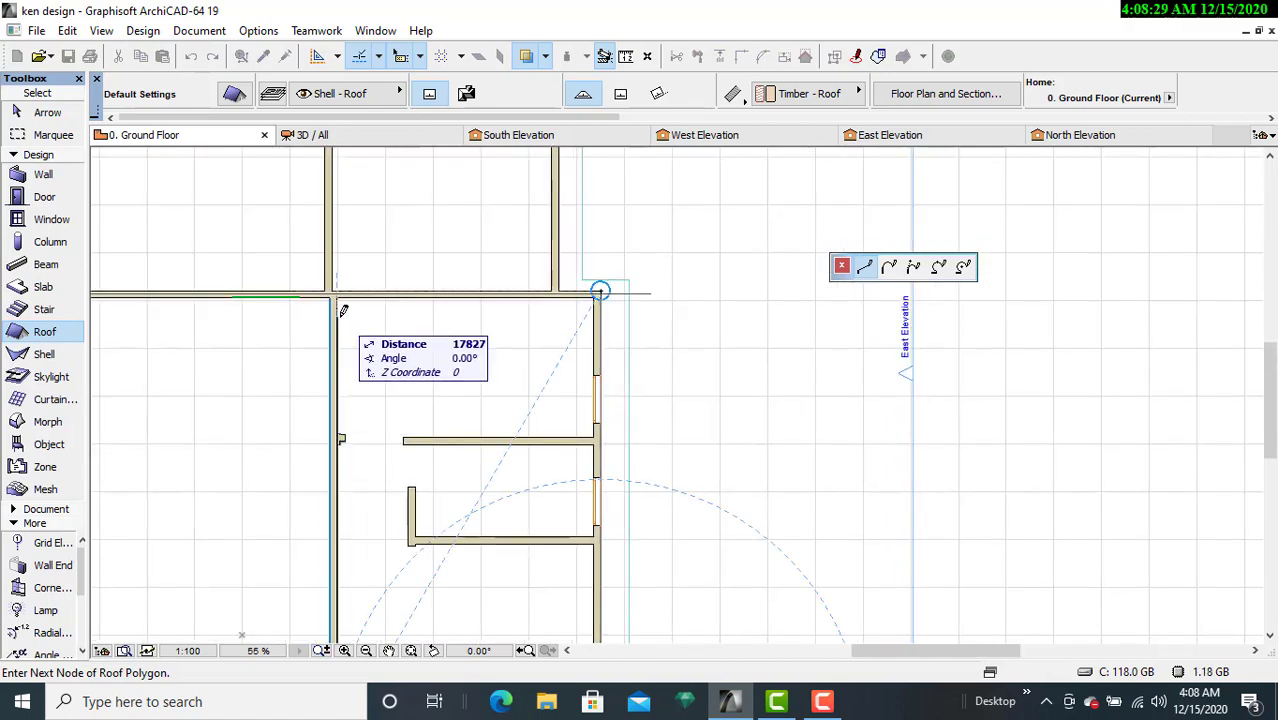
scroll(338, 310, "up", 2)
scroll(343, 311, "up", 2)
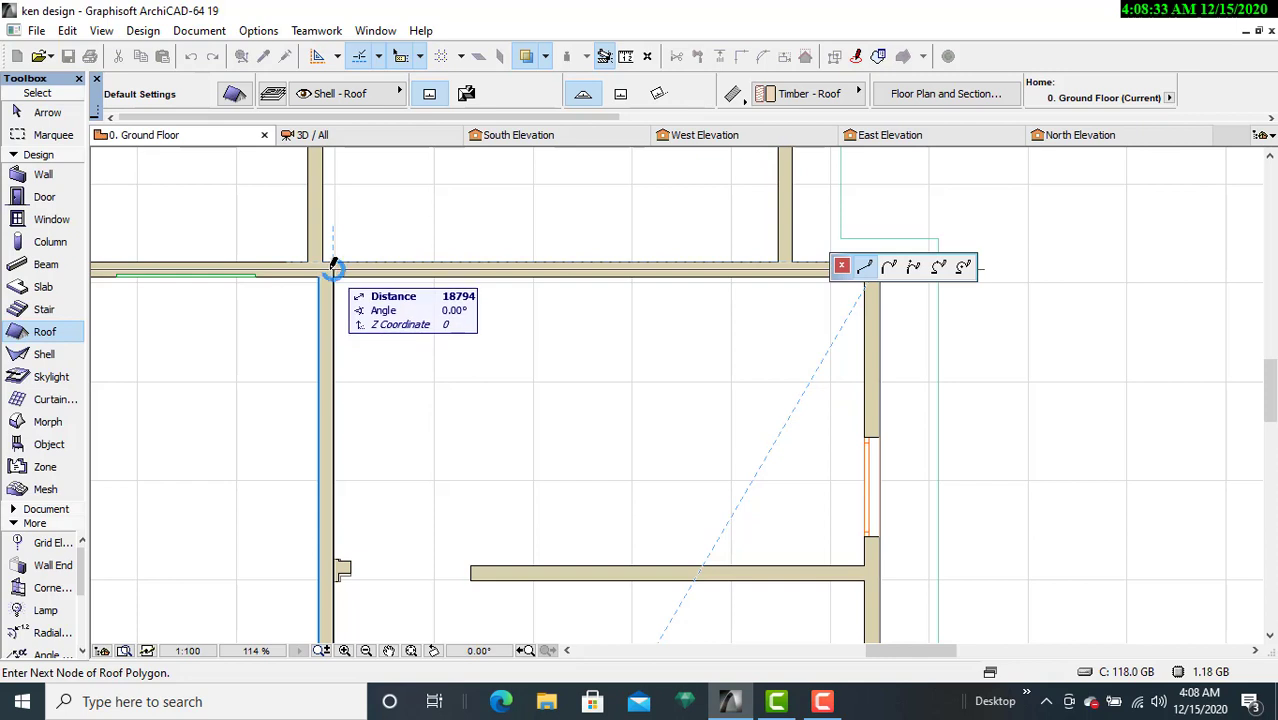
left_click(333, 265)
left_click(332, 265)
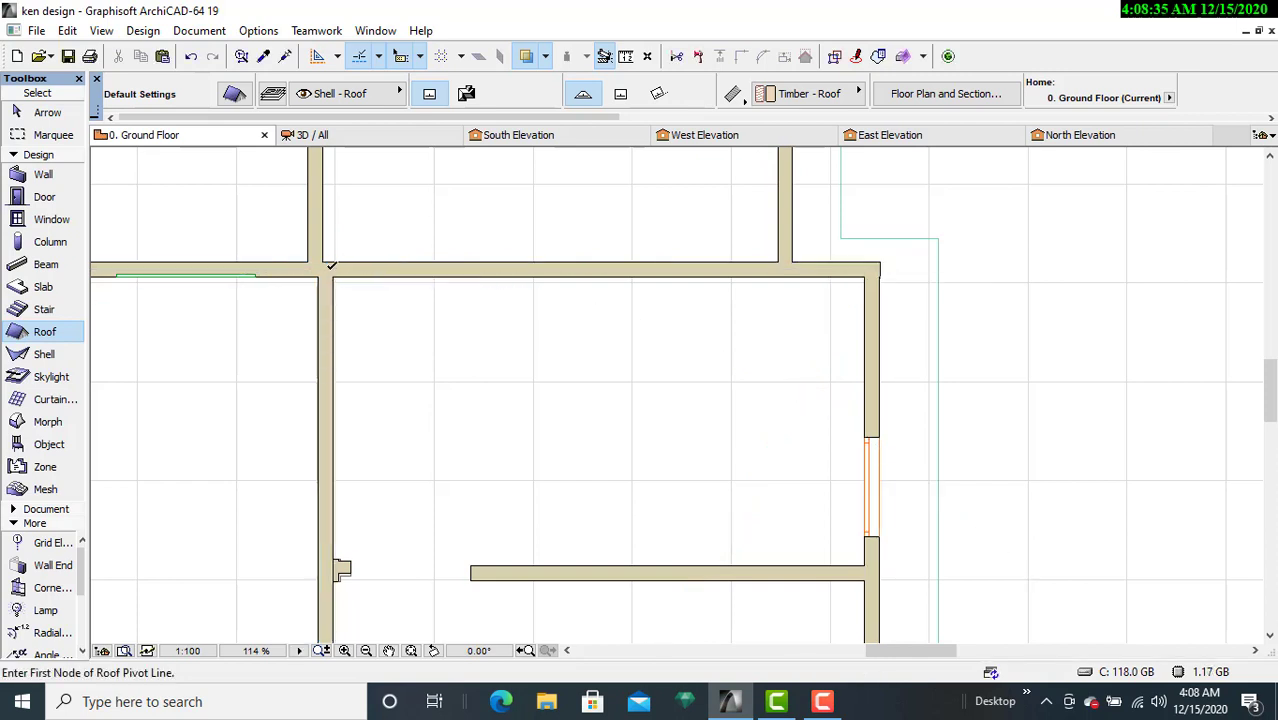
Step: Check the new roof over the southeast rooms in the 3D view and on the ground floor plan
left_click(385, 139)
middle_click_drag(670, 300, 345, 365, "shift")
scroll(691, 423, "up", 5)
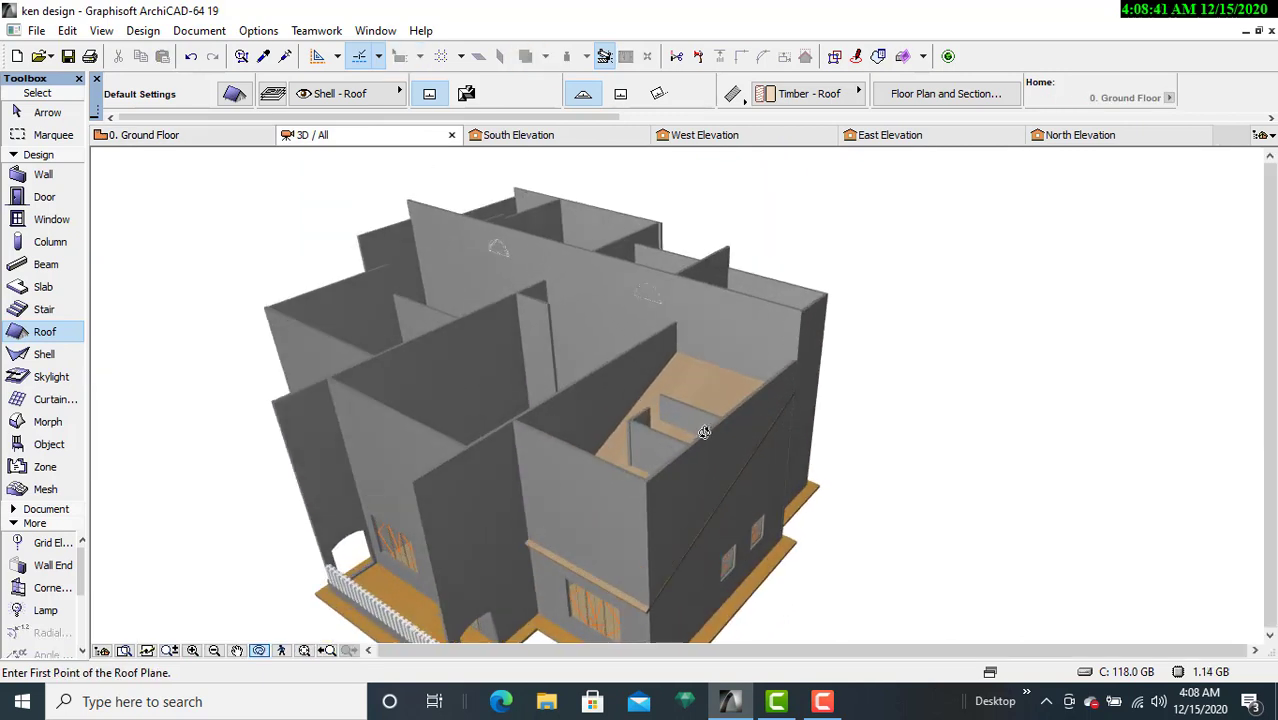
scroll(691, 423, "up", 3)
scroll(687, 419, "down", 5)
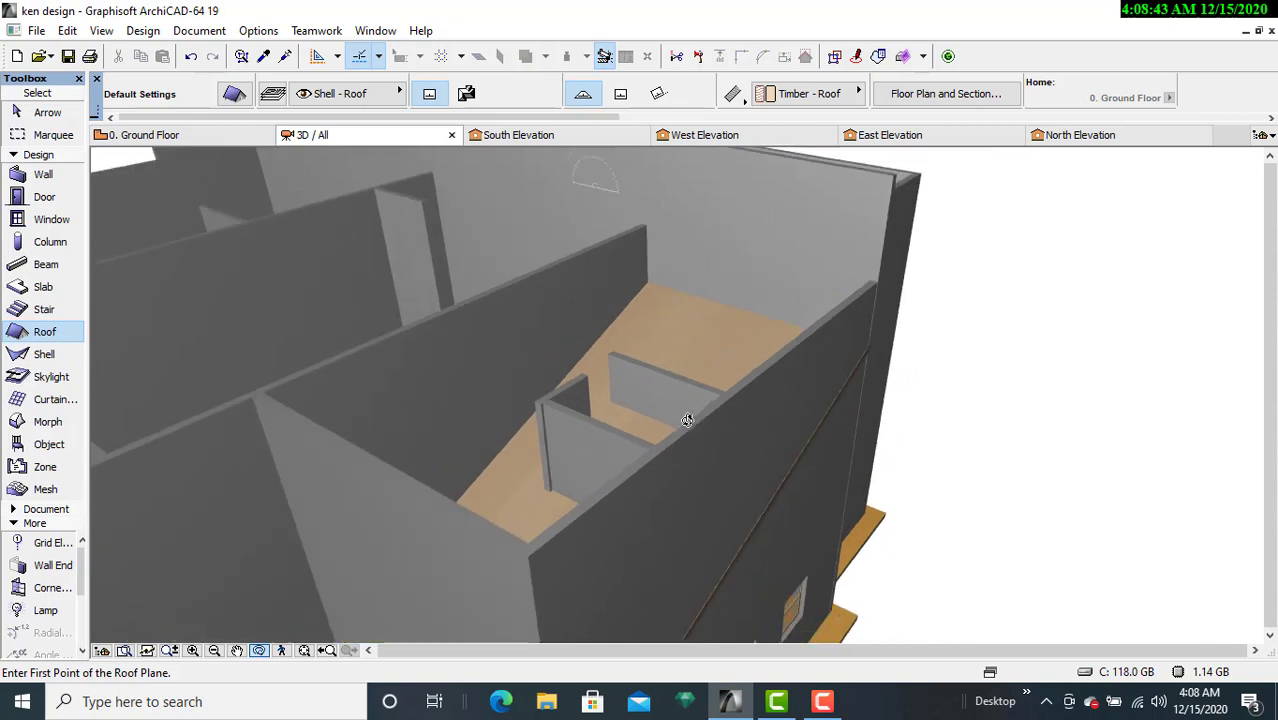
scroll(685, 417, "down", 3)
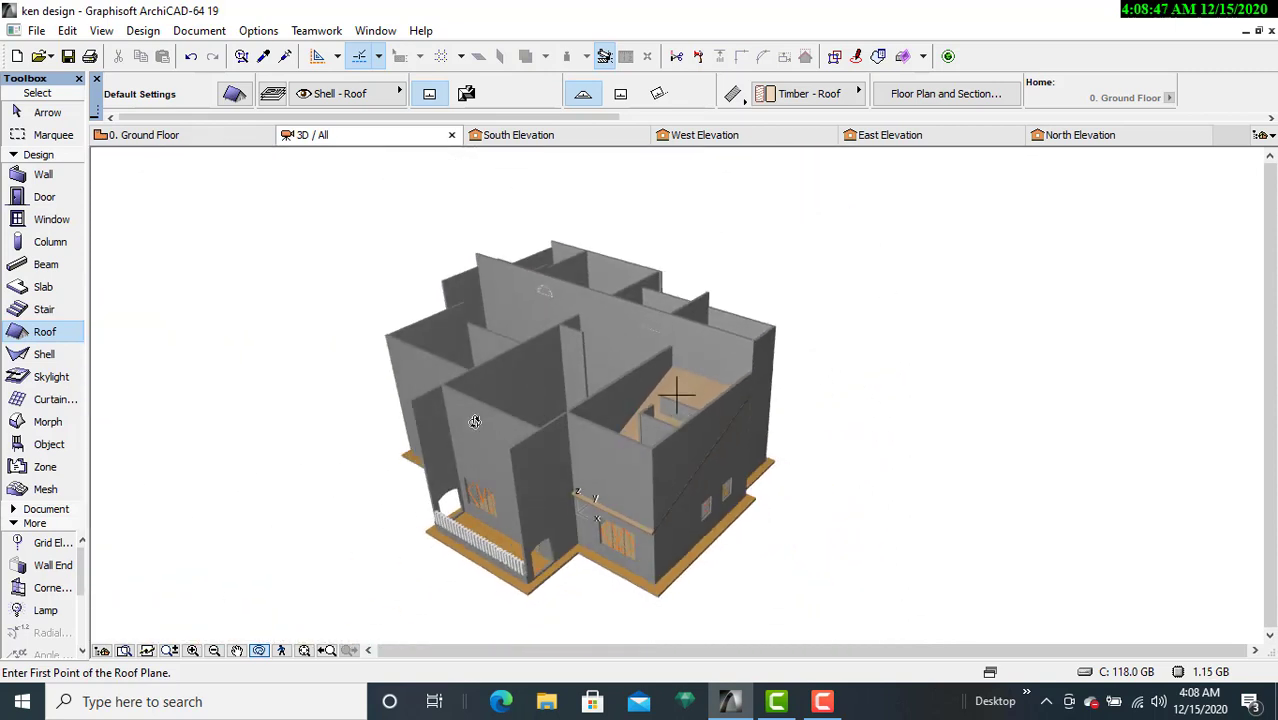
mouse_move(296, 295)
middle_mouse_down("shift")
mouse_move(600, 330)
mouse_move(588, 294)
mouse_move(276, 296)
middle_mouse_up("shift")
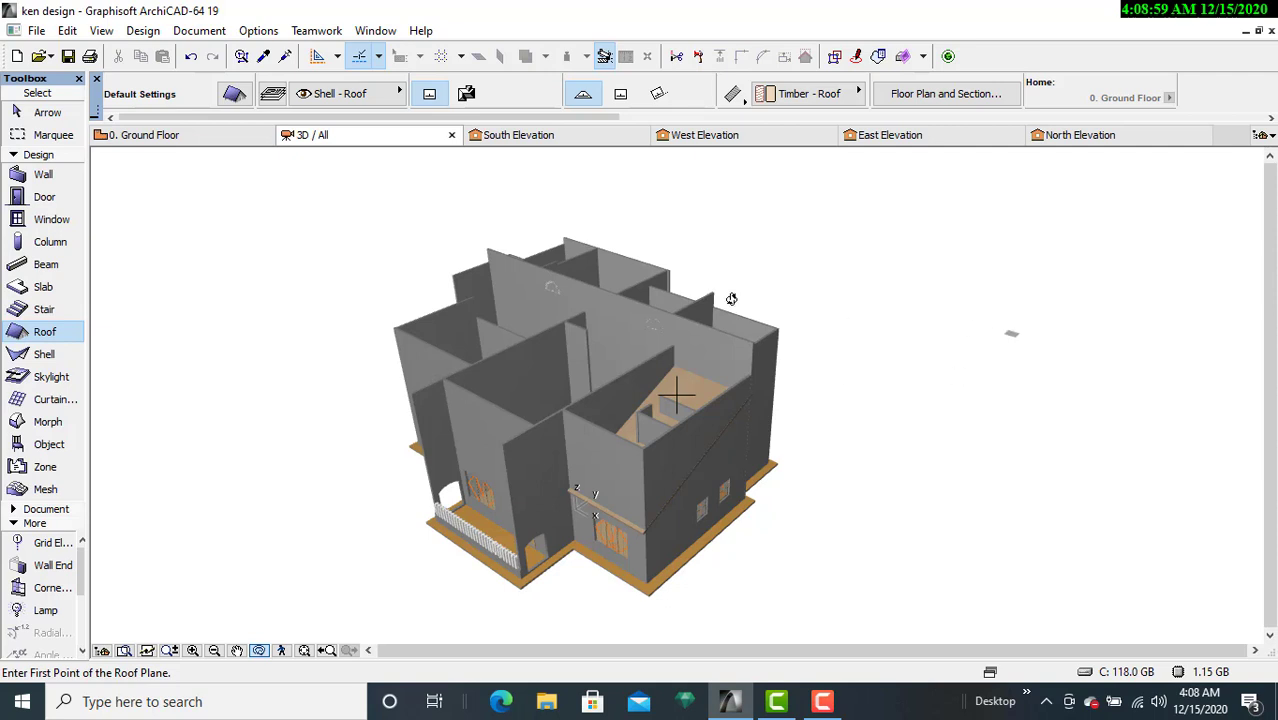
left_click(214, 134)
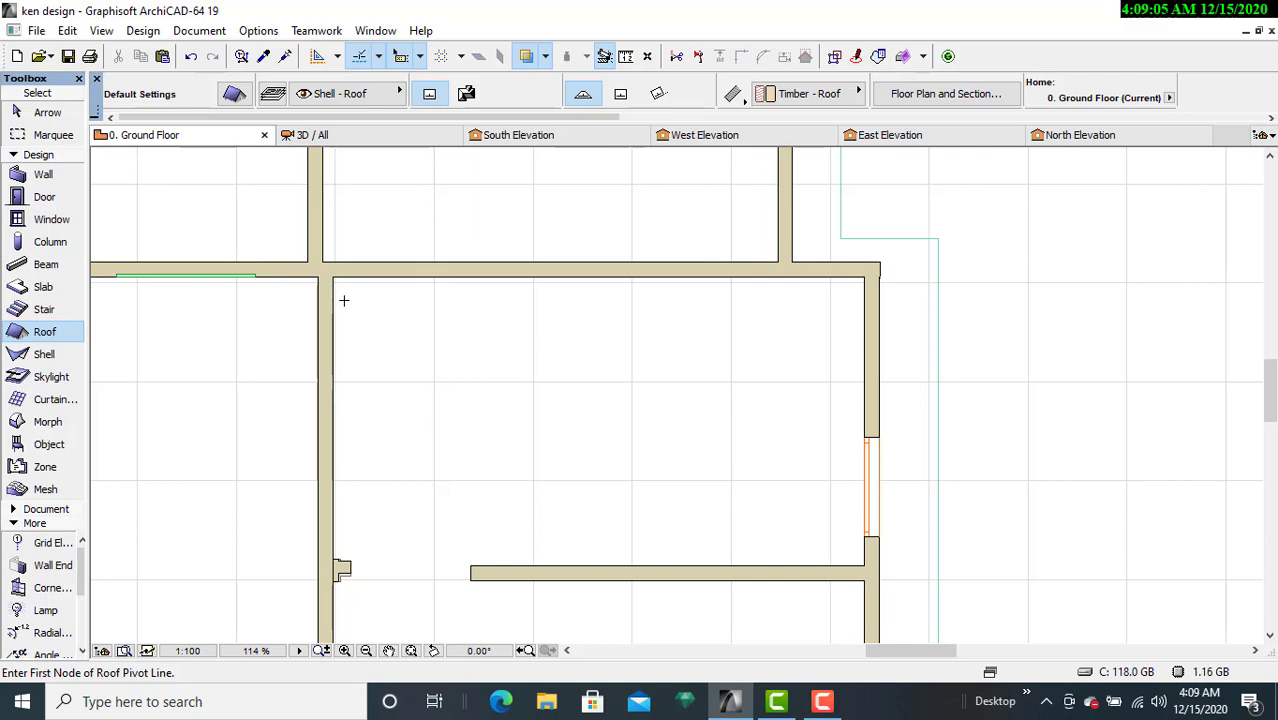
scroll(343, 300, "down", 6)
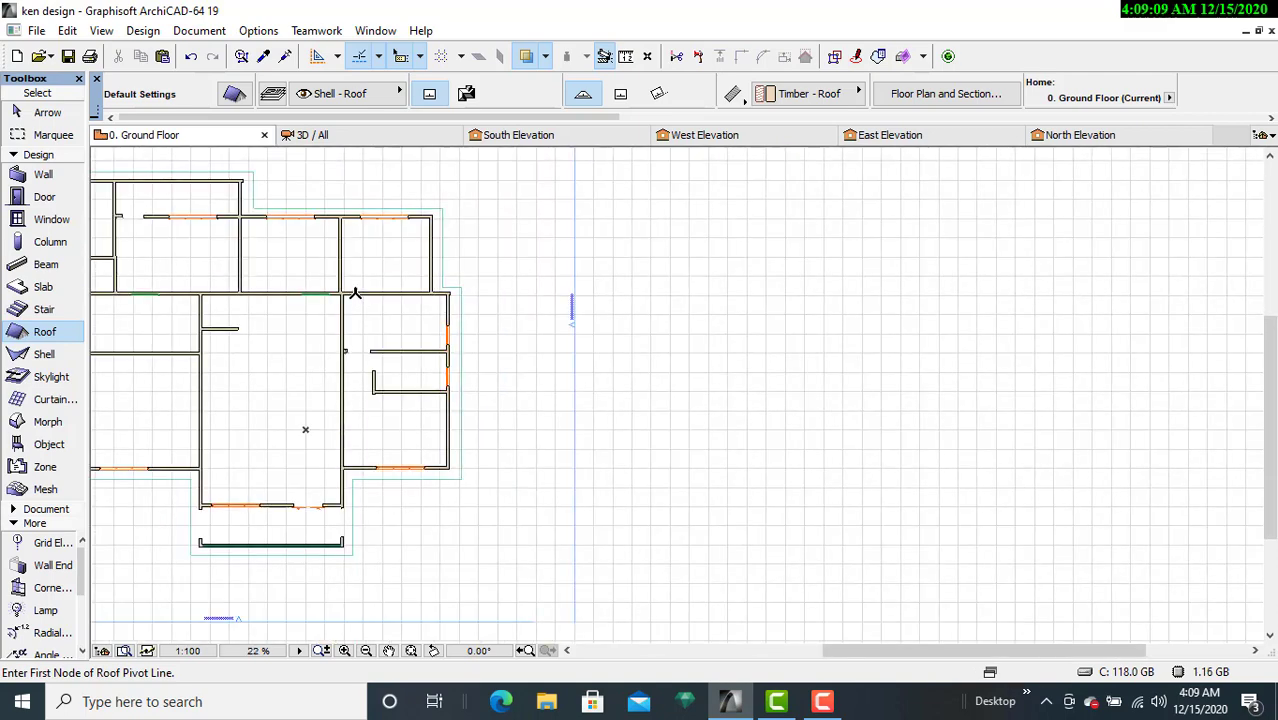
Step: Examine in 3D how the sloping roof edge runs along the outer east wall, from the eave up to the central wall
left_click(332, 136)
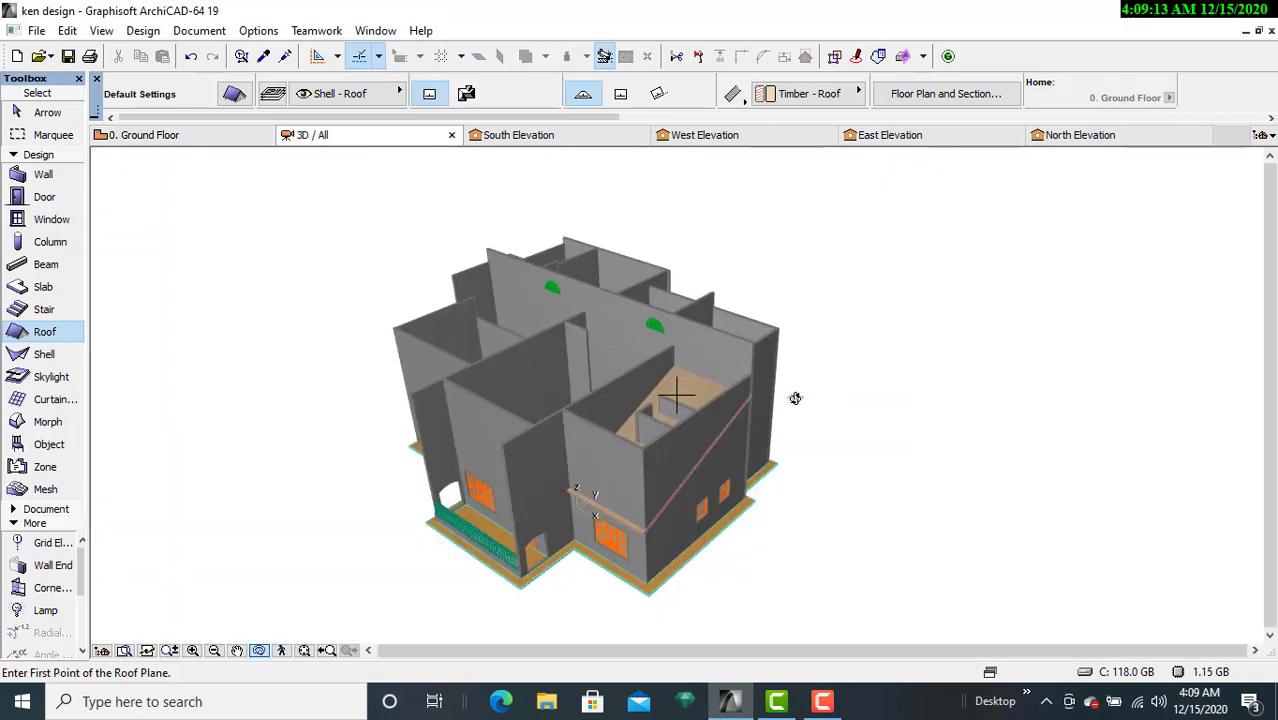
scroll(743, 430, "up", 3)
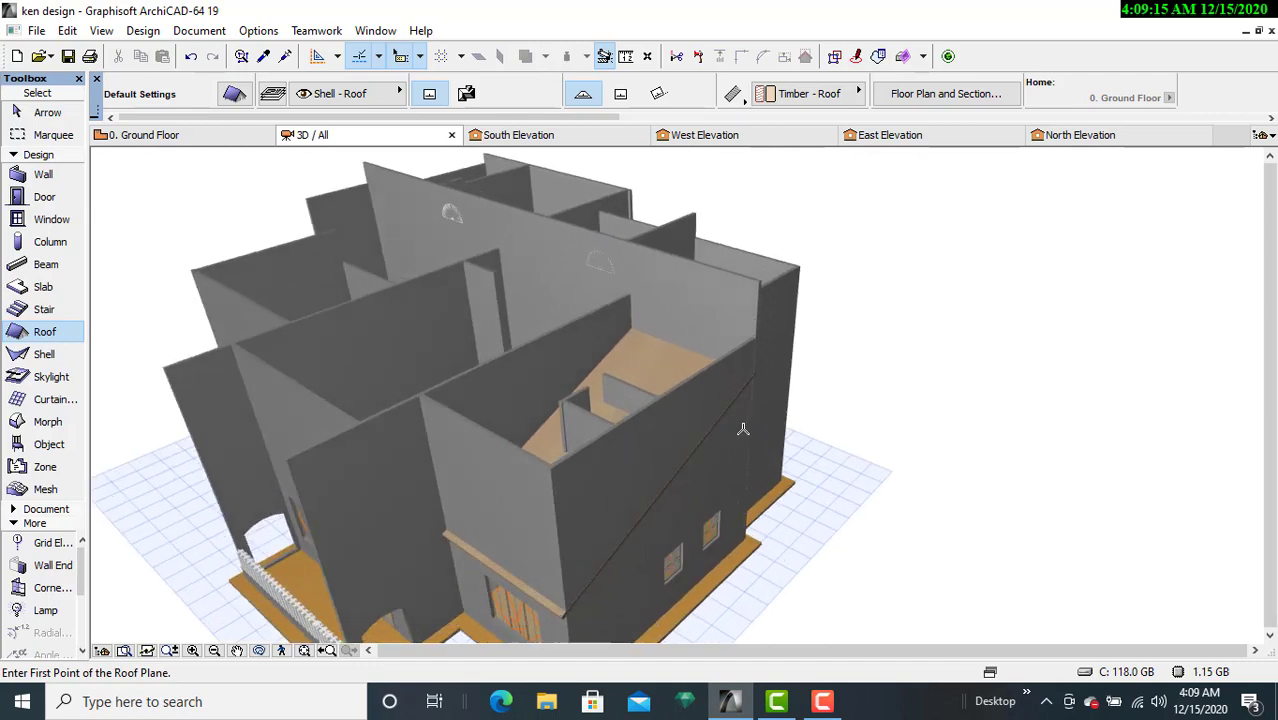
middle_click_drag(743, 430, 570, 455, "shift")
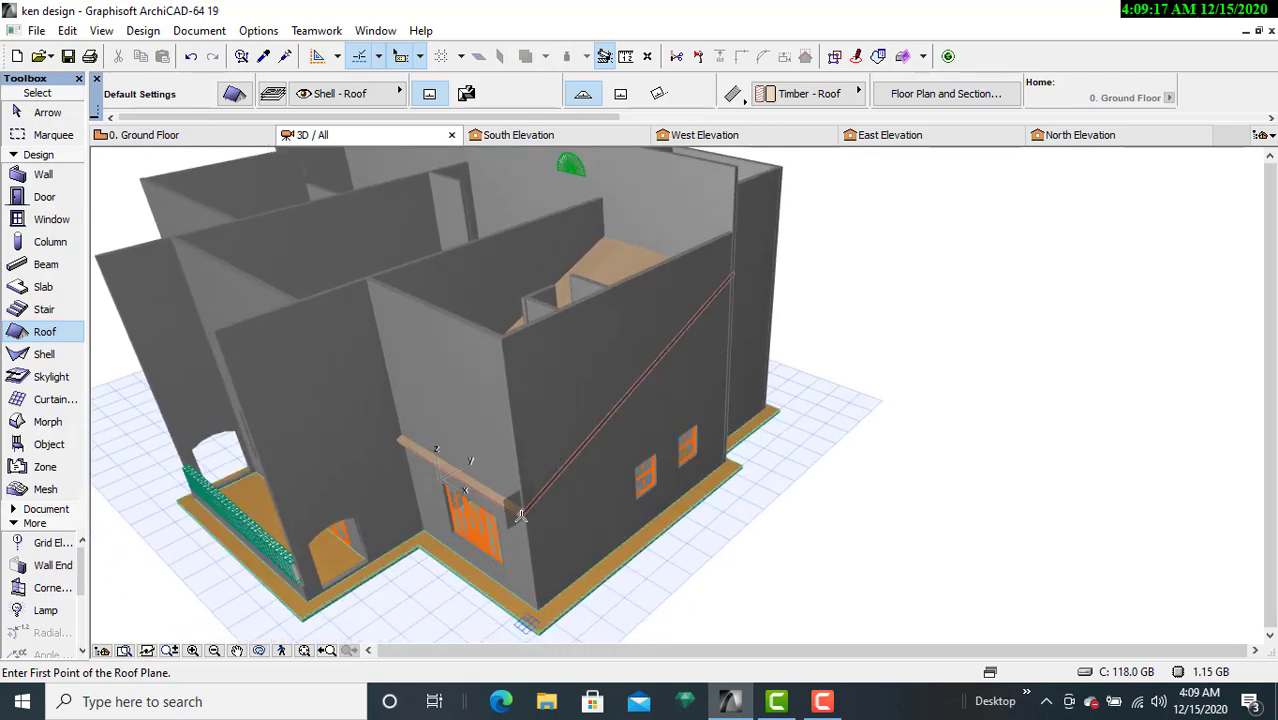
scroll(723, 355, "up", 2)
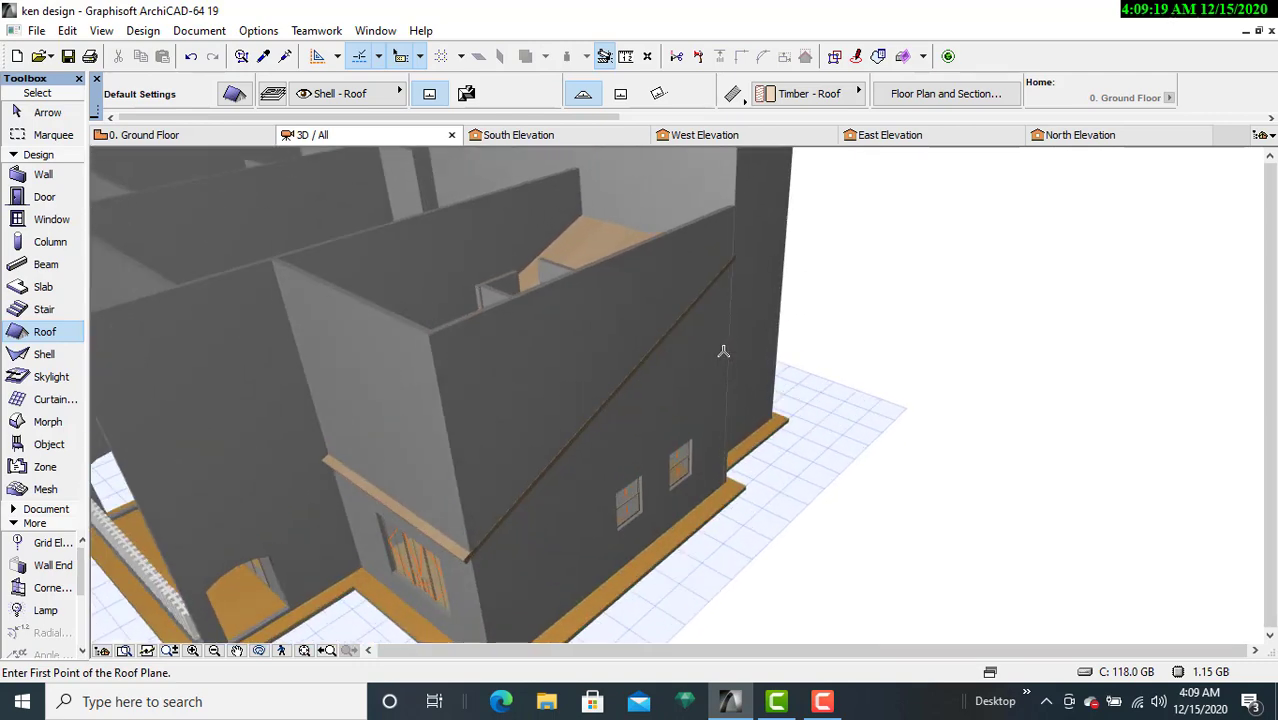
scroll(723, 352, "down", 3)
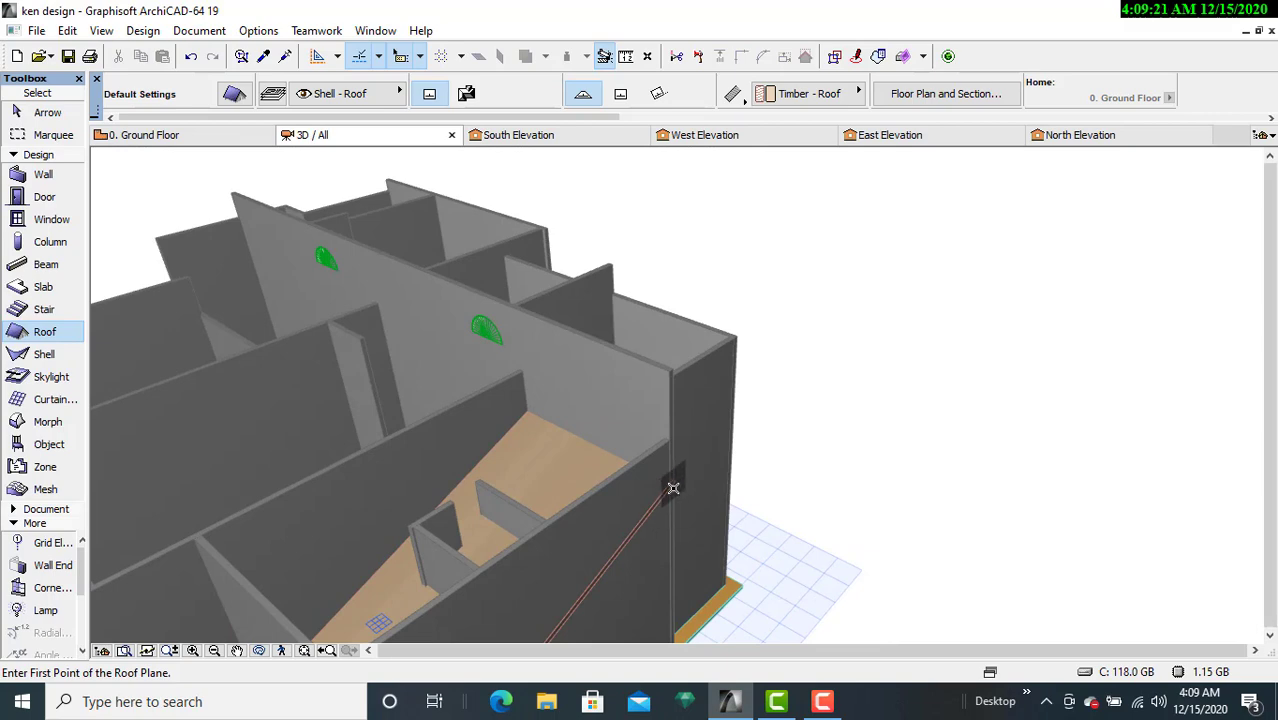
scroll(674, 490, "up", 3)
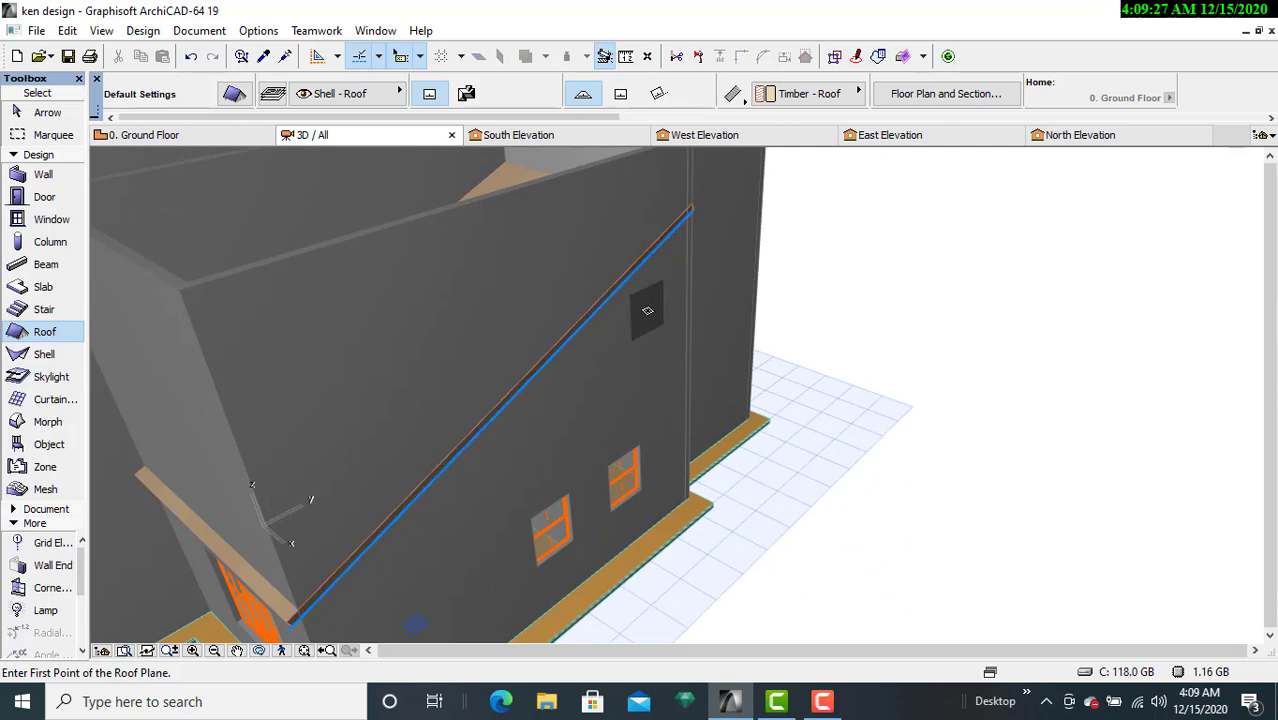
middle_click_drag(642, 305, 600, 398)
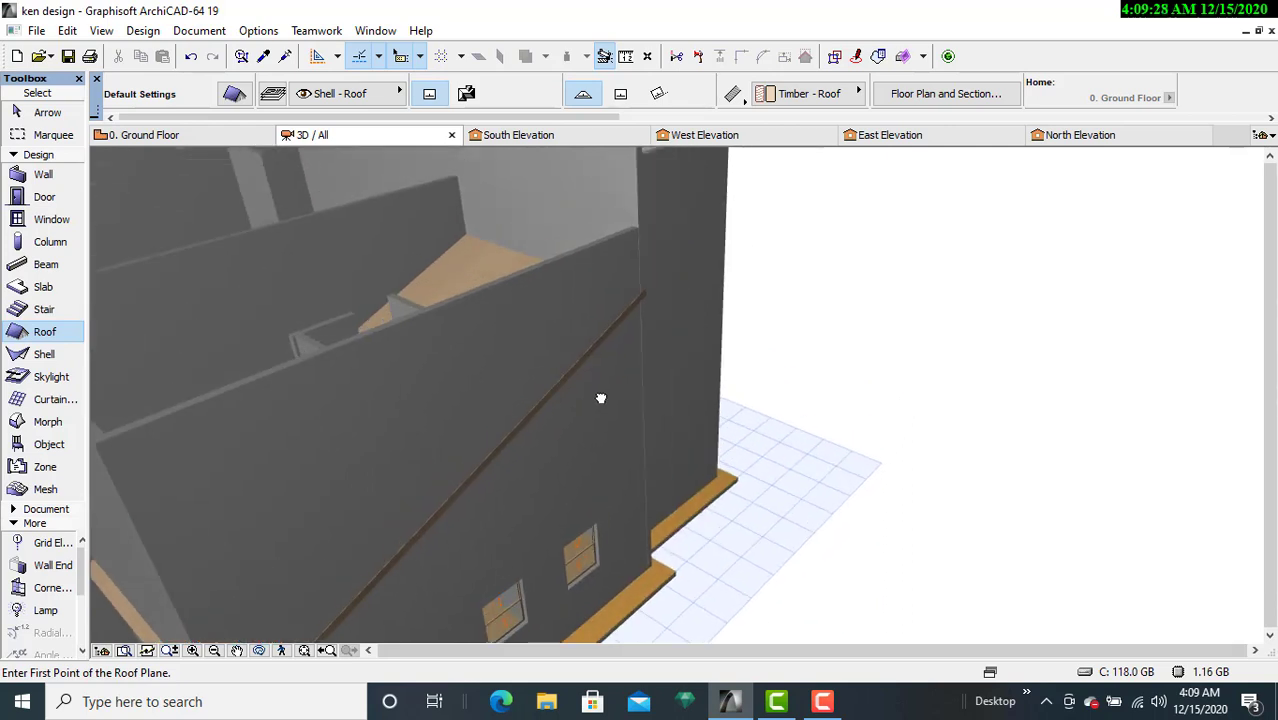
left_click(645, 302)
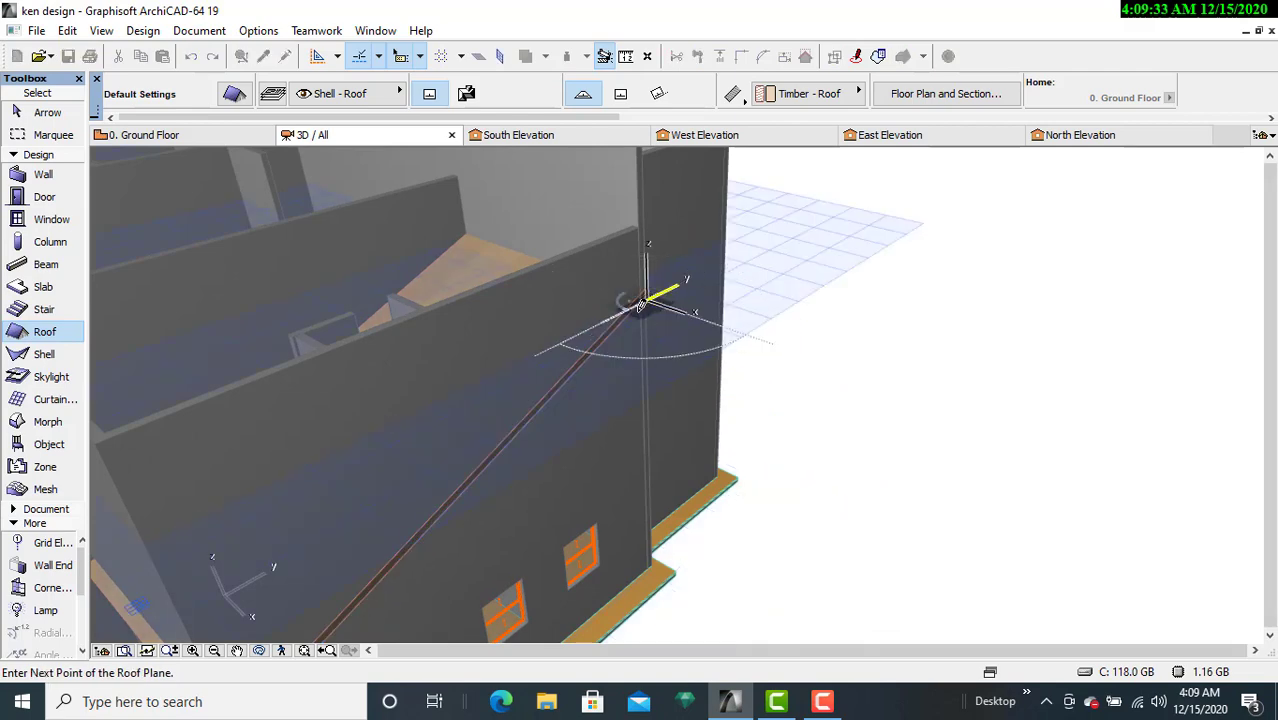
key("Escape")
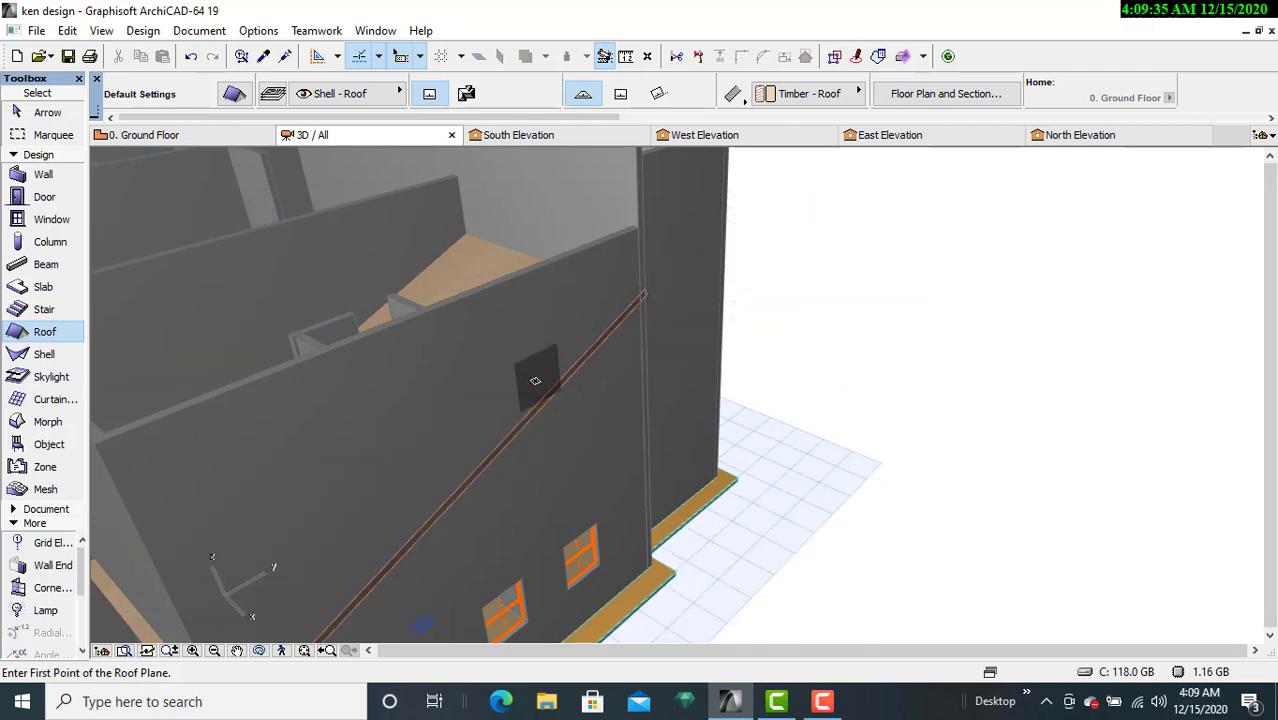
middle_click_drag(535, 380, 879, 214)
key("Escape")
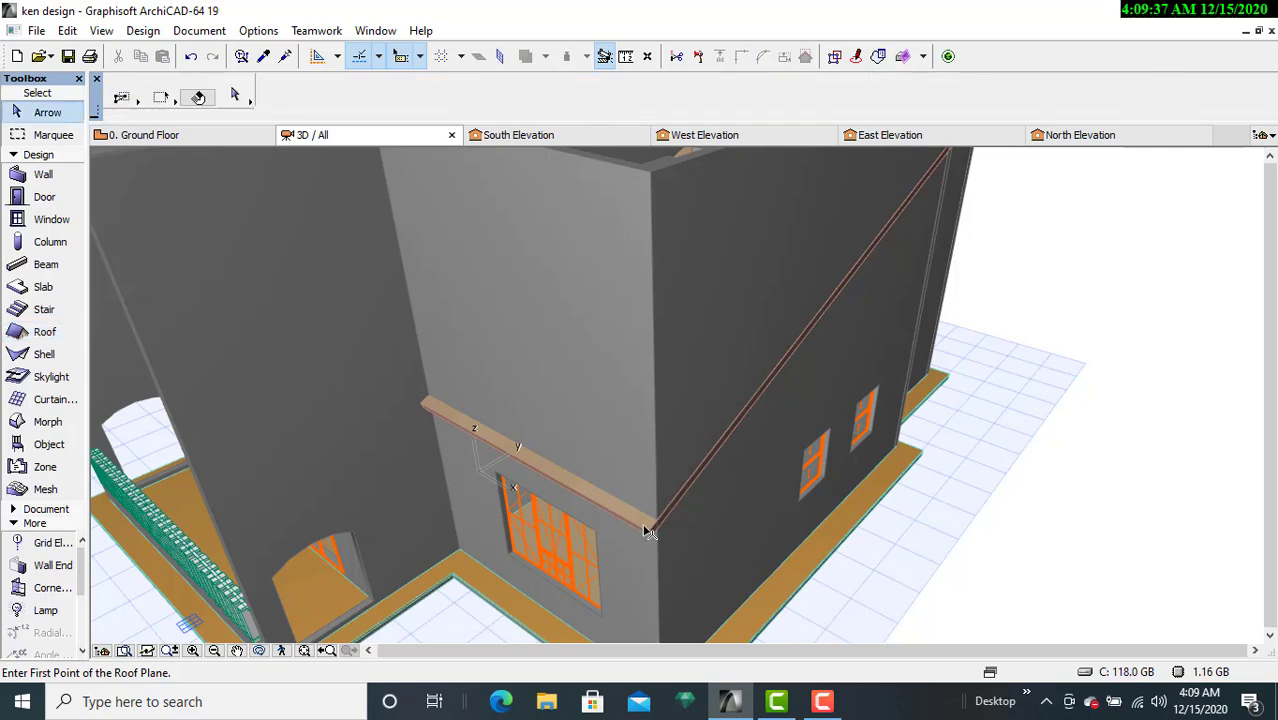
Step: Review the geometry, material and model settings of the roof plane over the southeast rooms
left_click(647, 523)
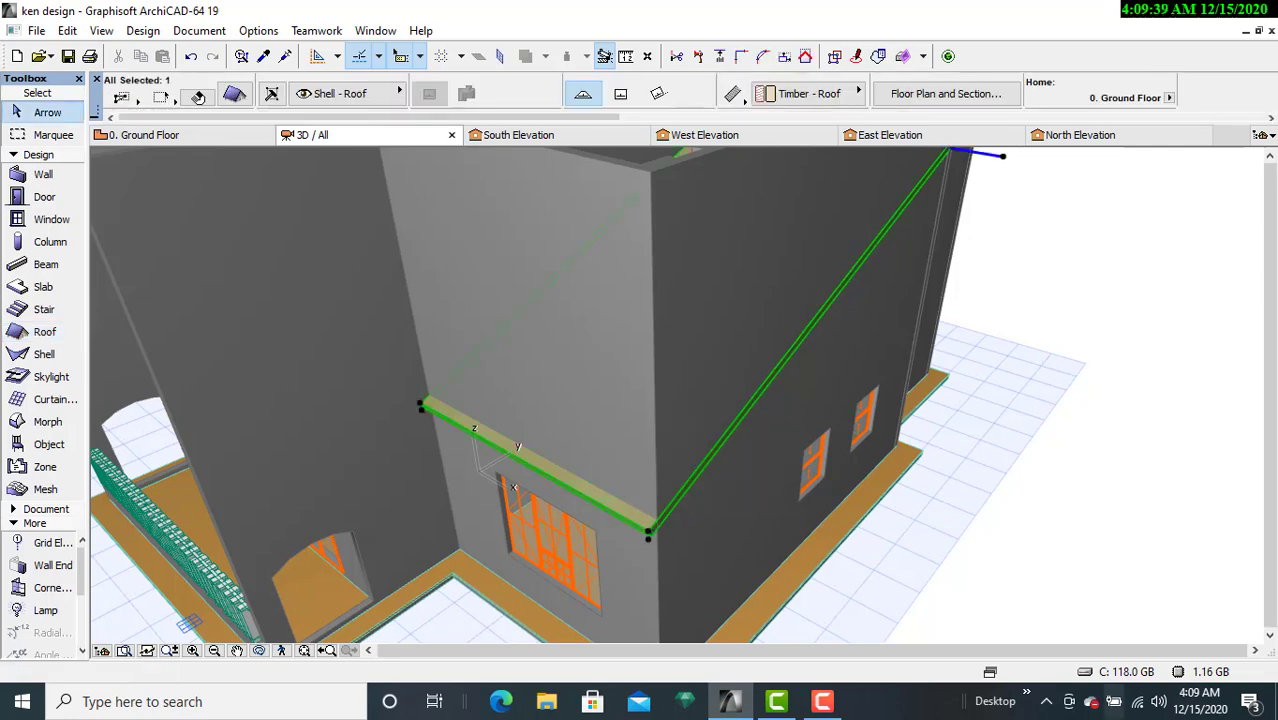
left_click(235, 94)
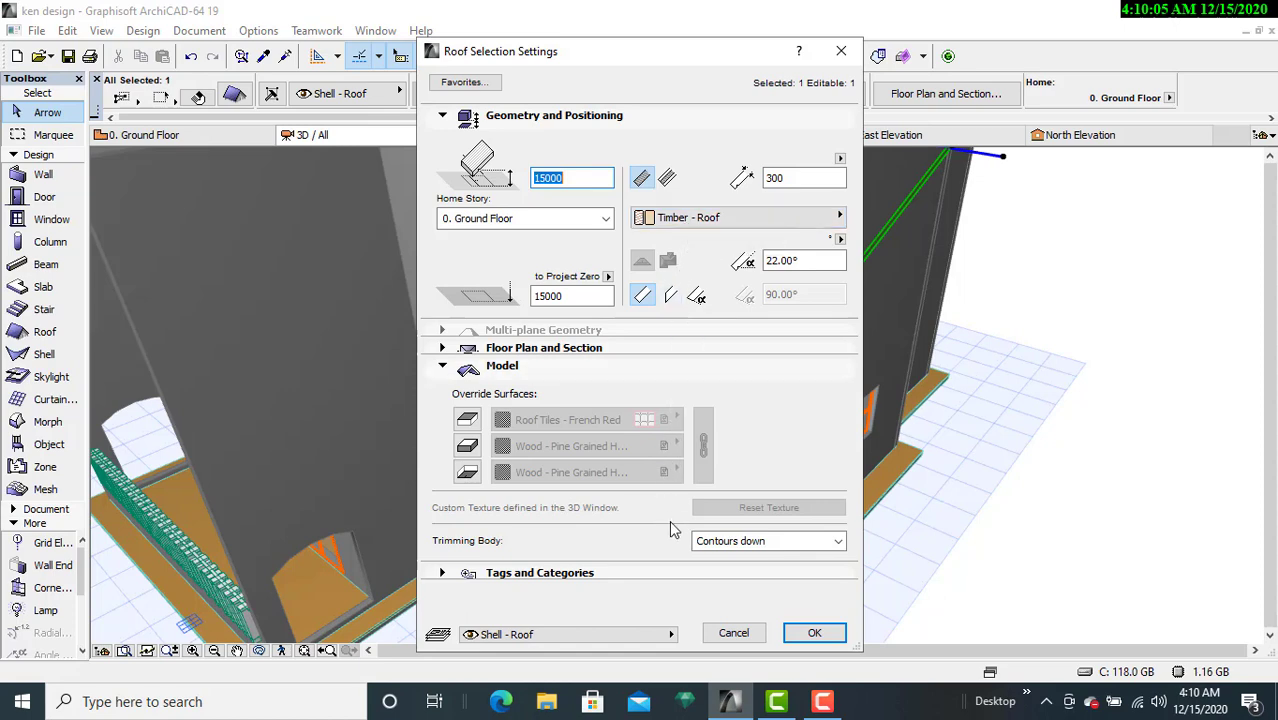
left_click(526, 350)
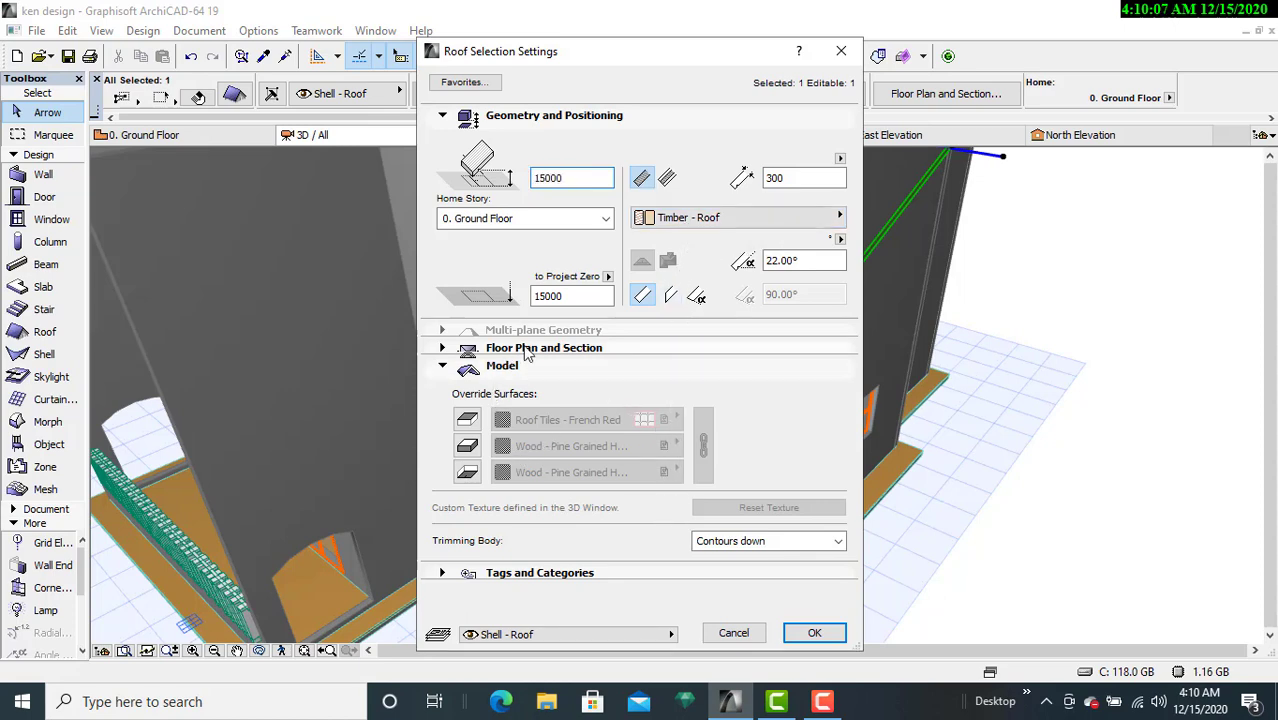
left_click(534, 511)
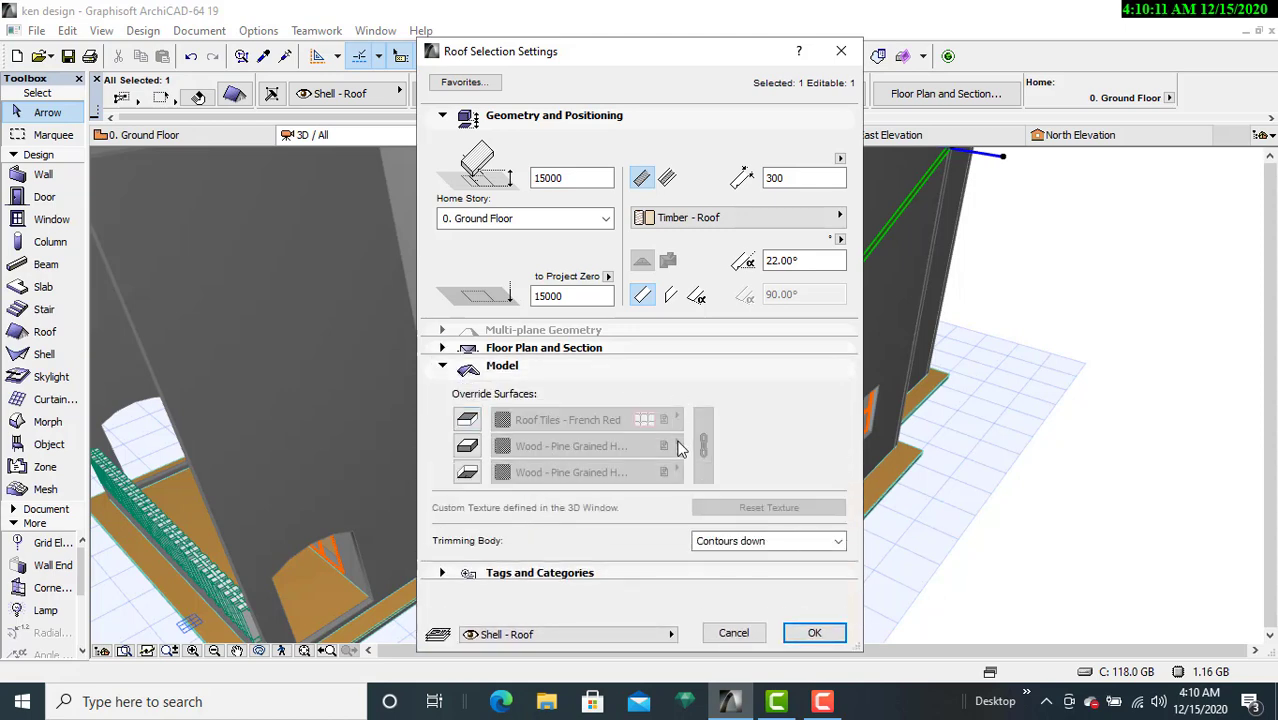
left_click(841, 51)
Step: Check the height of the east outer wall in its wall settings
scroll(714, 360, "down", 4)
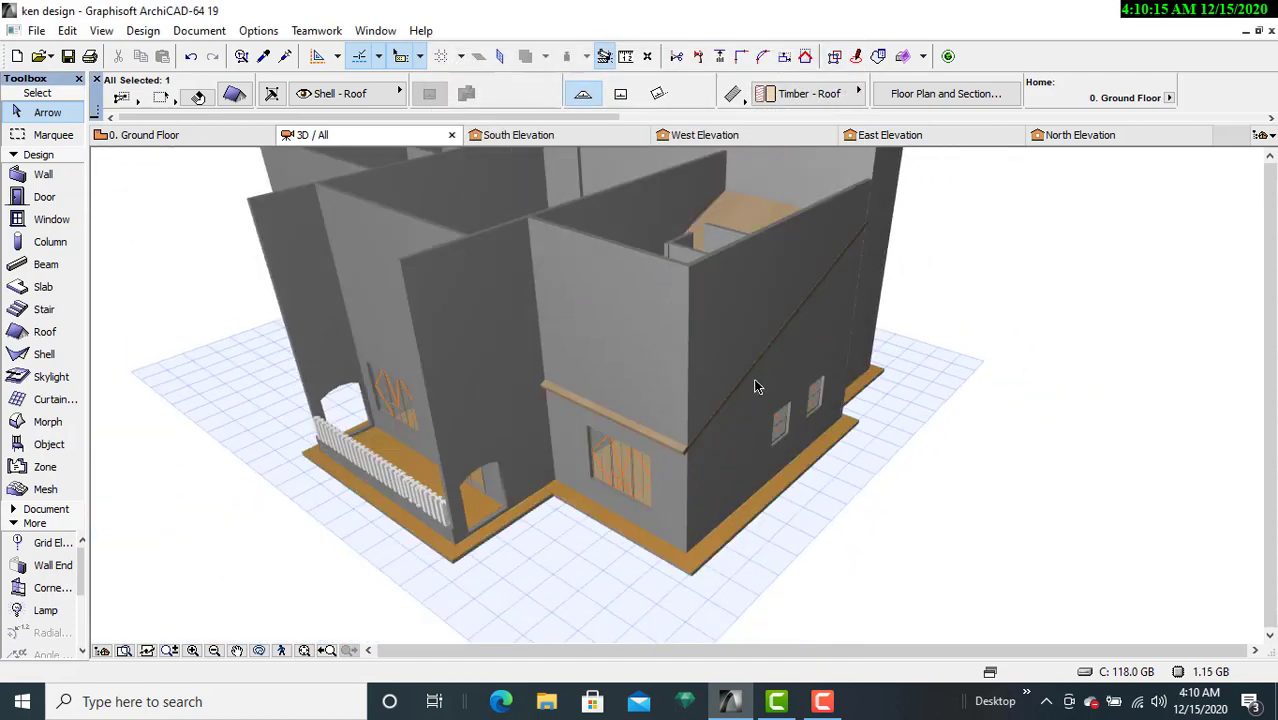
left_click(938, 398)
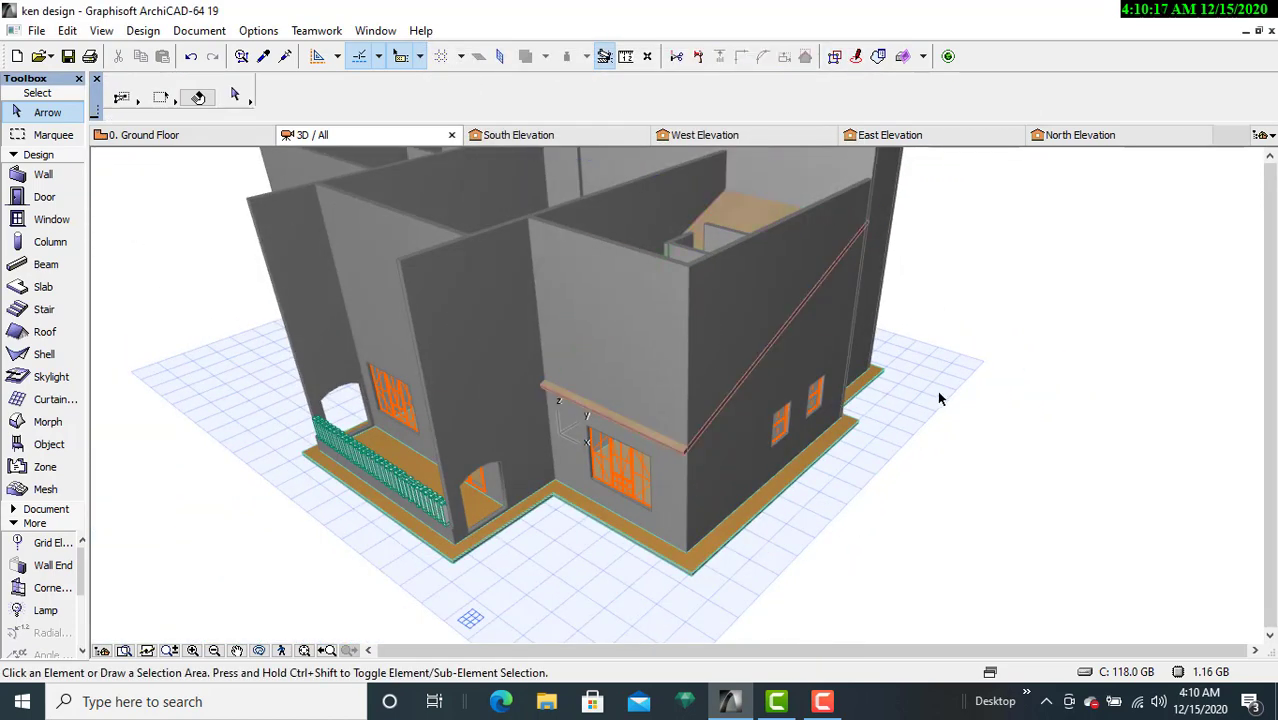
left_click(690, 278)
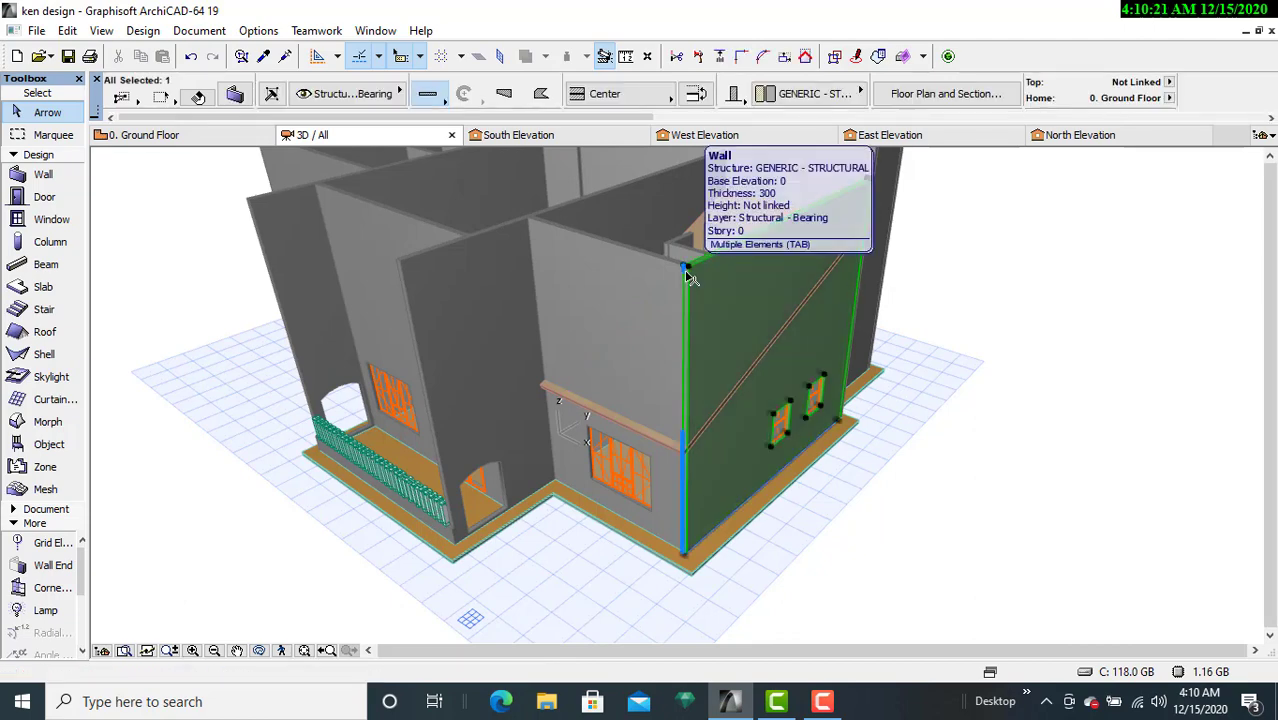
left_click(235, 96)
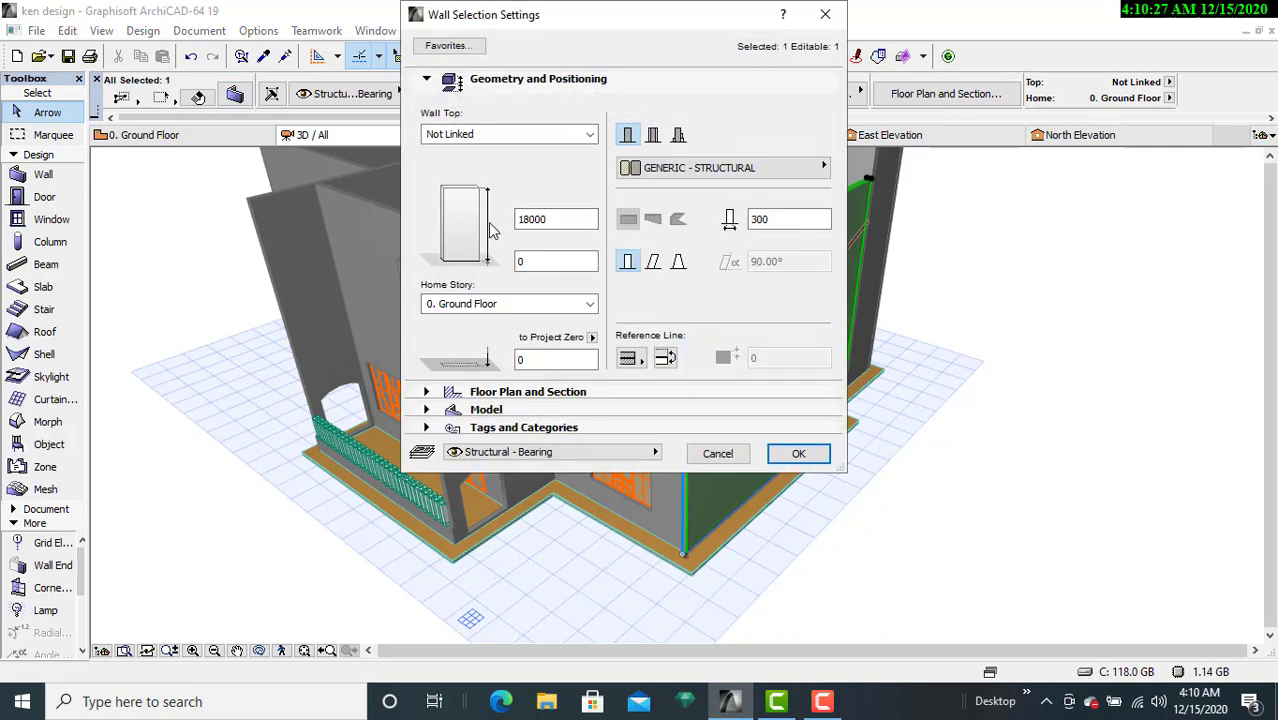
left_click(823, 16)
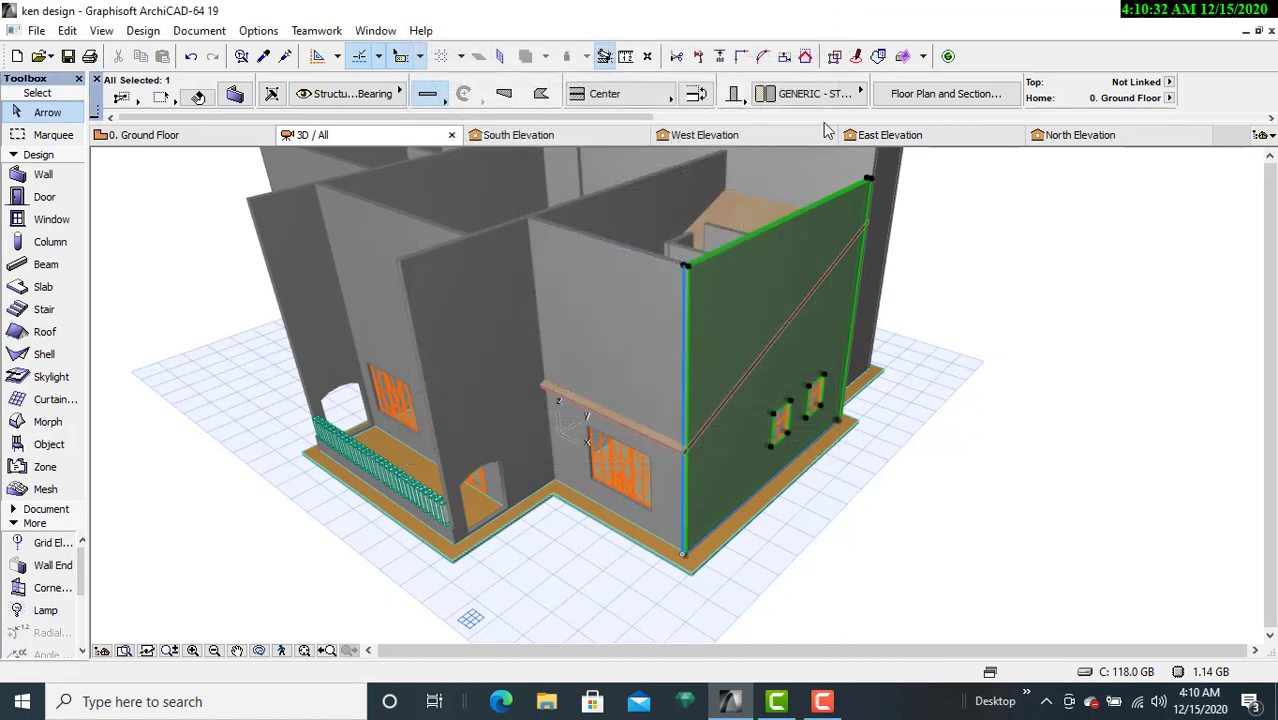
left_click(1036, 431)
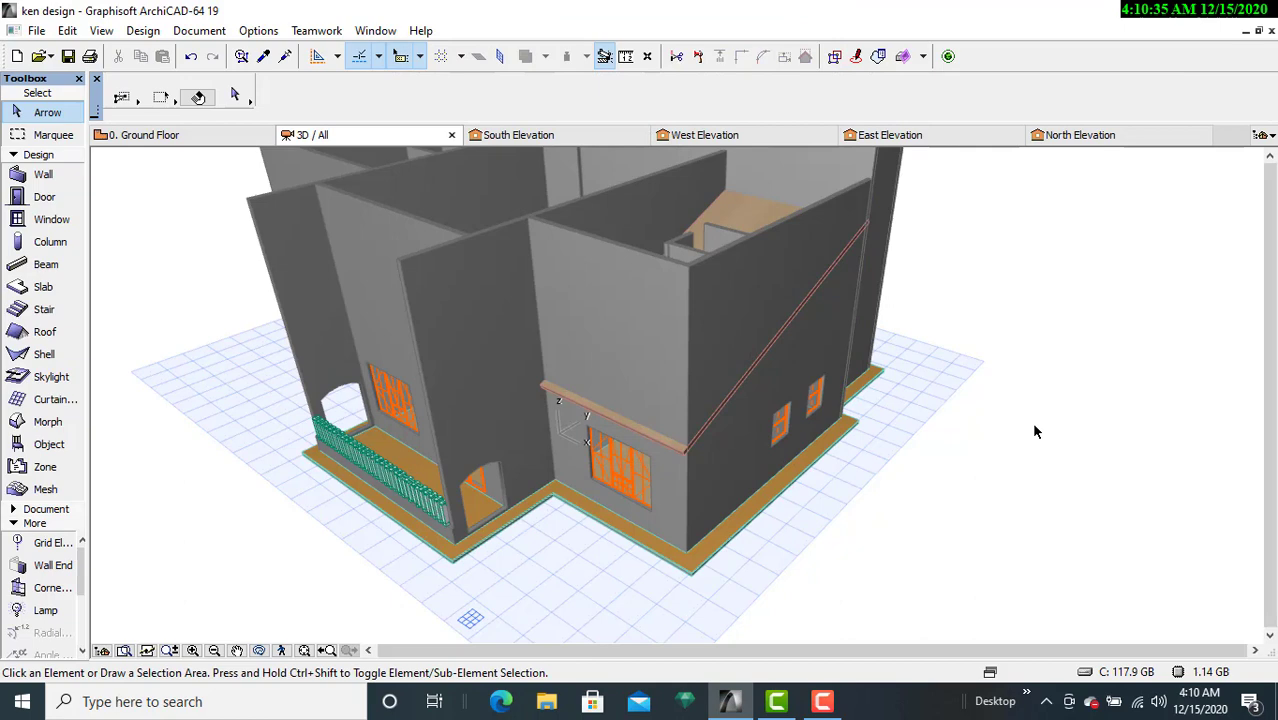
Step: Set the southeast roof's pivot line elevation to 18000 and its building material to Tile - Roof
left_click(686, 453)
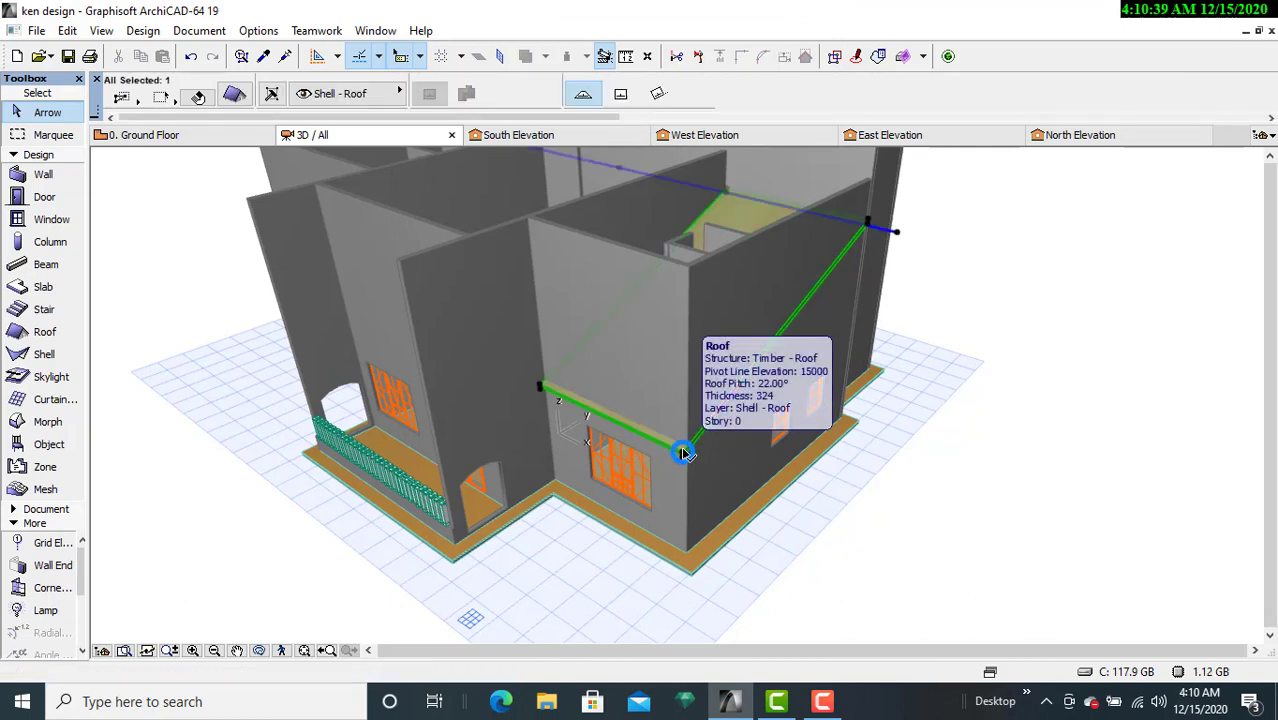
left_click(233, 92)
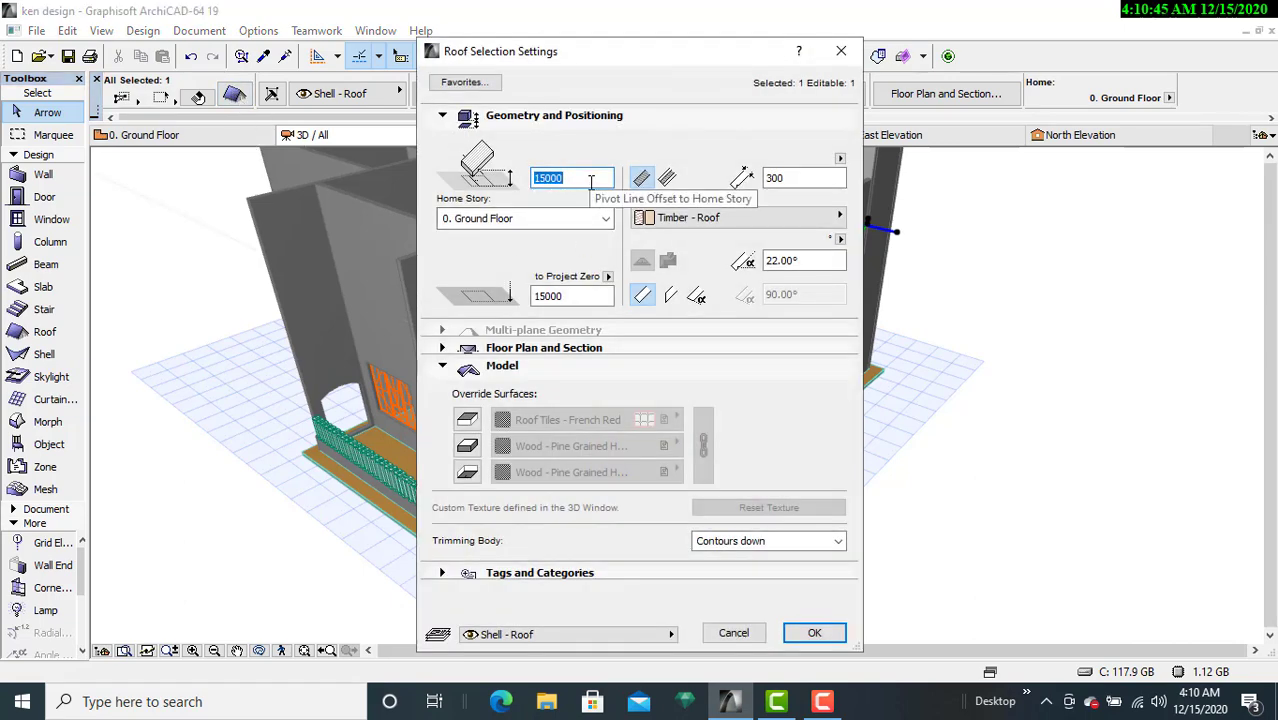
type("18")
left_click(577, 296)
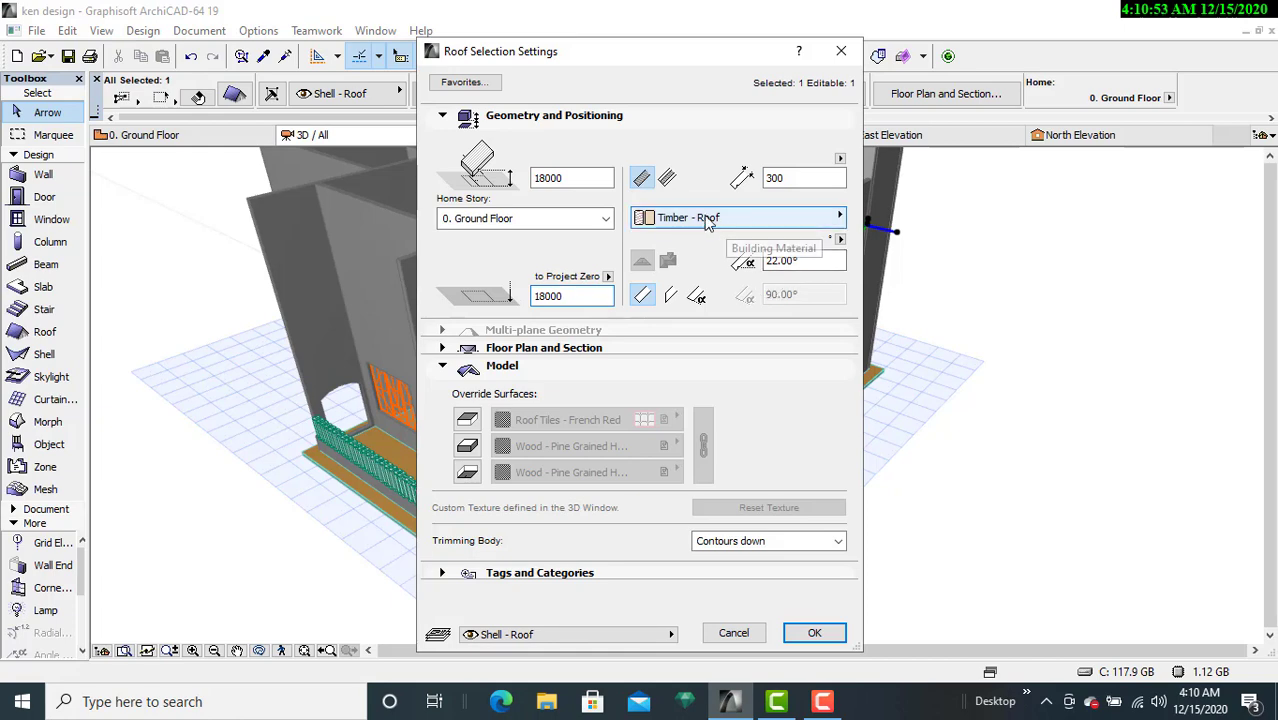
left_click(689, 220)
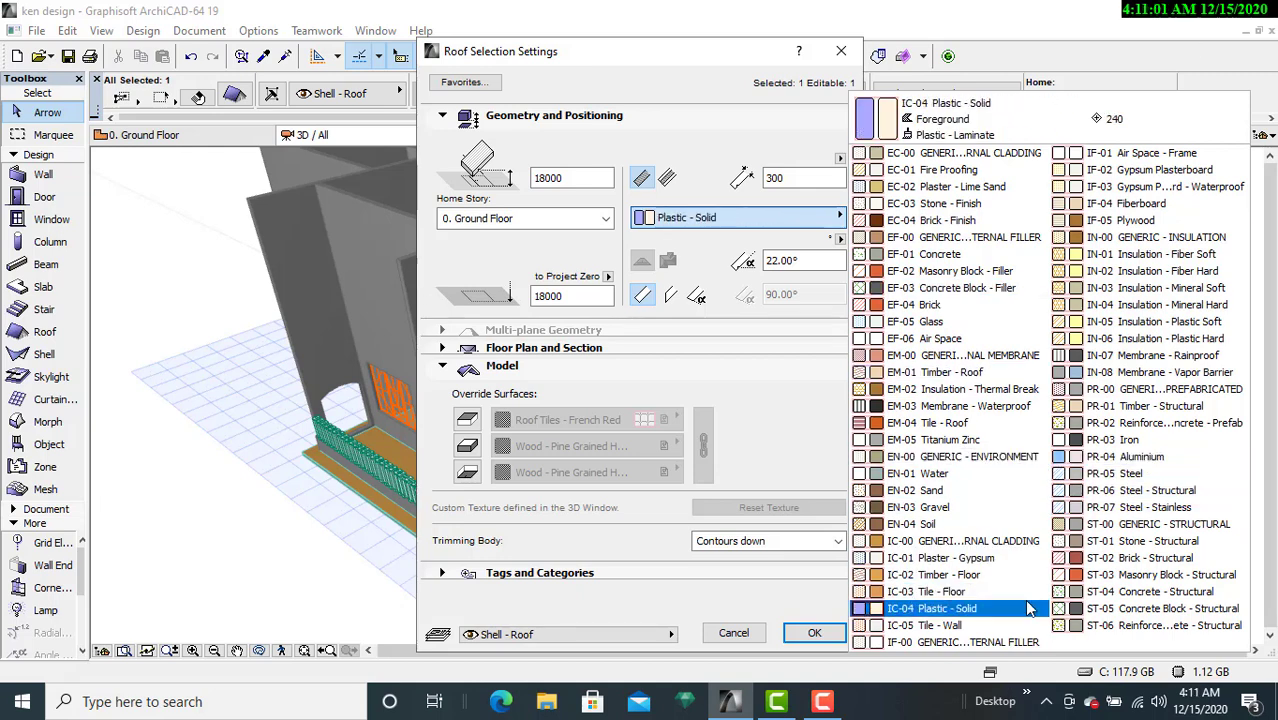
left_click(953, 428)
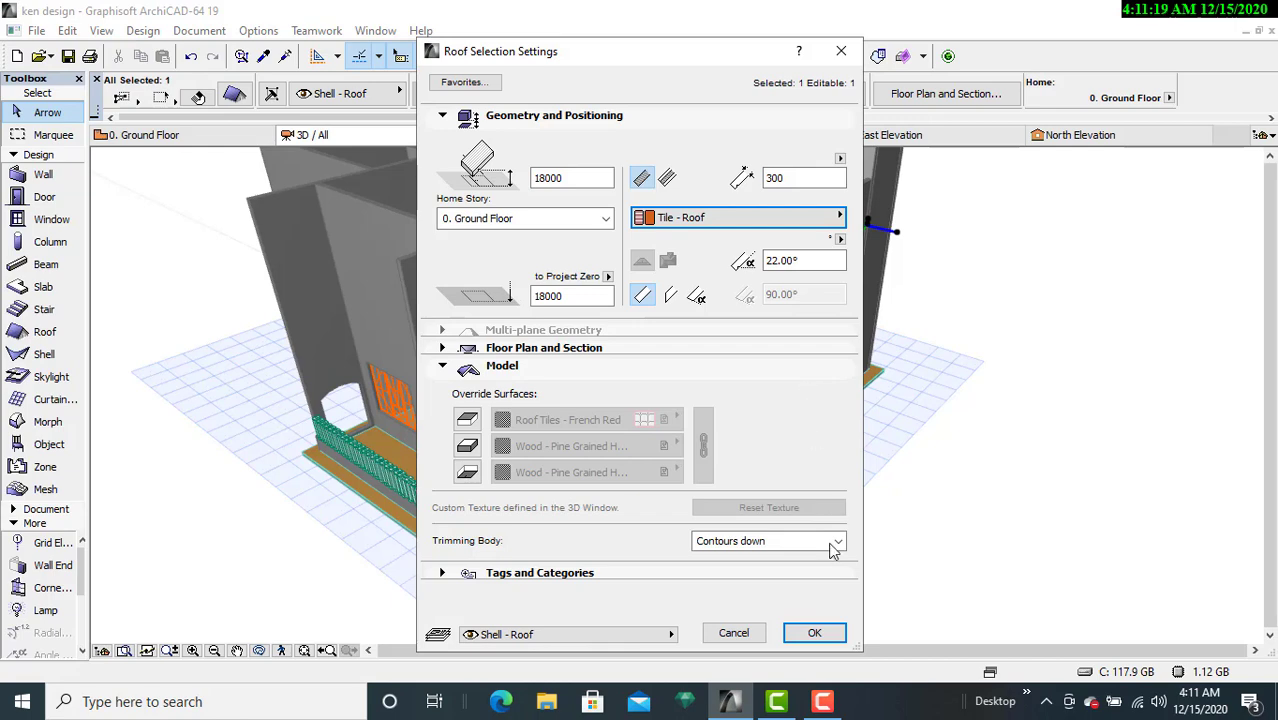
left_click(711, 570)
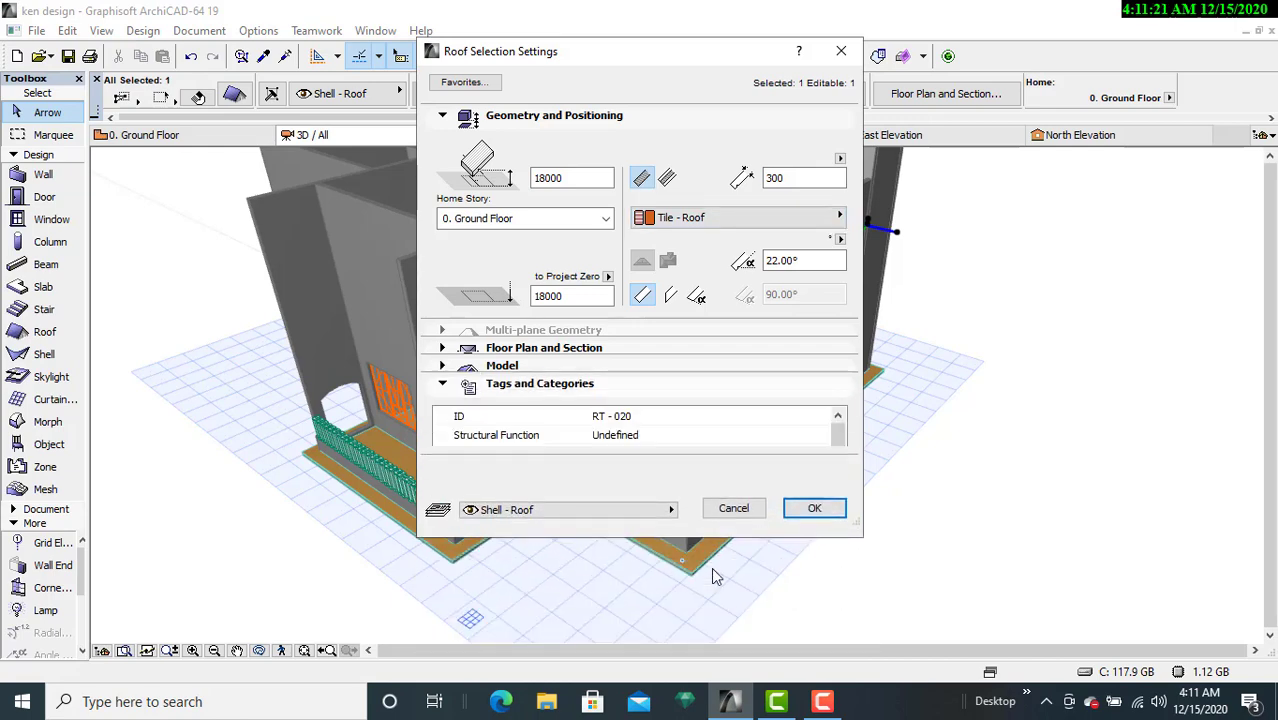
scroll(818, 530, "down", 2)
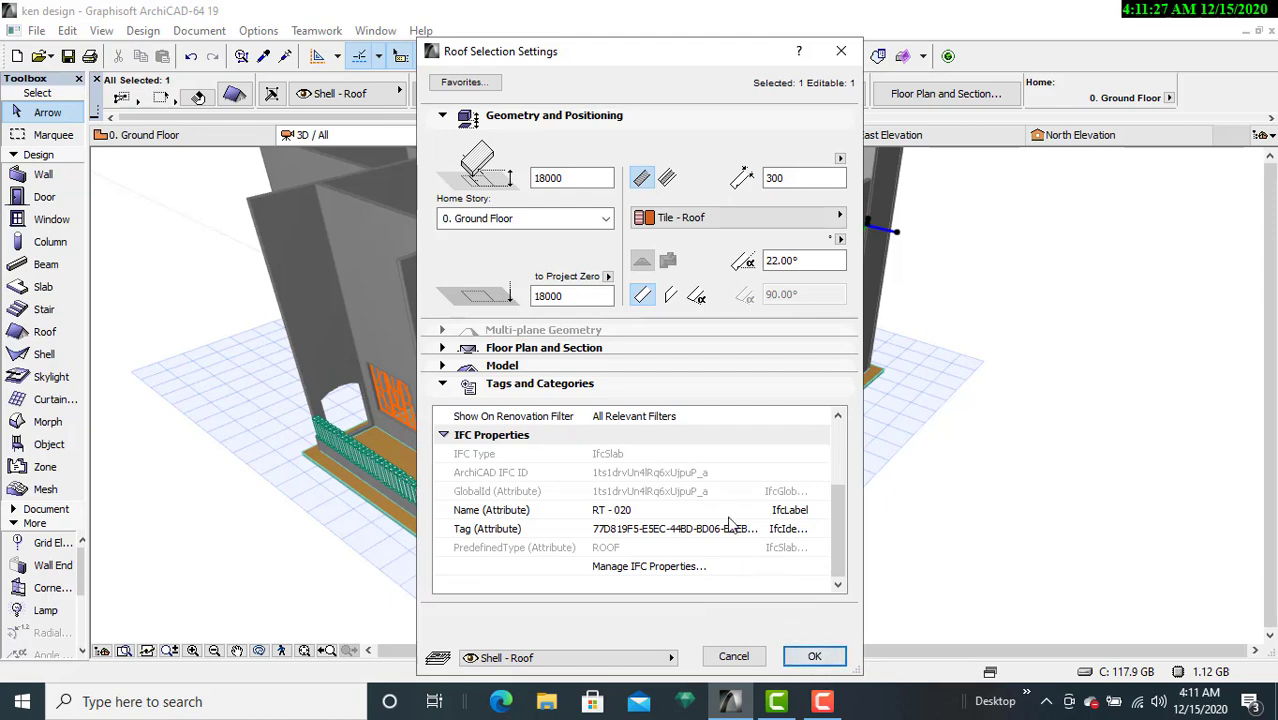
left_click(814, 657)
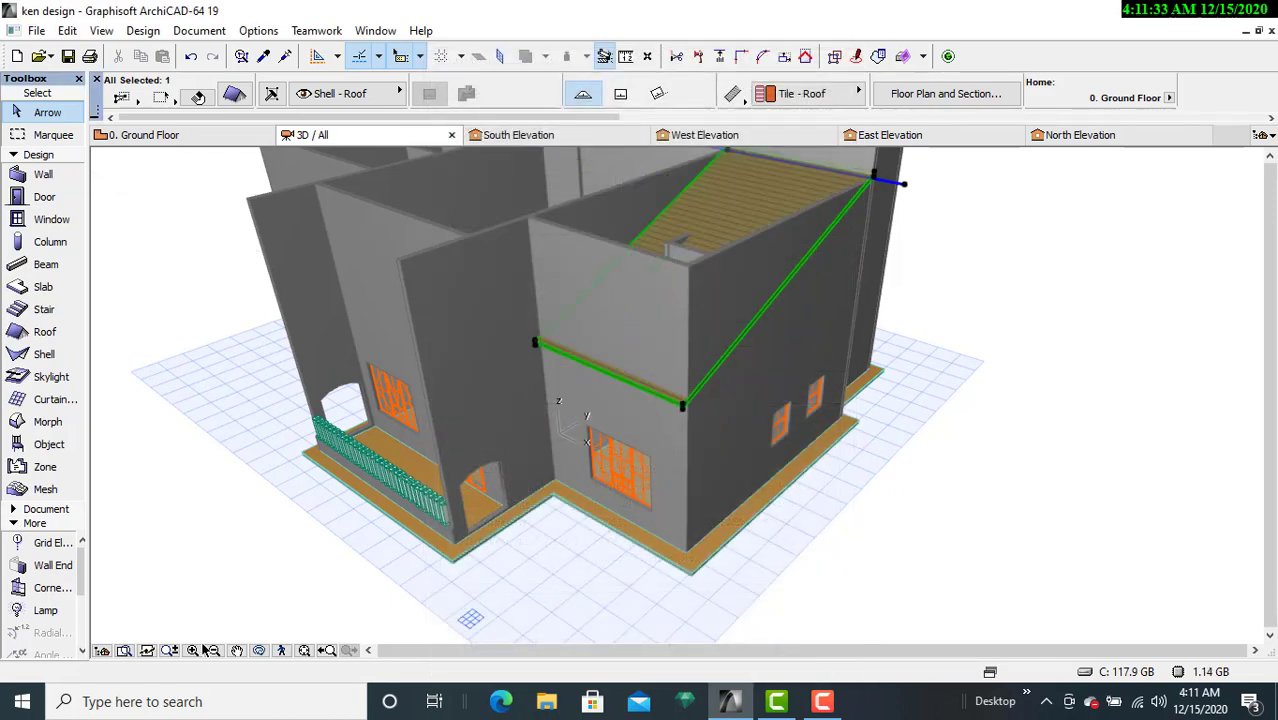
Step: Inspect the tiled roof from a wider 3D viewpoint and compare it with the ground floor plan
left_click(258, 651)
left_click_drag(847, 488, 561, 504)
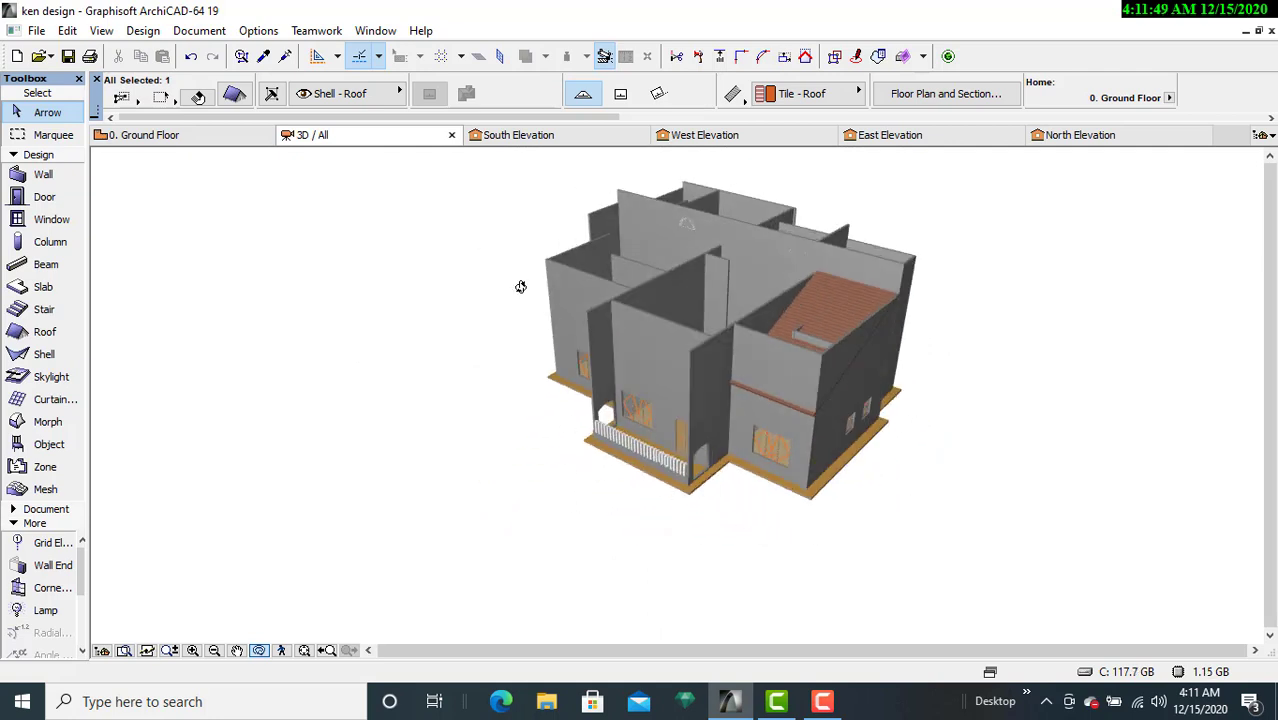
left_click(182, 141)
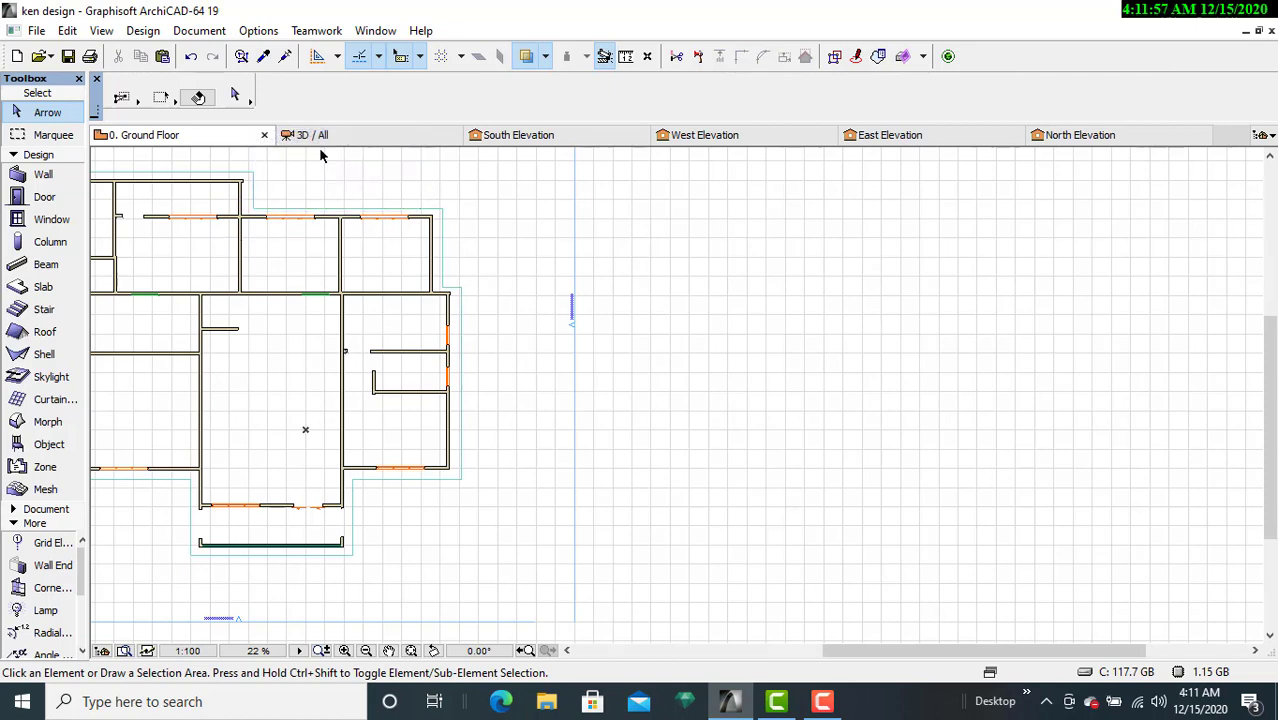
left_click(364, 141)
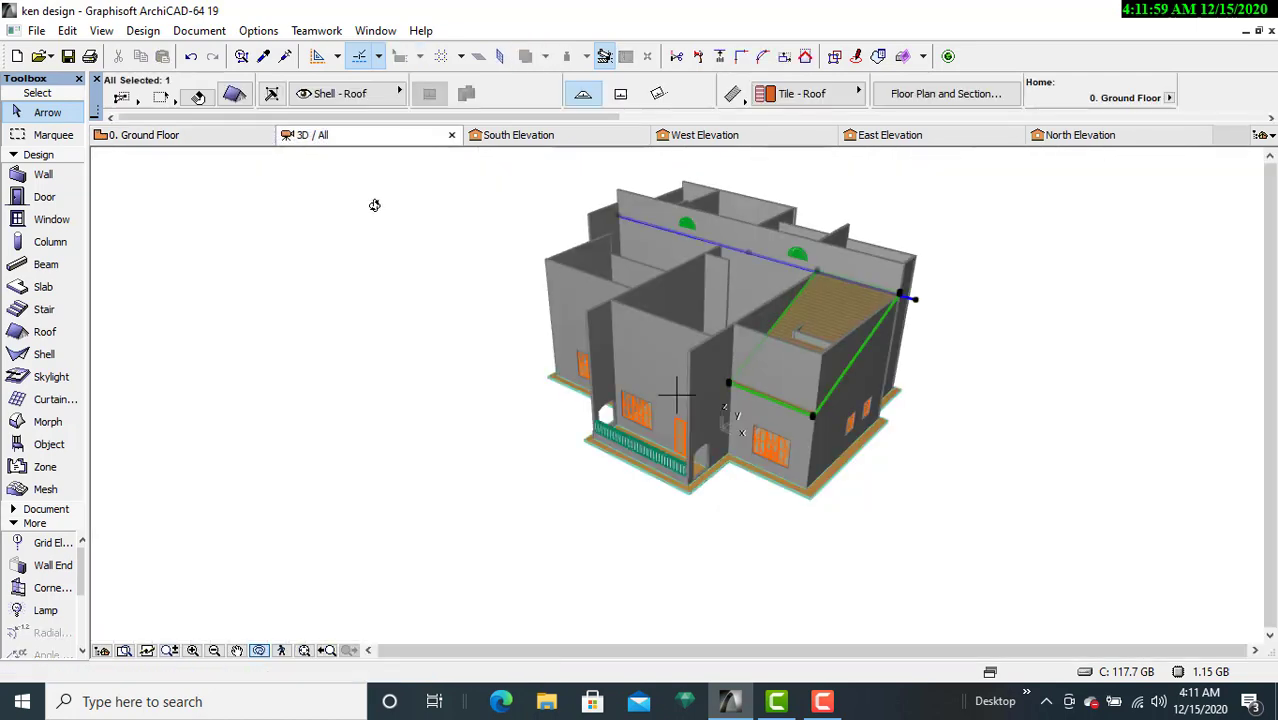
left_click(397, 255)
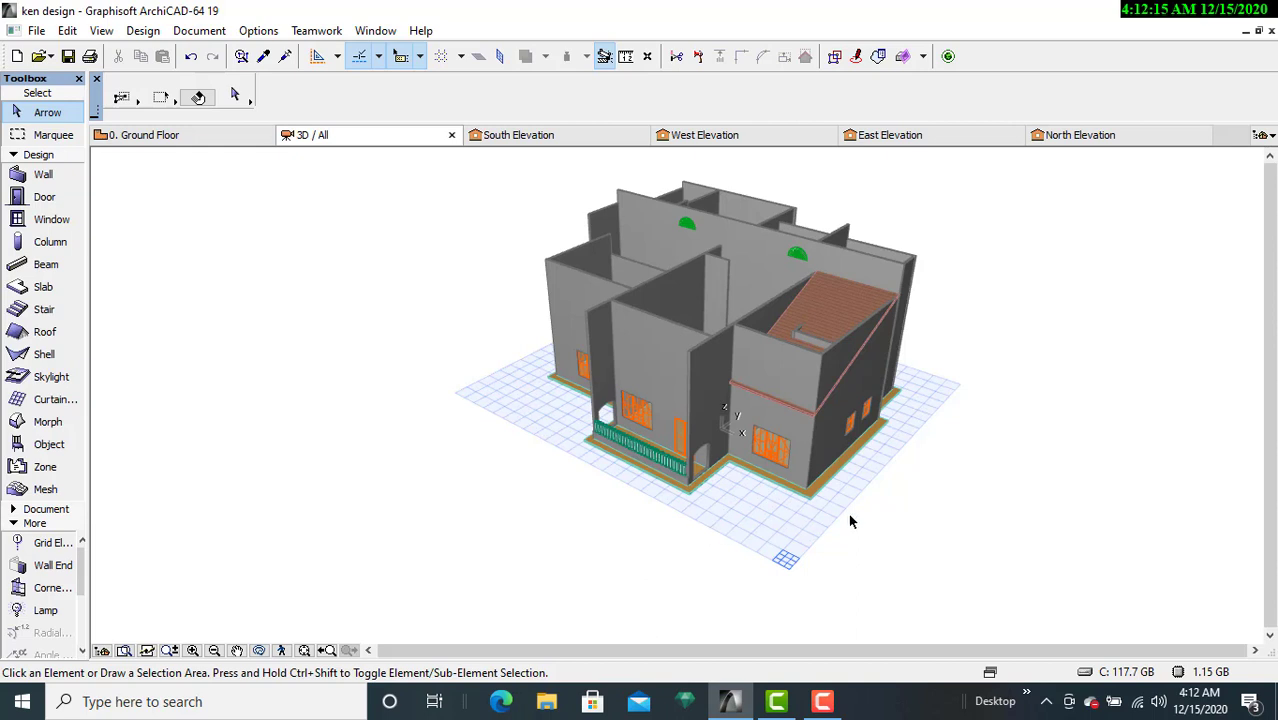
Step: Delete the tiled roof plane over the southeast rooms
left_click(817, 421)
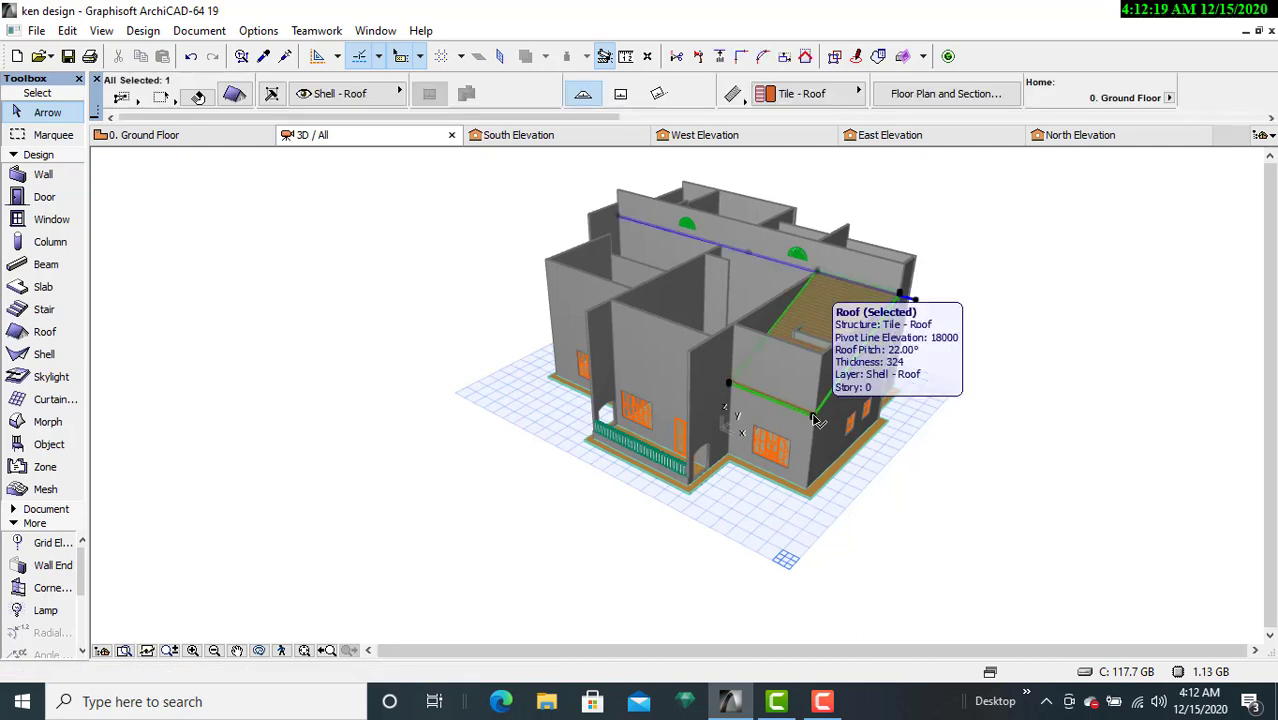
key("Escape")
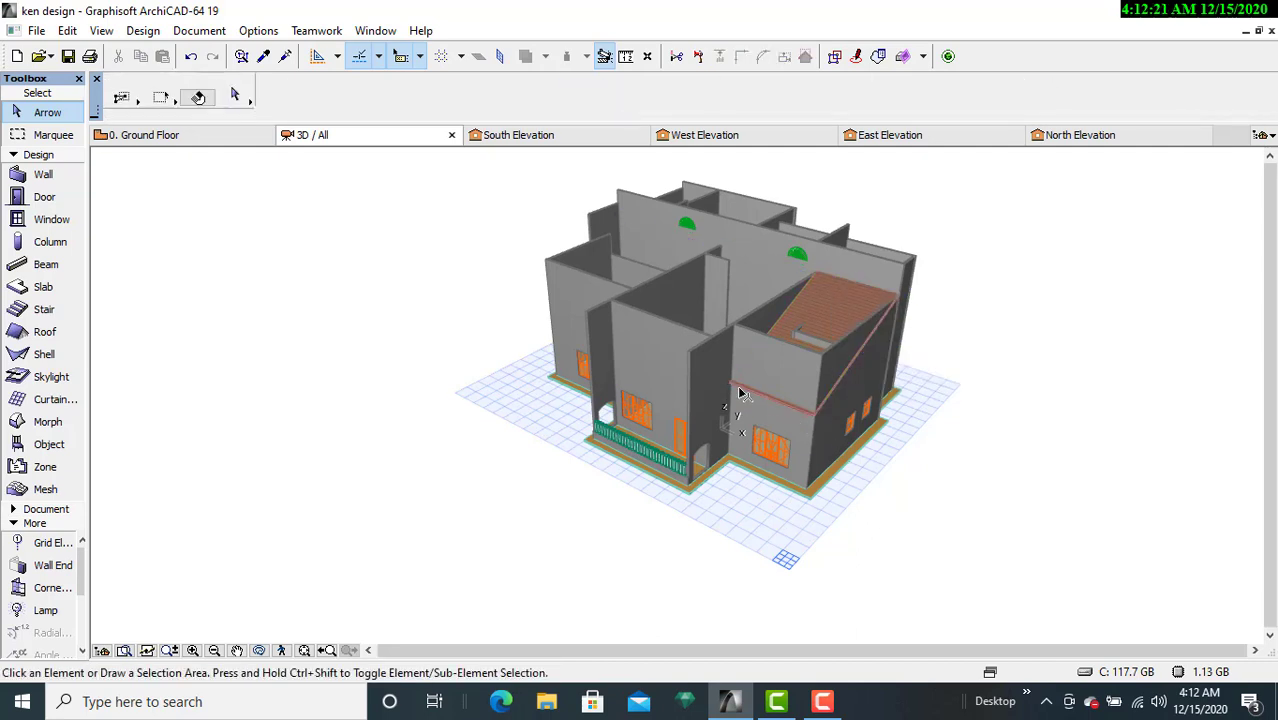
left_click(740, 393)
right_click(740, 393)
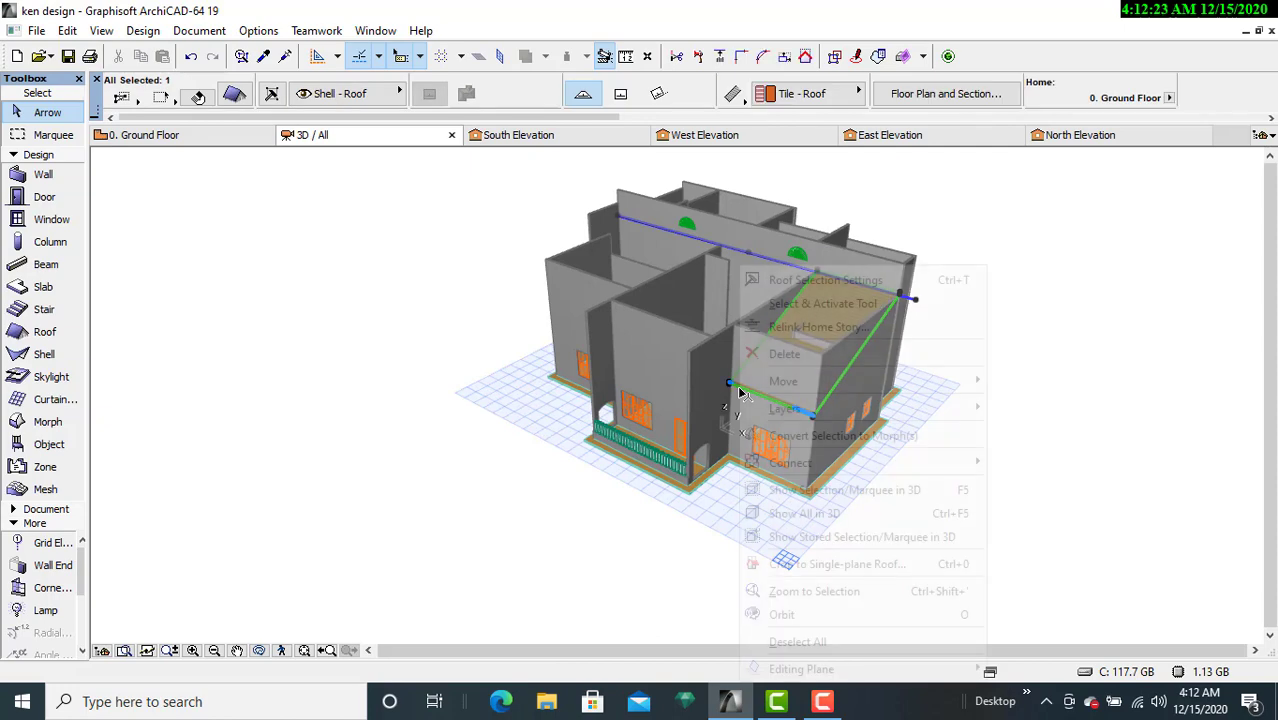
left_click(790, 356)
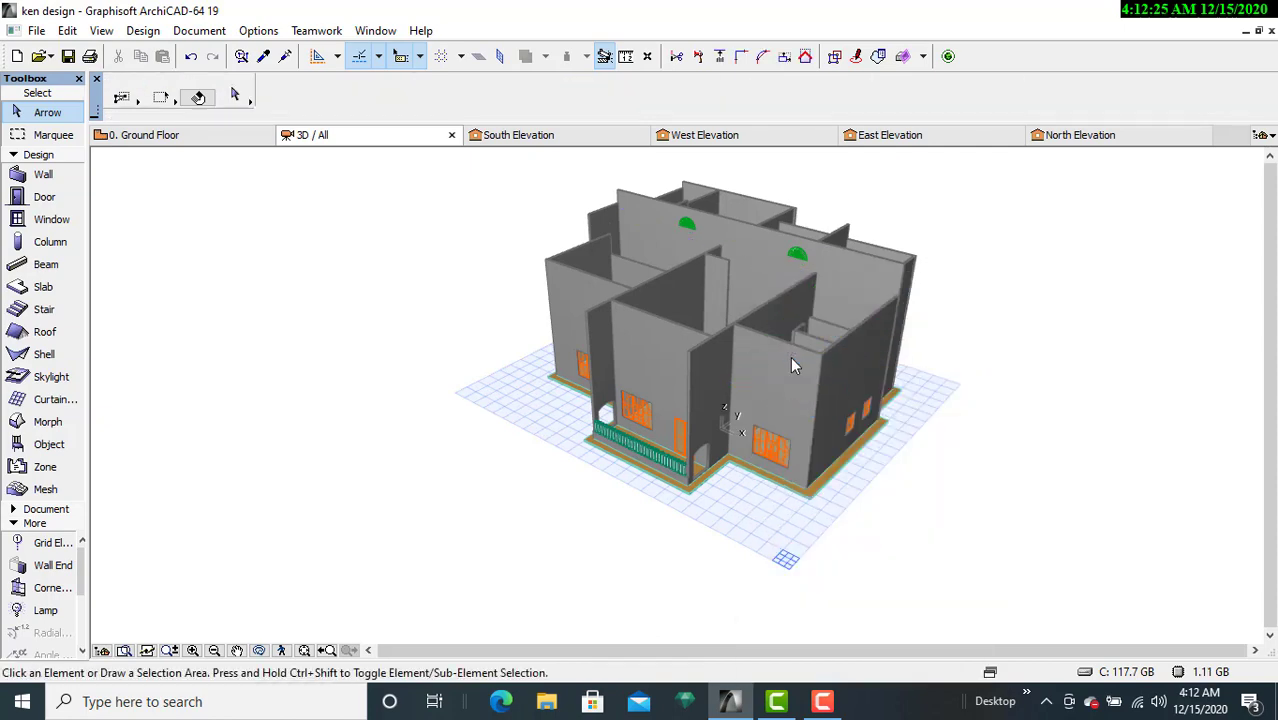
Step: Return to the ground floor plan and start a new roof with the Roof tool
left_click(180, 140)
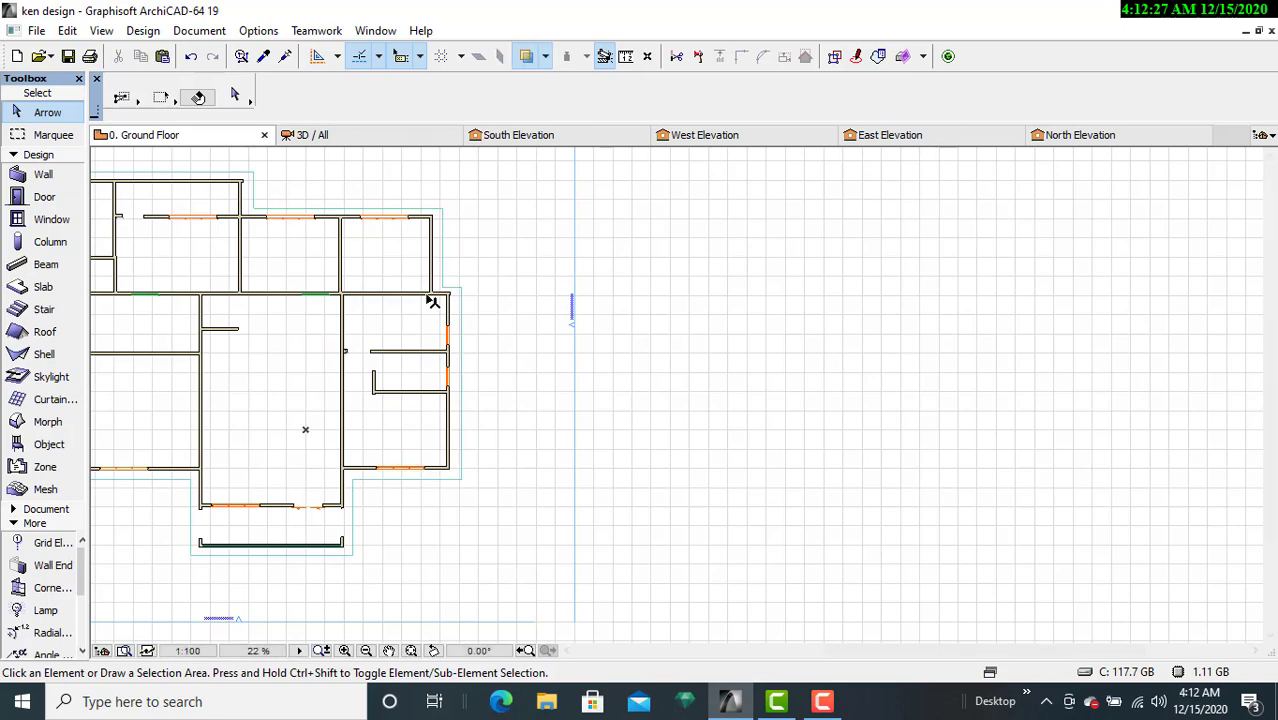
scroll(1013, 357, "down", 3)
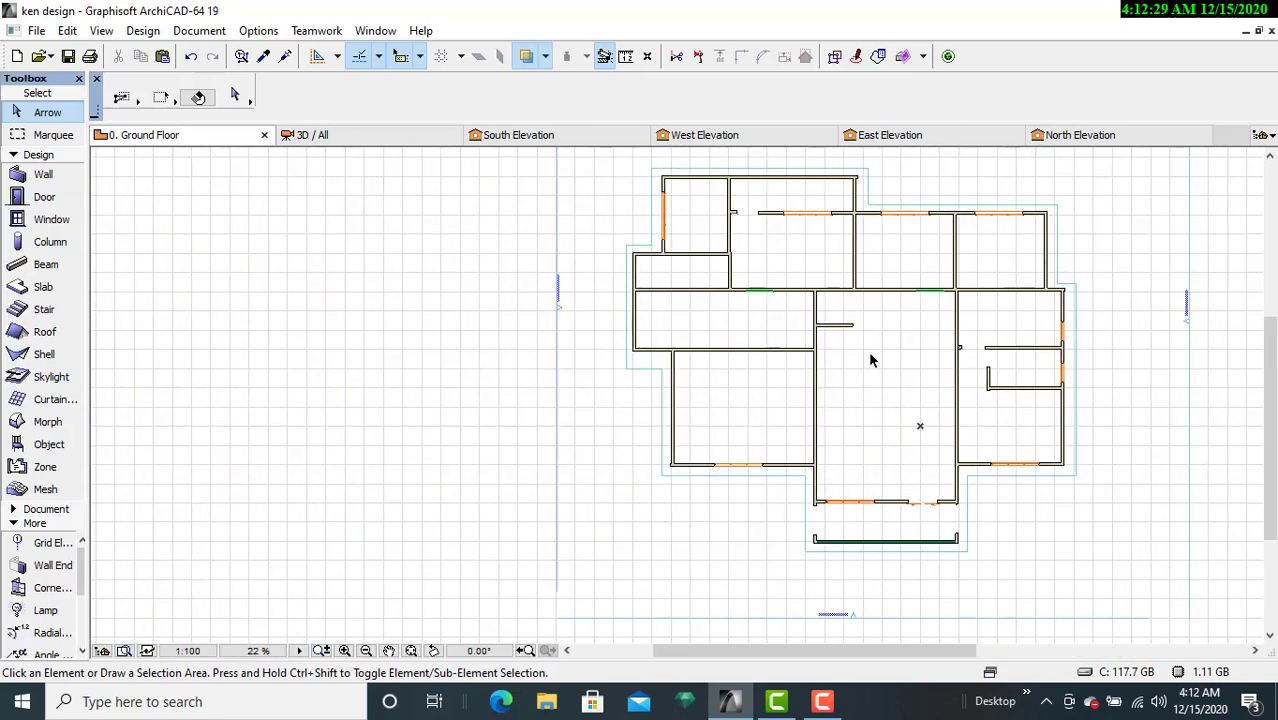
scroll(868, 351, "up", 2)
middle_click_drag(868, 351, 730, 394)
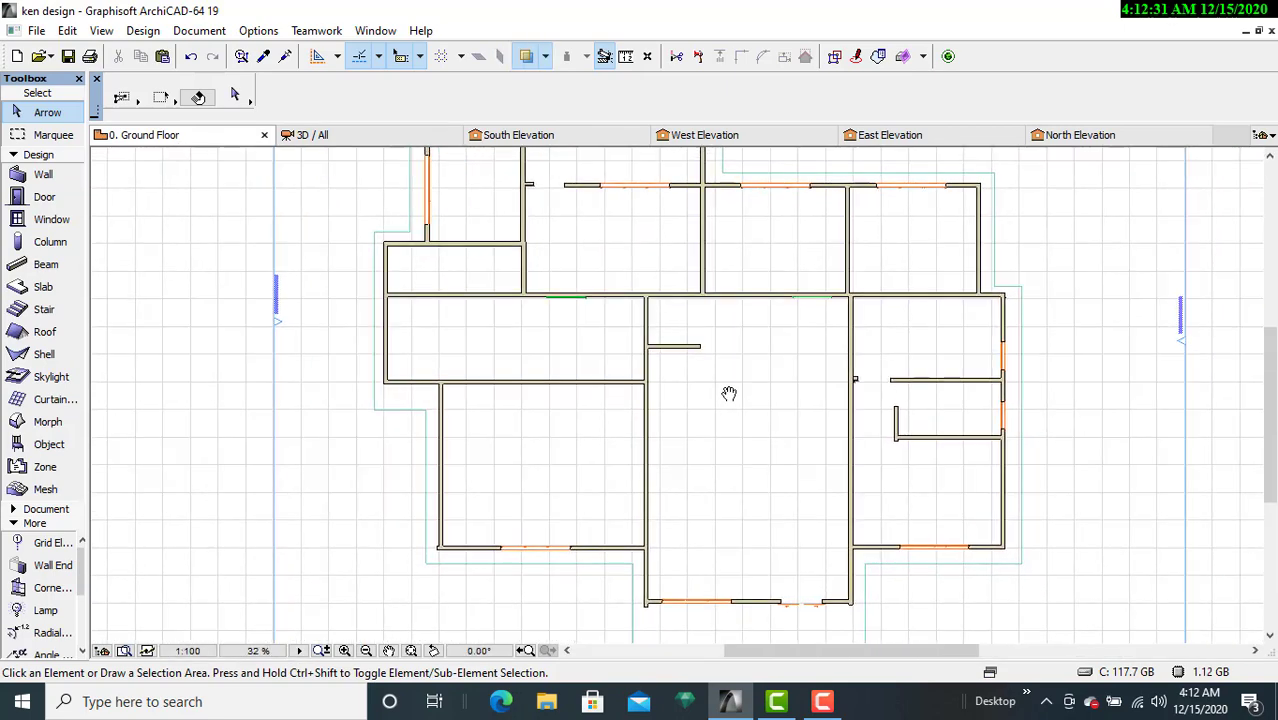
left_click(44, 333)
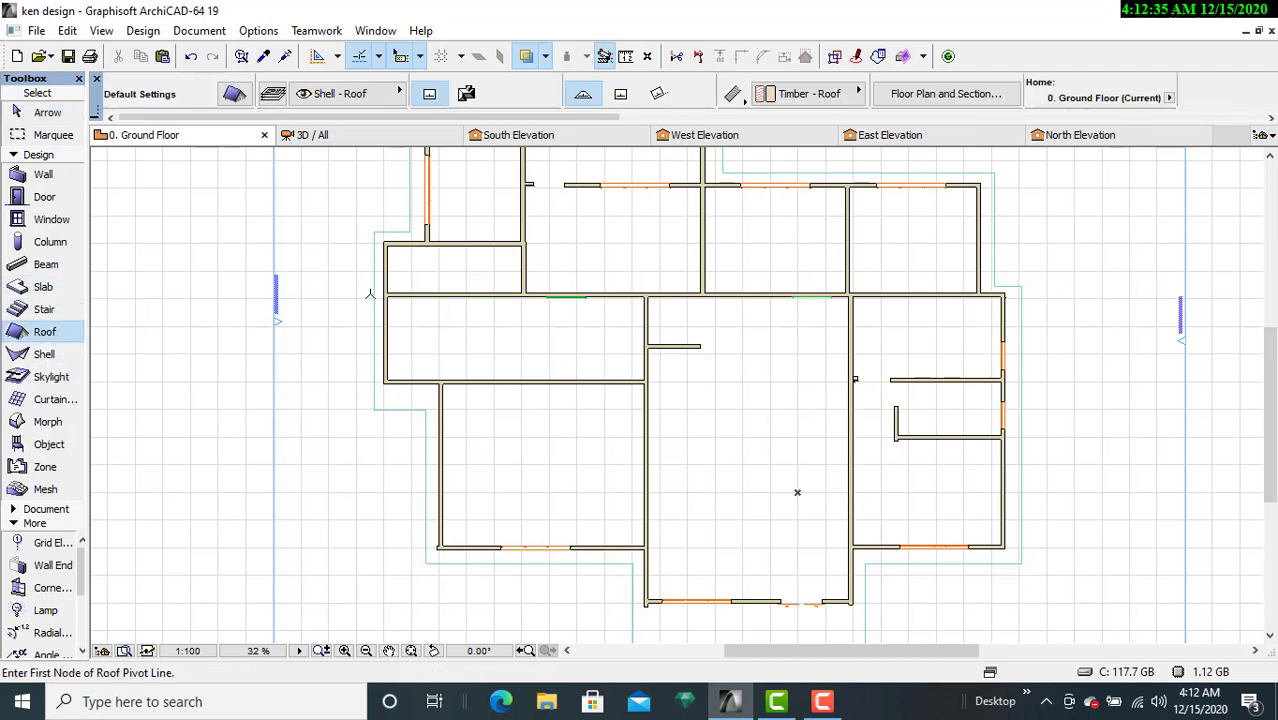
scroll(365, 294, "up", 3)
middle_click_drag(359, 294, 221, 321)
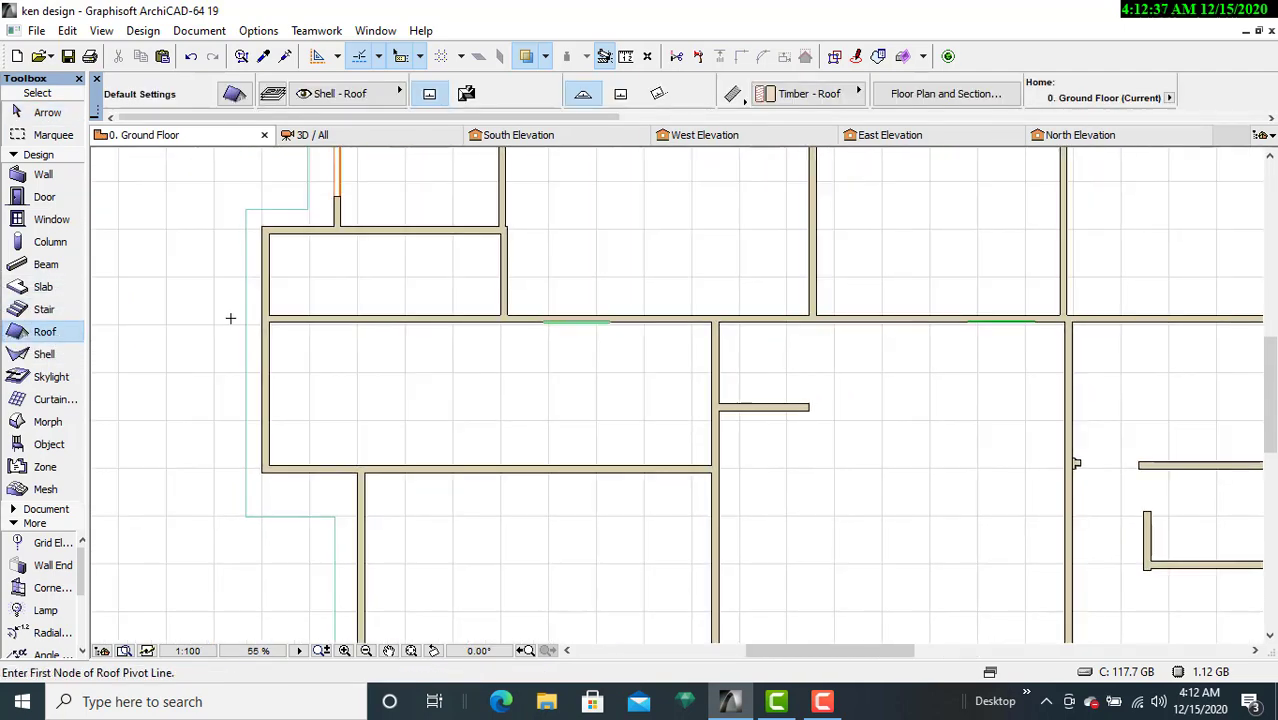
left_click(254, 318)
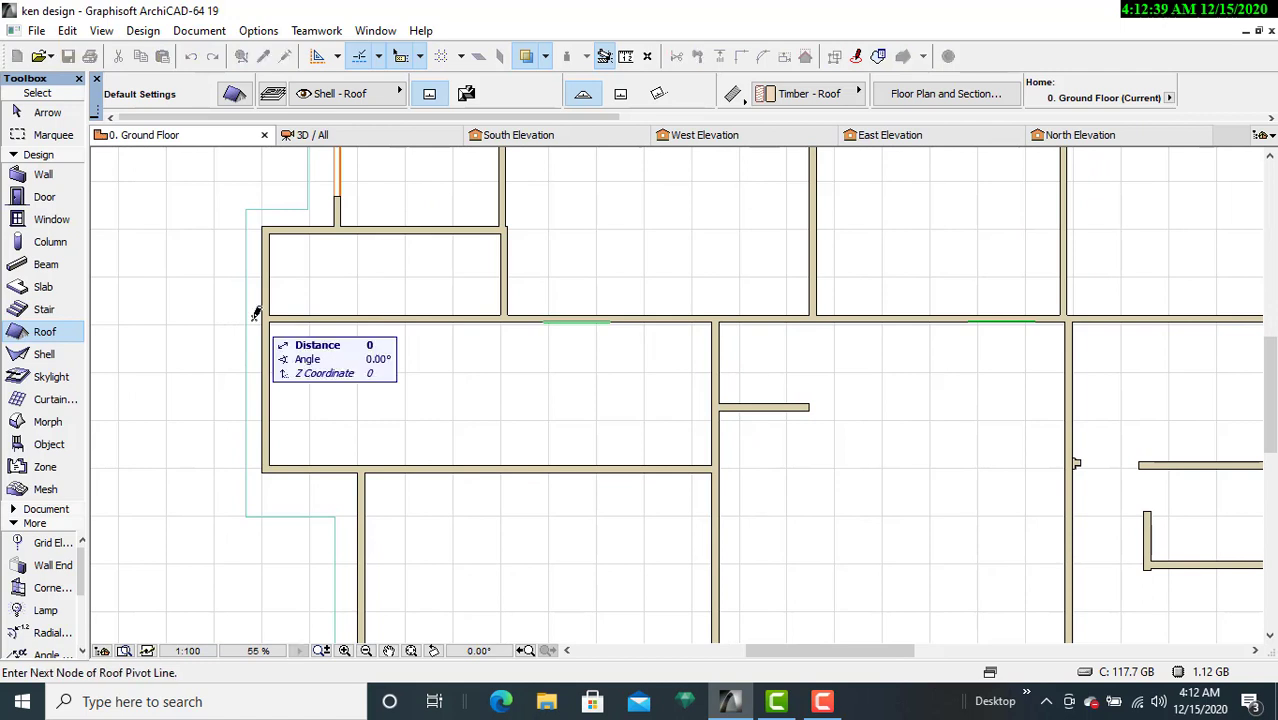
middle_click_drag(708, 320, 203, 320)
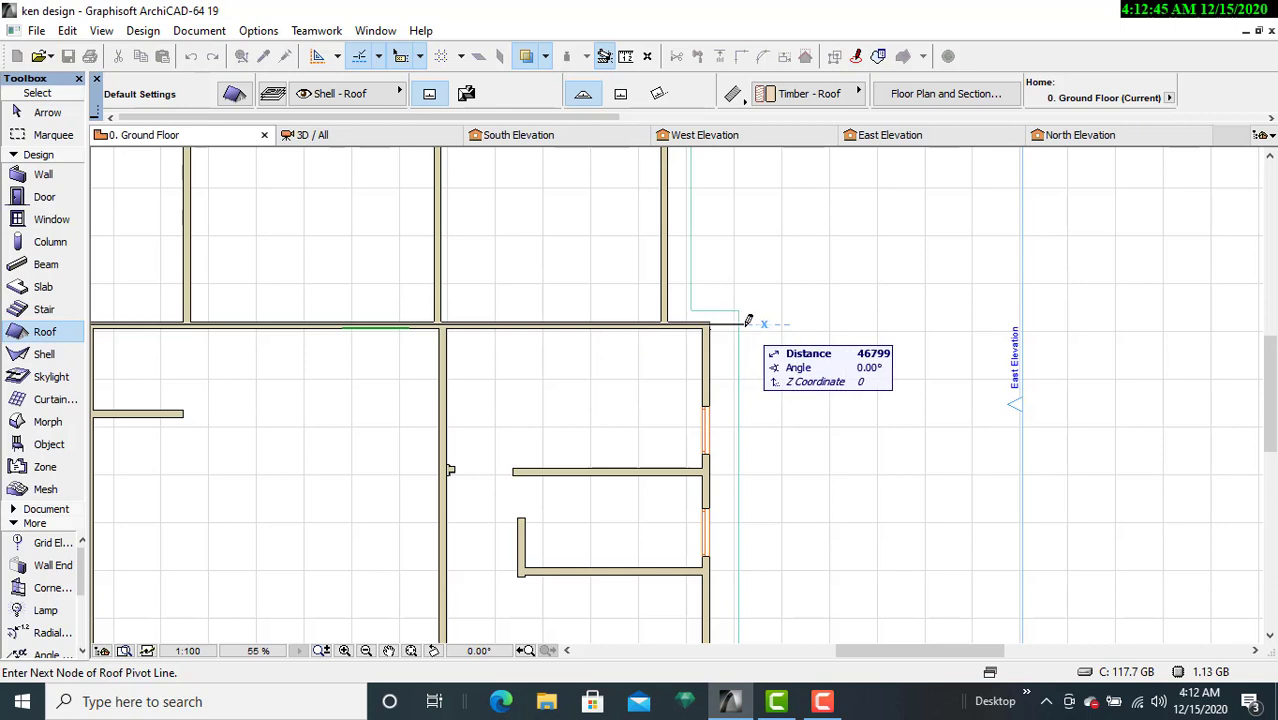
left_click(748, 323)
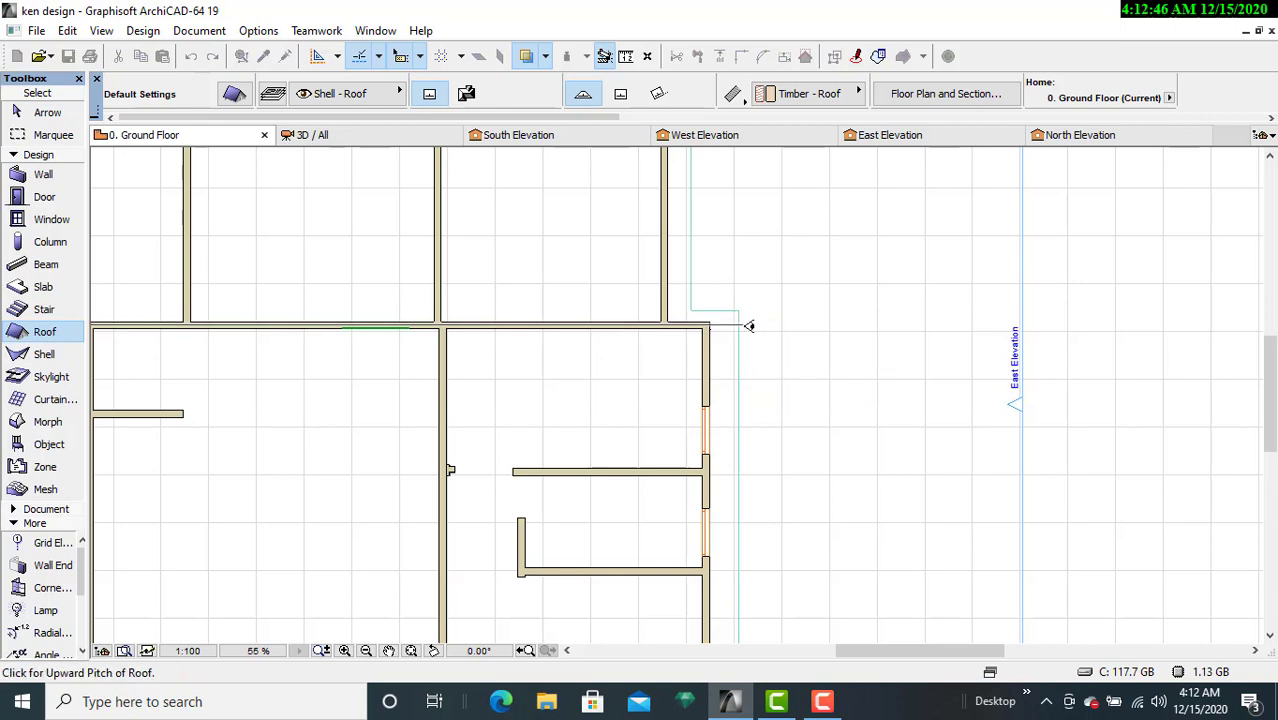
left_click(550, 210)
middle_click_drag(573, 390, 655, 315)
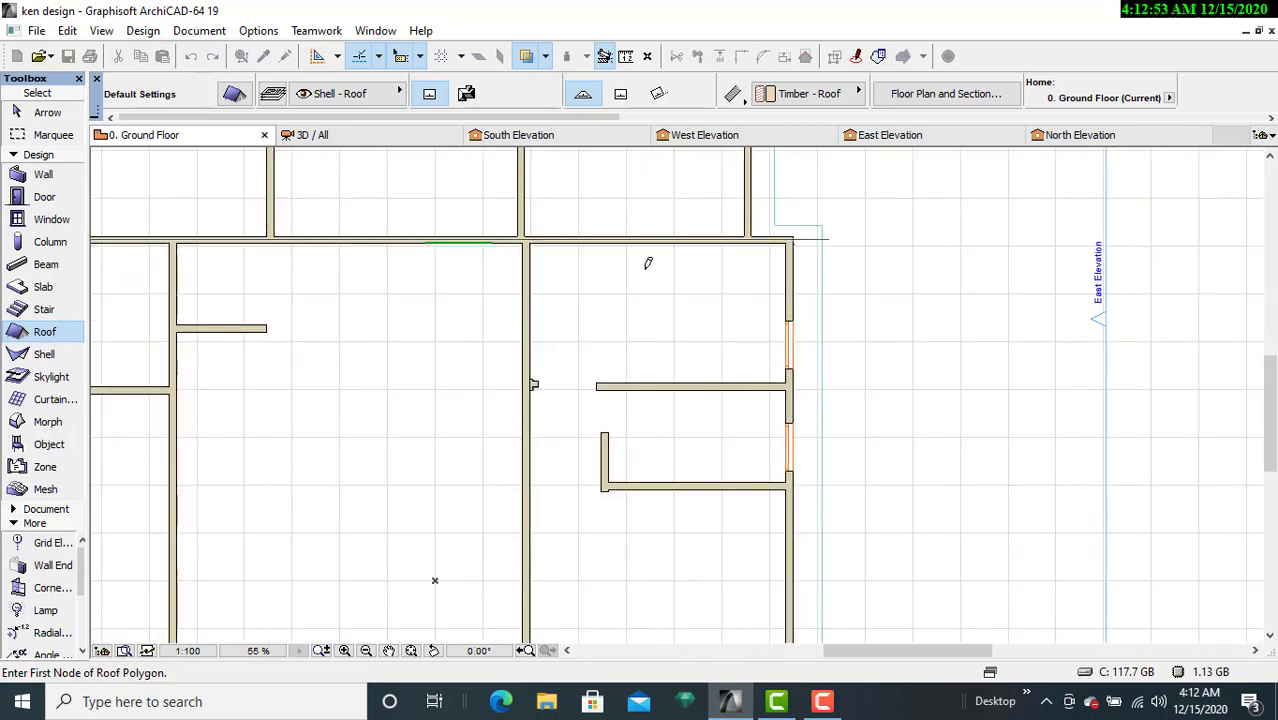
middle_click_drag(659, 268, 528, 265)
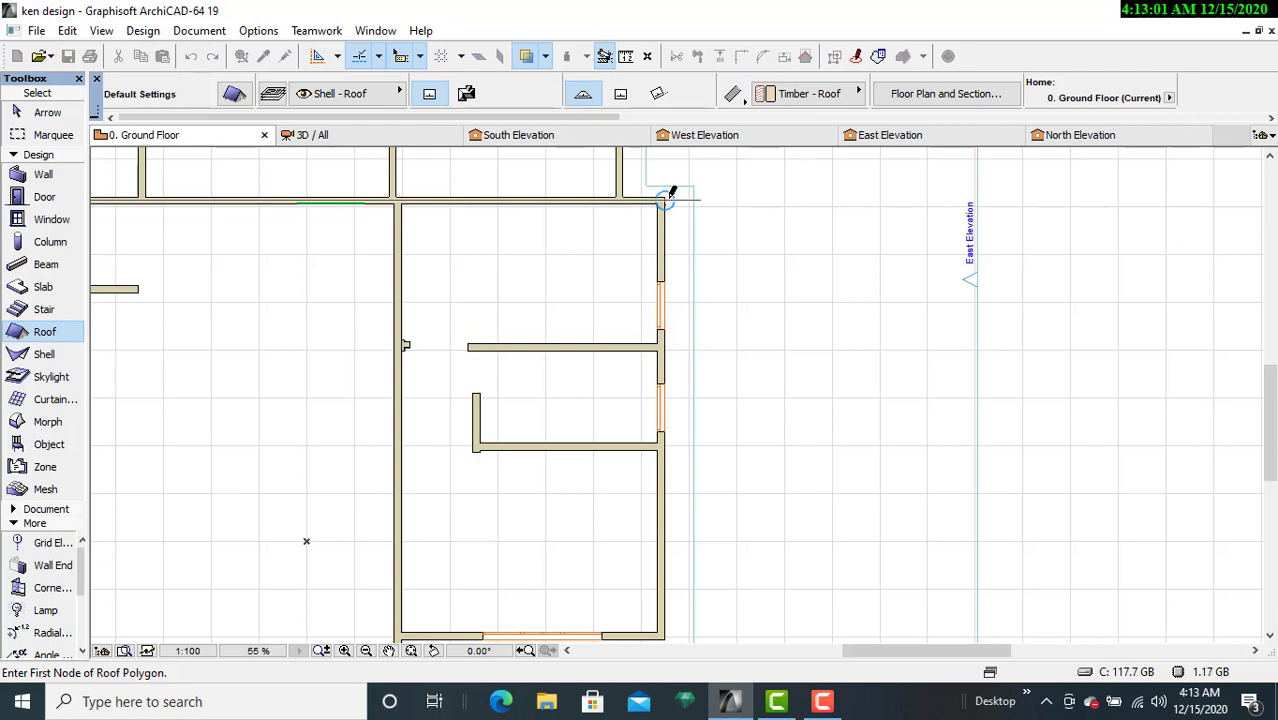
left_click(665, 200)
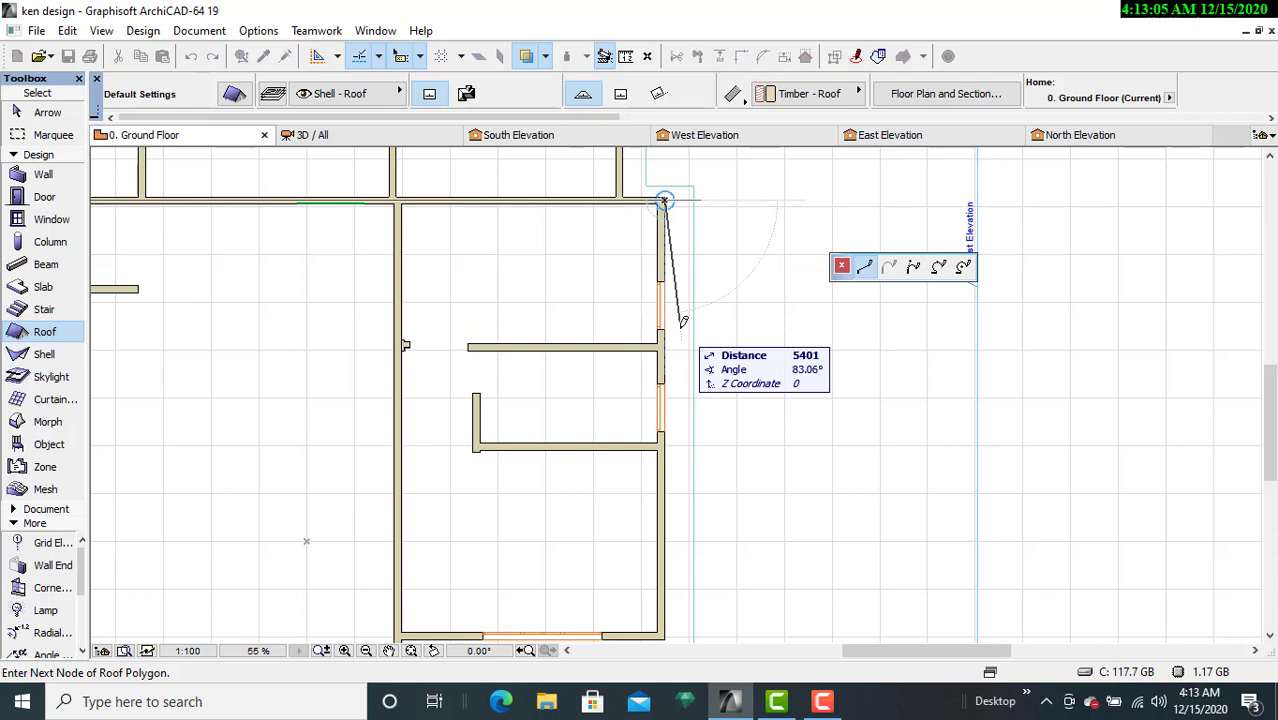
key("Escape")
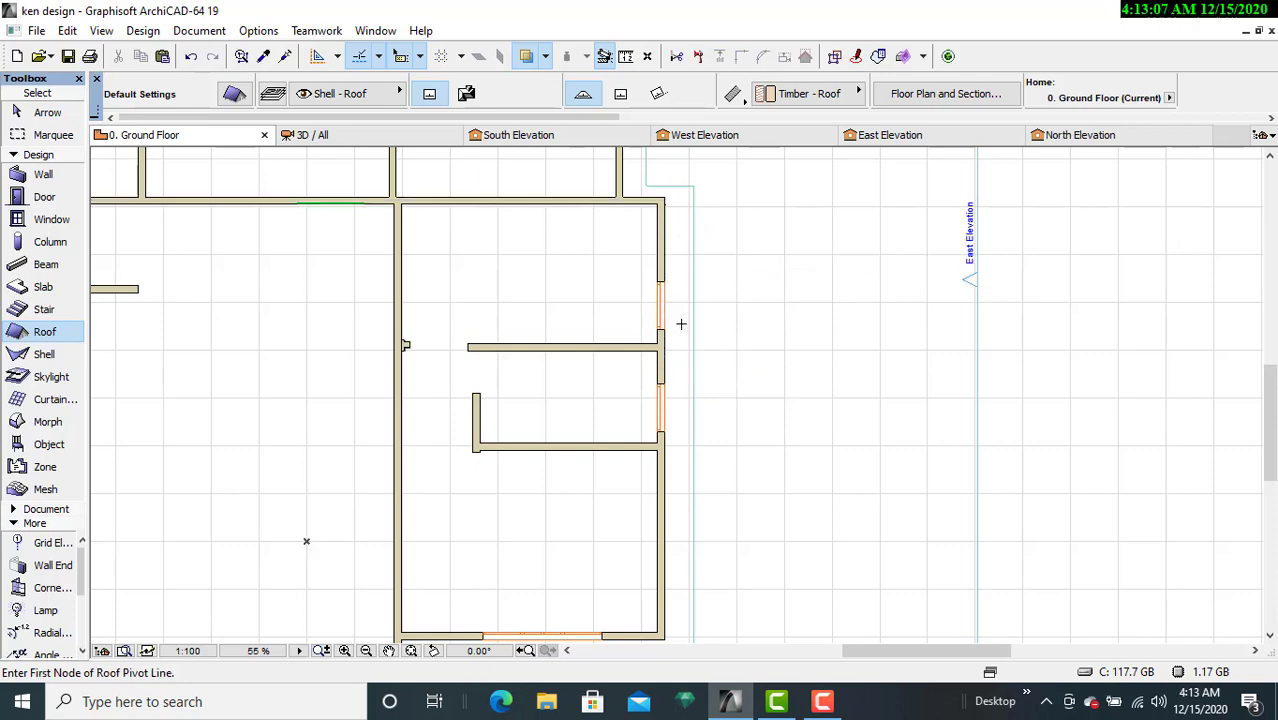
Step: Draw the roof pivot line along the central wall from its west end to just past its east end, with the pitch rising northward
scroll(342, 308, "down", 4)
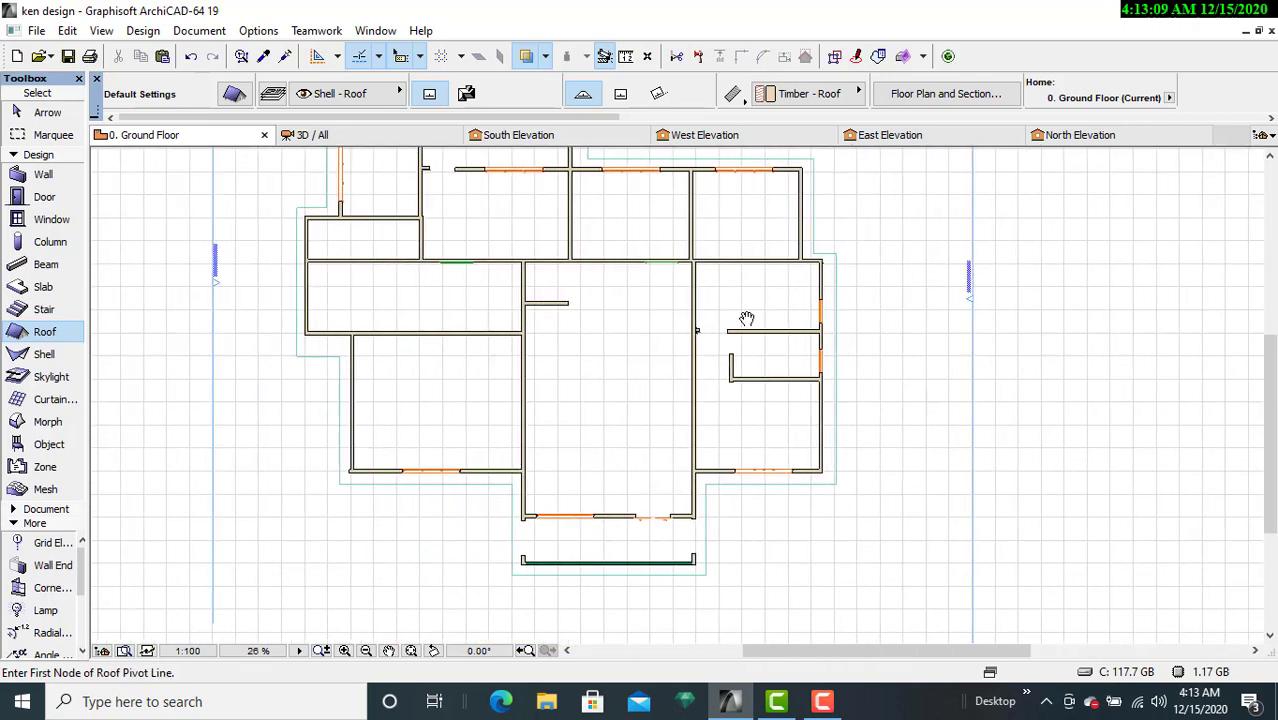
scroll(323, 267, "up", 5)
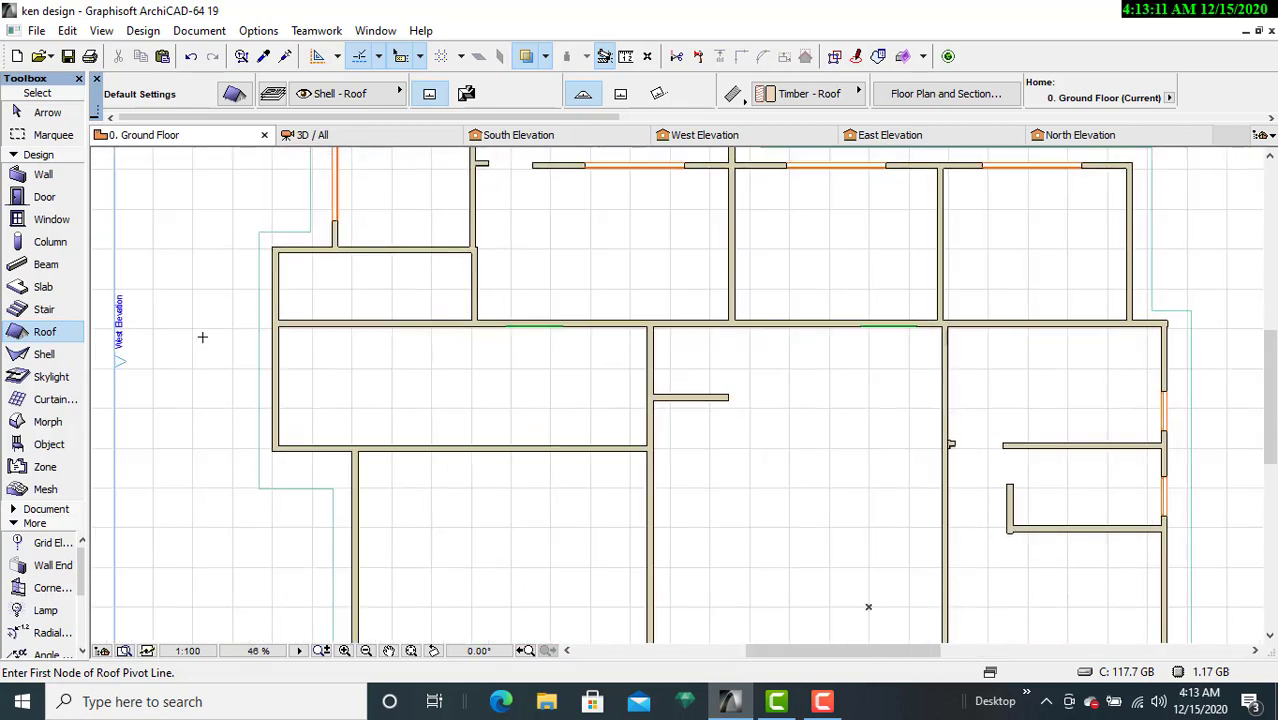
left_click(279, 319)
middle_click_drag(594, 320, 53, 353)
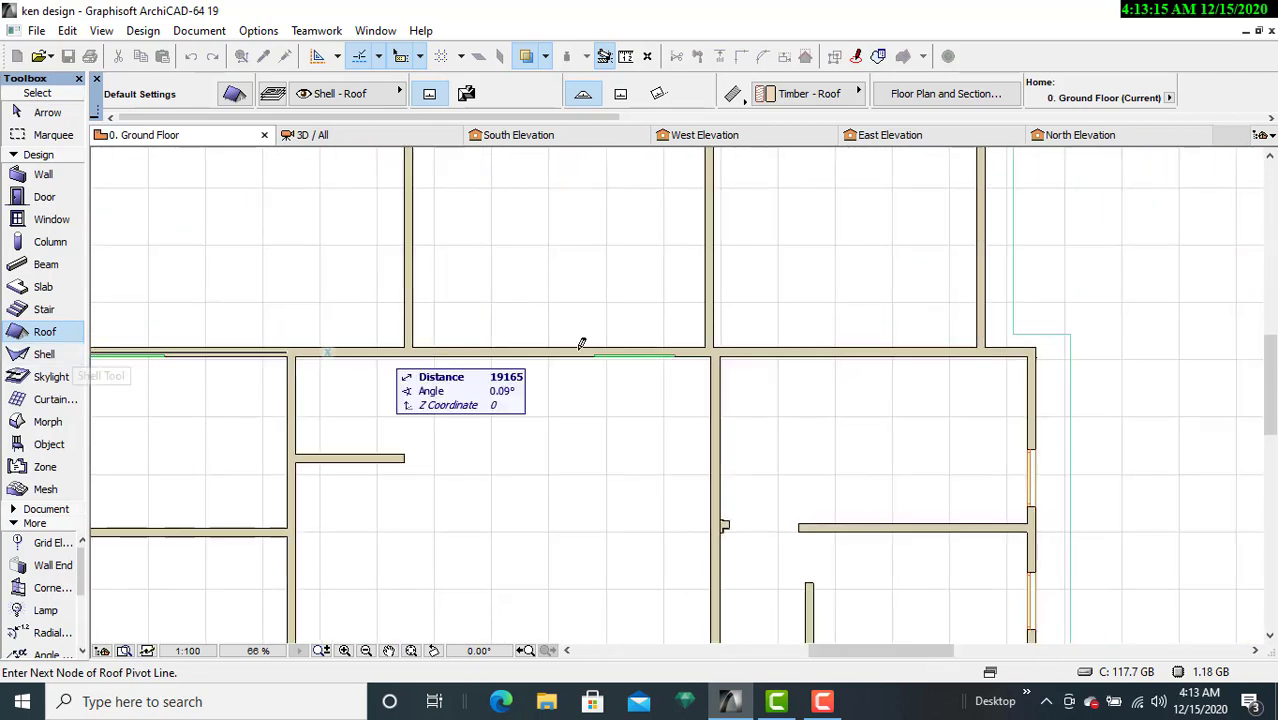
middle_click_drag(870, 349, 287, 300)
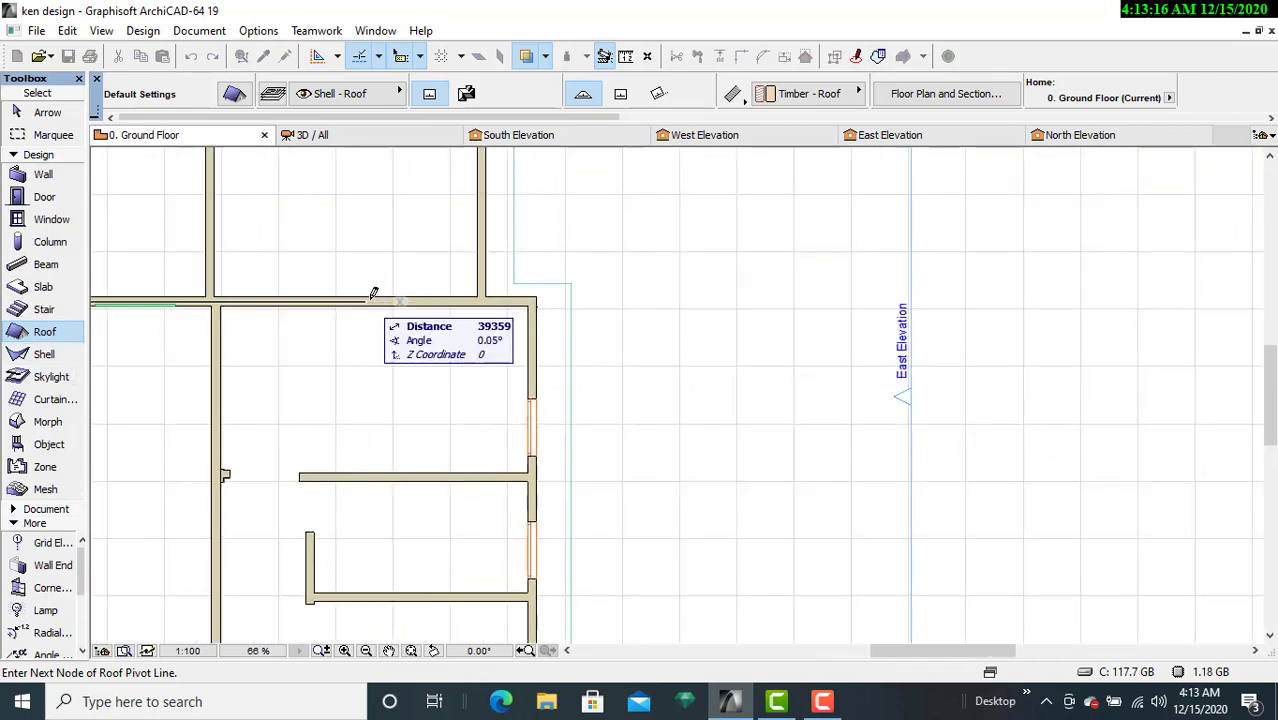
left_click(548, 299)
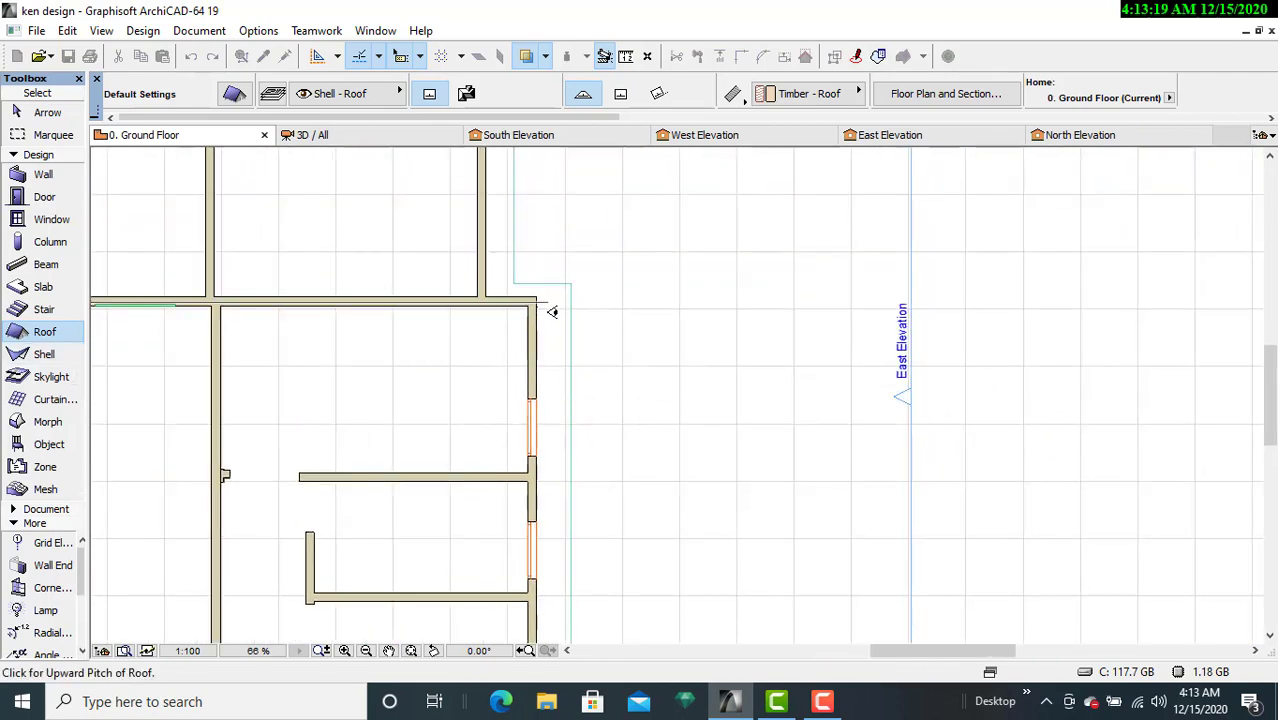
scroll(555, 333, "up", 2)
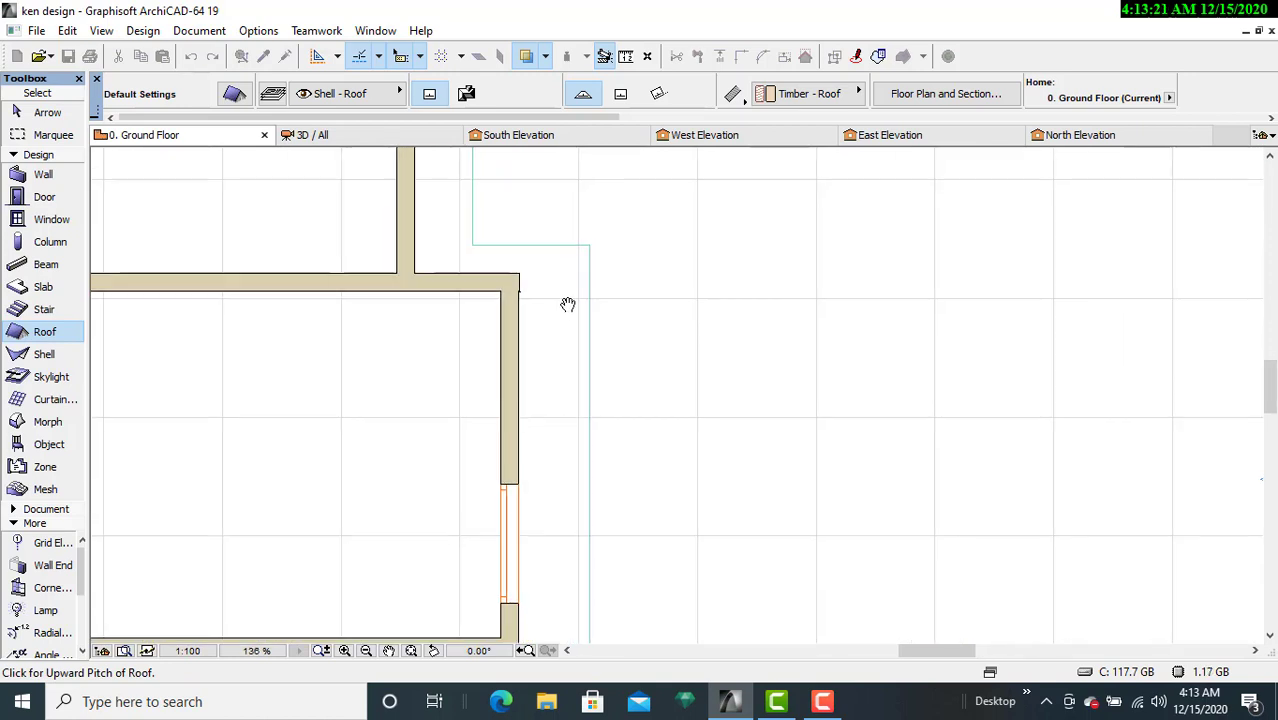
scroll(529, 244, "up", 3)
left_click(250, 161)
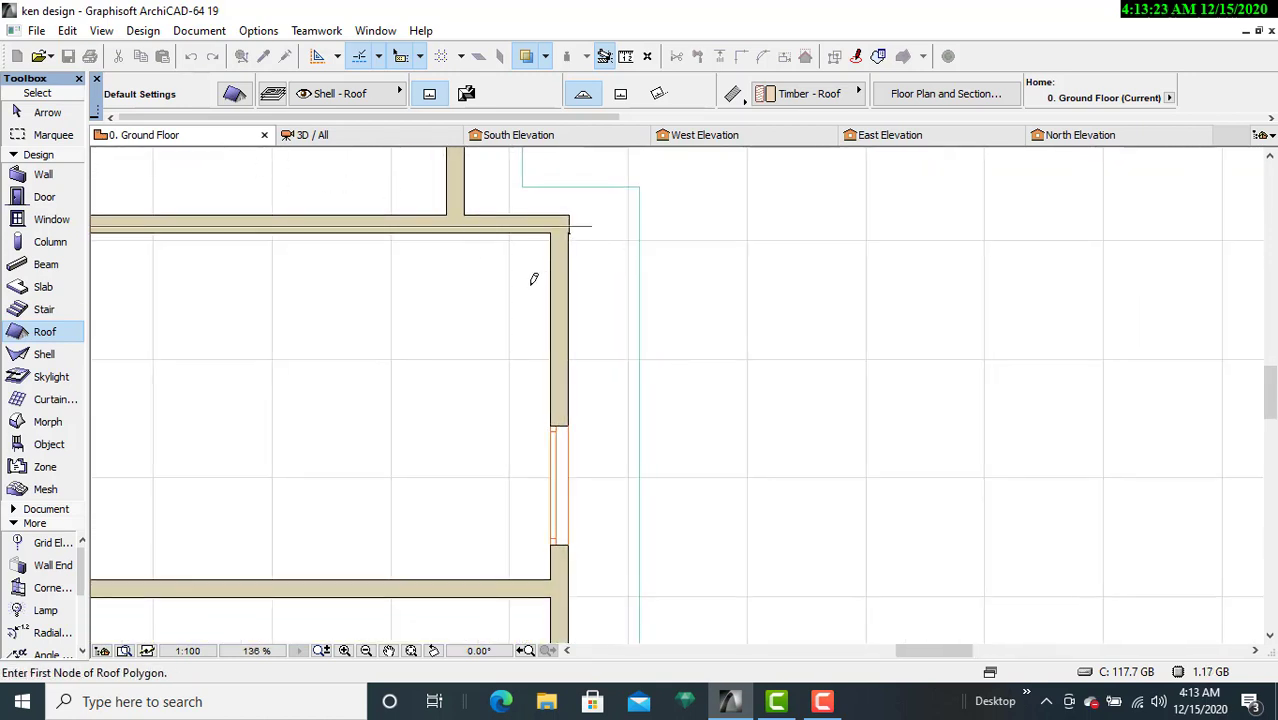
Step: Outline the roof polygon over the southeast rooms, from the pivot line's east end past the south wall and back along the central room's east wall
left_click(586, 226)
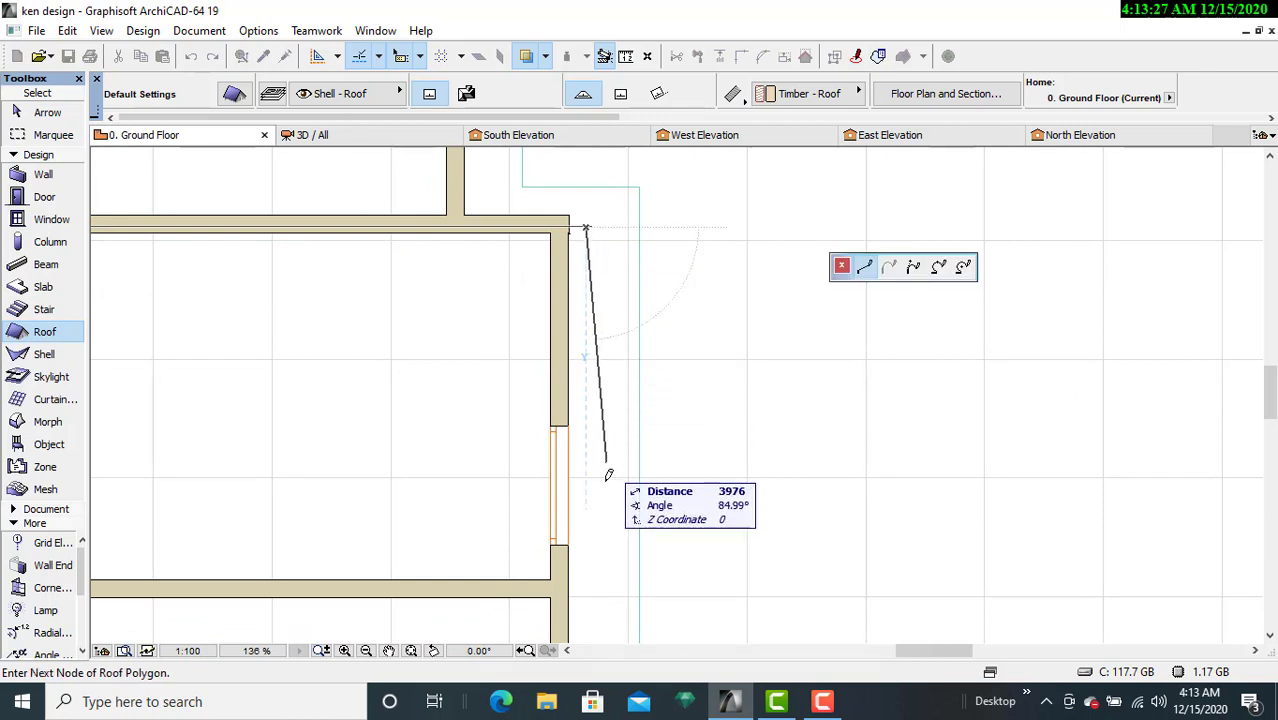
middle_click_drag(581, 537, 628, 263)
middle_click_drag(651, 560, 657, 214)
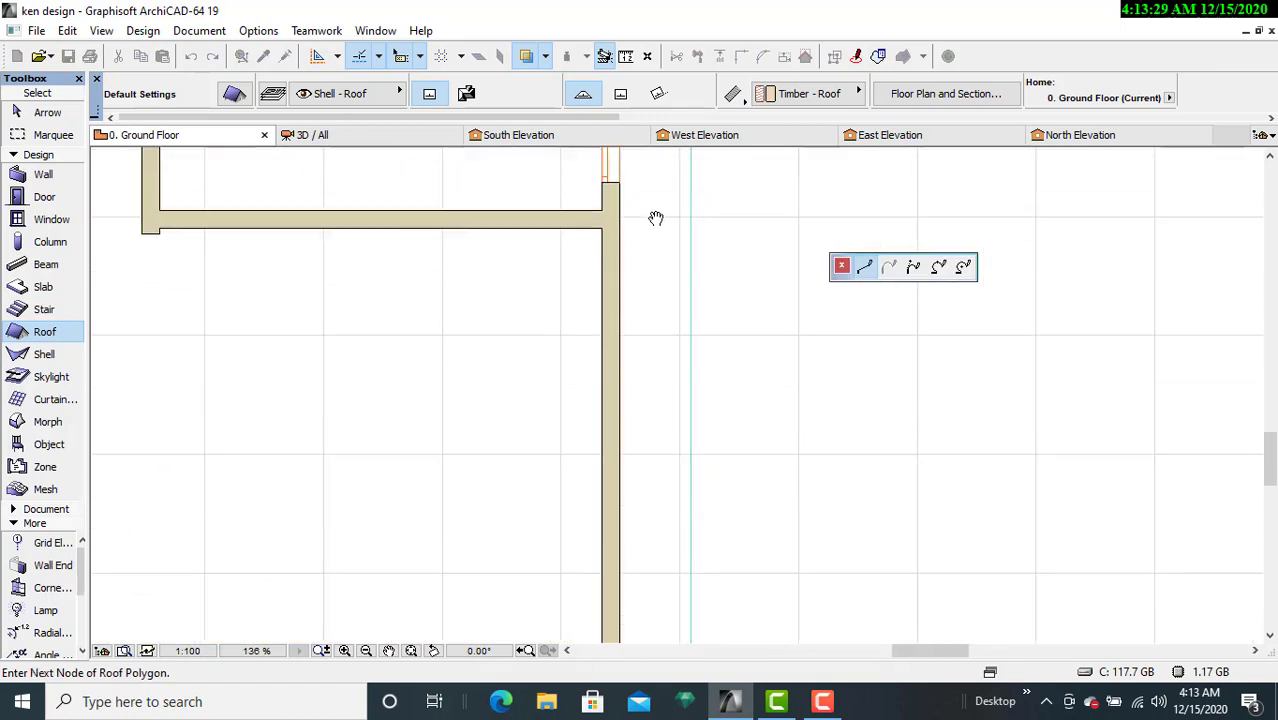
middle_click_drag(660, 577, 642, 251)
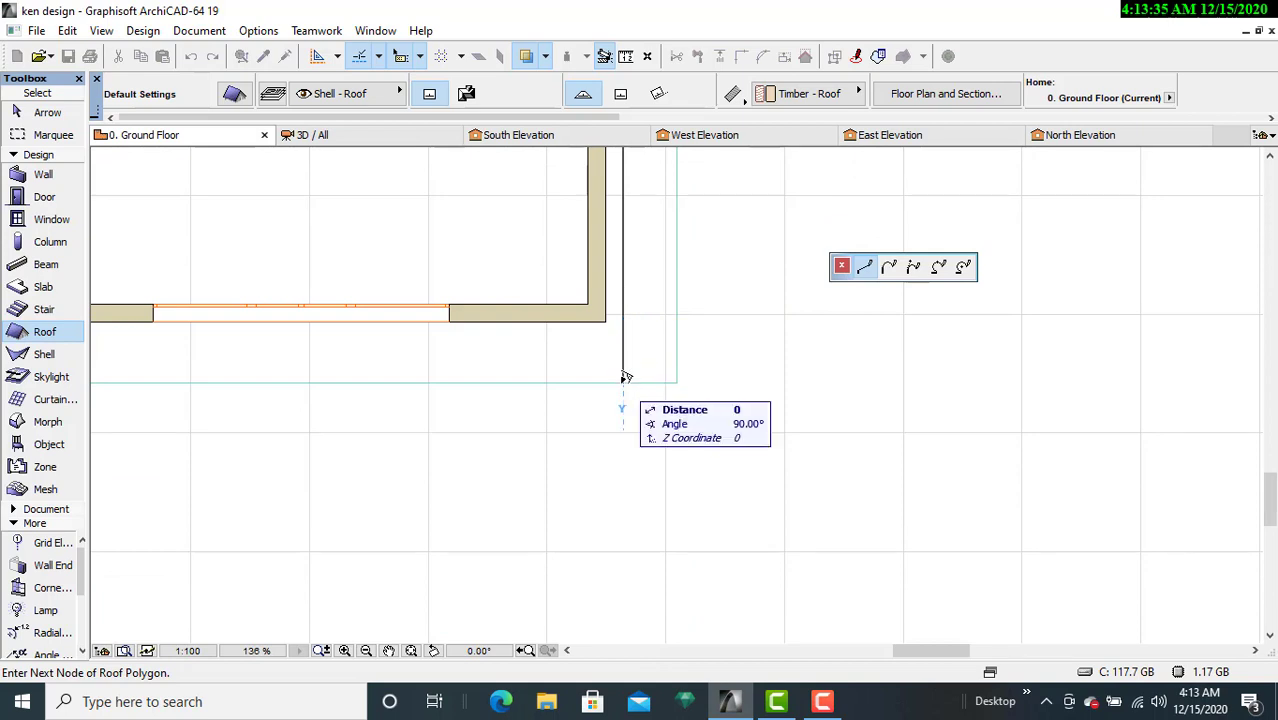
left_click(622, 377)
middle_click_drag(420, 385, 1043, 433)
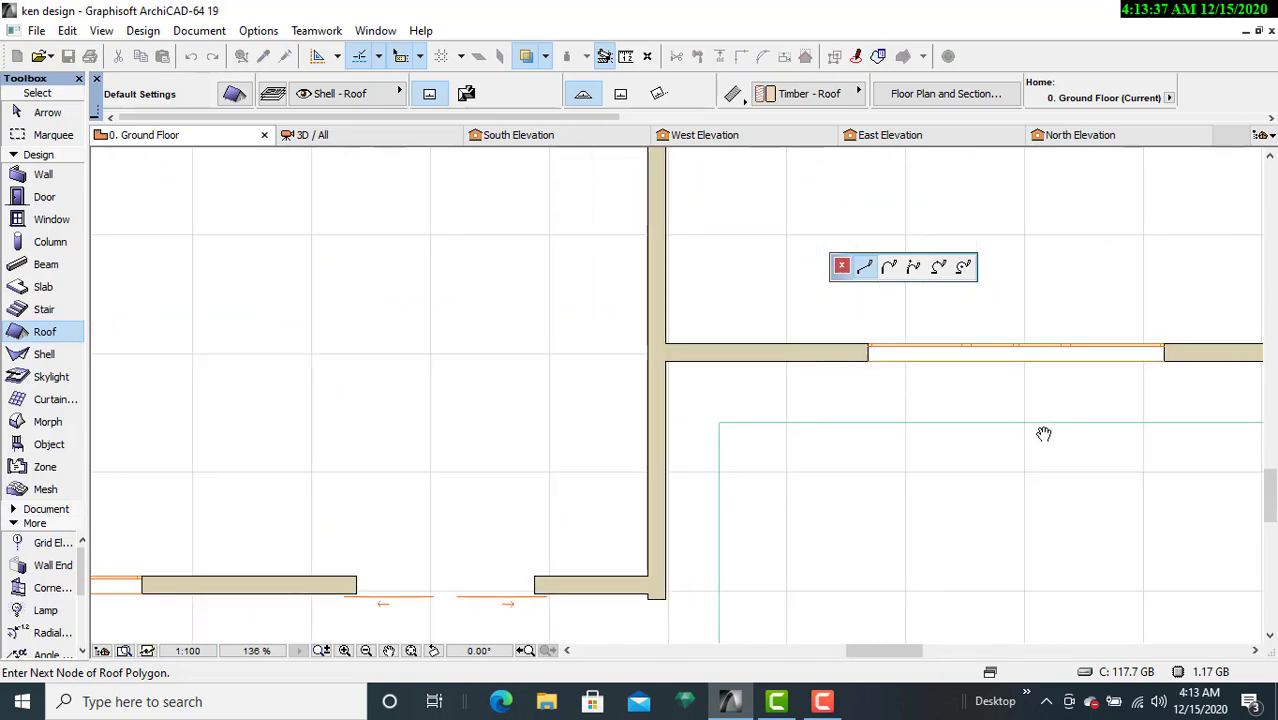
left_click(667, 419)
middle_click_drag(662, 420, 626, 635)
middle_click_drag(600, 366, 580, 666)
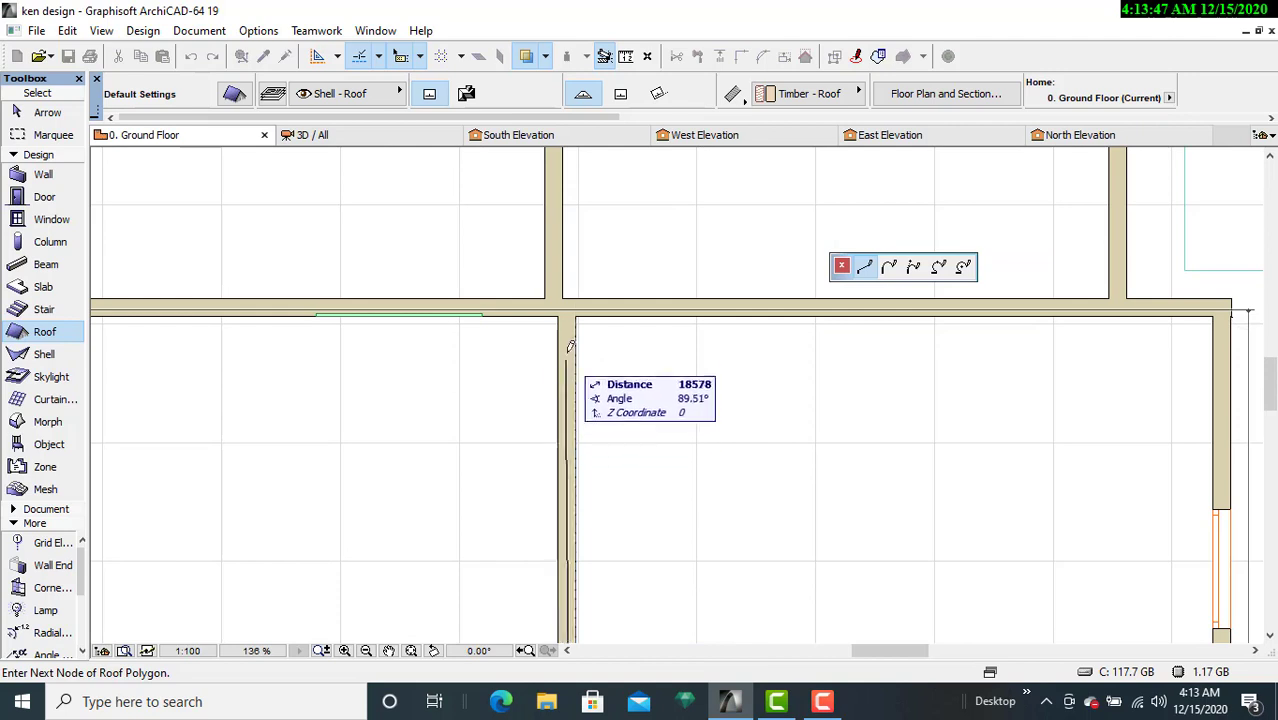
left_click(581, 305)
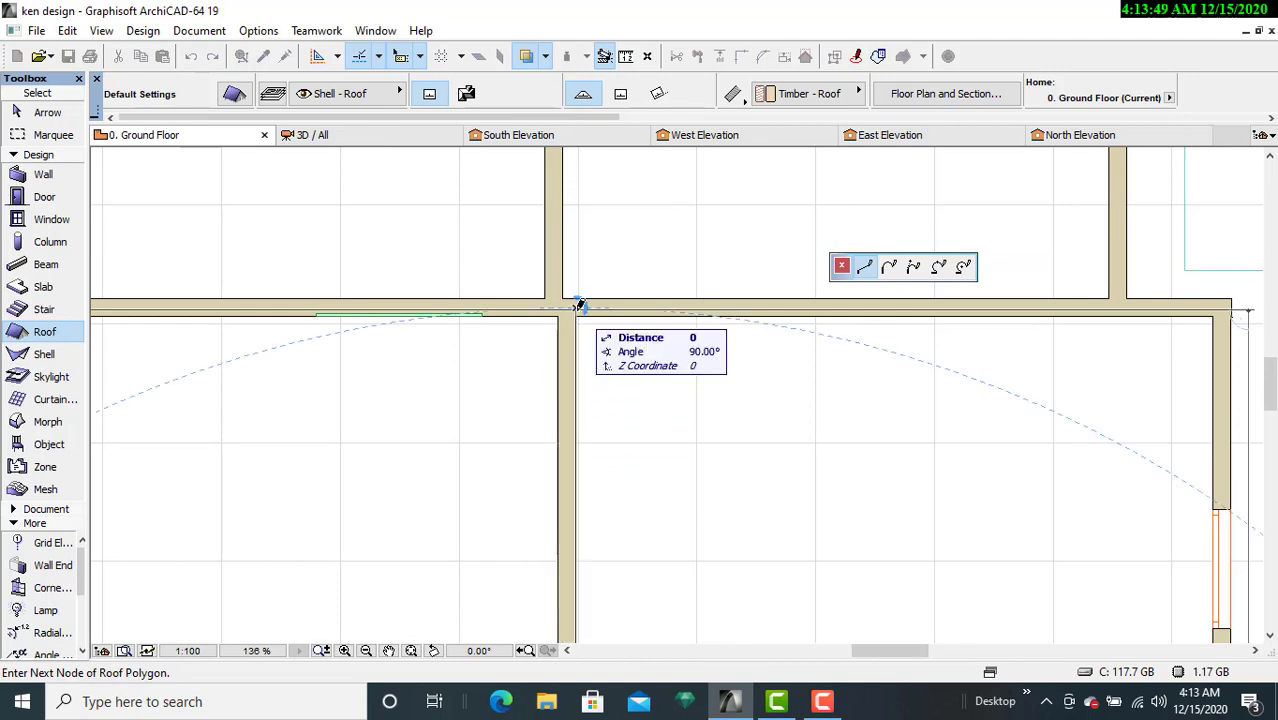
left_click(580, 306)
scroll(579, 307, "down", 4)
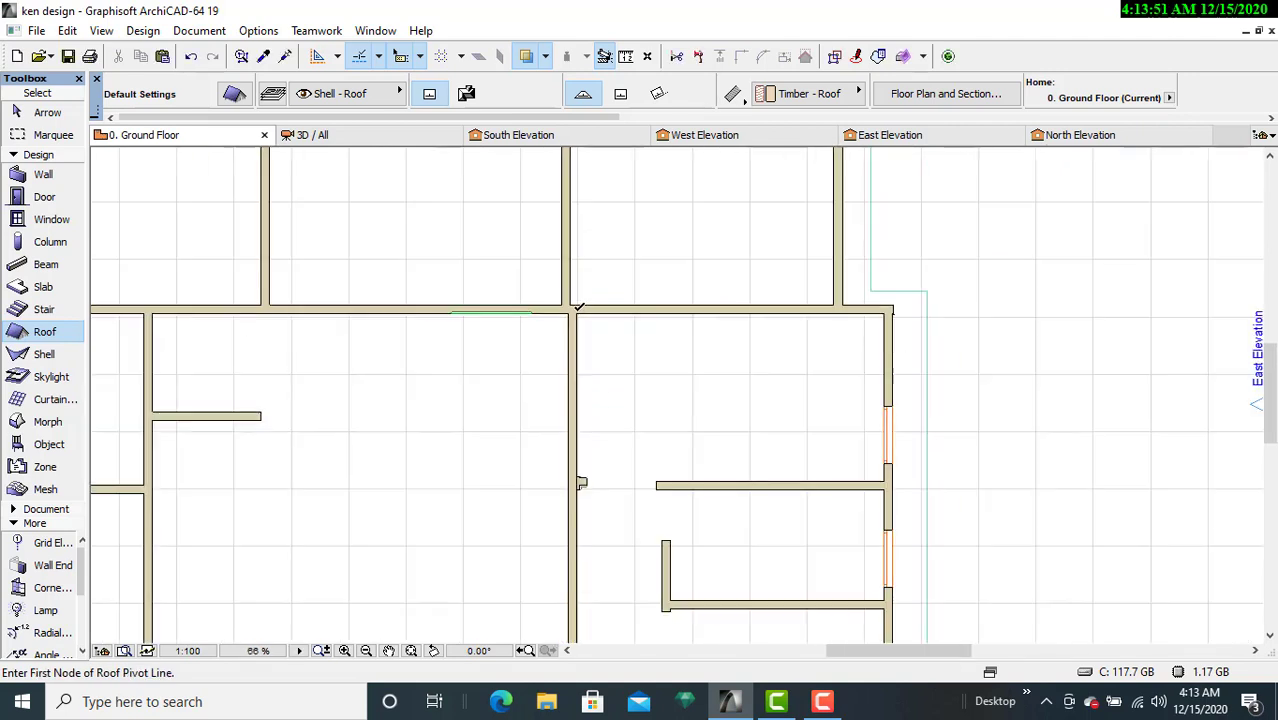
middle_click_drag(665, 390, 645, 231)
scroll(634, 238, "down", 4)
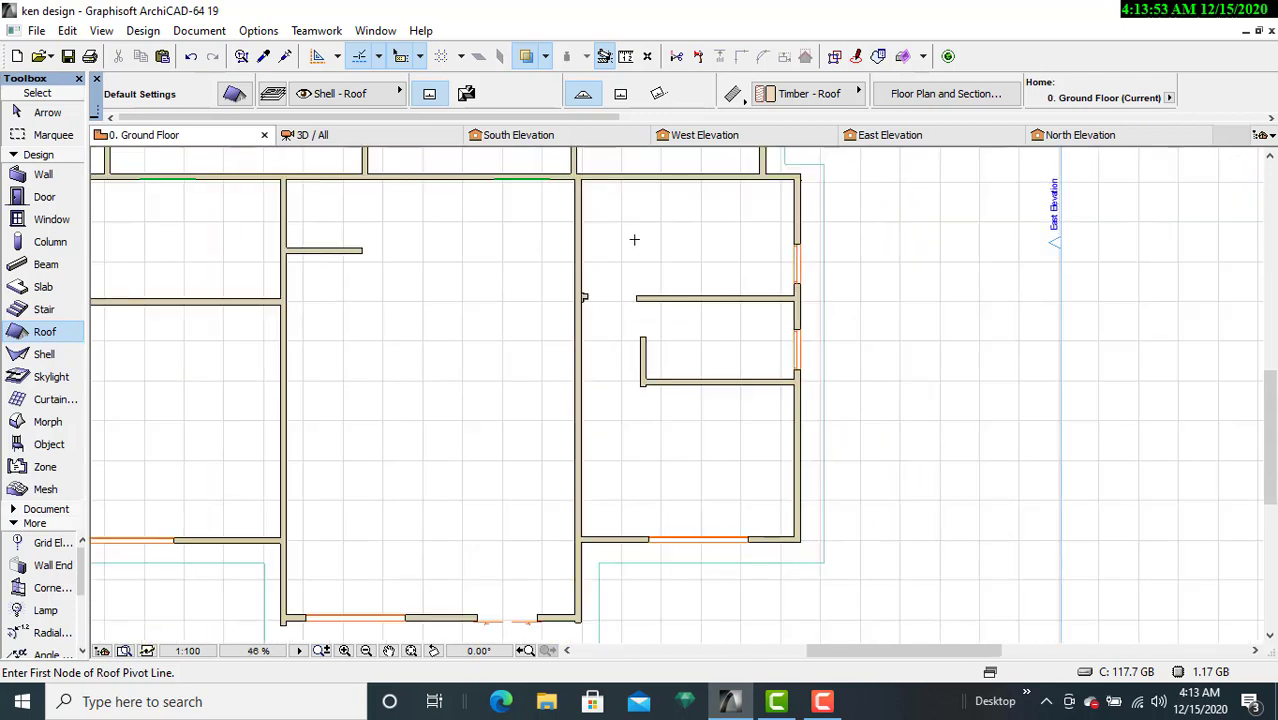
Step: In the 3D view, select the new southeast roof plane and change its building material to Tile - Roof
left_click(369, 140)
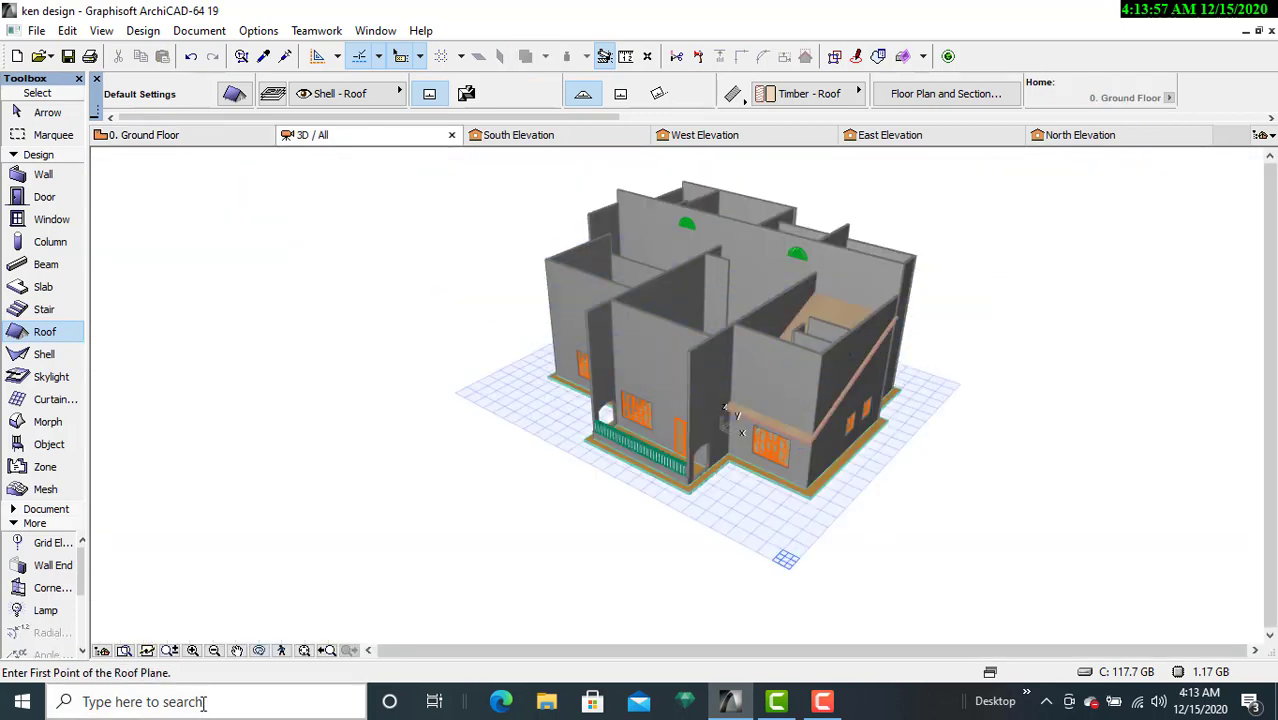
left_click(259, 651)
left_click_drag(280, 640, 839, 522)
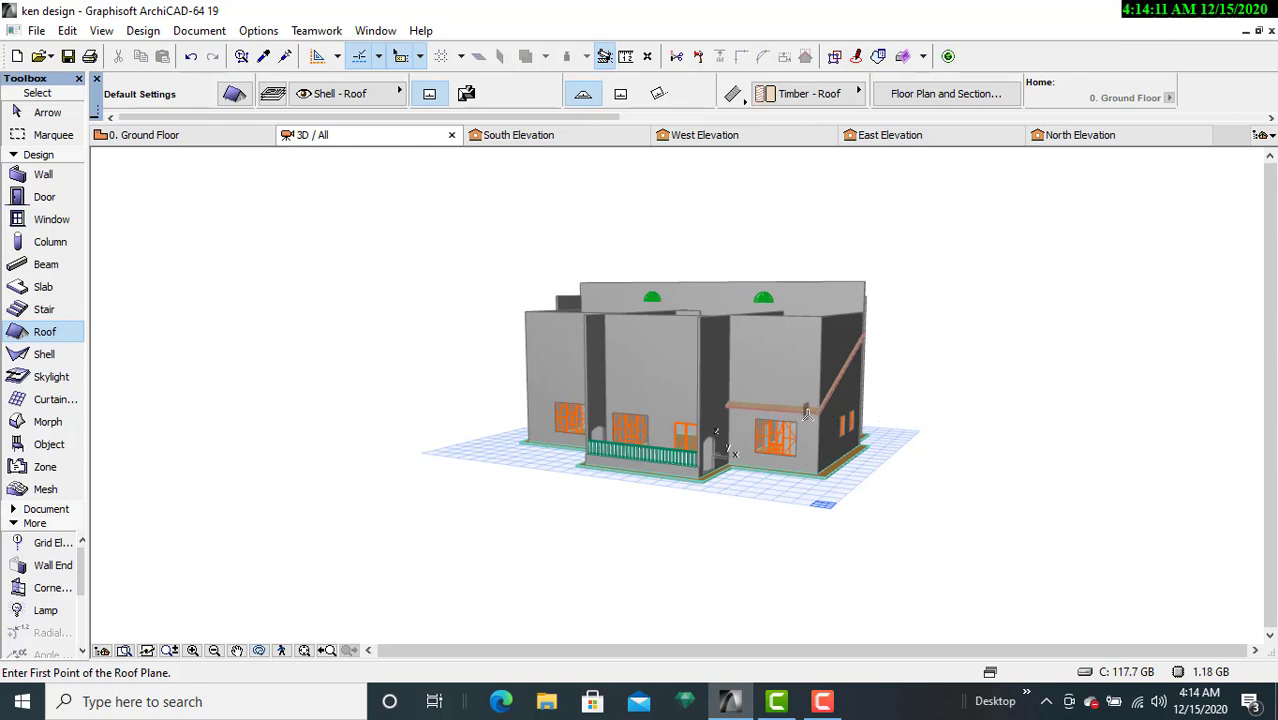
key("Escape")
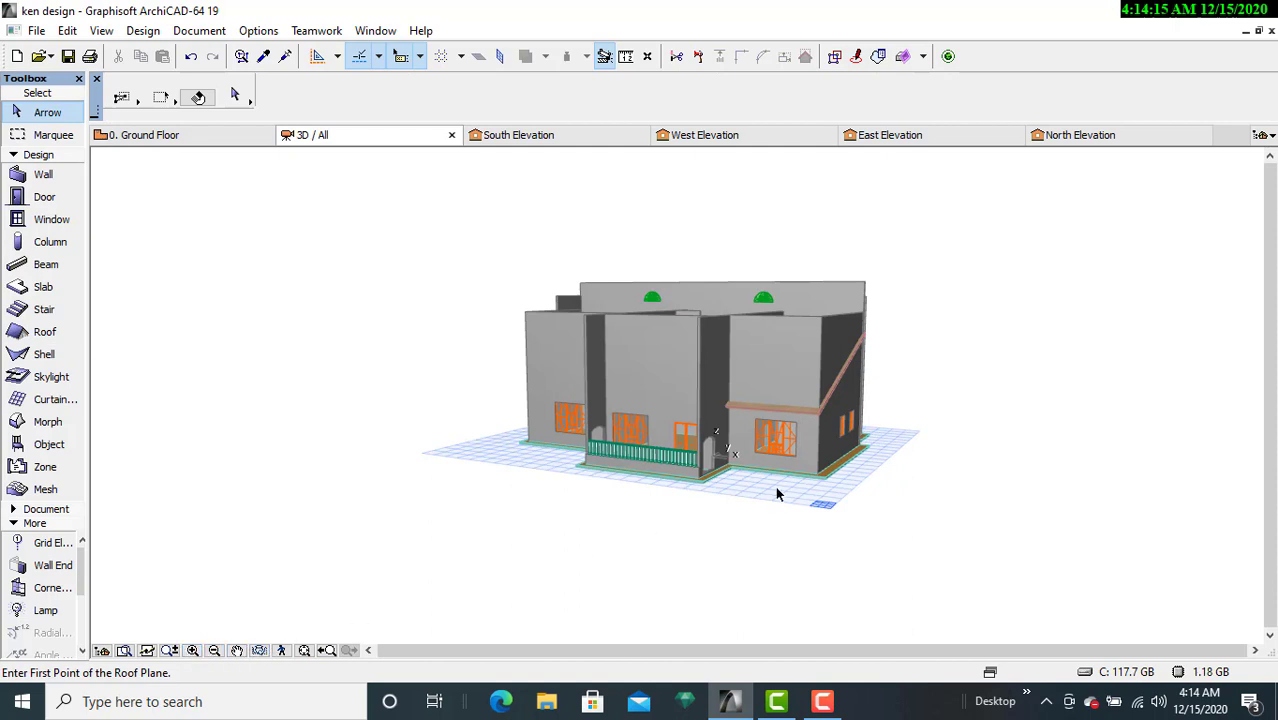
left_click_drag(776, 491, 790, 450)
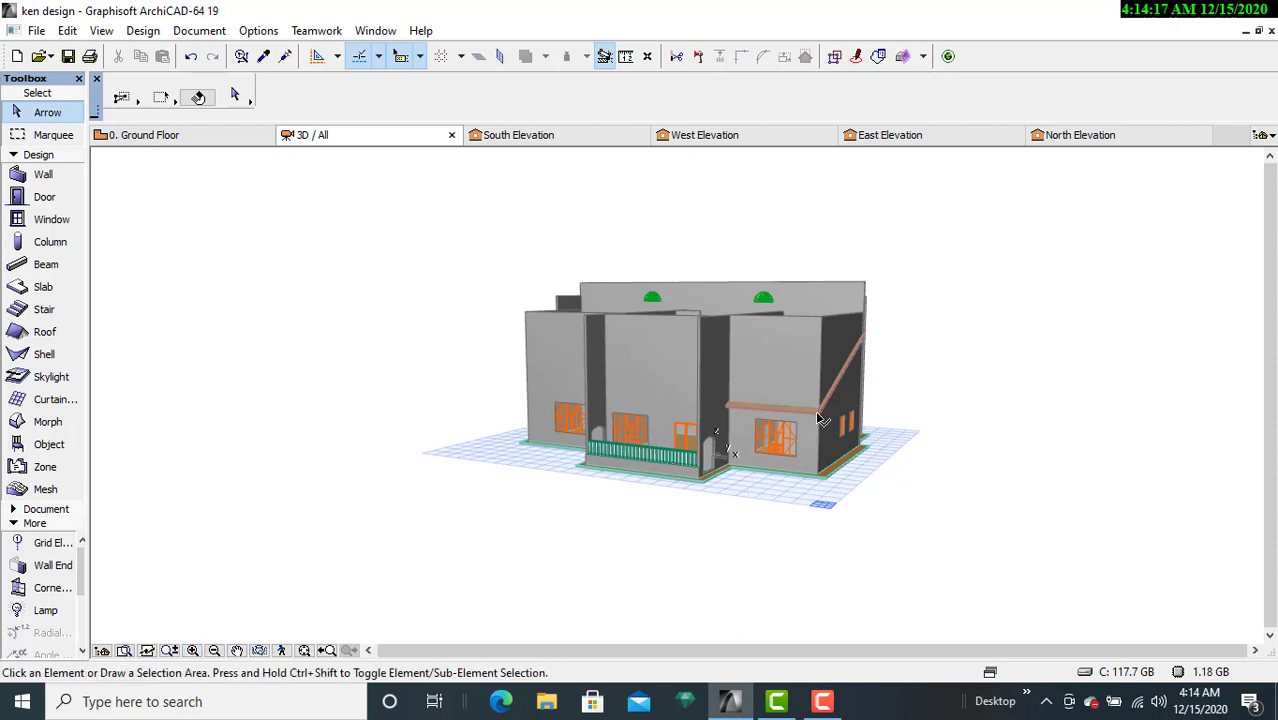
left_click(820, 418)
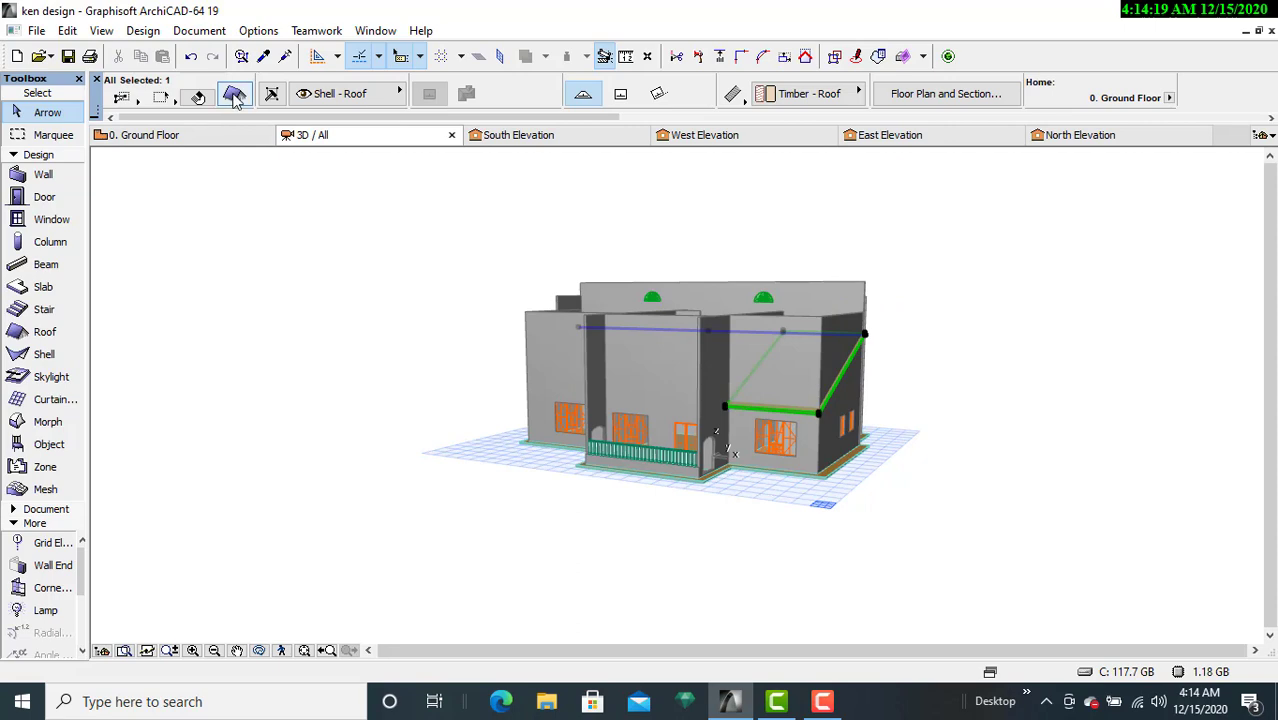
left_click(234, 96)
left_click(740, 217)
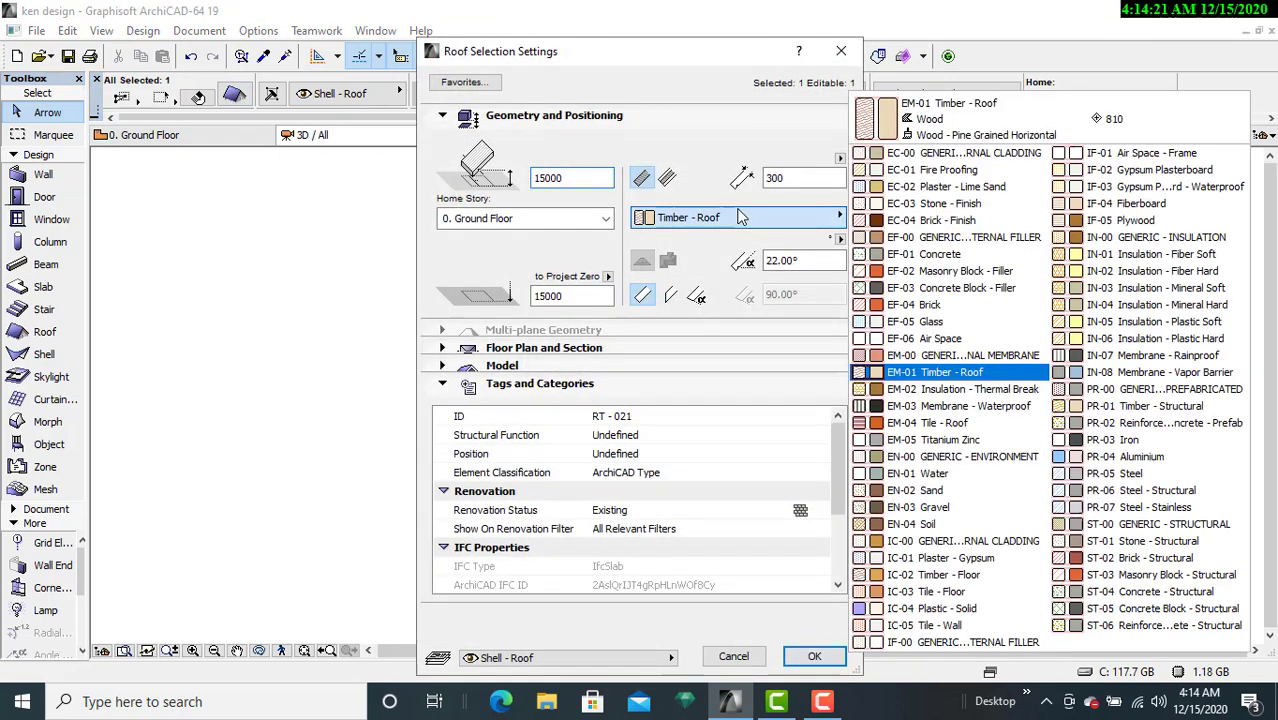
left_click(977, 423)
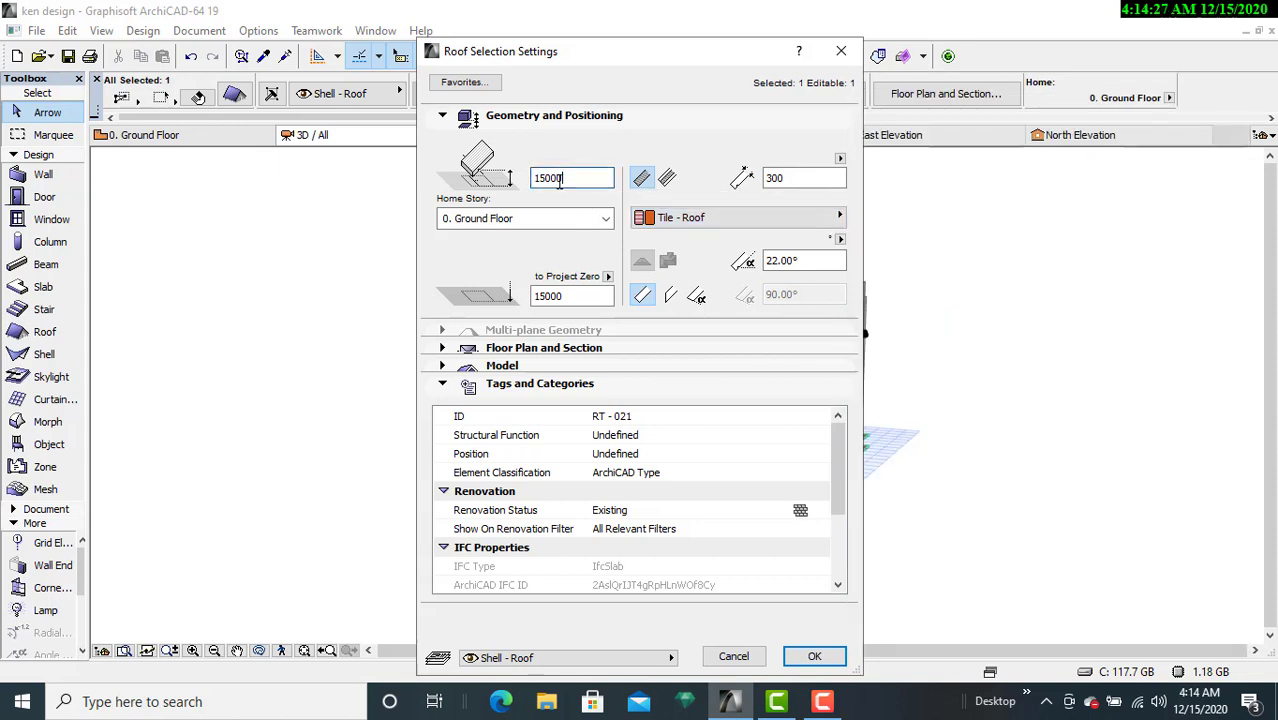
Step: Set the southeast roof plane's pivot line elevation to 20000 and apply the roof settings
left_click_drag(573, 179, 491, 190)
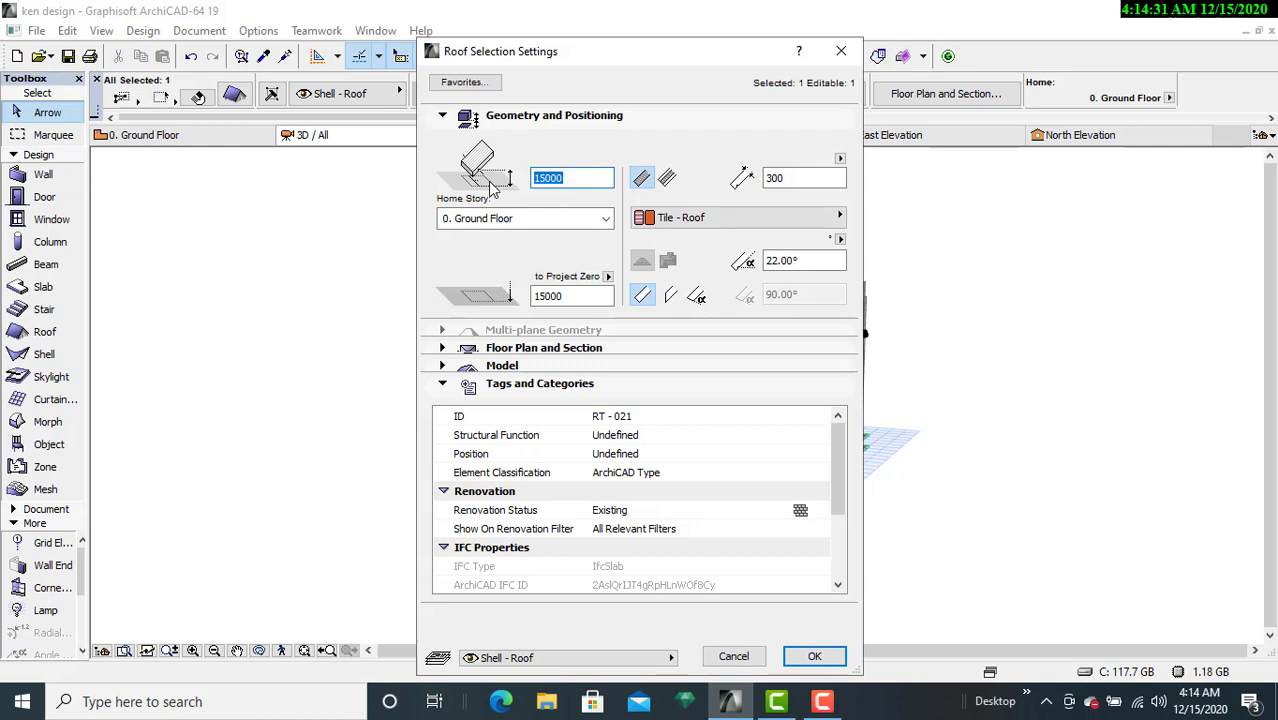
type("20")
left_click(576, 300)
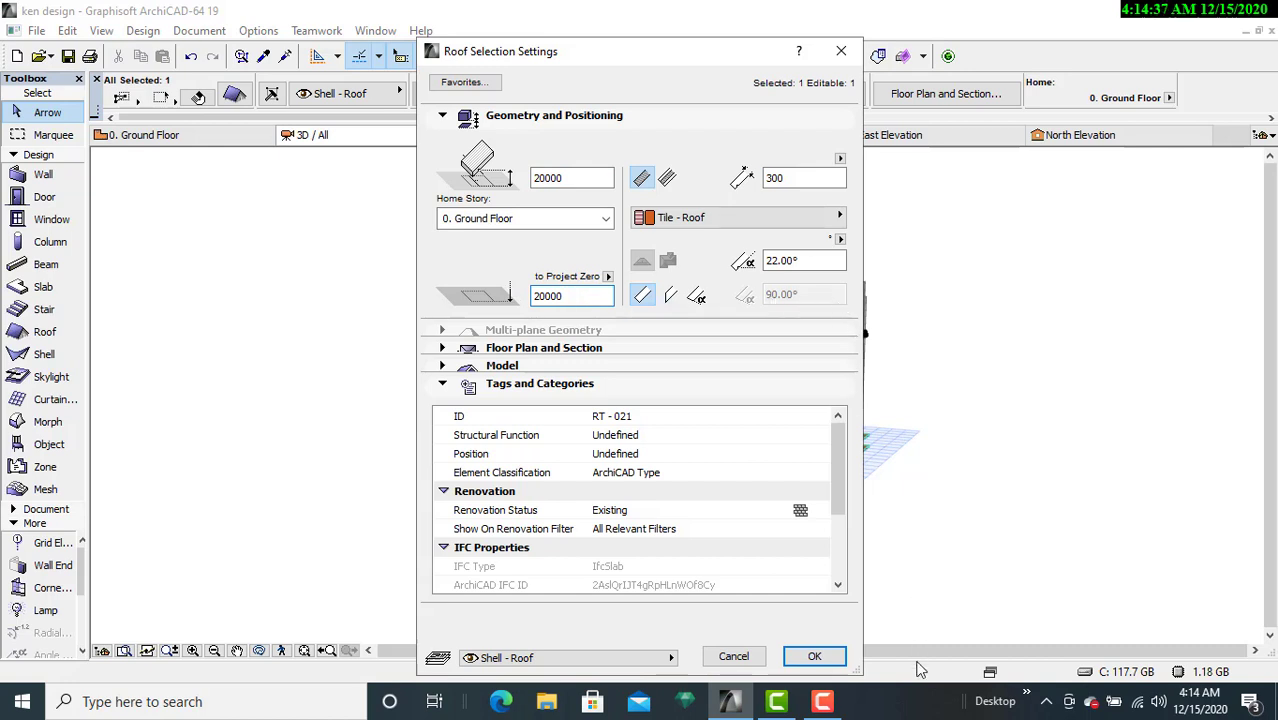
left_click(815, 657)
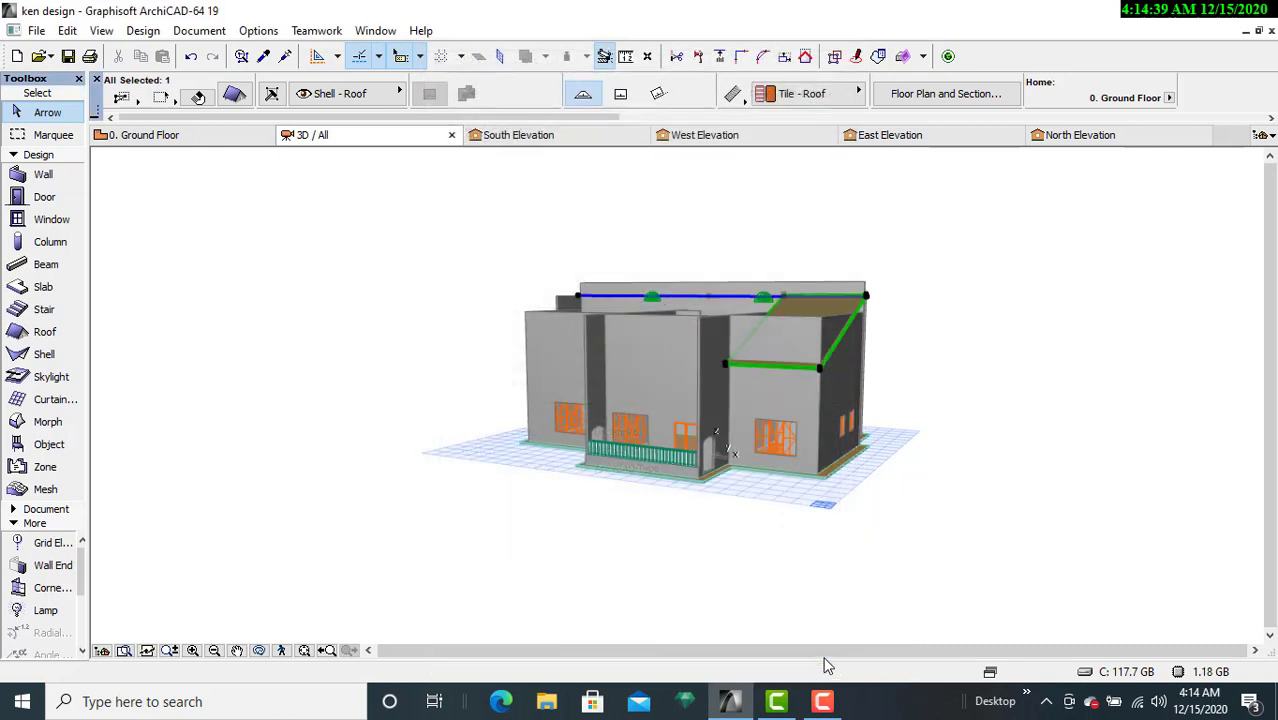
Step: Set the southeast roof plane's pivot line elevation to 18000, check it in 3D from the south, and deselect it
left_click(259, 650)
left_click_drag(918, 451, 844, 486)
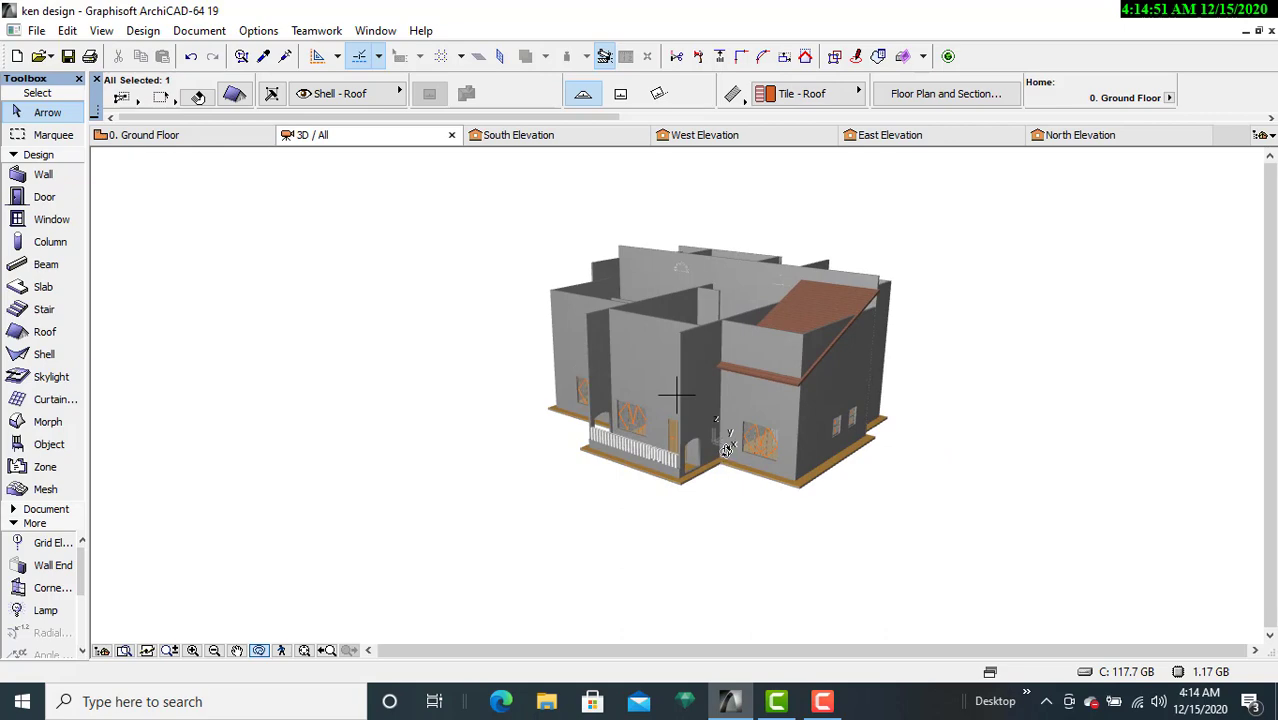
key("Escape")
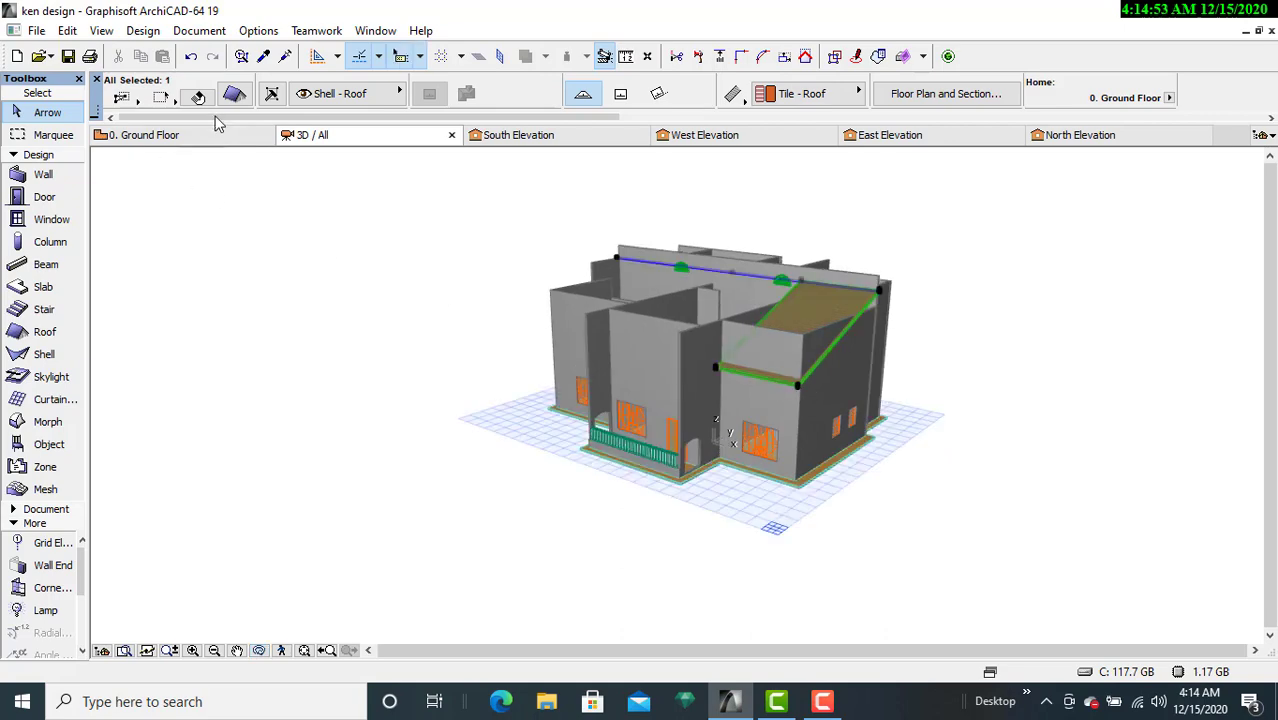
left_click(234, 94)
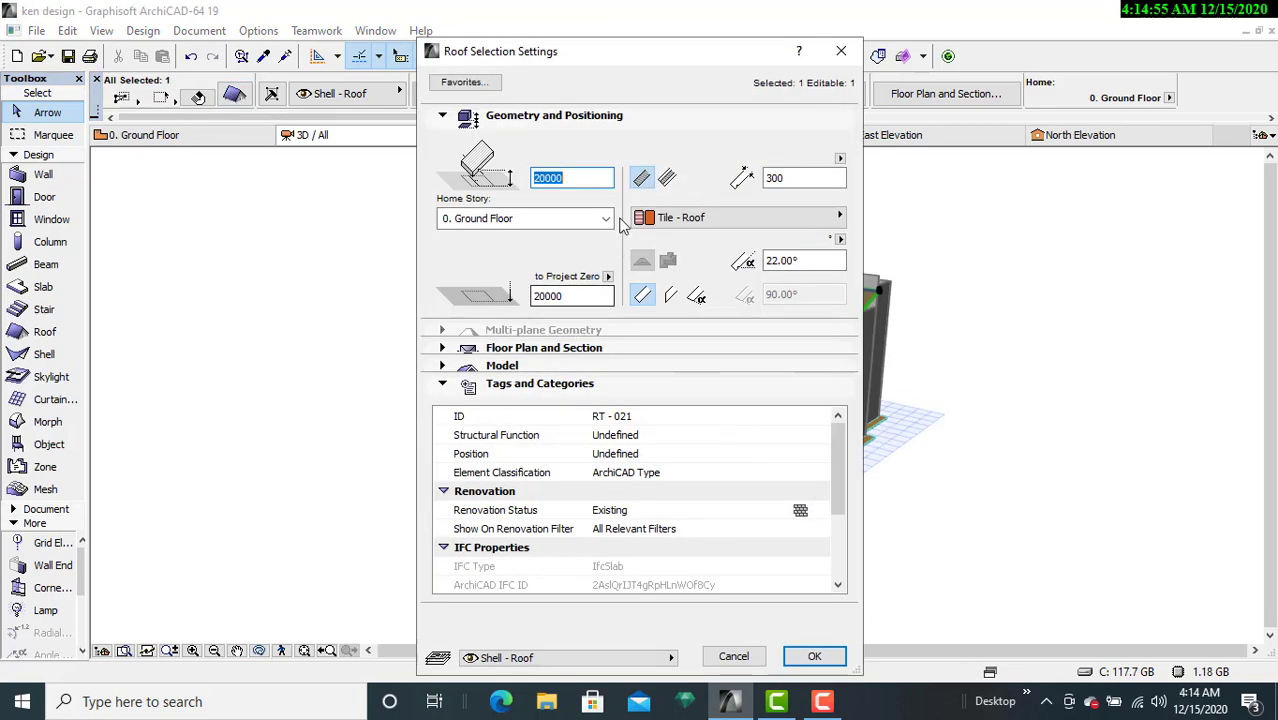
type("18")
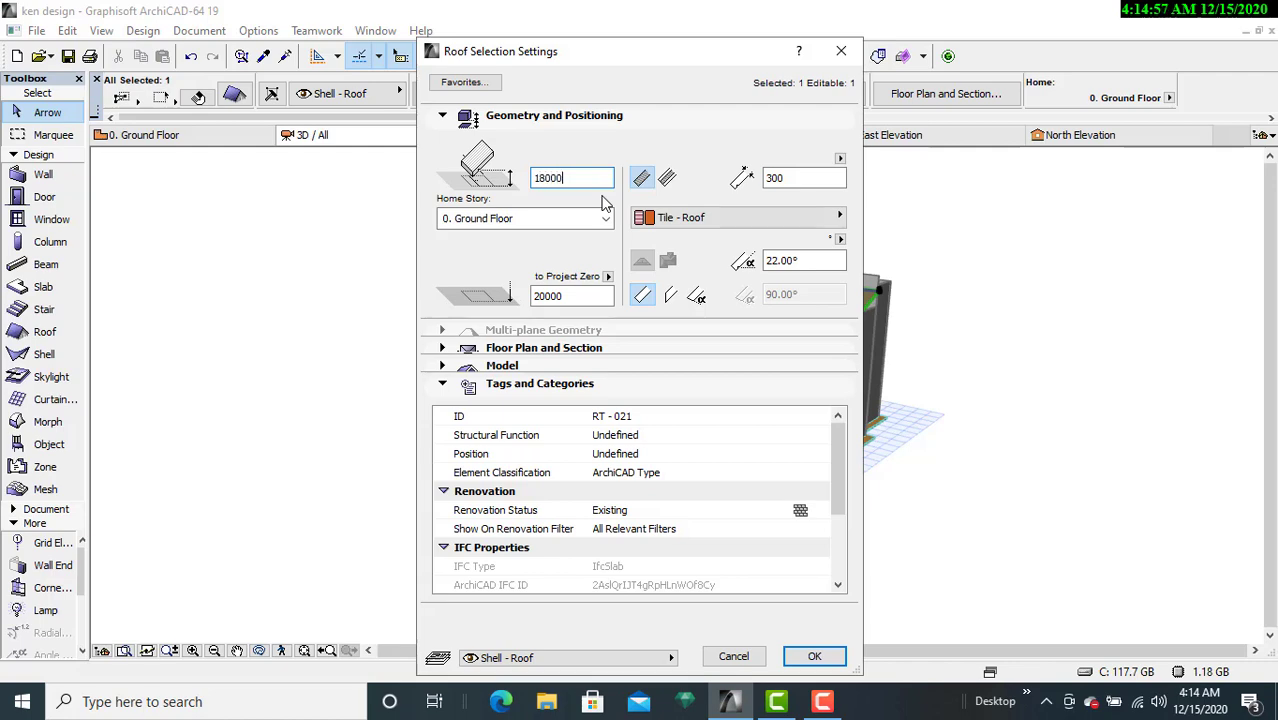
left_click(570, 296)
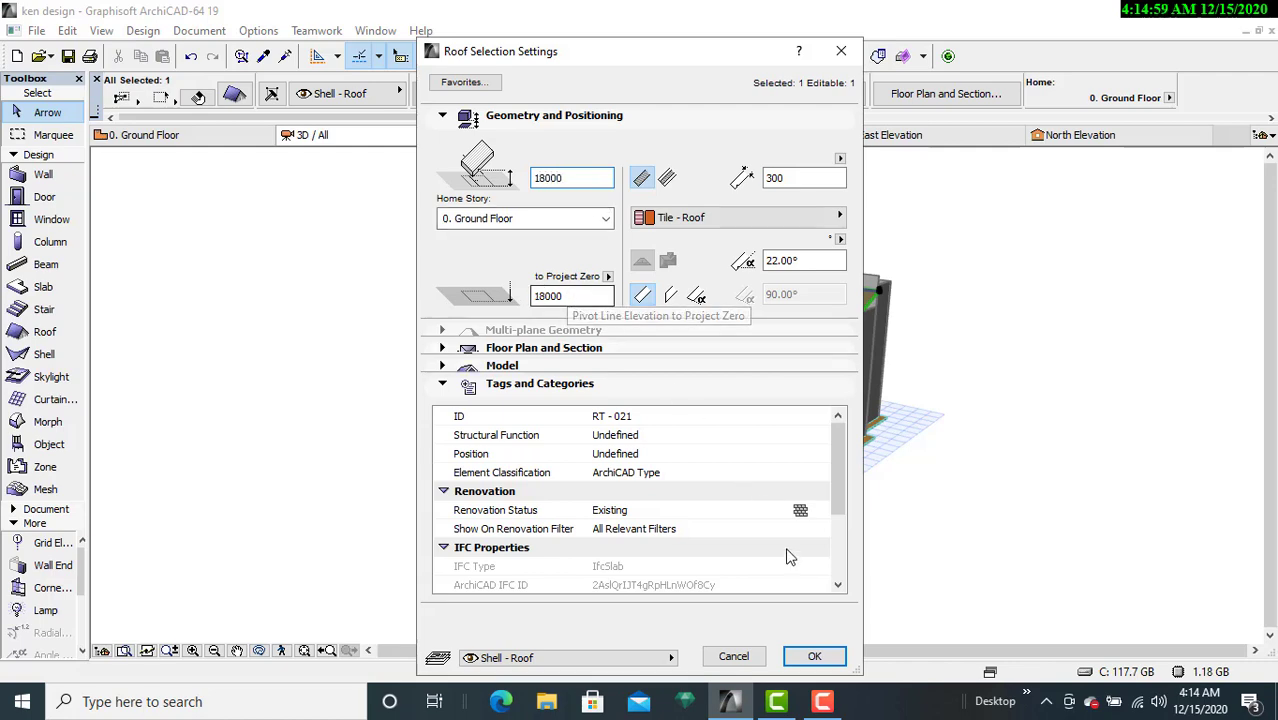
left_click(815, 656)
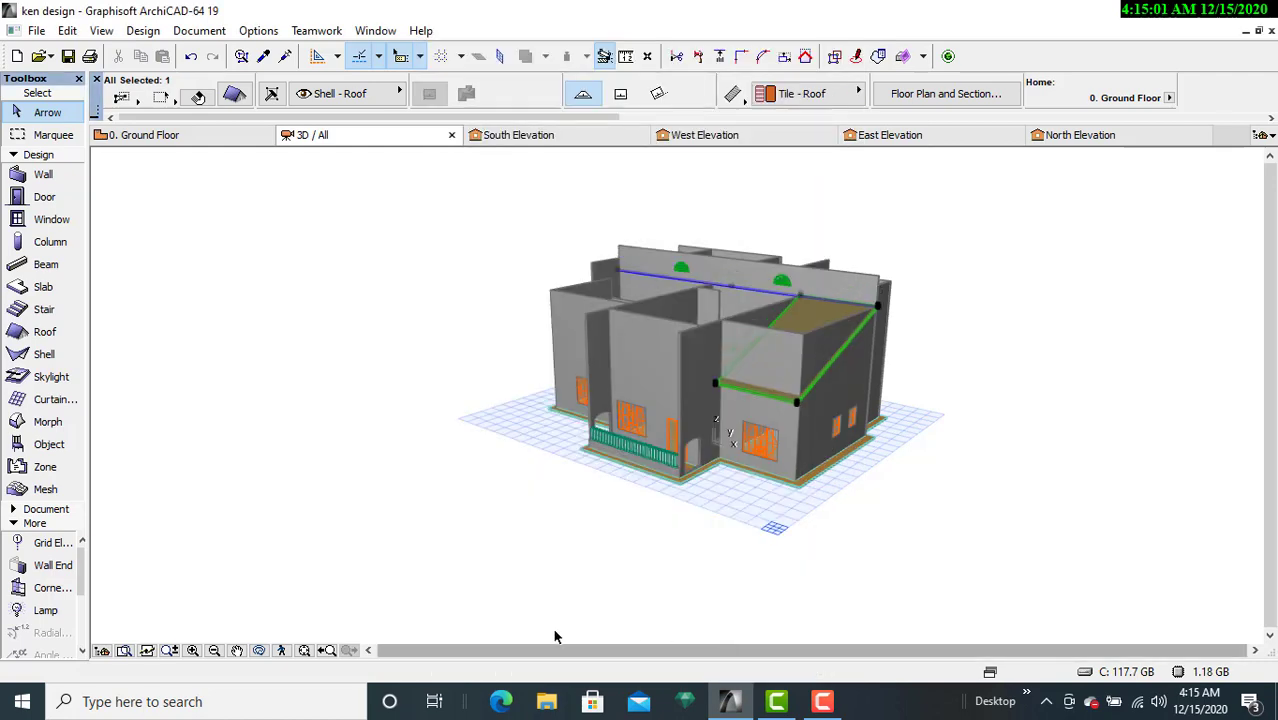
left_click(259, 650)
left_click_drag(716, 459, 1070, 456)
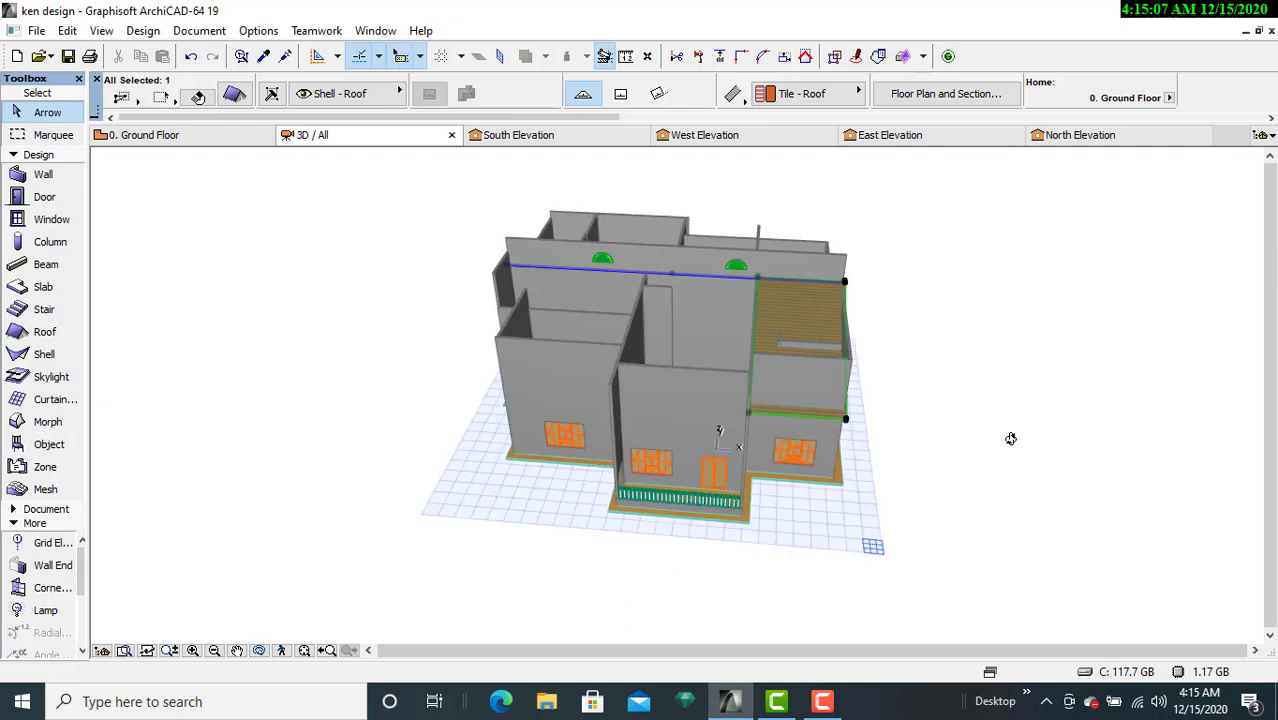
left_click(968, 459)
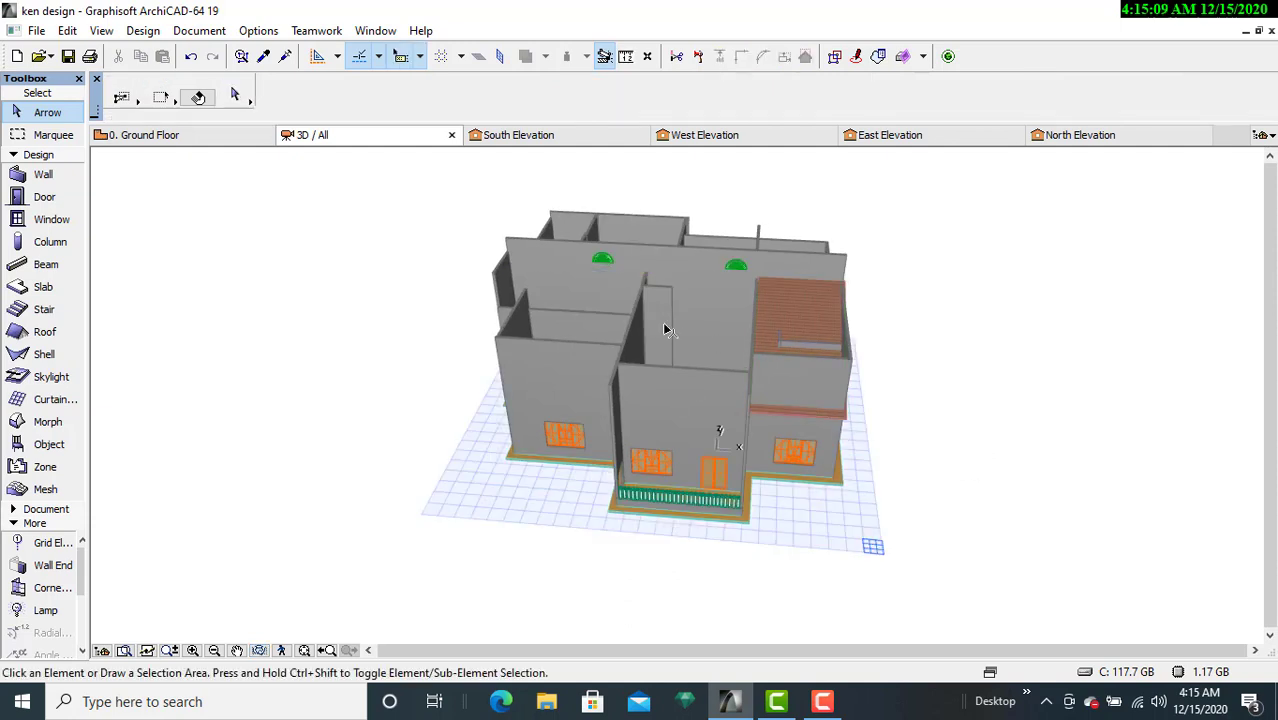
Step: Return to the ground floor plan and start another roof plane with the Roof tool
left_click(209, 137)
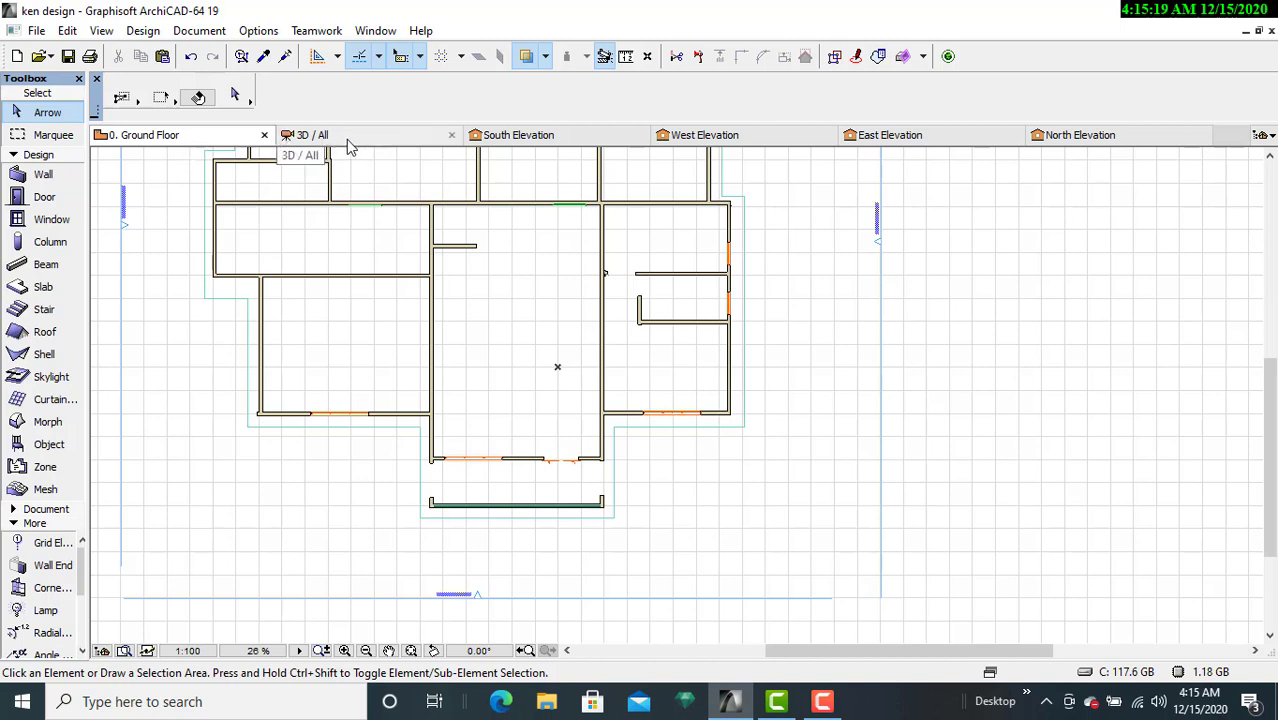
left_click(50, 334)
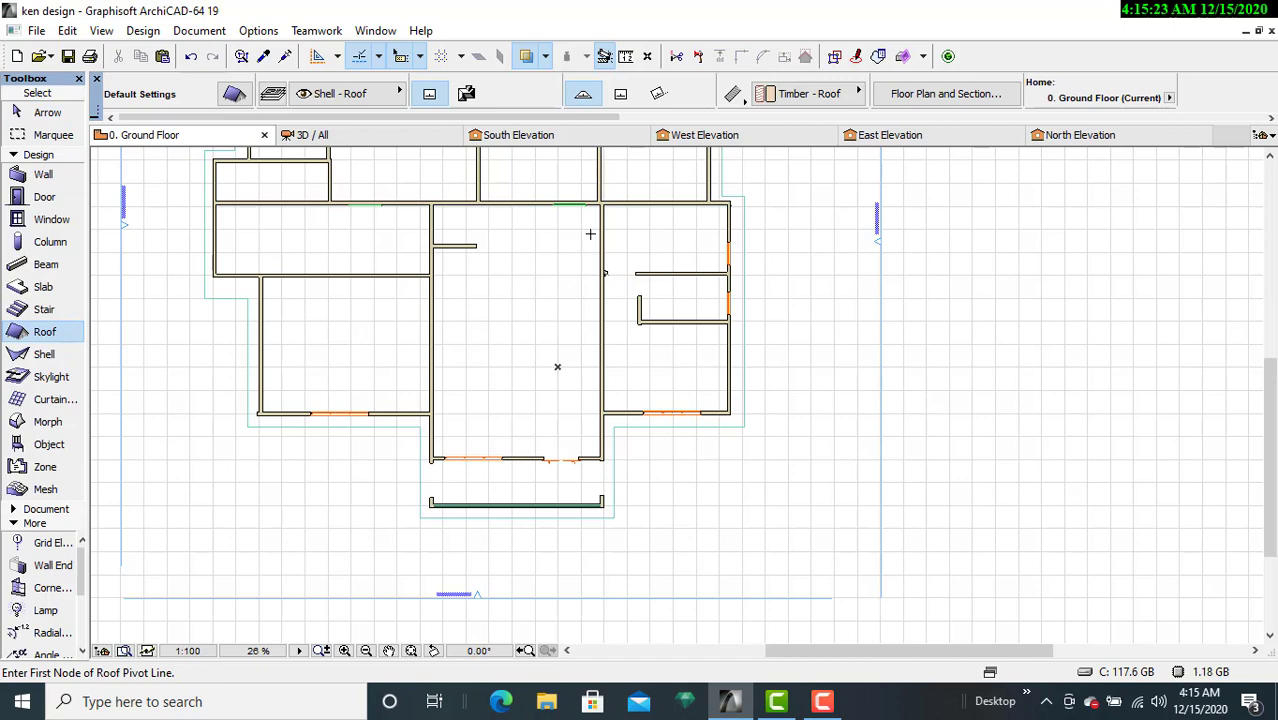
scroll(590, 233, "up", 3)
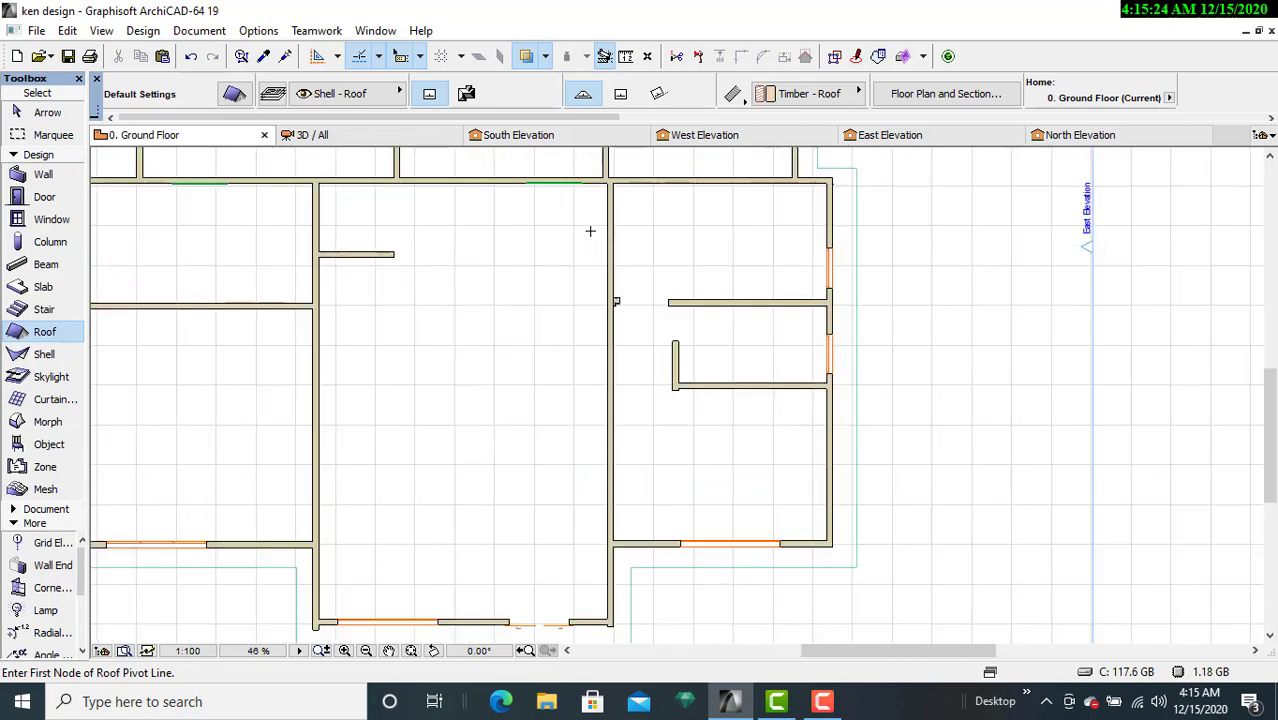
left_click(613, 179)
middle_click_drag(613, 560, 642, 330)
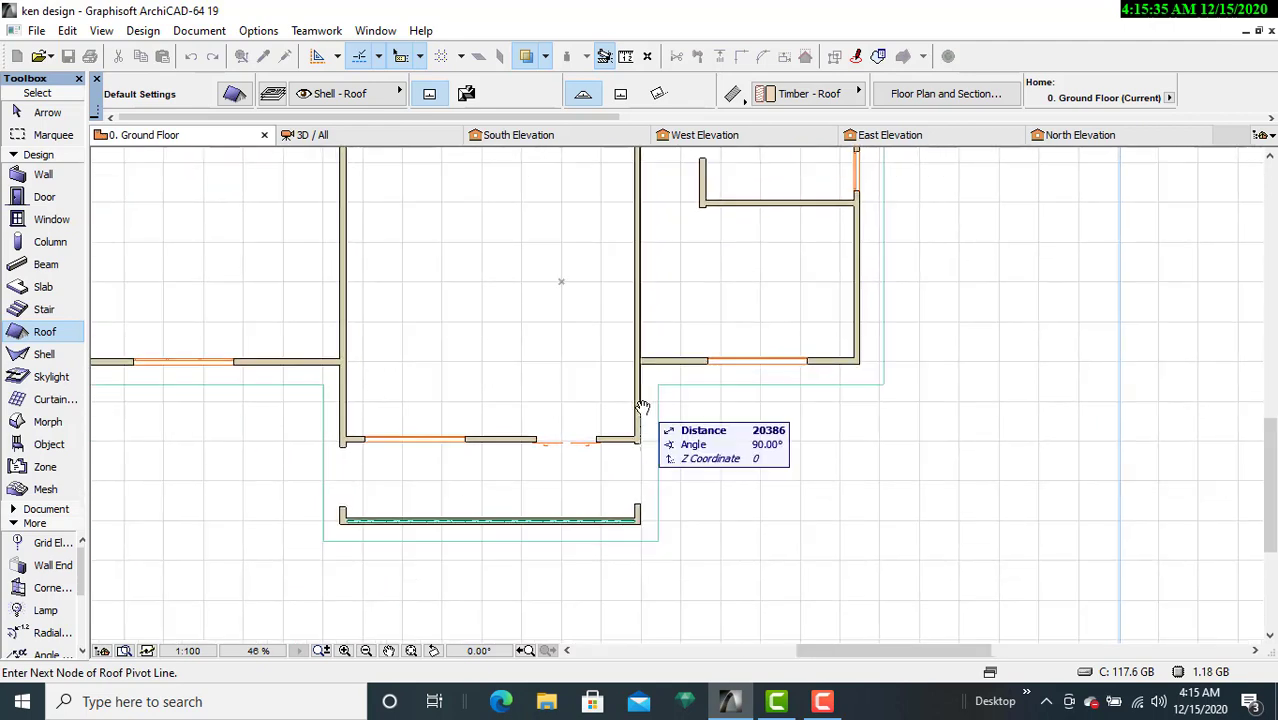
left_click(643, 538)
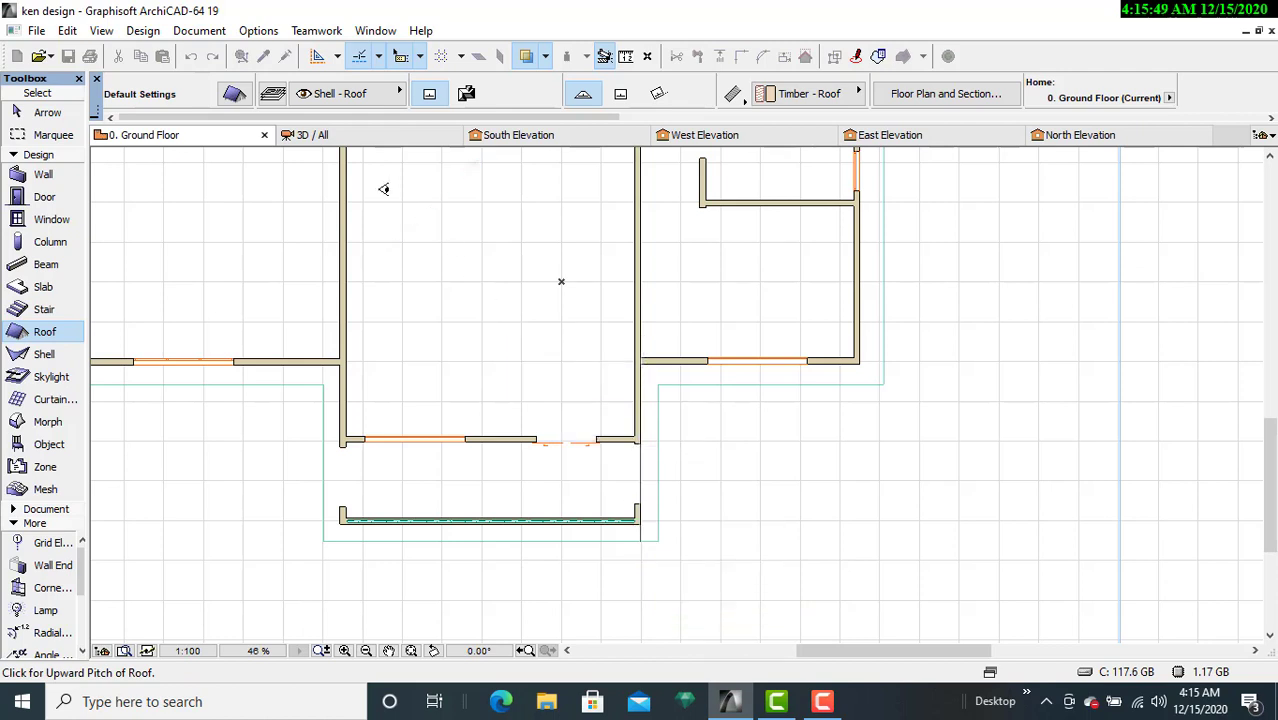
left_click(696, 513)
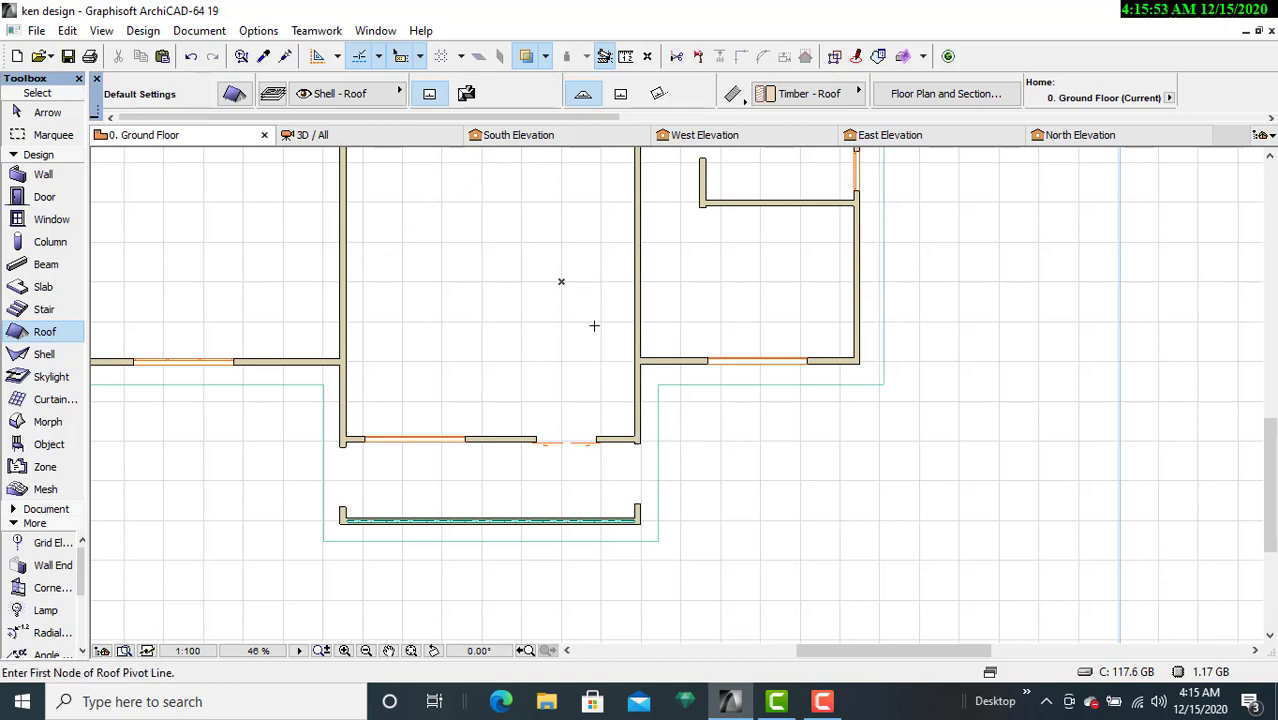
Step: Draw the roof pivot line along the central room's north wall, from its west wall to its east wall, with the pitch rising northward
middle_click_drag(594, 325, 598, 530)
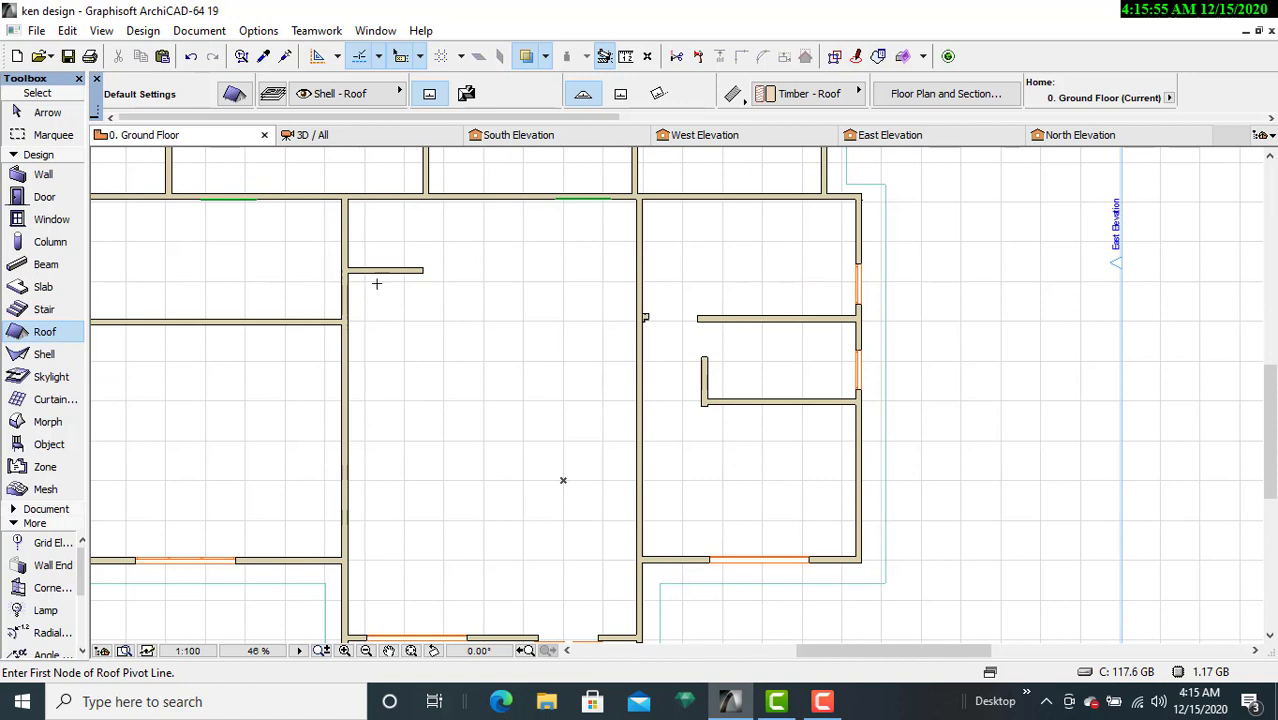
left_click(346, 195)
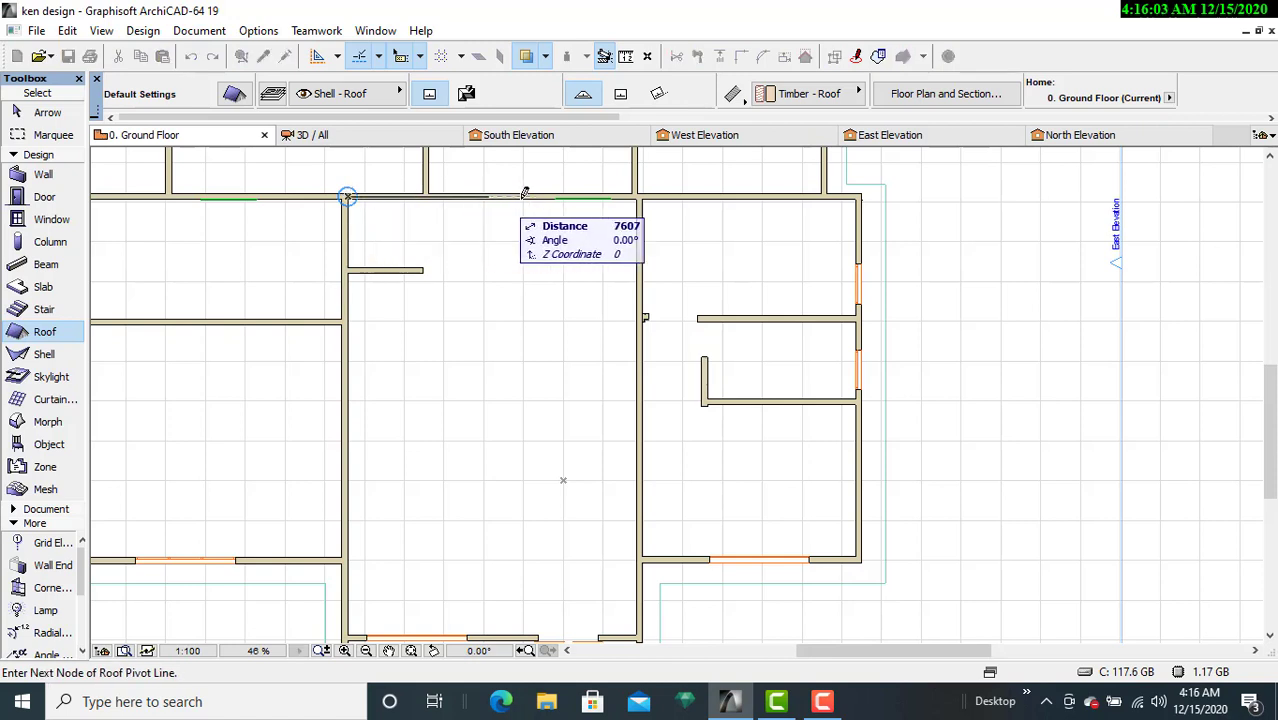
left_click(644, 195)
scroll(503, 233, "up", 3)
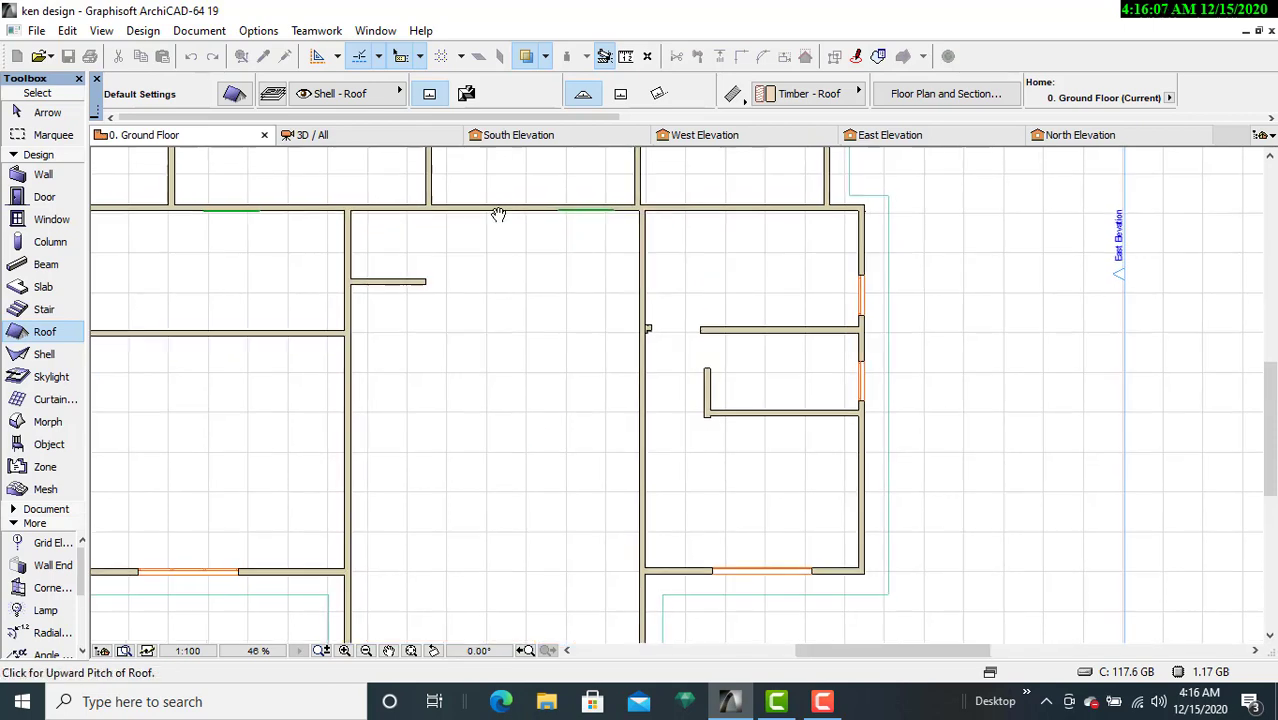
left_click(503, 233)
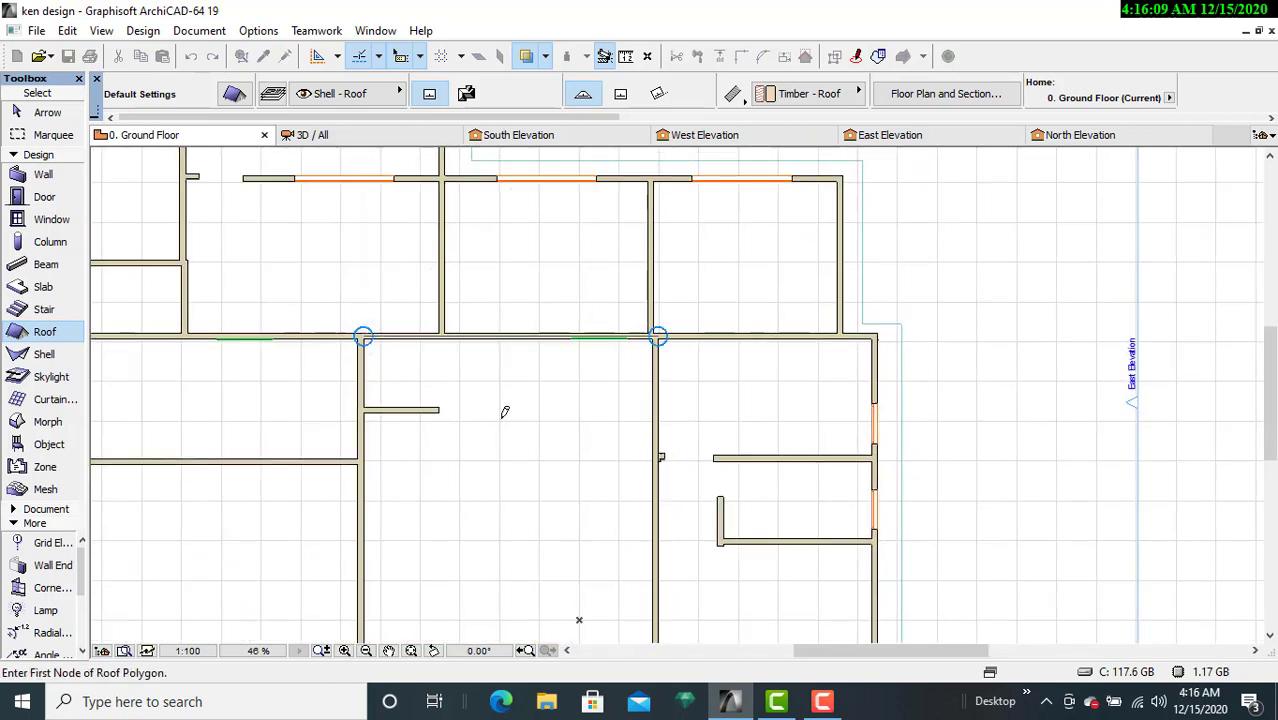
Step: Draw the roof polygon's east edge from the pivot line's east end along the central room's east wall, about 27333 south past the porch
middle_click_drag(502, 417, 473, 240)
middle_click_drag(539, 310, 541, 370)
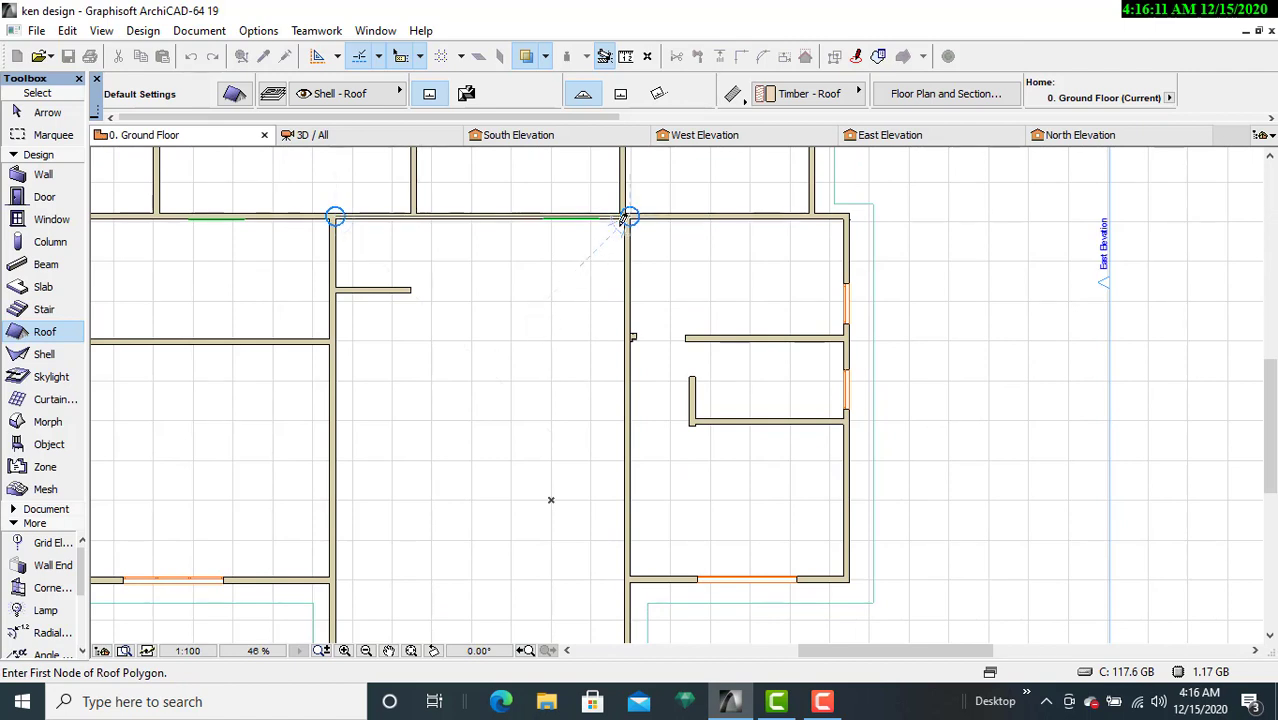
scroll(626, 217, "up", 3)
scroll(630, 214, "up", 2)
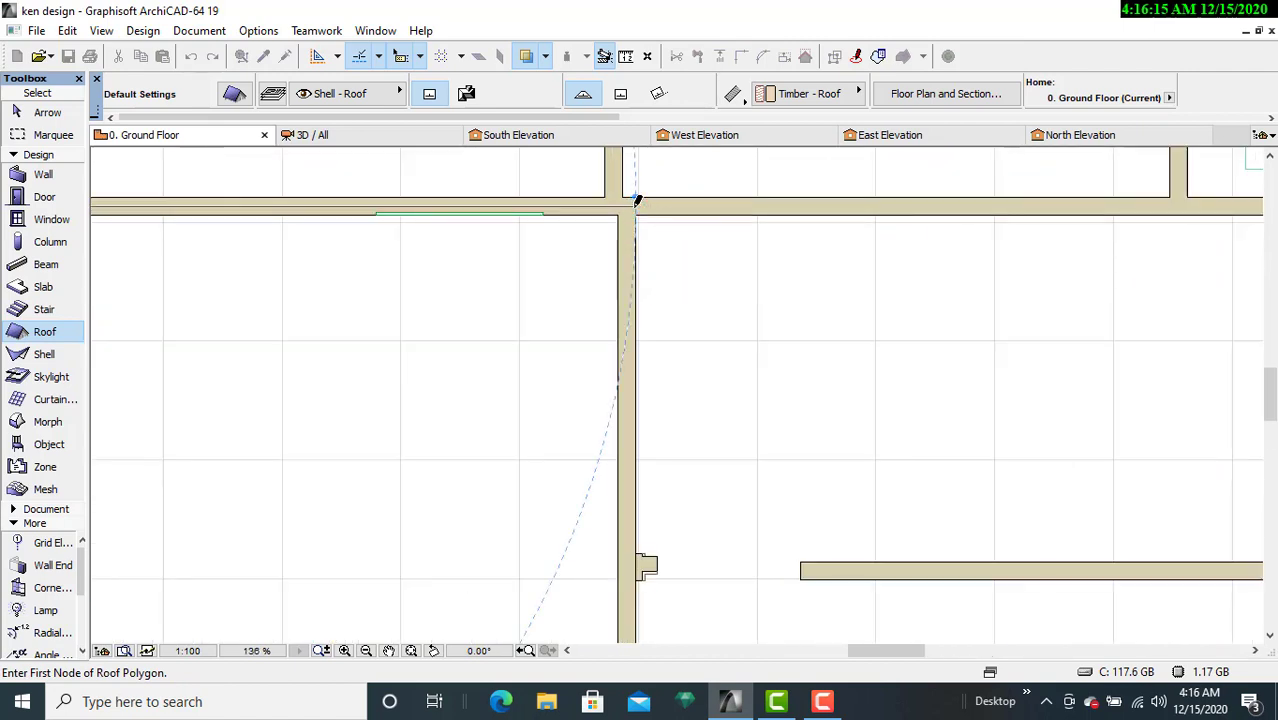
left_click(637, 201)
scroll(630, 410, "down", 3)
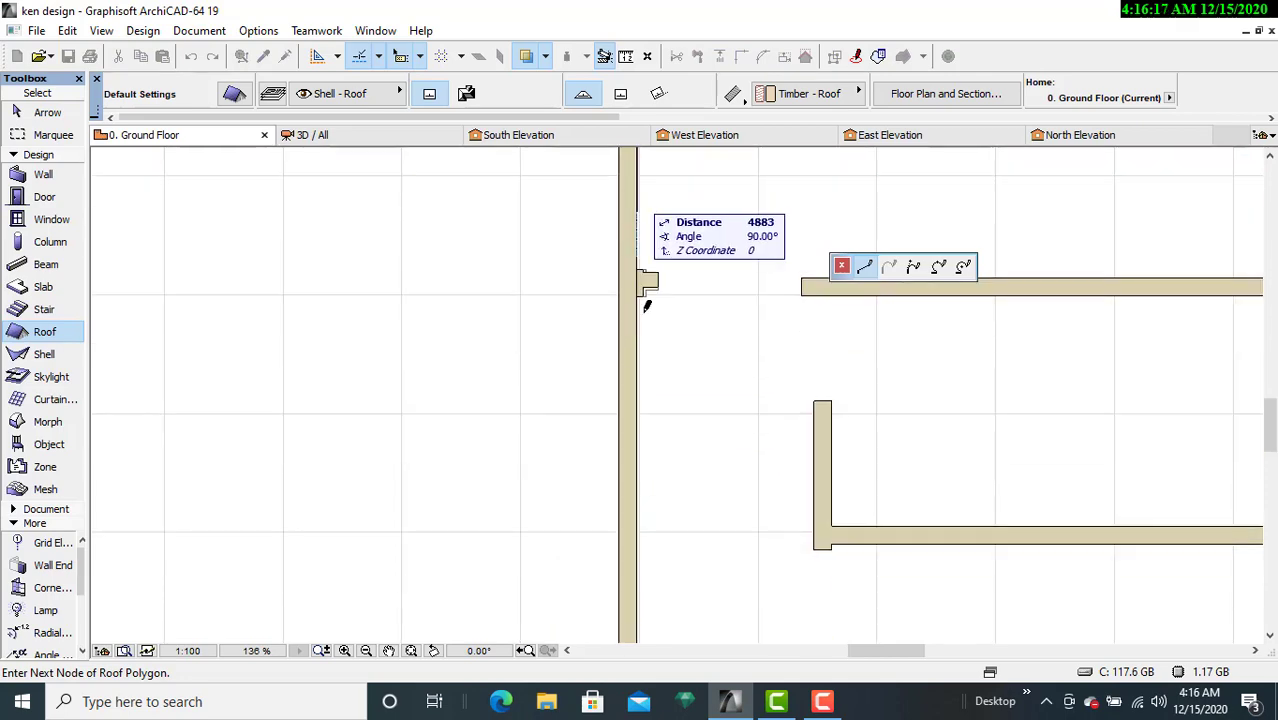
middle_click_drag(616, 517, 610, 88)
scroll(636, 505, "down", 8)
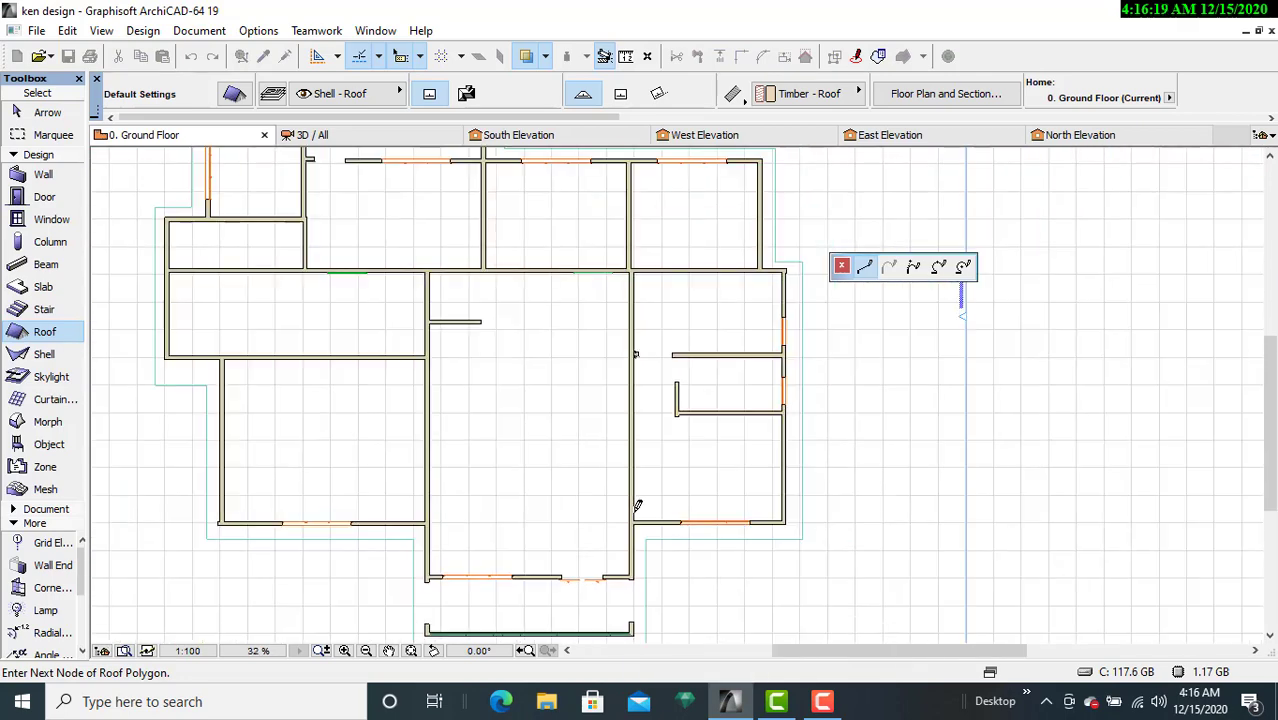
middle_click_drag(634, 510, 618, 311)
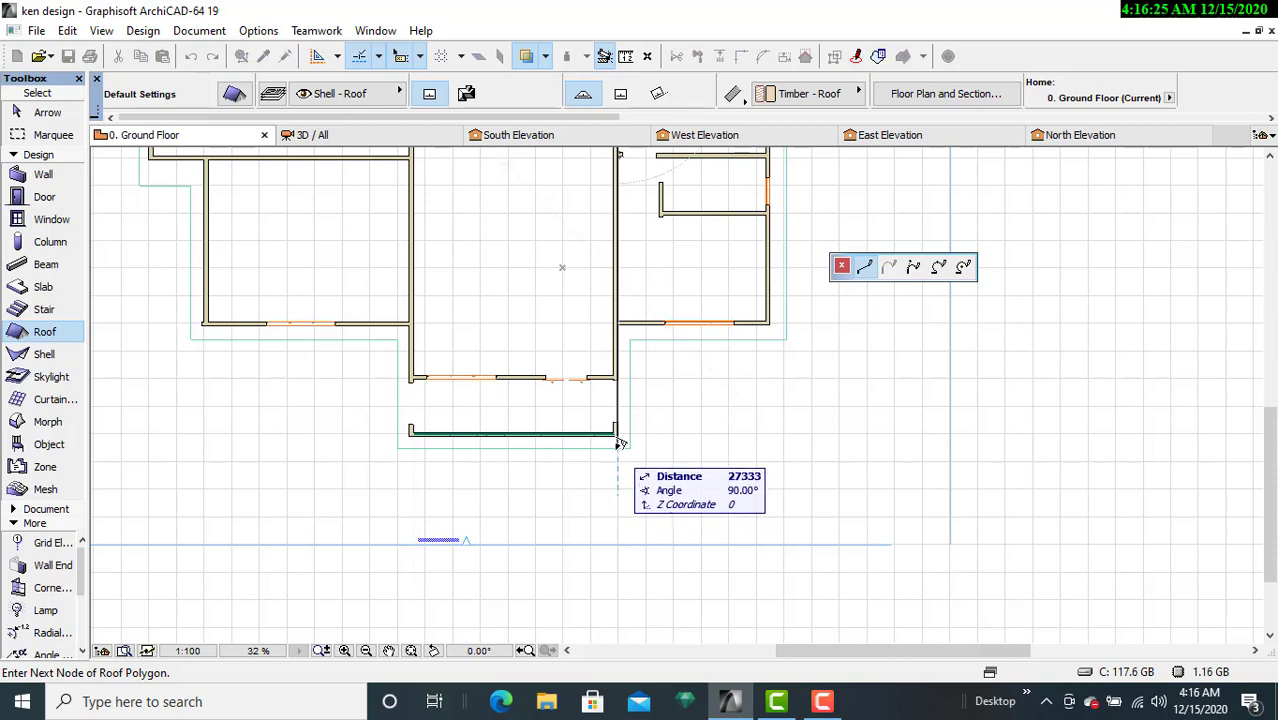
left_click(618, 446)
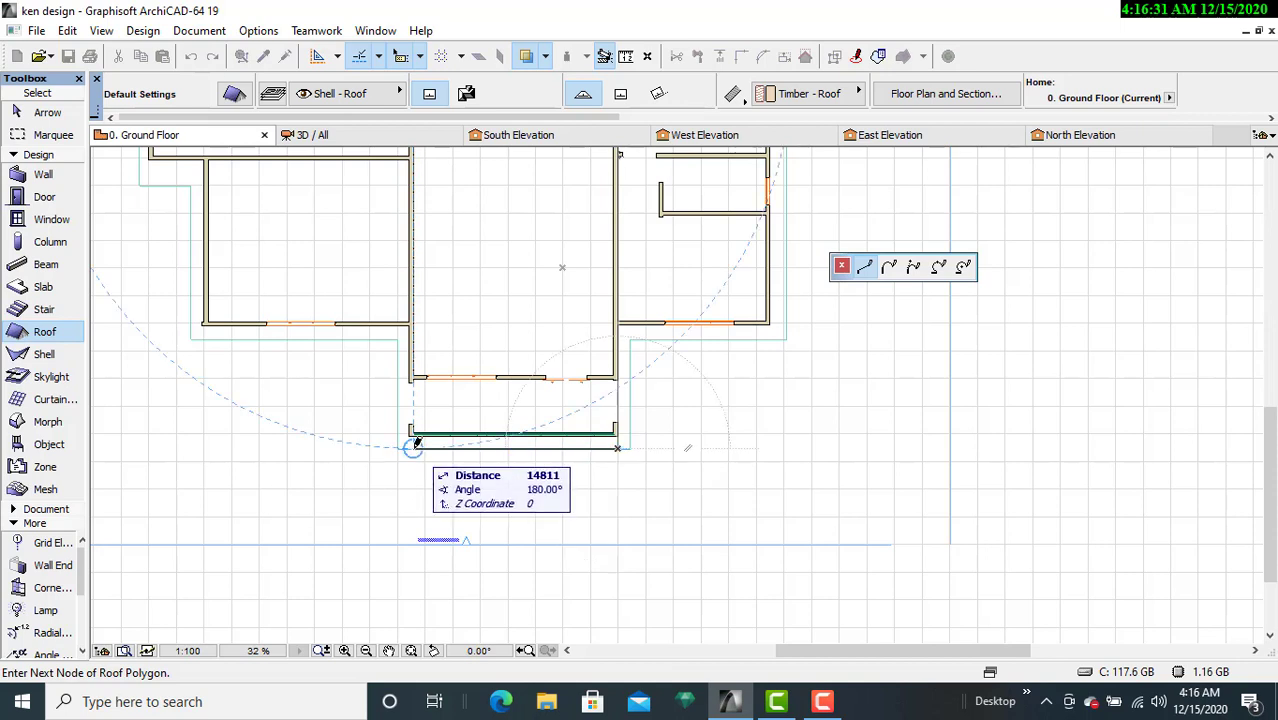
Step: Draw the polygon's south edge about 14811 long across the porch, then its west edge up to the pivot line, and close the outline
left_click(416, 444)
scroll(410, 455, "up", 5)
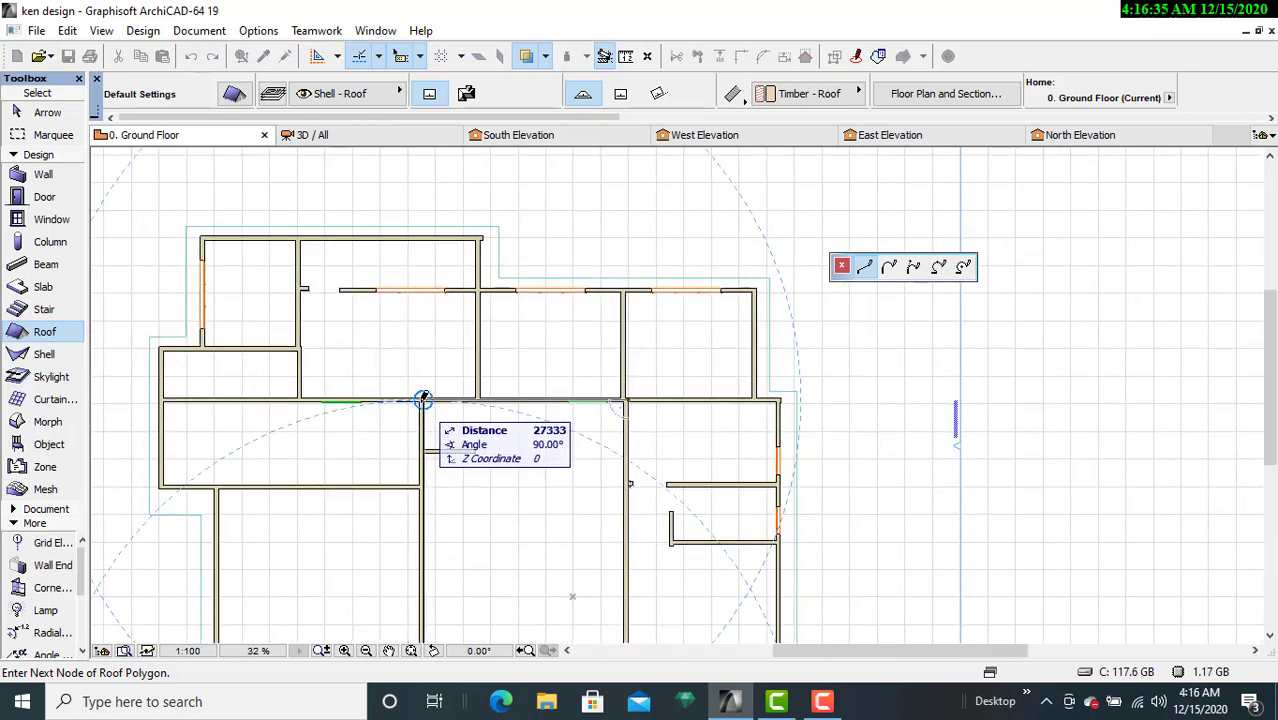
left_click(423, 399)
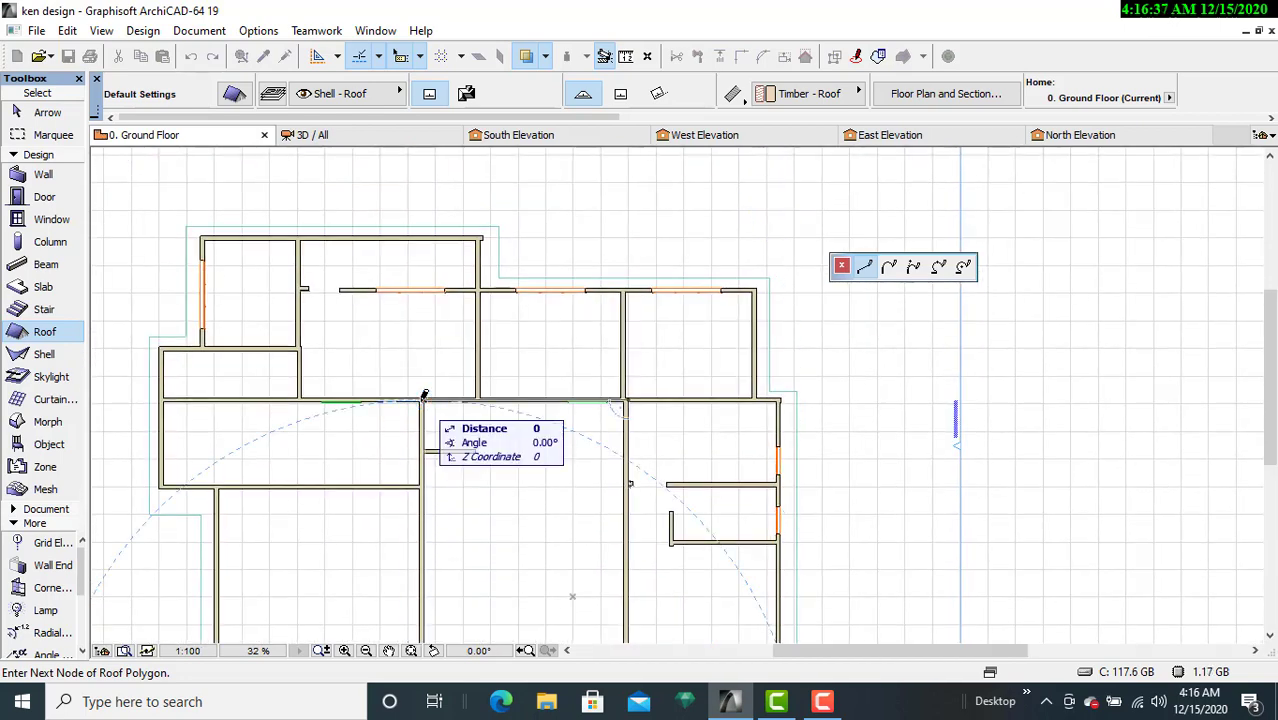
double_click(424, 397)
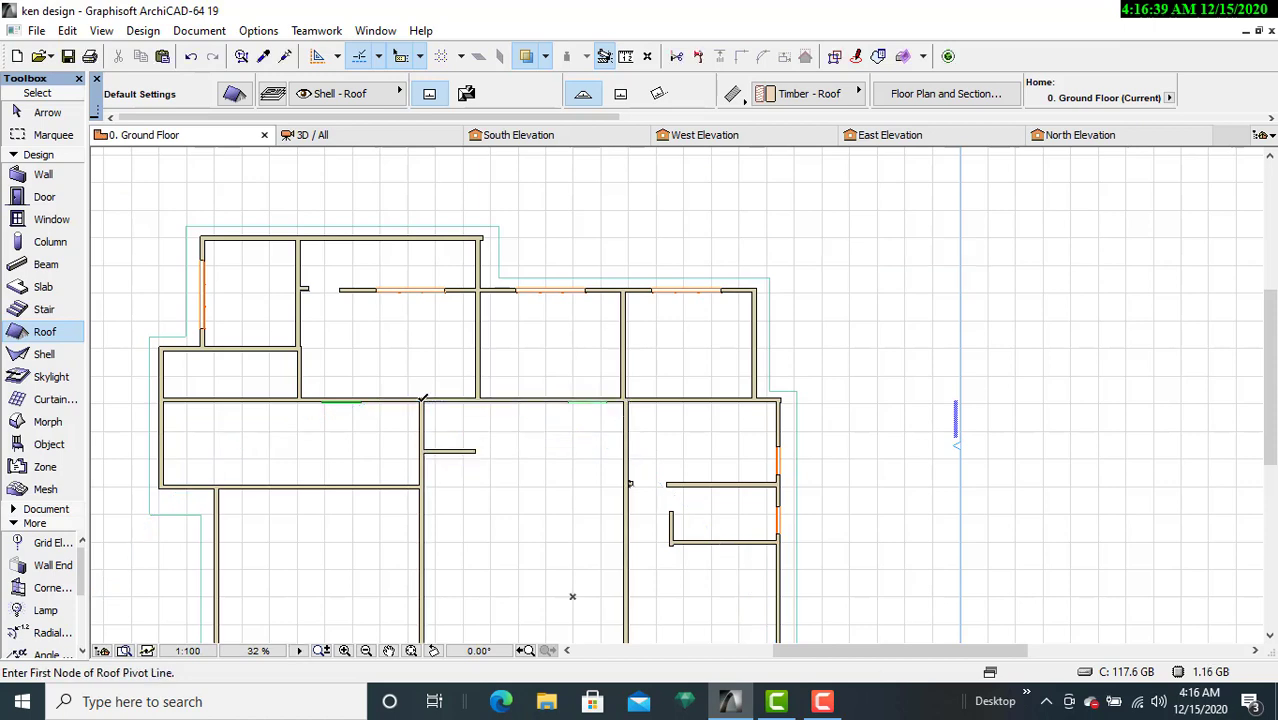
Step: Orbit the 3D model to view the central roof plane from the southeast and select that plane over the porch
left_click(398, 136)
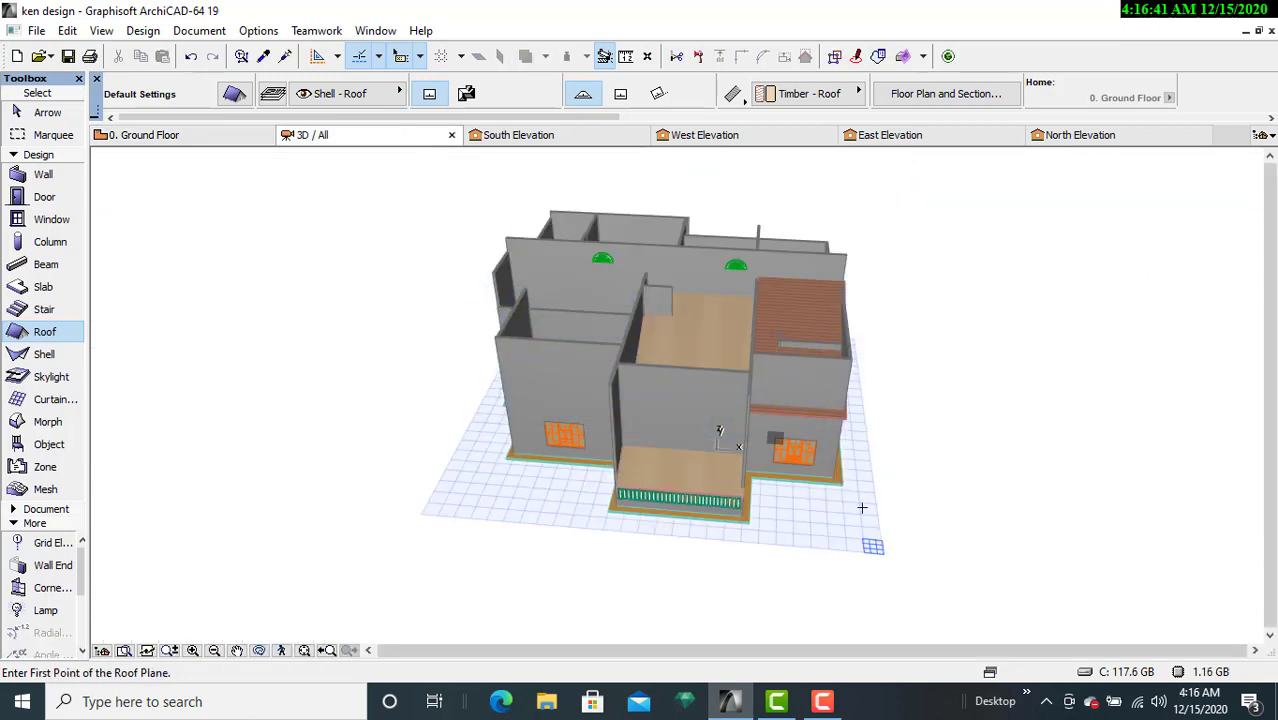
left_click(258, 650)
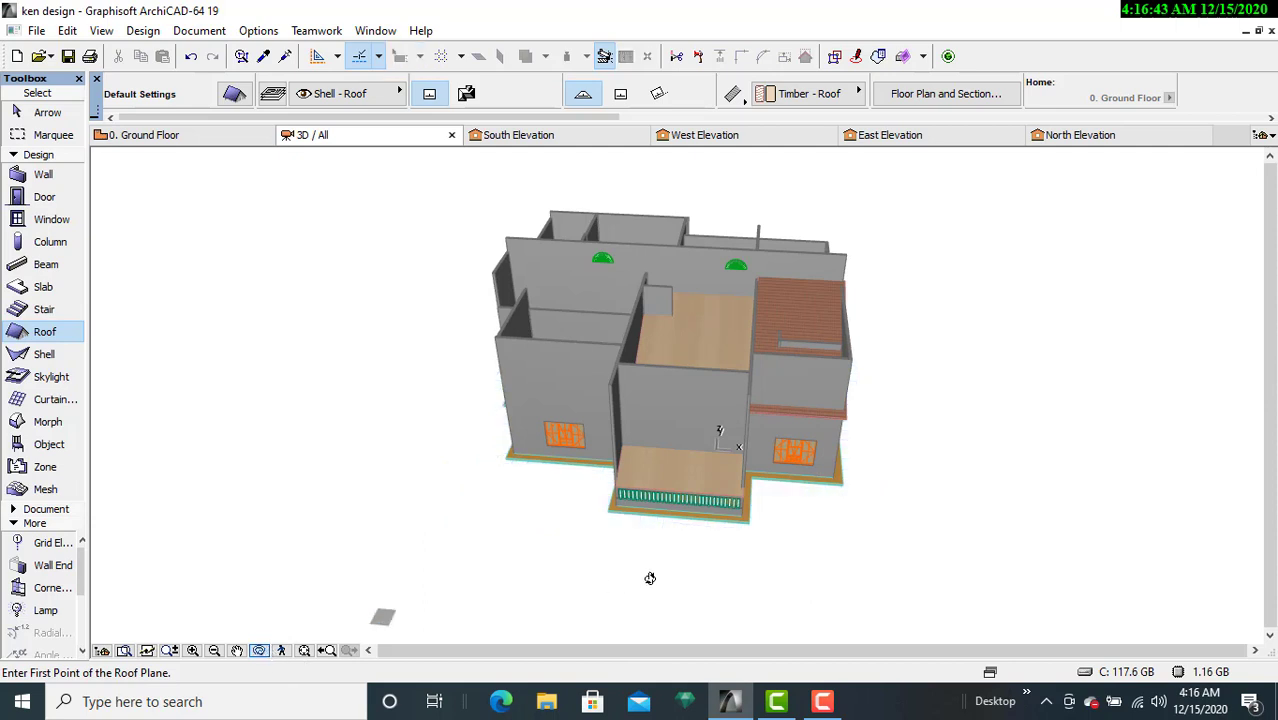
left_click_drag(650, 577, 612, 571)
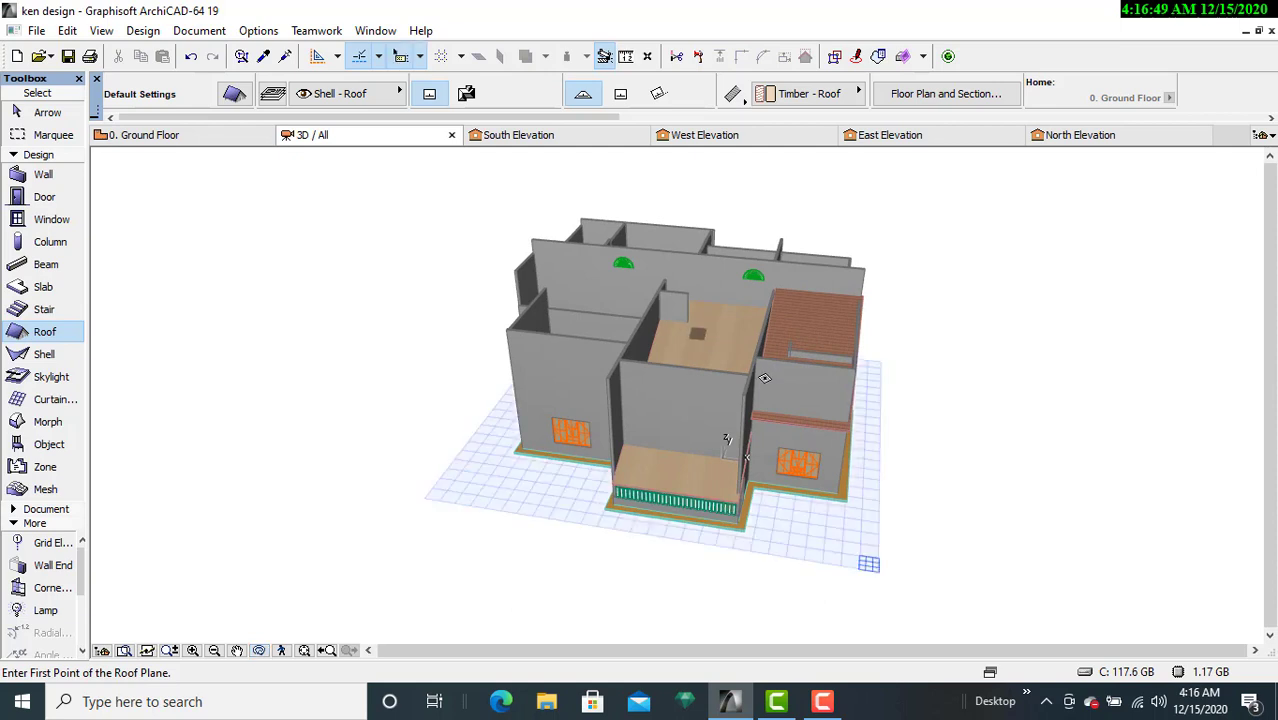
left_click(259, 651)
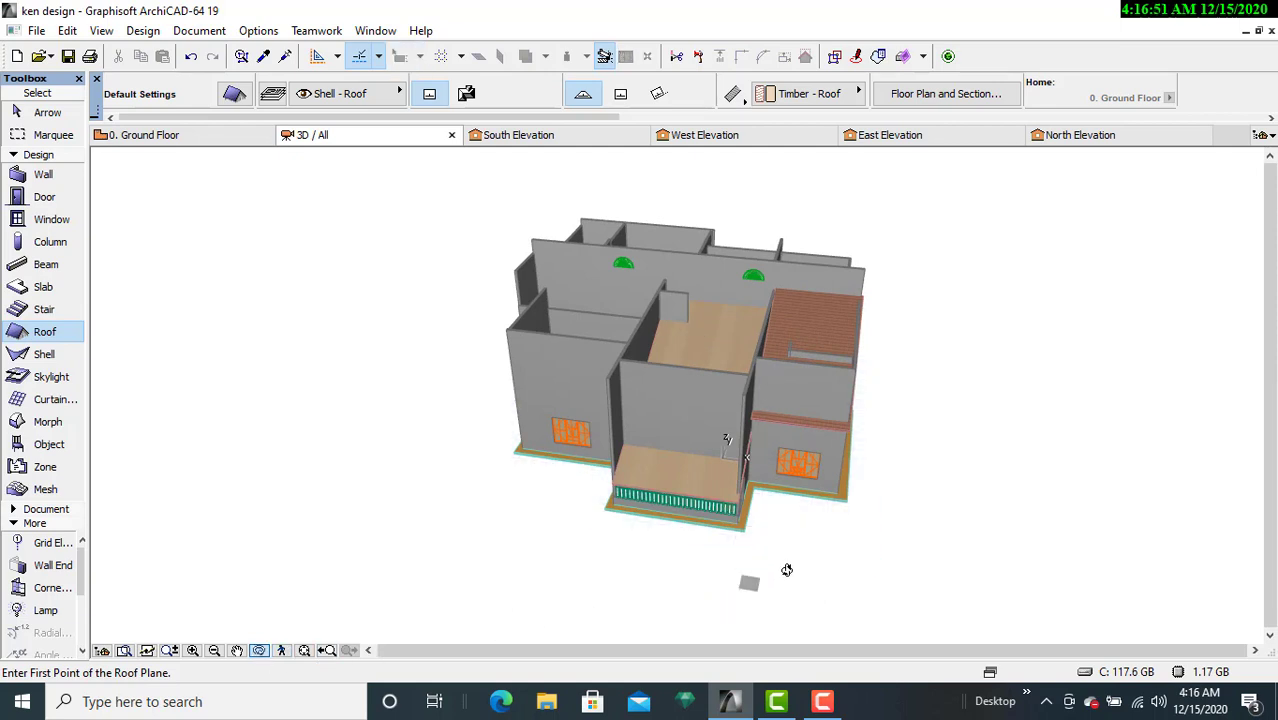
left_click_drag(787, 565, 697, 510)
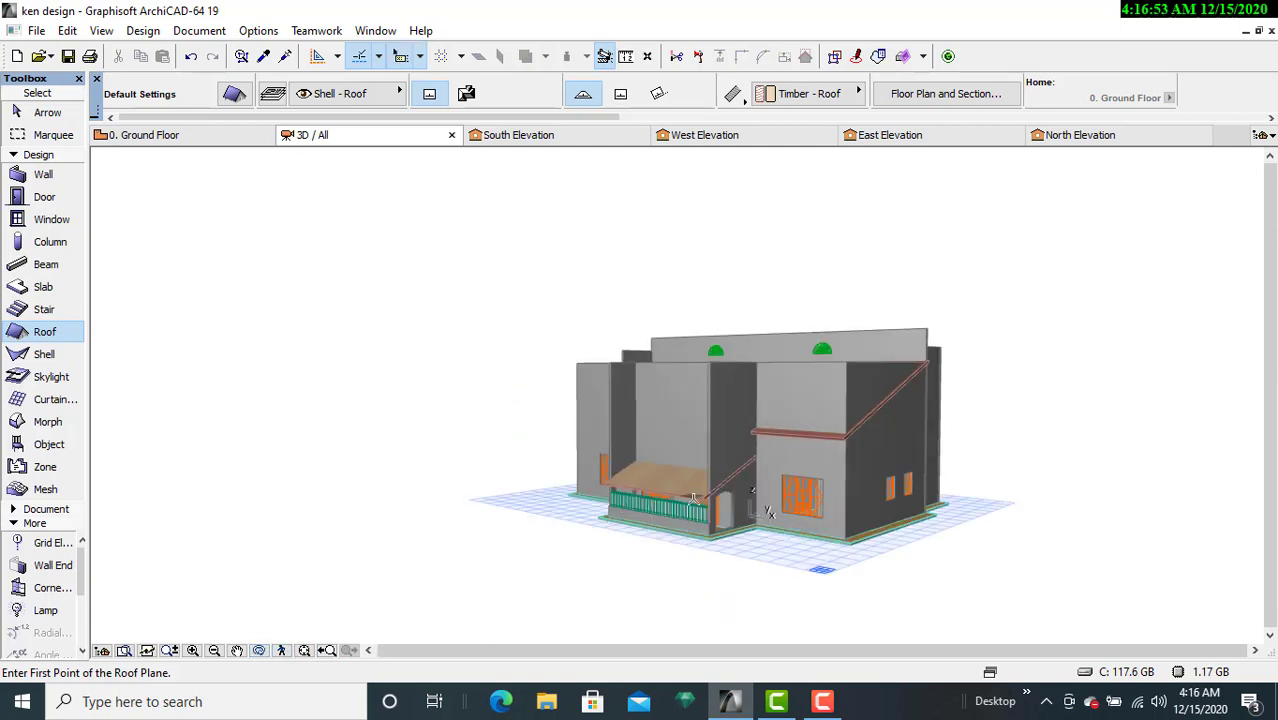
left_click(707, 494)
key("Escape")
key("shift")
left_click(707, 497)
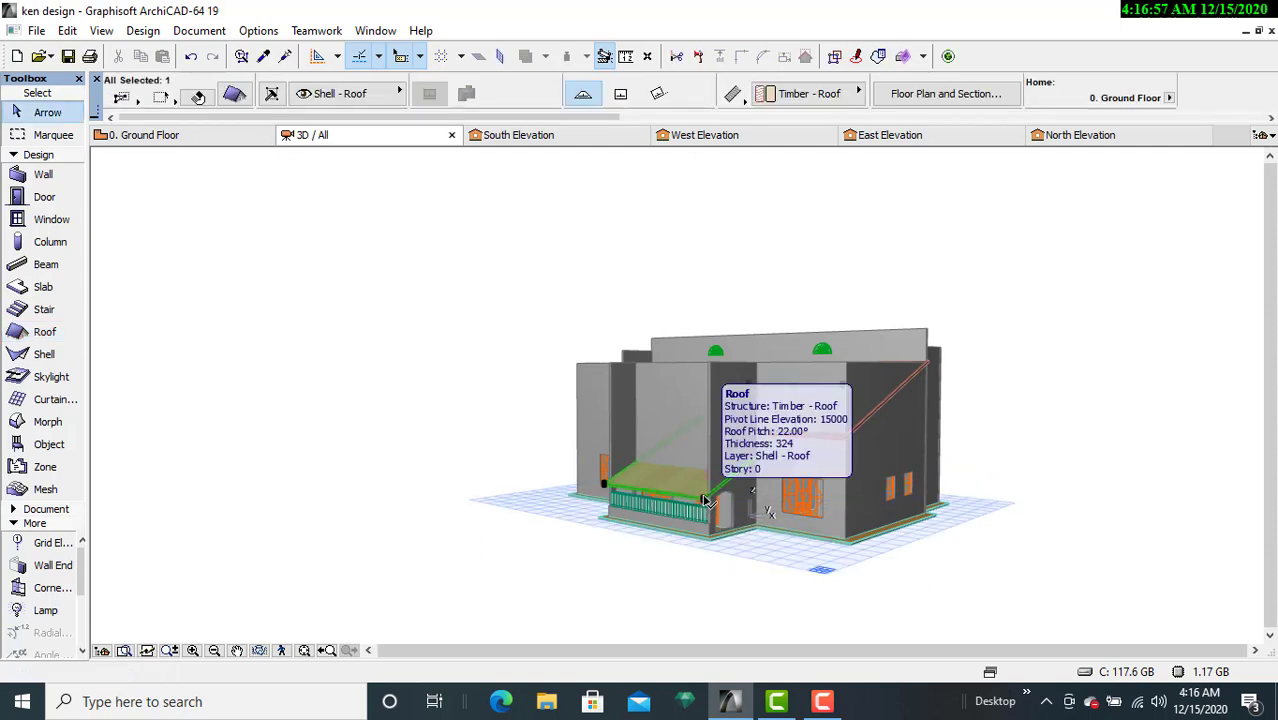
Step: Set the central roof plane's pivot line elevation to 18000, both relative to the home story and to project zero
left_click(238, 98)
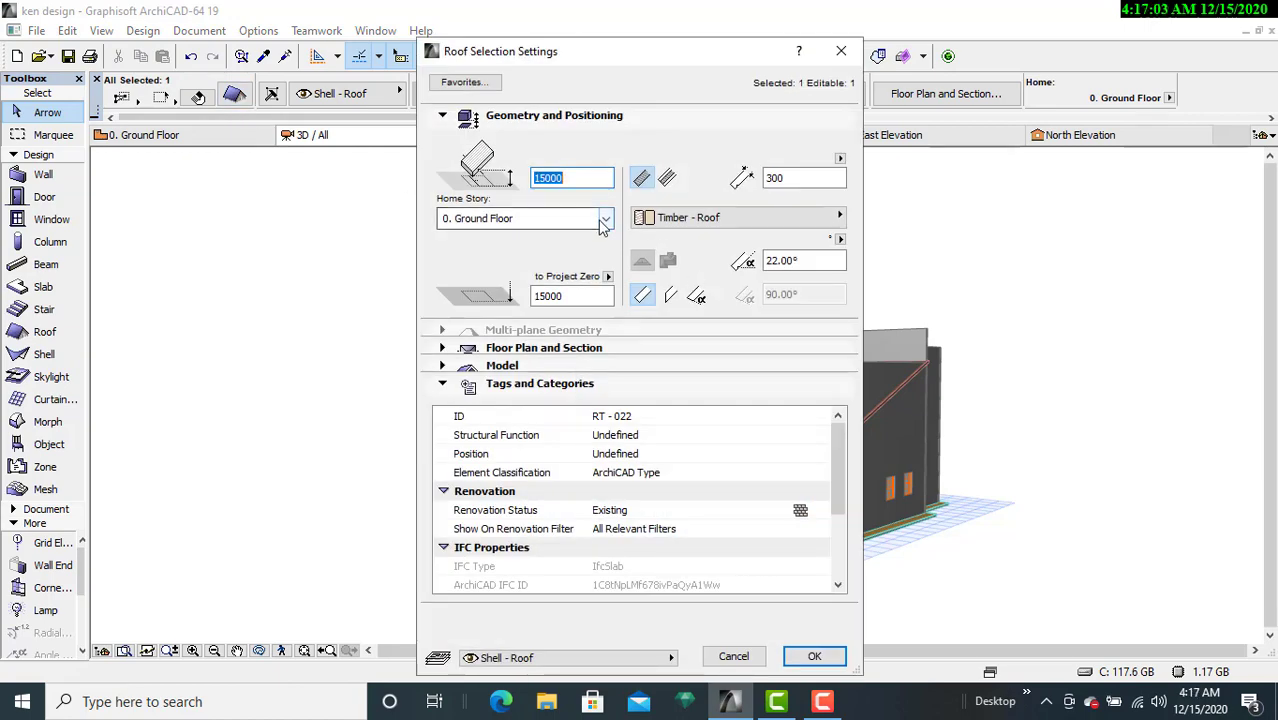
type("18")
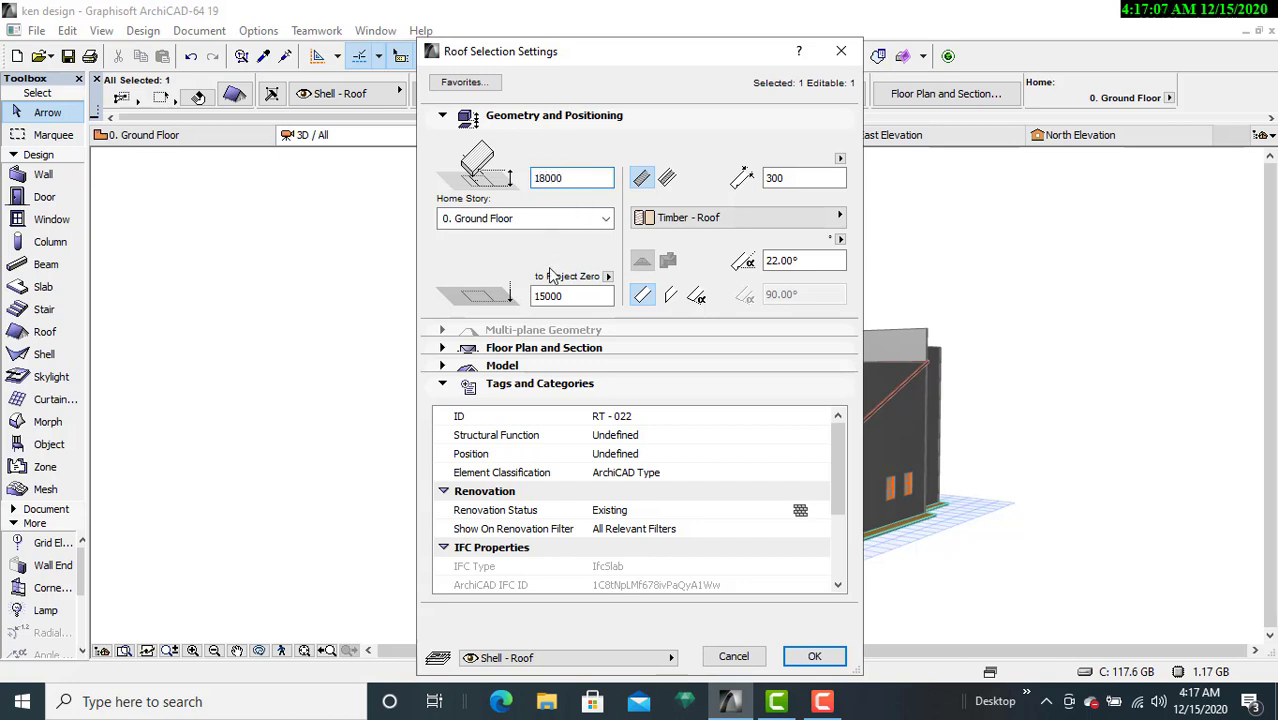
double_click(548, 296)
type("18000")
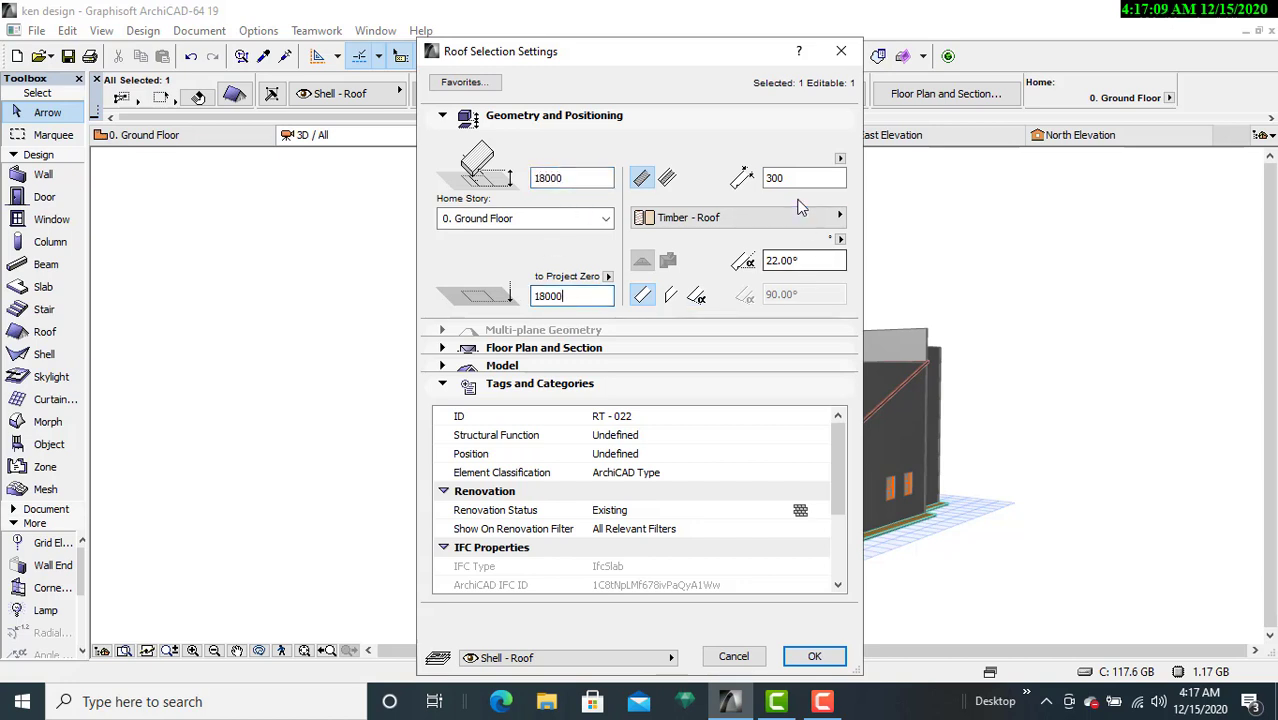
Step: Assign the Tile - Roof building material to the central roof plane, apply the settings, and check it deselected in 3D
left_click(728, 218)
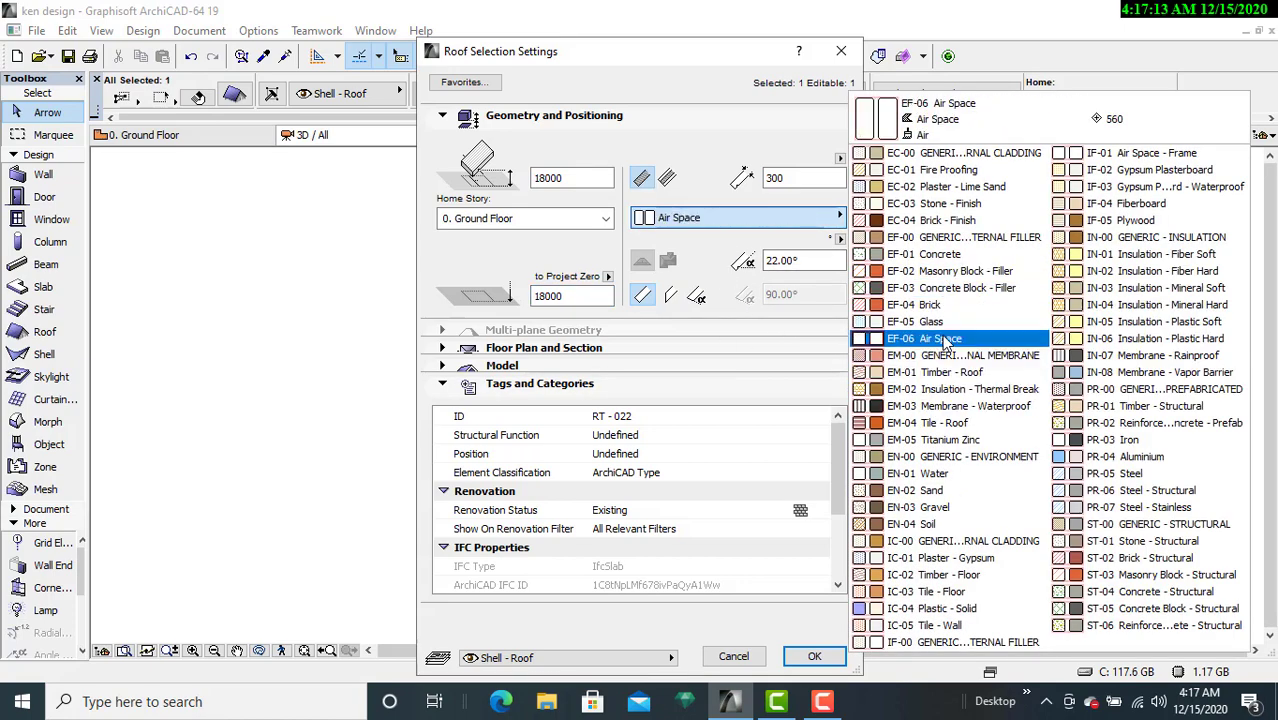
left_click(958, 423)
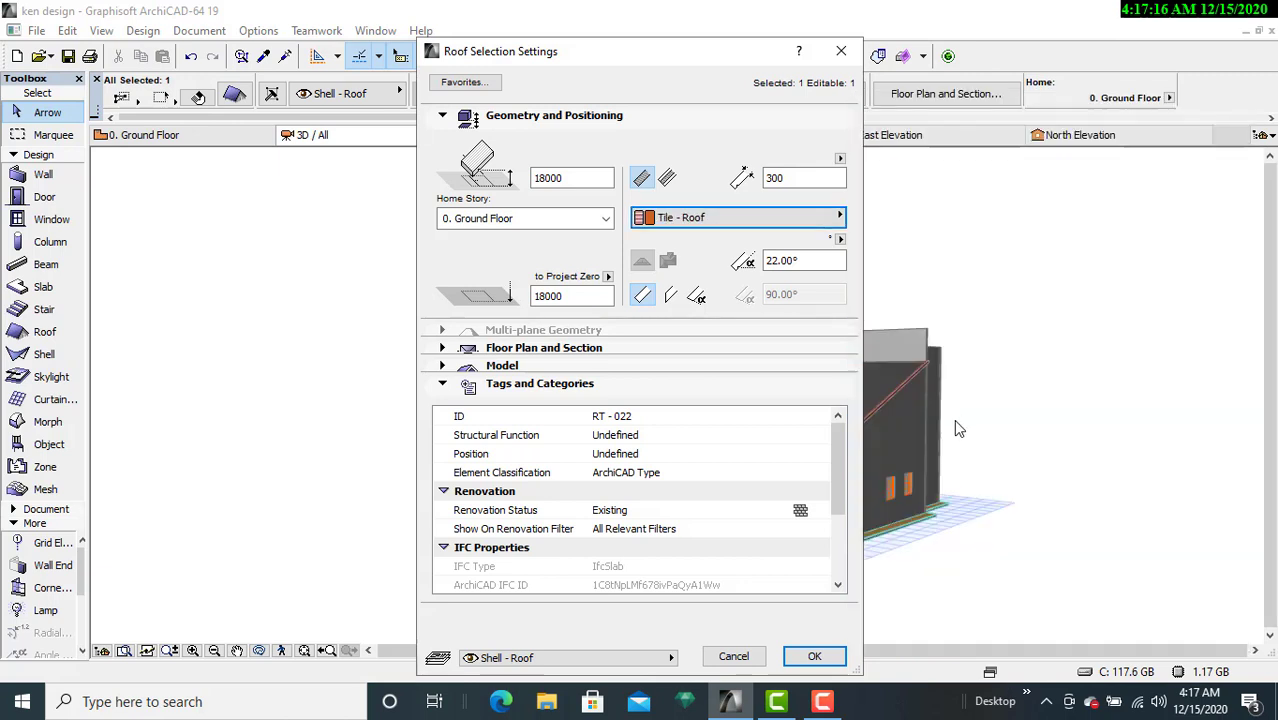
left_click(815, 657)
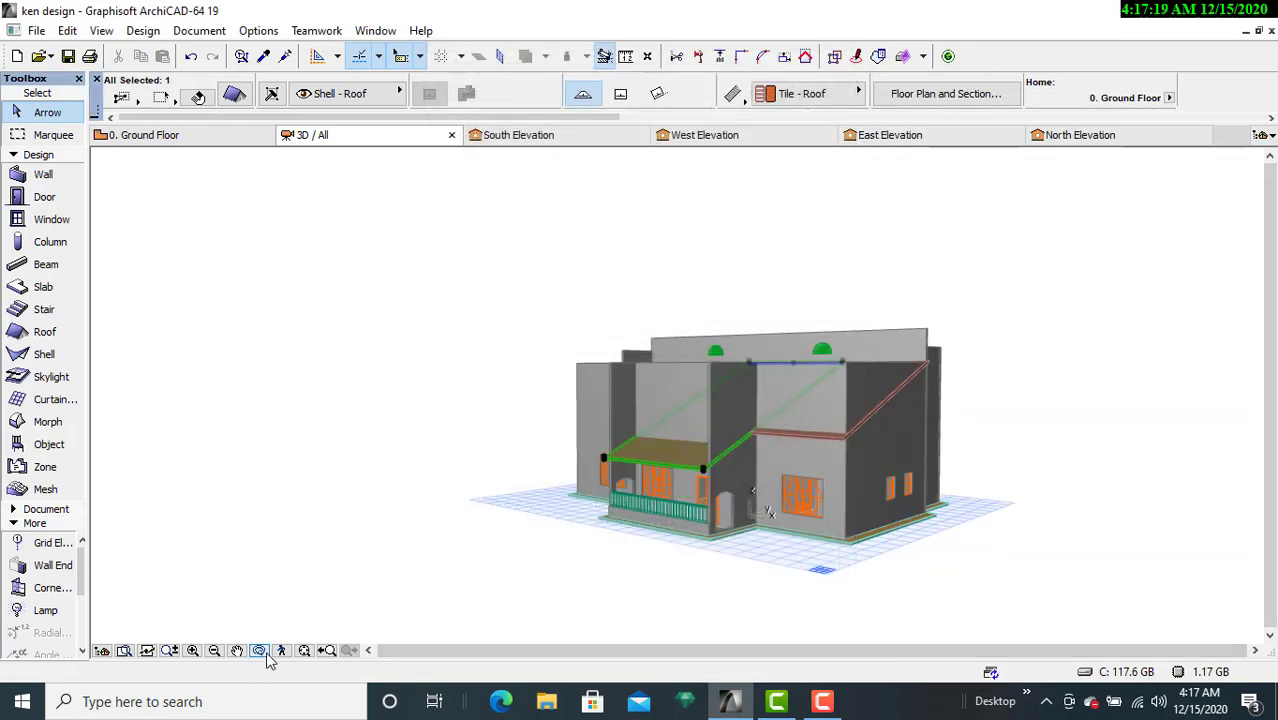
left_click(332, 505)
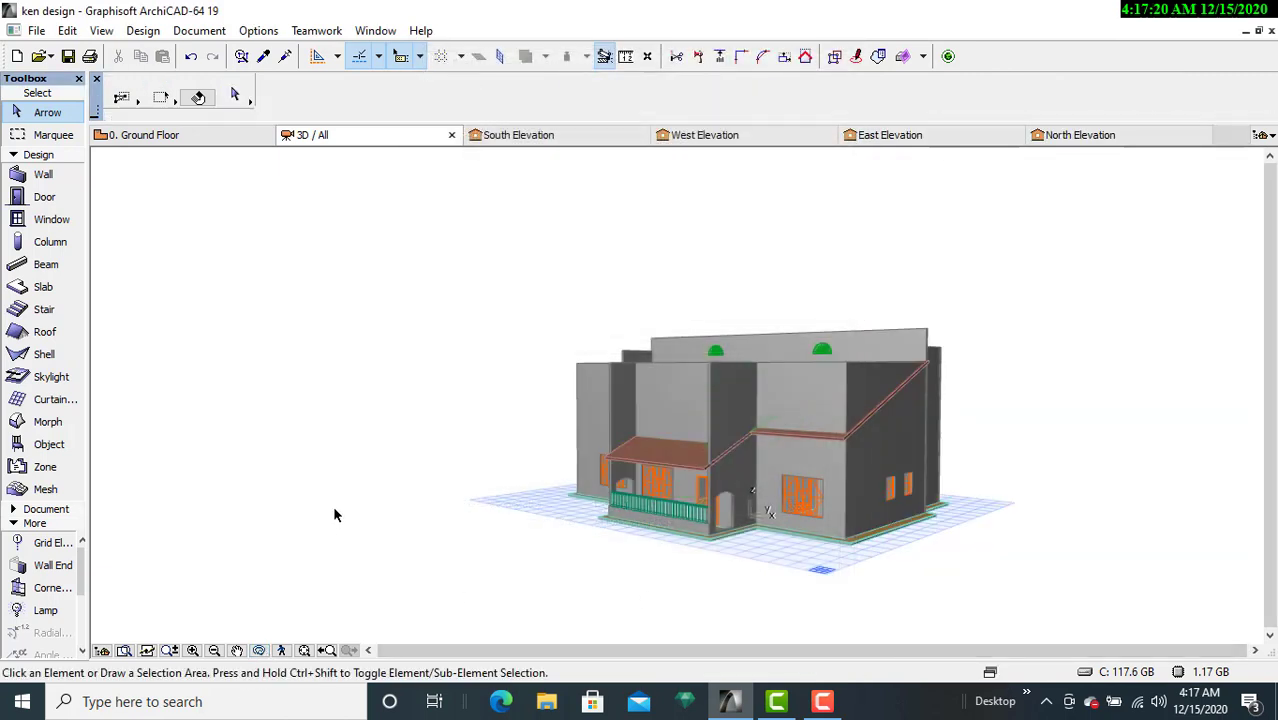
left_click(259, 651)
left_click_drag(345, 516, 388, 621)
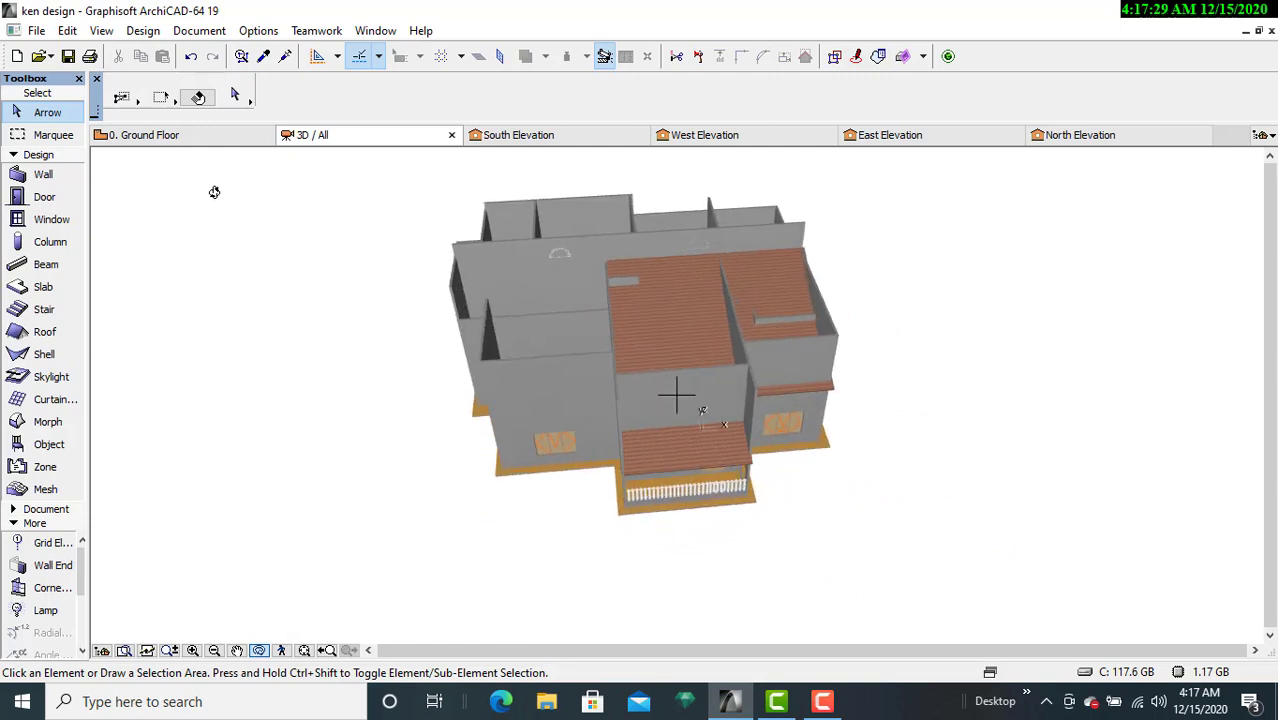
Step: On the ground floor plan, draw a roof pivot line along the west wing's north wall to the central room's west wall, pitch rising northward
left_click(194, 136)
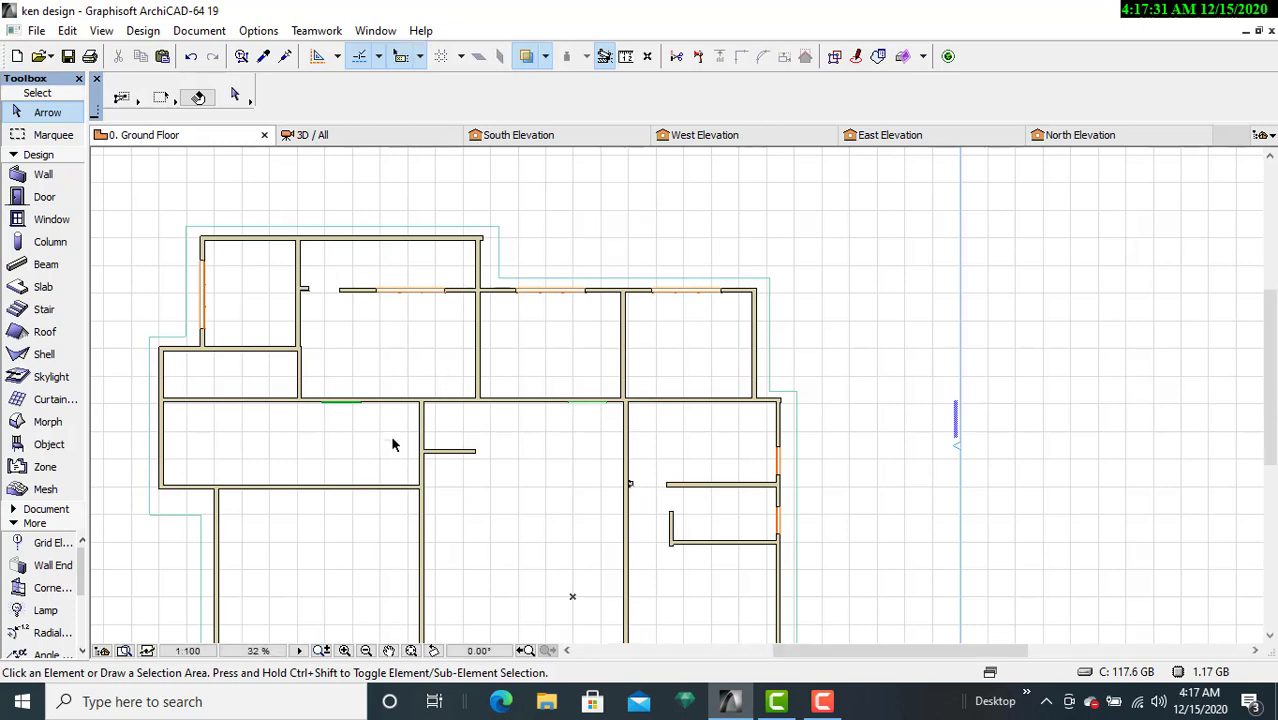
middle_click_drag(275, 500, 725, 325)
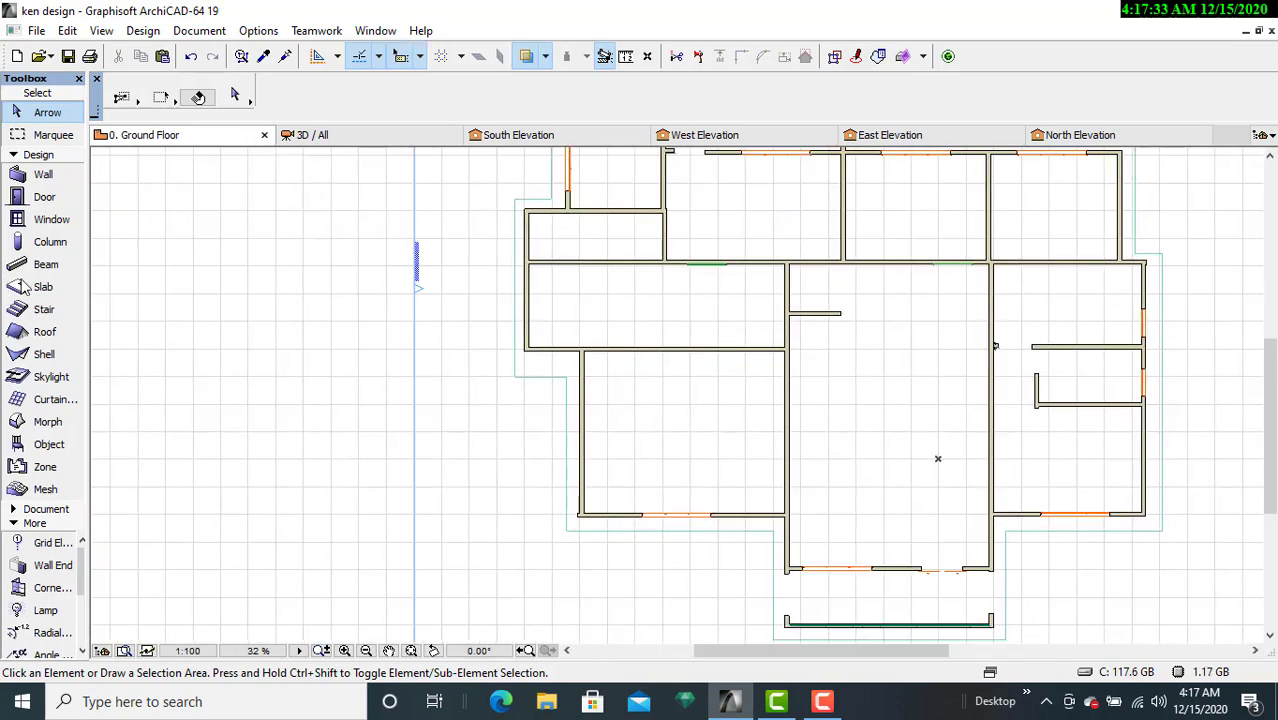
left_click(44, 331)
scroll(490, 295, "up", 2)
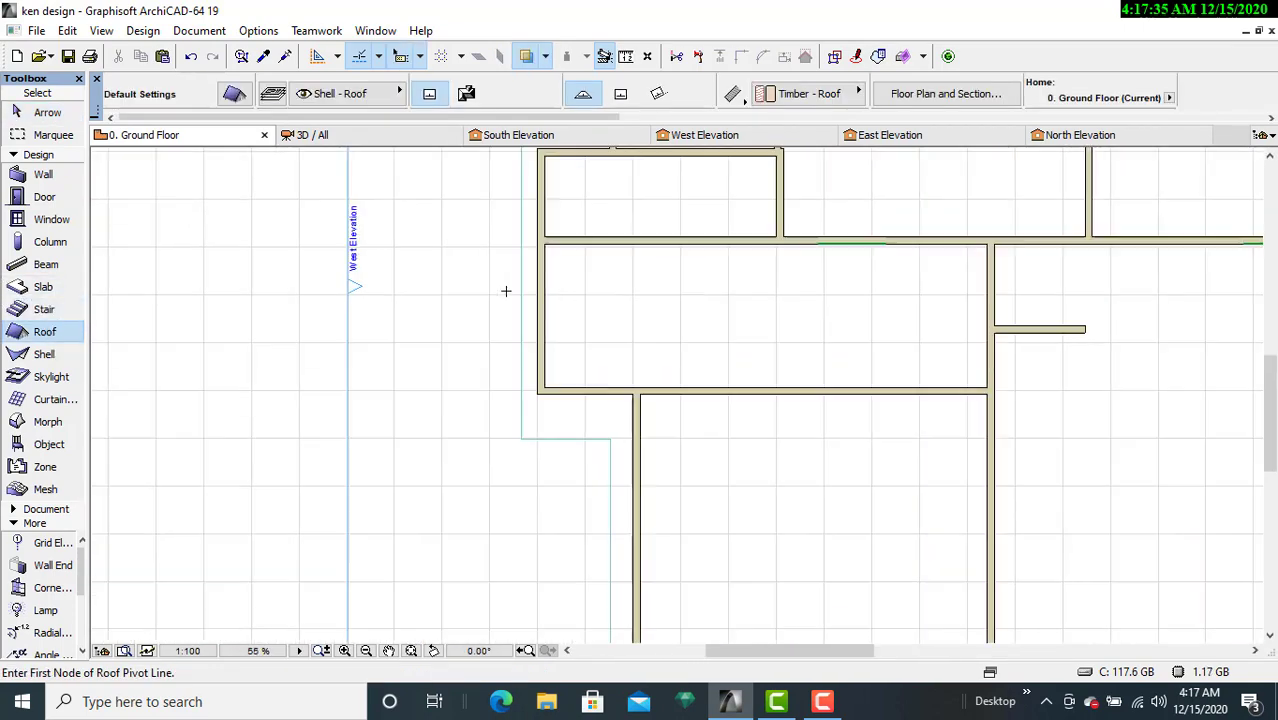
middle_click_drag(505, 289, 293, 290)
scroll(293, 290, "down", 2)
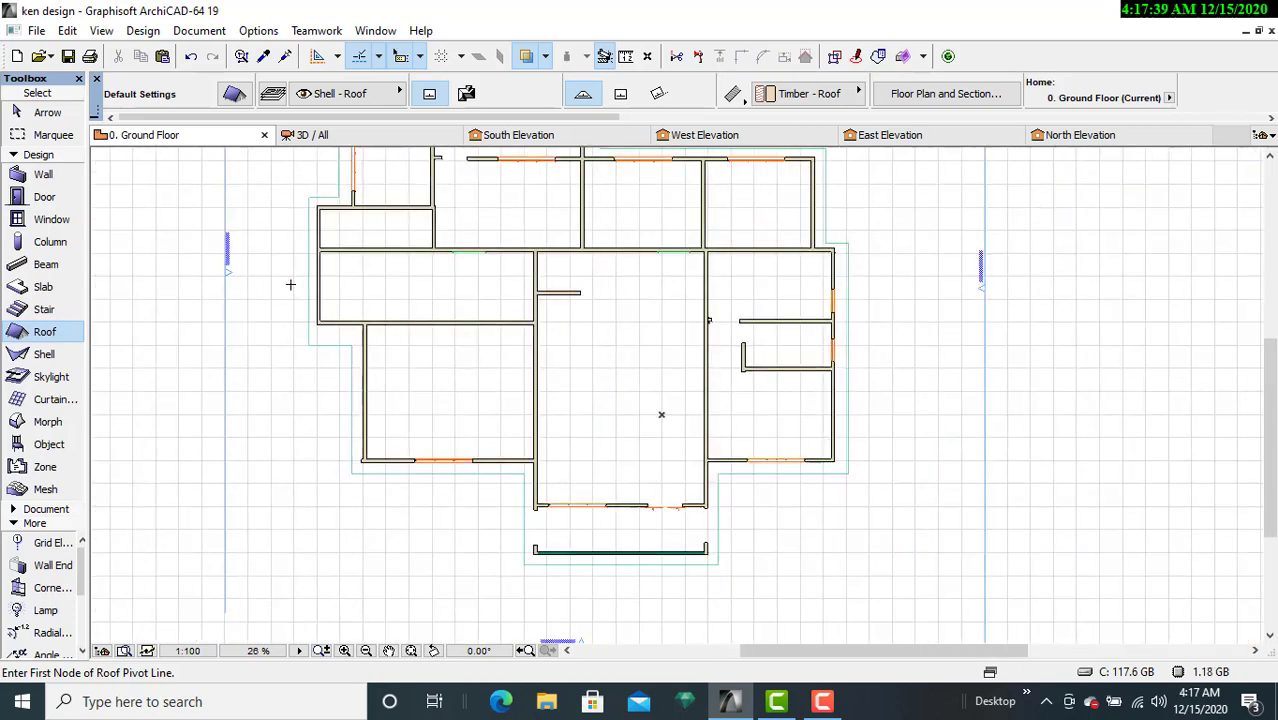
scroll(307, 256, "up", 3)
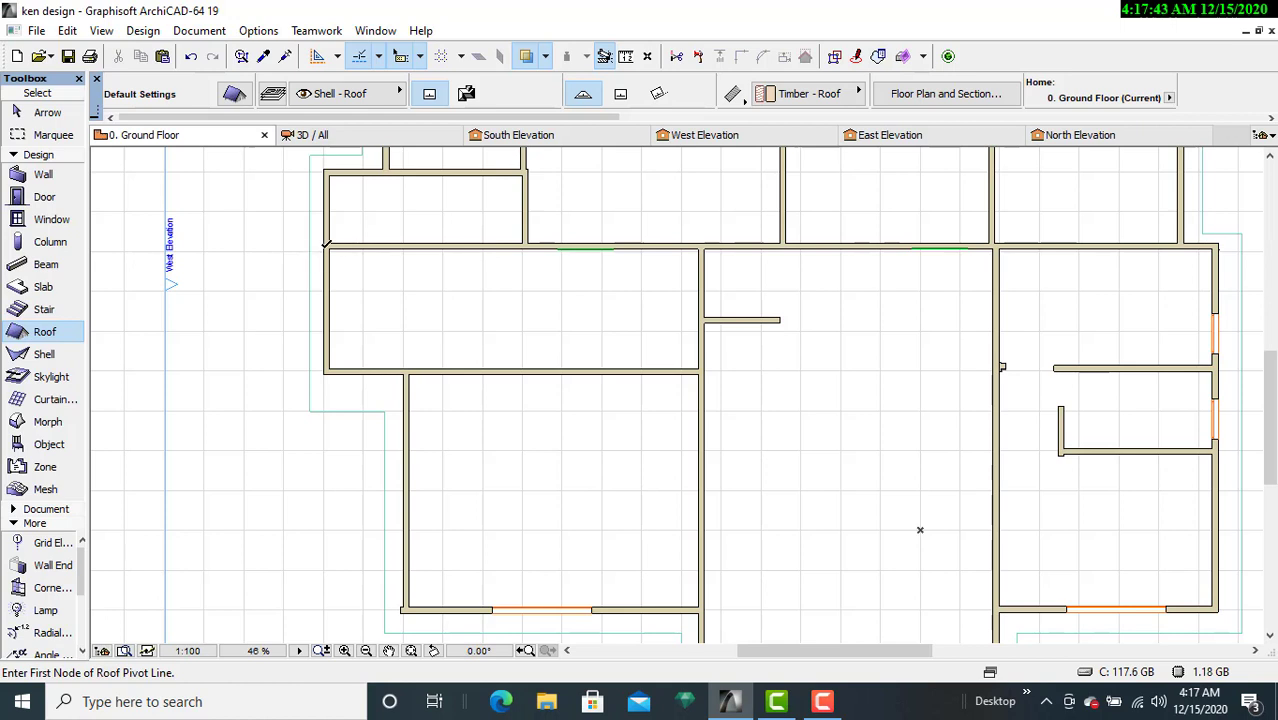
left_click(325, 244)
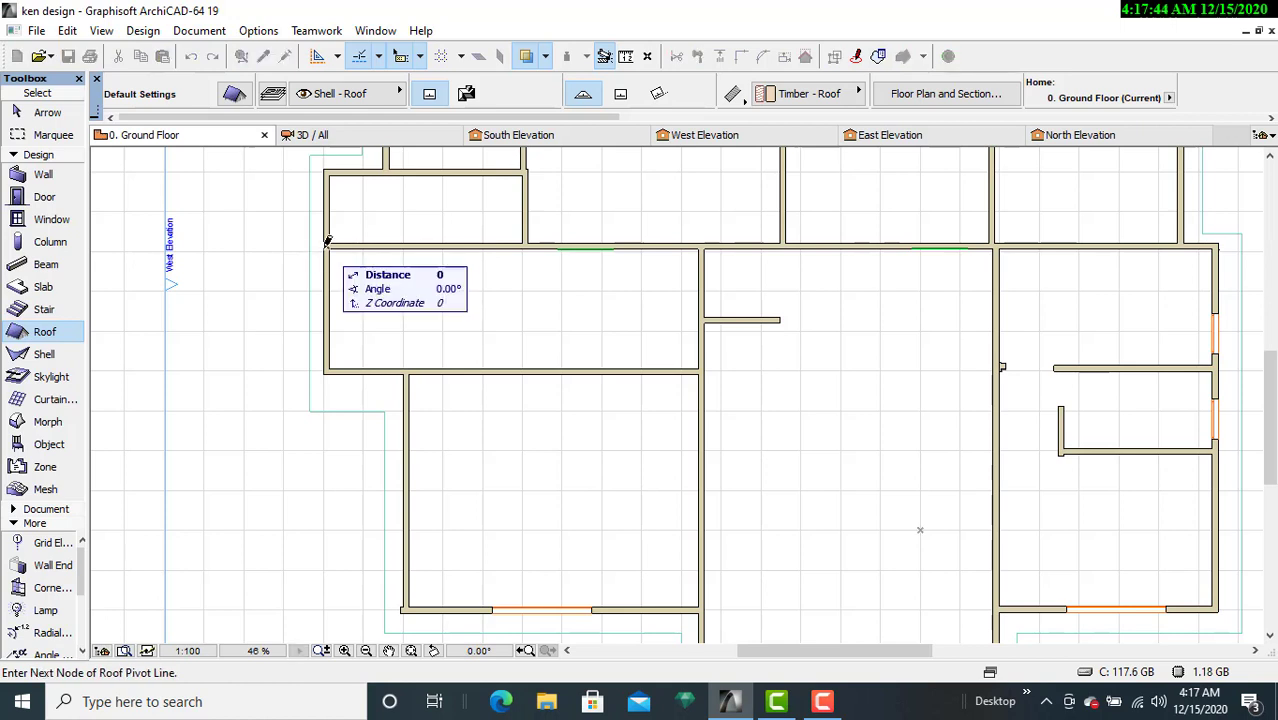
left_click(704, 245)
left_click(551, 195)
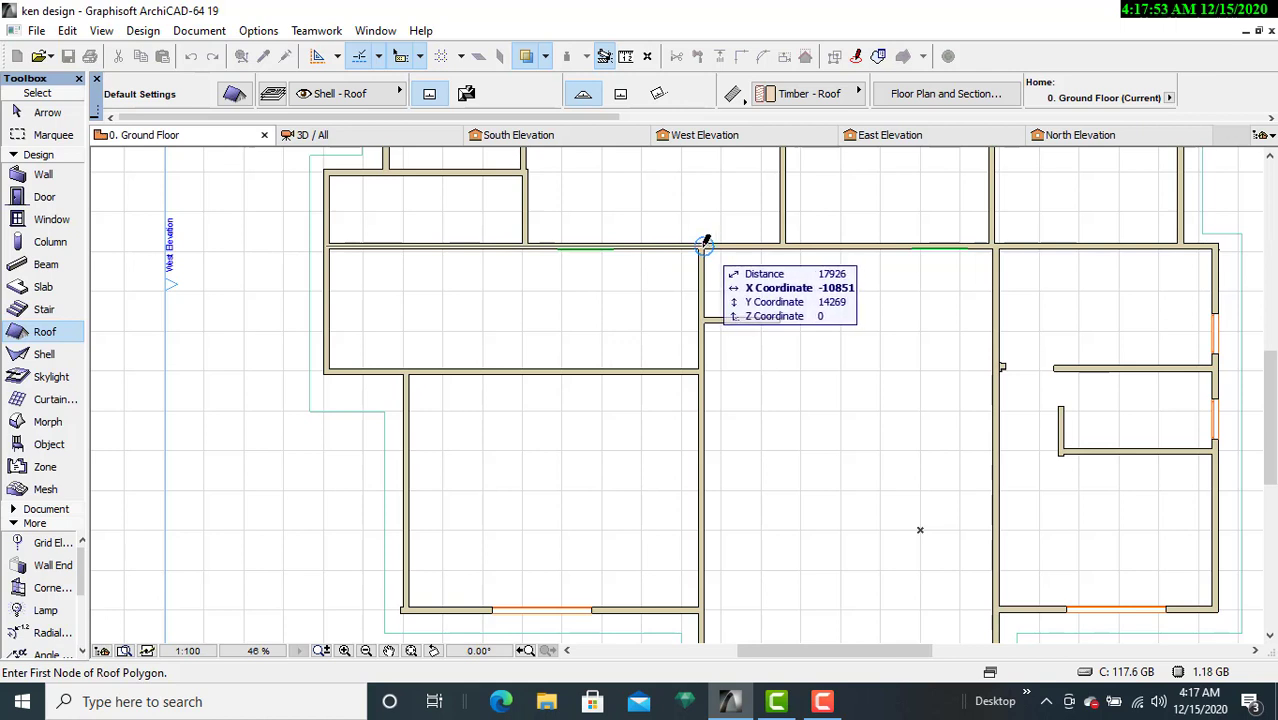
Step: Start the southwest roof outline at the pivot line's east end and run its edge south along the central room's west wall to the eave line
scroll(704, 245, "up", 3)
middle_click_drag(695, 326, 638, 176)
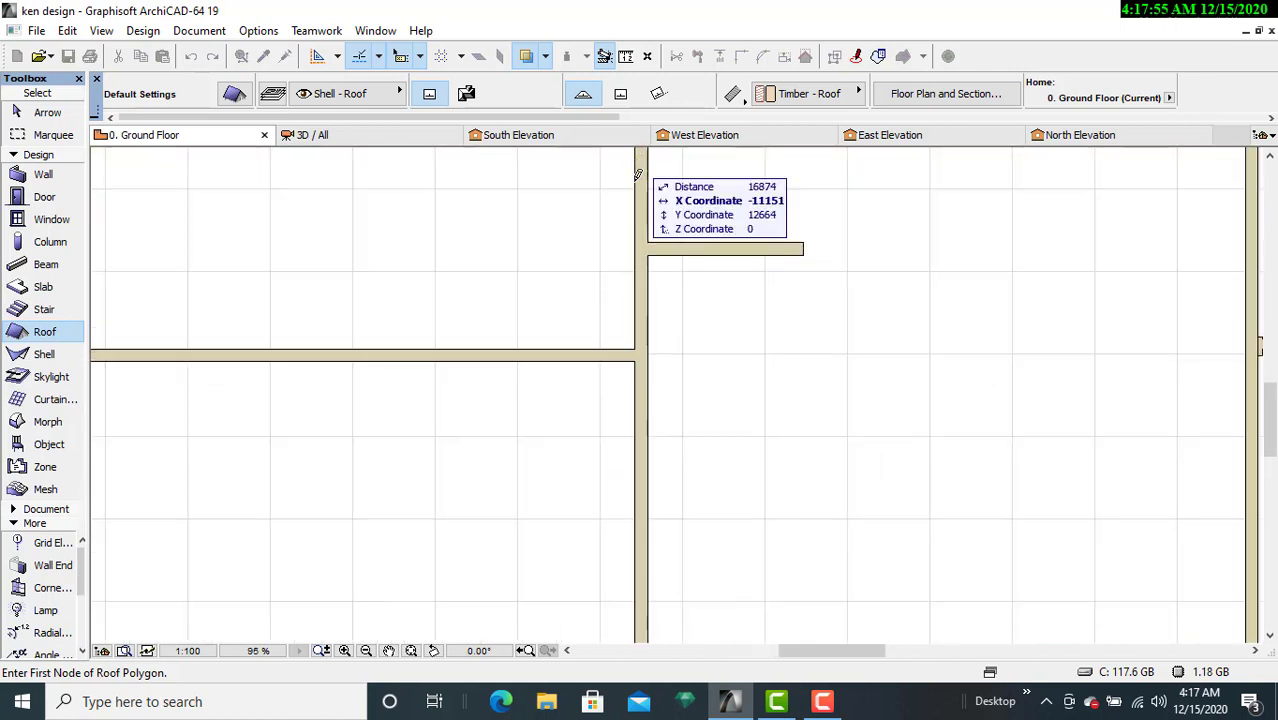
middle_click_drag(638, 258, 638, 469)
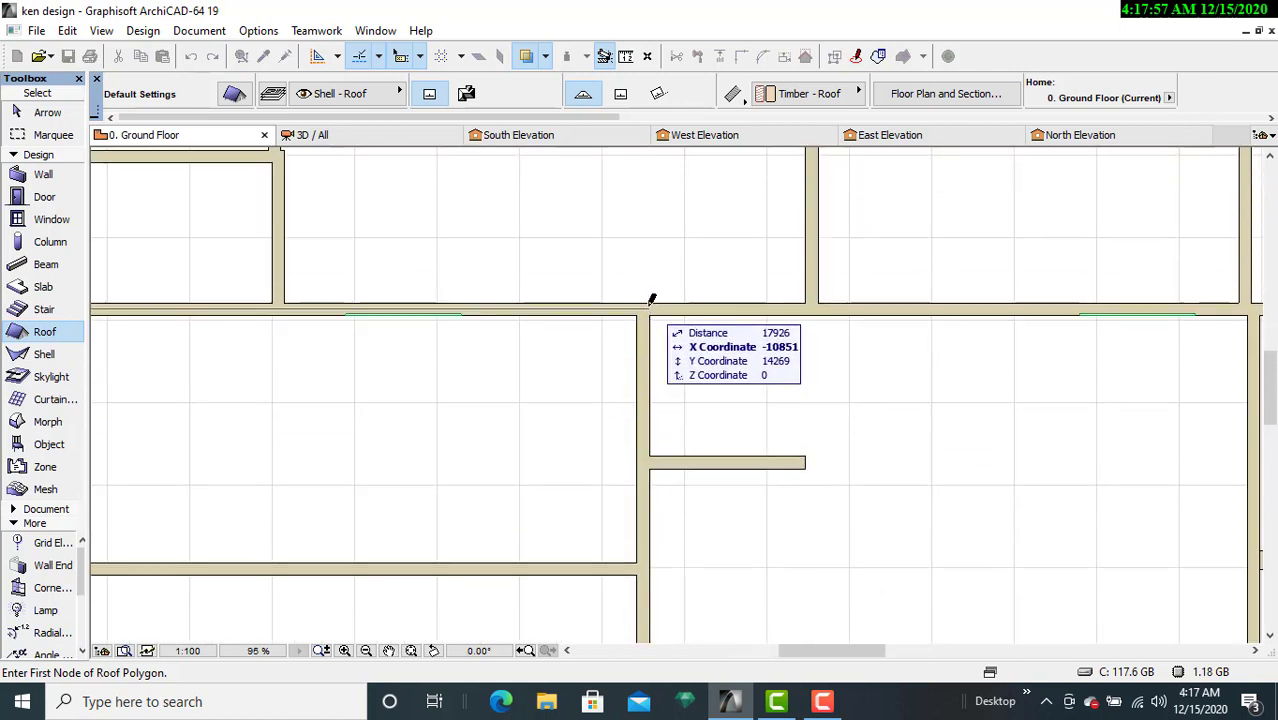
left_click(651, 302)
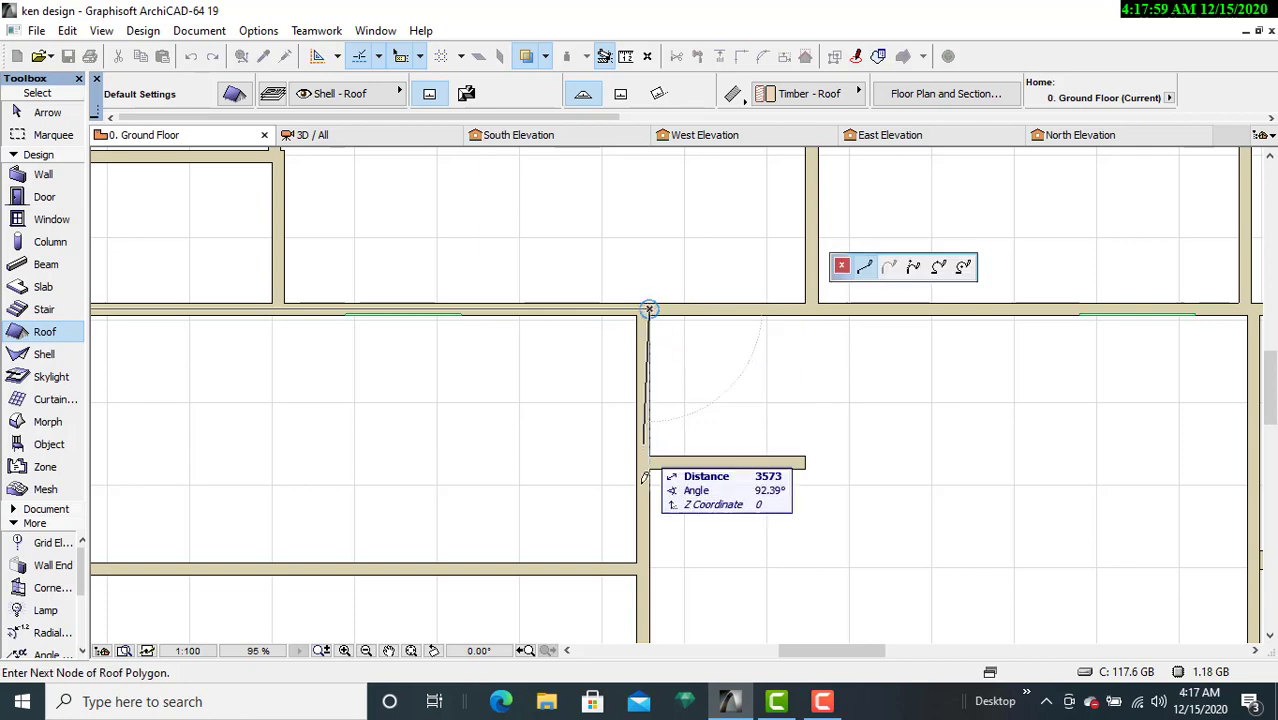
middle_click_drag(655, 403, 681, 120)
middle_click_drag(687, 490, 687, 180)
scroll(690, 395, "down", 6)
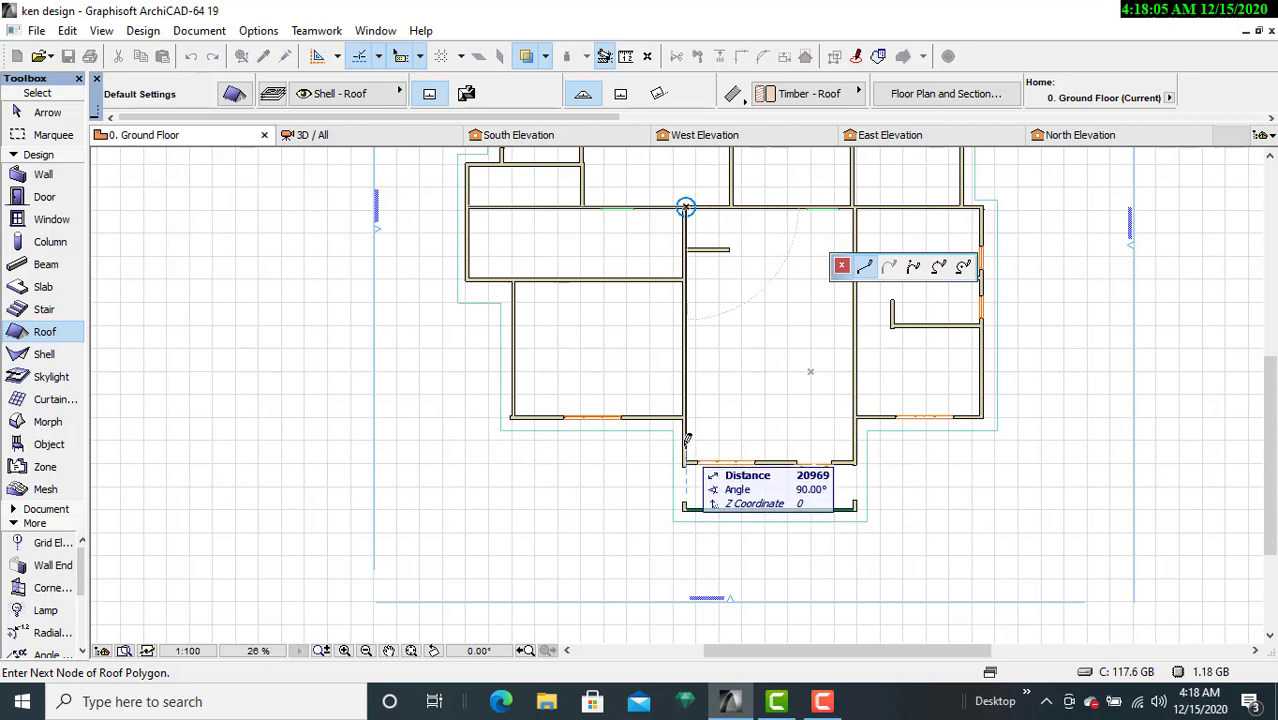
scroll(686, 425, "up", 3)
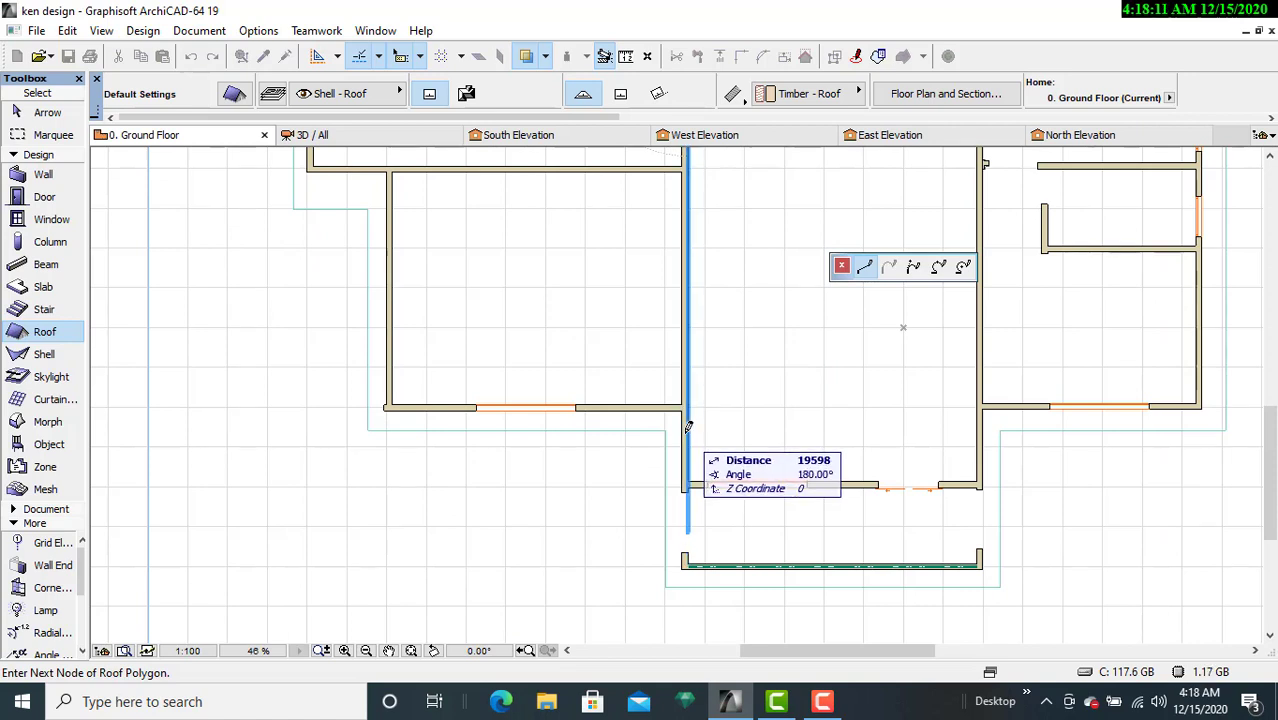
left_click(680, 428)
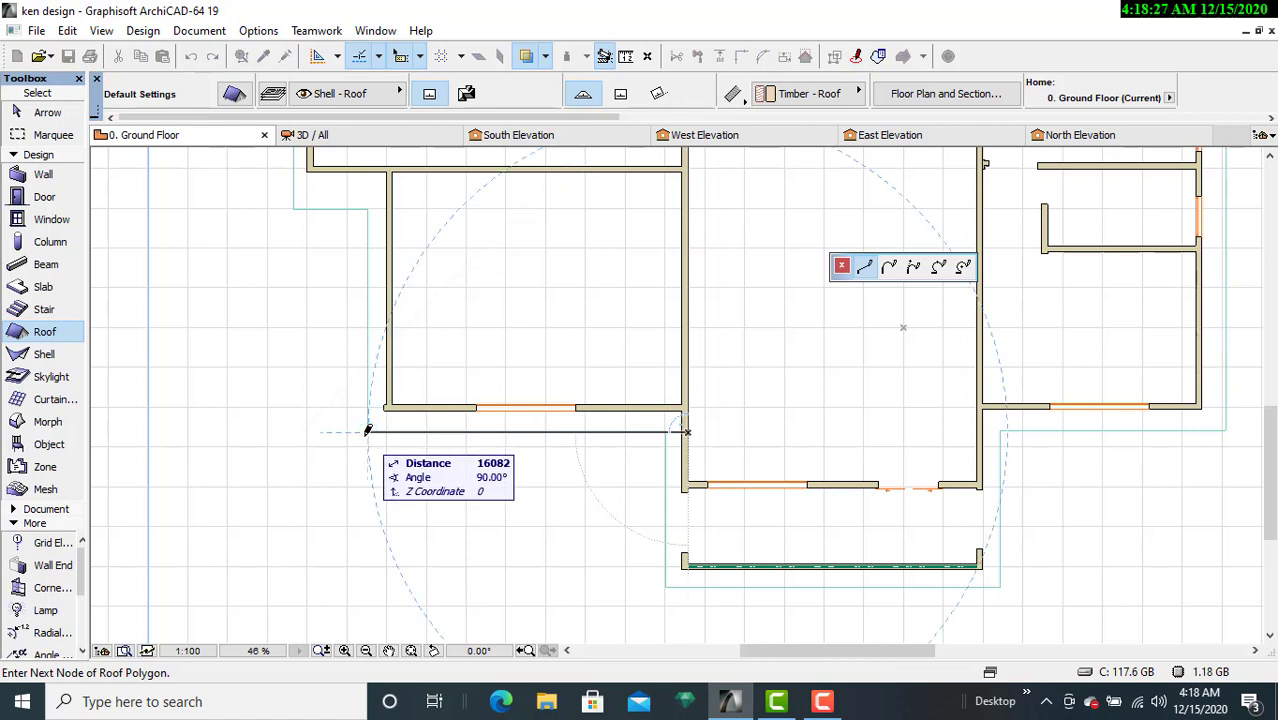
Step: Complete the roof outline around the west wing's eaves, about 16080 west, north, about 3590 west and 7630 north, closing along the pivot line
left_click(365, 431)
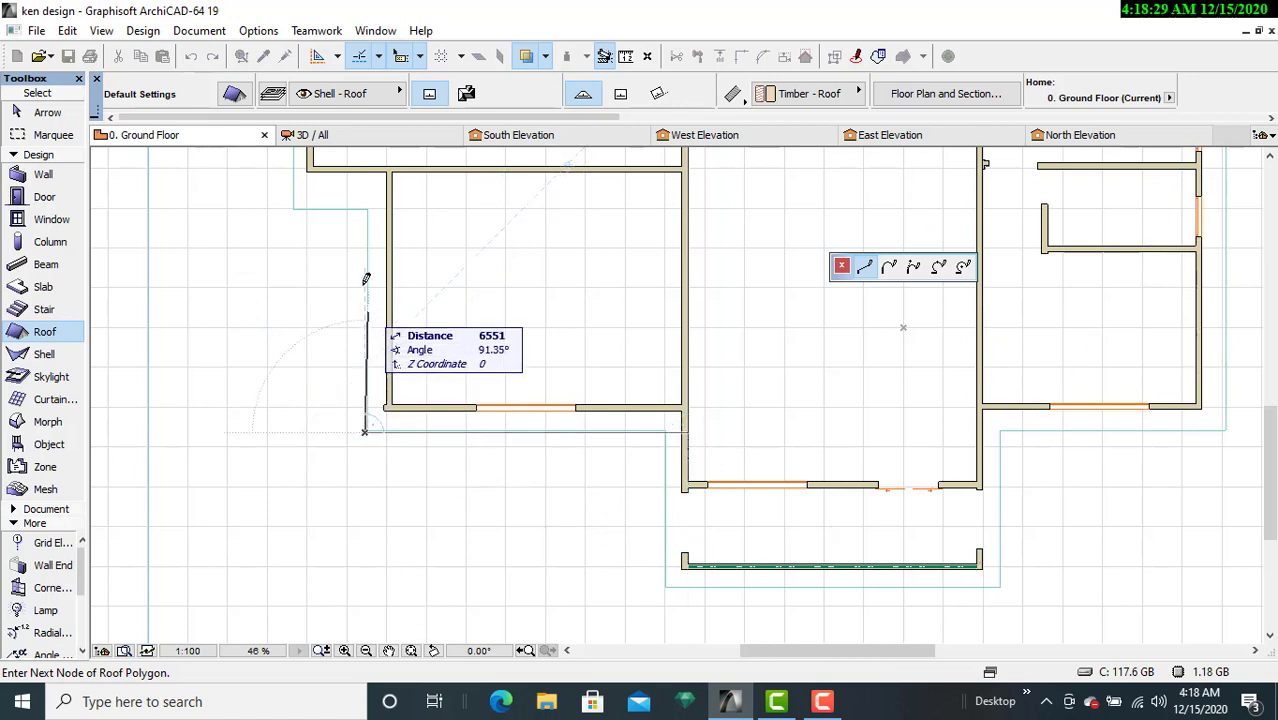
left_click(366, 197)
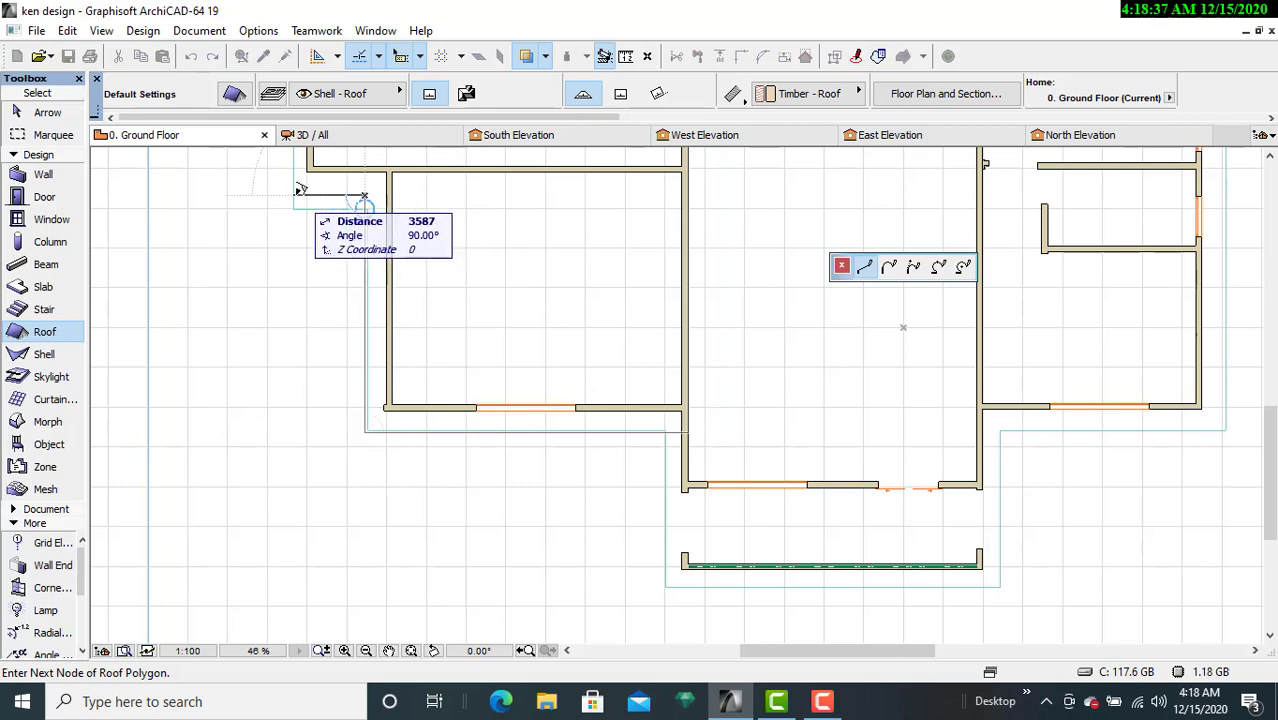
middle_click_drag(301, 189, 306, 404)
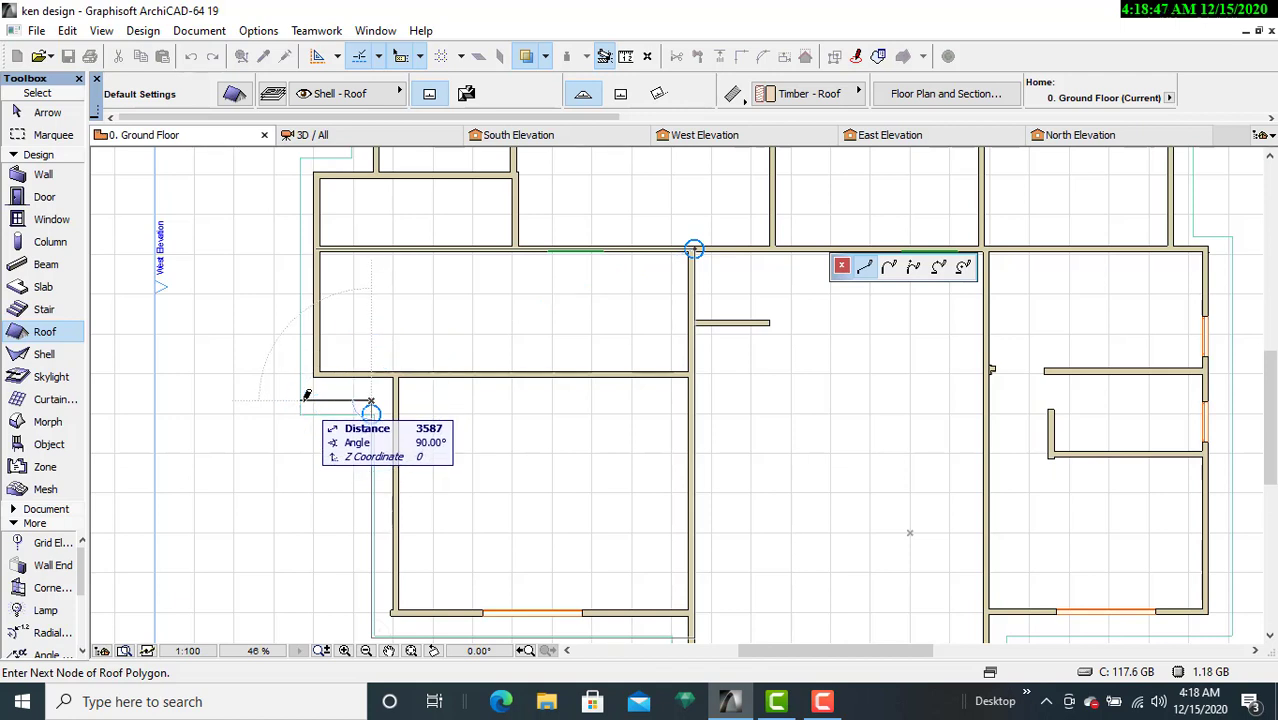
left_click(300, 400)
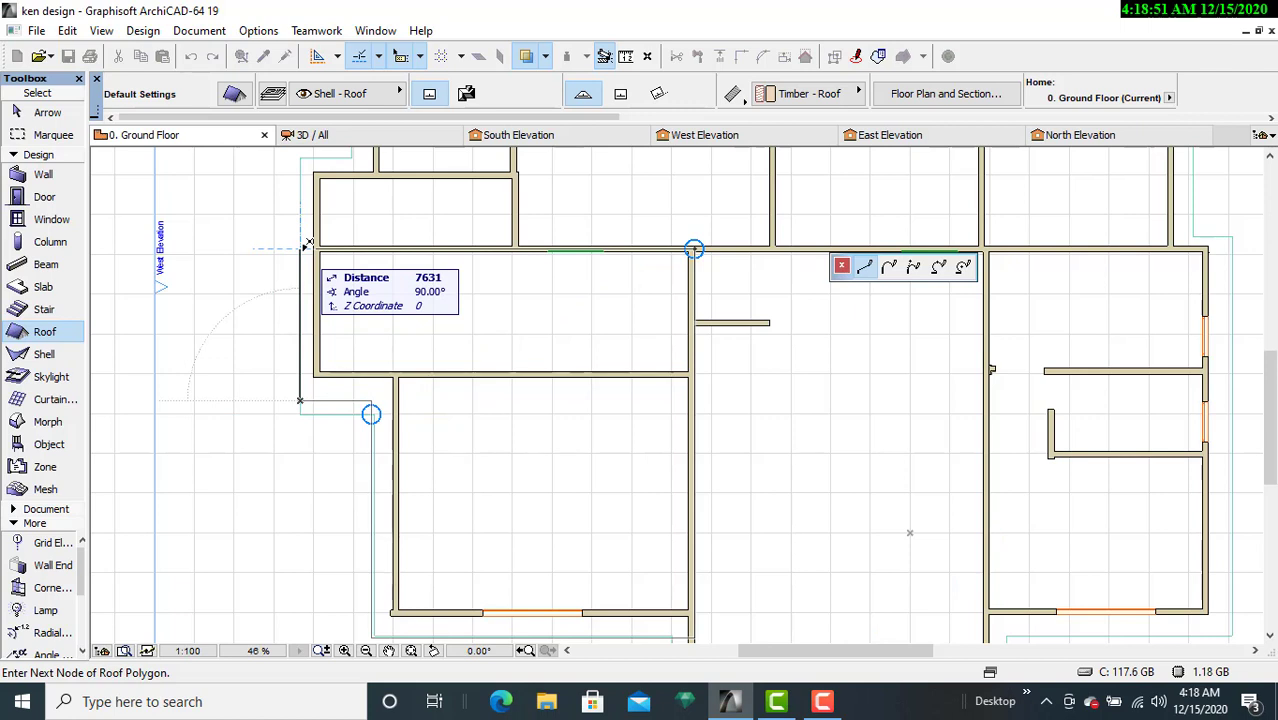
left_click(302, 247)
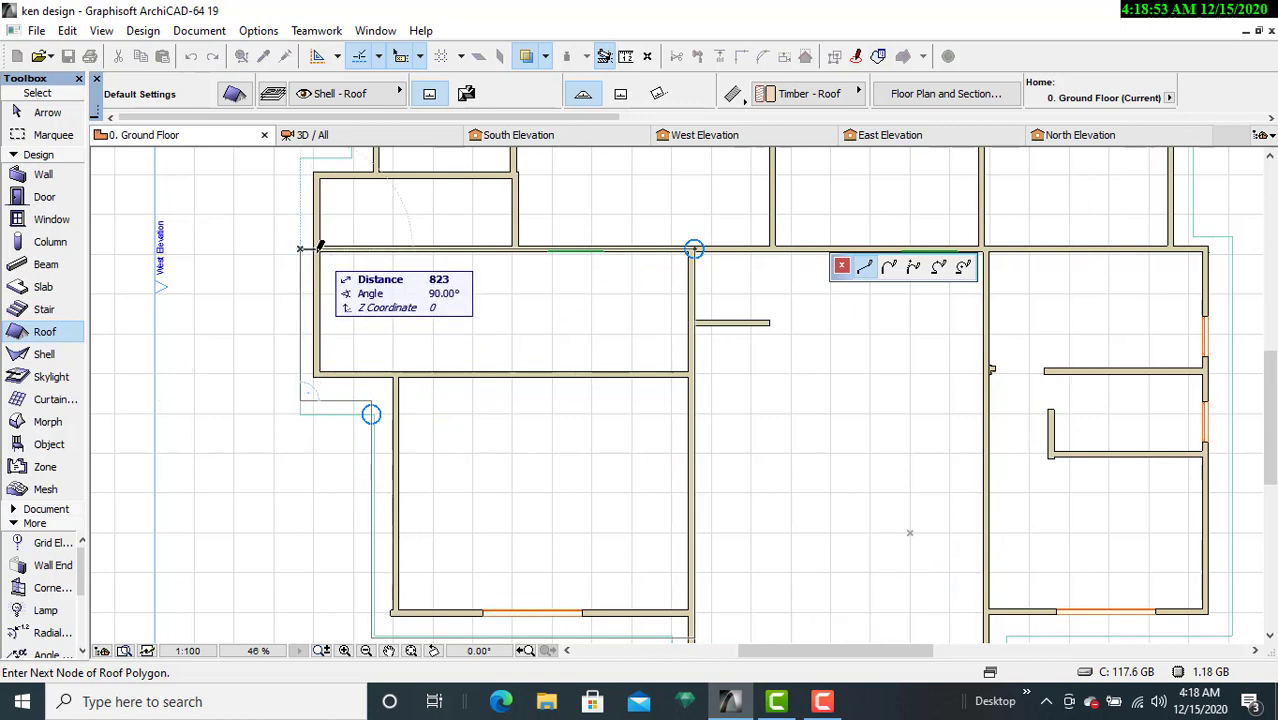
left_click(316, 249)
left_click(317, 247)
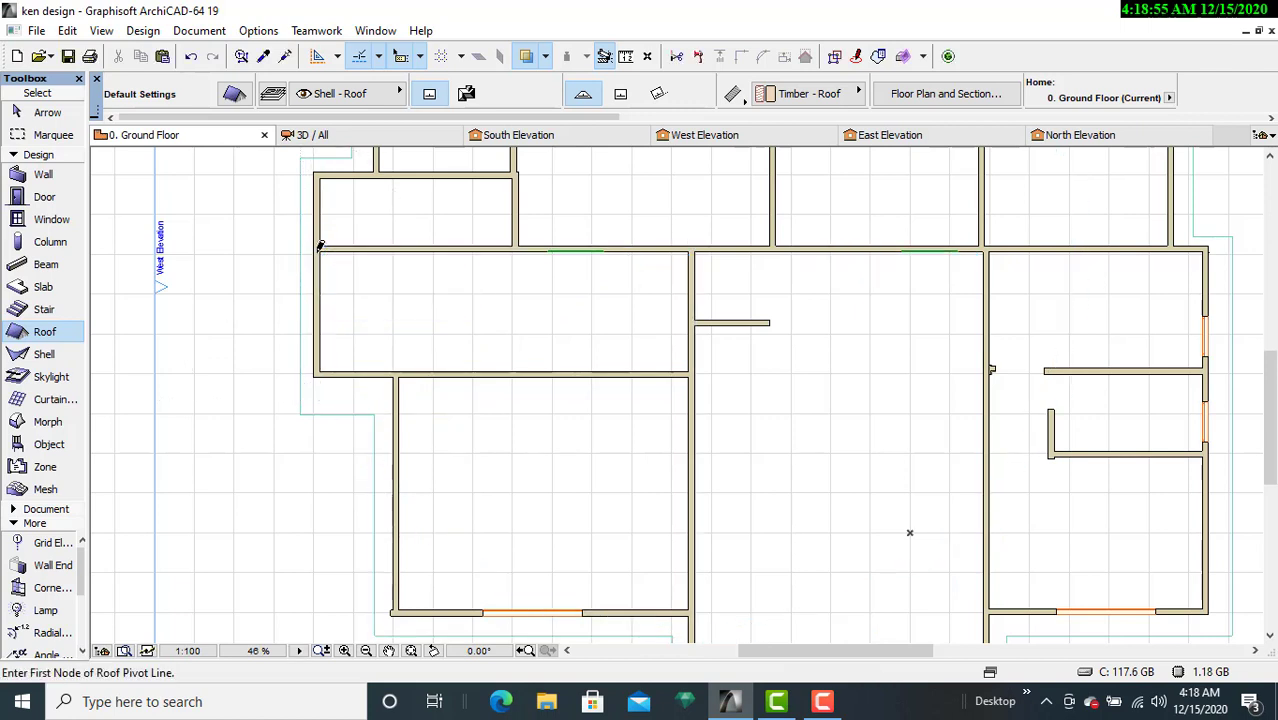
Step: Orbit the 3D model to view the house from the southwest and select the new southwest roof plane
left_click(367, 137)
left_click(259, 650)
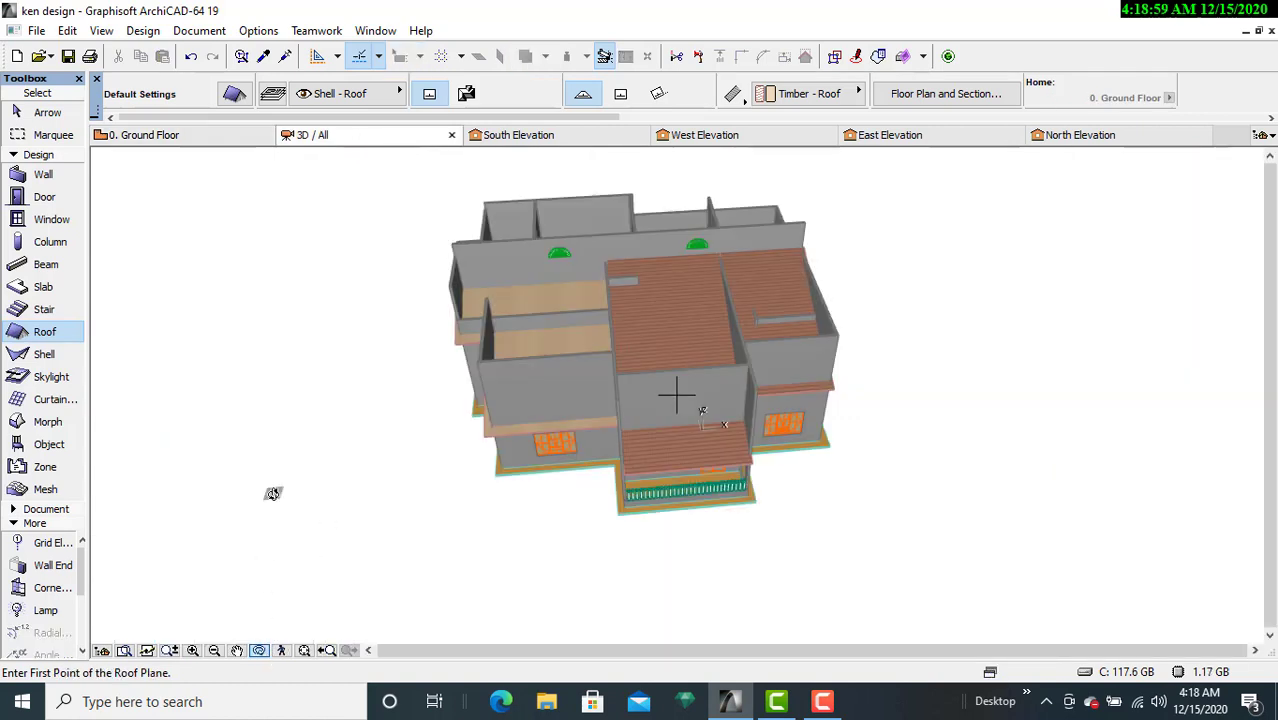
left_click_drag(273, 493, 620, 404)
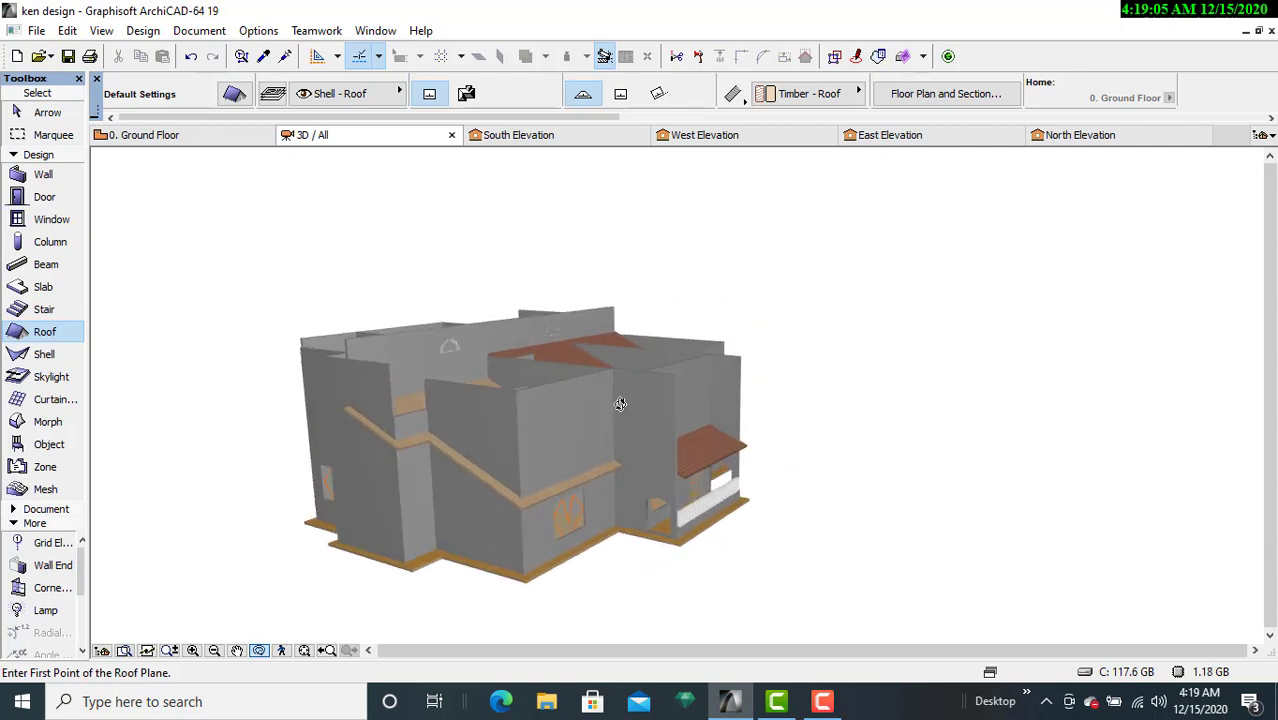
left_click_drag(620, 404, 572, 464)
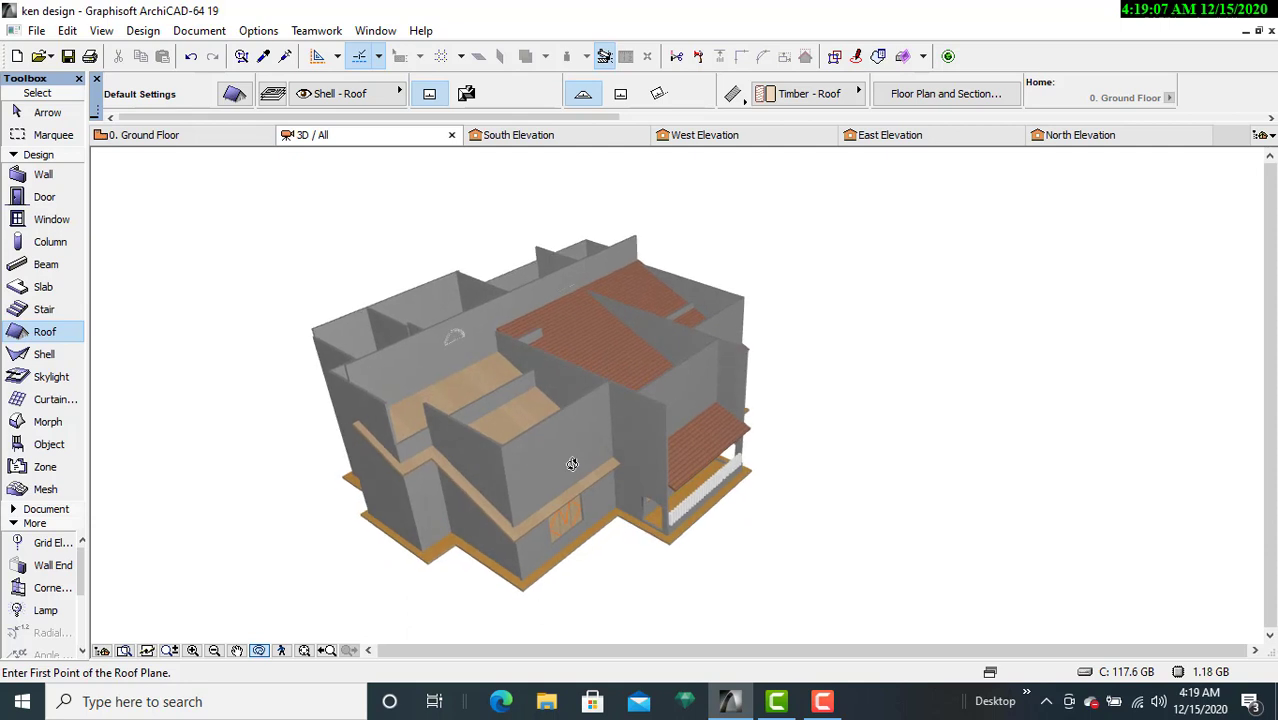
key("Escape")
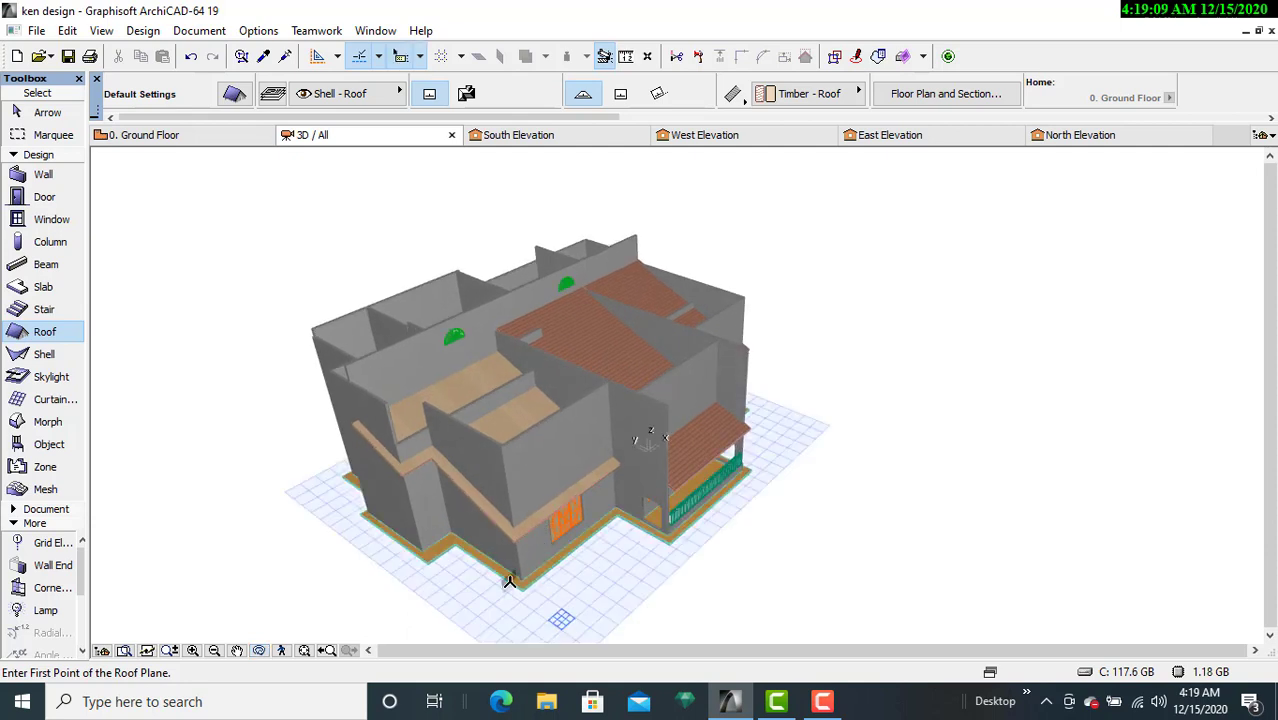
left_click(512, 545)
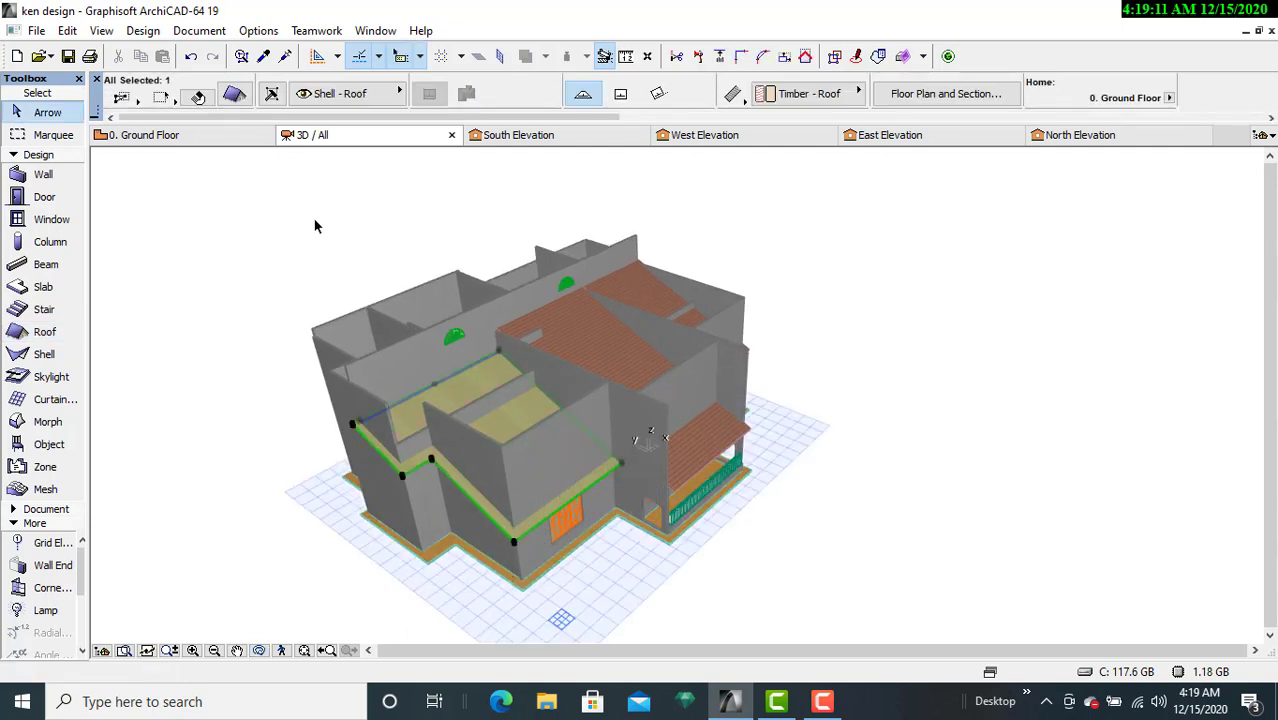
Step: Set the southwest roof plane's pivot line elevation to 18000 and its building material to Tile - Roof
left_click(236, 97)
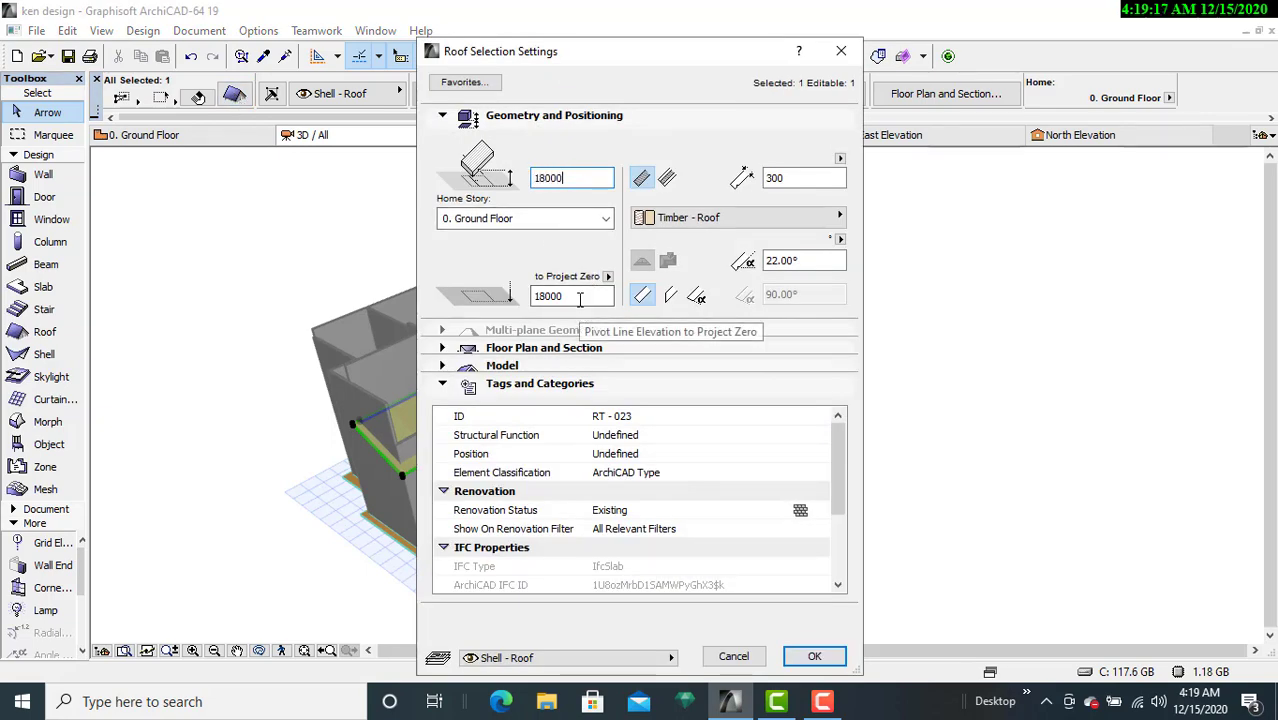
left_click(744, 224)
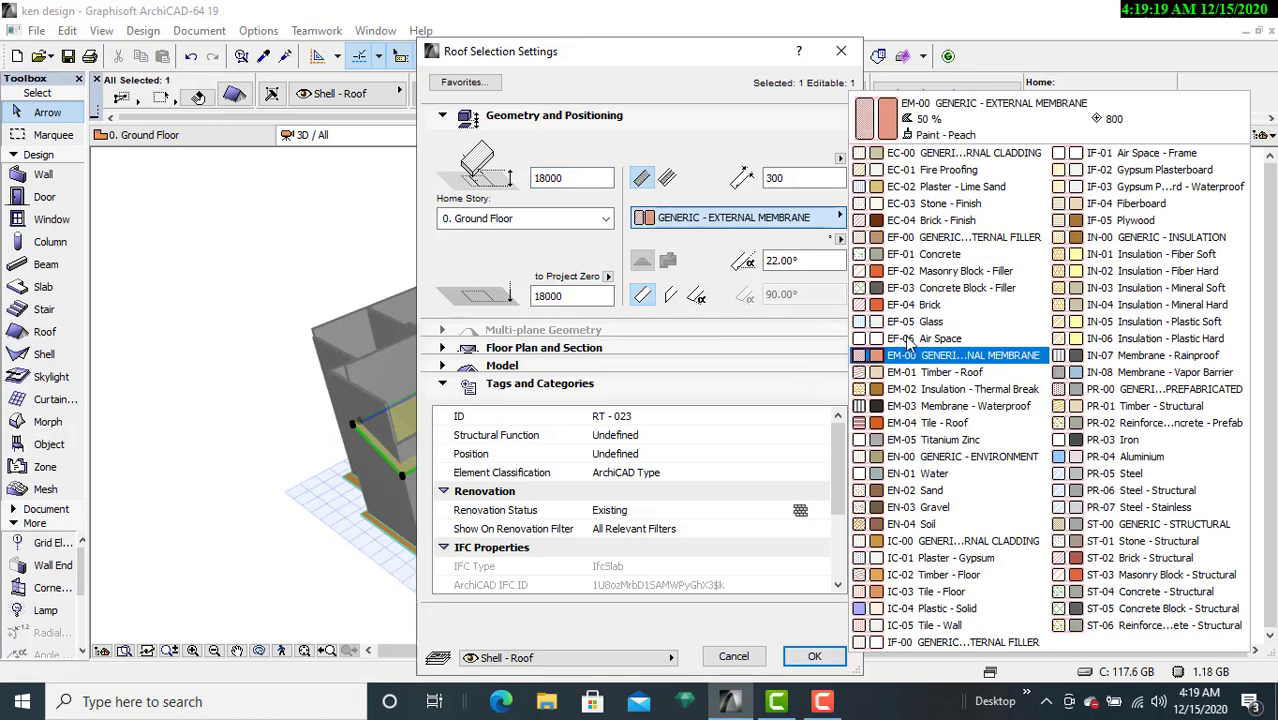
left_click(933, 428)
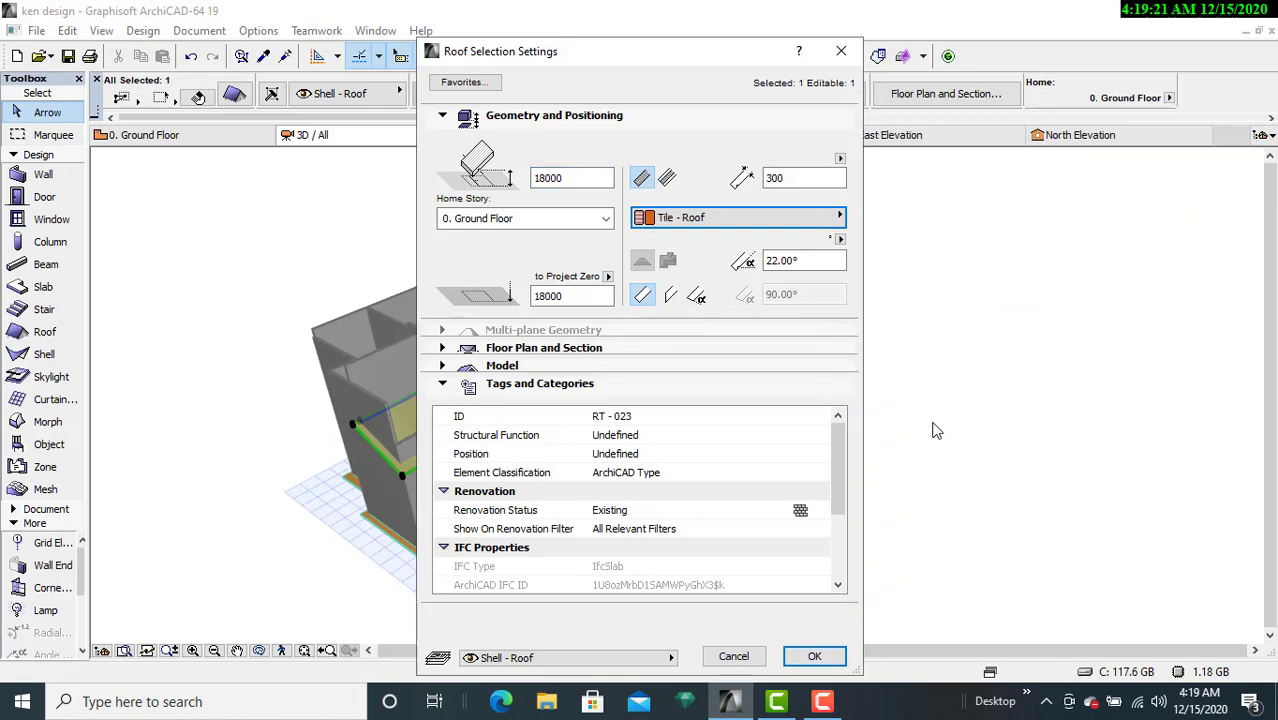
left_click(813, 657)
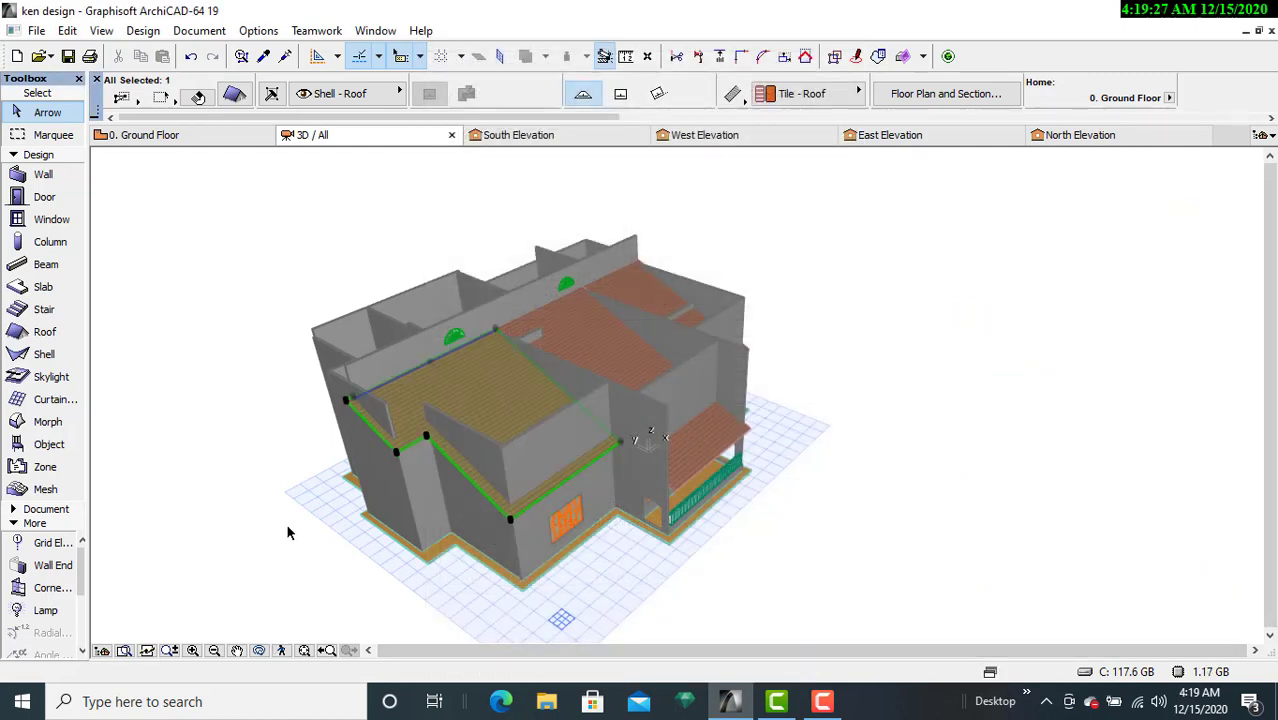
Step: Orbit around the 3D model to examine the tiled roof planes and the unroofed north side of the house
left_click(259, 651)
left_click_drag(240, 514, 270, 515)
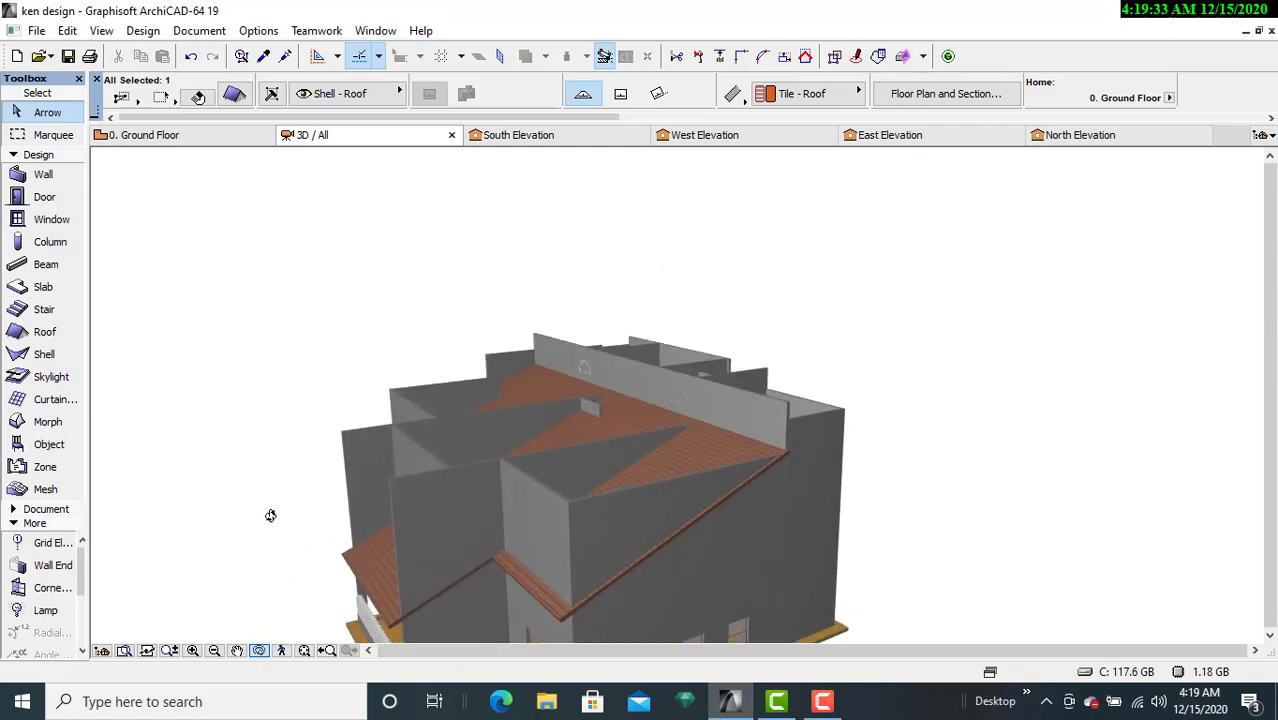
middle_click_drag(682, 466, 690, 460)
scroll(700, 470, "down", 4)
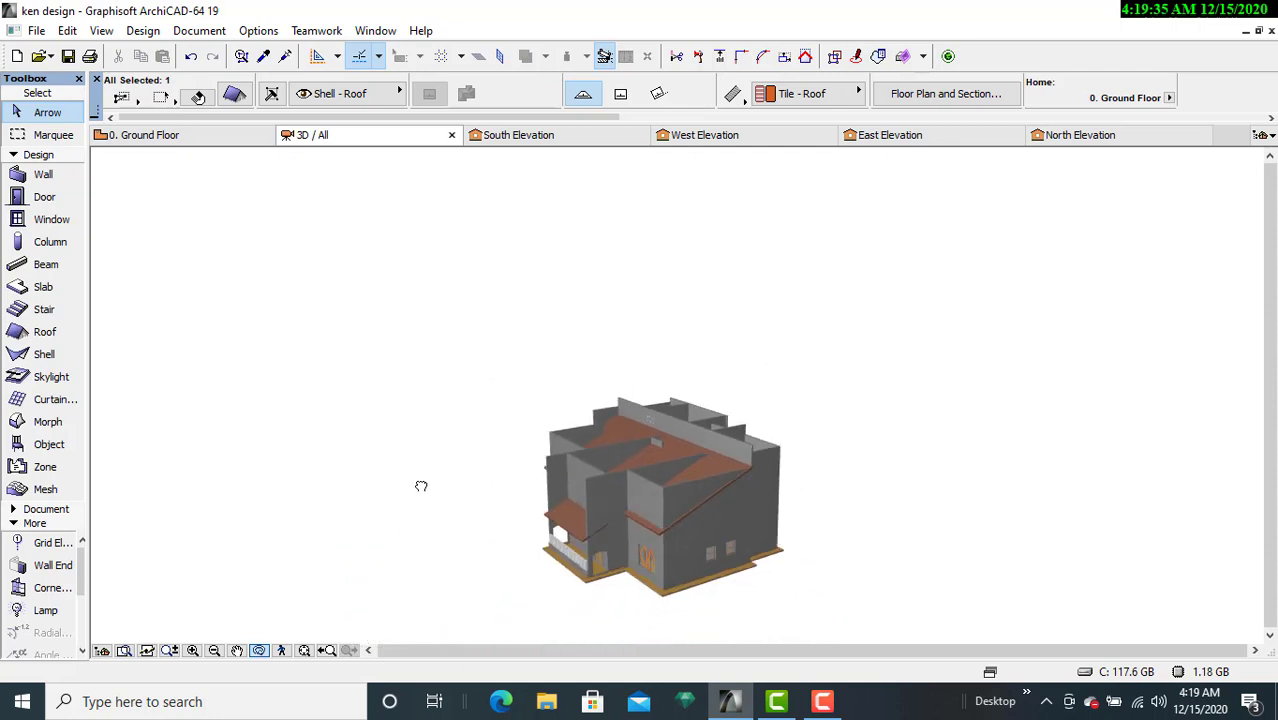
left_click_drag(419, 485, 549, 549)
left_click_drag(665, 511, 339, 524)
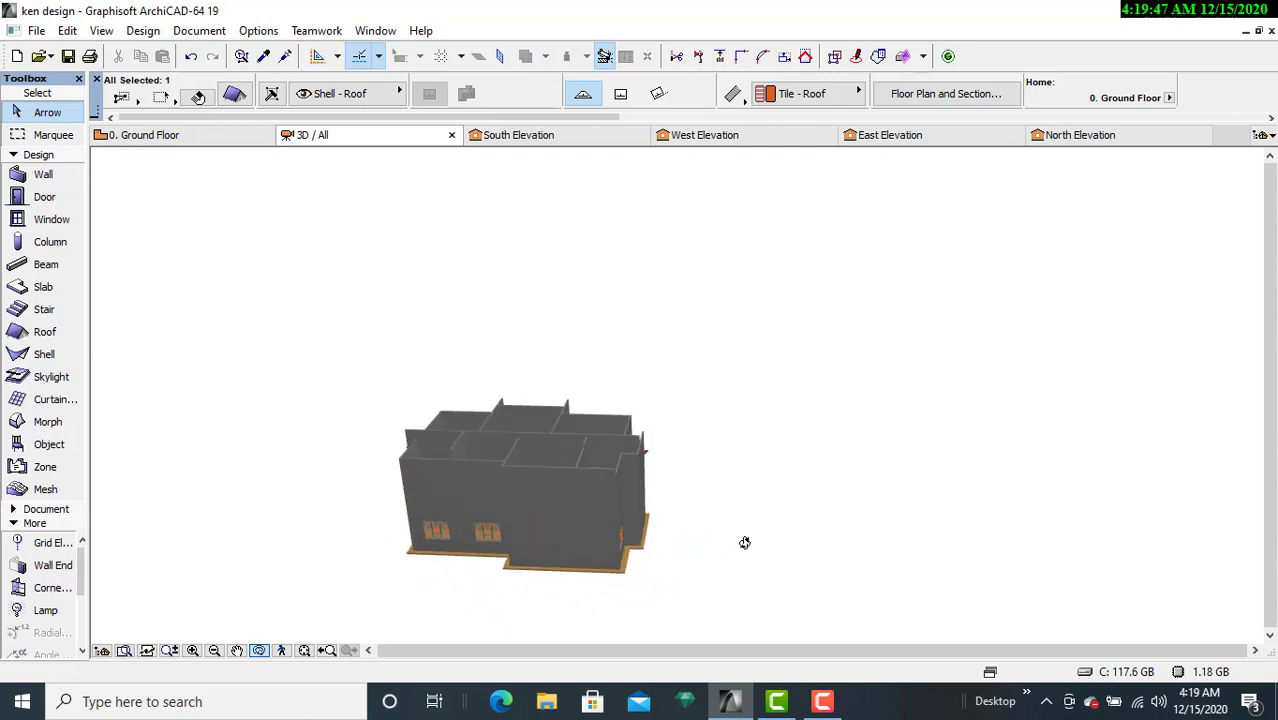
left_click_drag(750, 517, 297, 460)
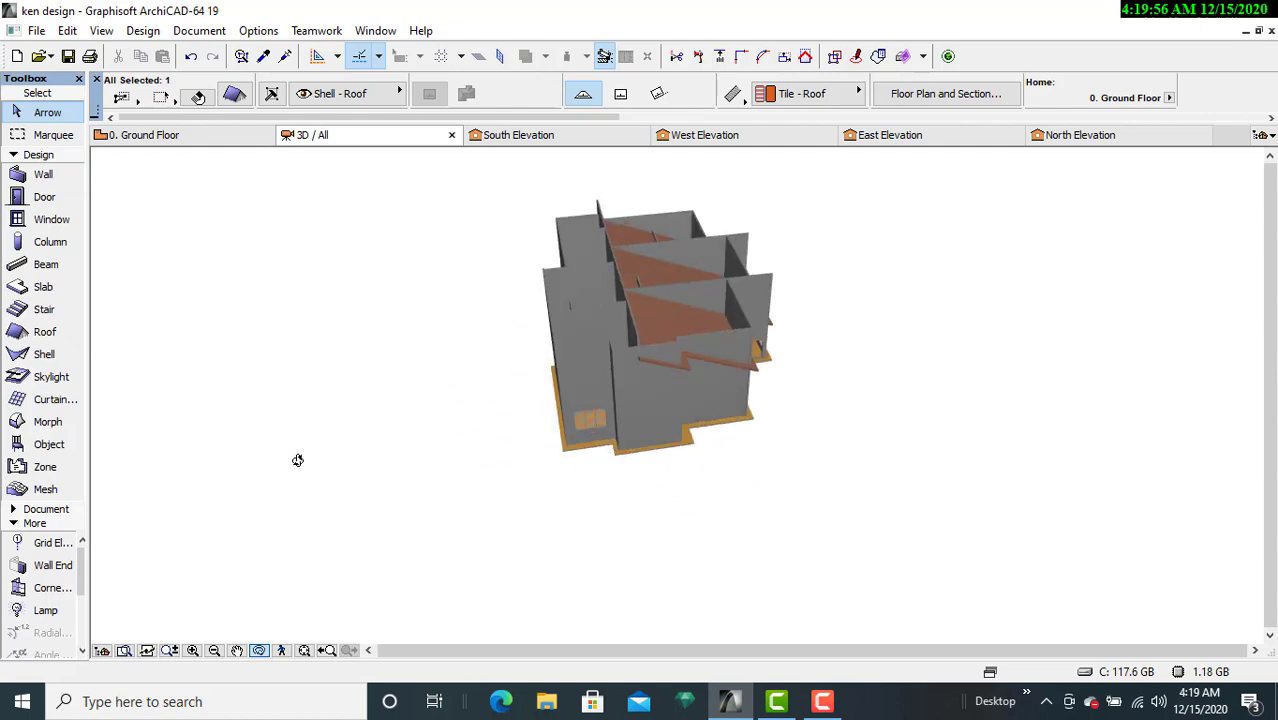
Step: On the ground floor plan, draw a roof pivot line along the main east-west wall from the west outer wall to the east end, pitch rising southward
left_click(180, 137)
scroll(812, 426, "down", 5)
scroll(807, 439, "up", 2)
middle_click_drag(808, 442, 753, 469)
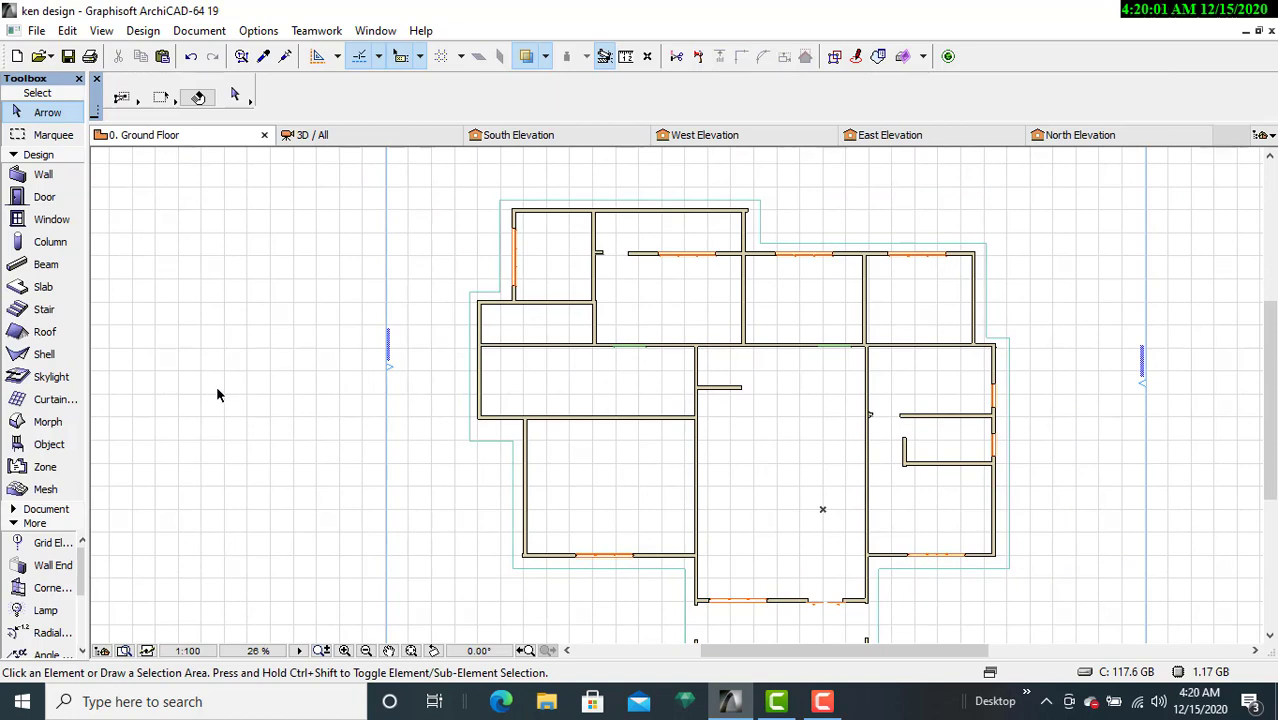
left_click(42, 336)
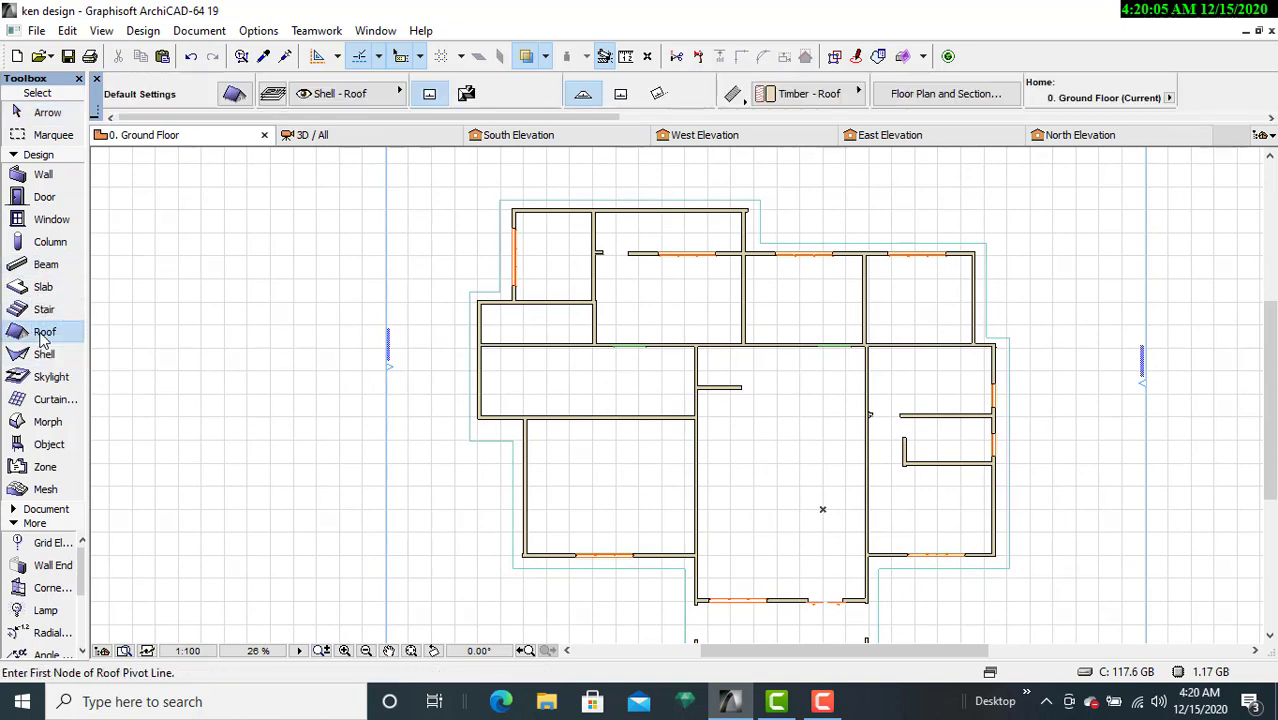
scroll(448, 393, "up", 2)
middle_click_drag(459, 365, 439, 453)
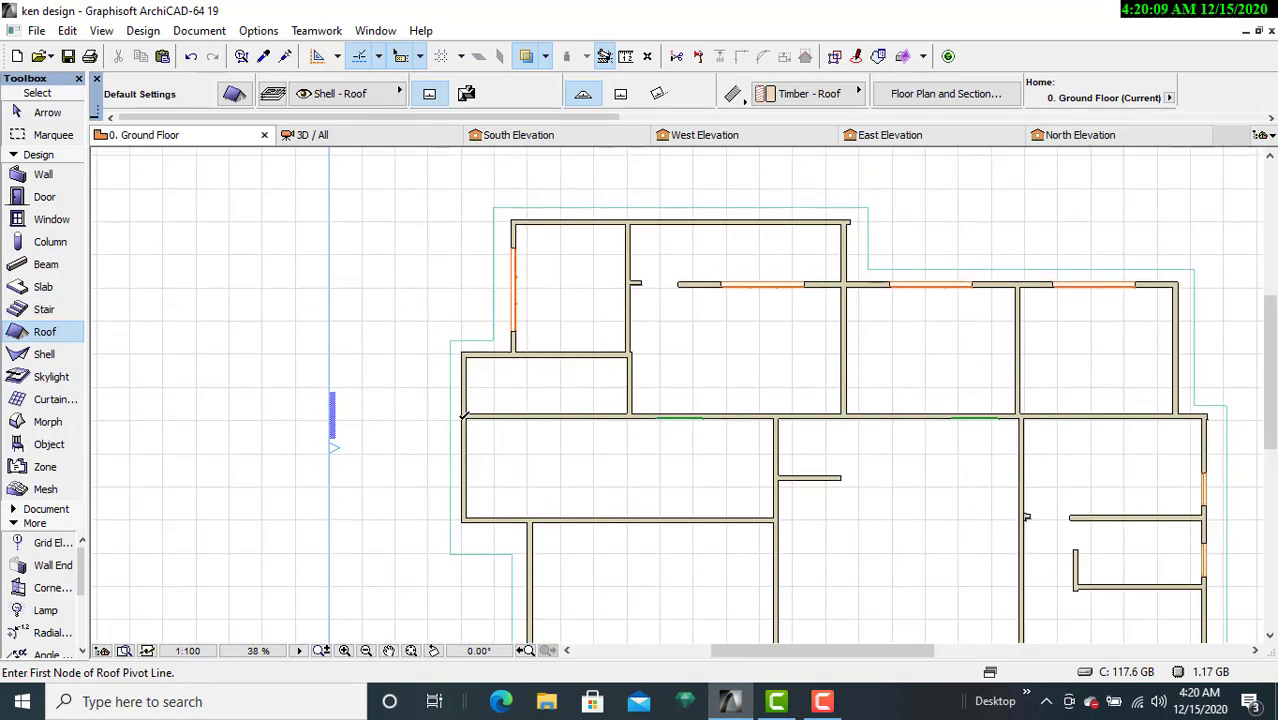
left_click(463, 415)
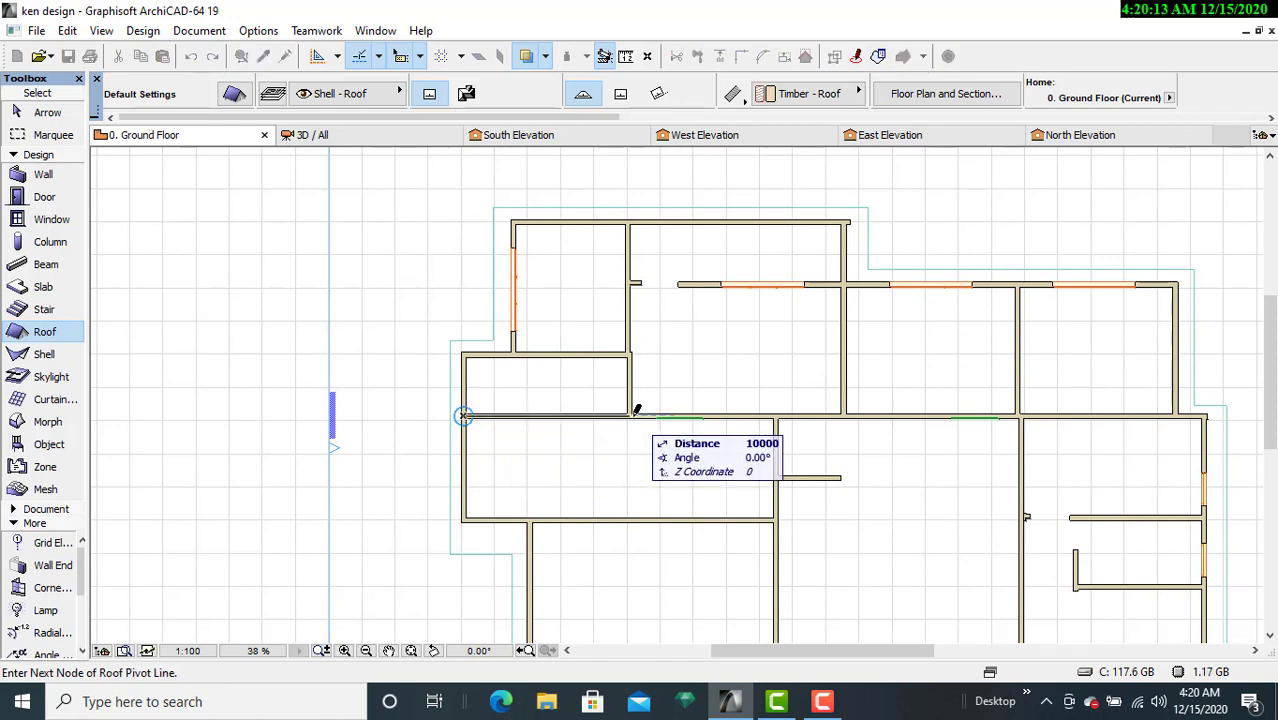
left_click(1220, 413)
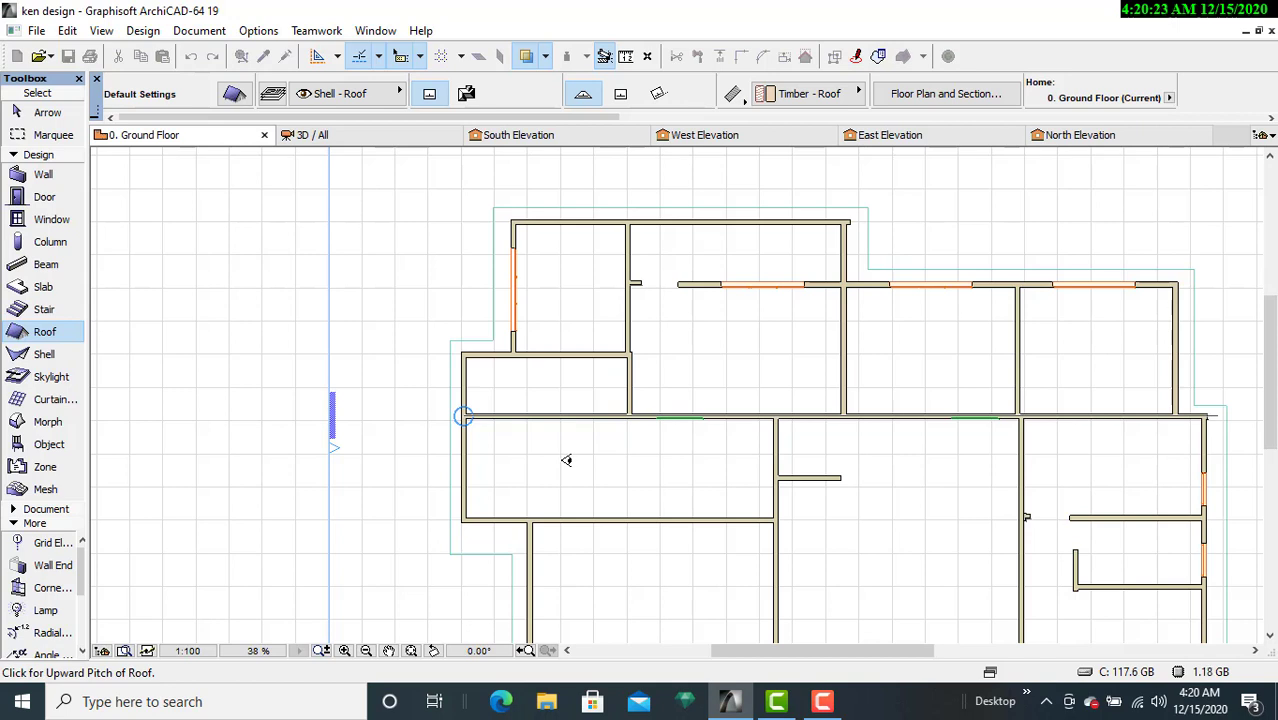
left_click(611, 466)
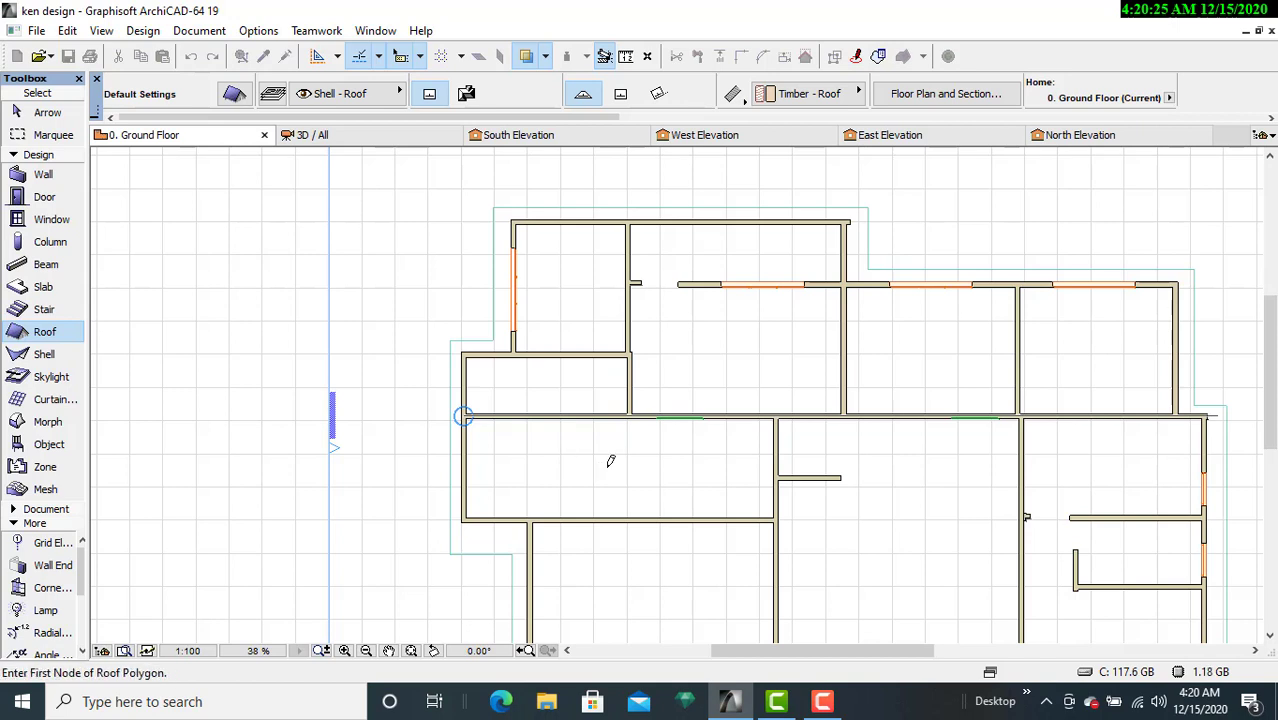
Step: Start the northwest roof outline at the west eave line, running east along the main wall to the first cross wall and north to the eave line
scroll(463, 415, "up", 3)
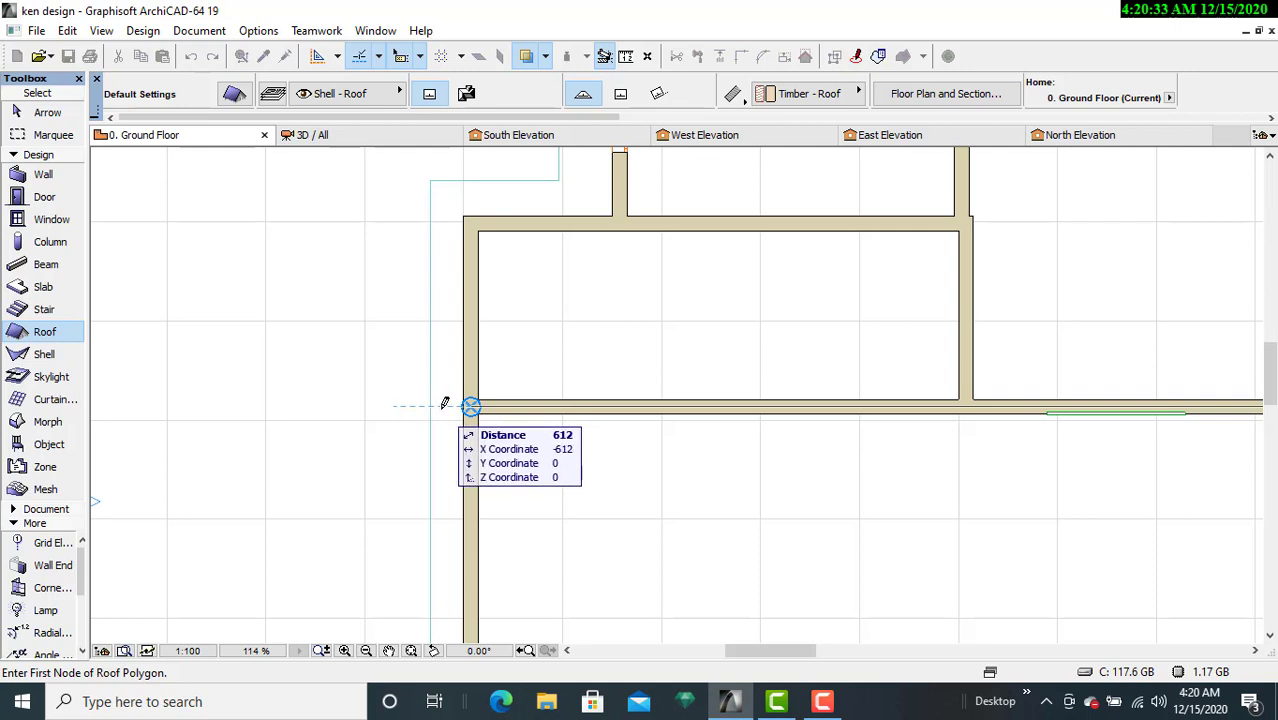
left_click(446, 404)
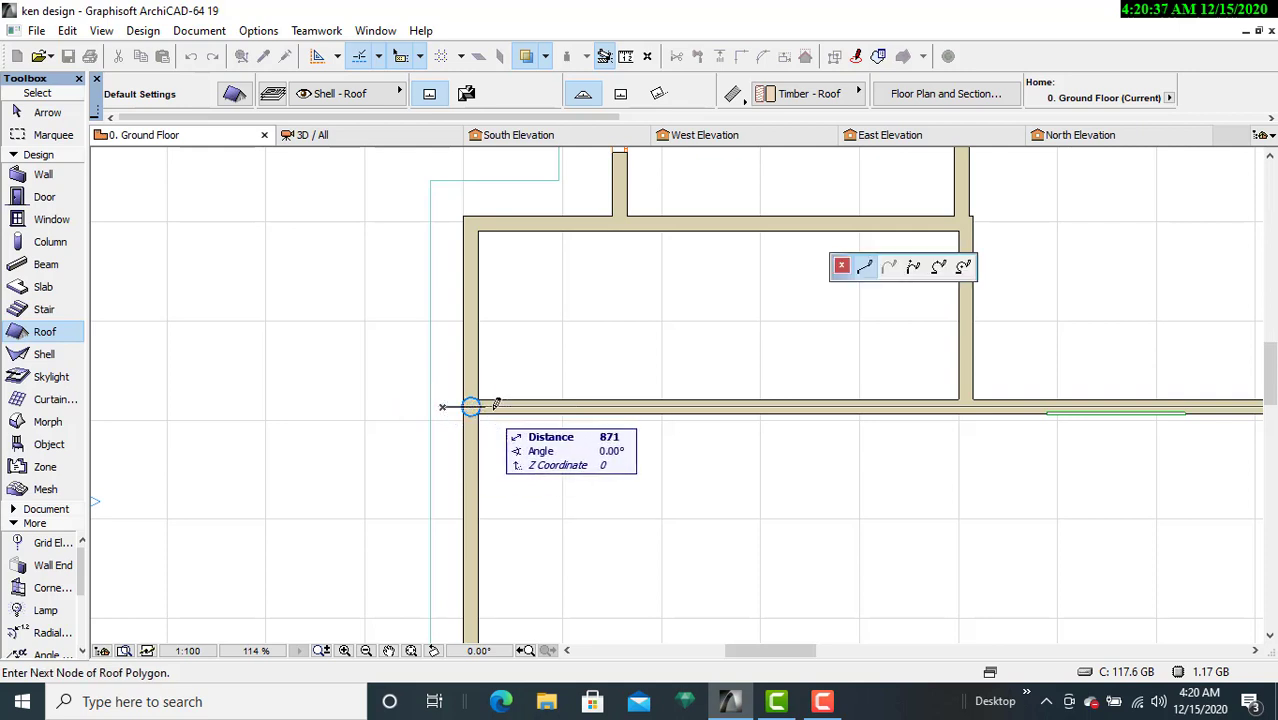
left_click(962, 400)
middle_click_drag(955, 400, 949, 593)
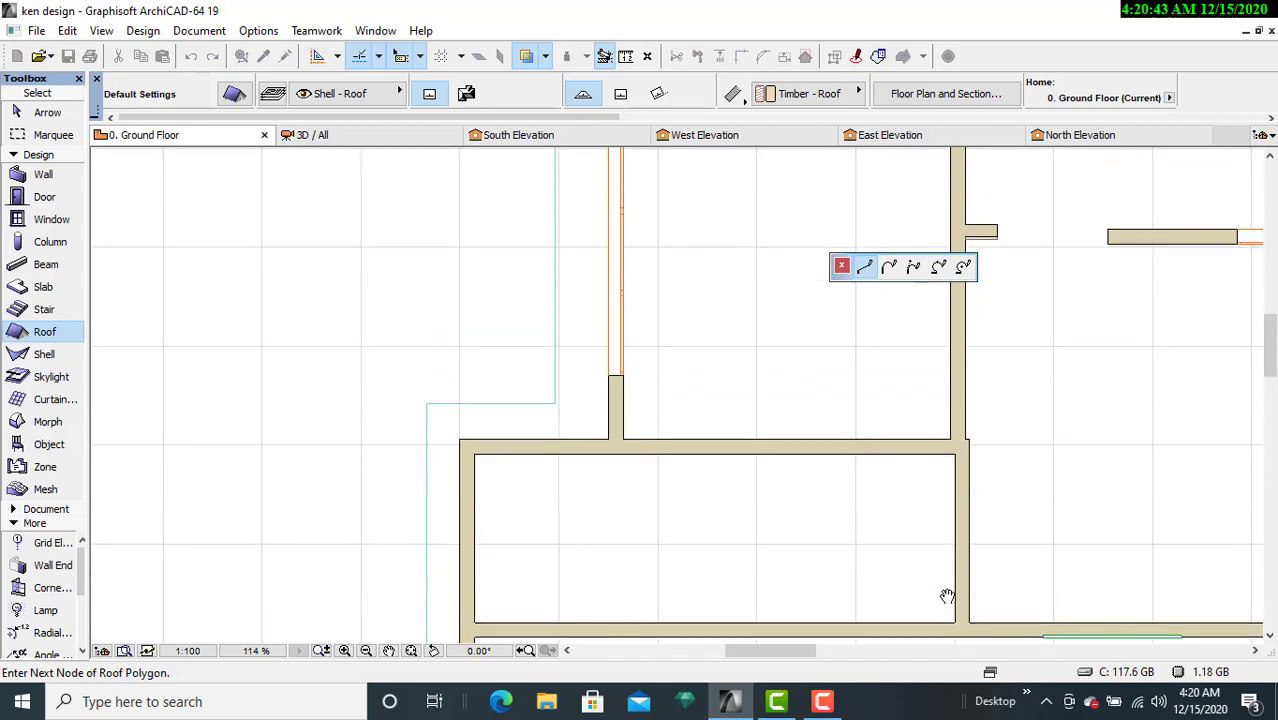
middle_click_drag(958, 405, 899, 603)
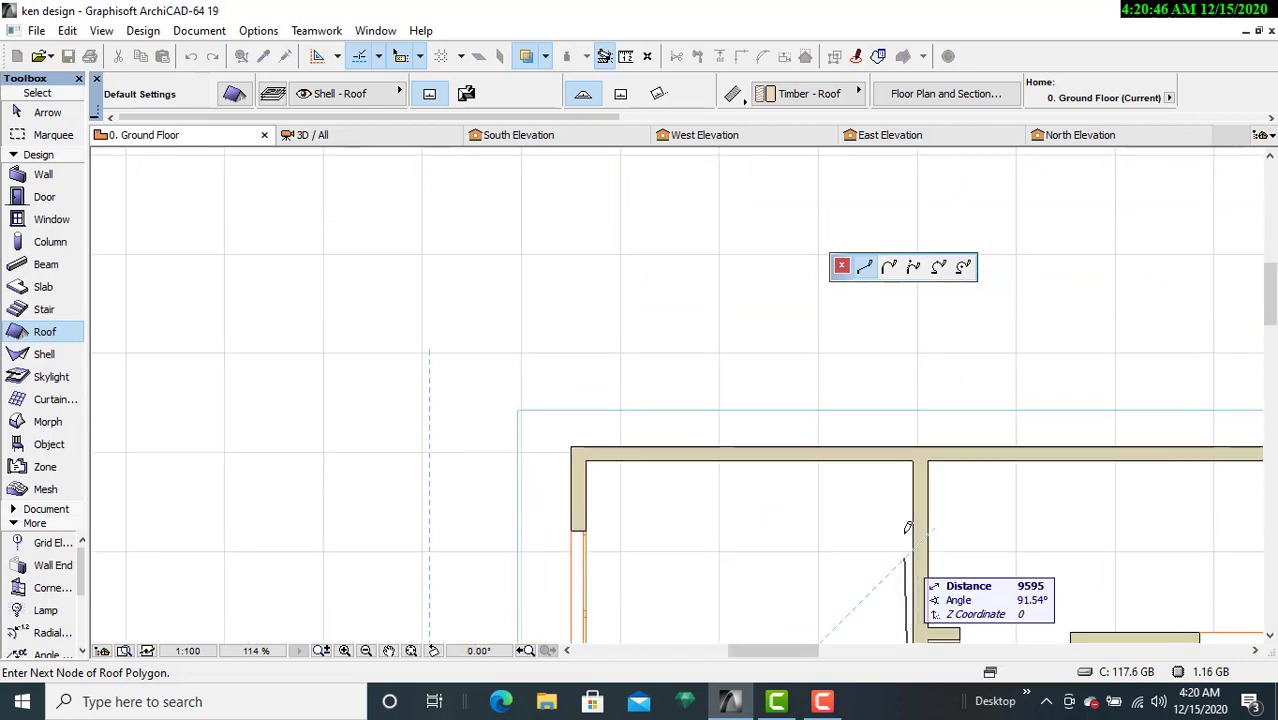
left_click(918, 408)
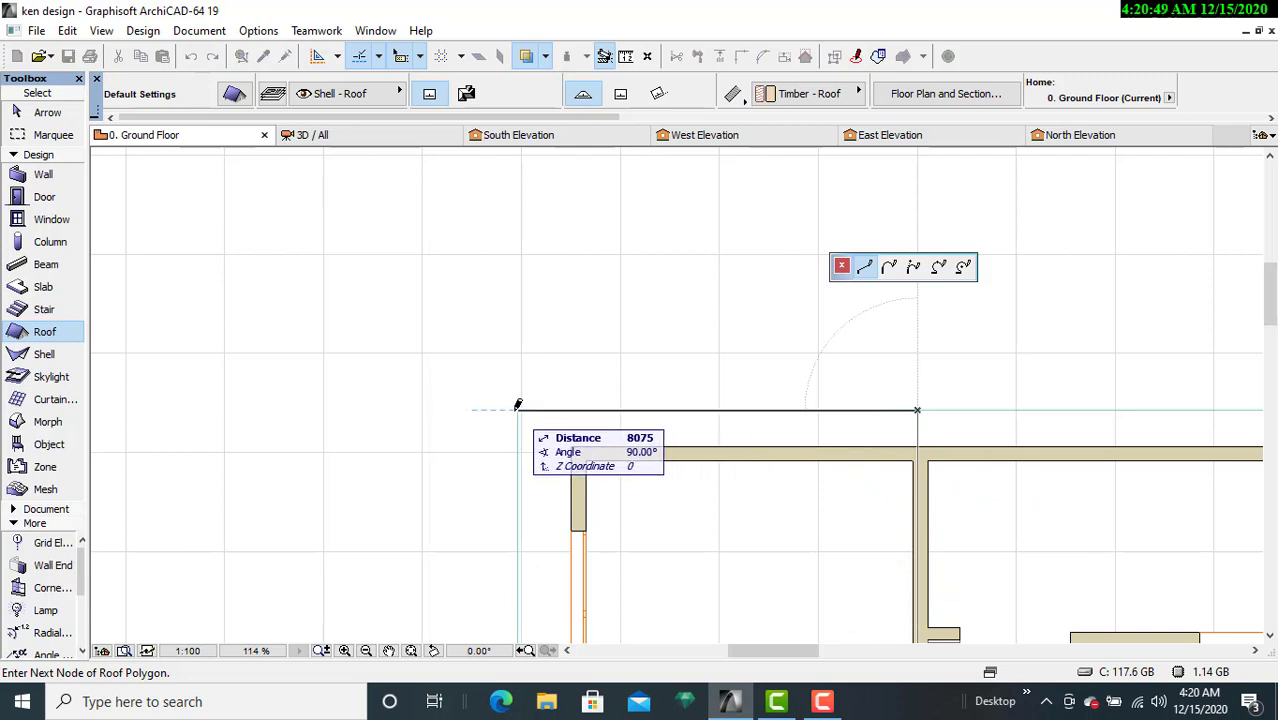
Step: Continue the roof outline about 8075 west along the north eave line, then follow the stepped west eave line south to the main wall's level
scroll(519, 405, "down", 3)
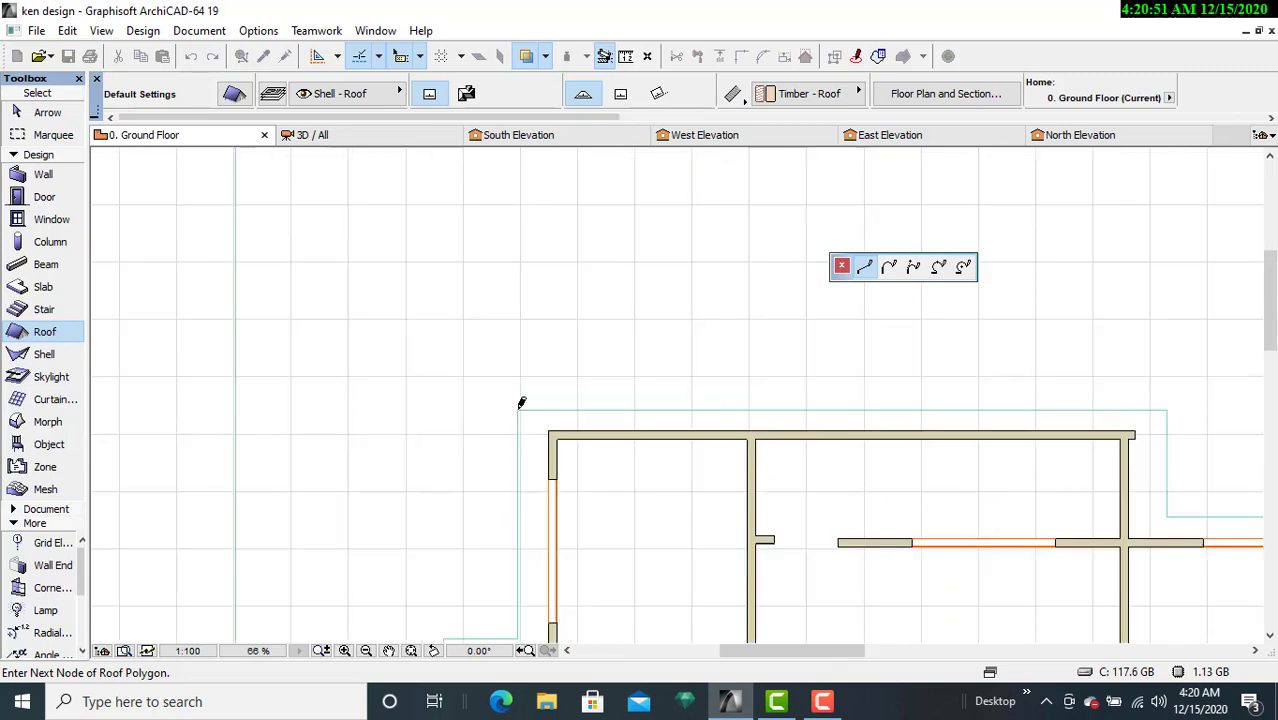
middle_click_drag(519, 402, 537, 316)
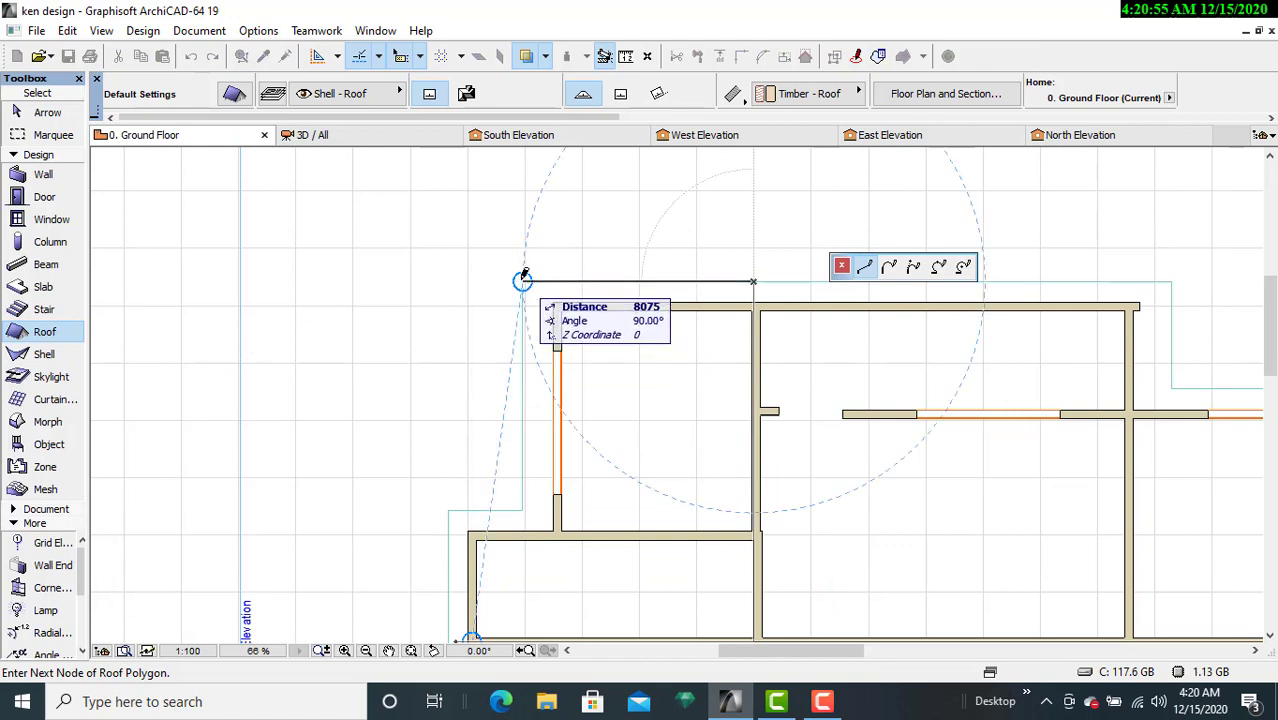
left_click(522, 281)
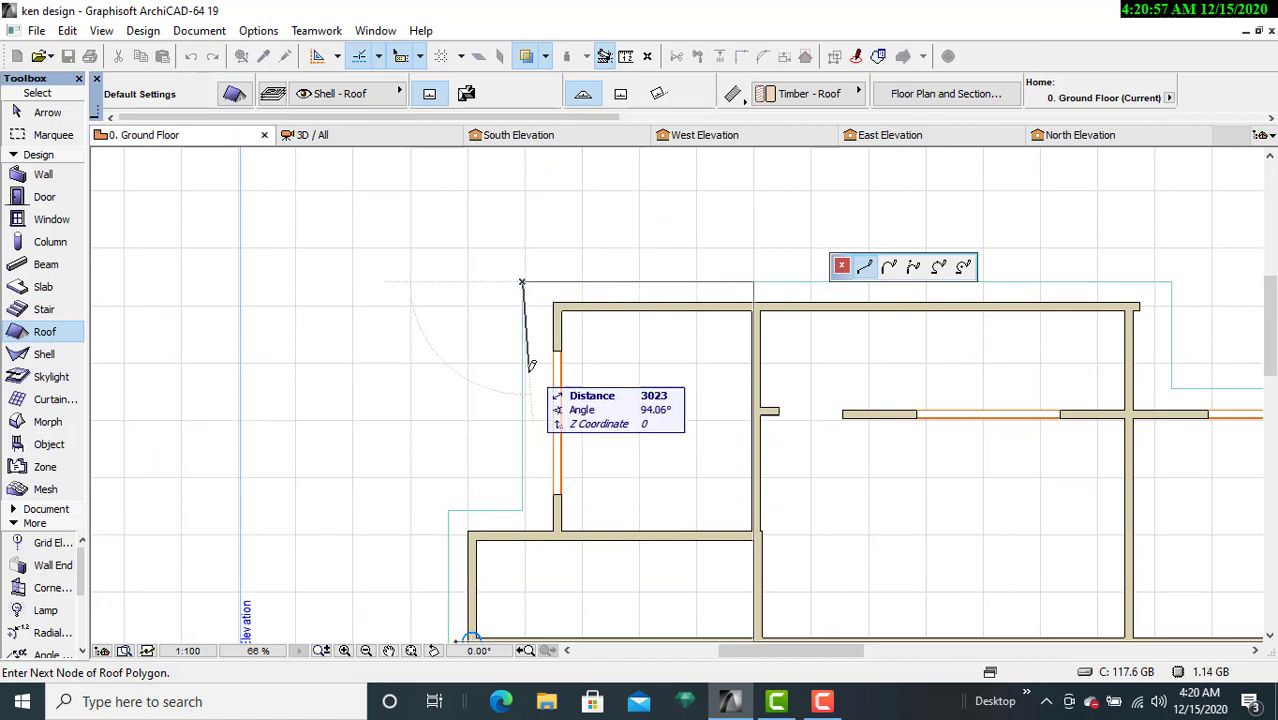
left_click(522, 509)
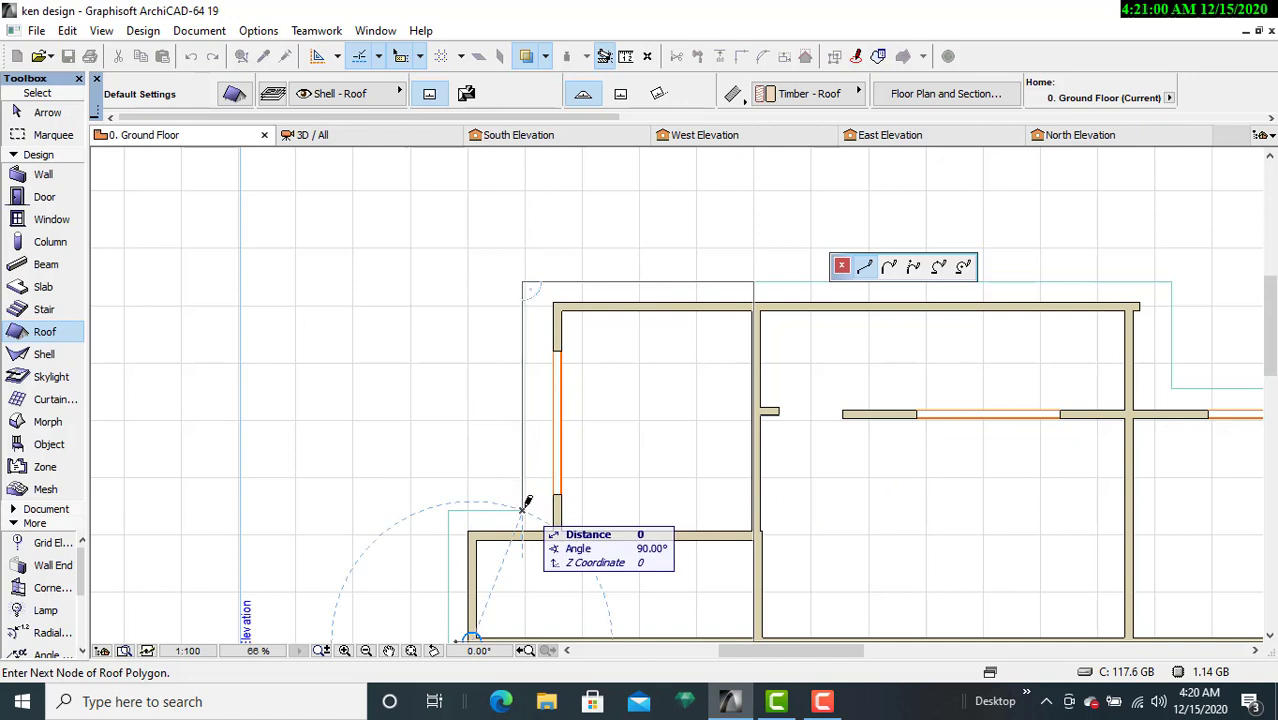
left_click(448, 509)
middle_click_drag(446, 508, 489, 321)
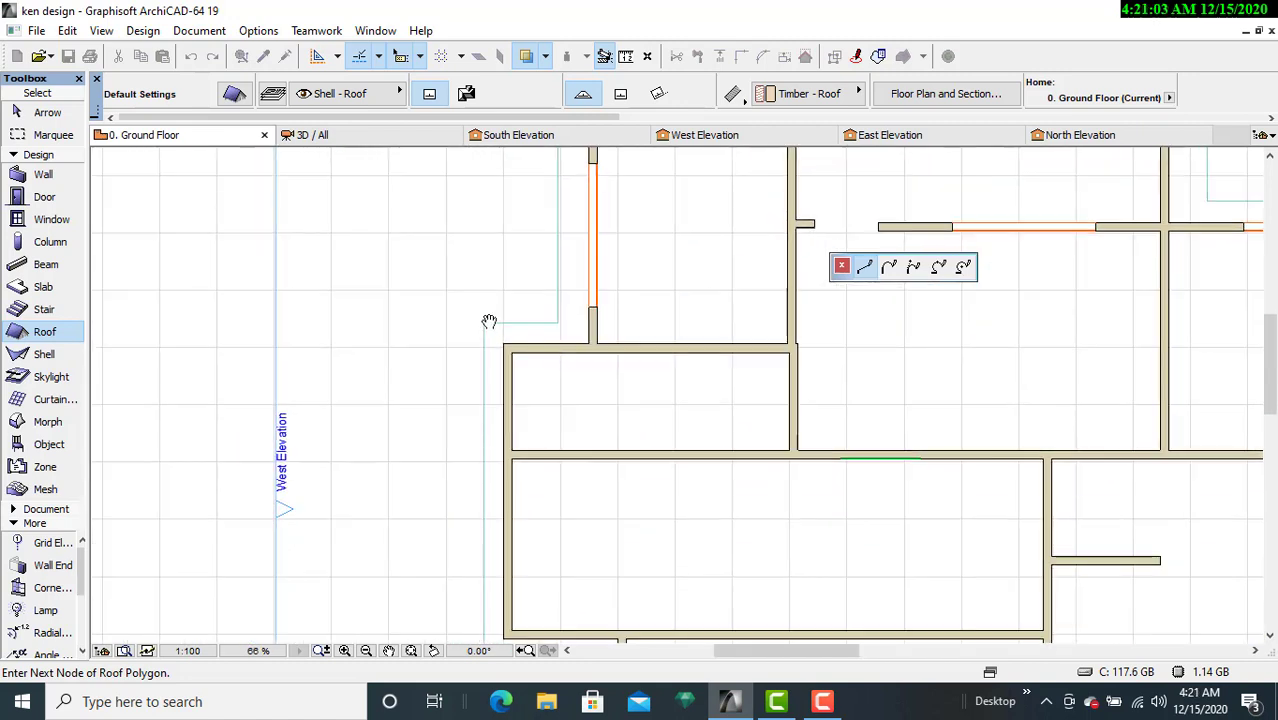
left_click(484, 453)
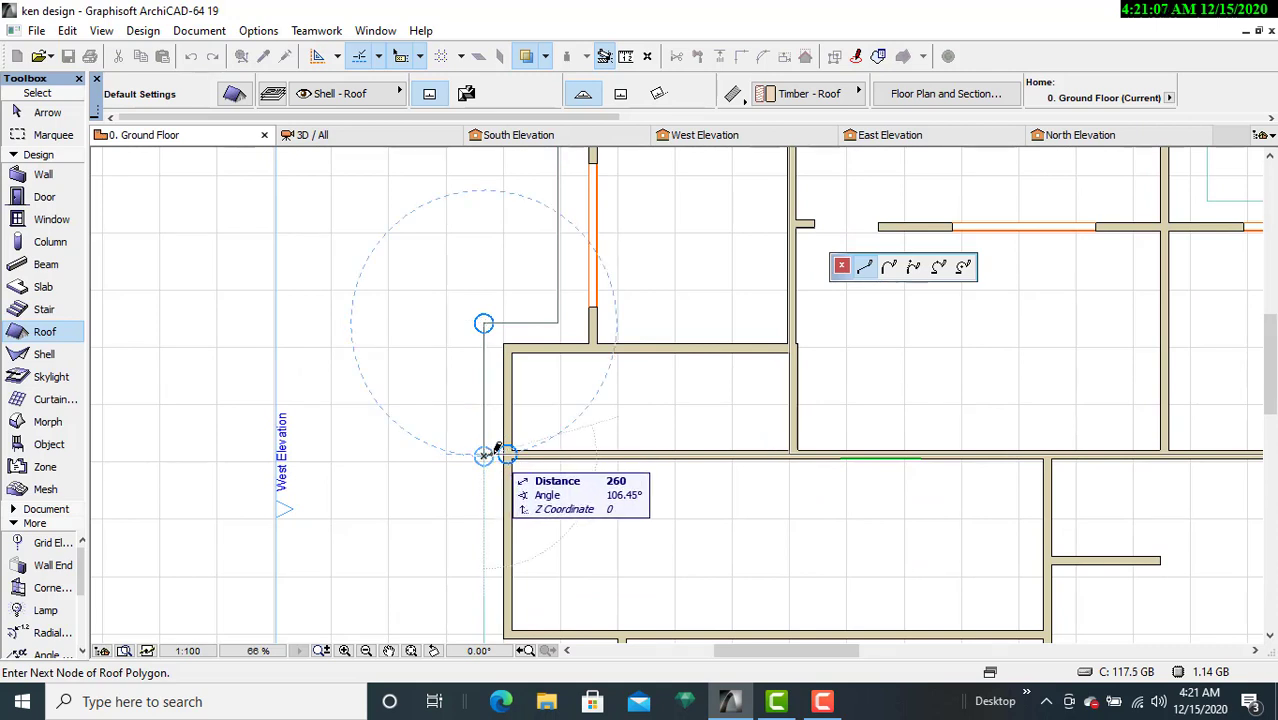
Step: Close the roof plane's outline along the central wall at the building's west side and display the model in 3D
left_click(494, 452)
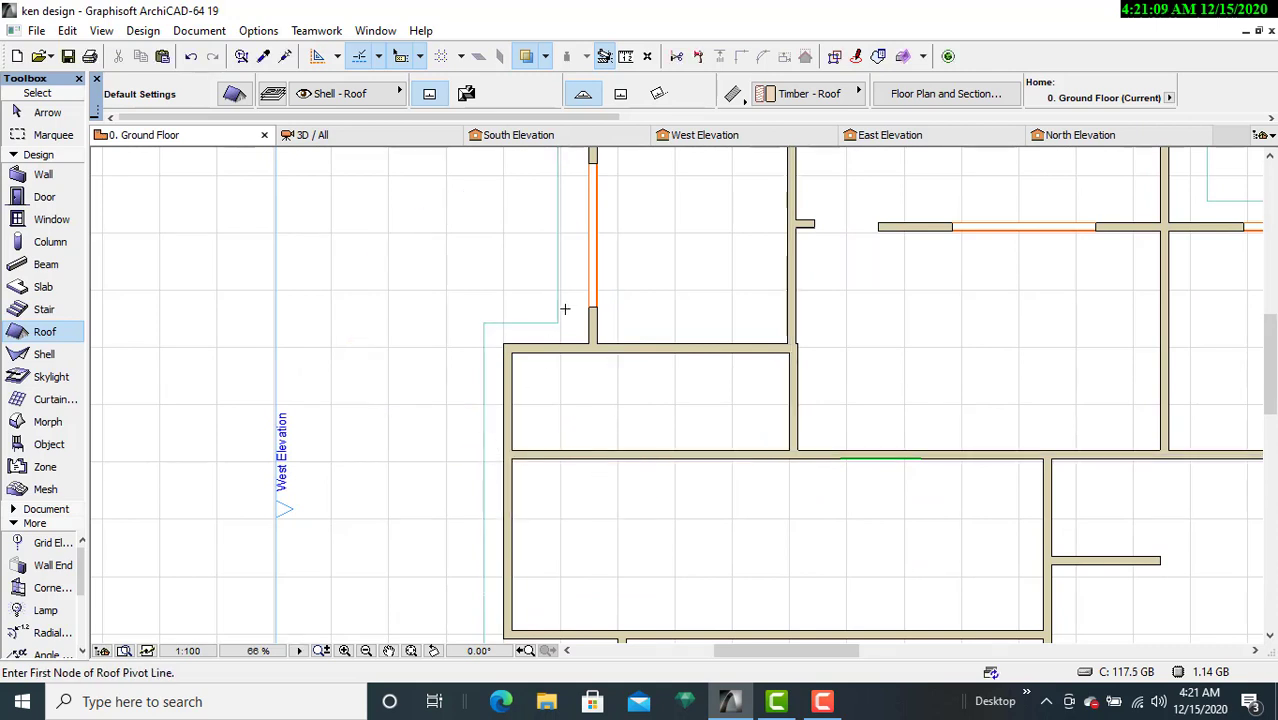
scroll(564, 309, "down", 5)
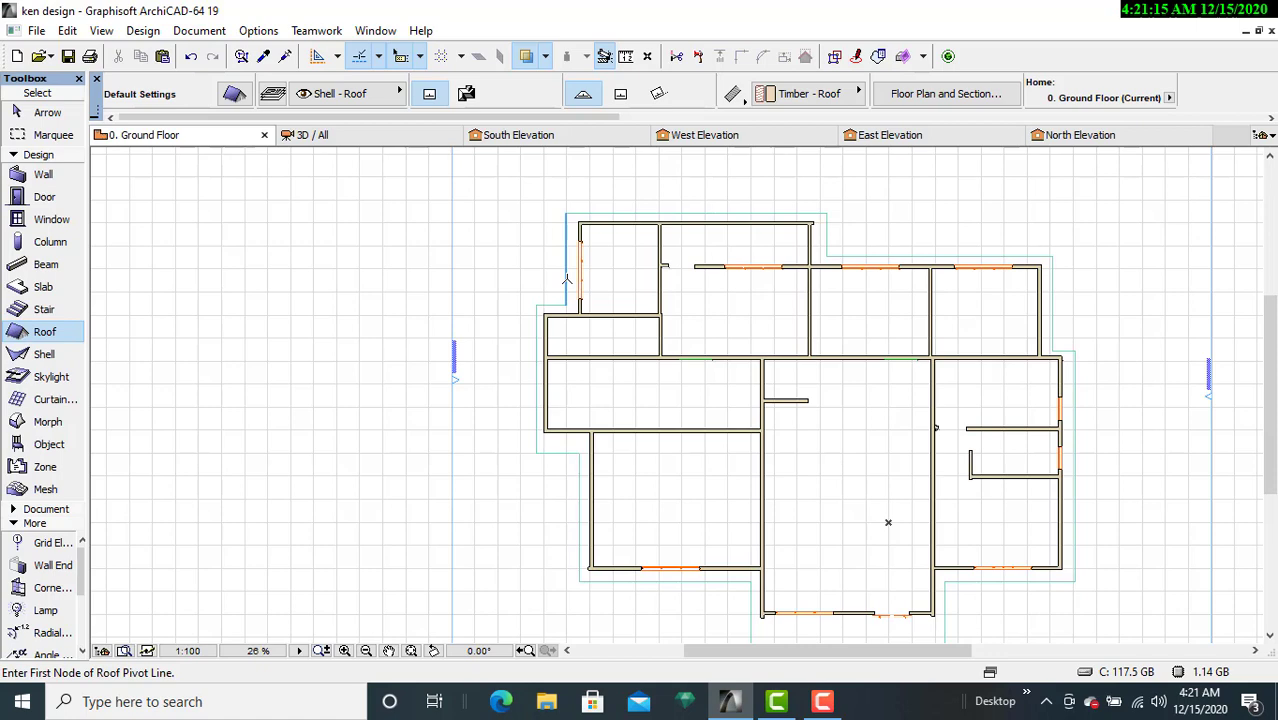
left_click(388, 140)
middle_click_drag(528, 462, 809, 493, "shift")
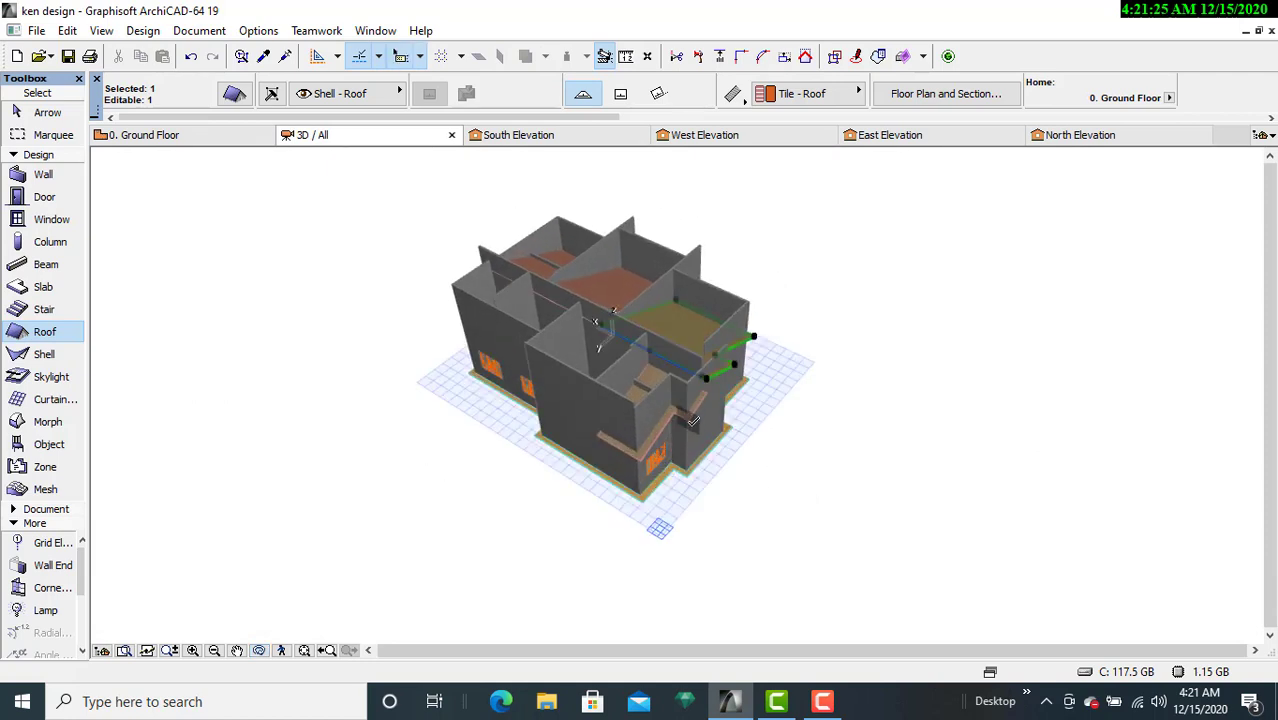
Step: Set the new timber roof plane's elevation to 18000 and its material to EM-04 Tile - Roof, and check it in 3D
key("Escape")
key("Escape")
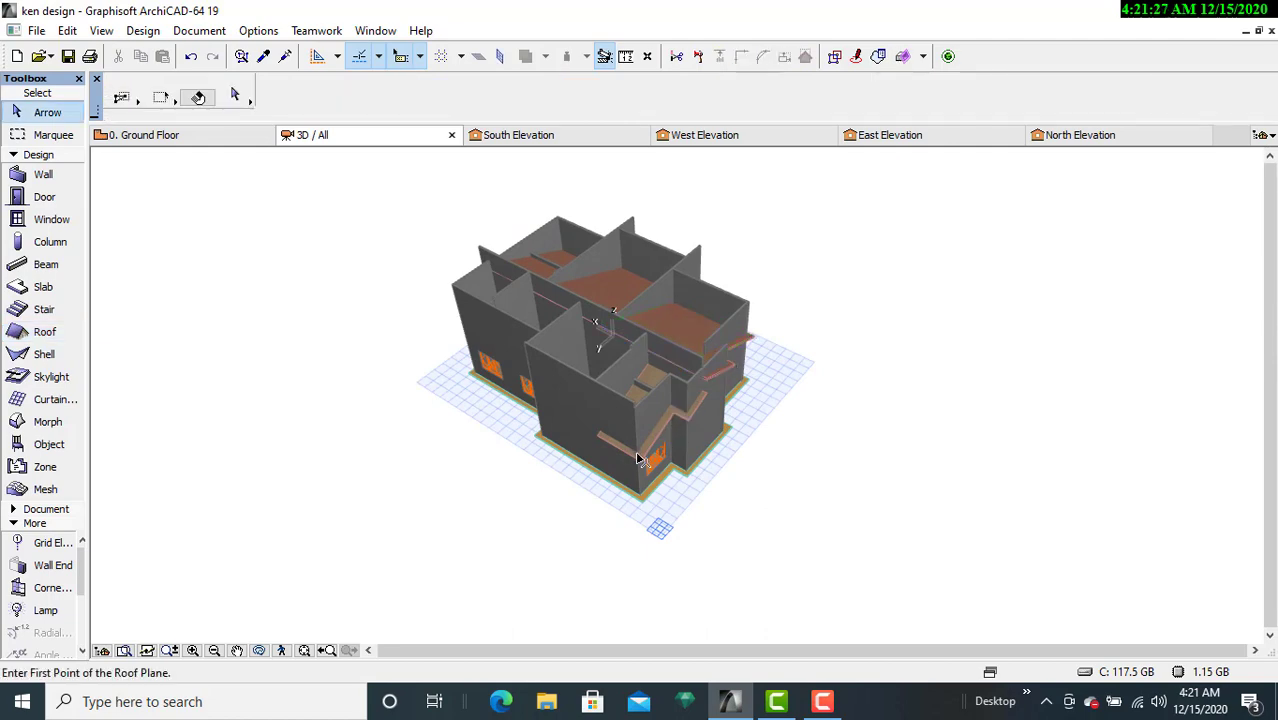
left_click(640, 462)
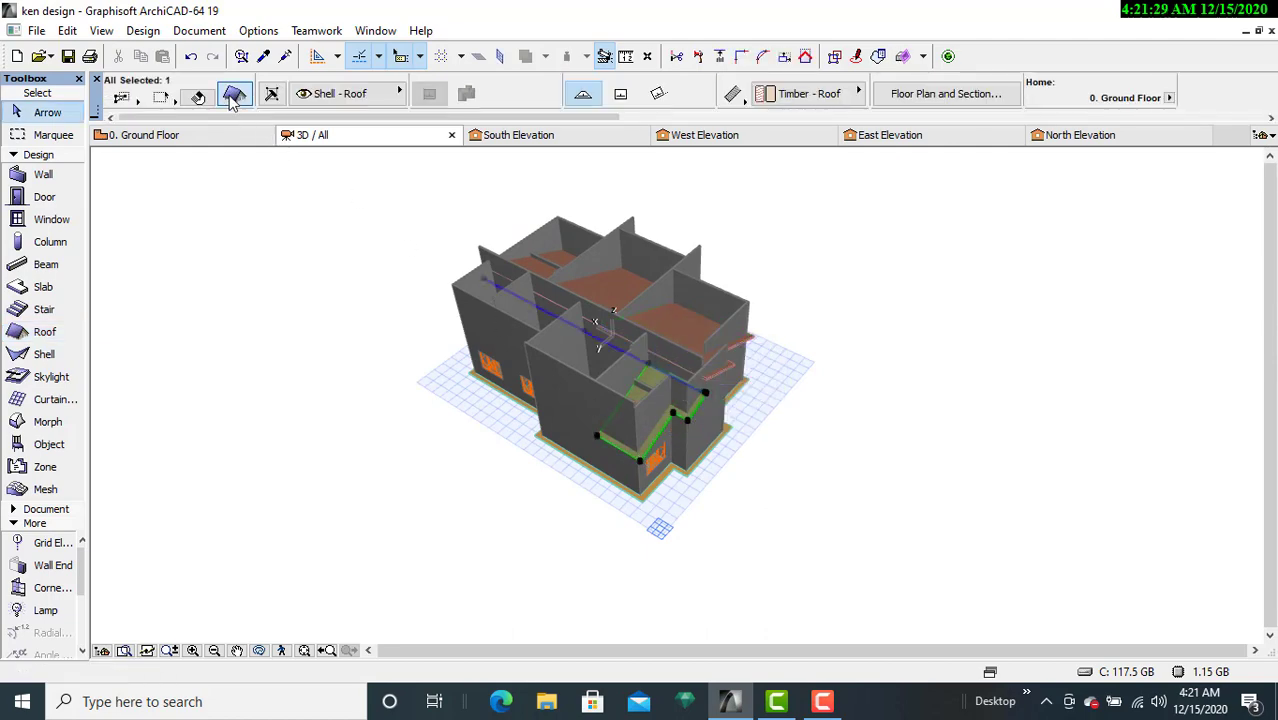
left_click(233, 96)
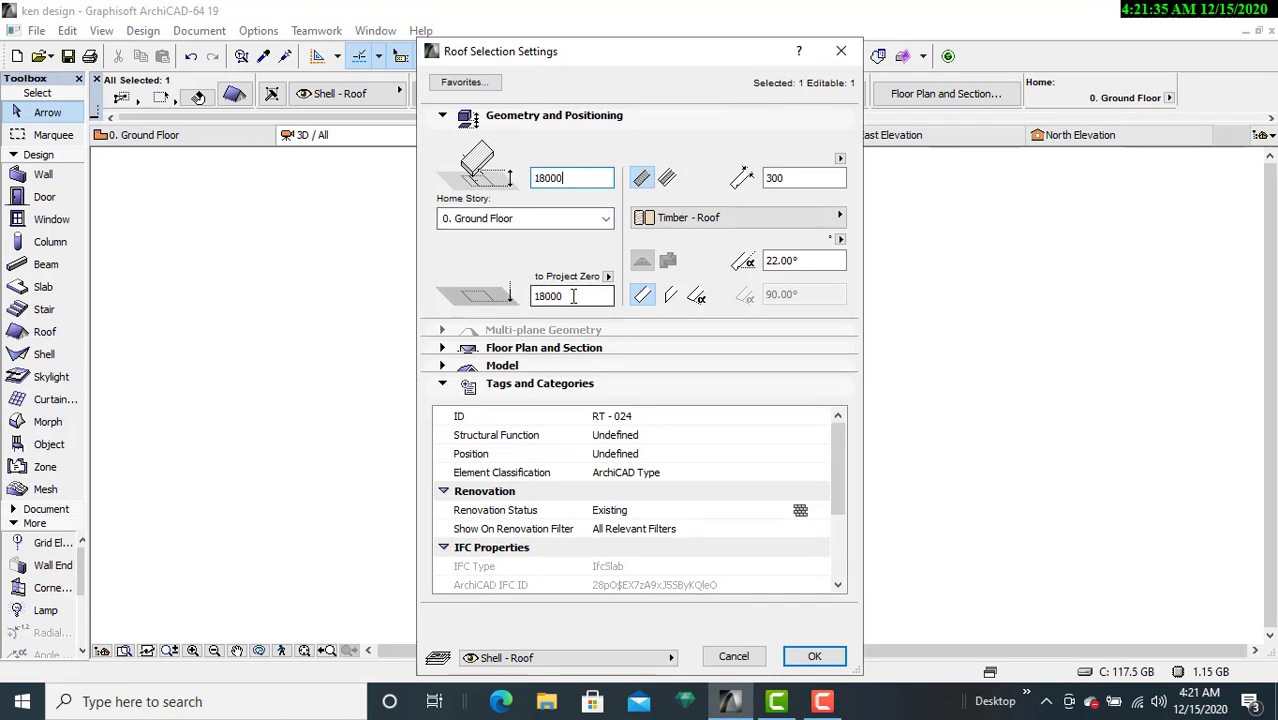
left_click(750, 218)
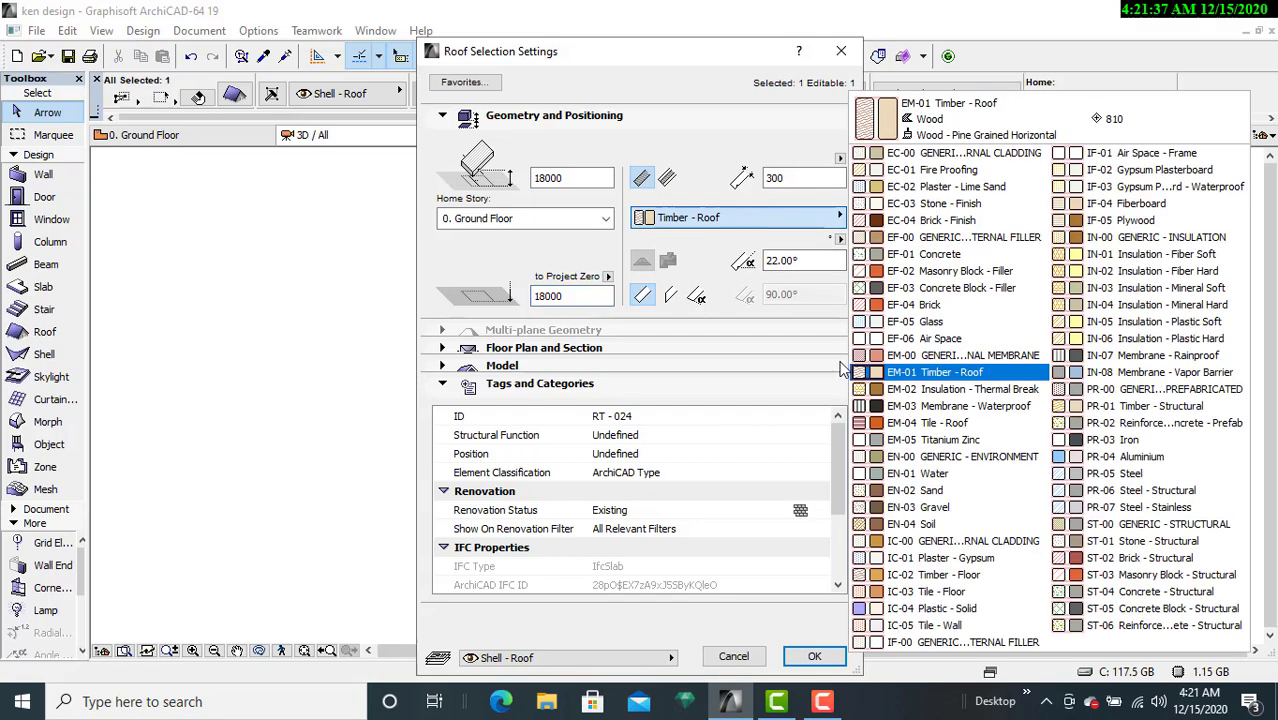
left_click(958, 423)
left_click(814, 656)
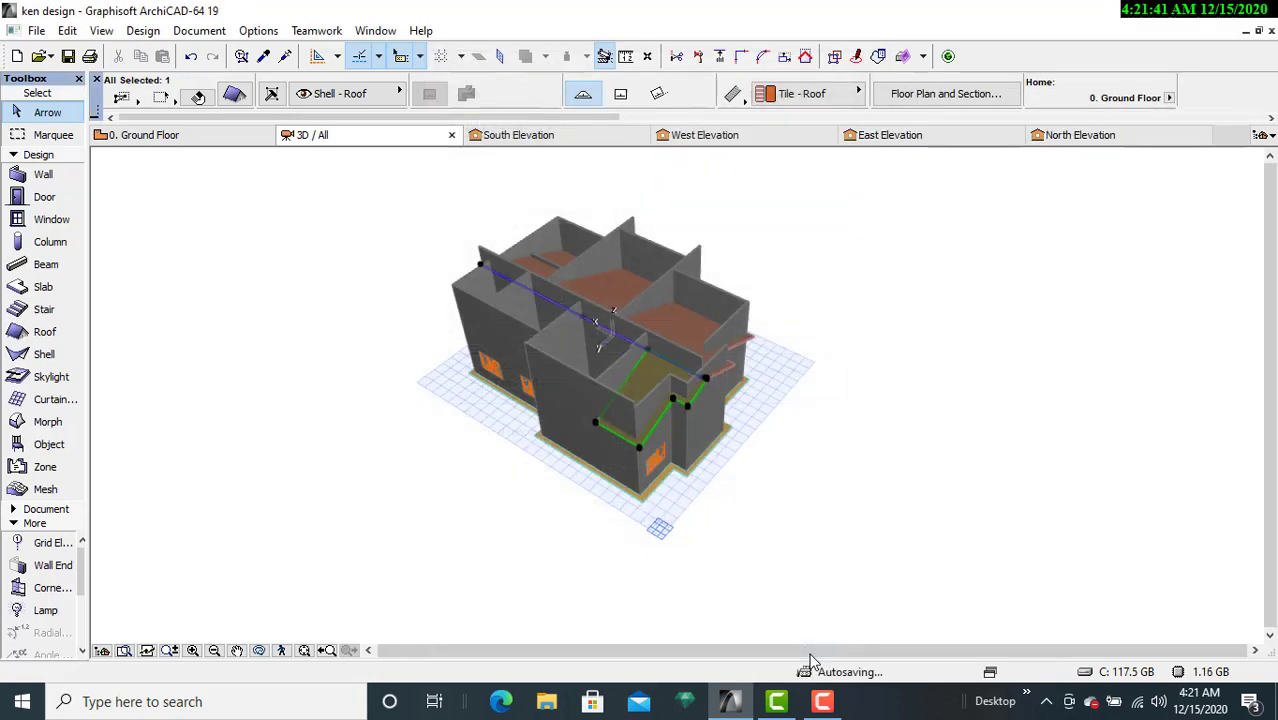
left_click(258, 651)
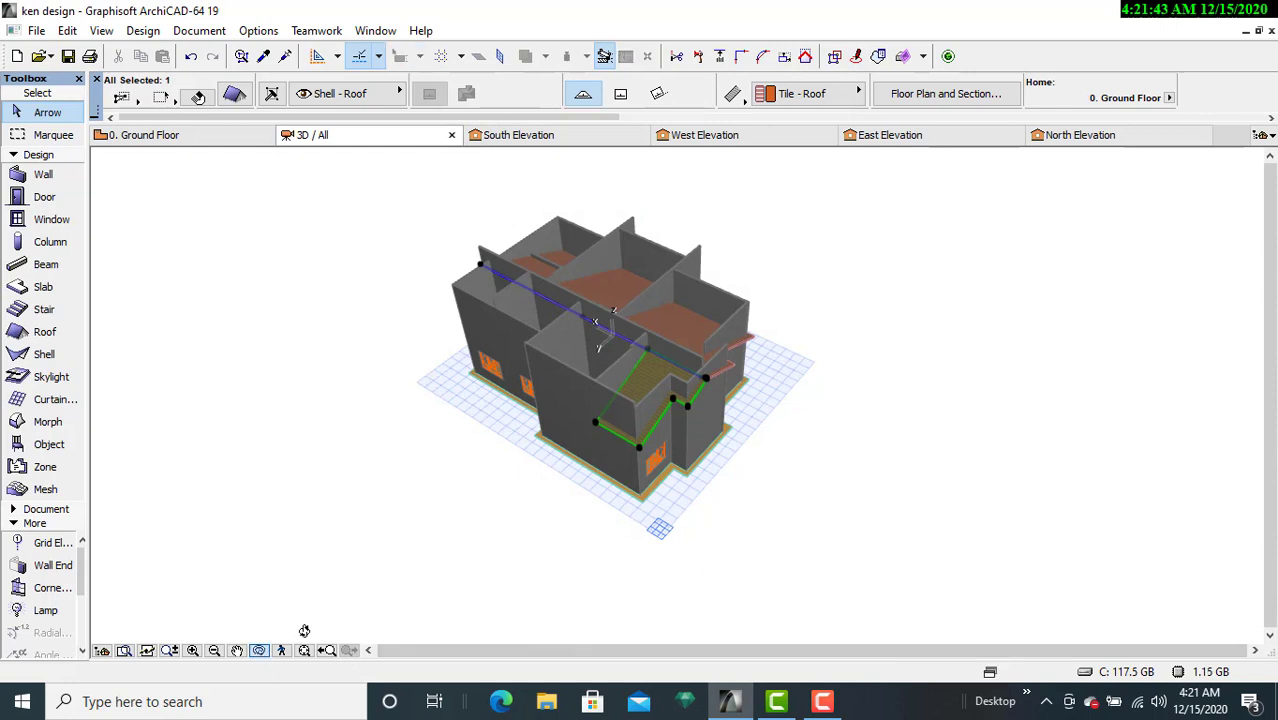
left_click_drag(793, 518, 970, 572)
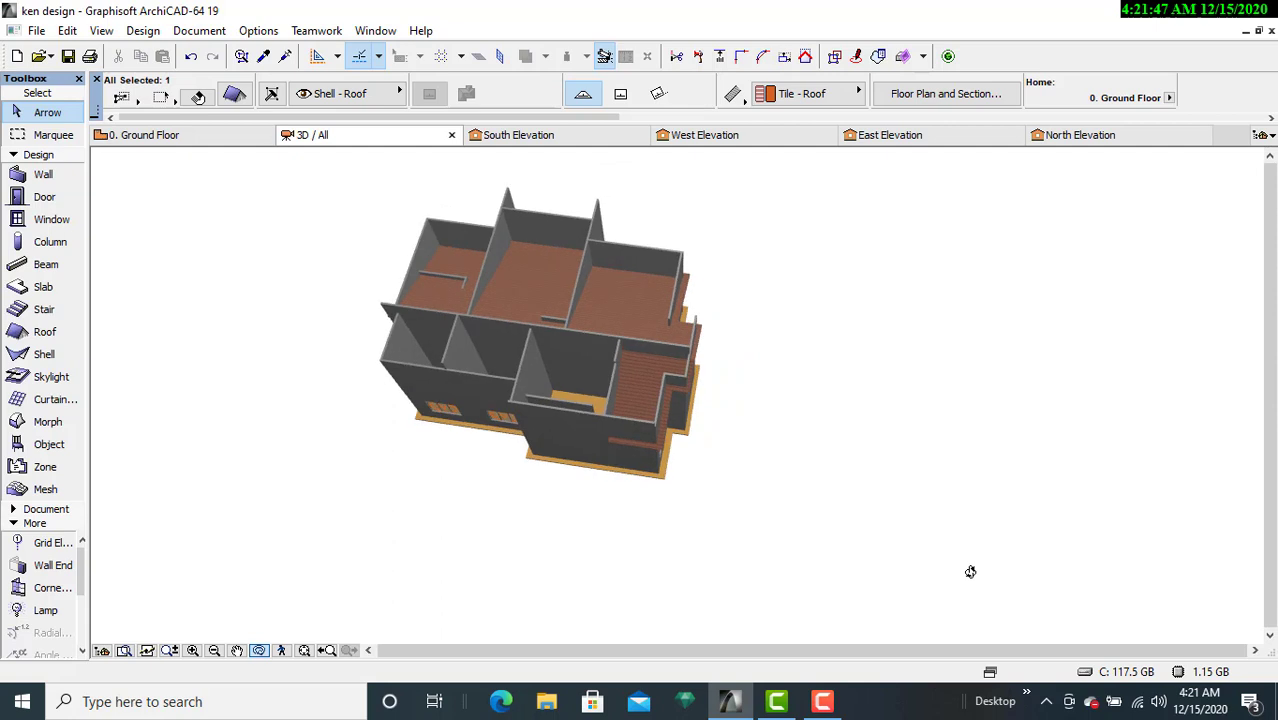
scroll(559, 482, "up", 5)
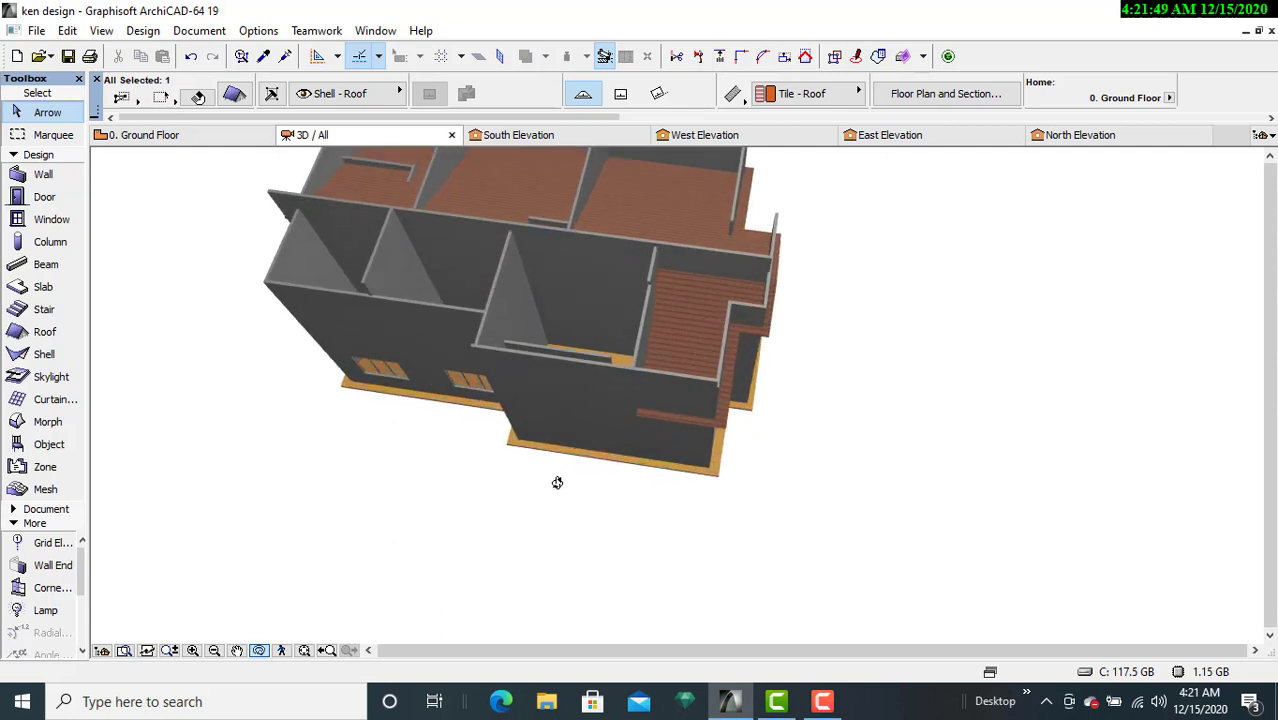
left_click_drag(556, 482, 571, 400)
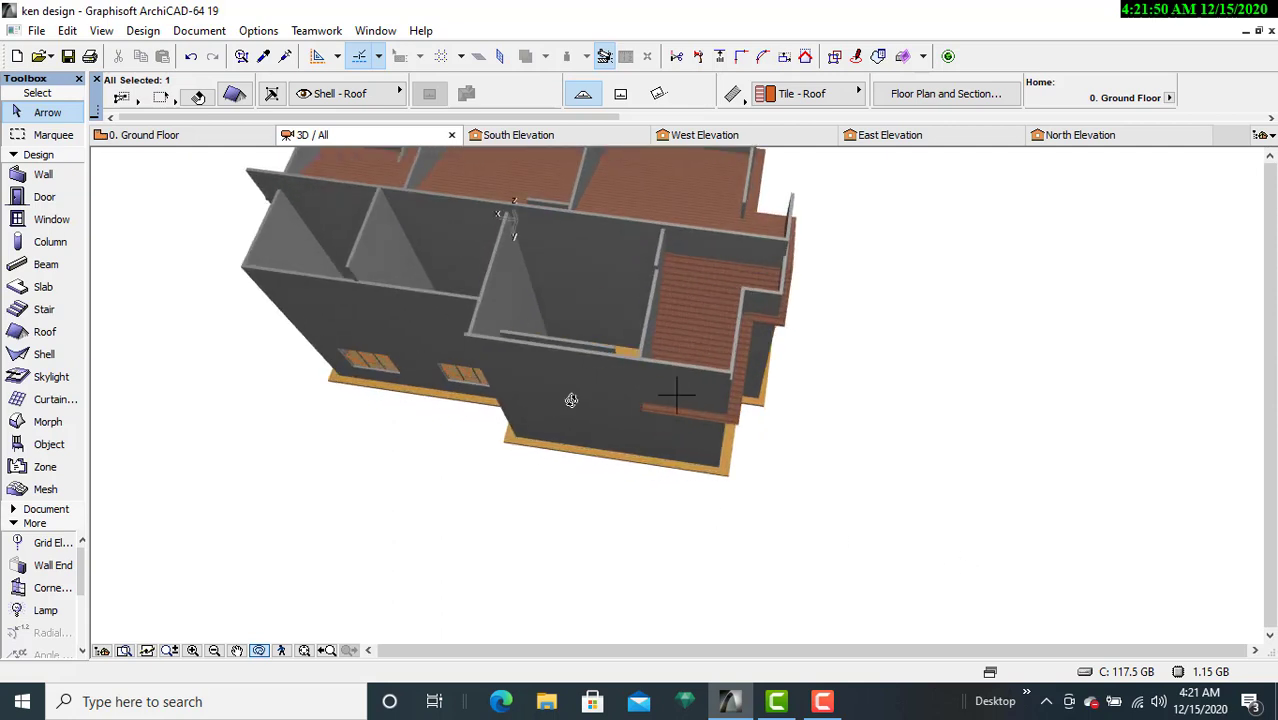
Step: On the ground floor plan, place a roof pivot line along the central wall between two wall junctions, pitching upward to the south
left_click(227, 138)
middle_click_drag(674, 337, 563, 363)
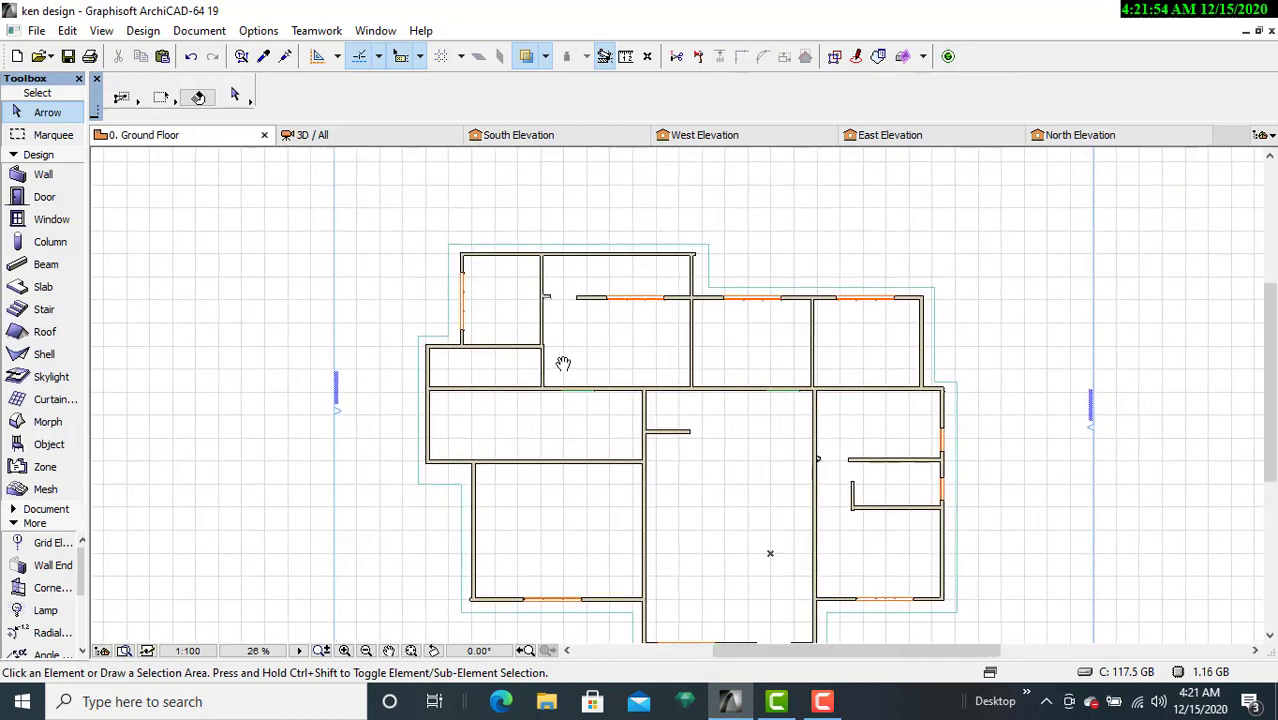
left_click(40, 331)
scroll(528, 390, "up", 4)
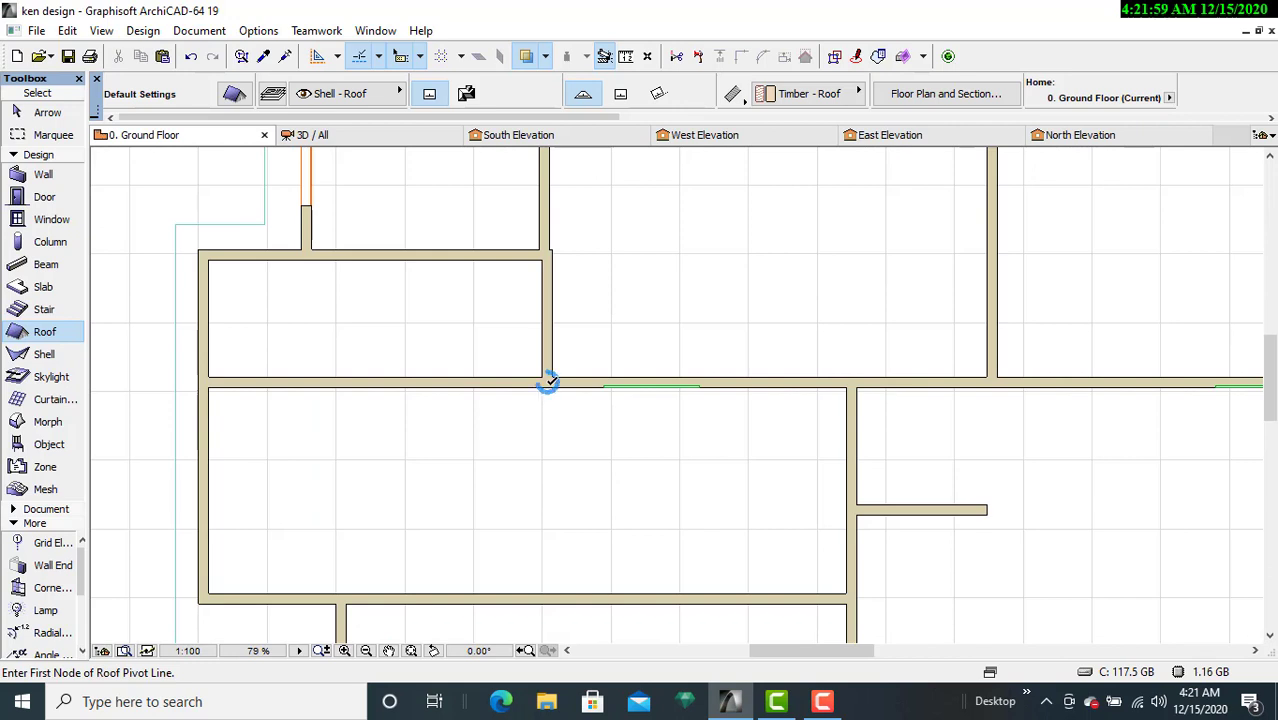
left_click(548, 381)
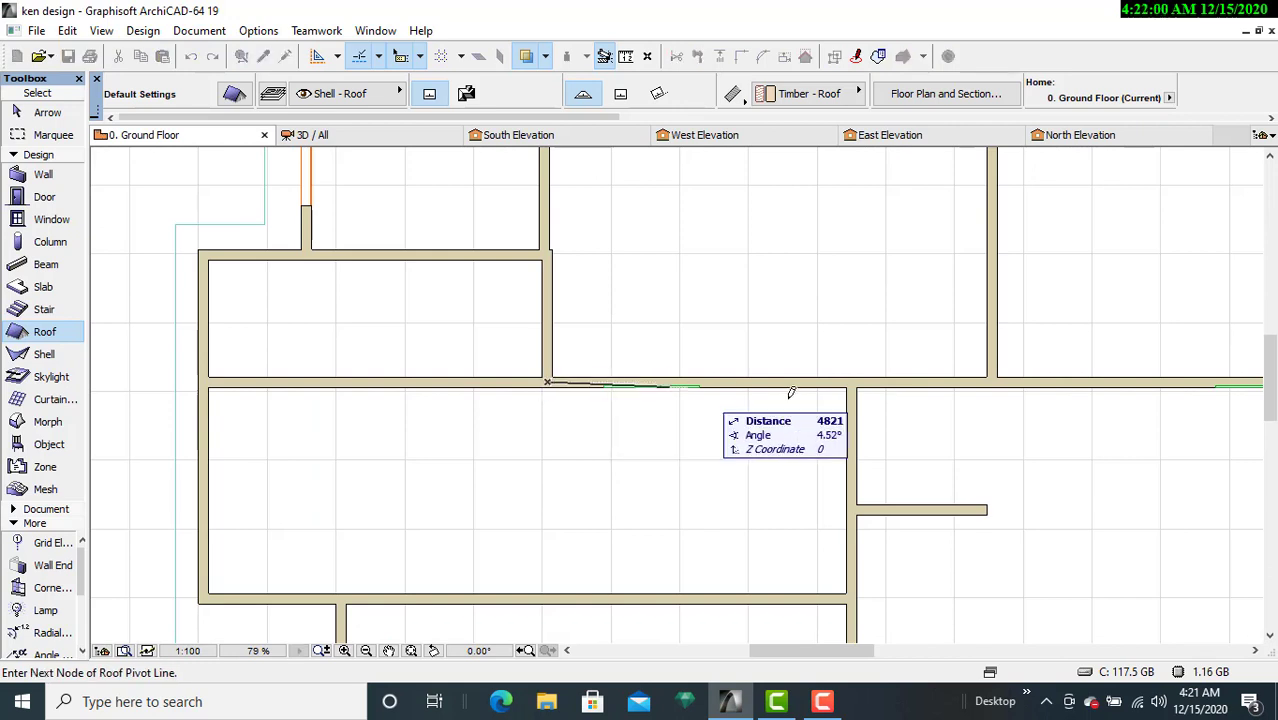
left_click(992, 380)
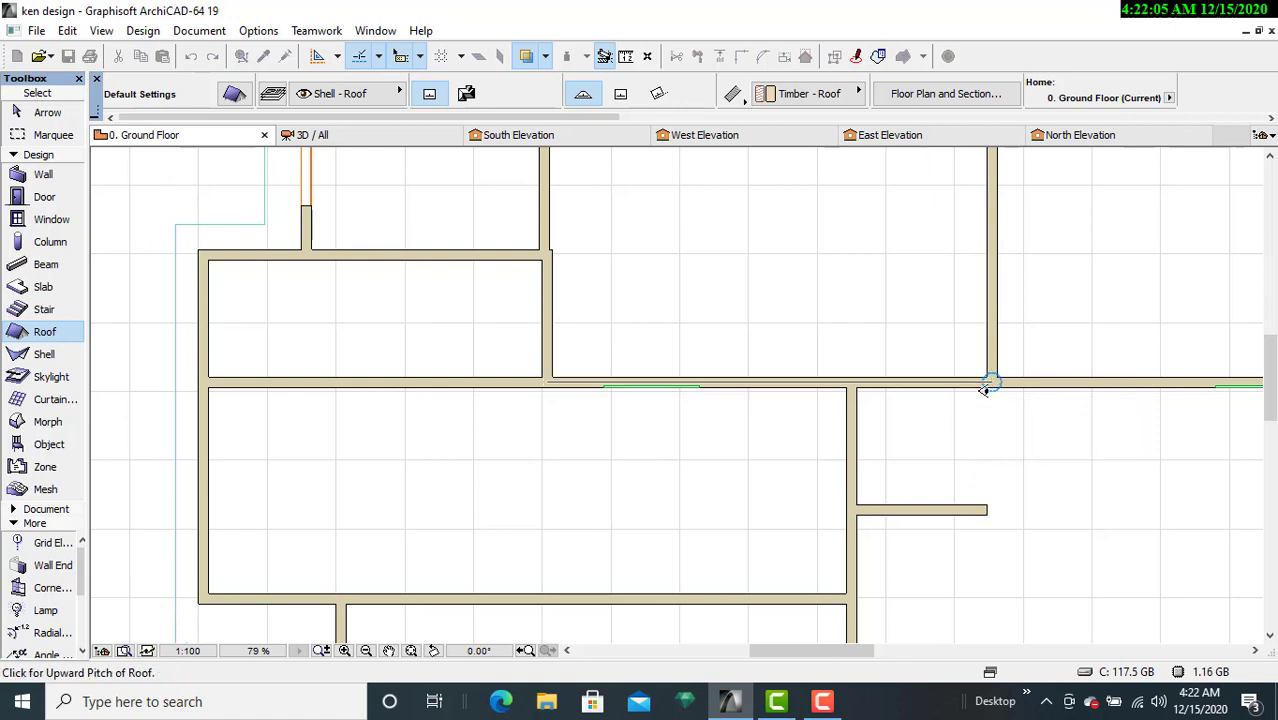
middle_click_drag(745, 480, 730, 384)
left_click(729, 388)
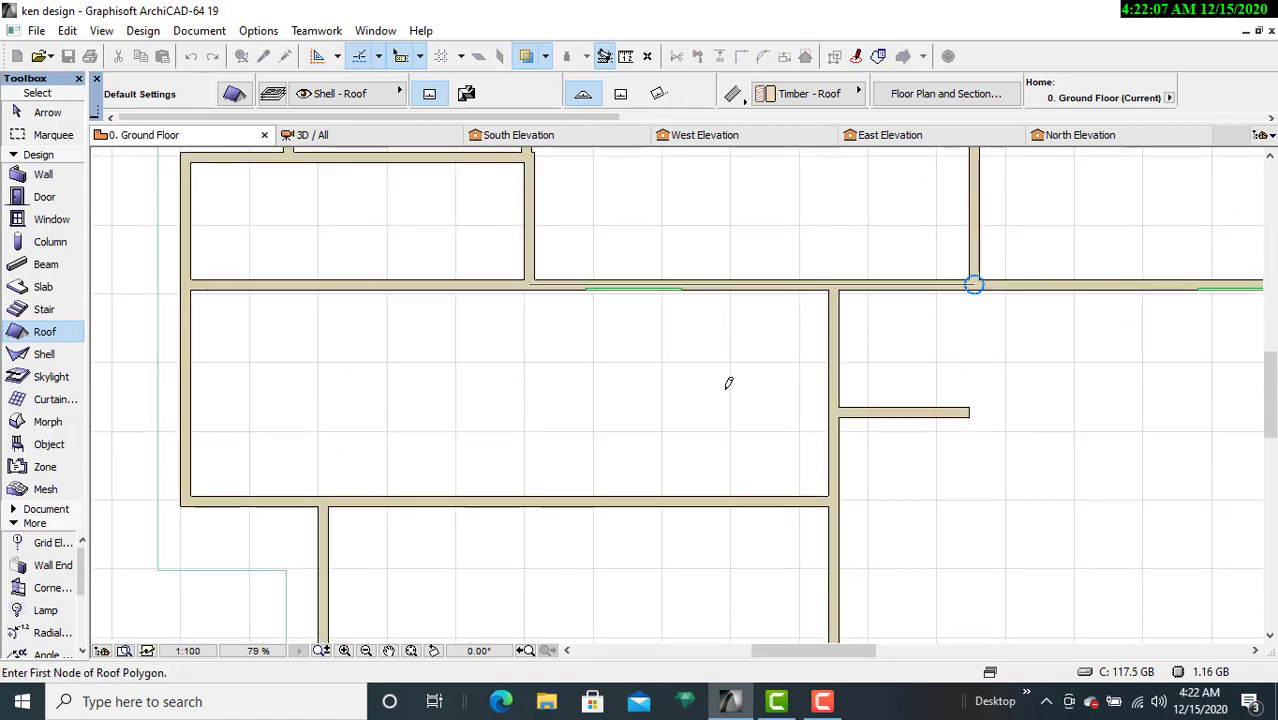
Step: Outline the roof plane from the pivot line's east end to the north eave line, along the eave to the next wall, and back to the start
middle_click_drag(738, 369, 681, 571)
scroll(899, 570, "up", 6)
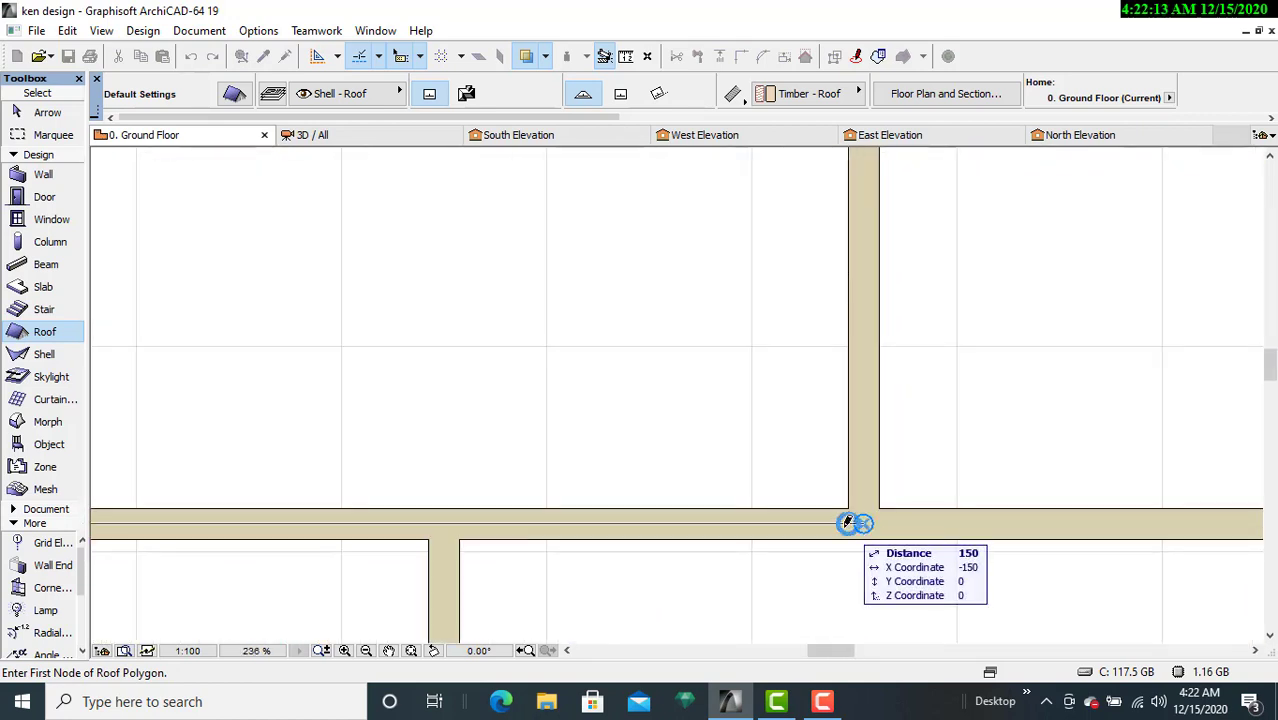
left_click(851, 522)
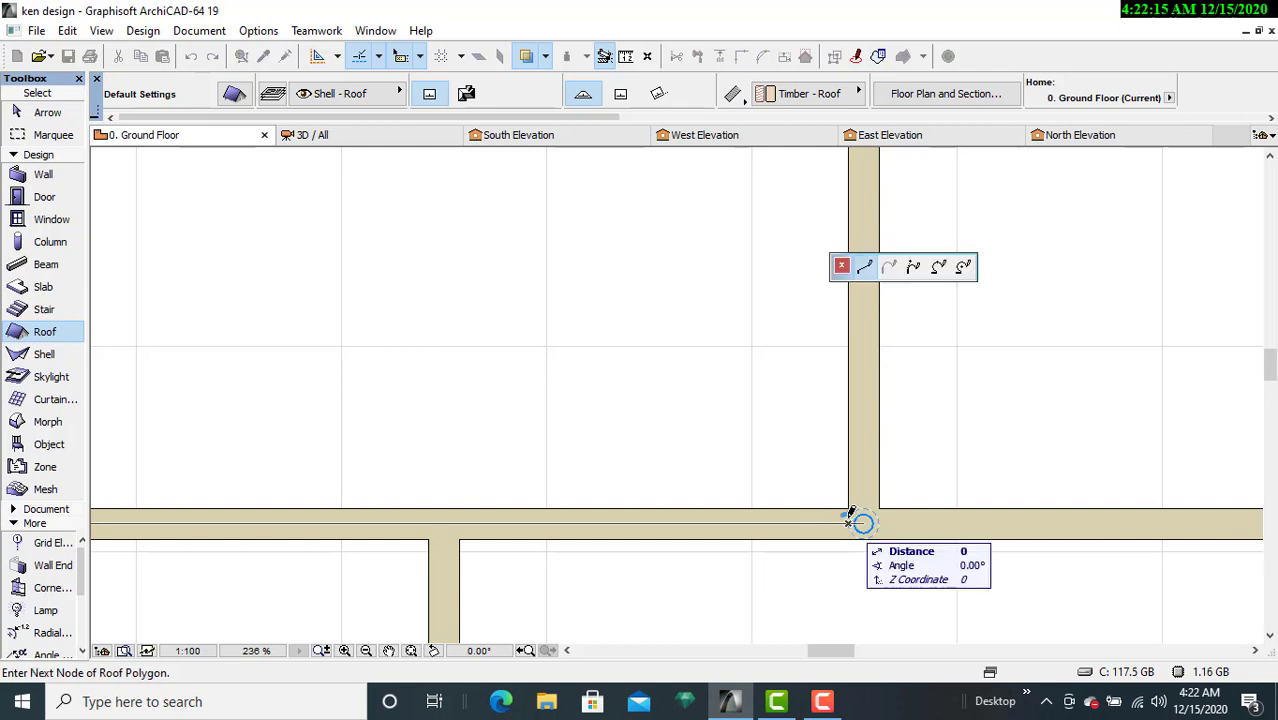
middle_click_drag(845, 498, 839, 632)
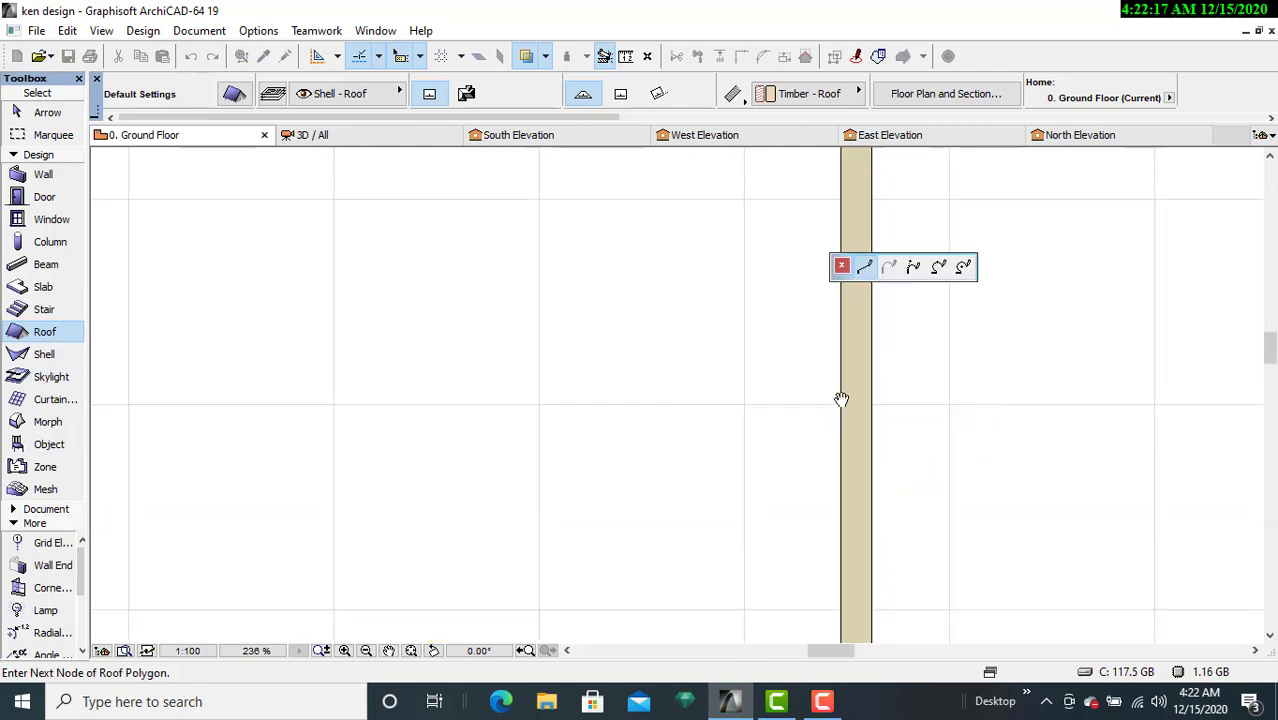
scroll(809, 470, "down", 6)
scroll(809, 460, "down", 2)
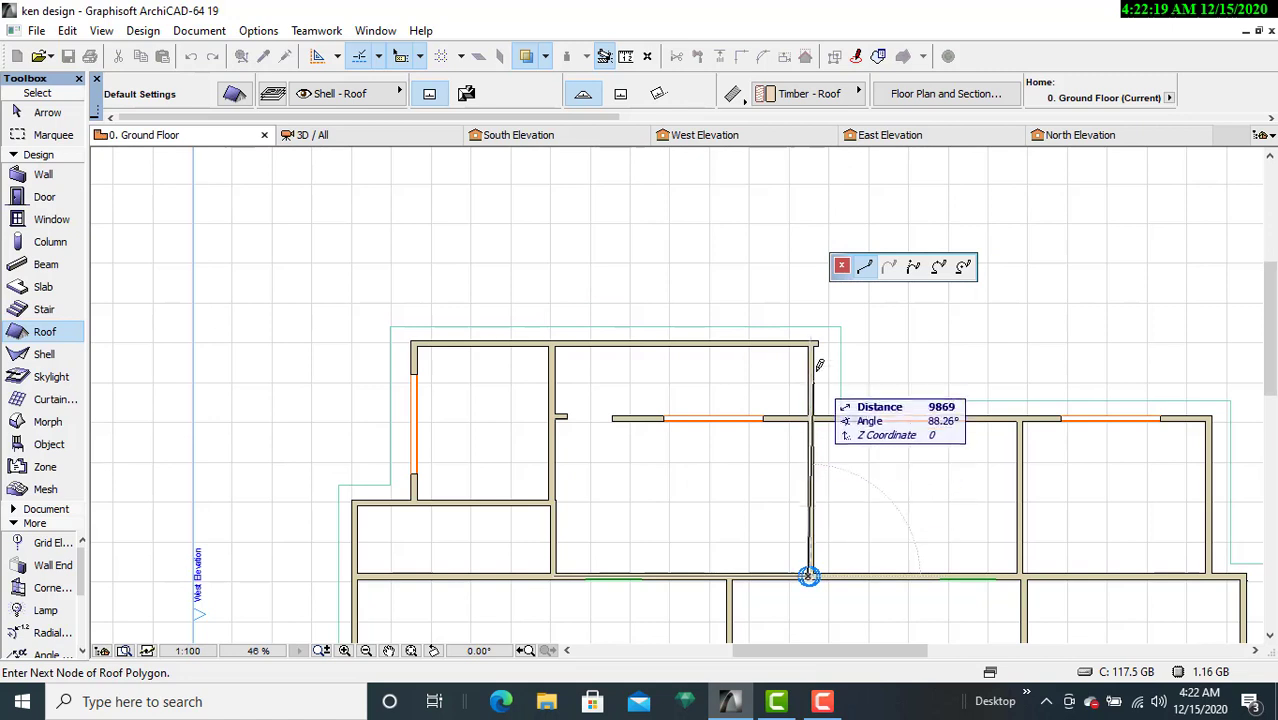
scroll(812, 332, "up", 2)
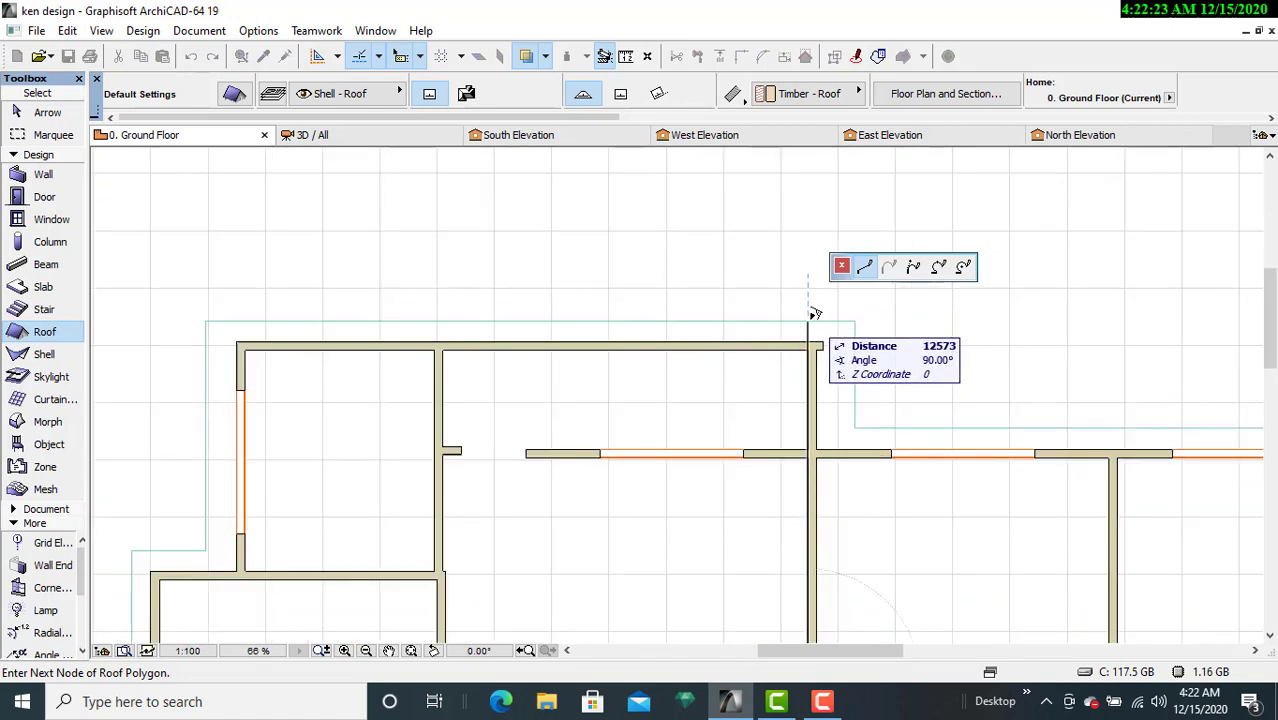
left_click(808, 321)
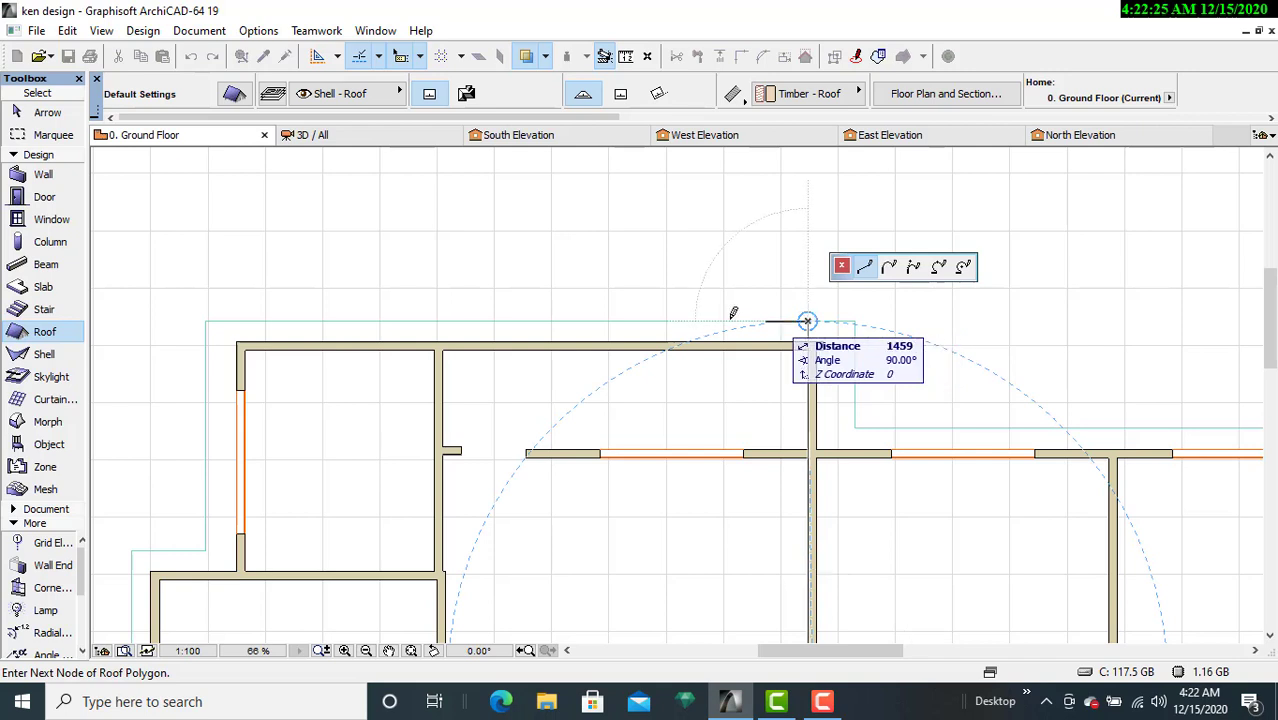
left_click(439, 316)
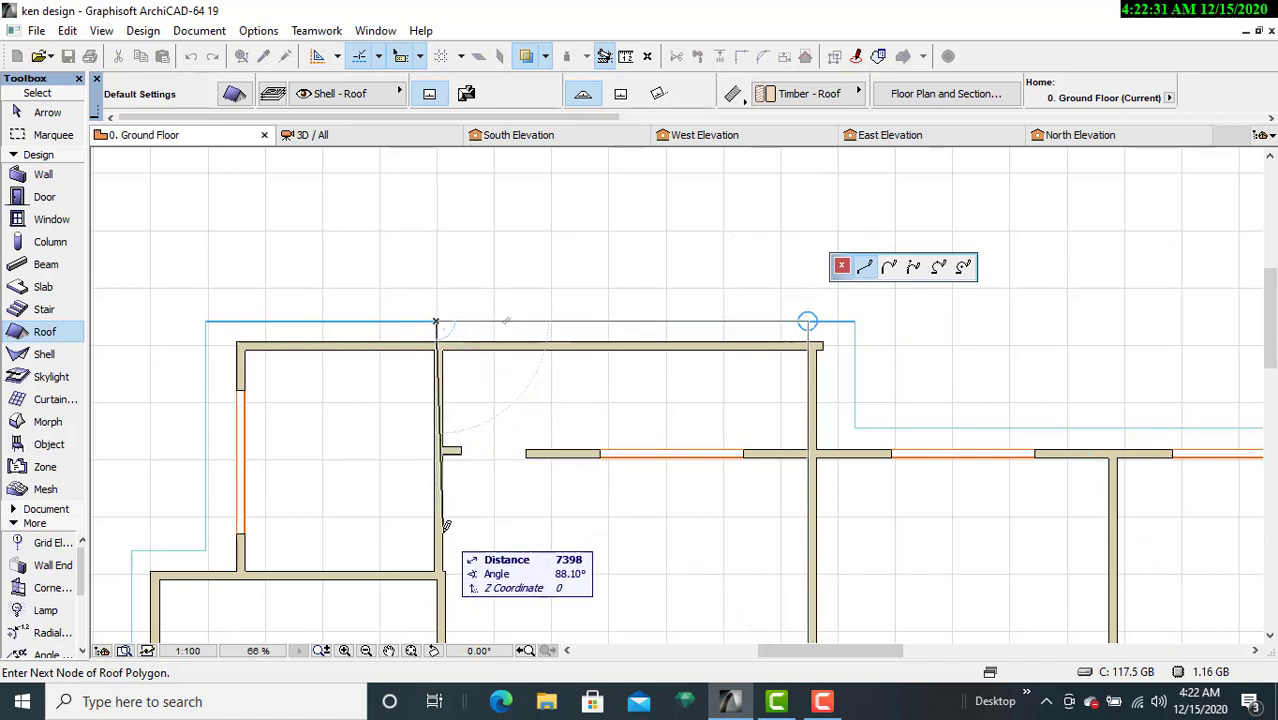
middle_click_drag(439, 531, 474, 329)
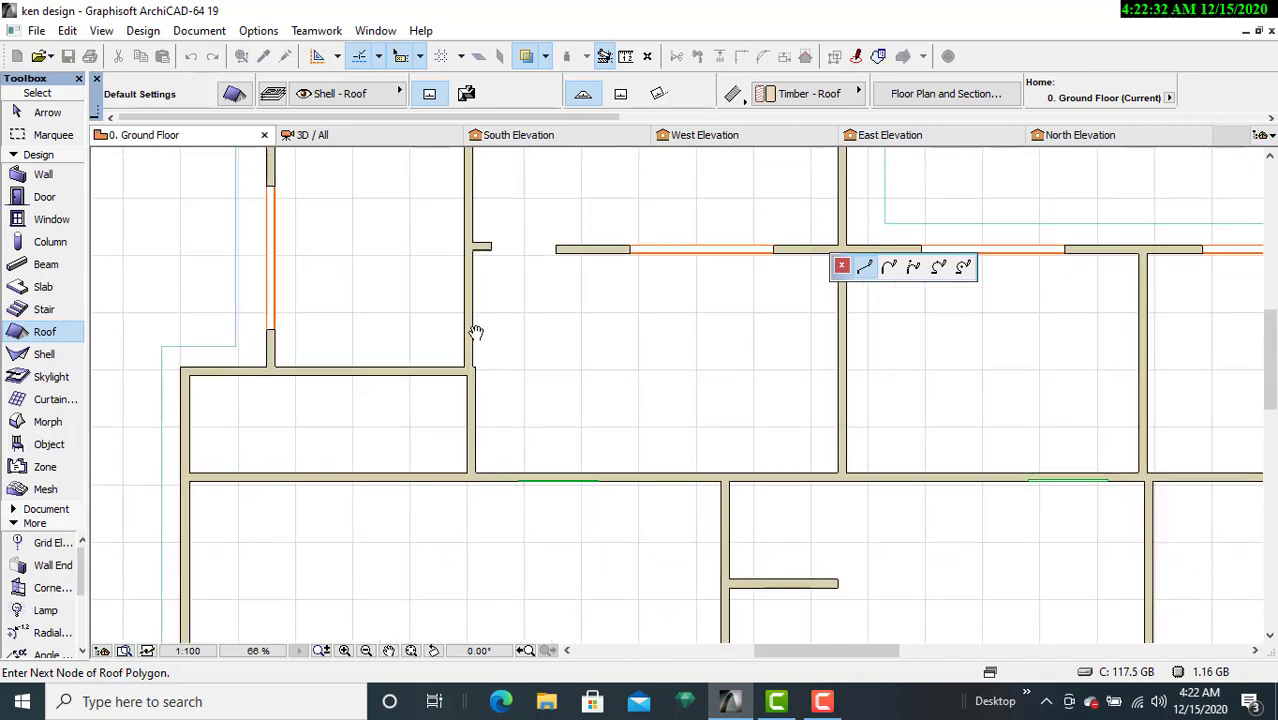
left_click(467, 474)
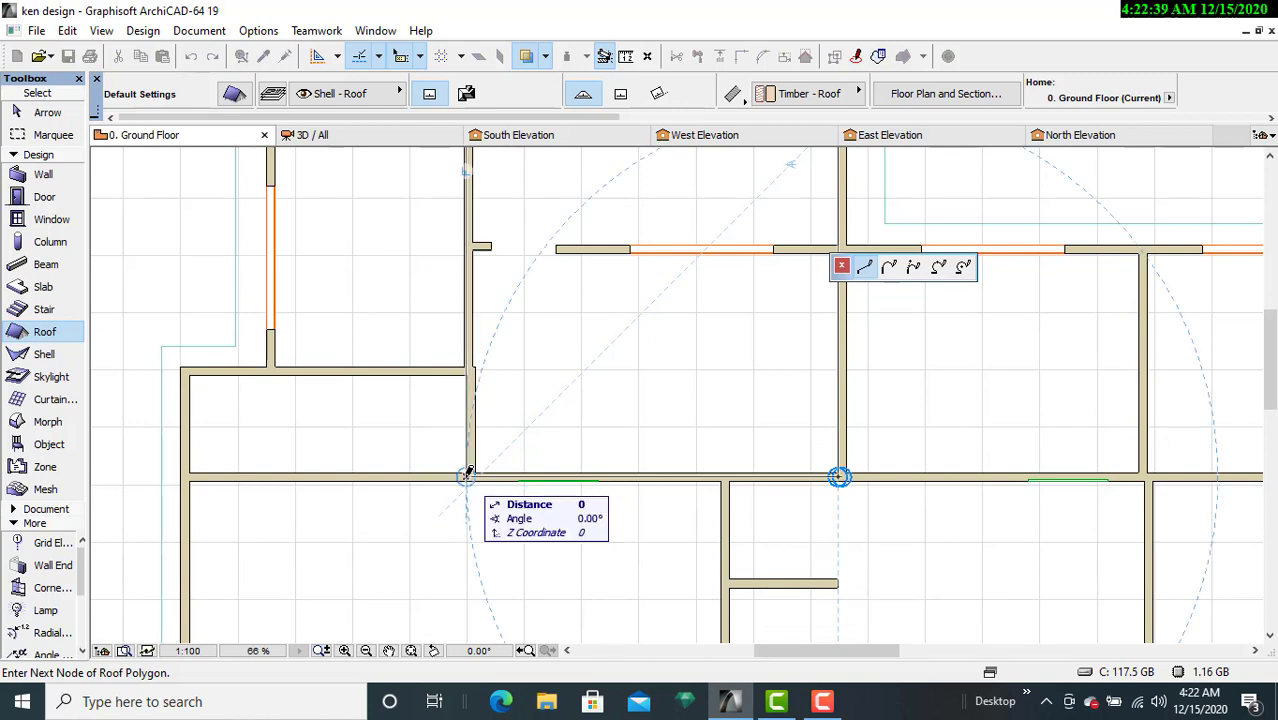
left_click(467, 474)
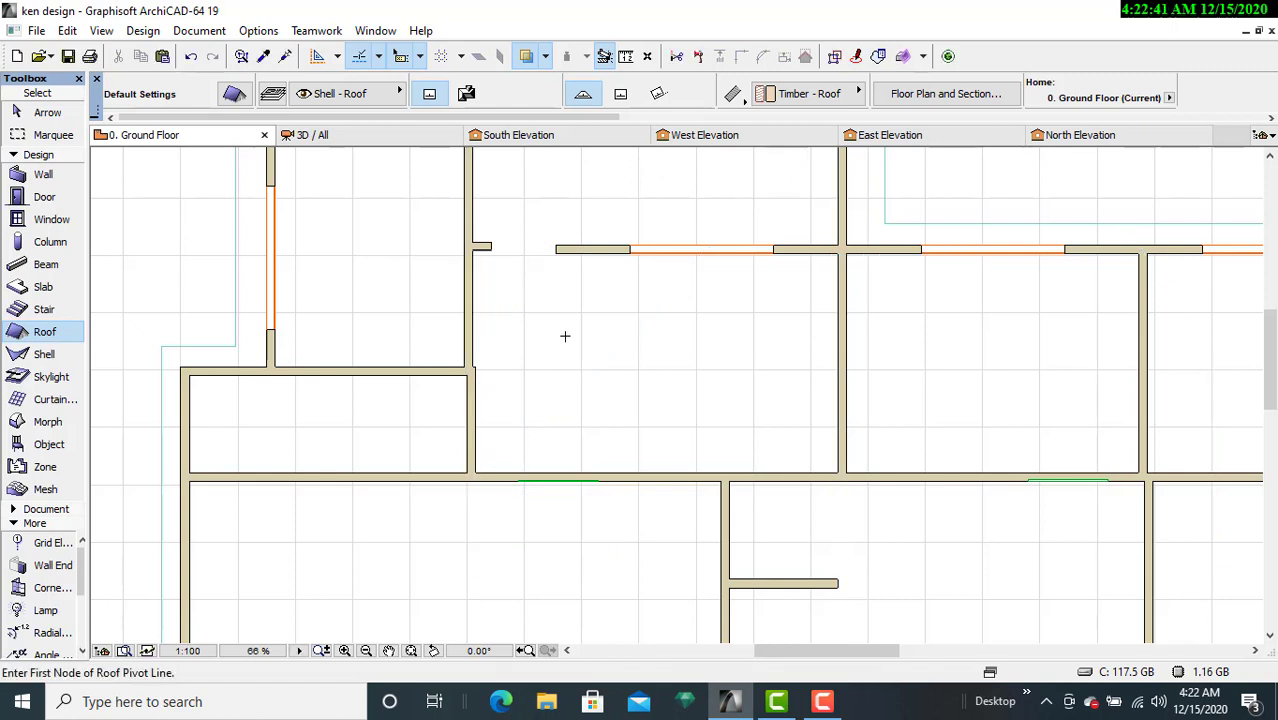
Step: In the 3D model, set the new timber roof plane beside the tiled one to elevation 18000 and material EM-04 Tile - Roof
left_click(387, 140)
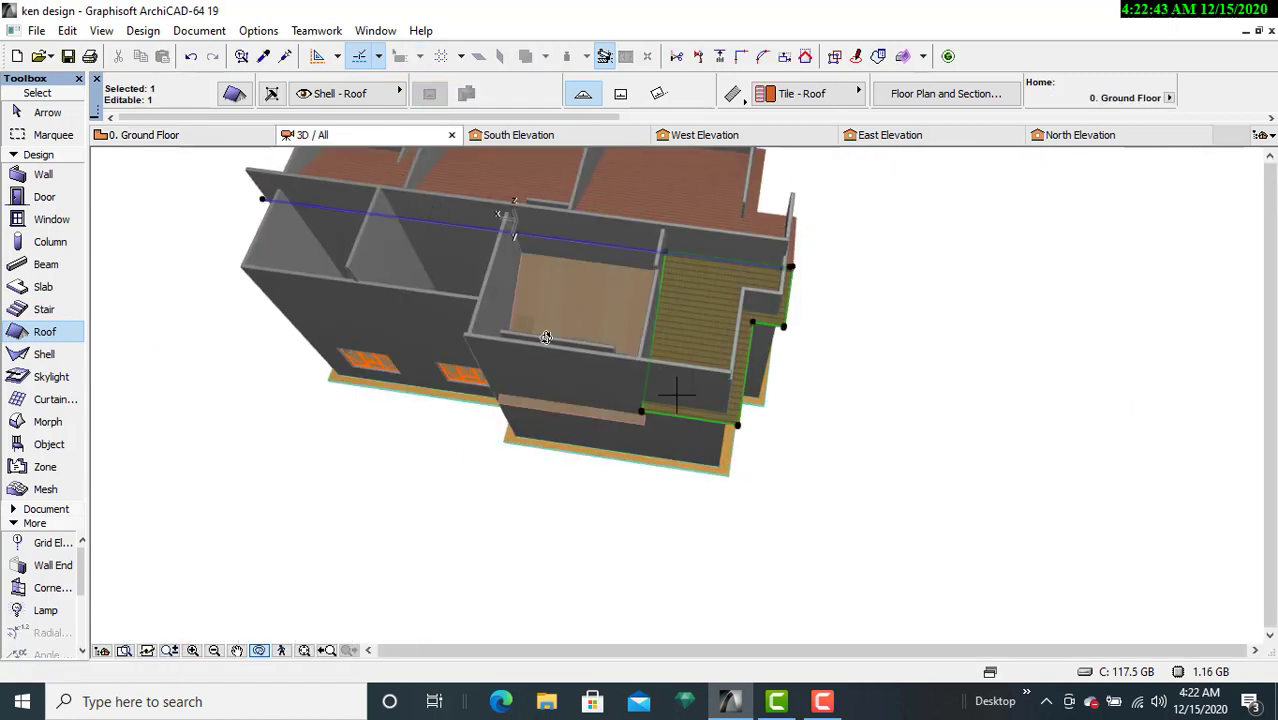
left_click_drag(573, 503, 548, 450)
left_click(258, 651)
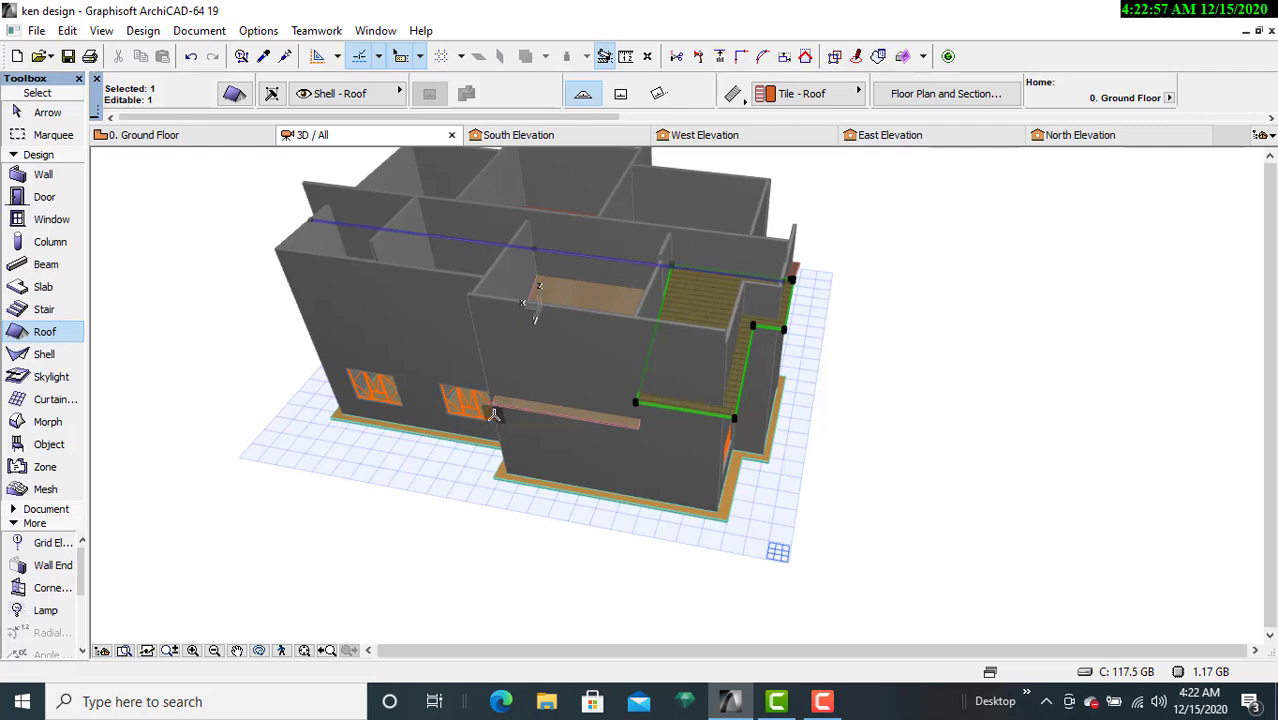
scroll(492, 413, "up", 5)
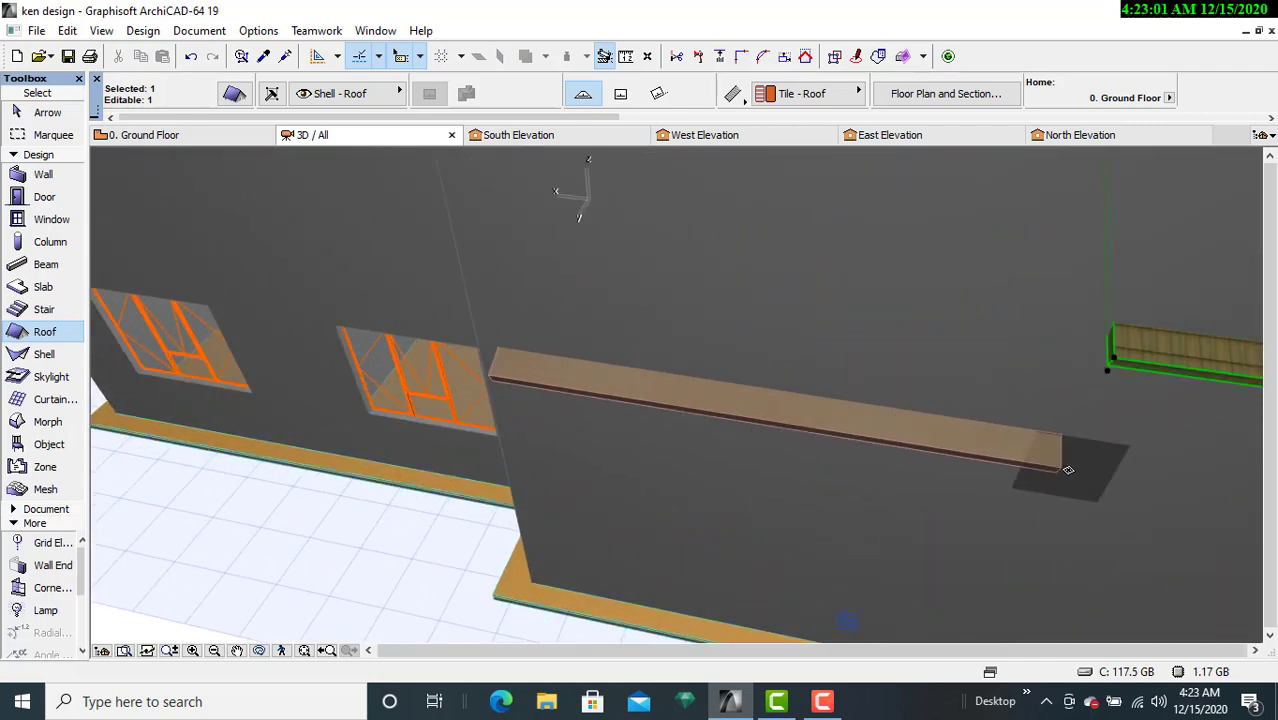
key("Escape")
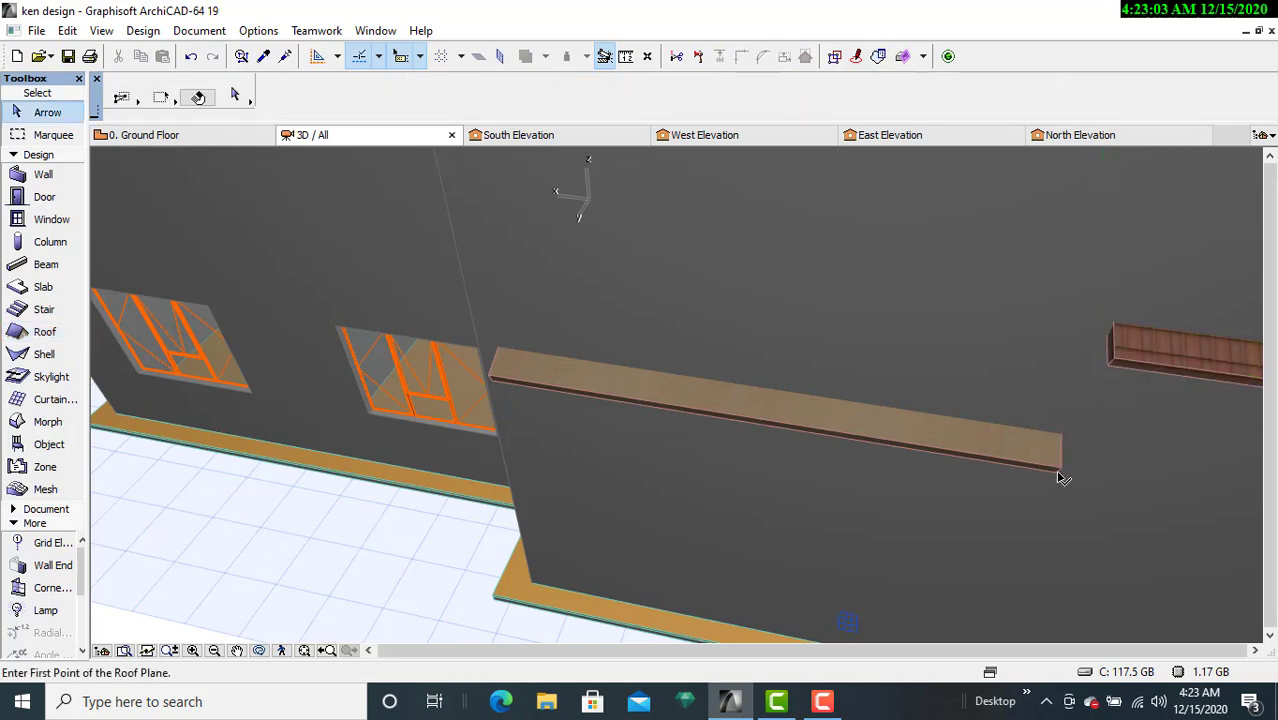
left_click(1060, 475)
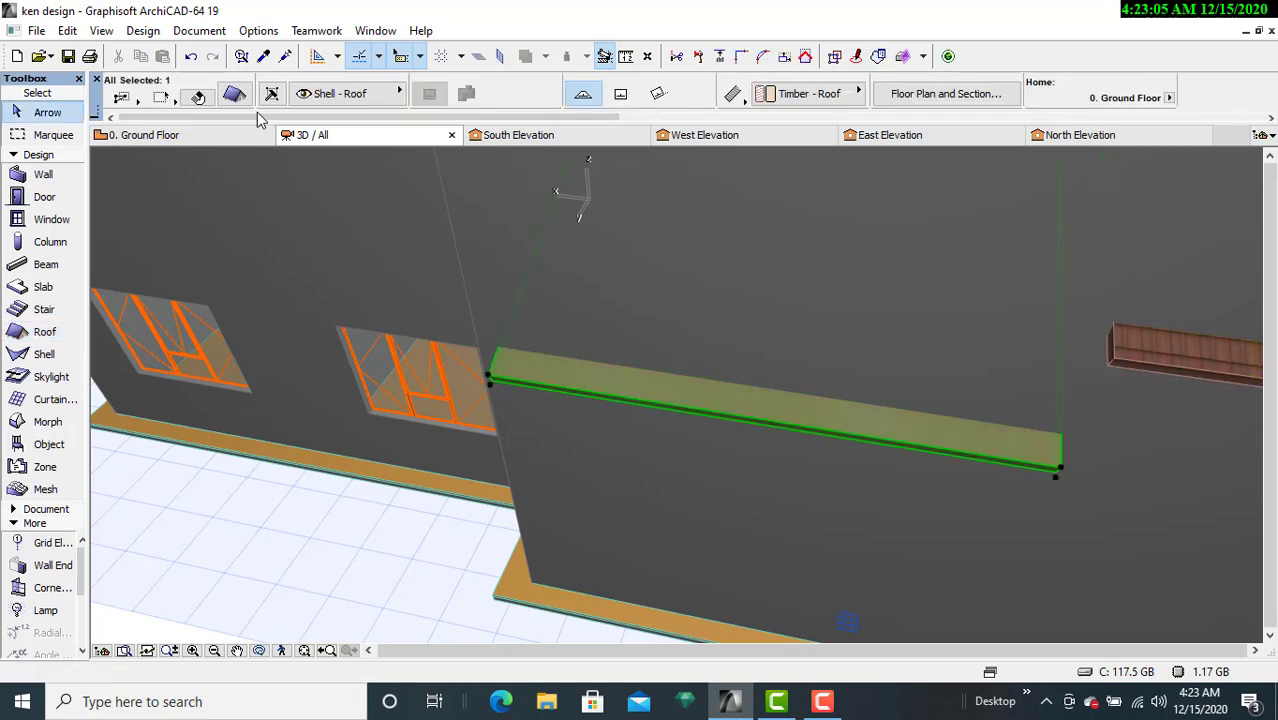
left_click(234, 93)
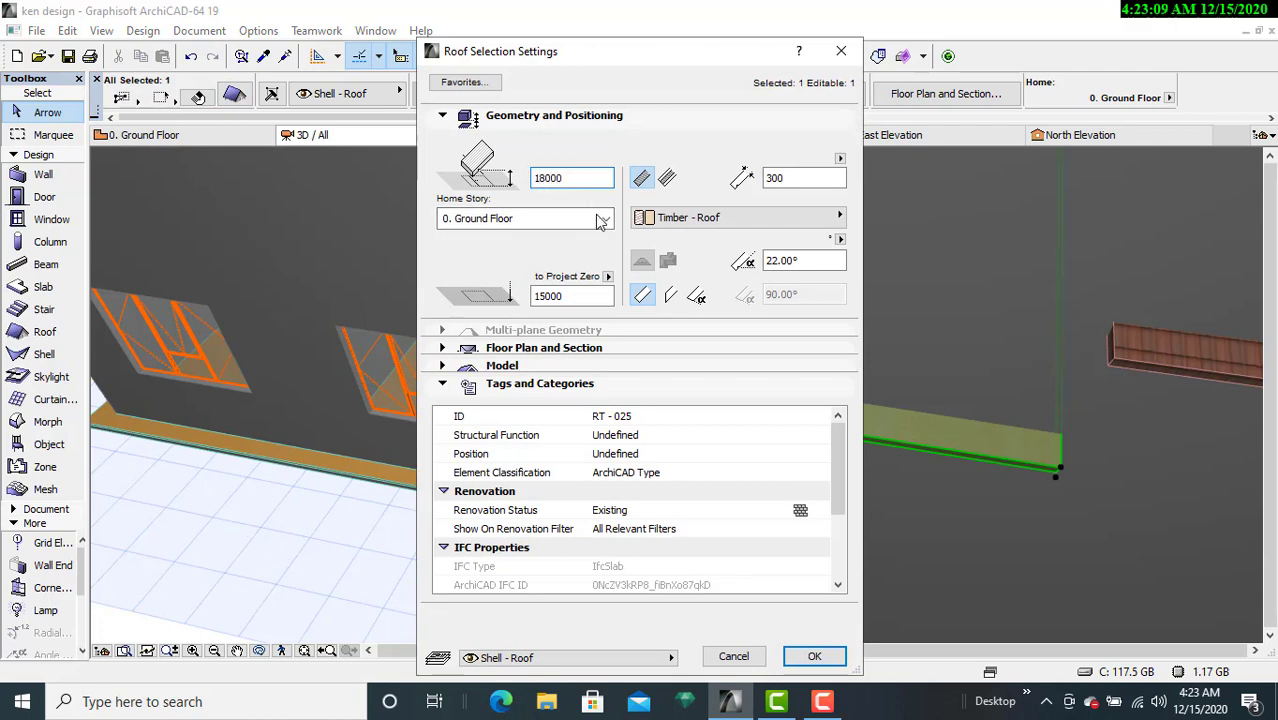
double_click(575, 296)
type("18000")
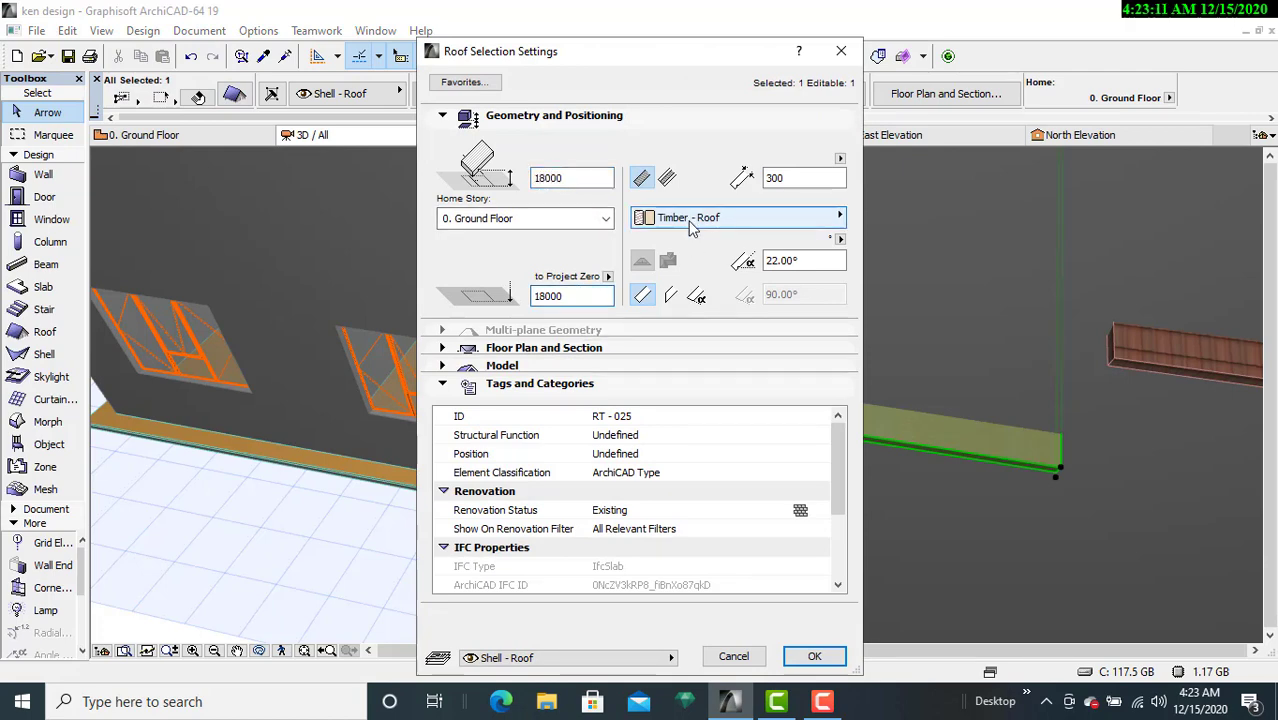
left_click(692, 220)
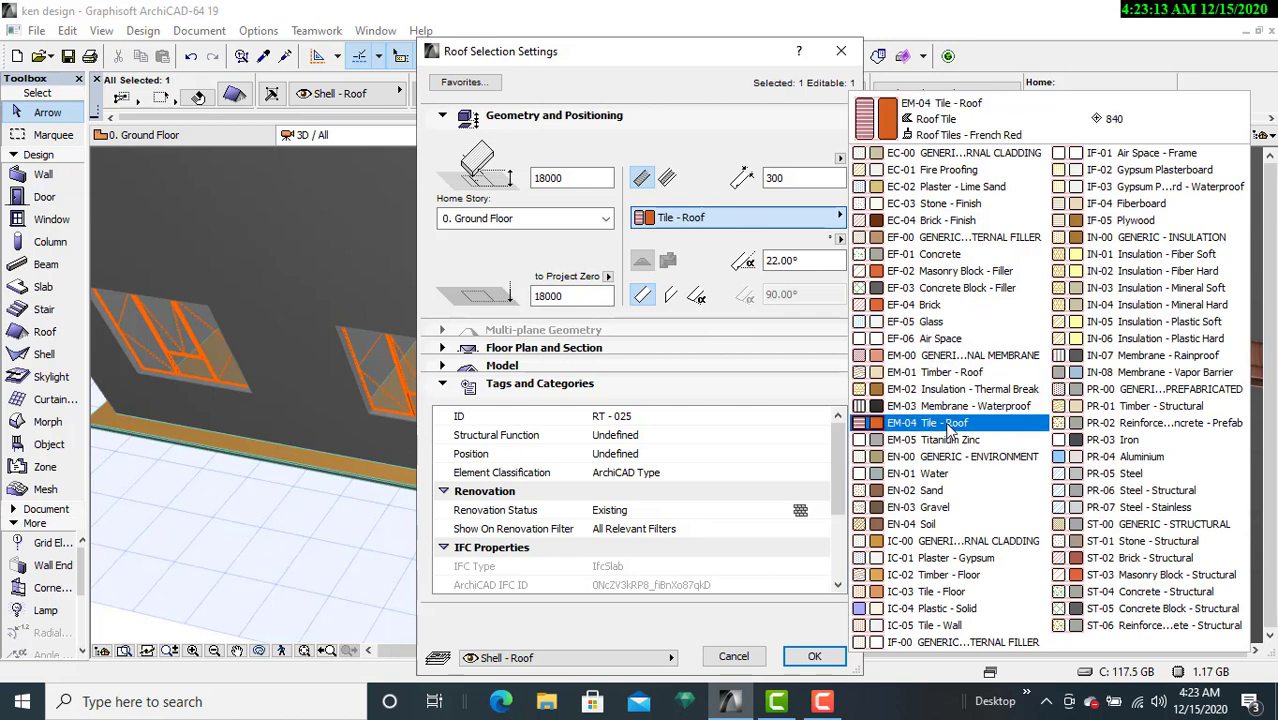
left_click(949, 424)
left_click(806, 656)
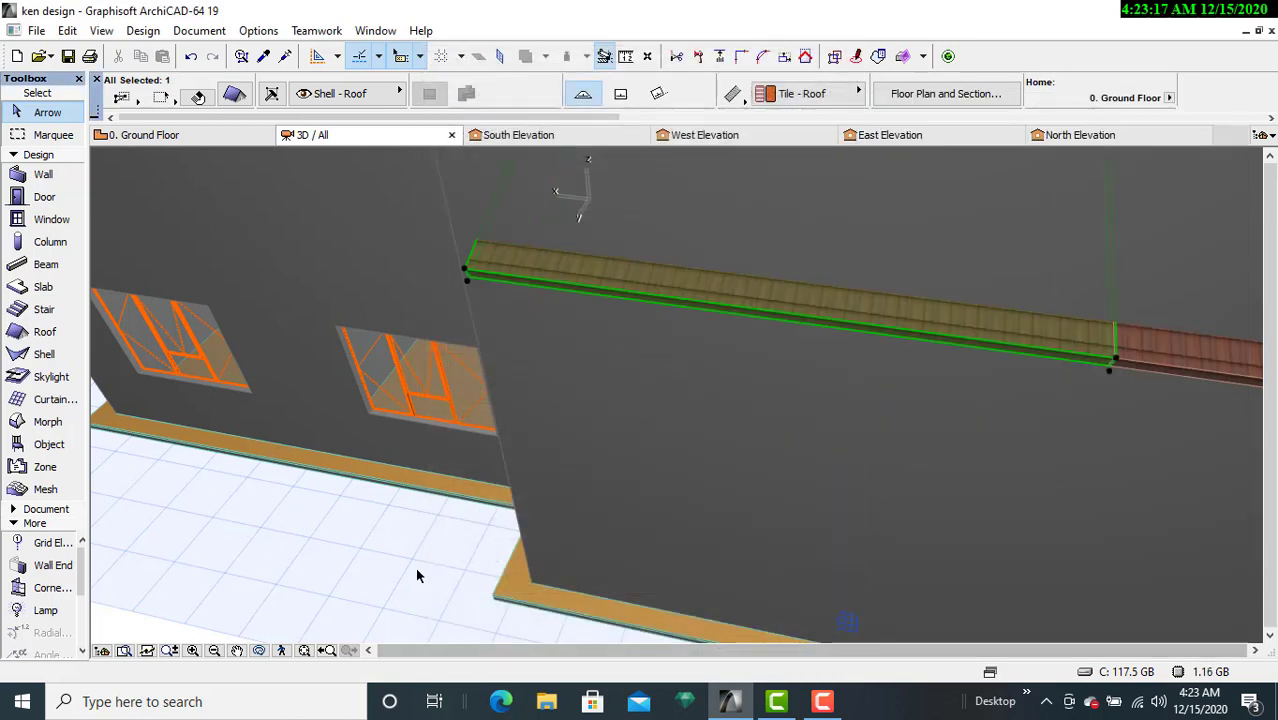
Step: On the ground floor plan, place a roof pivot line along the central wall from the next wall junction to its east end, pitching upward to the south
scroll(403, 496, "down", 5)
scroll(403, 497, "down", 3)
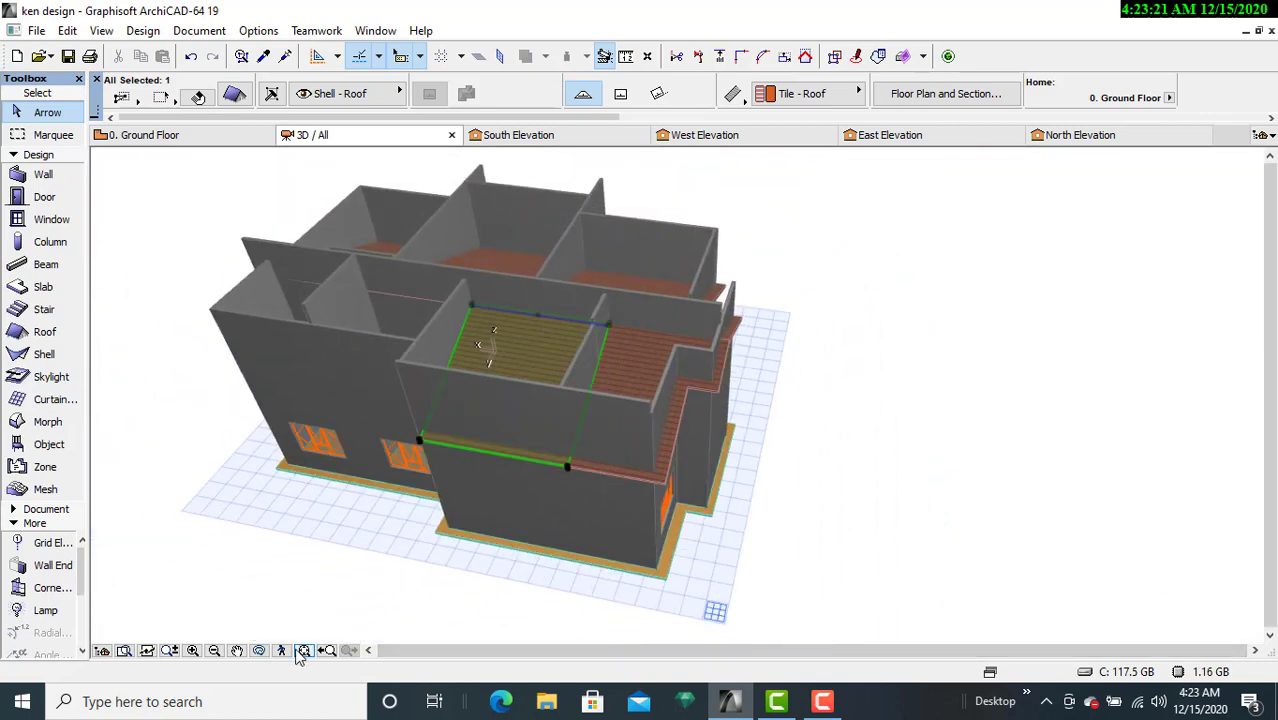
left_click(259, 651)
left_click_drag(258, 600, 328, 224)
left_click(188, 136)
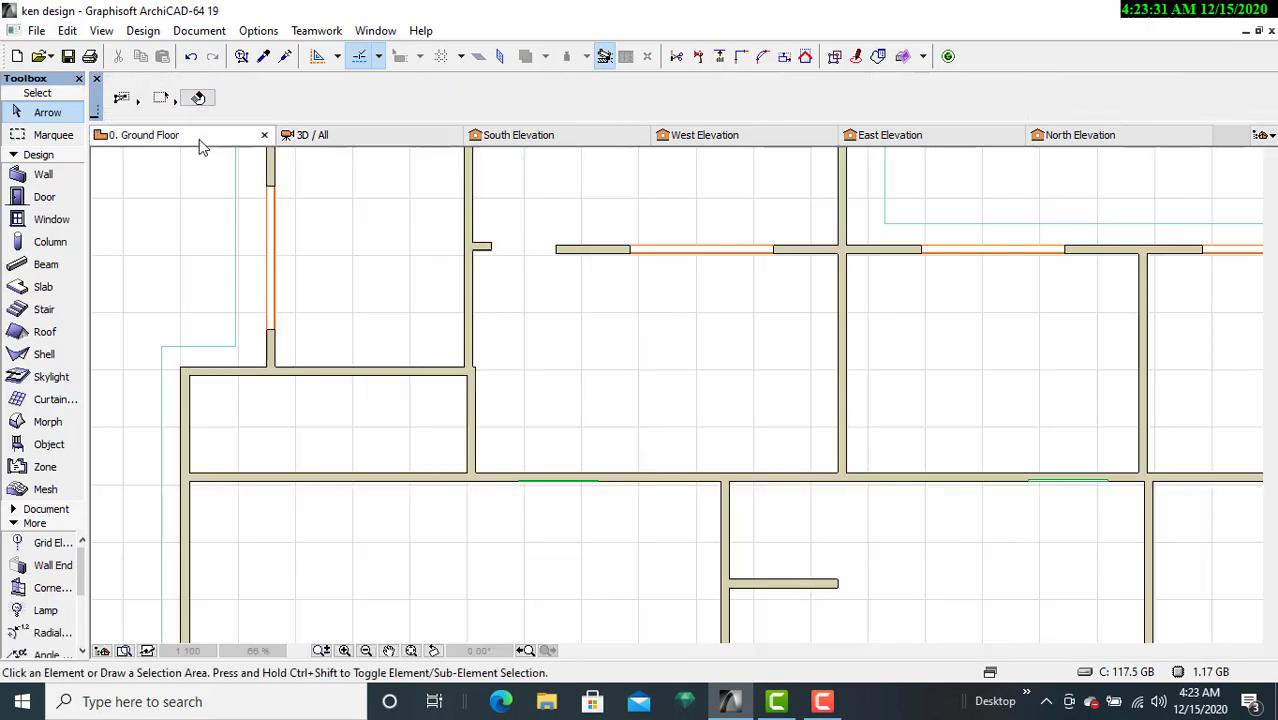
scroll(719, 340, "down", 3)
middle_click_drag(719, 340, 468, 350)
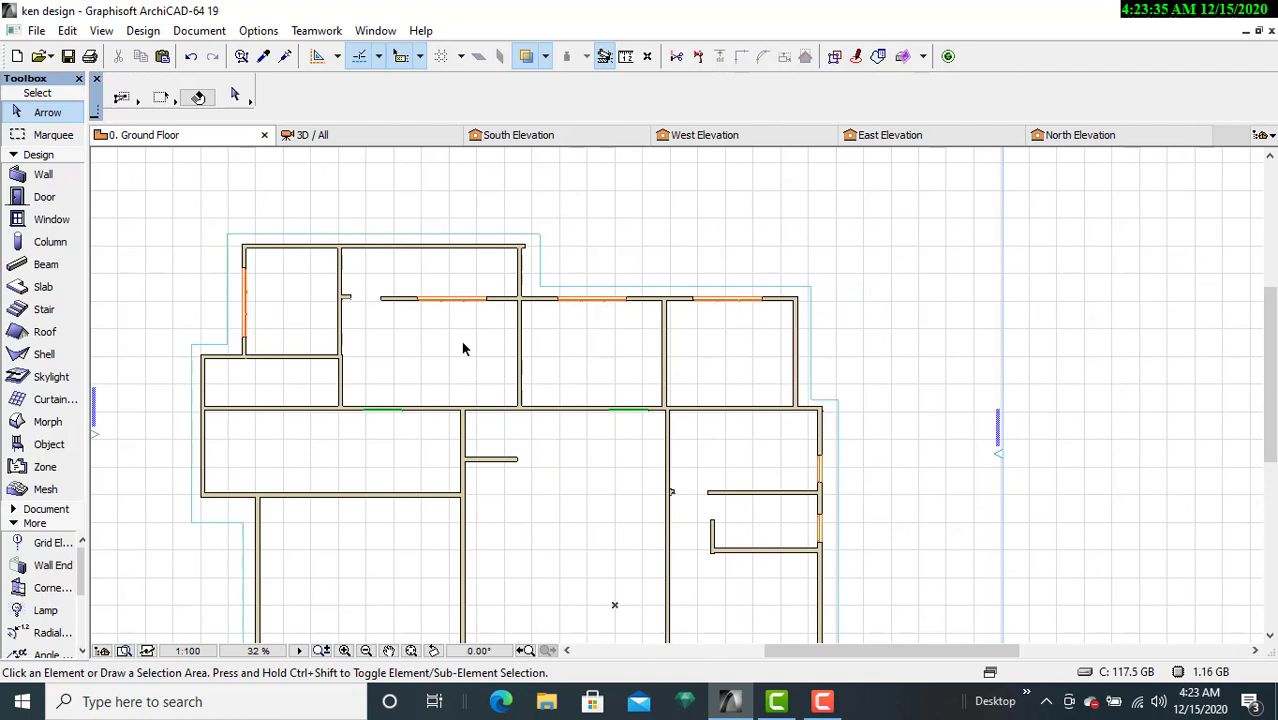
scroll(576, 354, "up", 3)
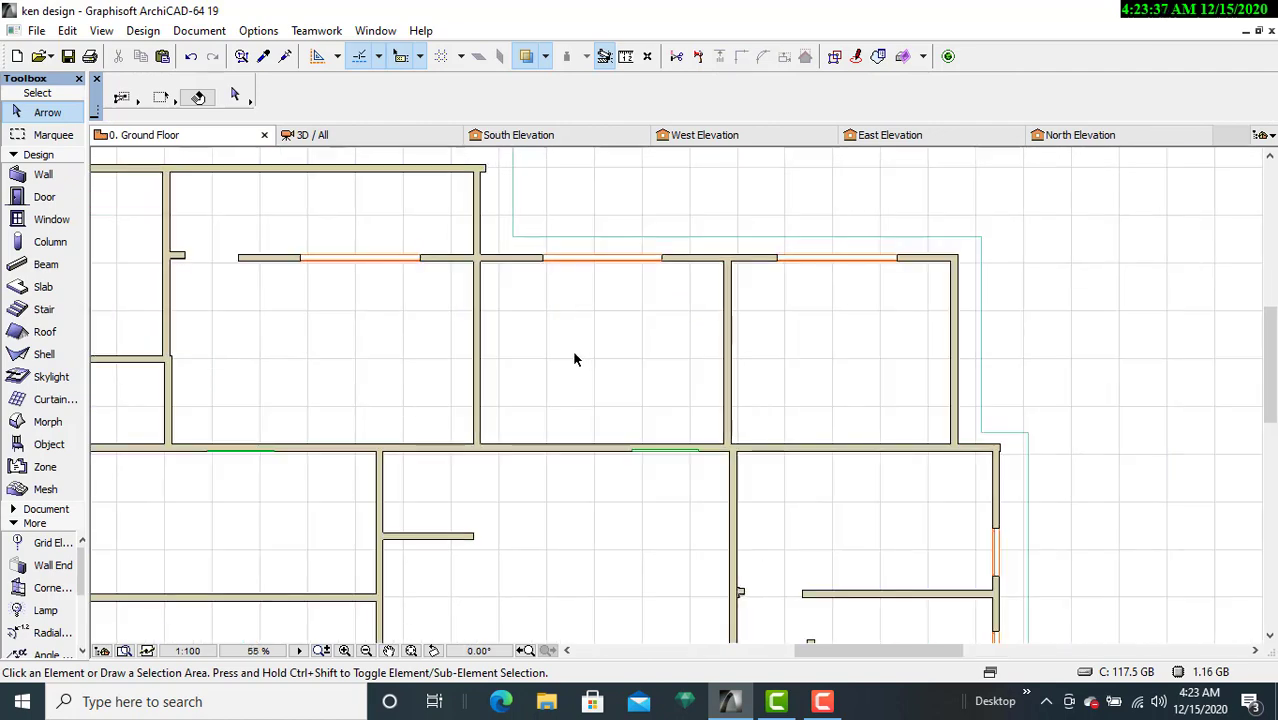
left_click(44, 333)
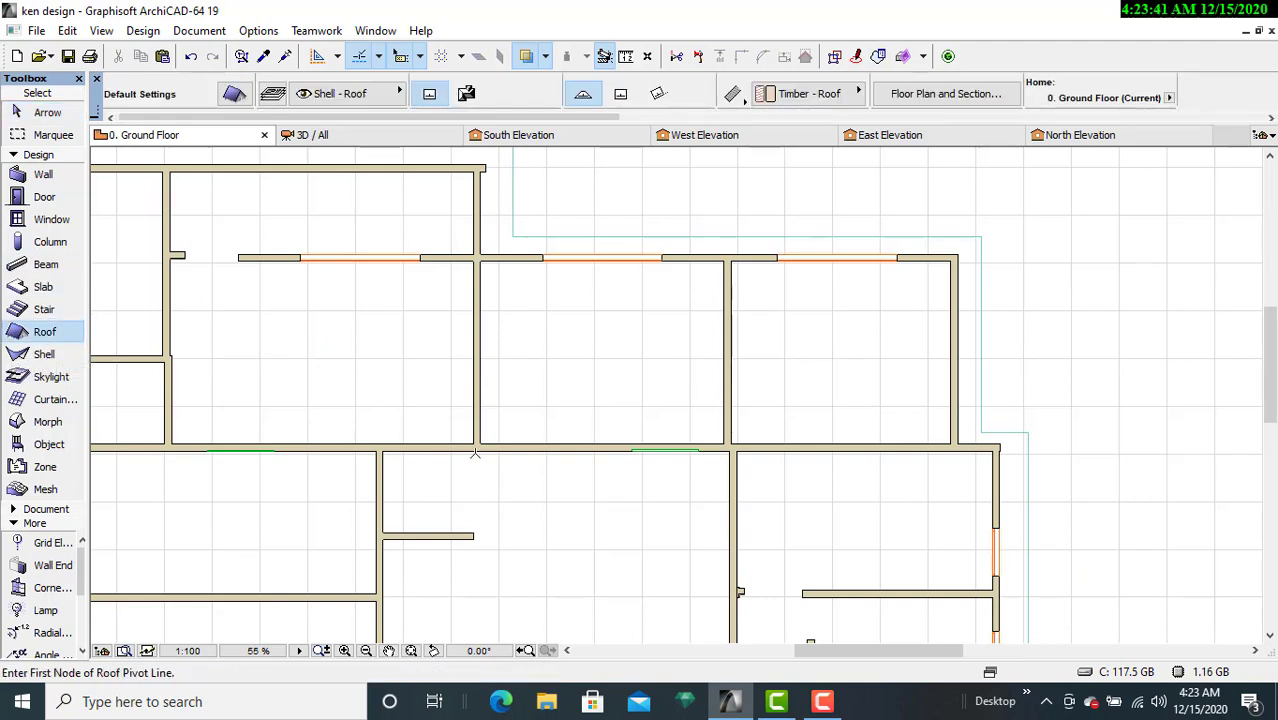
left_click(476, 447)
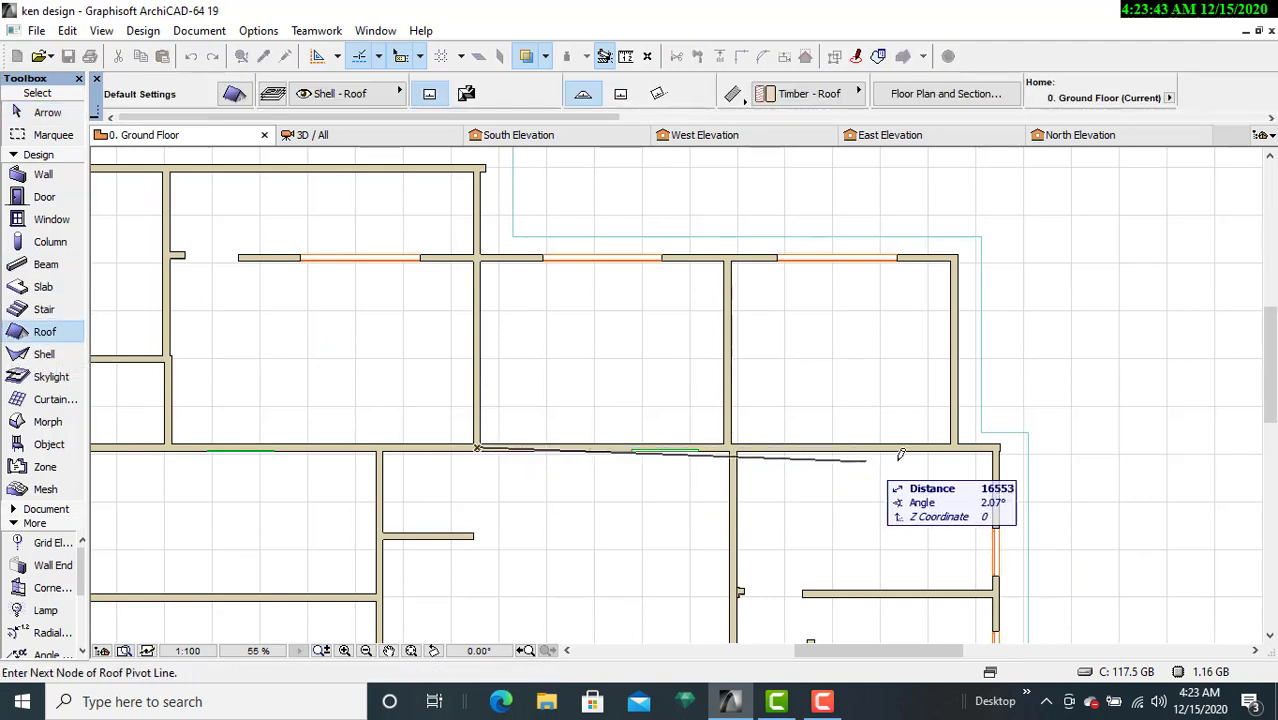
left_click(1011, 446)
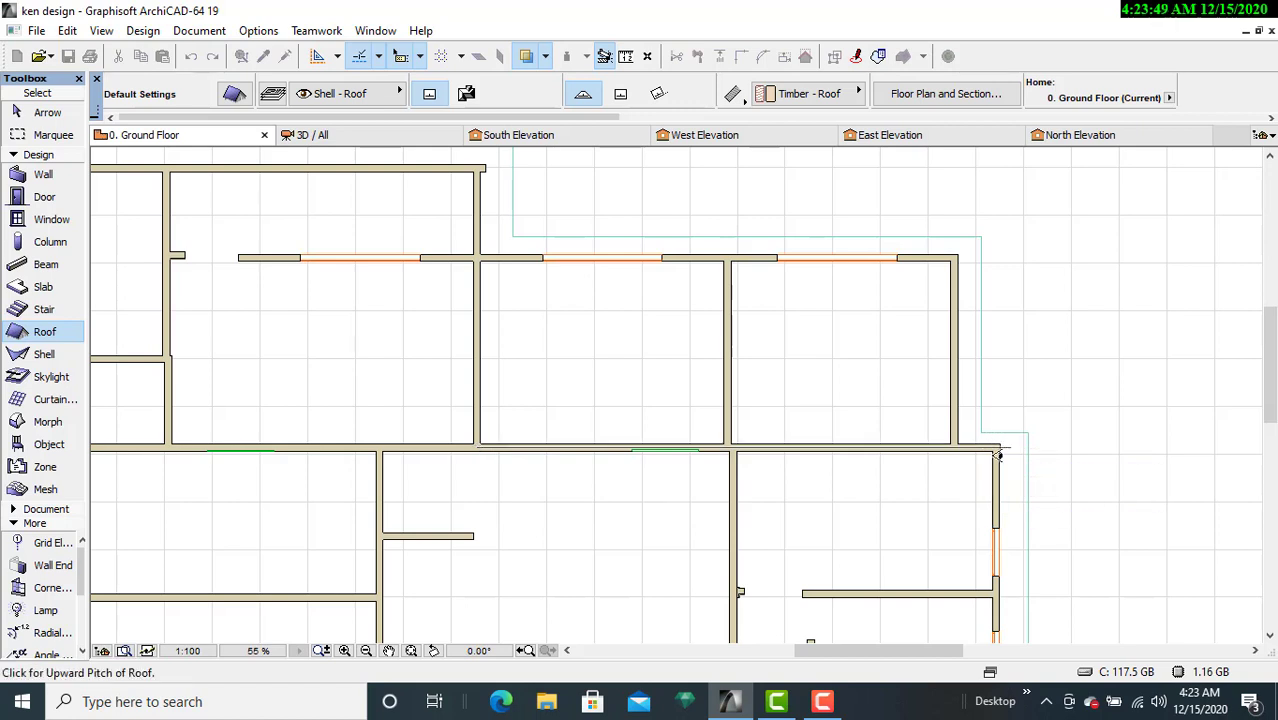
left_click(629, 542)
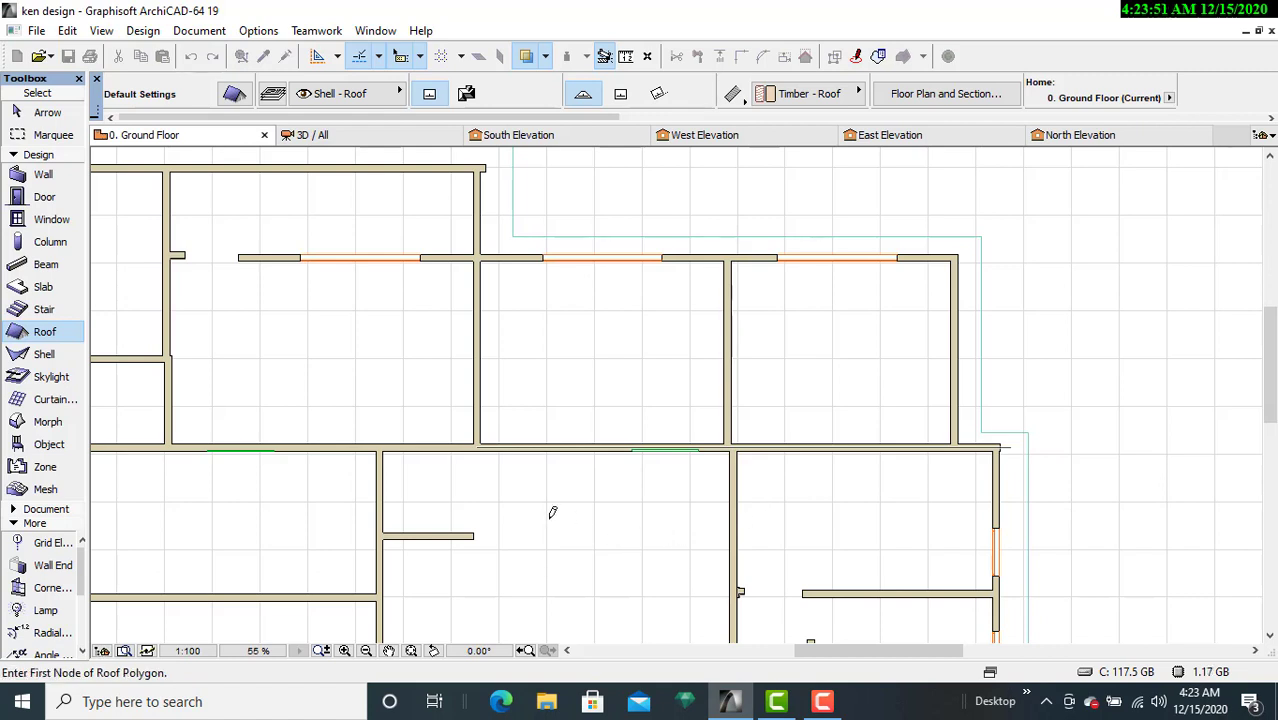
Step: Outline the roof plane from the wall junction north to the eave line, east to the eave corner, and south to the central wall
scroll(518, 477, "up", 3)
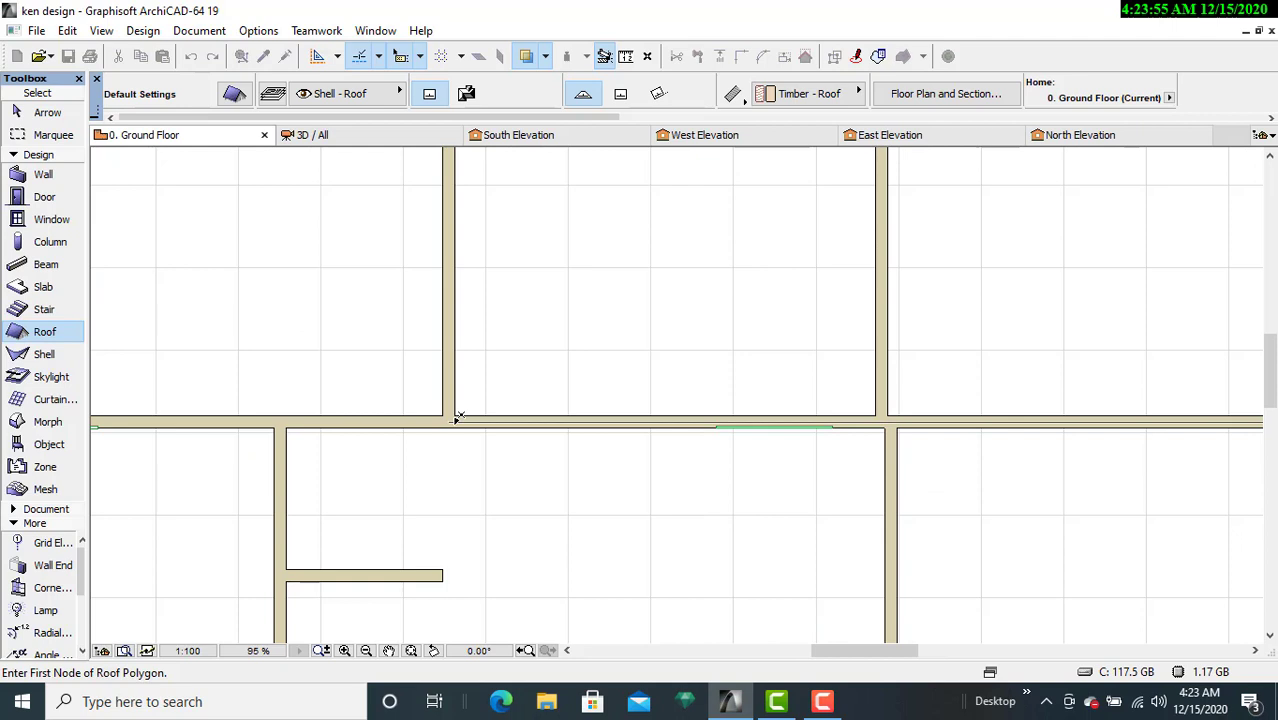
left_click(457, 416)
middle_click_drag(456, 328, 437, 581)
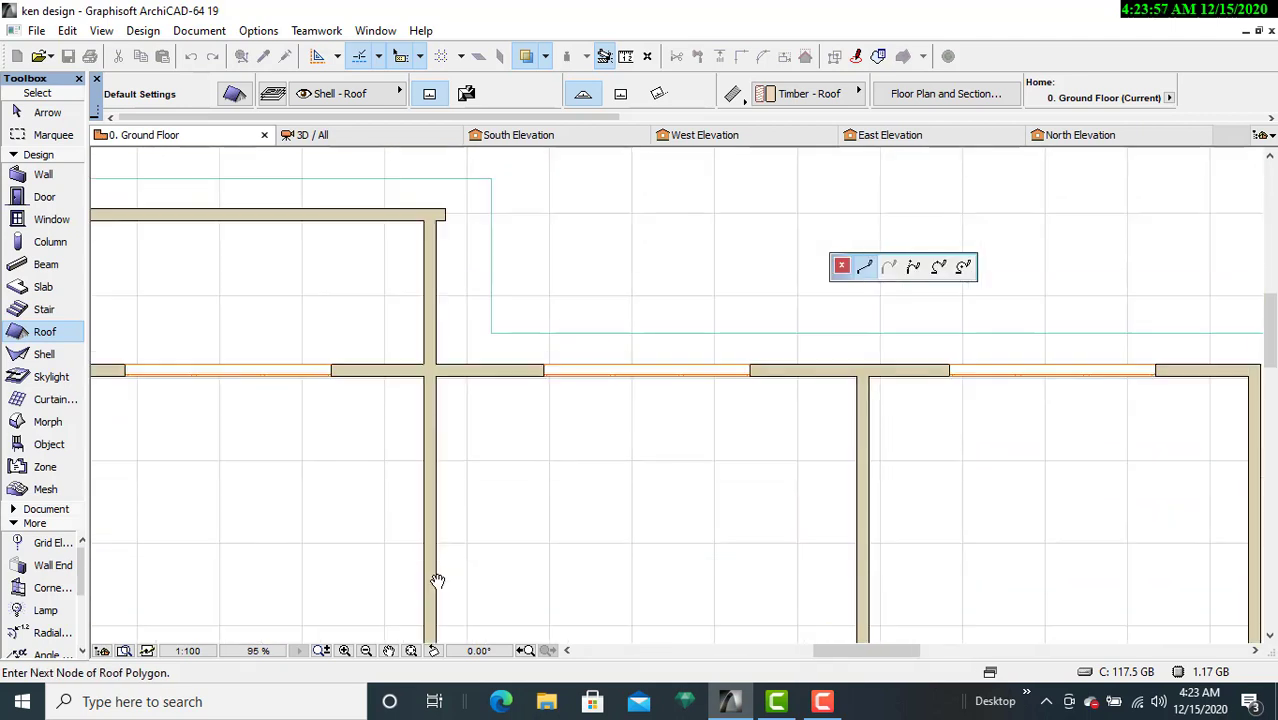
left_click(436, 332)
middle_click_drag(850, 348, 522, 345)
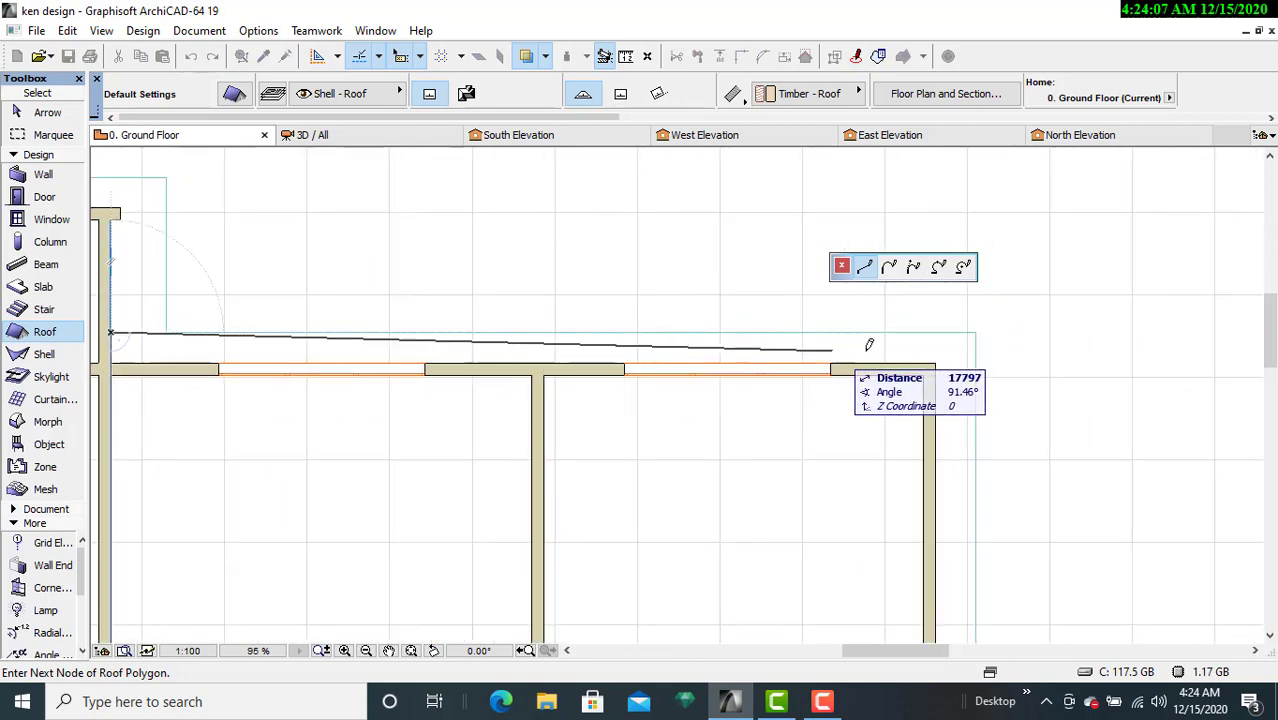
left_click(977, 332)
middle_click_drag(976, 510, 947, 305)
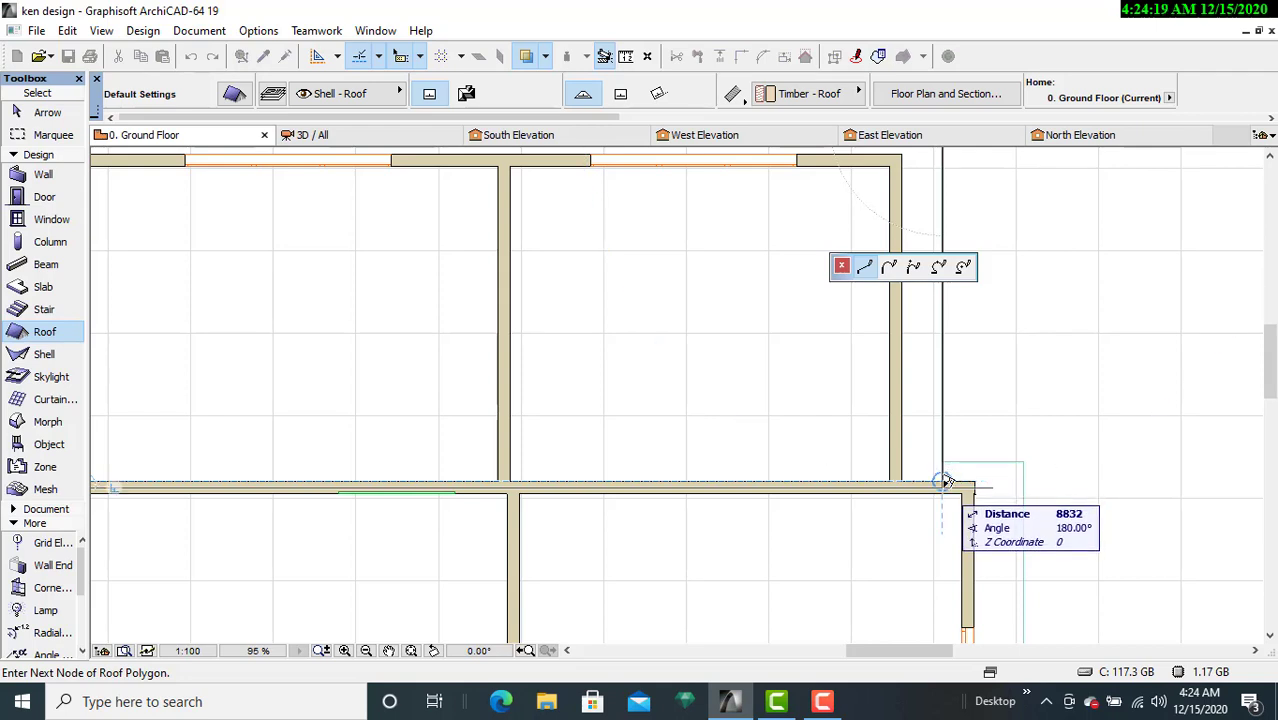
left_click(945, 482)
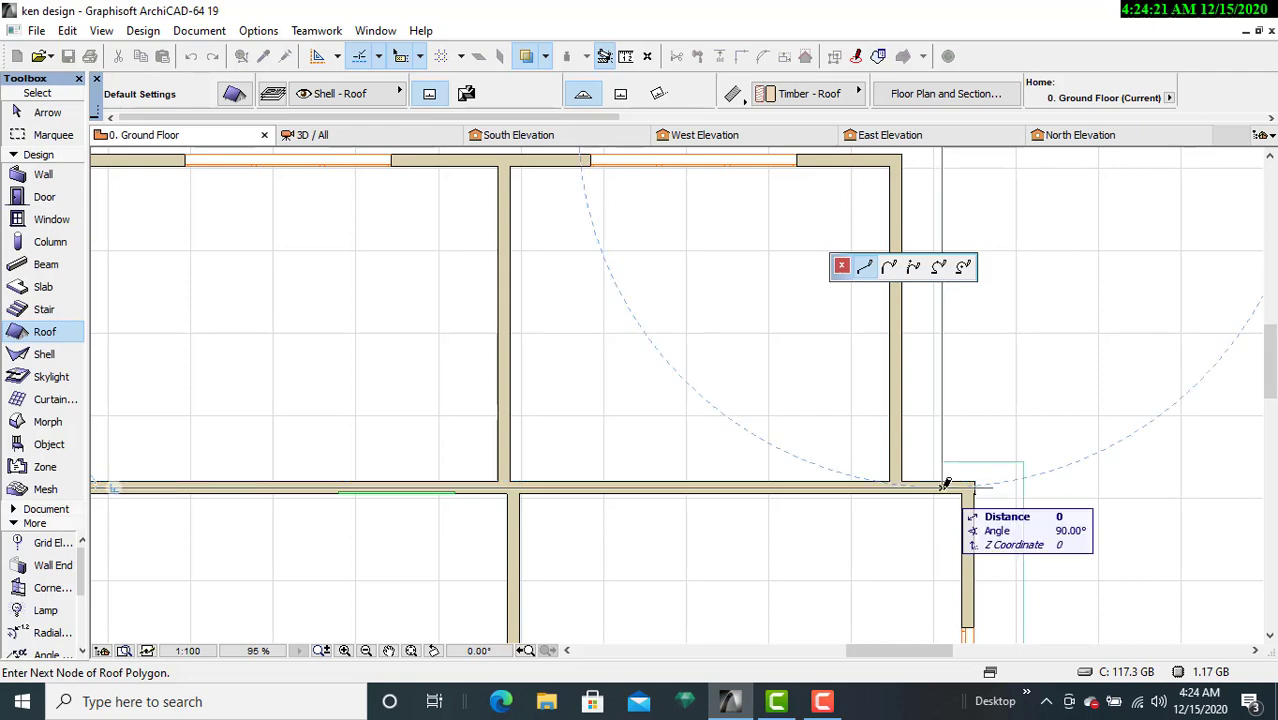
left_click(945, 484)
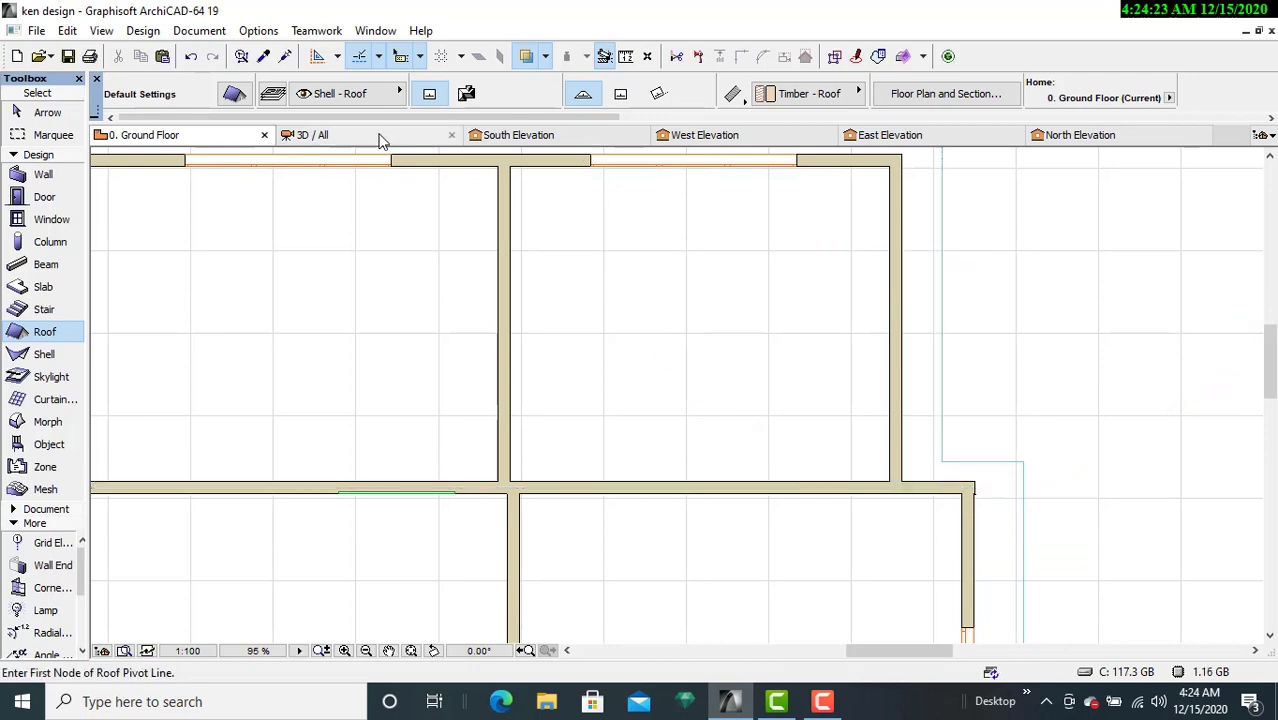
Step: In the 3D model, set the new timber roof plane at the building's northeast to elevation 18000 and material EM-04 Tile - Roof
left_click(379, 137)
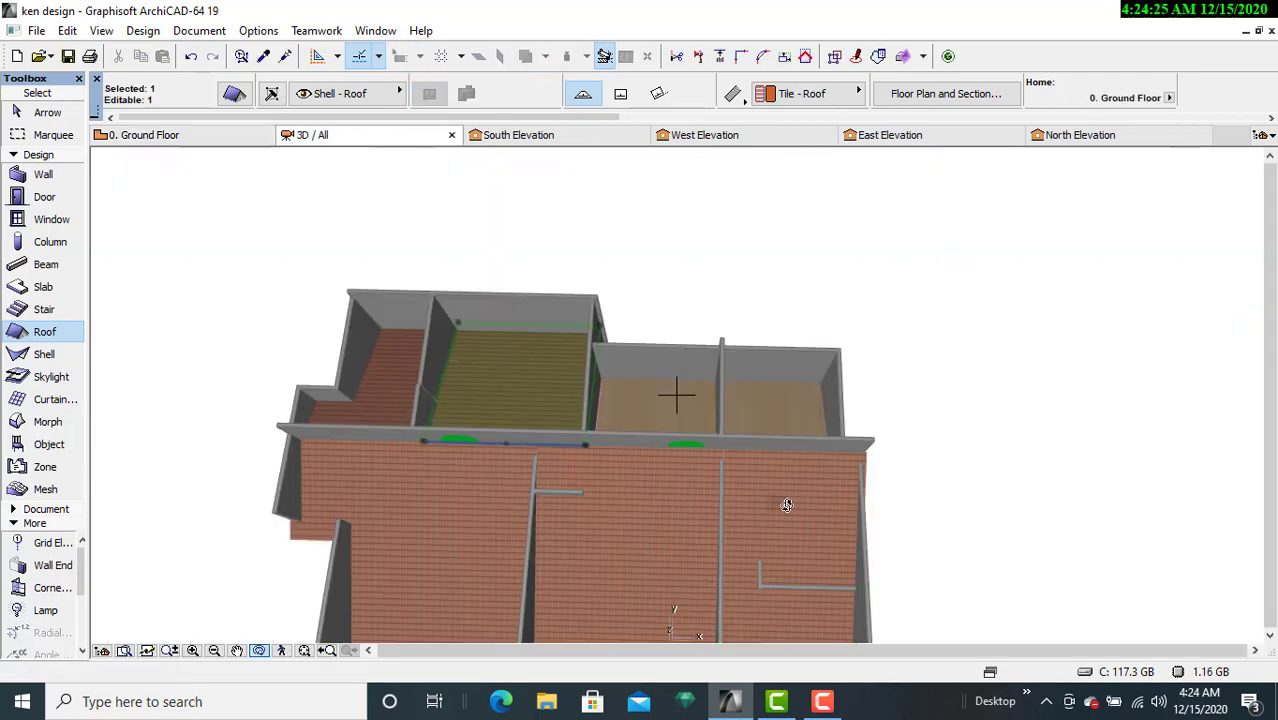
left_click_drag(787, 505, 259, 355)
left_click_drag(274, 311, 472, 387)
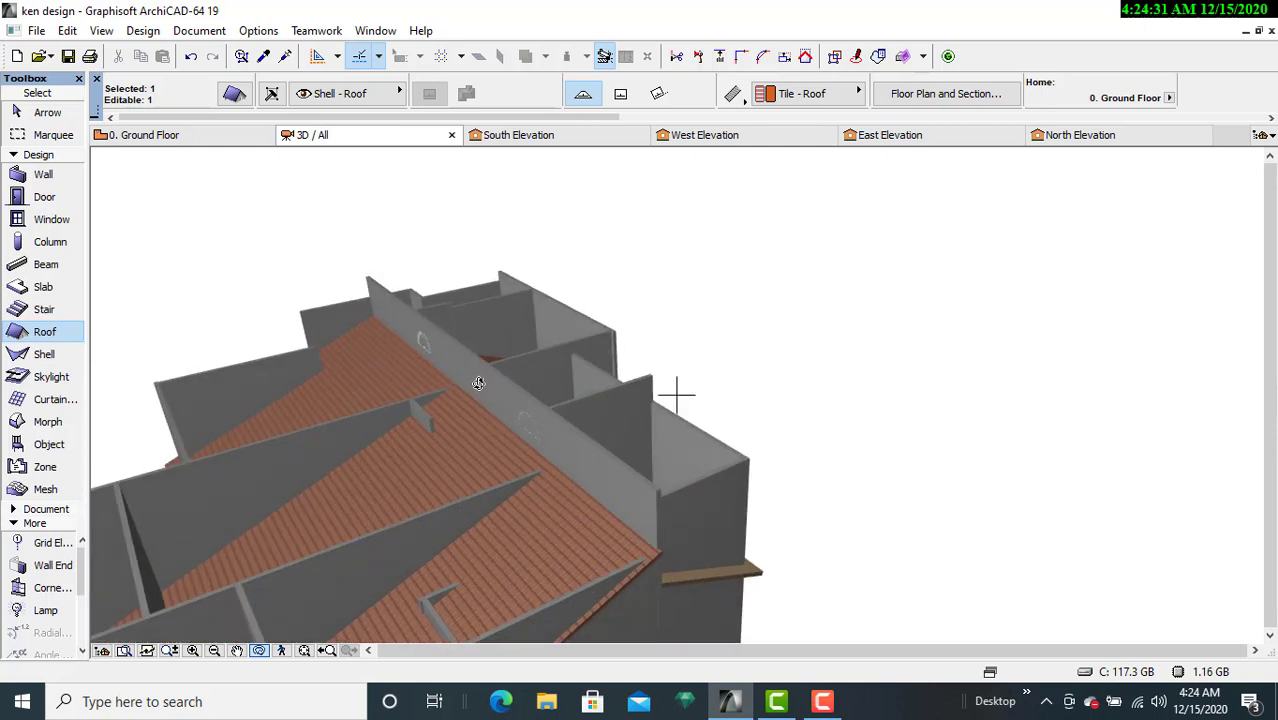
left_click(762, 570)
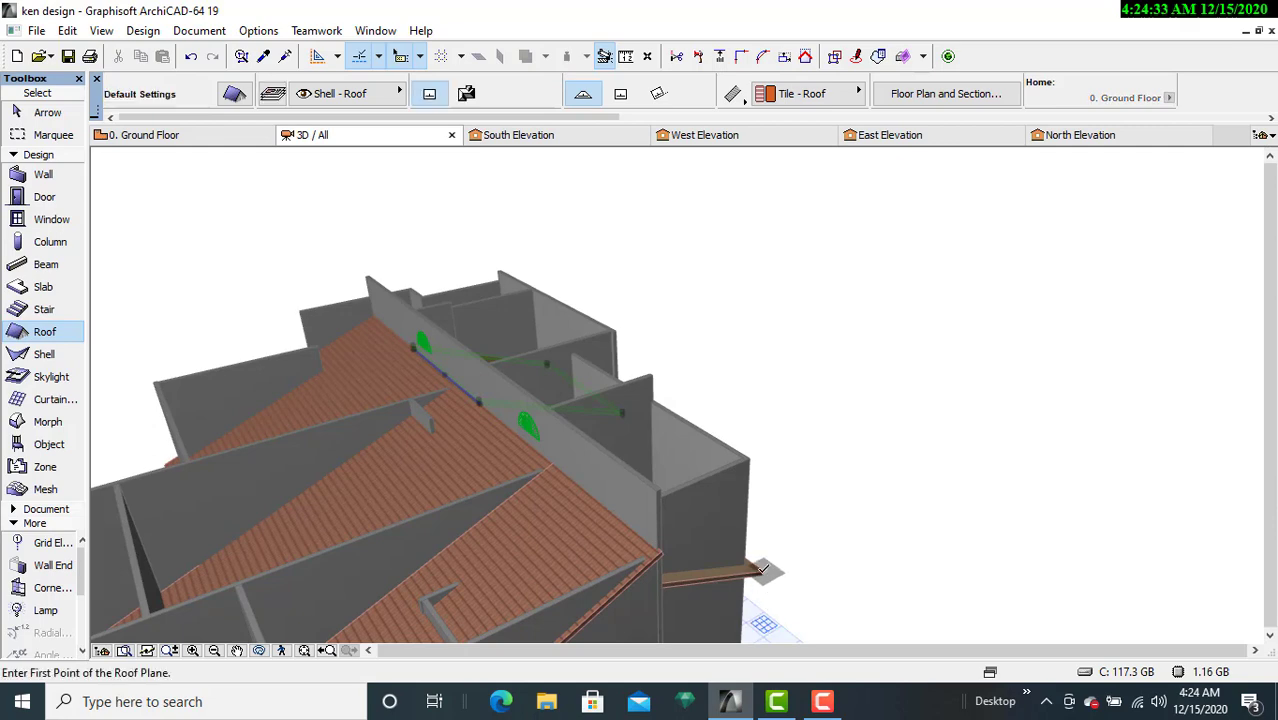
key("shift")
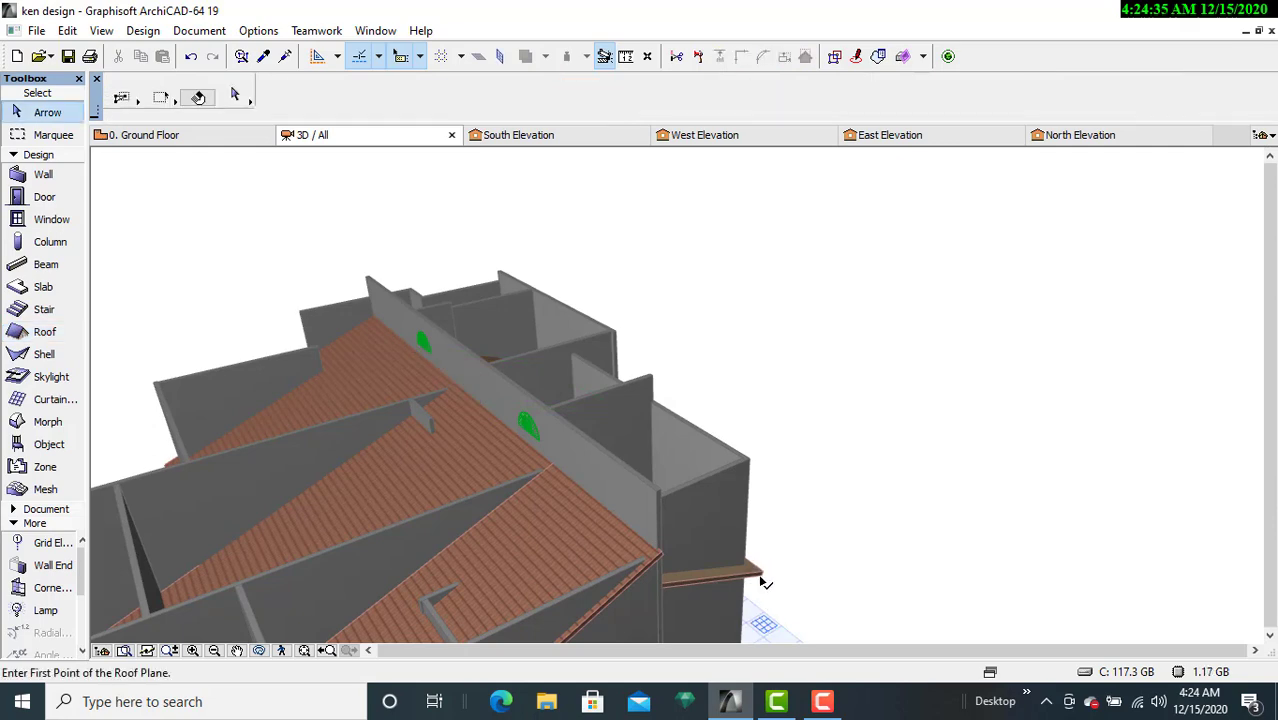
left_click(762, 578)
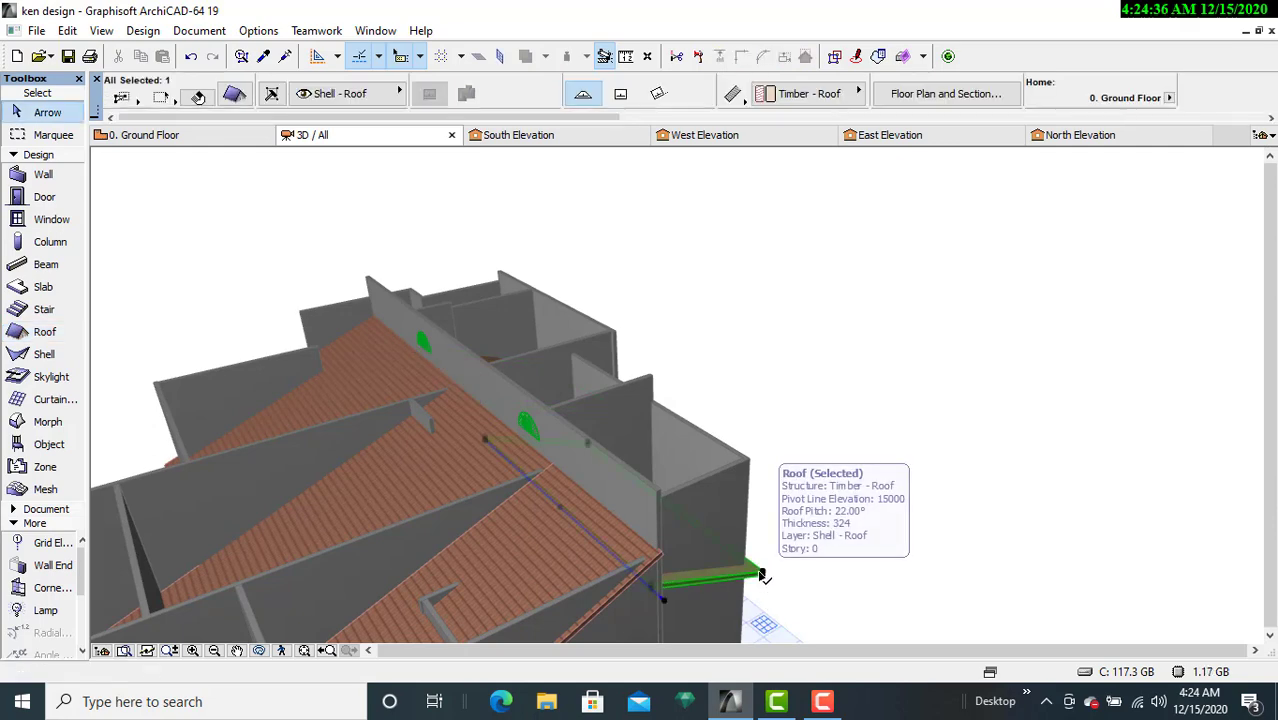
left_click(236, 95)
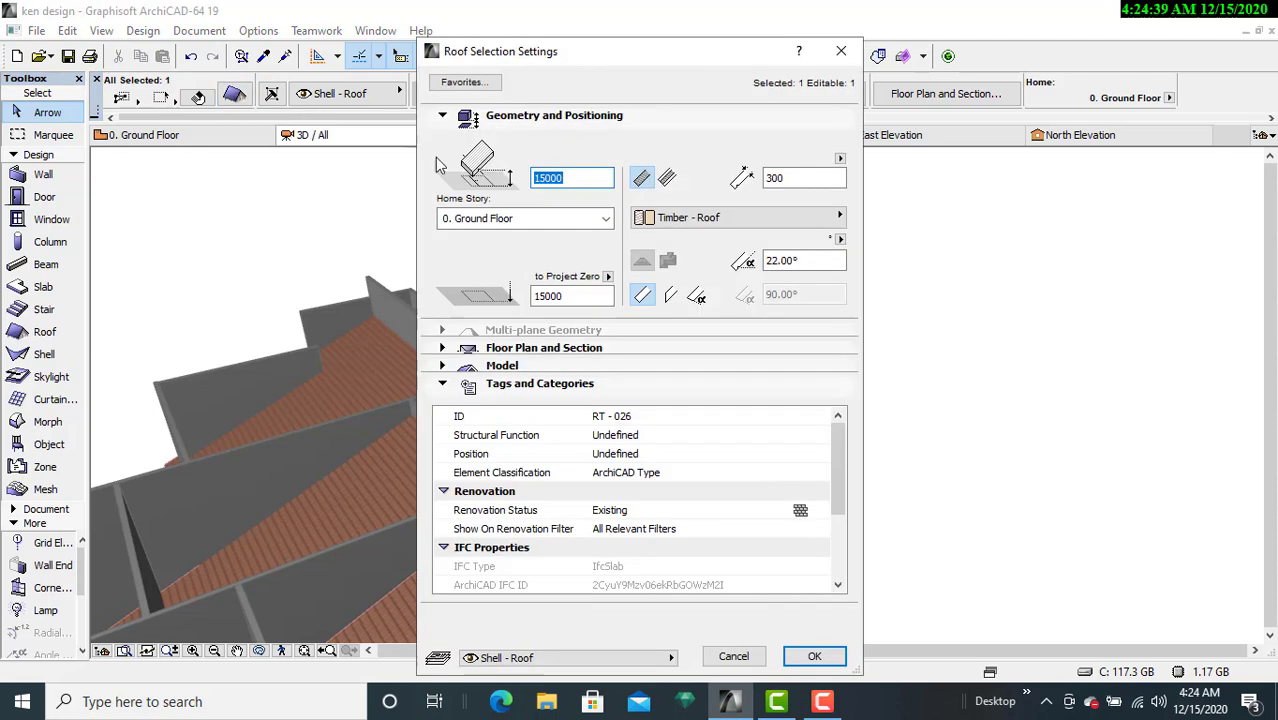
type("1800")
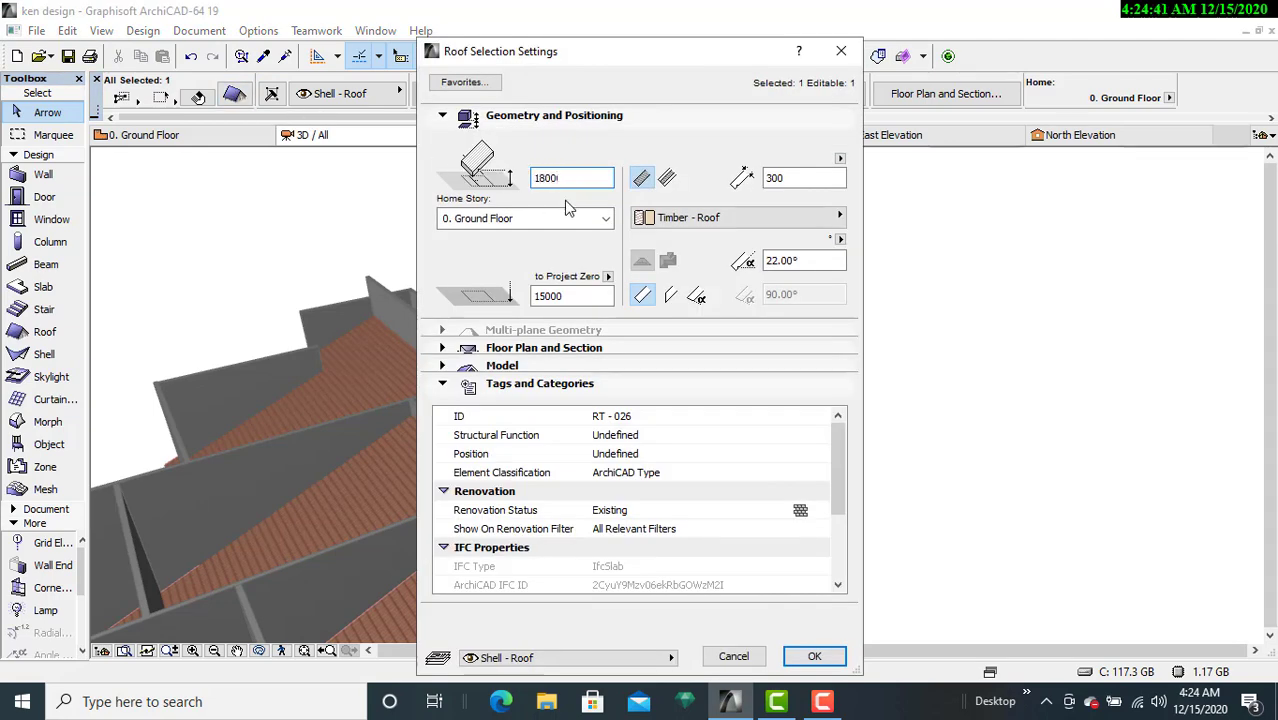
key("Tab")
key("Tab")
type("18000")
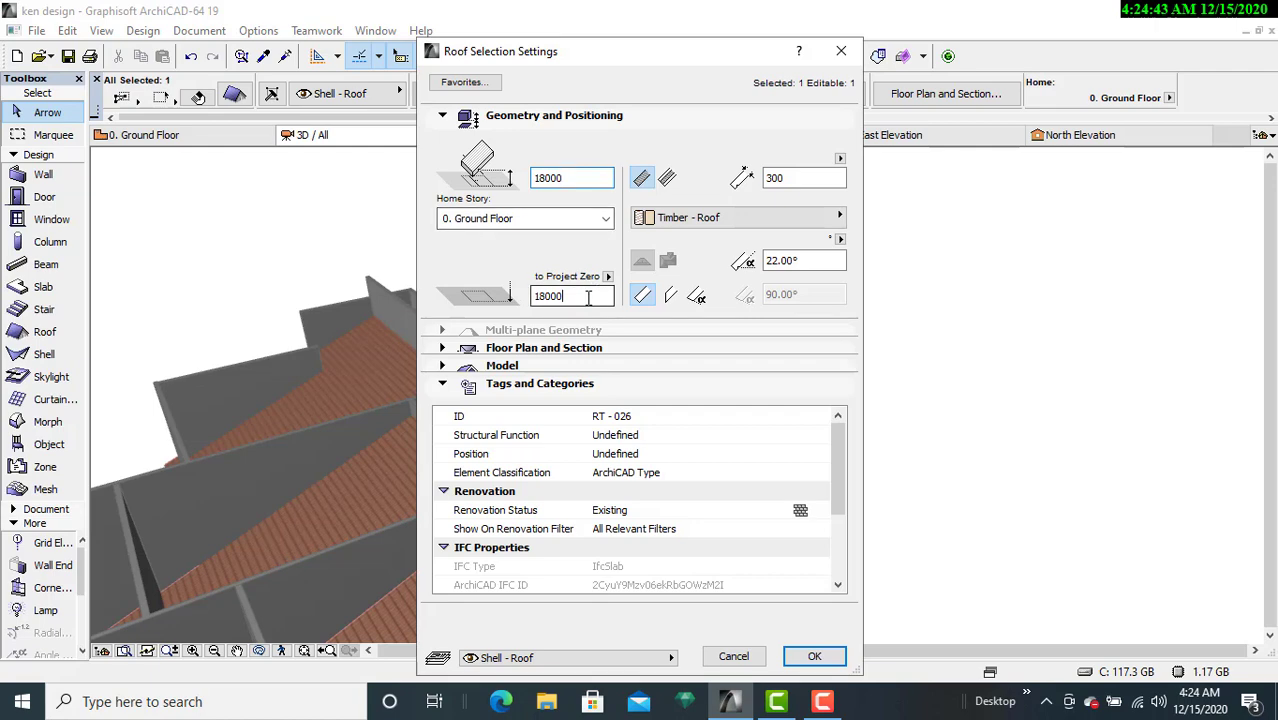
left_click(695, 220)
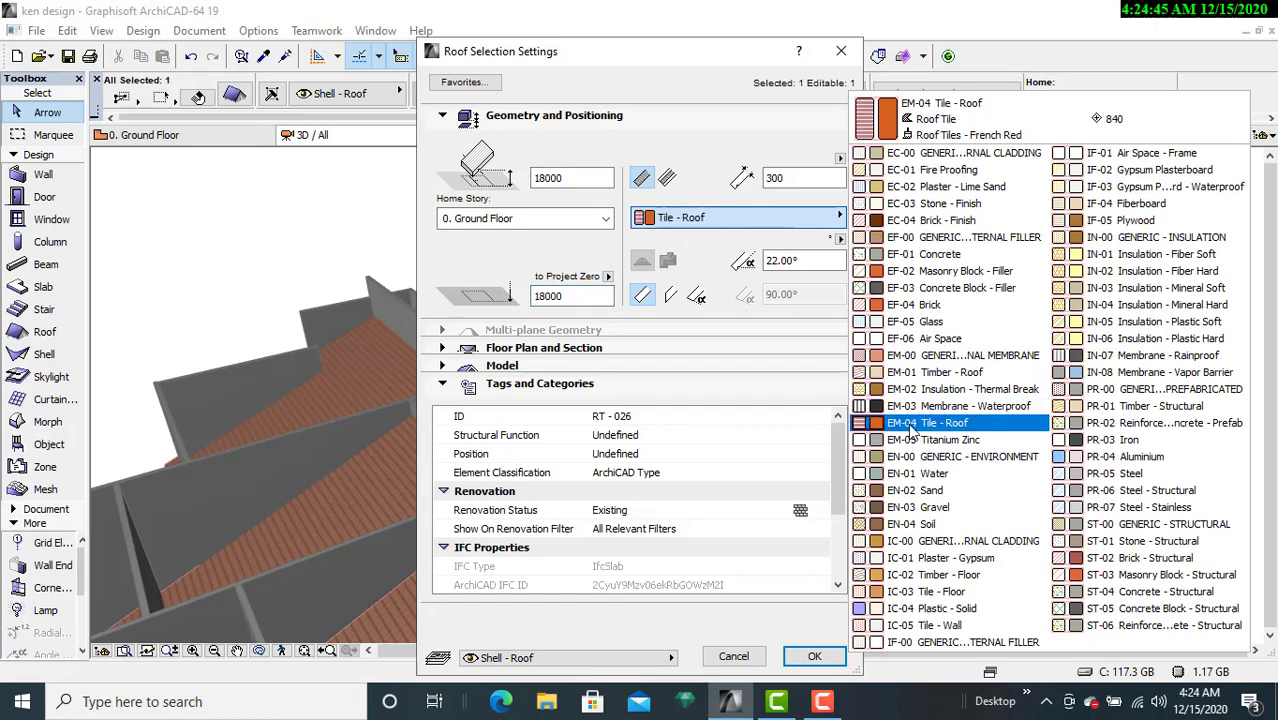
left_click(912, 424)
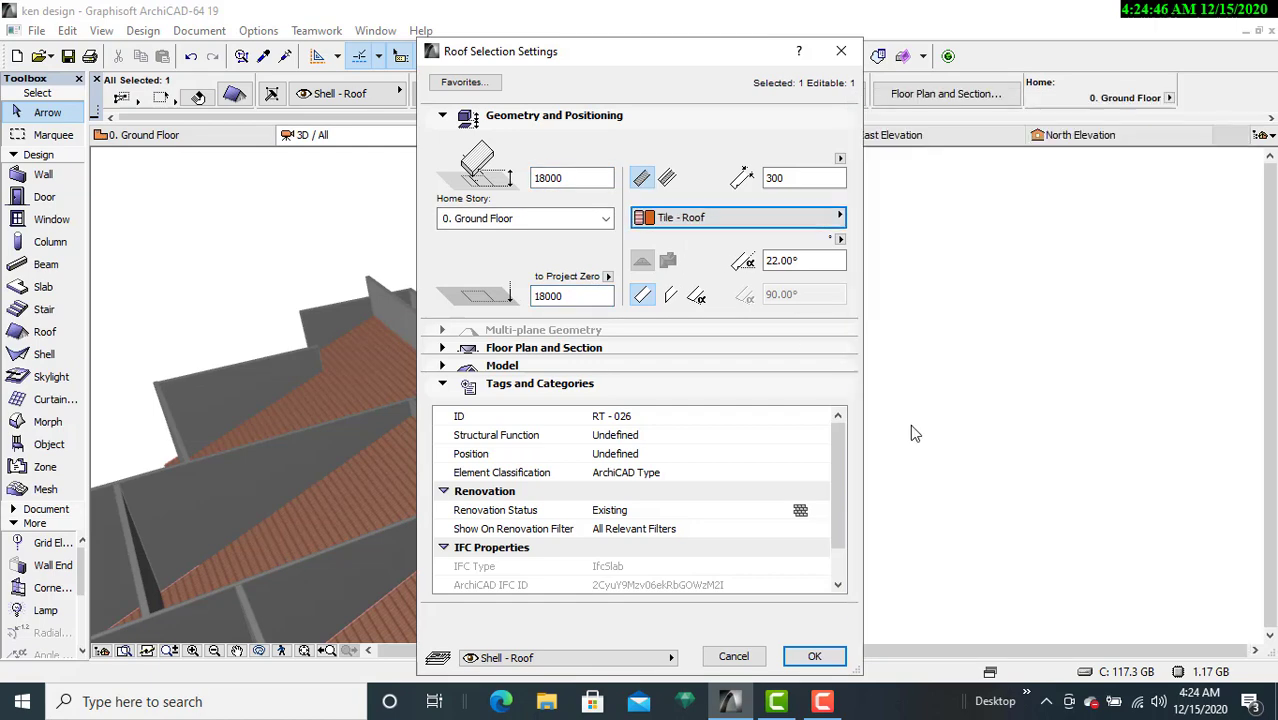
left_click(815, 657)
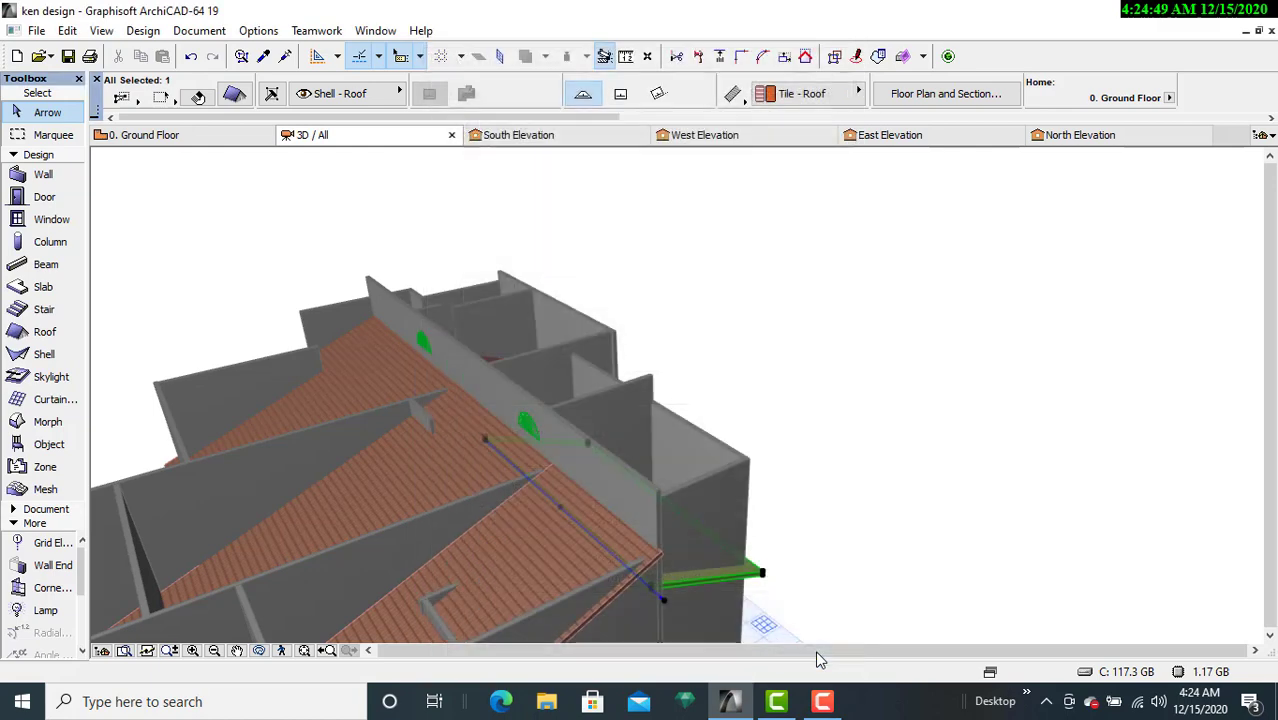
left_click(258, 650)
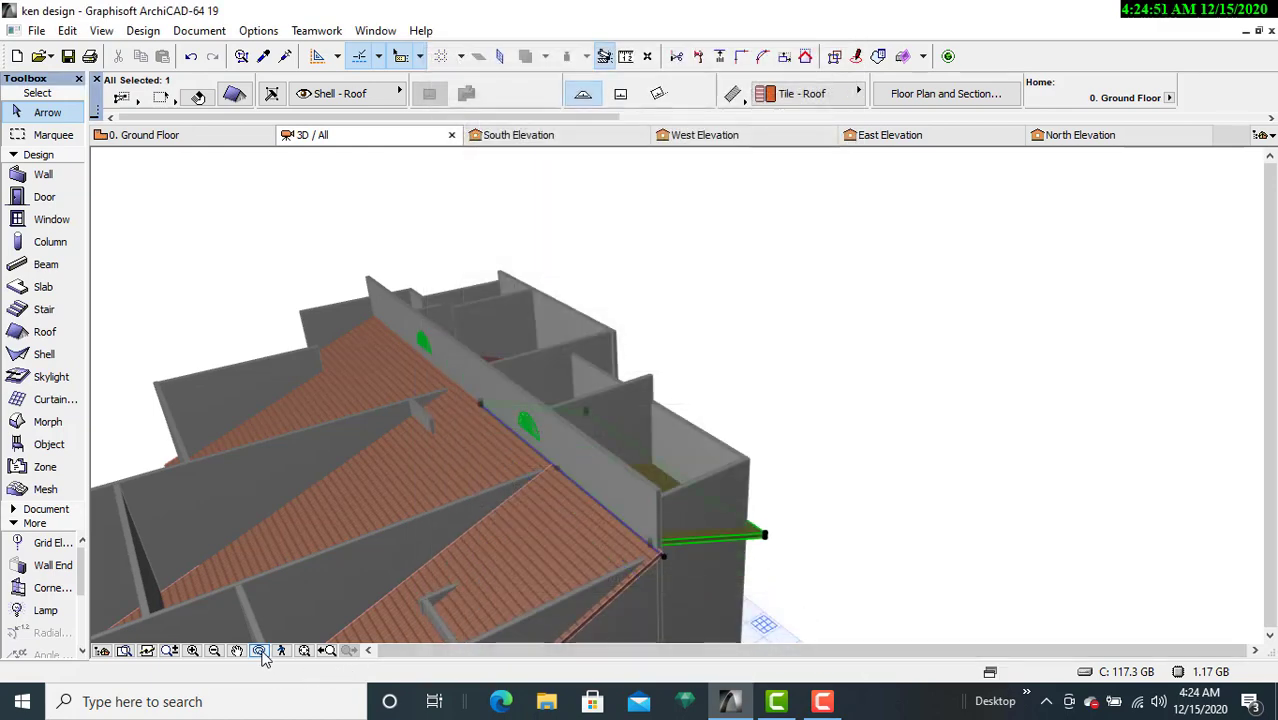
Step: In the 3D model, try to trim the windowed front wall and the adjoining side wall beside the porch to the tiled roof
left_click_drag(964, 516, 709, 483)
left_click_drag(676, 391, 465, 501)
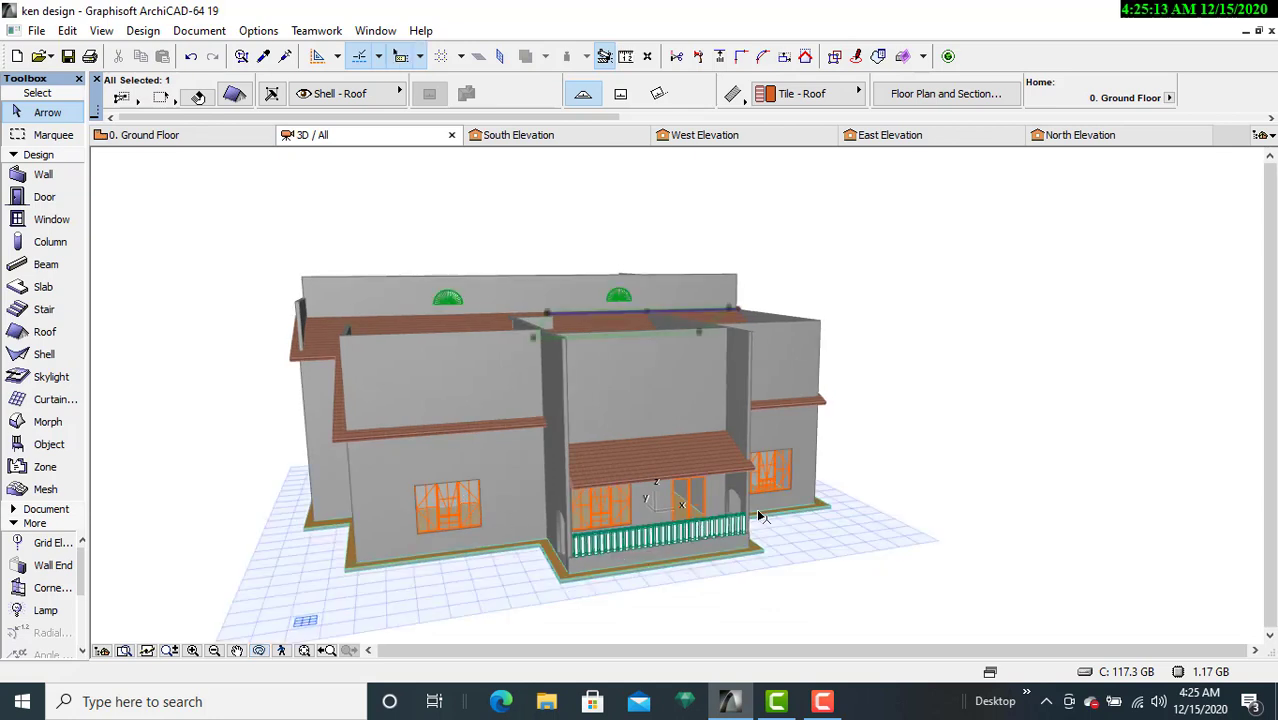
left_click(908, 393)
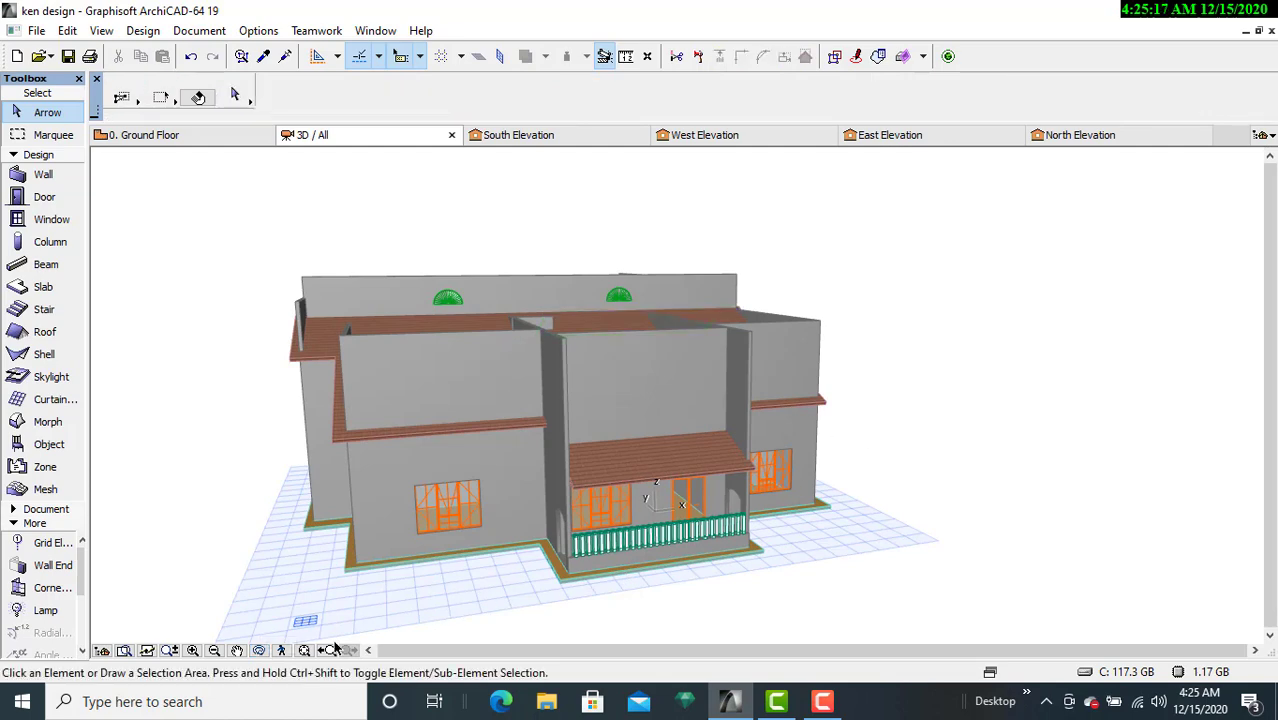
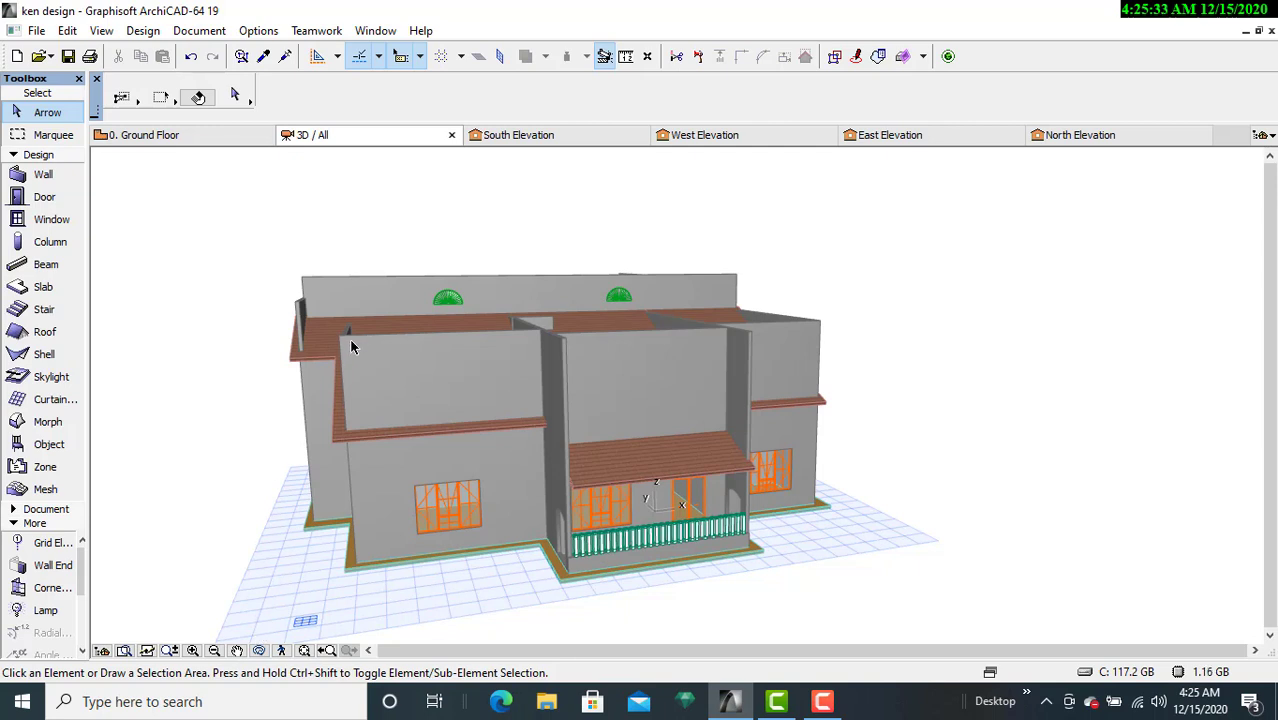
mouse_move(342, 338)
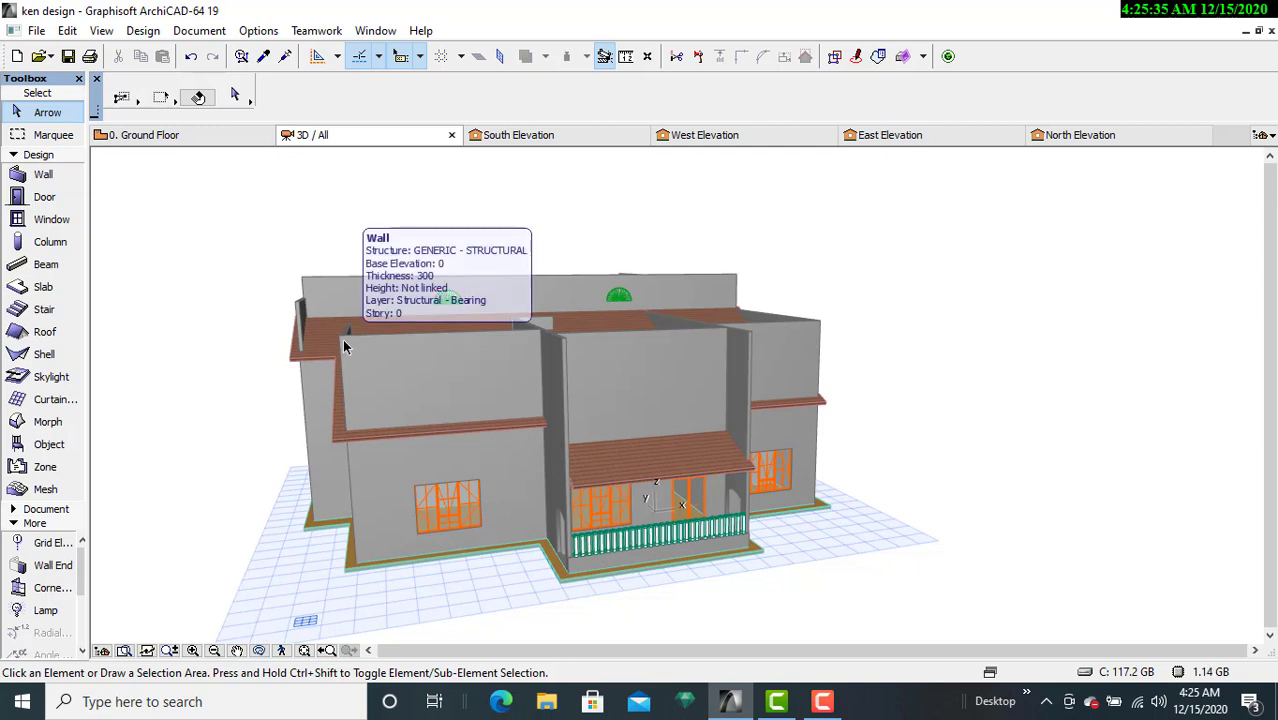
left_click(343, 346)
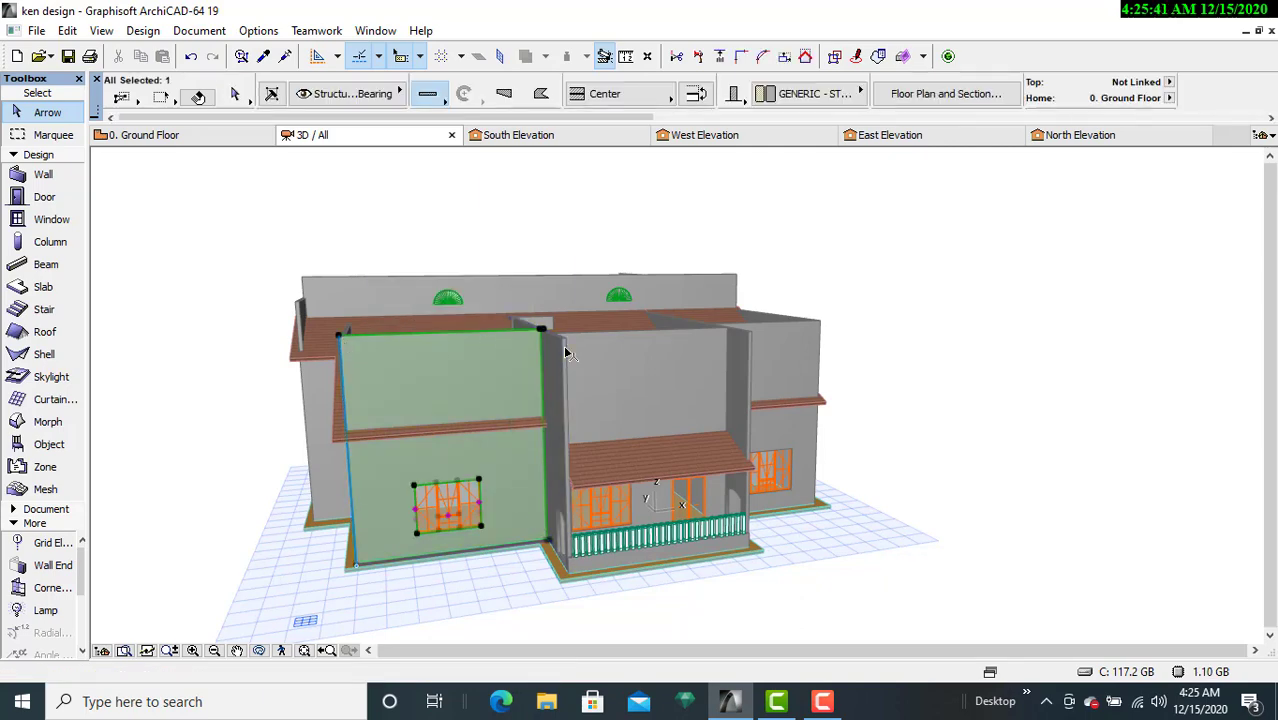
left_click(610, 341, "shift")
left_click(663, 336)
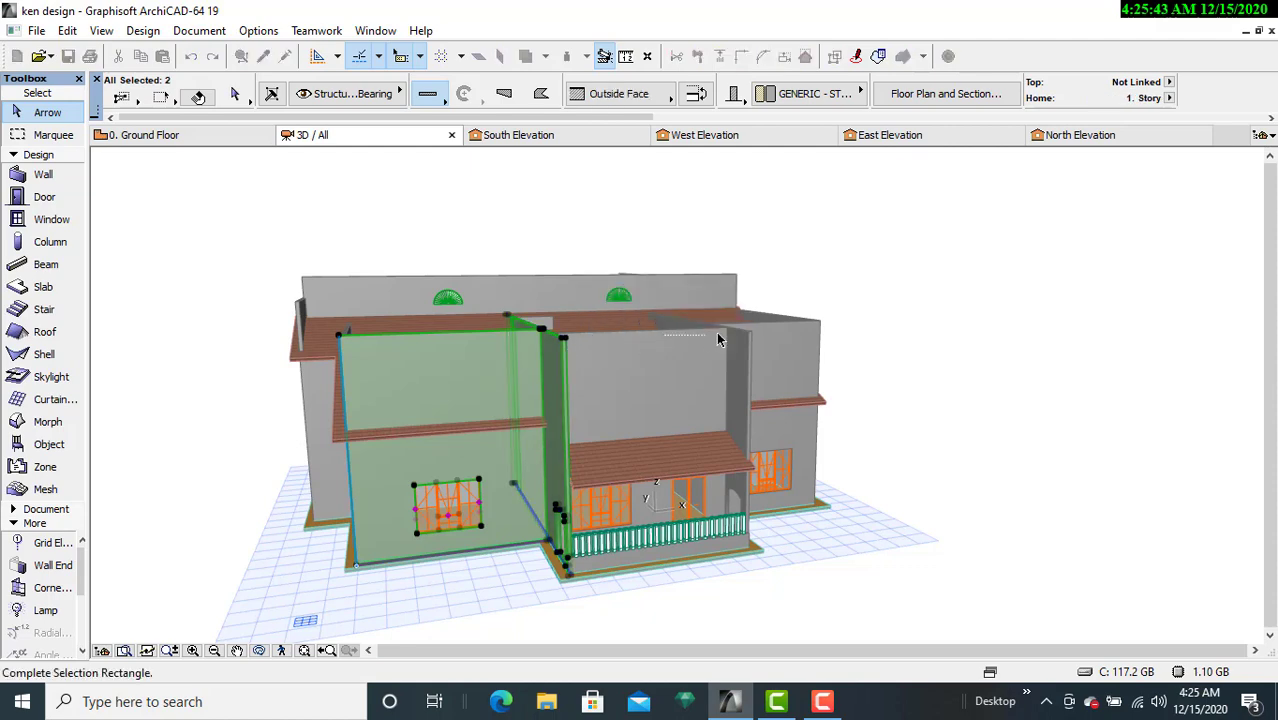
left_click(751, 339)
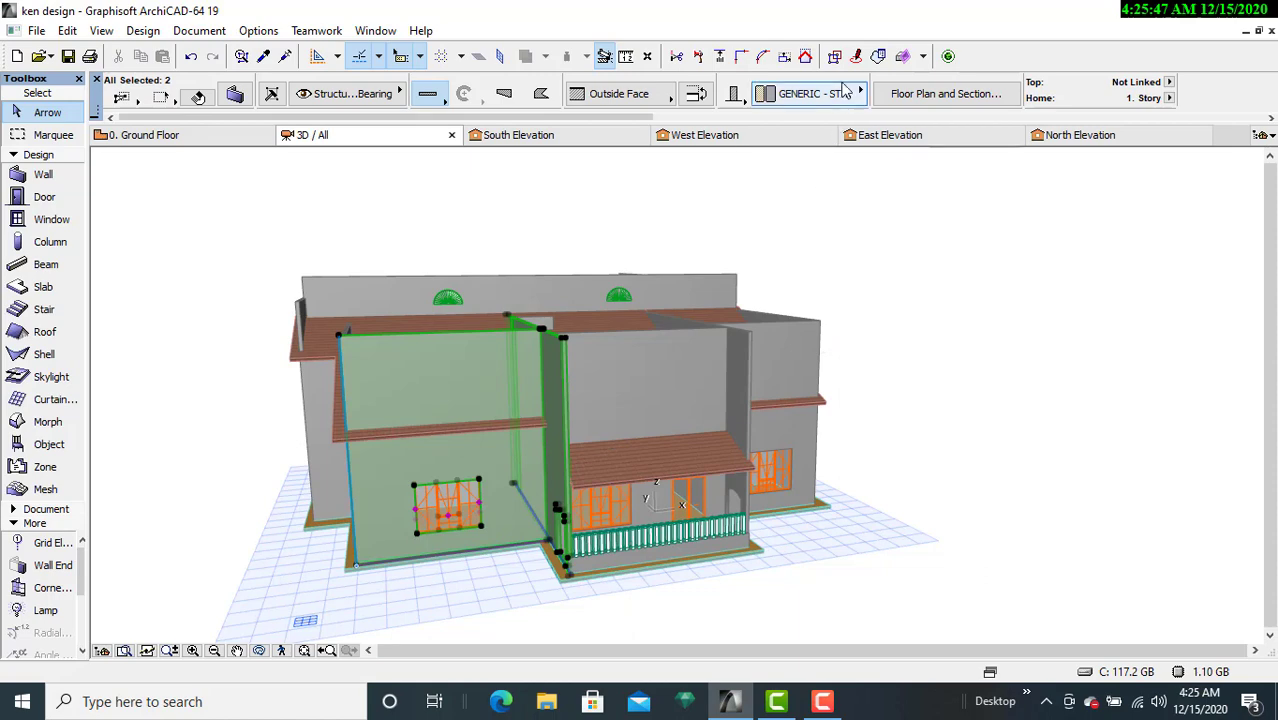
left_click(806, 57)
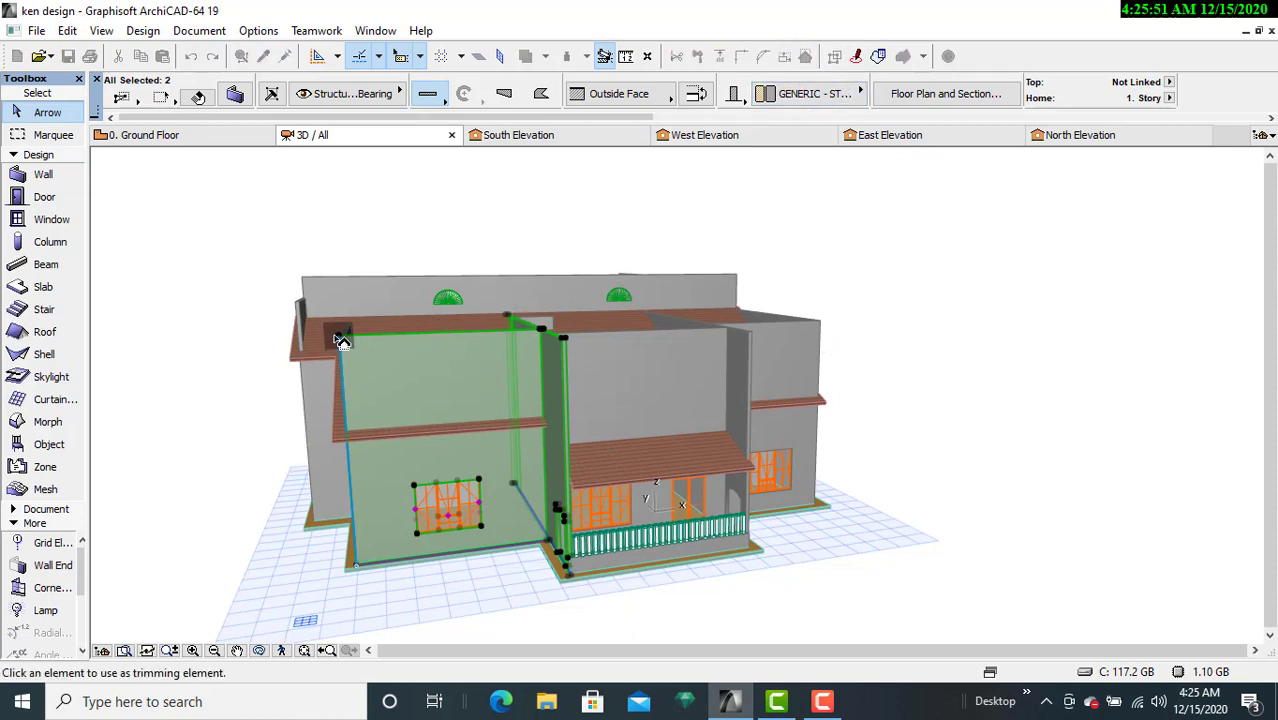
left_click(343, 340)
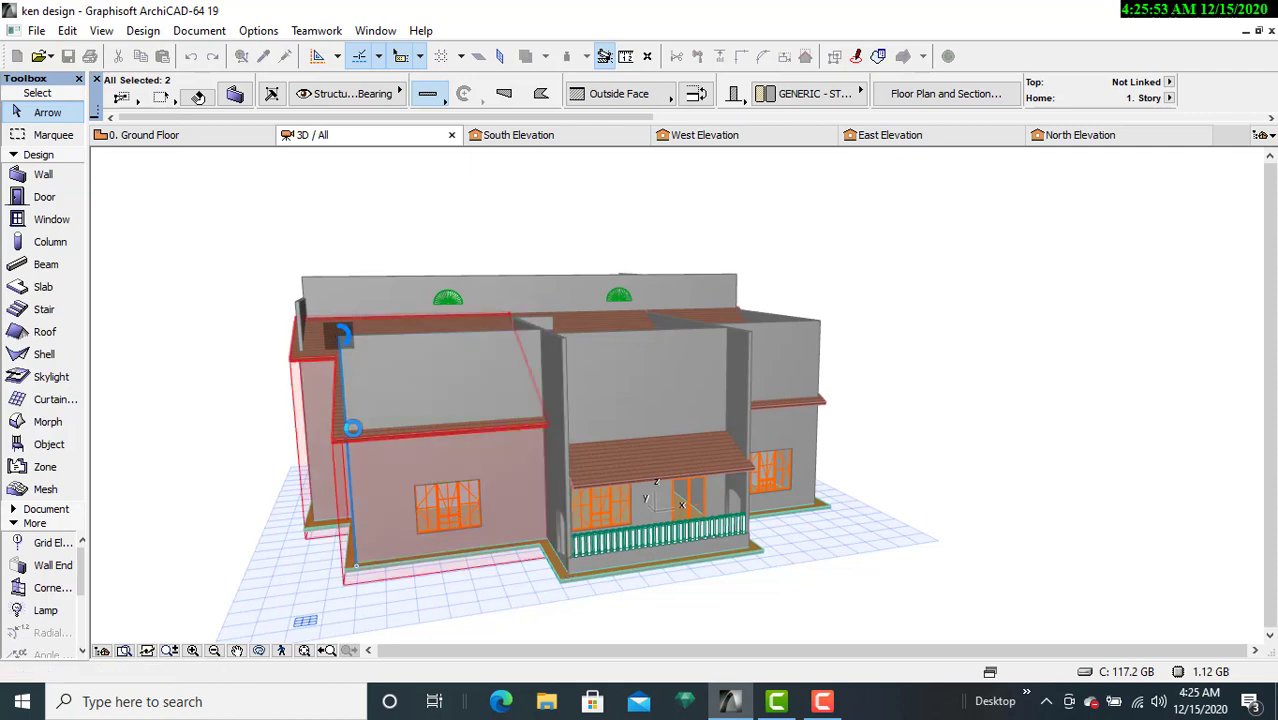
left_click(352, 429)
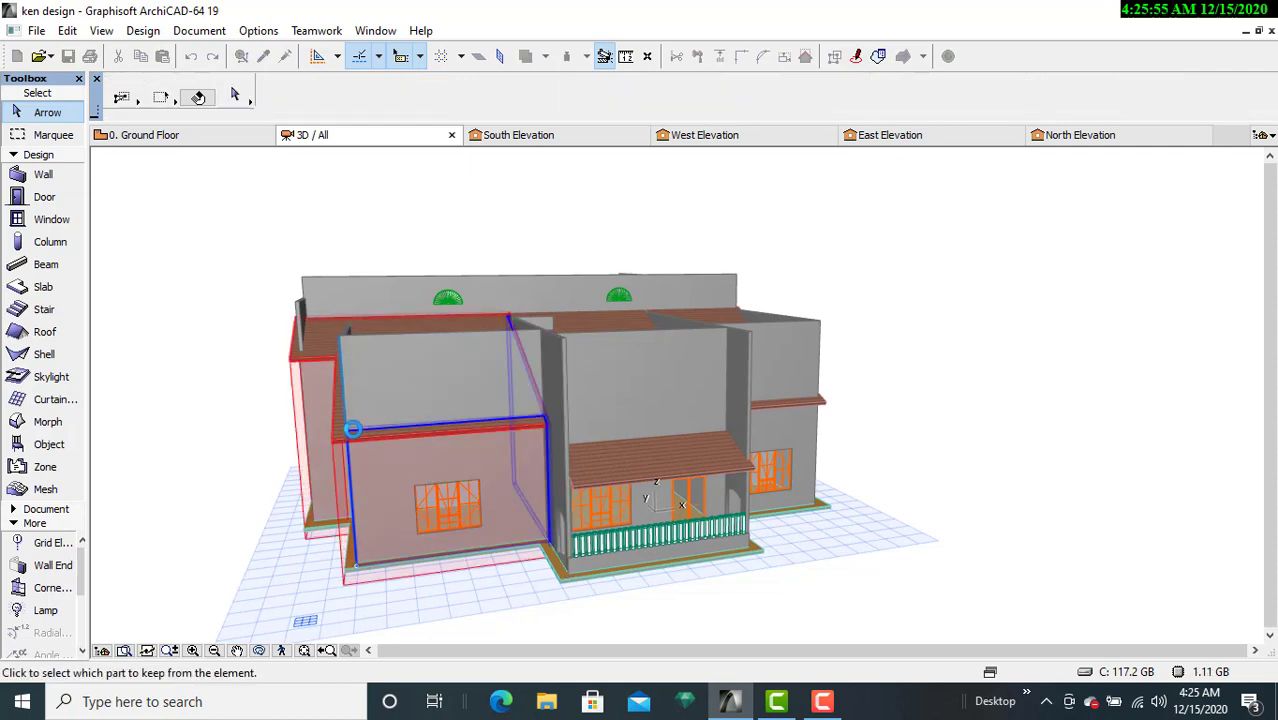
left_click(355, 430)
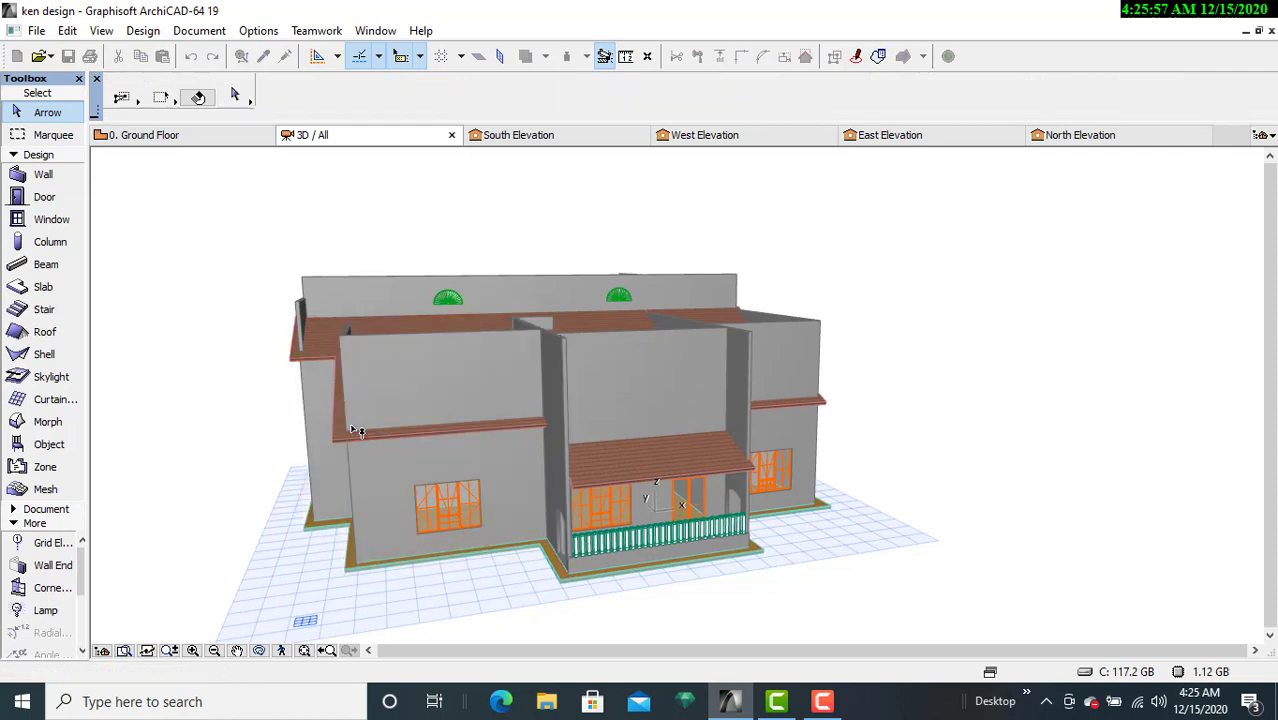
Step: Undo the trim that removed the lower part of the windowed front wall
key("Escape")
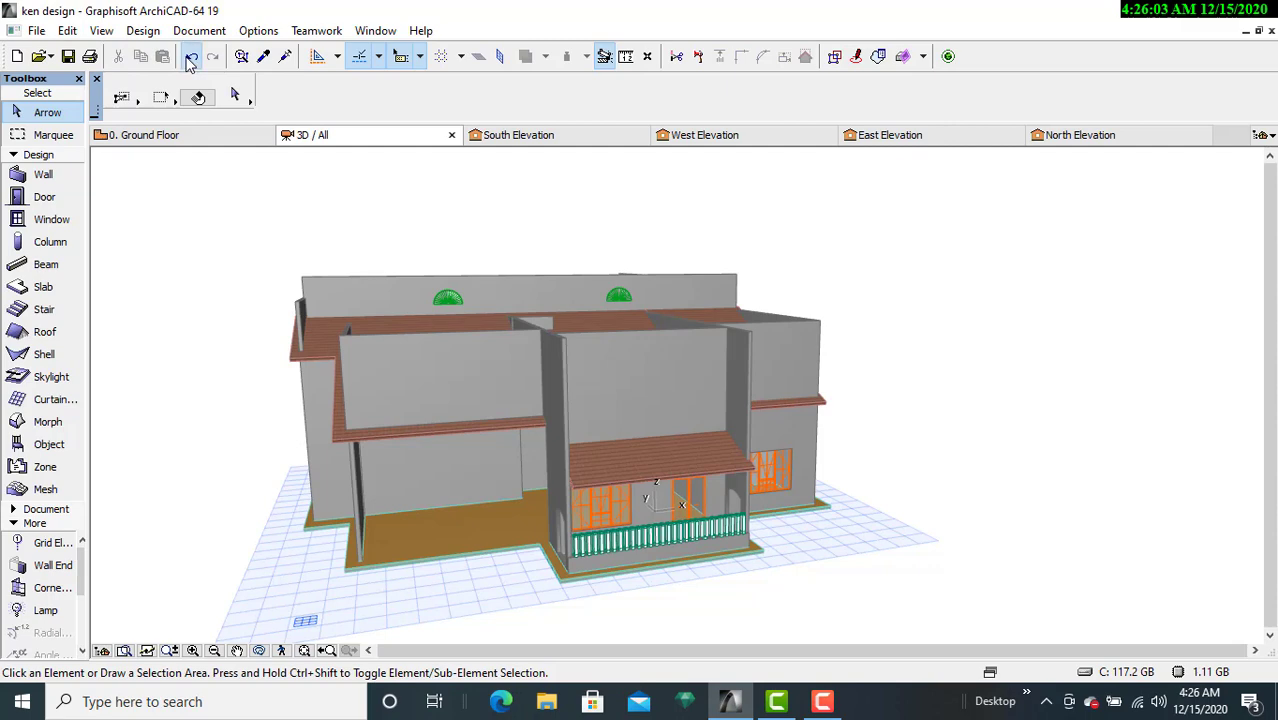
left_click(191, 58)
key("Escape")
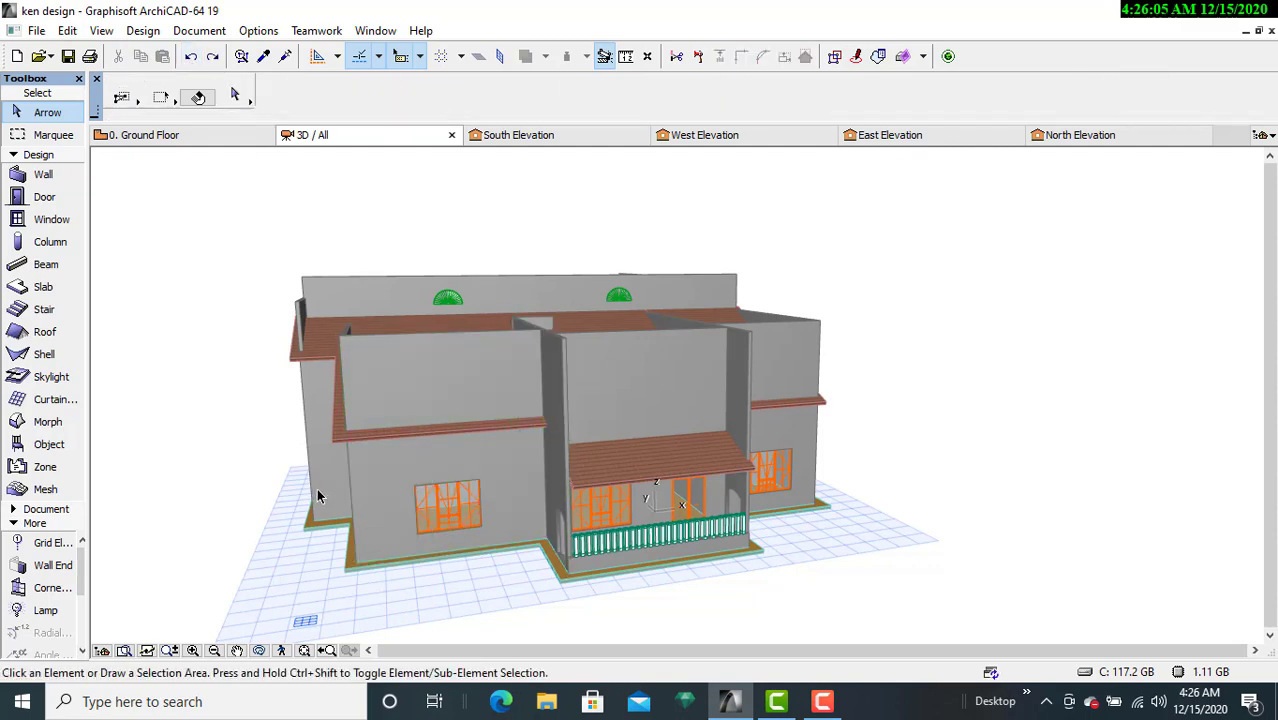
Step: Try to trim the tall gable-end wall to the tiled roof crossing it
left_click(259, 650)
left_click_drag(220, 440, 642, 434)
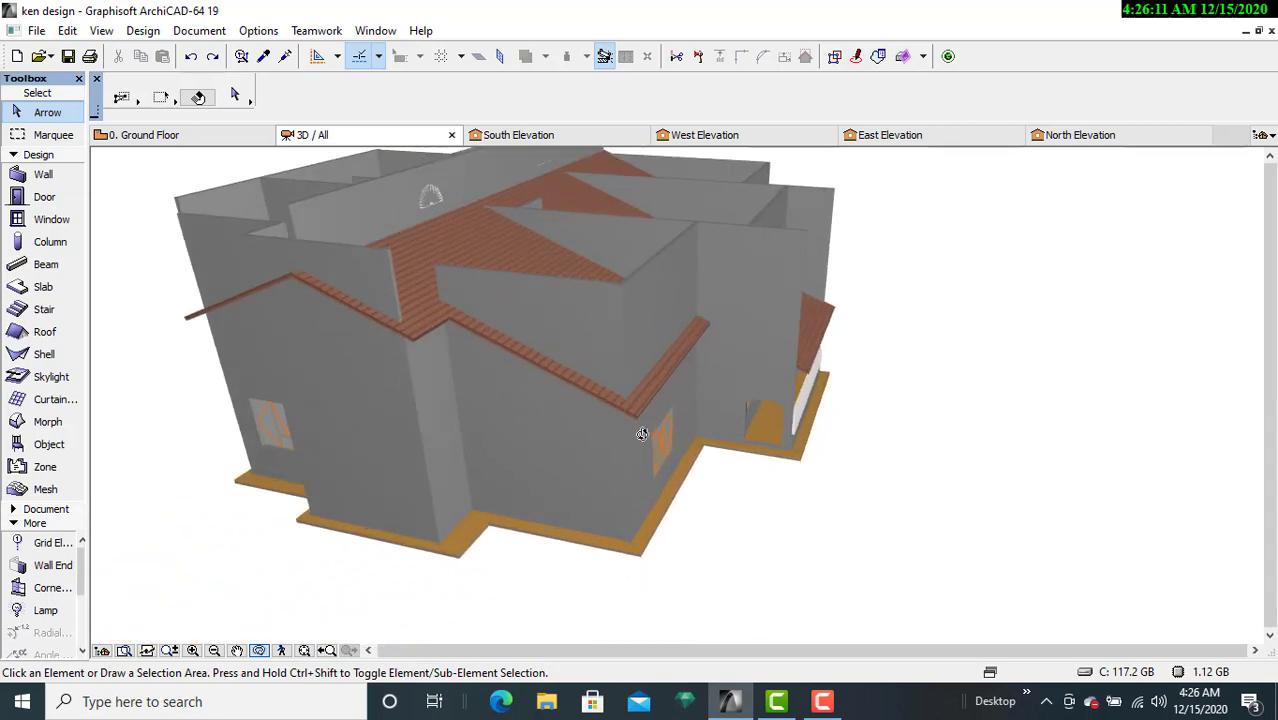
key("Escape")
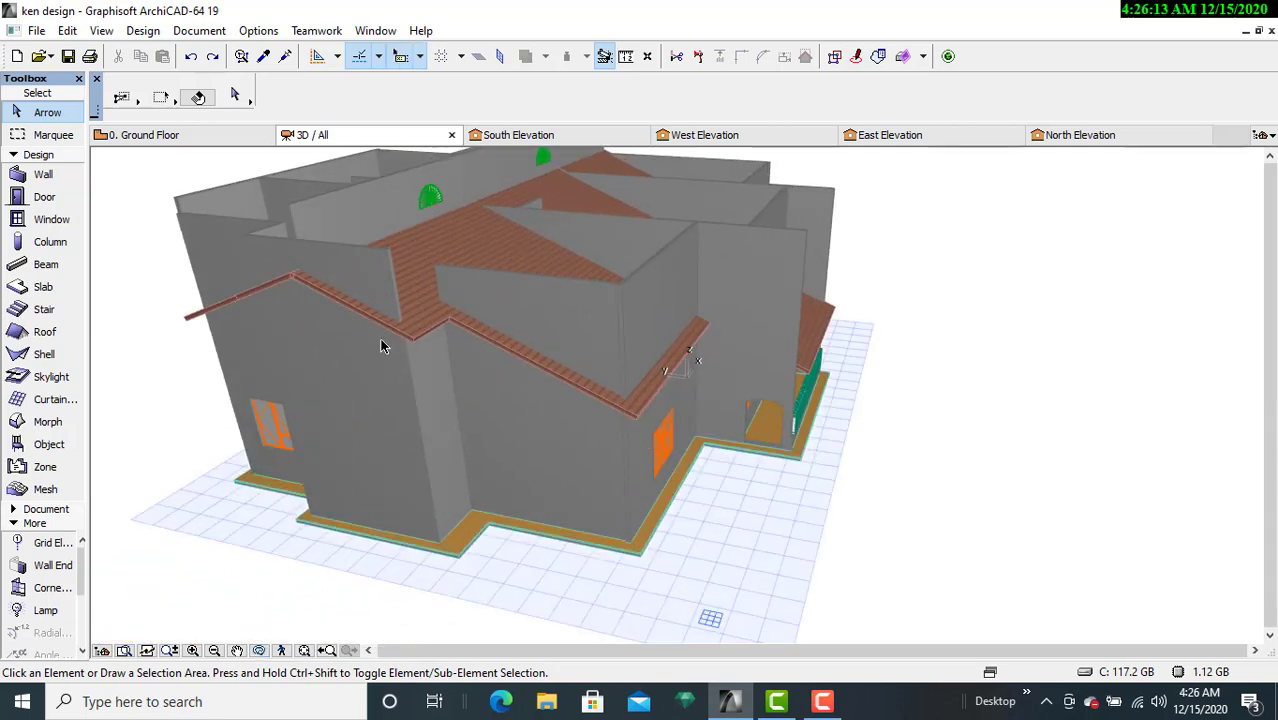
left_click(391, 253)
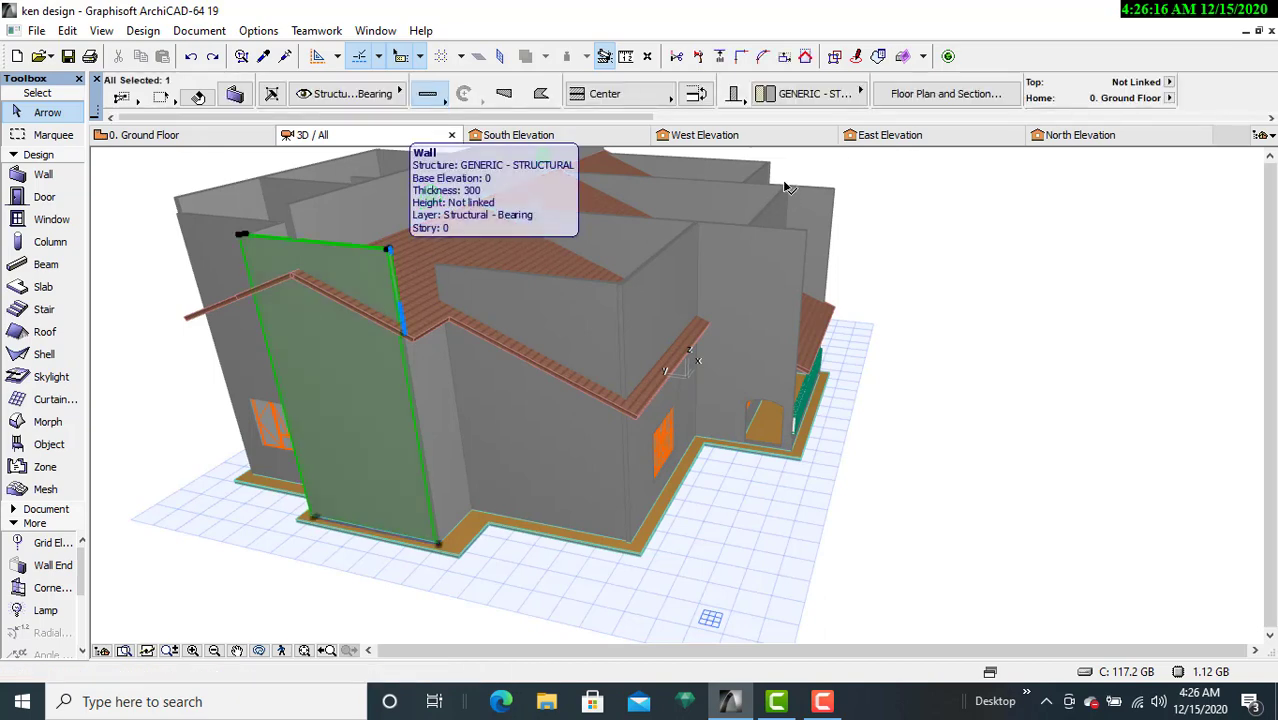
left_click(806, 56)
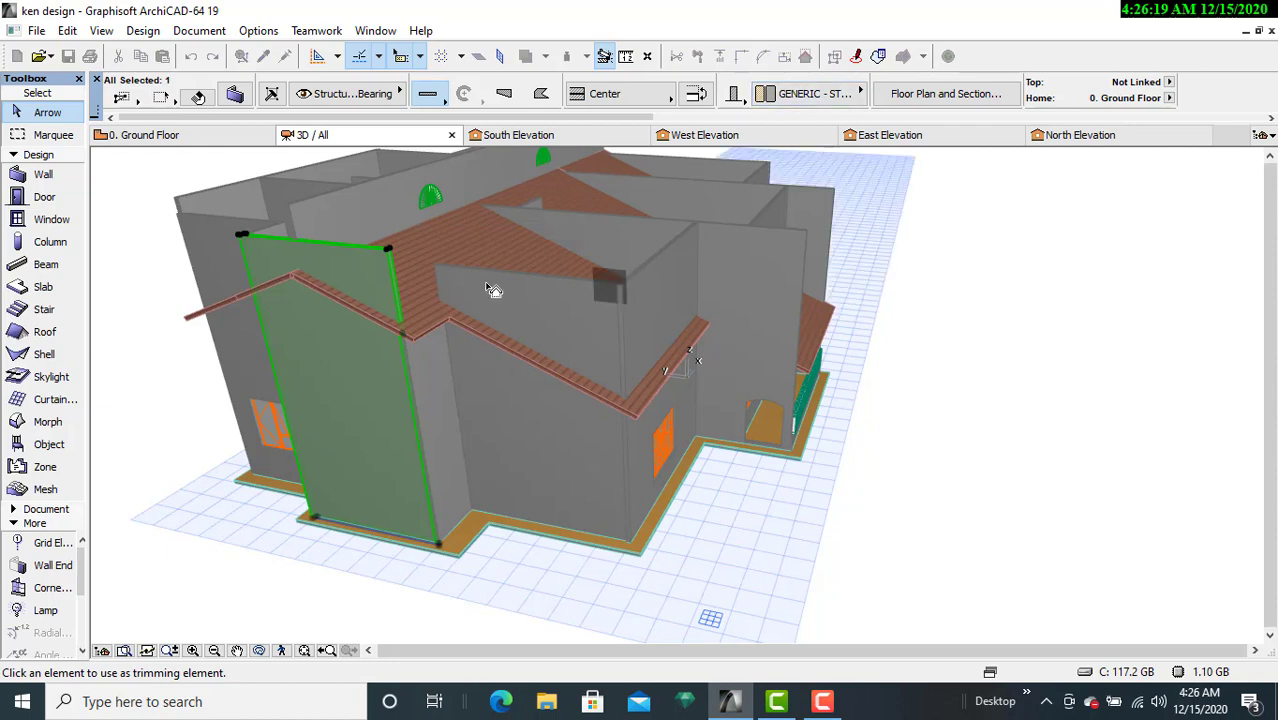
left_click(393, 253)
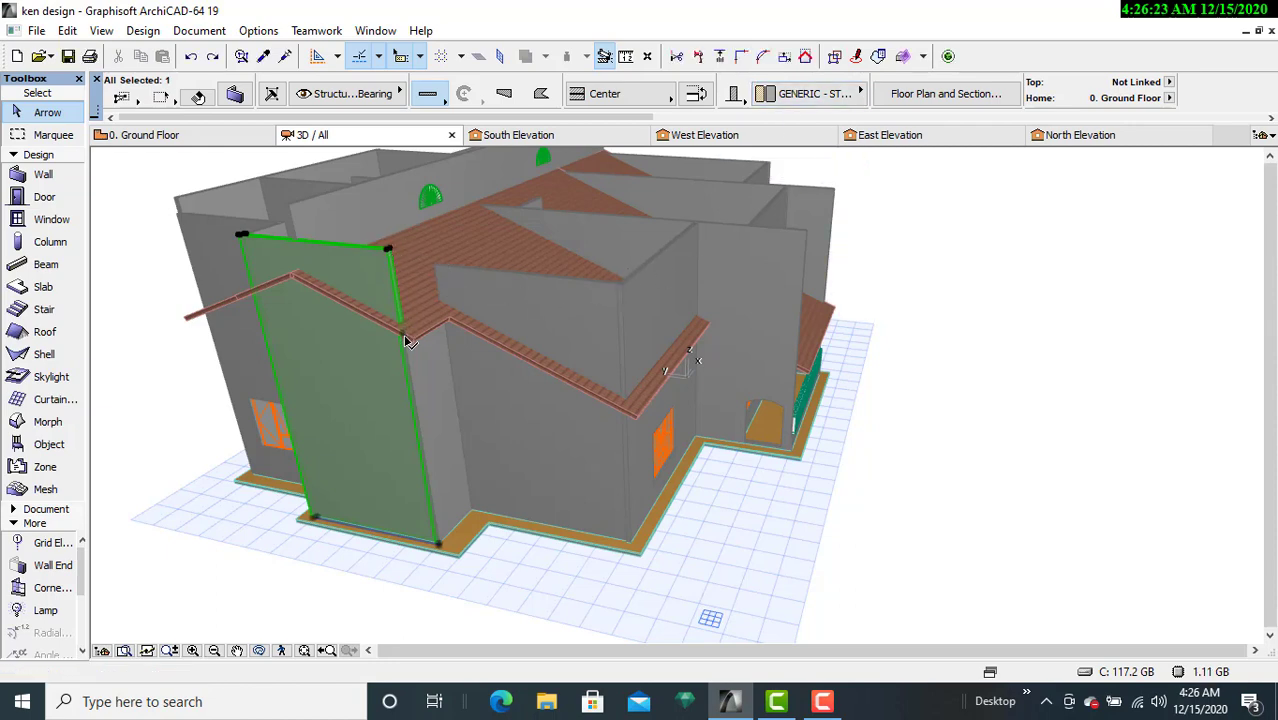
left_click(390, 253)
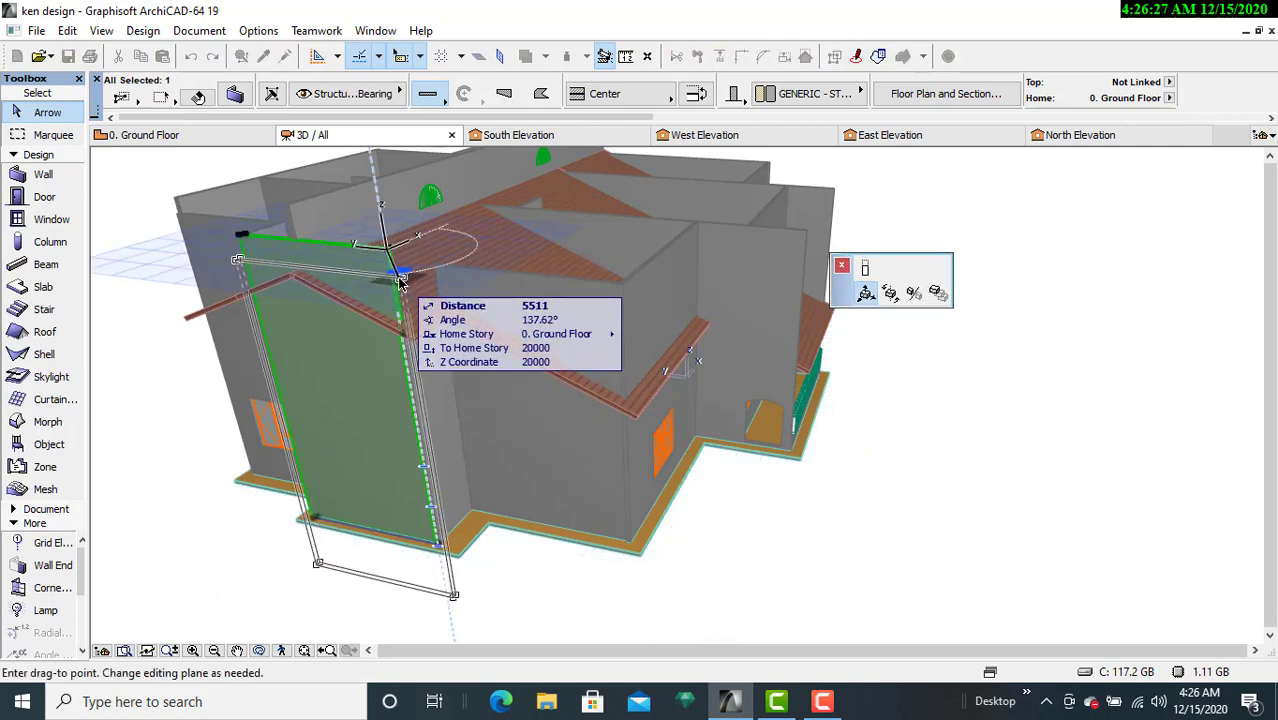
left_click(399, 283)
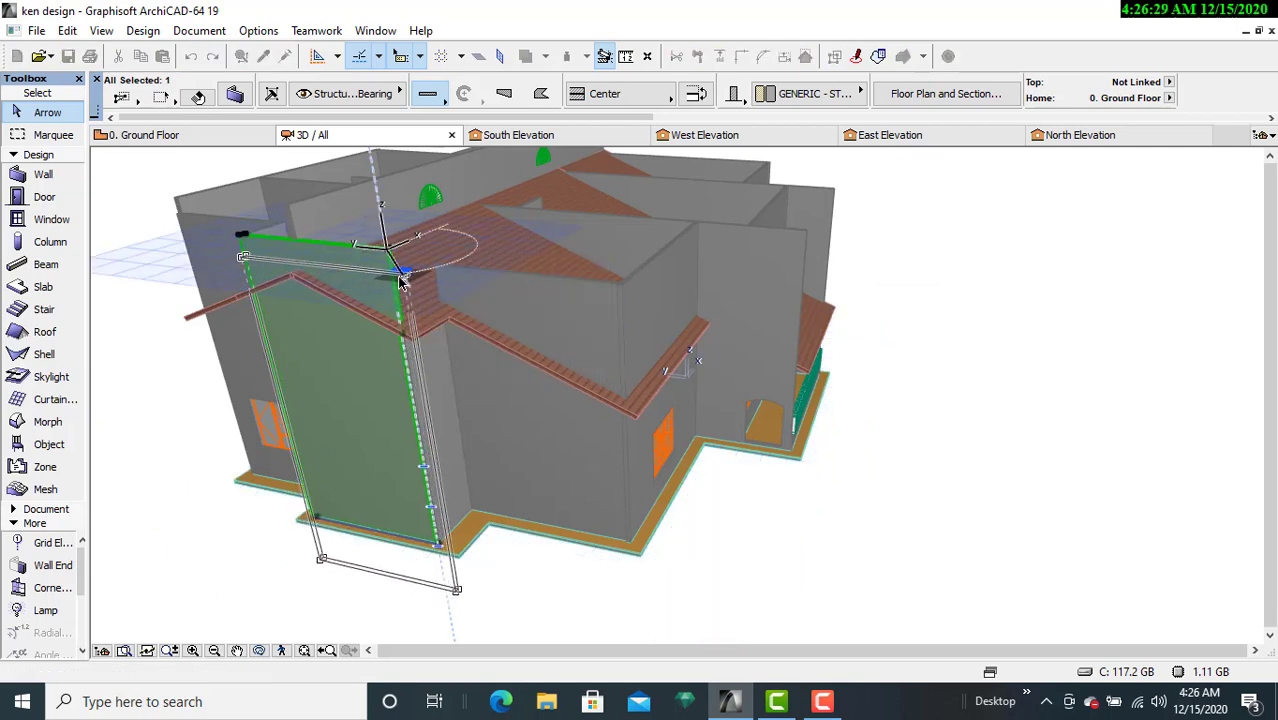
key("Escape")
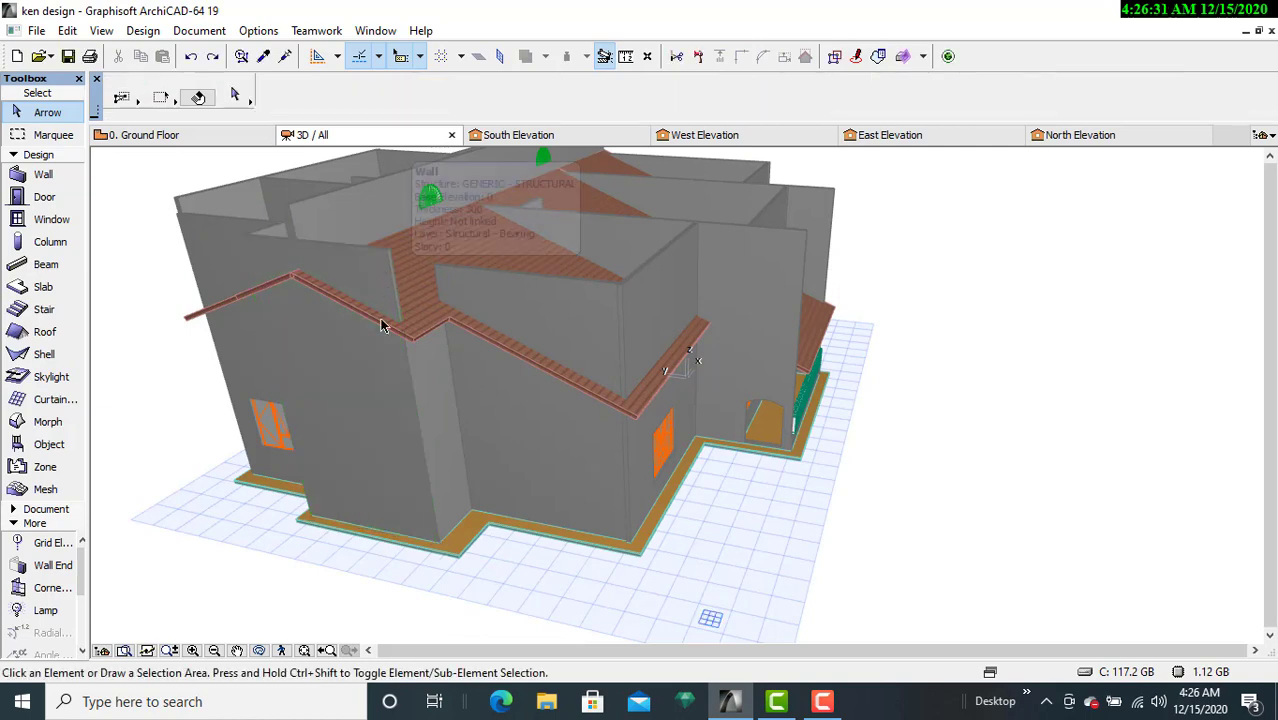
left_click(259, 650)
left_click_drag(266, 502, 364, 560)
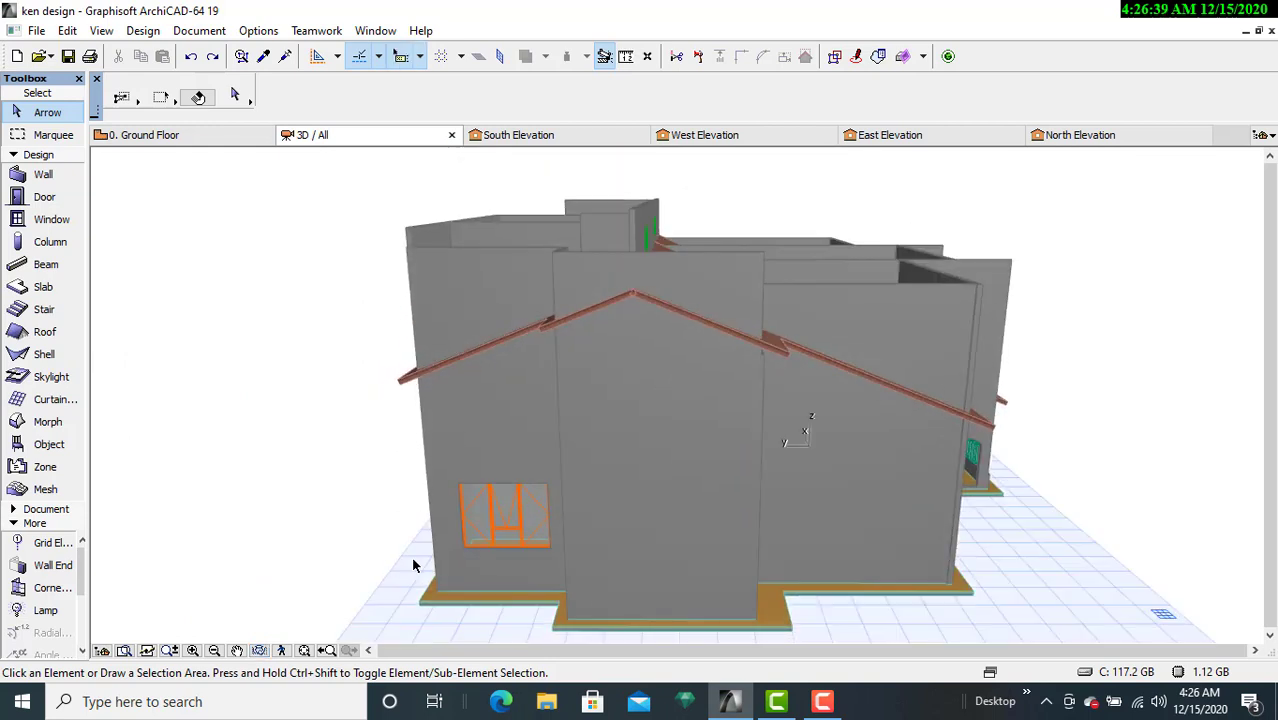
left_click(763, 265)
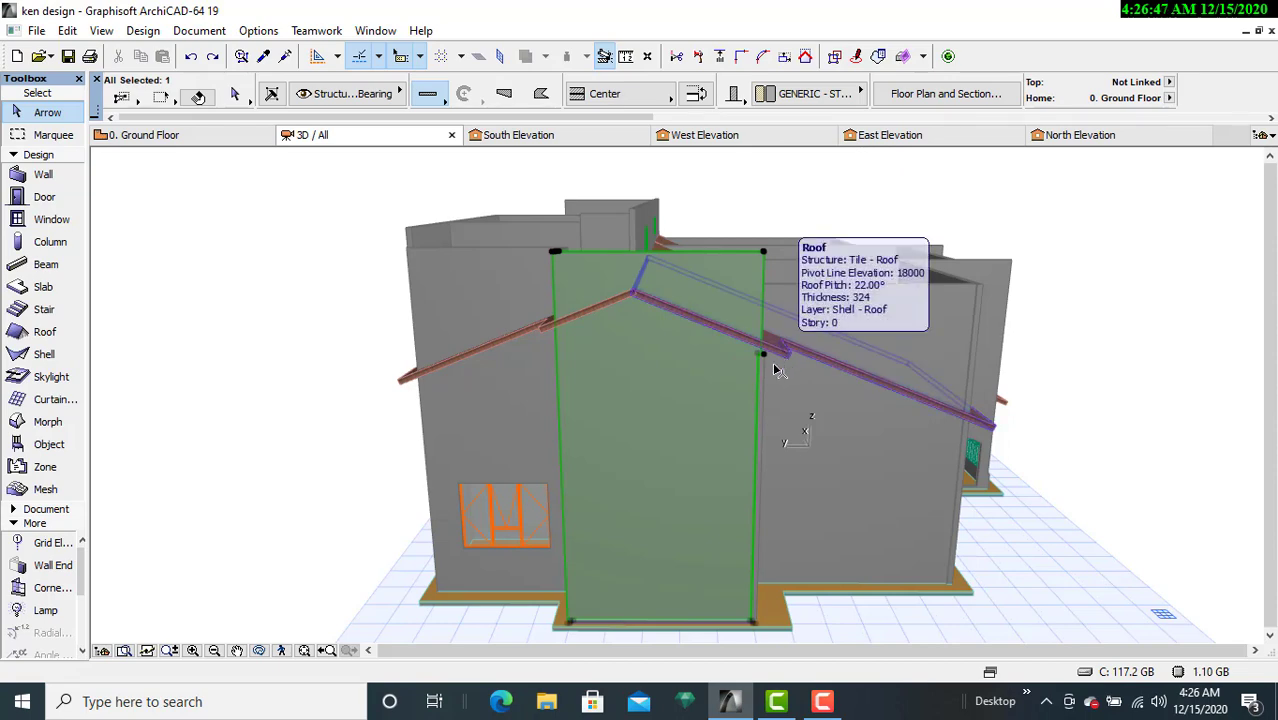
key("Escape")
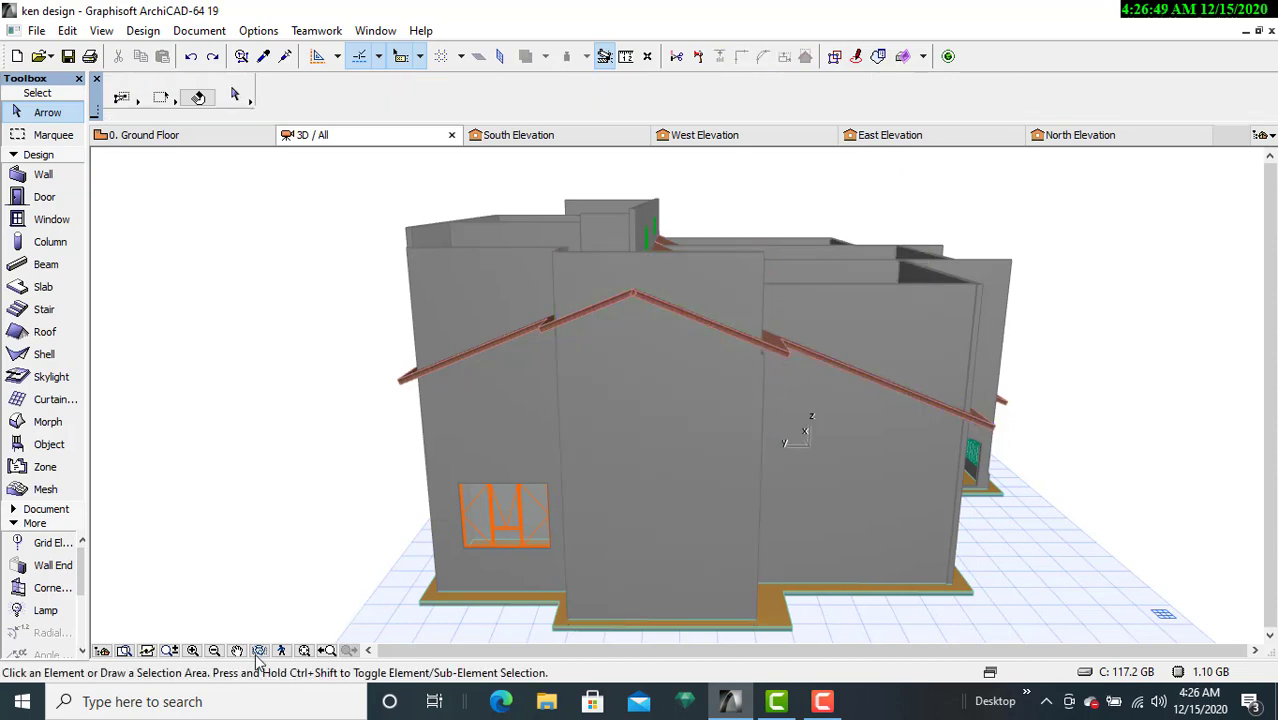
Step: Trim the windowed front wall beside the porch to the tiled roof above it, using the roof from the current selection
left_click(258, 652)
left_click_drag(893, 515, 526, 424)
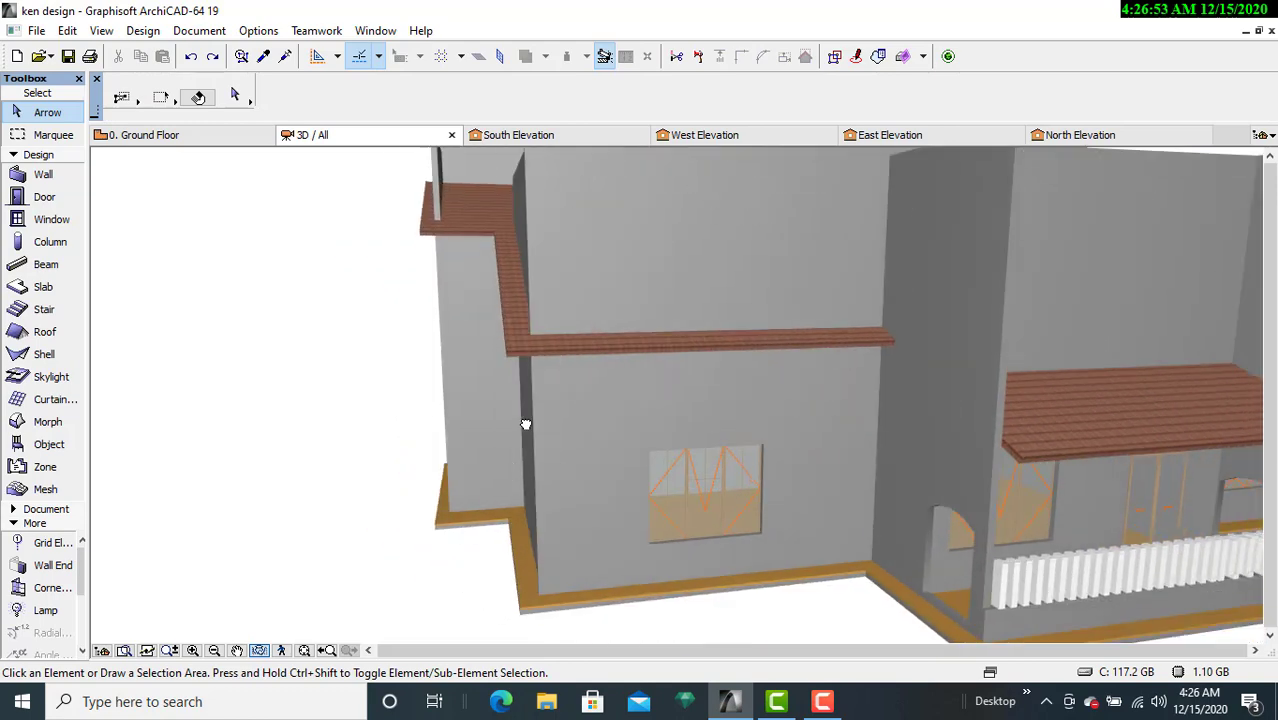
middle_click_drag(553, 474, 517, 514)
scroll(515, 512, "down", 1)
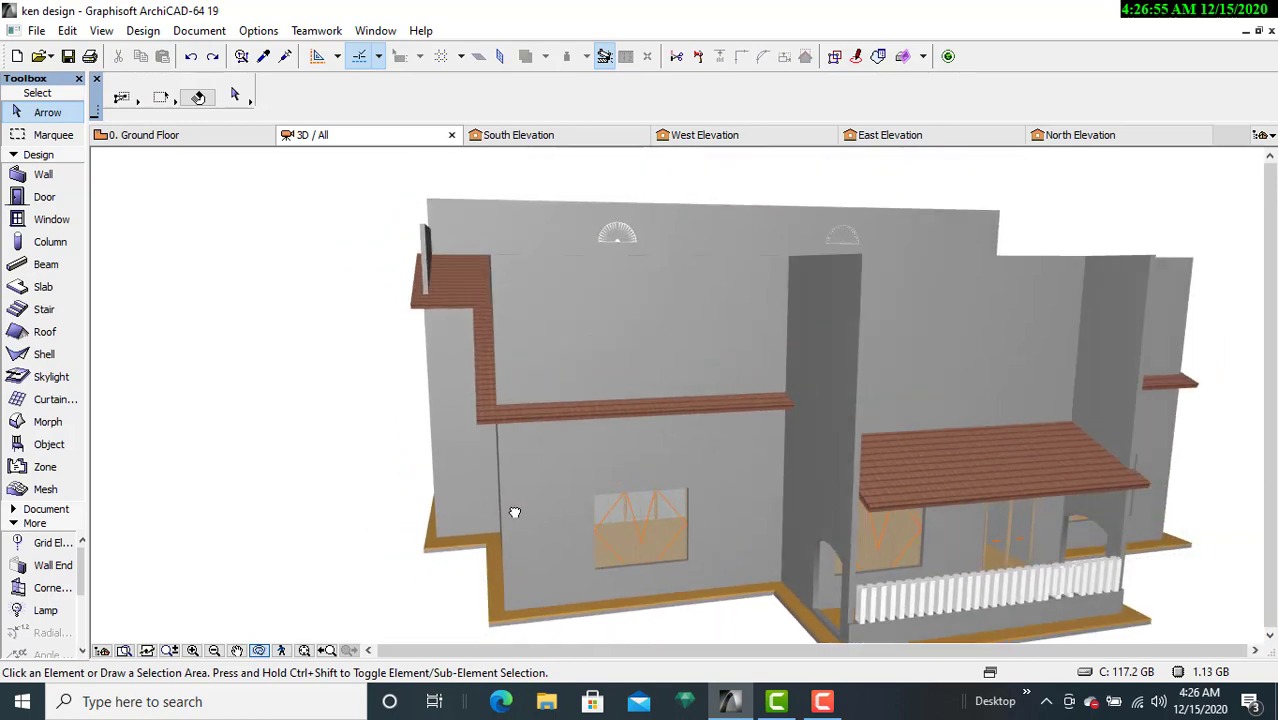
scroll(515, 512, "down", 2)
left_click_drag(495, 524, 377, 514)
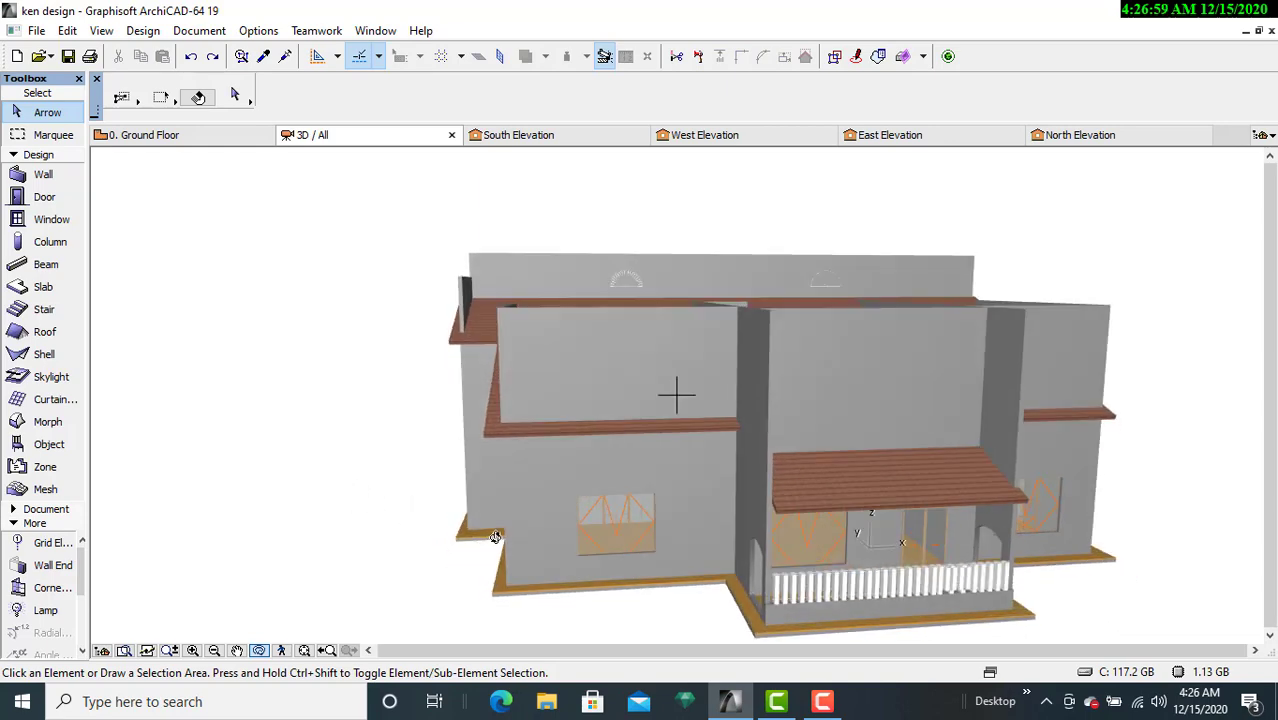
key("Escape")
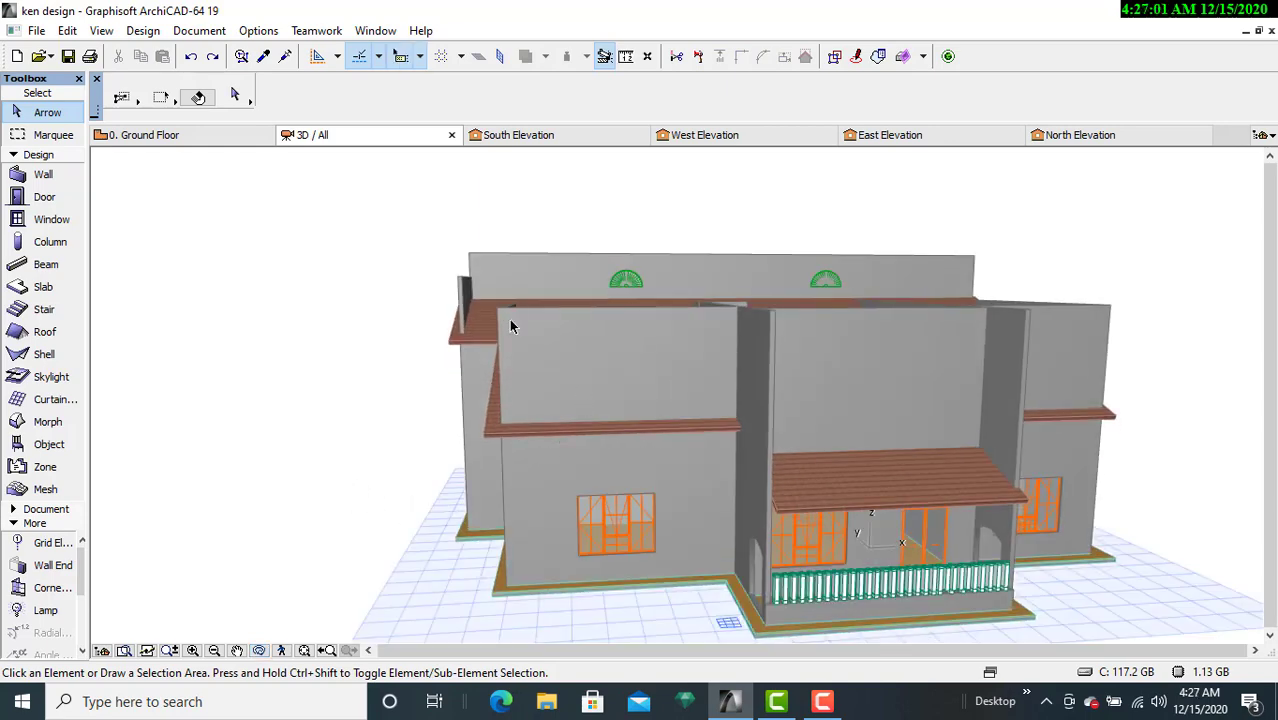
left_click(500, 315)
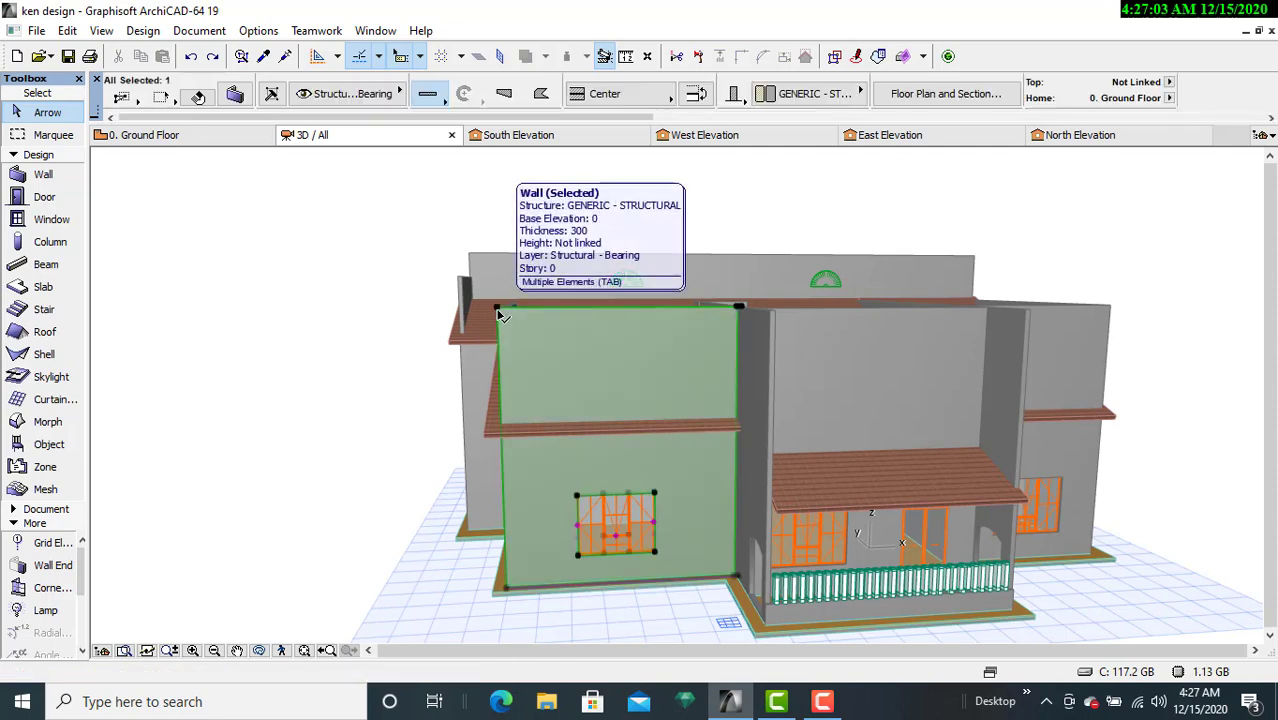
left_click(488, 433, "shift")
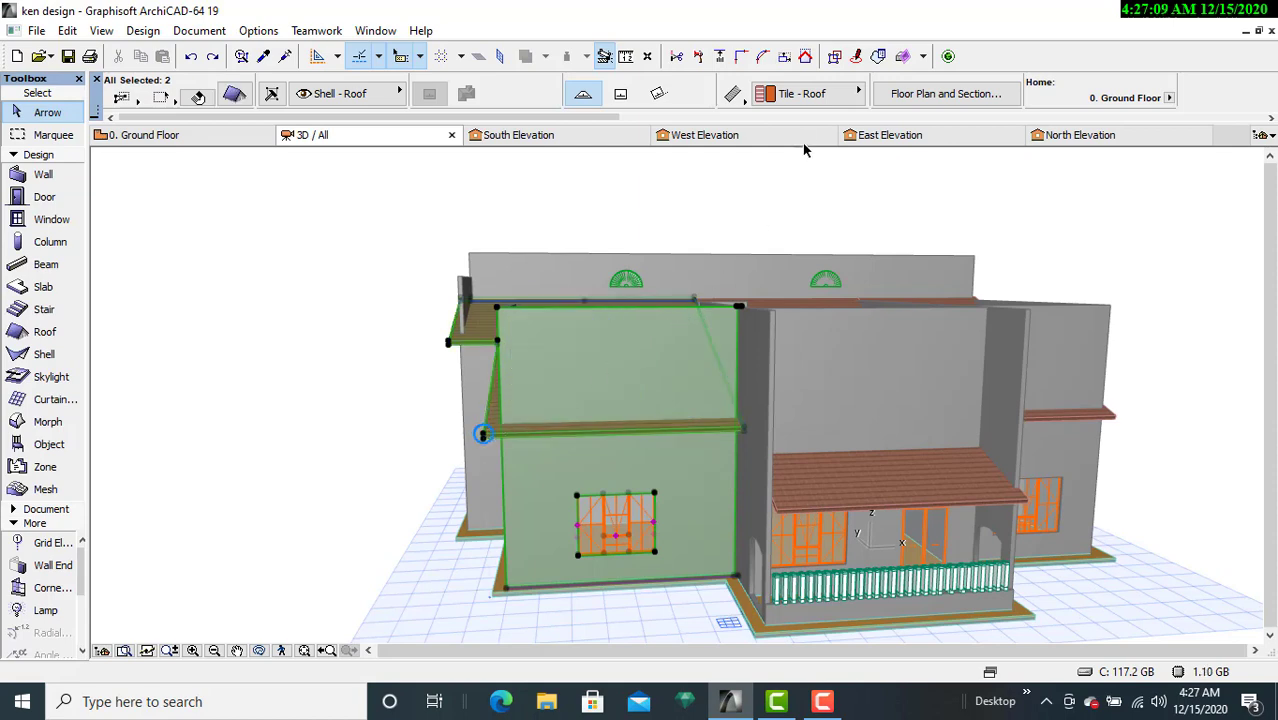
left_click(806, 57)
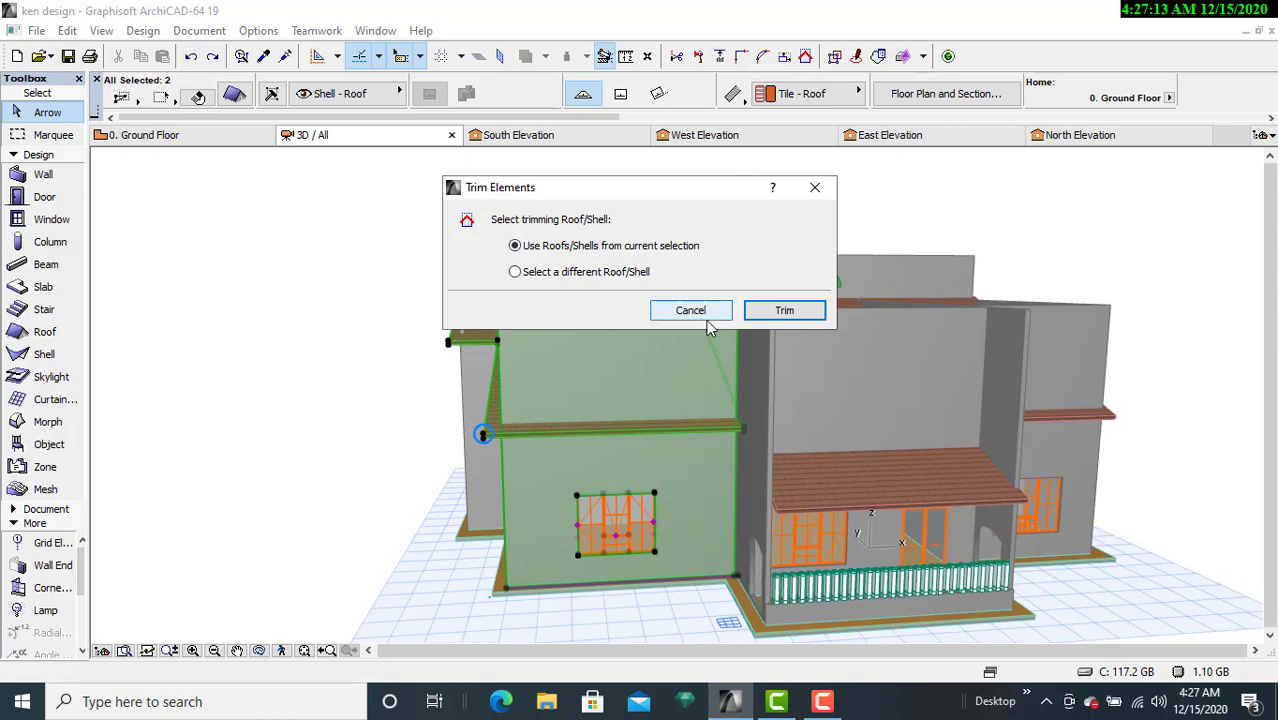
left_click(772, 311)
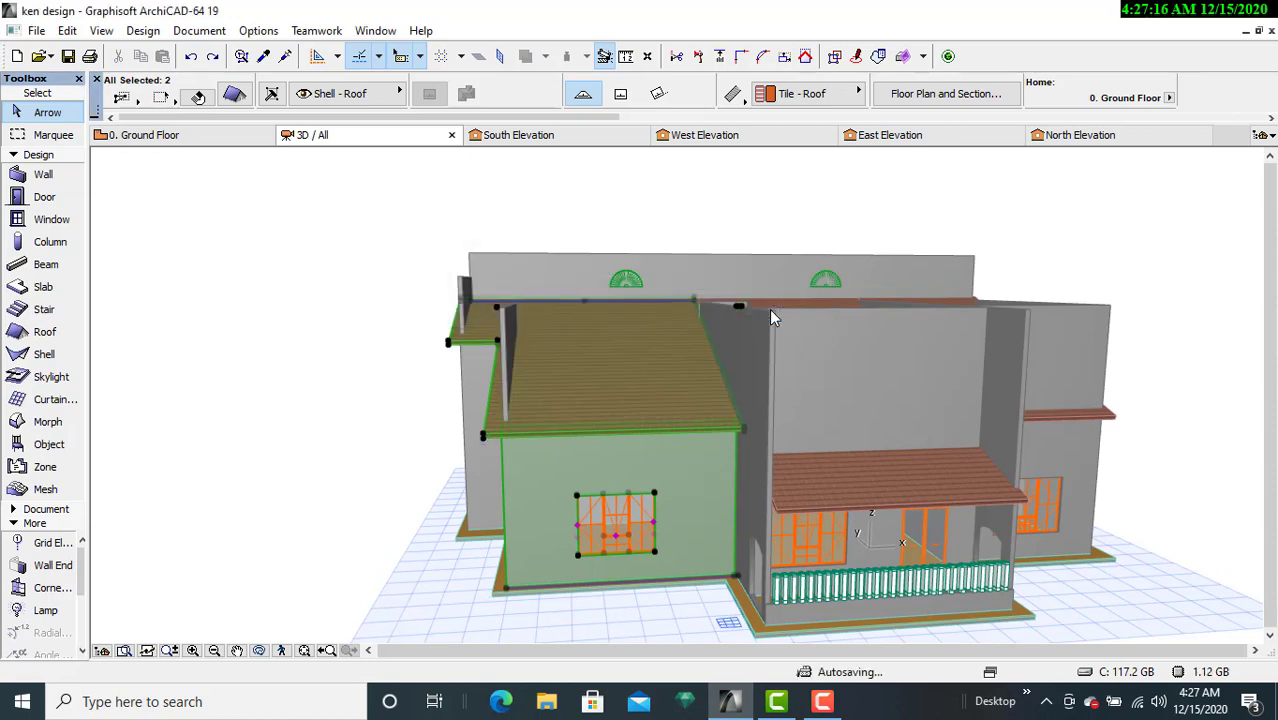
left_click(438, 585)
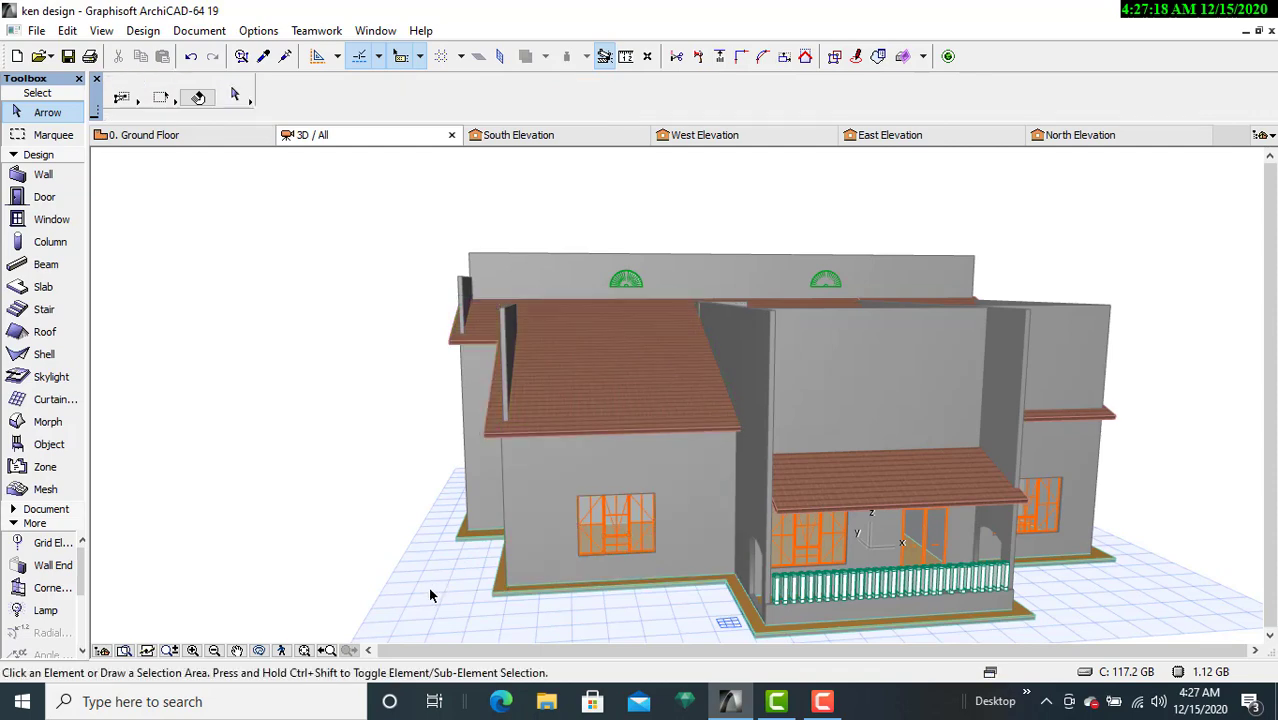
Step: Trim the side wall rising through the long tiled roof slope, using the roof from the current selection
left_click(259, 650)
left_click_drag(339, 585, 757, 581)
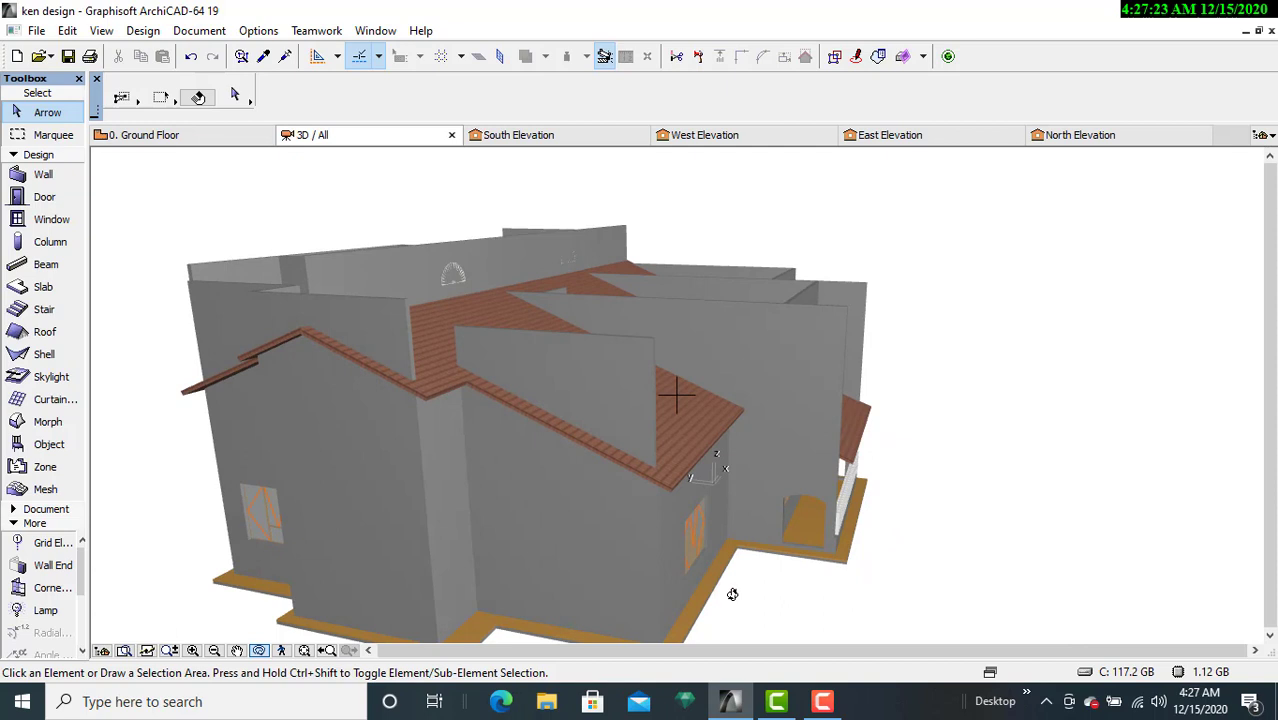
left_click(652, 343)
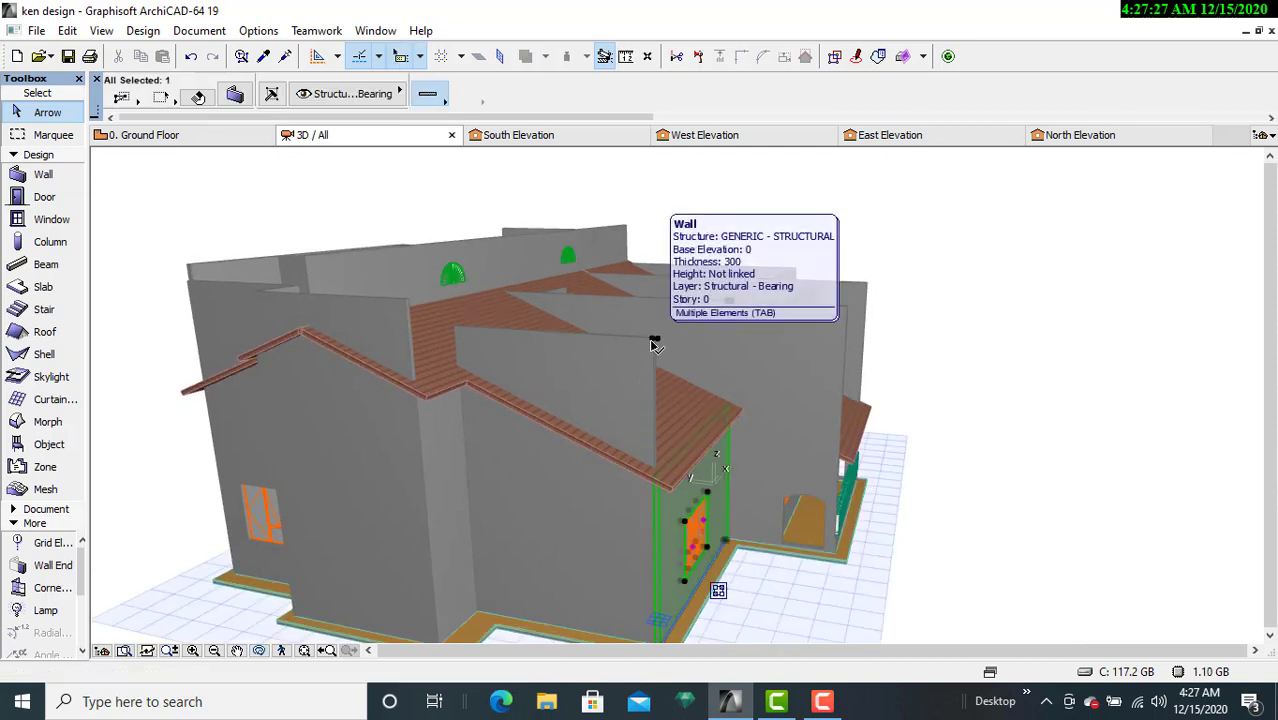
key("Escape")
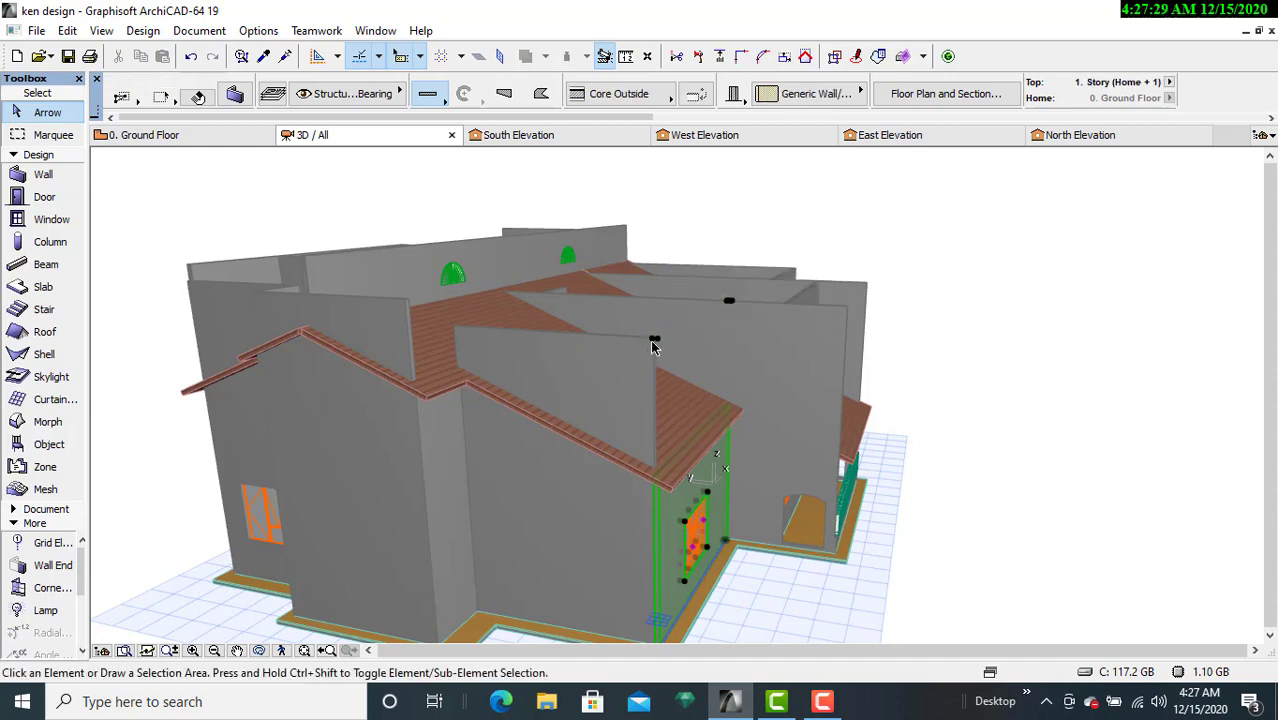
left_click(456, 334)
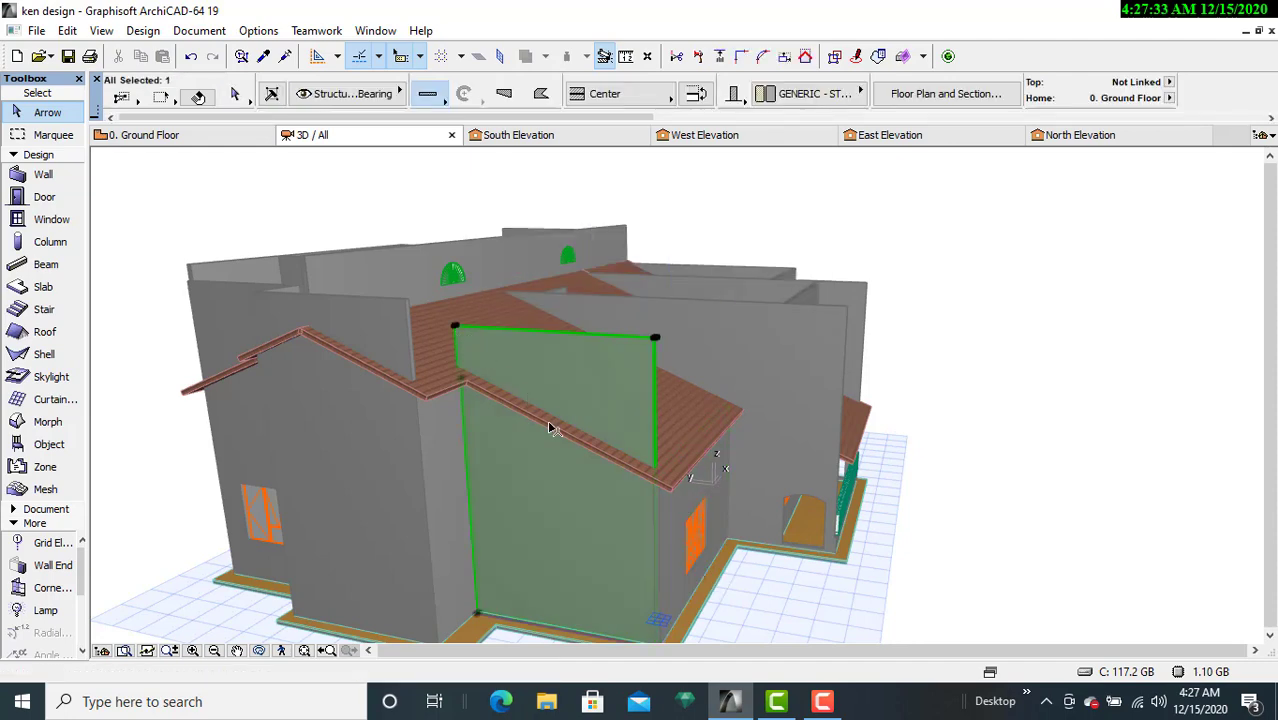
left_click(597, 455, "shift")
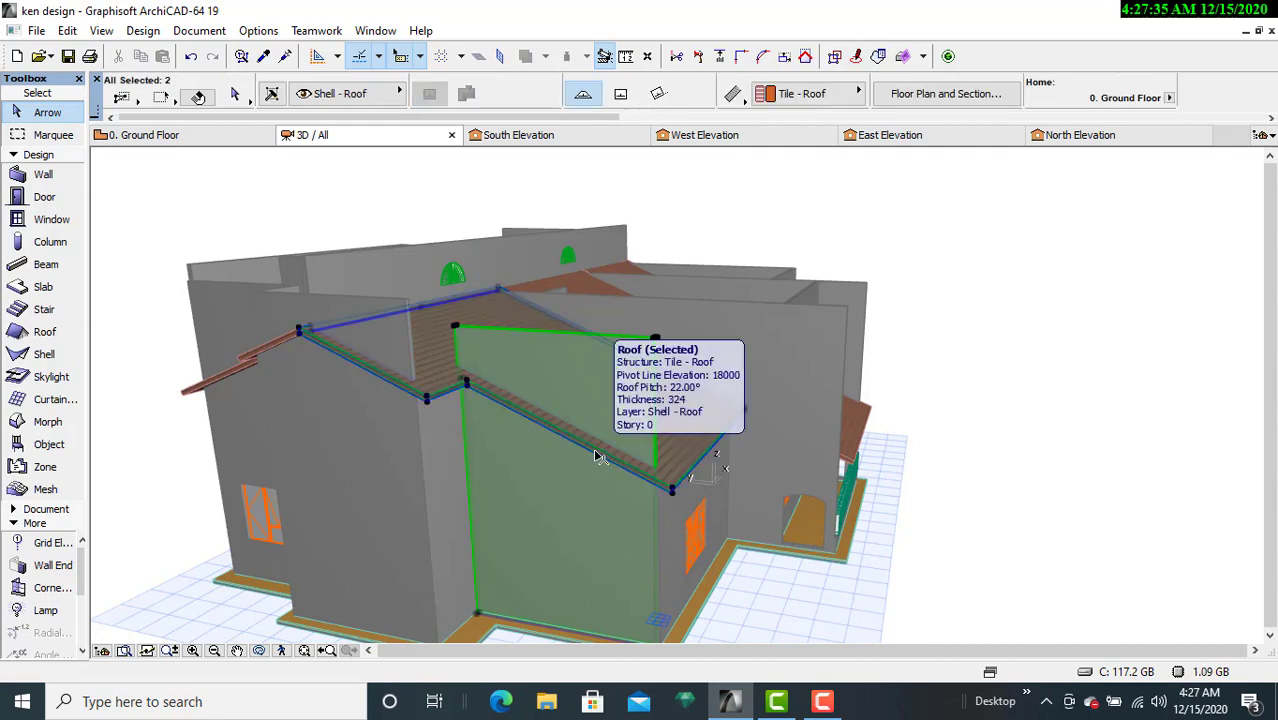
left_click(805, 56)
left_click(775, 310)
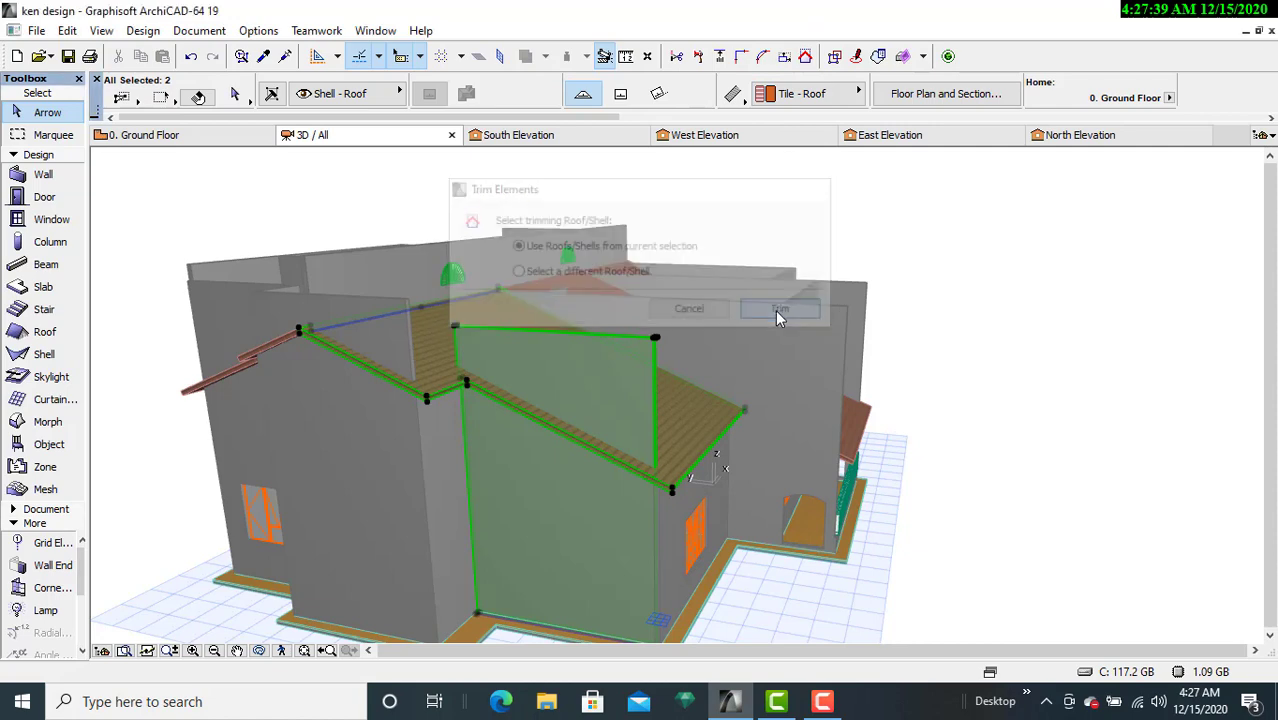
key("Escape")
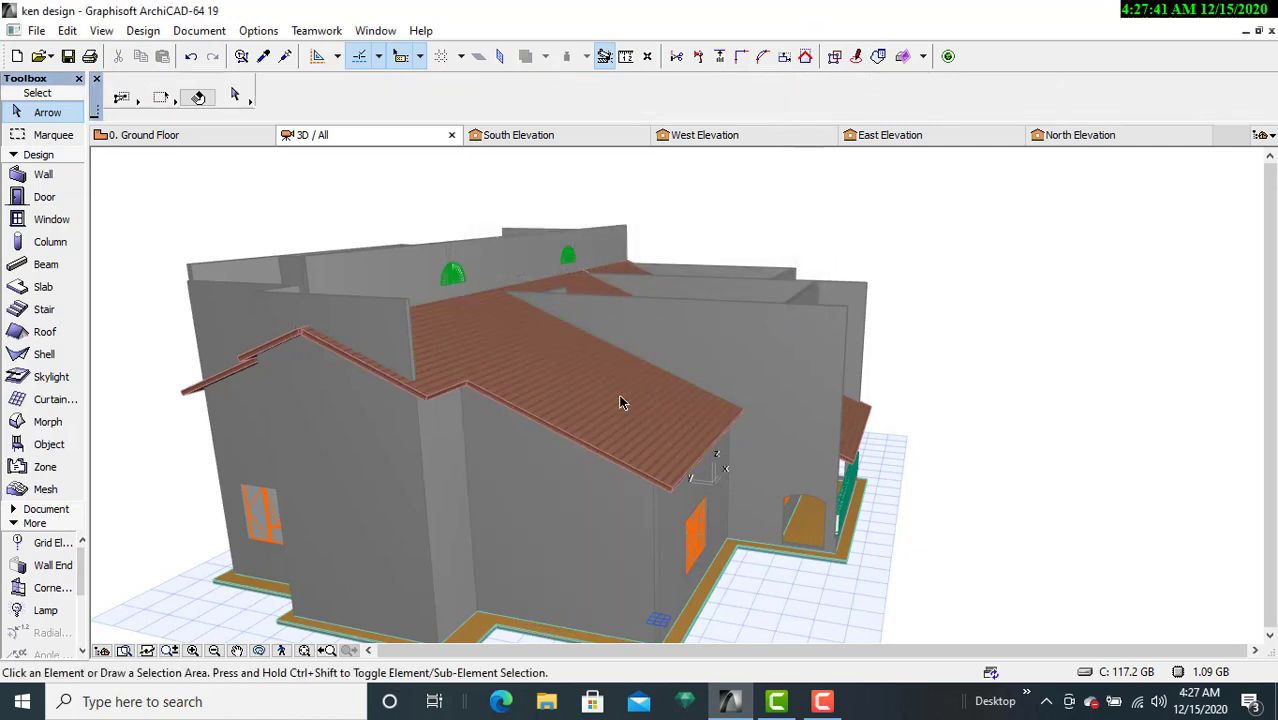
Step: Trim the adjoining gable-end wall to the two tiled roof planes on either side of its ridge
left_click(406, 313)
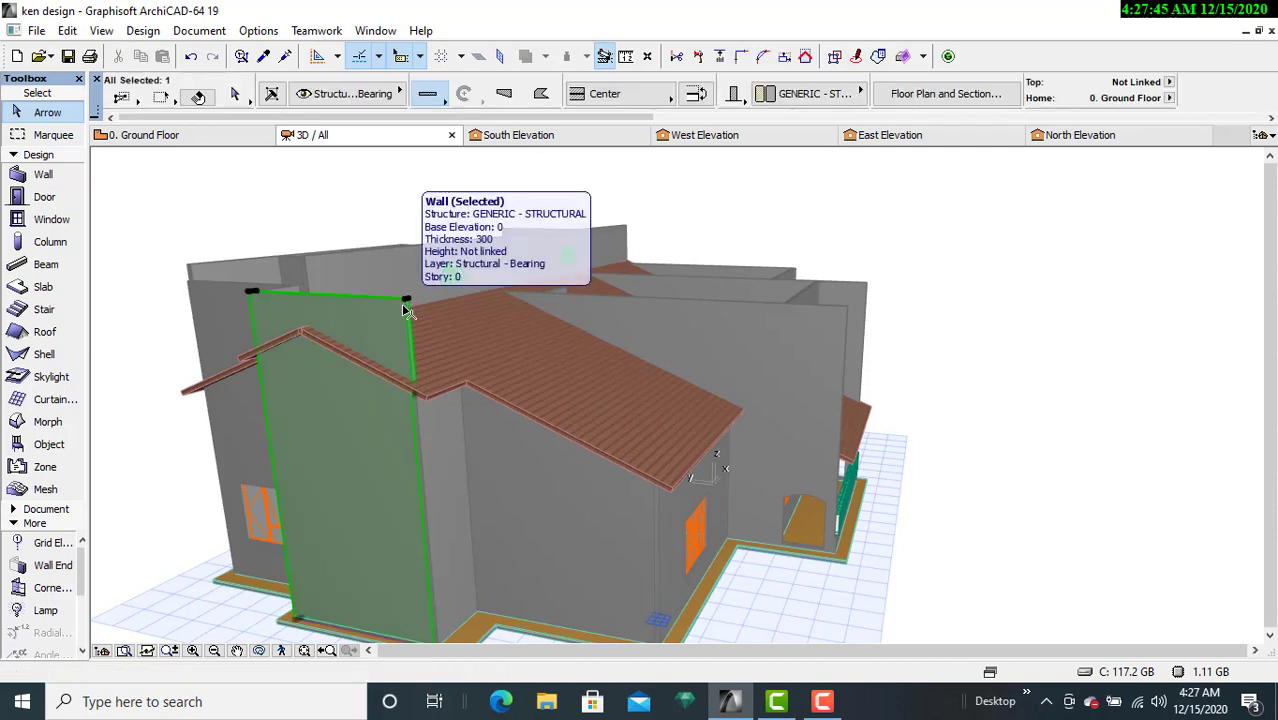
left_click(398, 386, "shift")
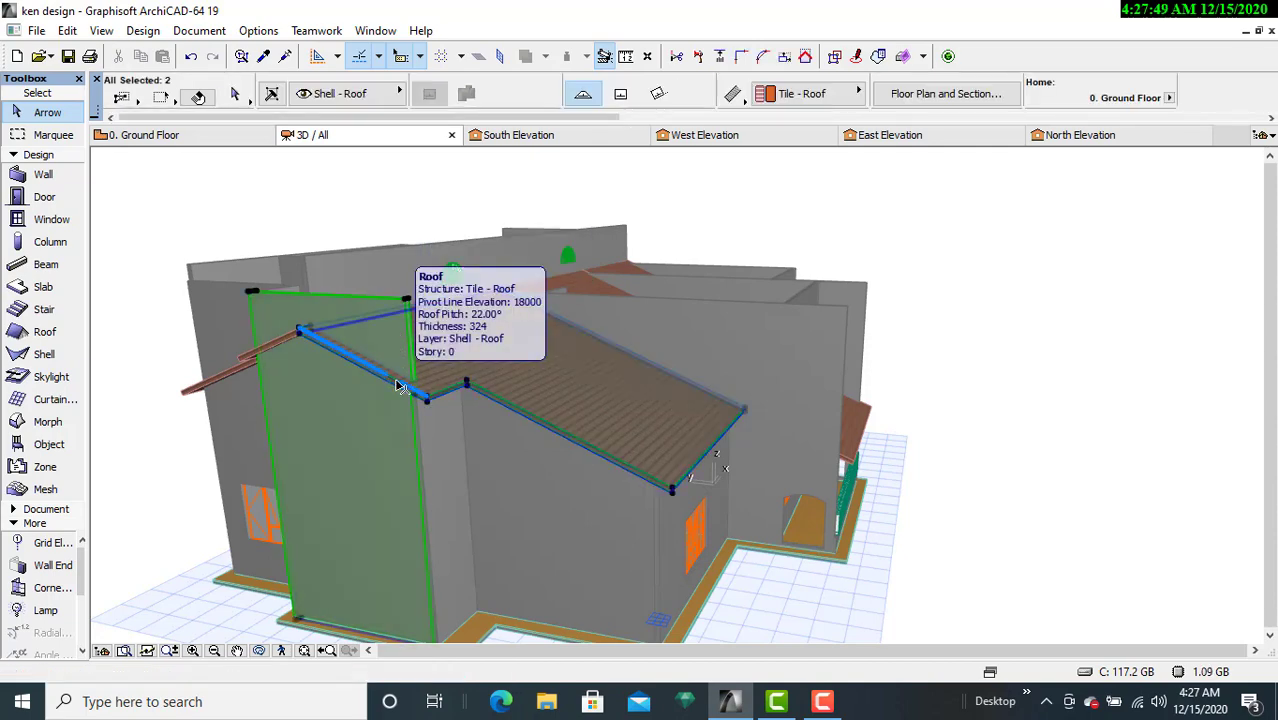
left_click(250, 362, "shift")
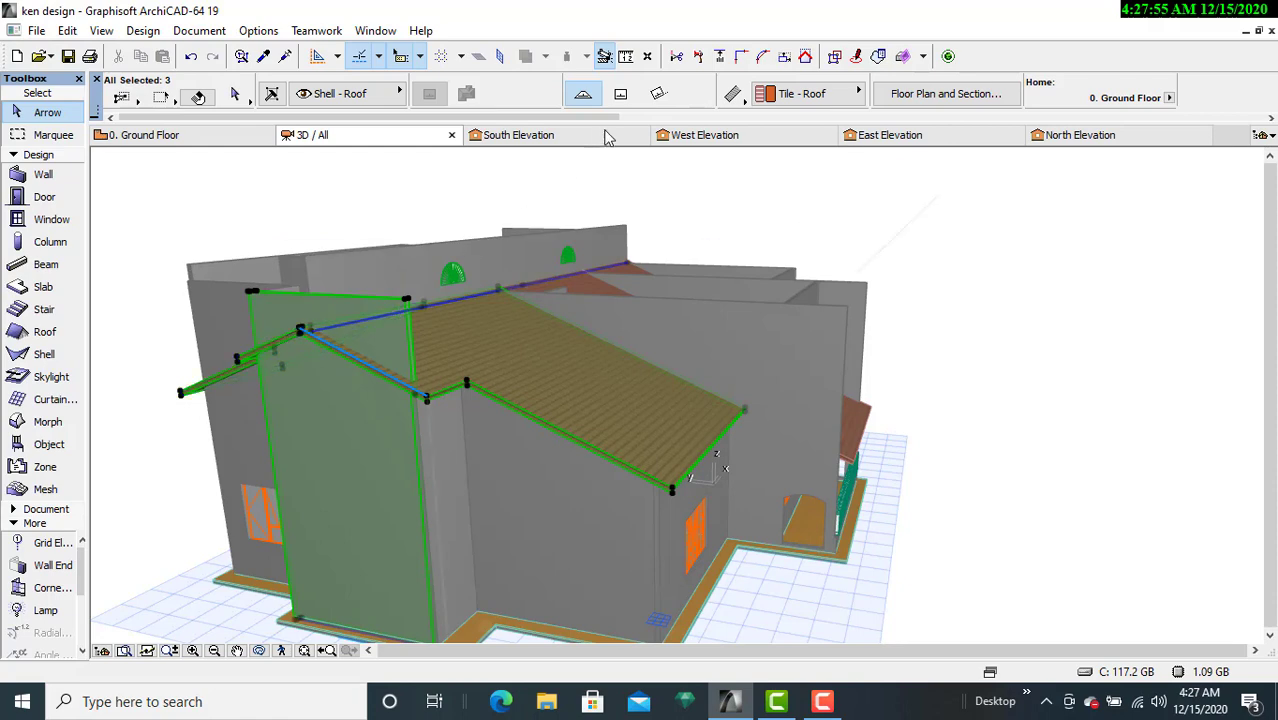
left_click(806, 57)
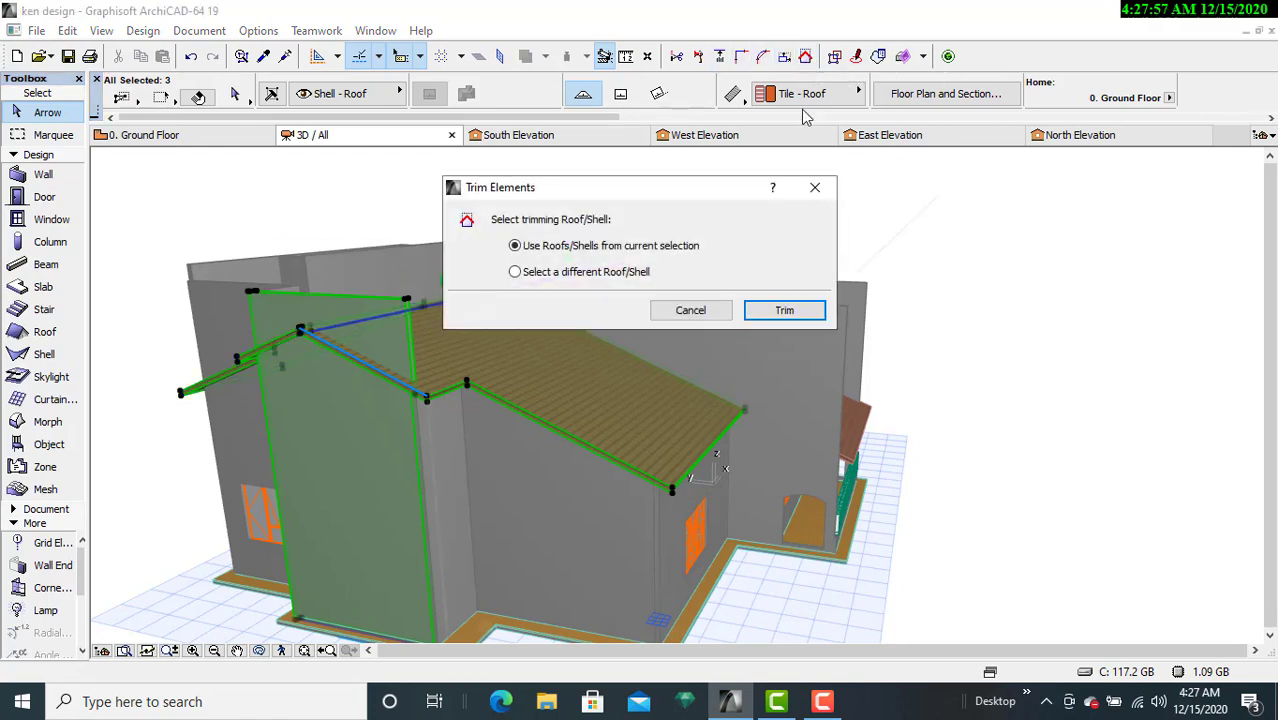
left_click(783, 312)
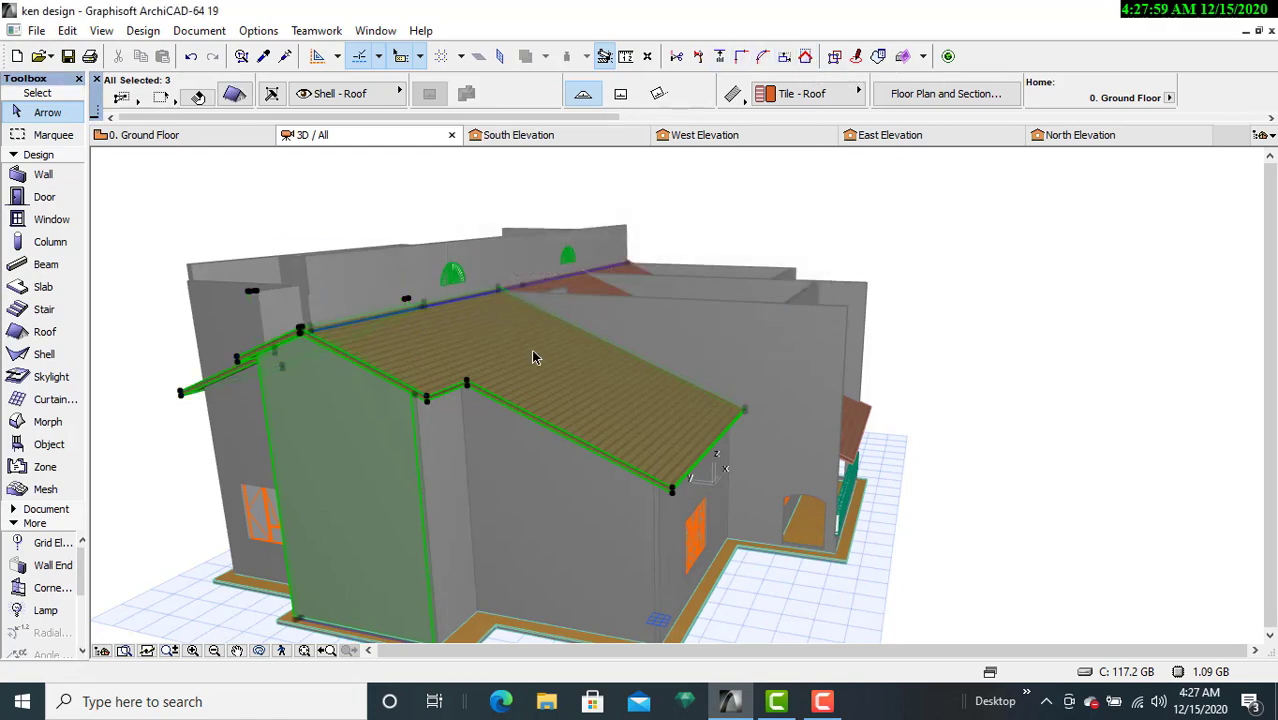
key("Escape")
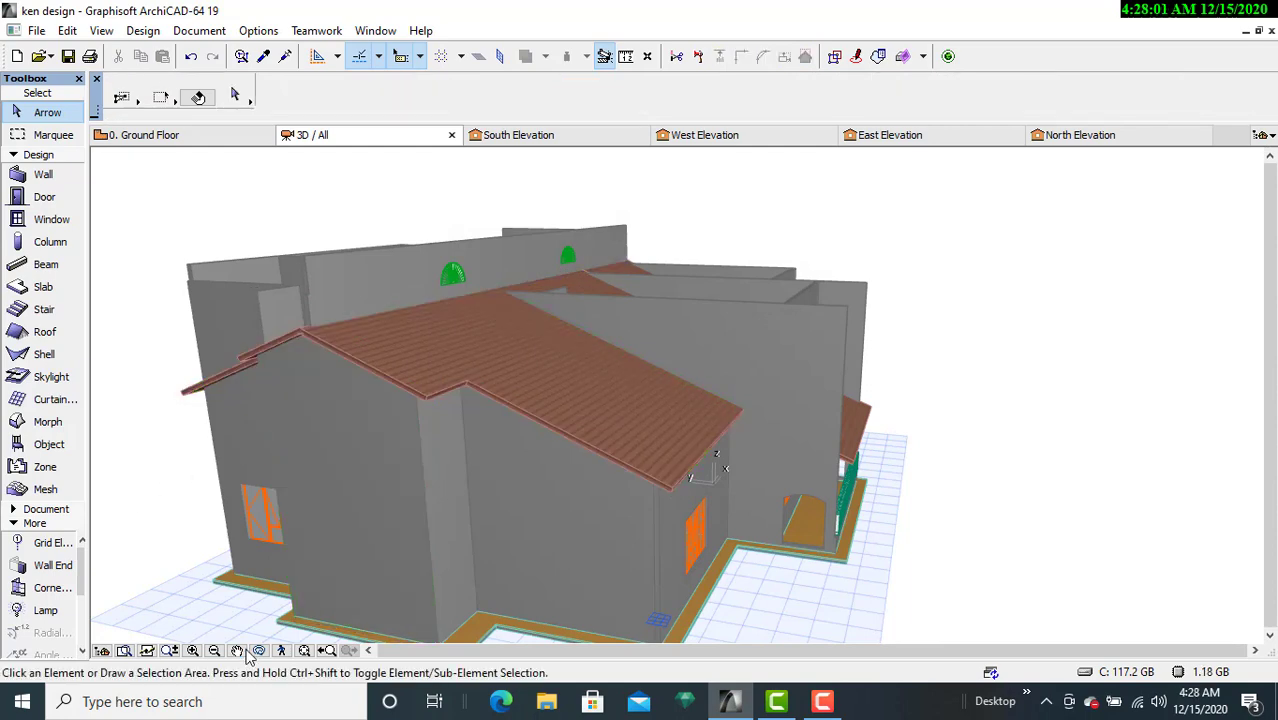
left_click(260, 651)
left_click_drag(214, 537, 584, 463)
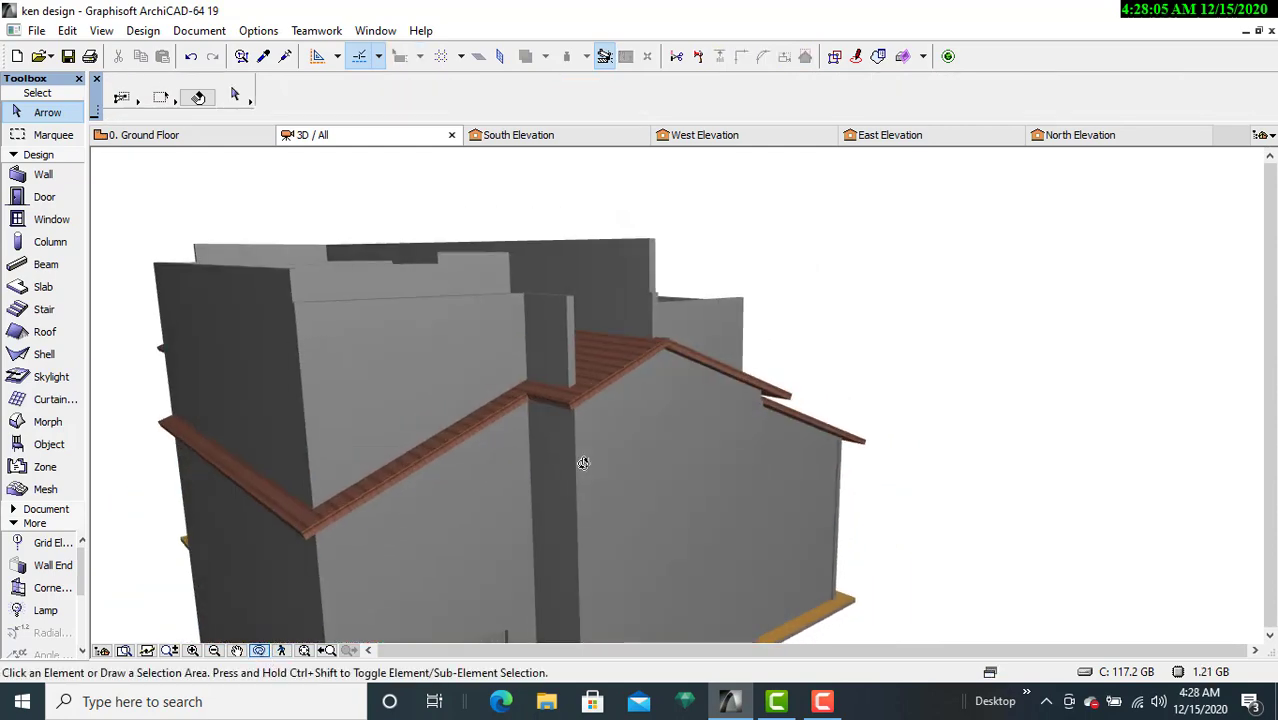
scroll(564, 439, "down", 5)
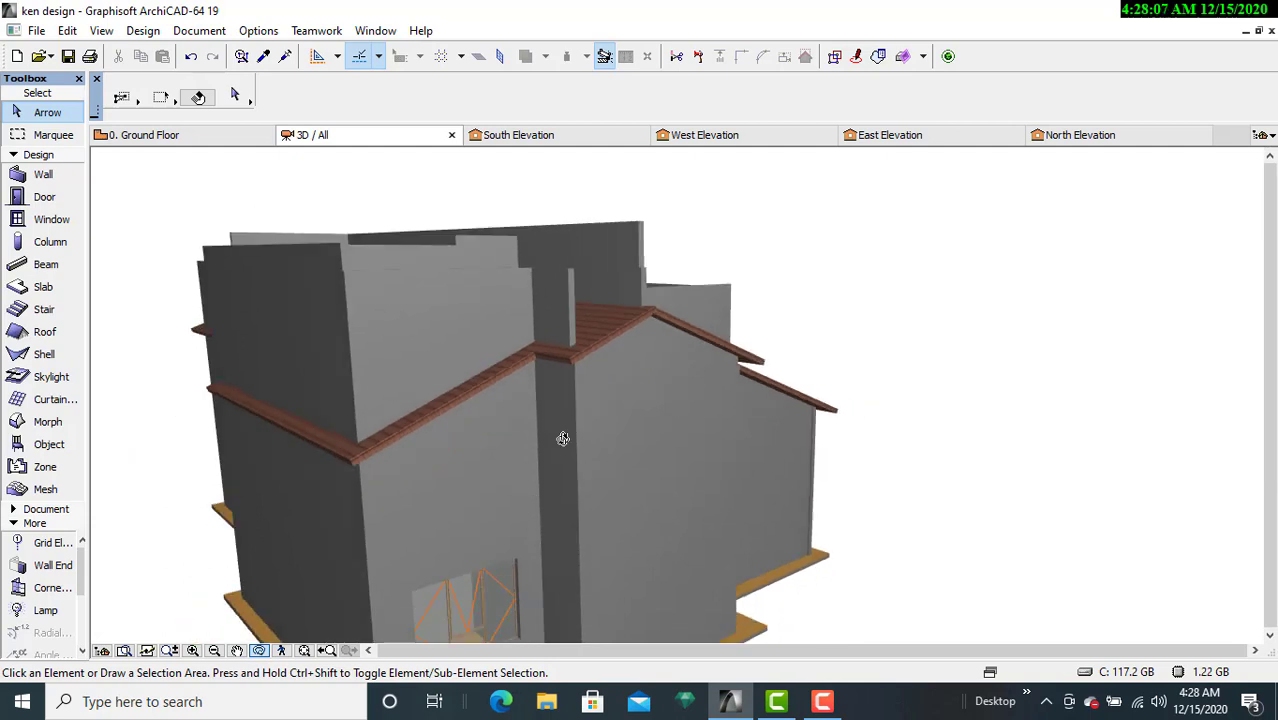
left_click_drag(522, 503, 397, 495)
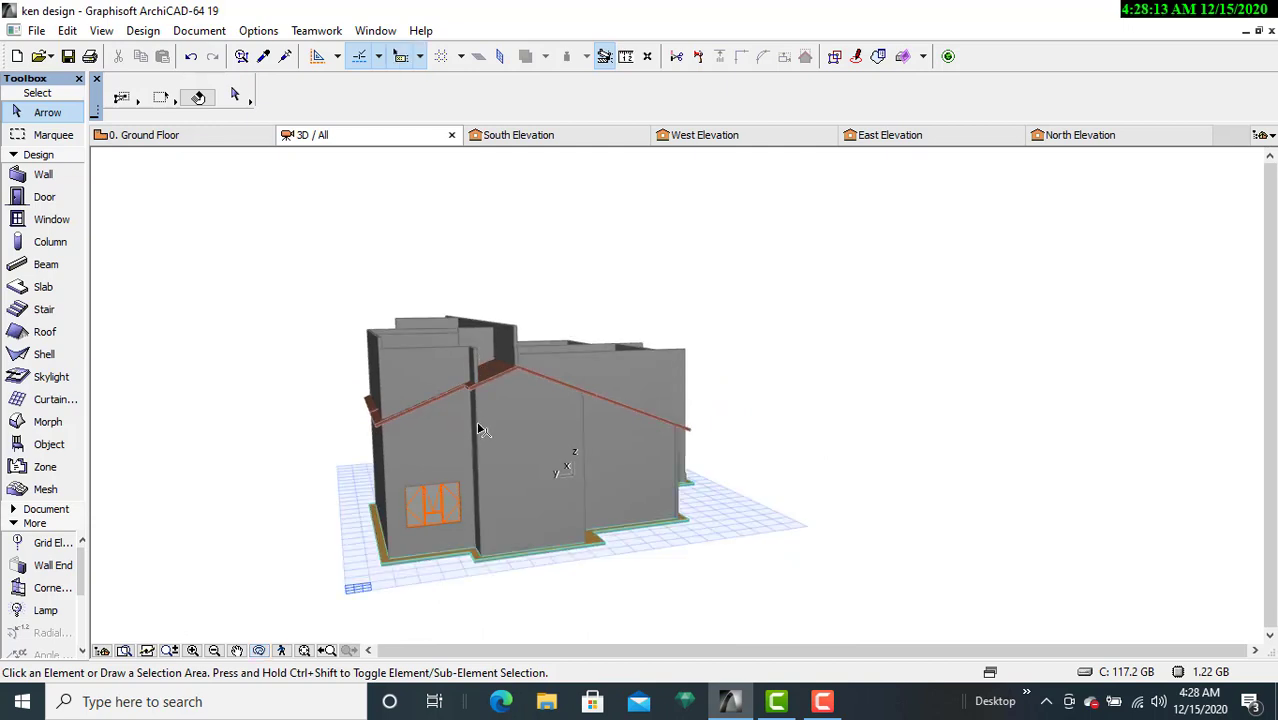
left_click(476, 362)
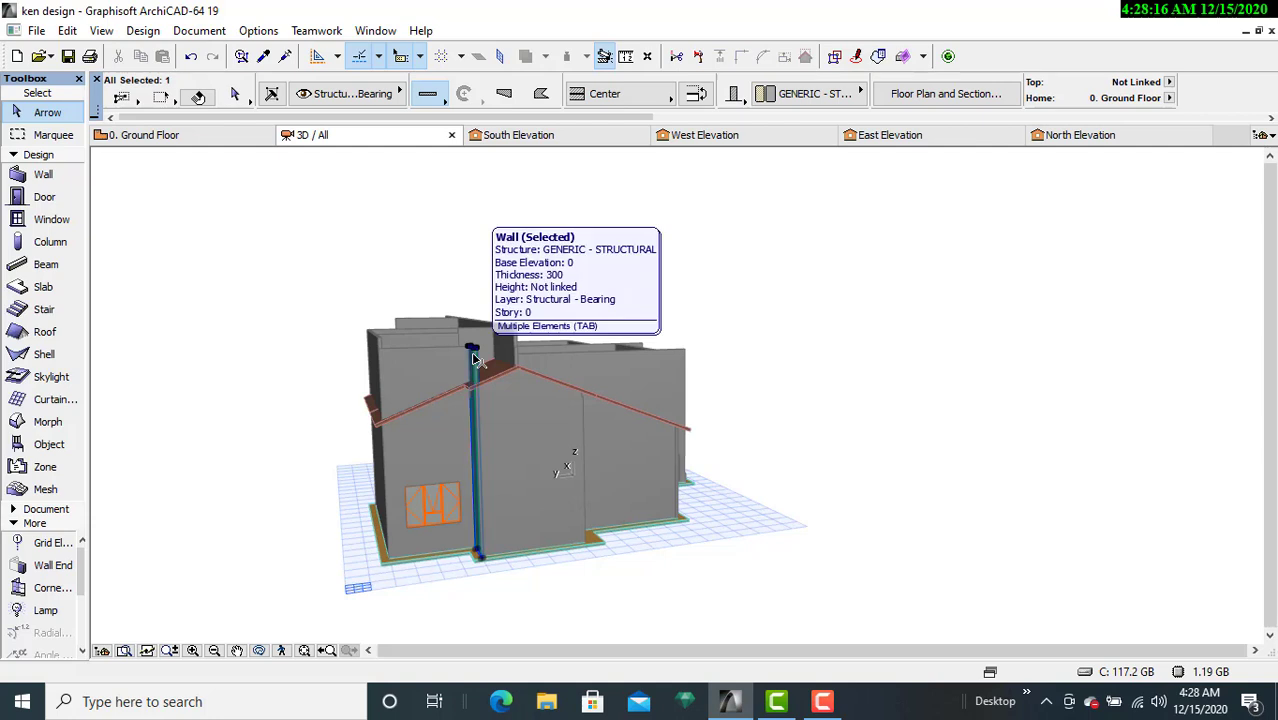
left_click(384, 352)
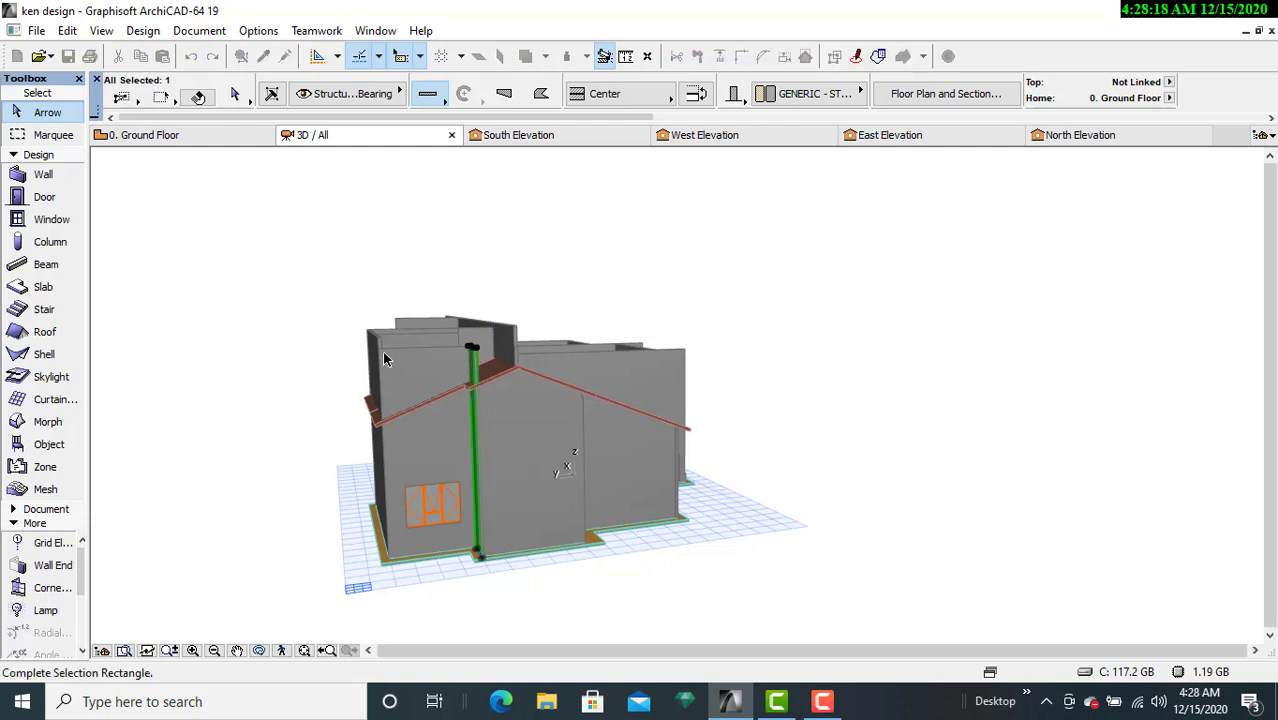
left_click(381, 424)
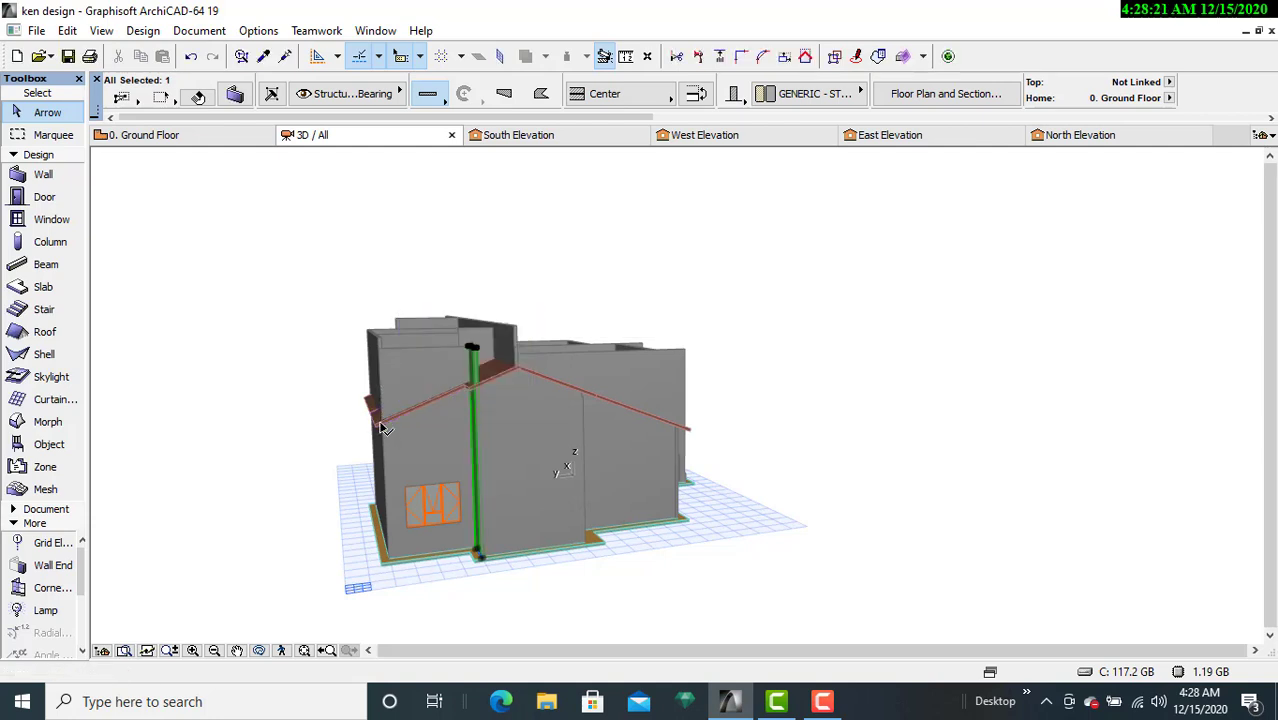
key("Escape")
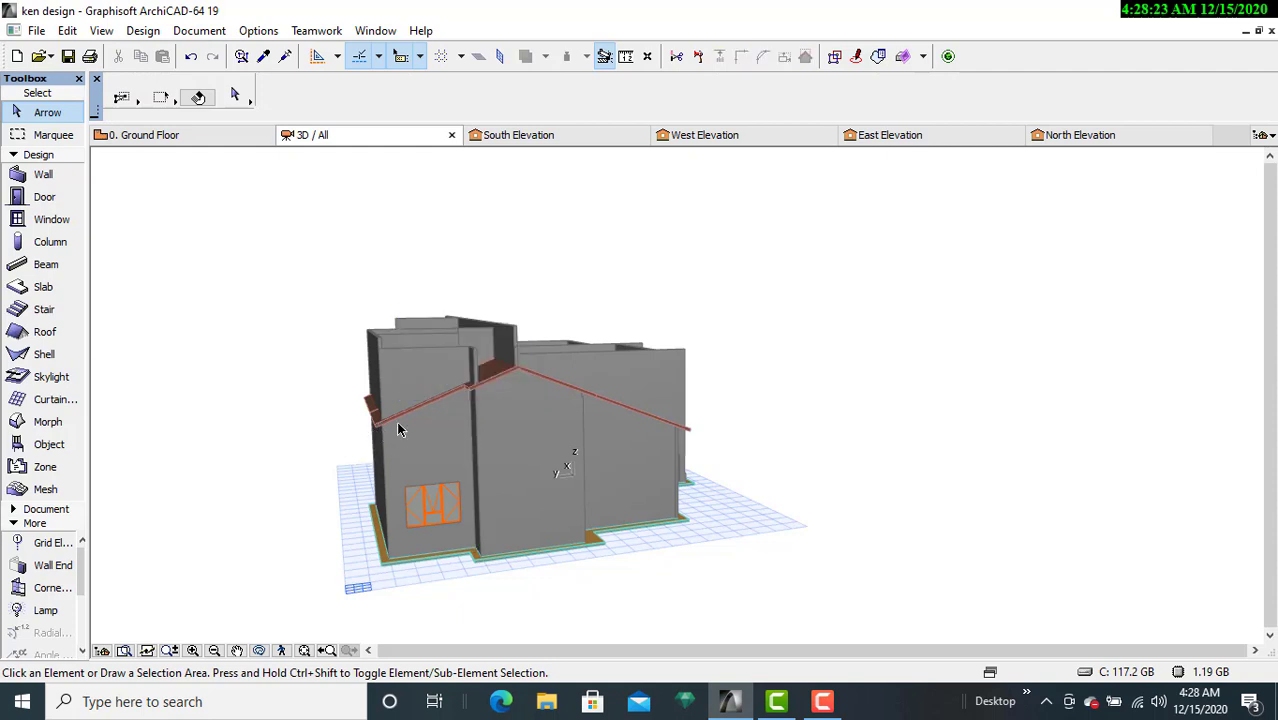
left_click(420, 402)
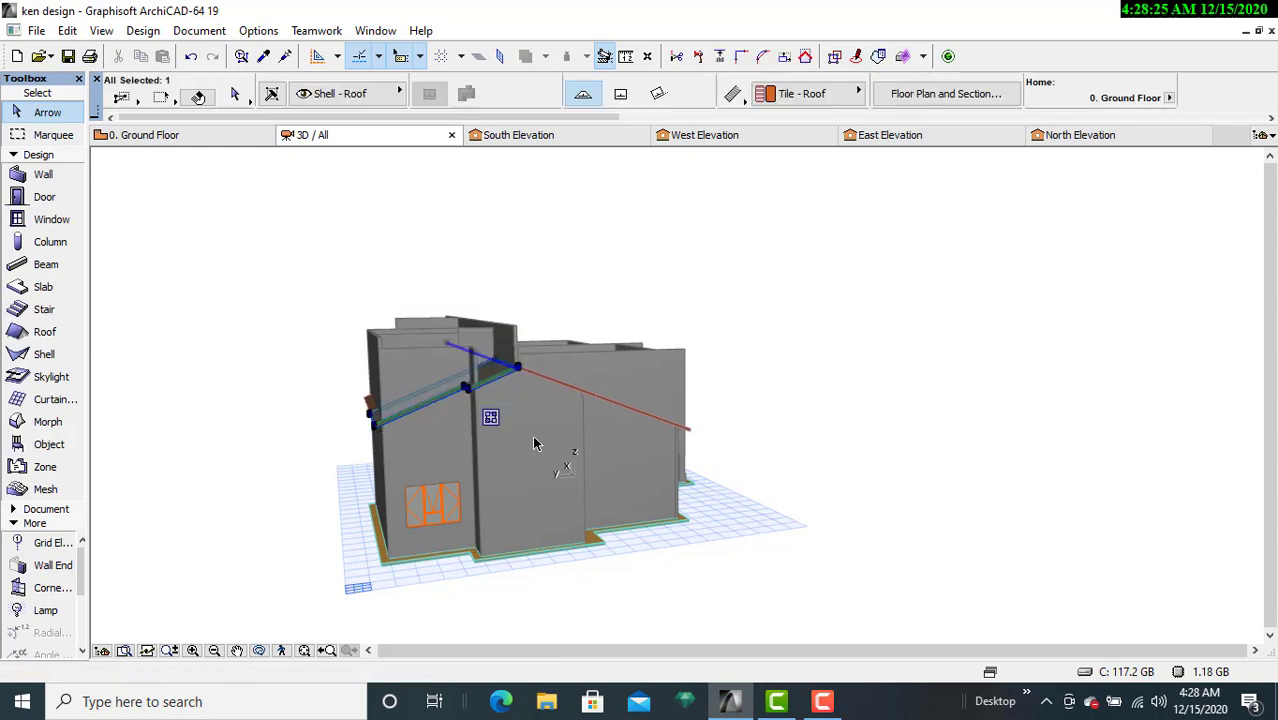
key("Escape")
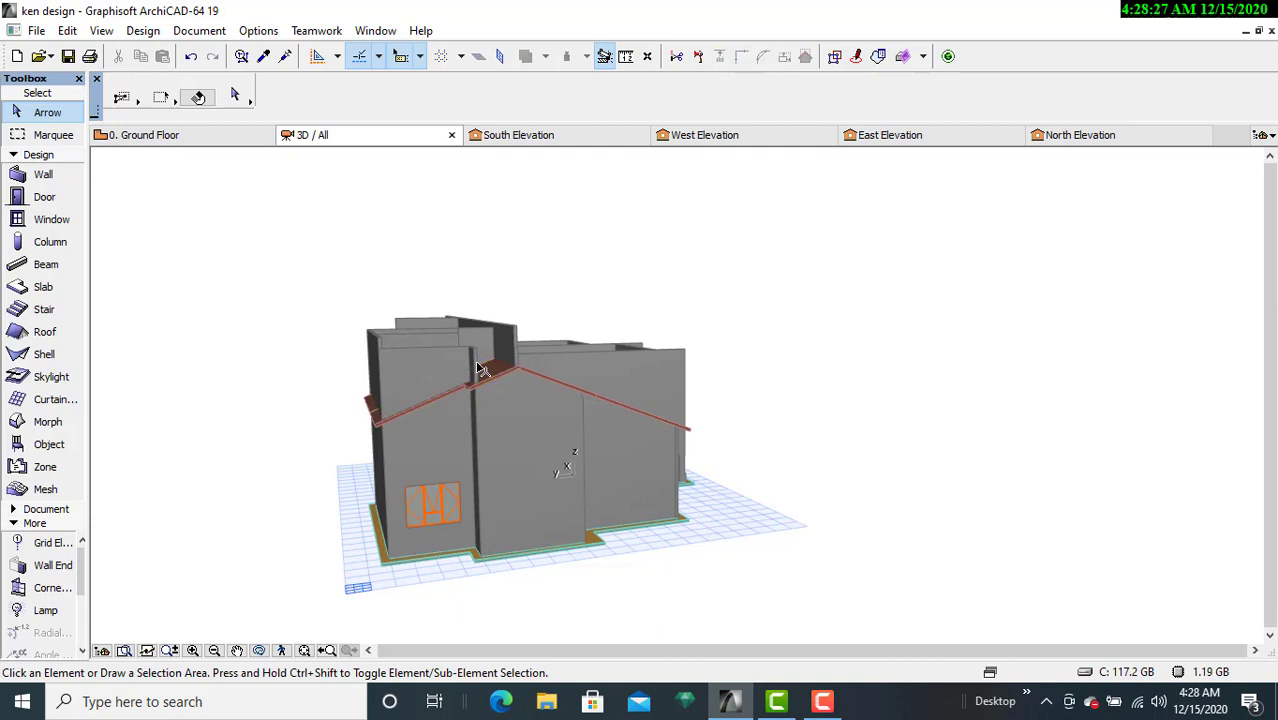
Step: Trim the narrow return wall beside the gable end to the stepped tiled roof plane crossing it
left_click(478, 370)
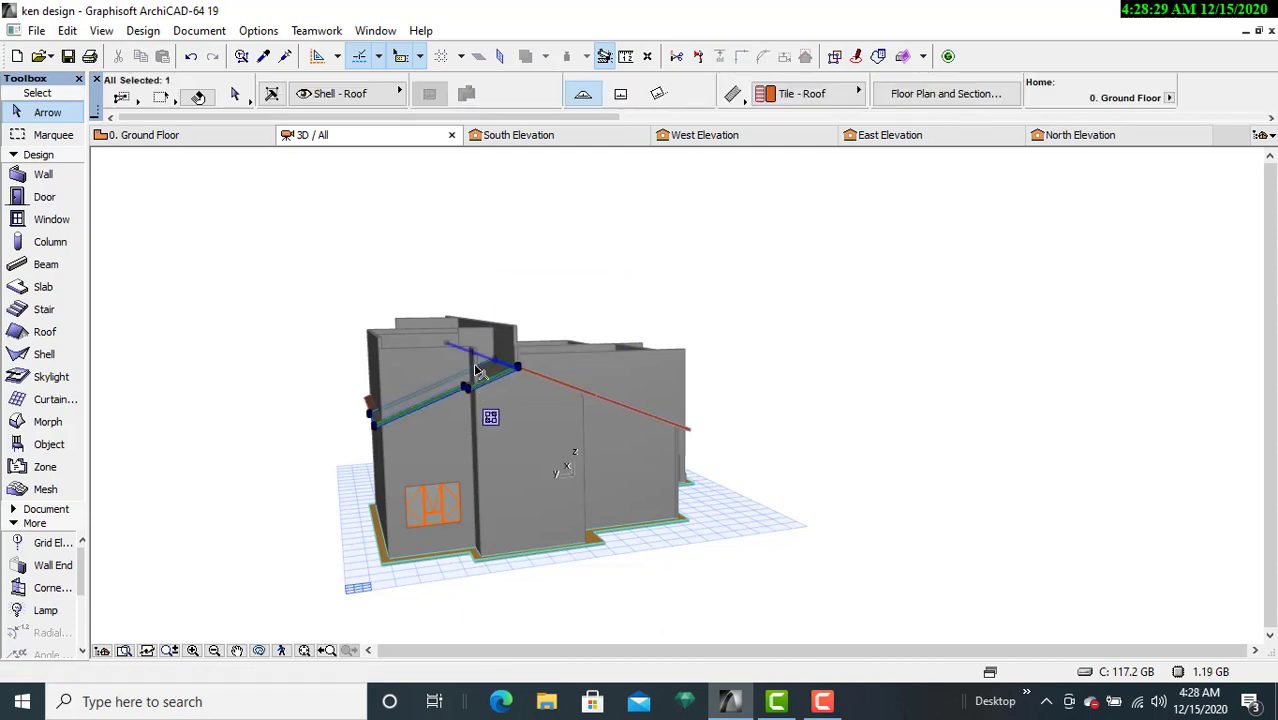
scroll(476, 371, "up", 5)
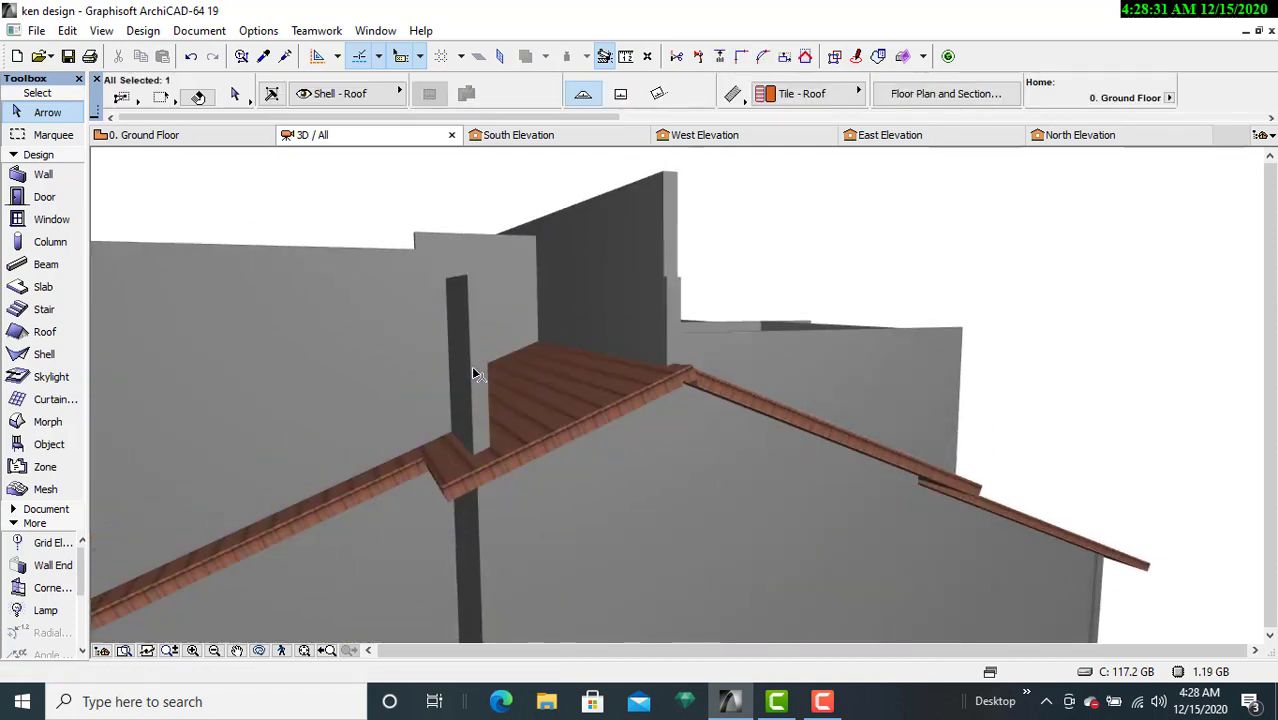
scroll(471, 365, "down", 2)
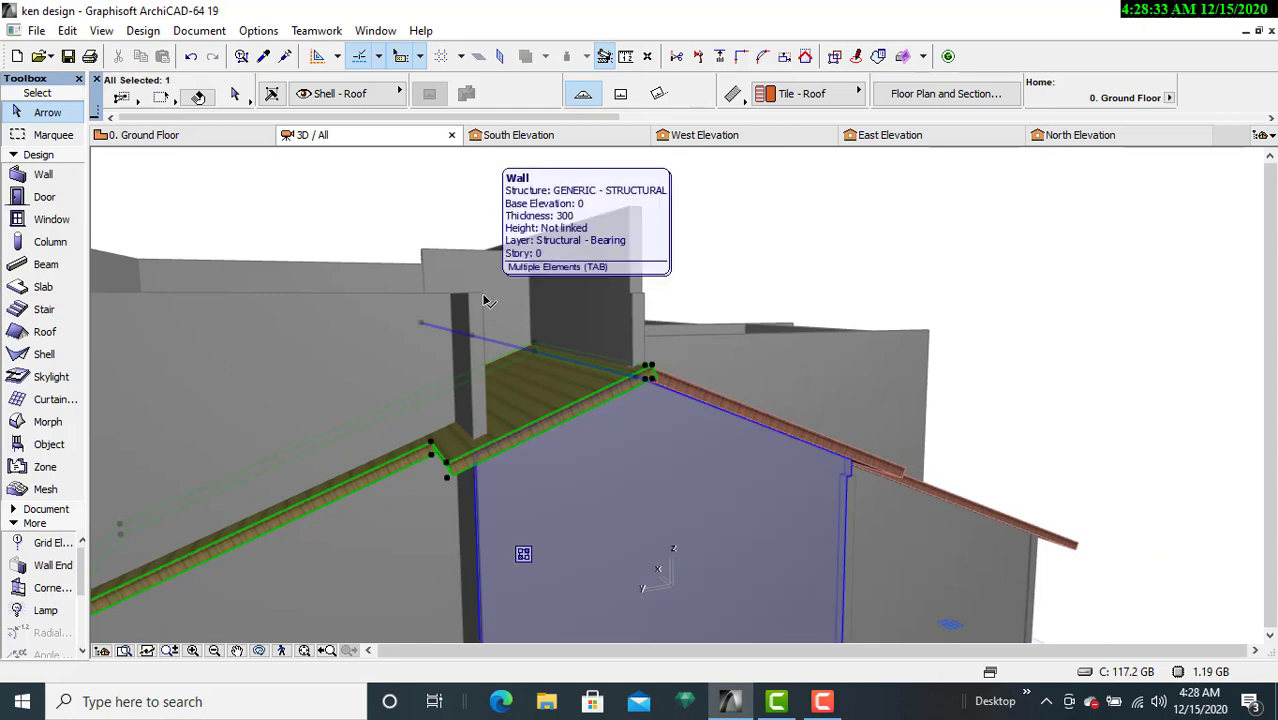
left_click(487, 300, "shift")
left_click(482, 298, "shift")
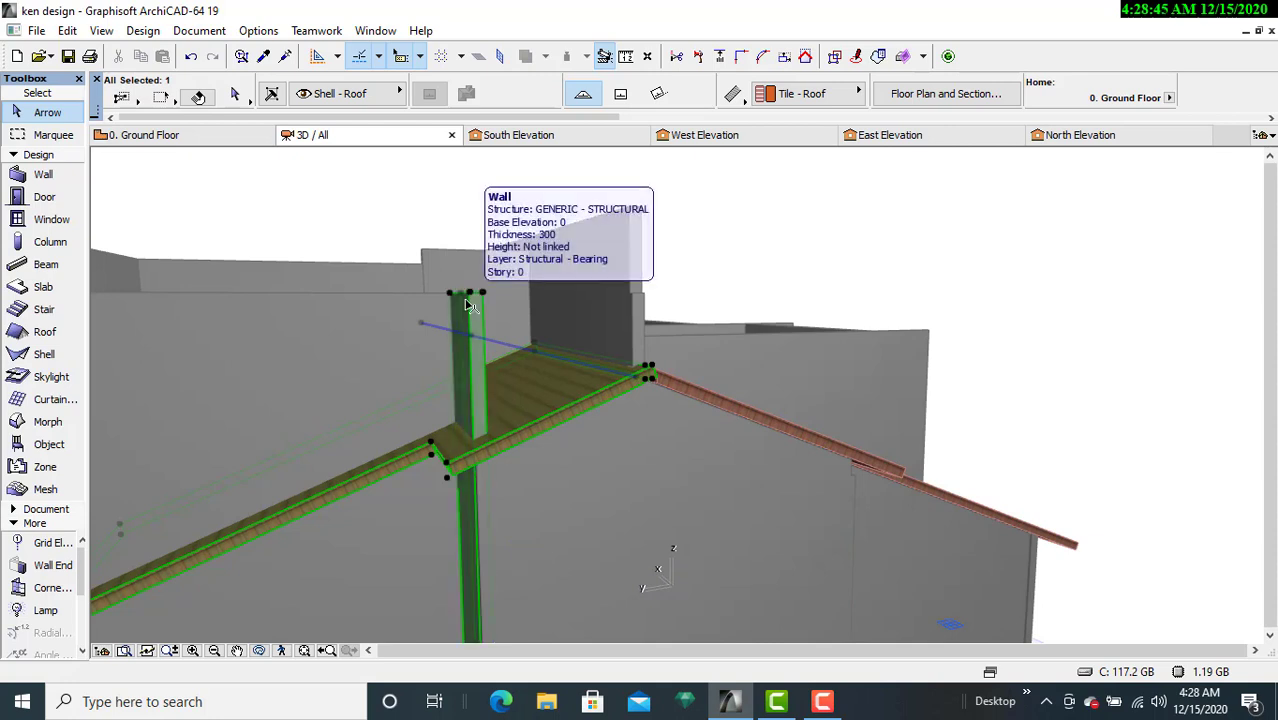
left_click(467, 305, "shift")
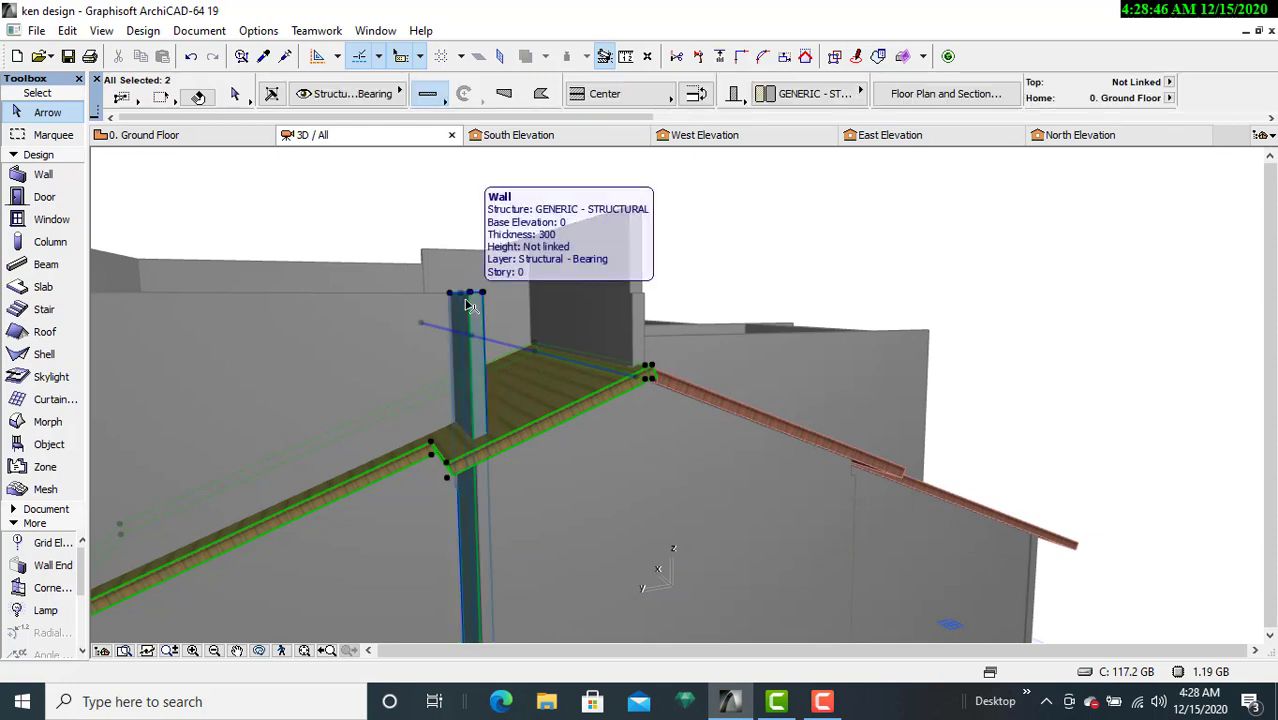
left_click(805, 56)
left_click(788, 313)
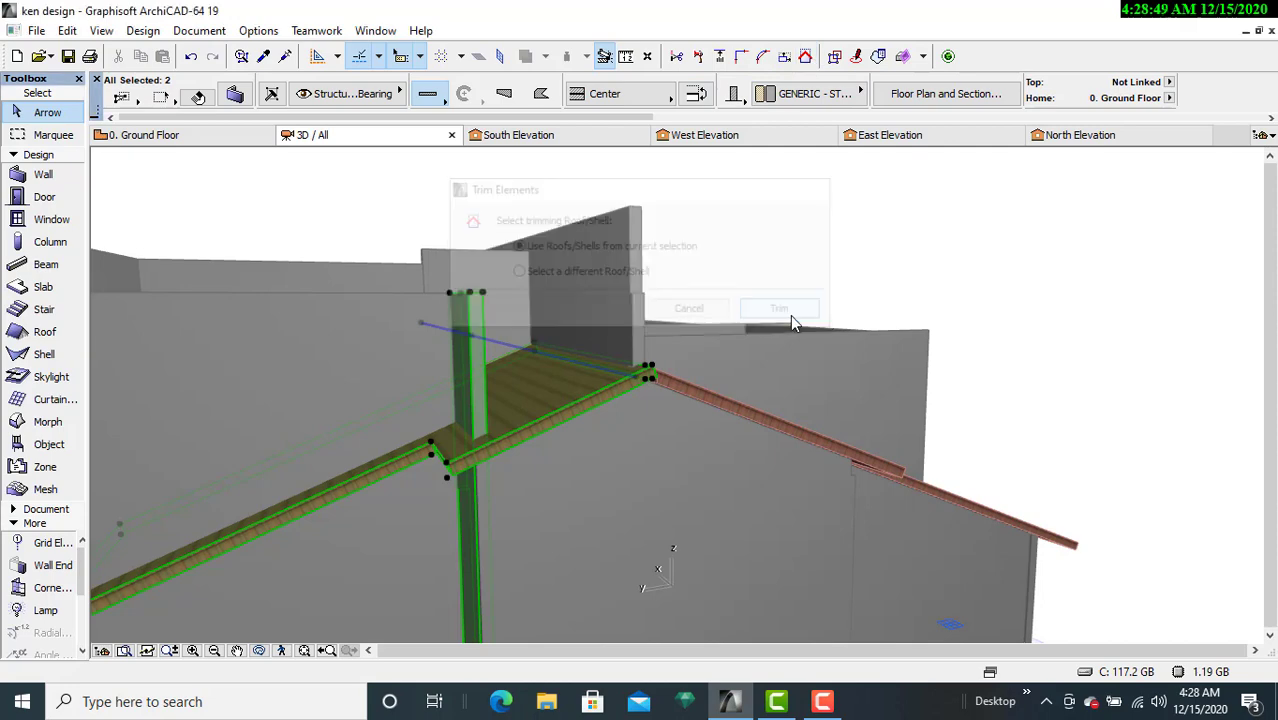
scroll(486, 505, "down", 10)
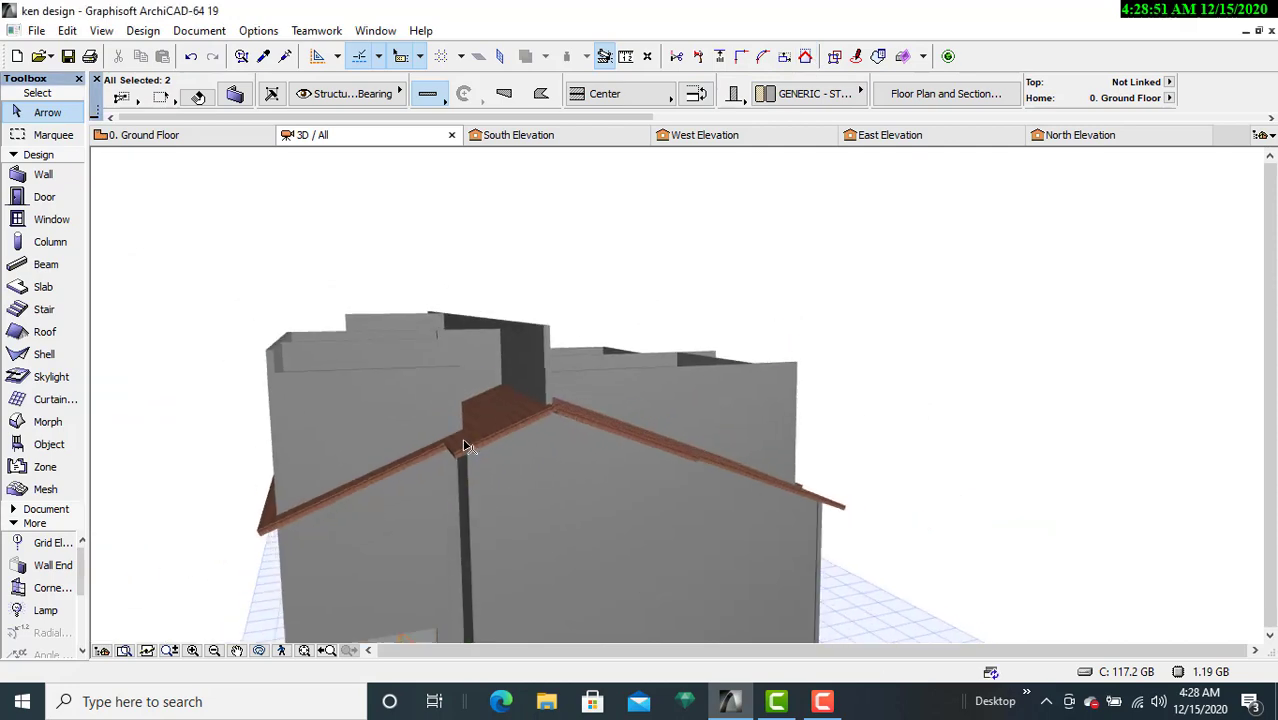
Step: Examine the wall and roof junctions along the long side of the house with the two windows
left_click(262, 652)
left_click_drag(401, 467, 620, 469)
left_click_drag(363, 534, 627, 537)
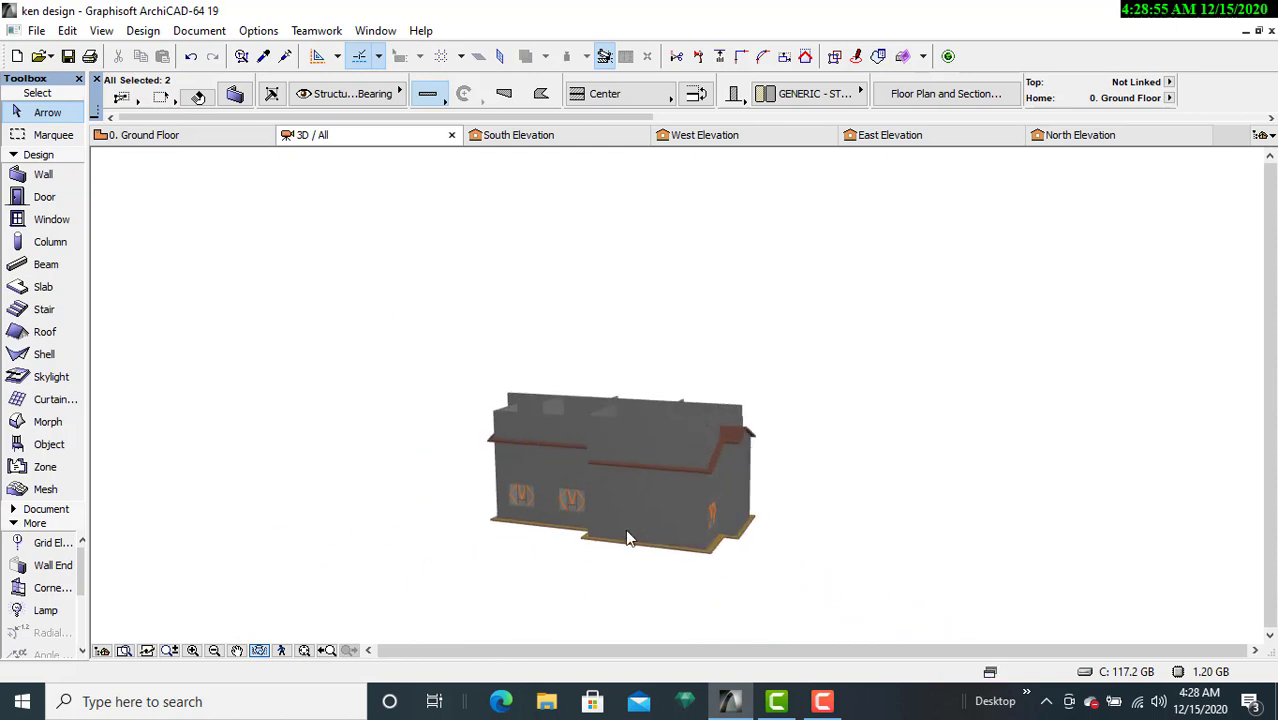
left_click_drag(548, 542, 593, 541)
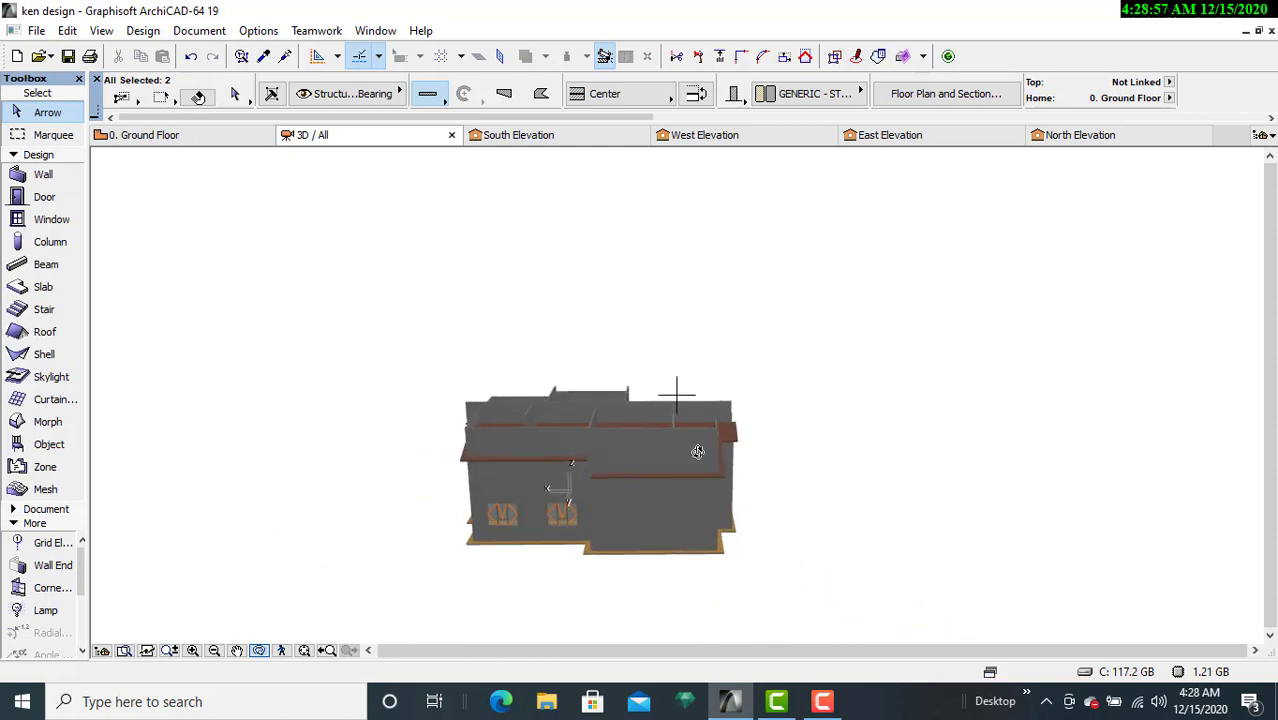
scroll(693, 528, "up", 4)
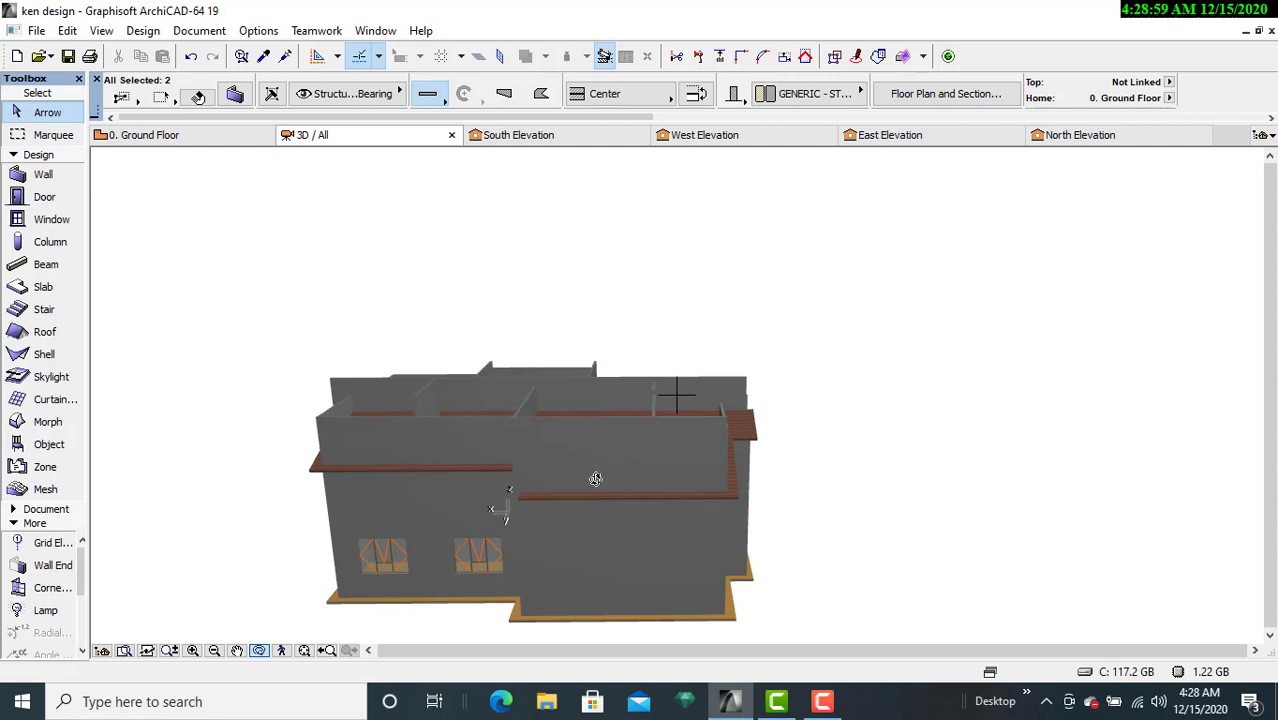
left_click_drag(595, 479, 587, 408)
key("Escape")
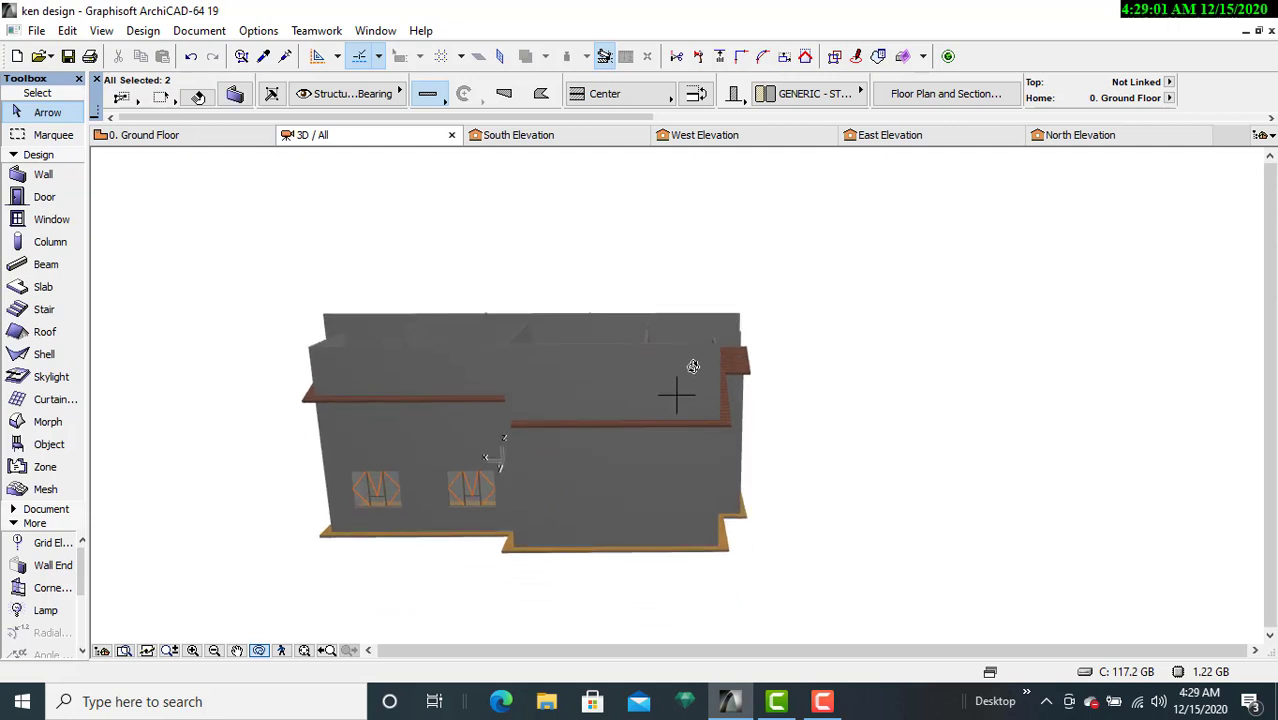
scroll(698, 397, "up", 2)
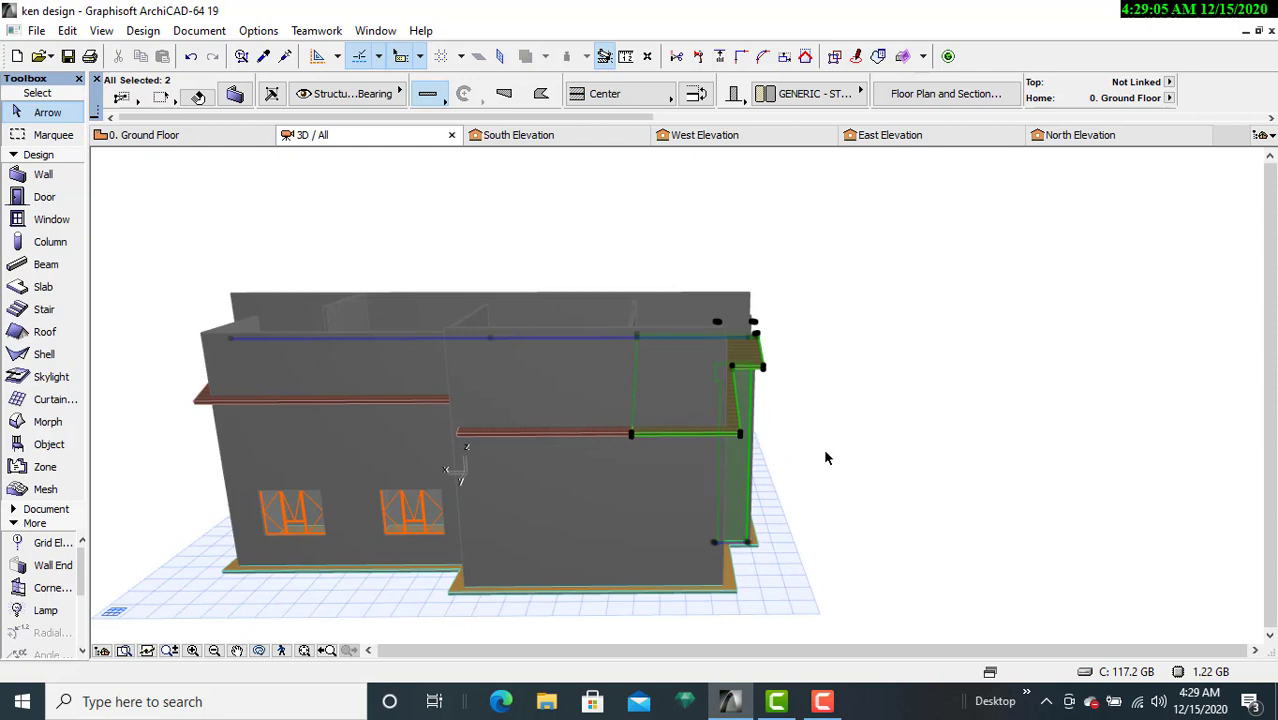
key("Escape")
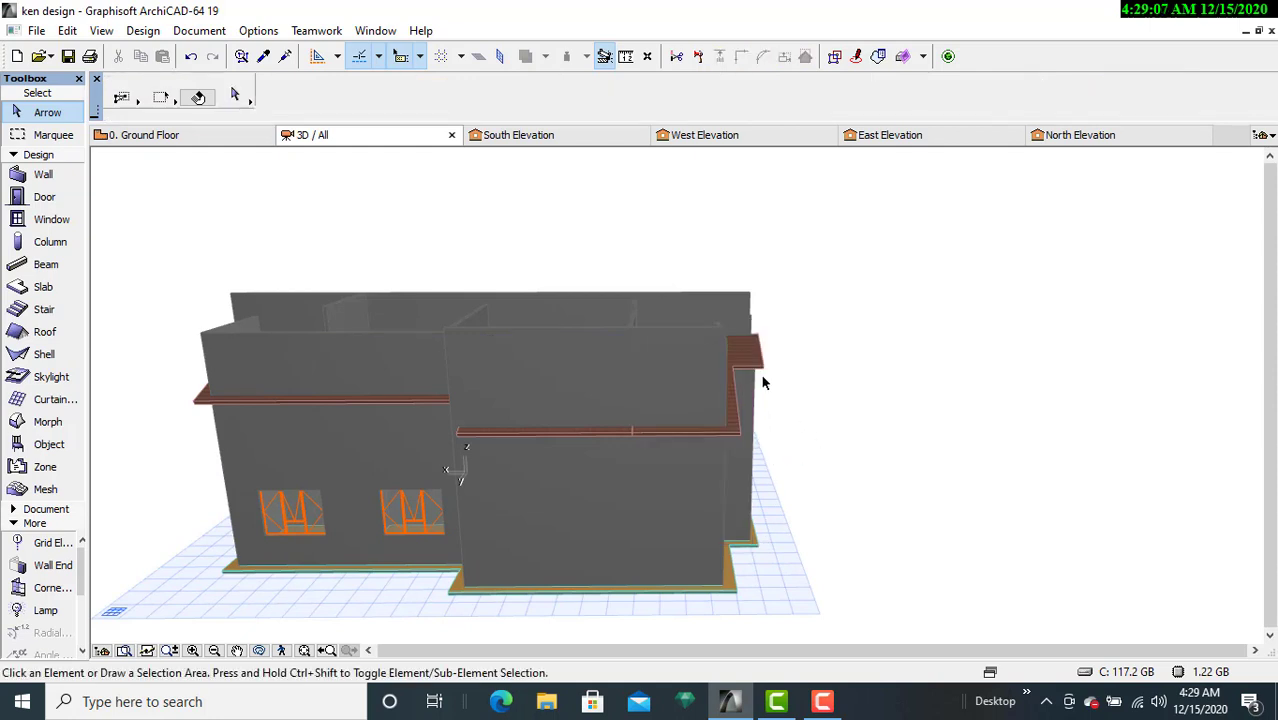
Step: Trim the windowless projecting wall beside the two-window facade to the two adjoining tiled roof planes, using the roofs from the current selection
left_click(725, 335)
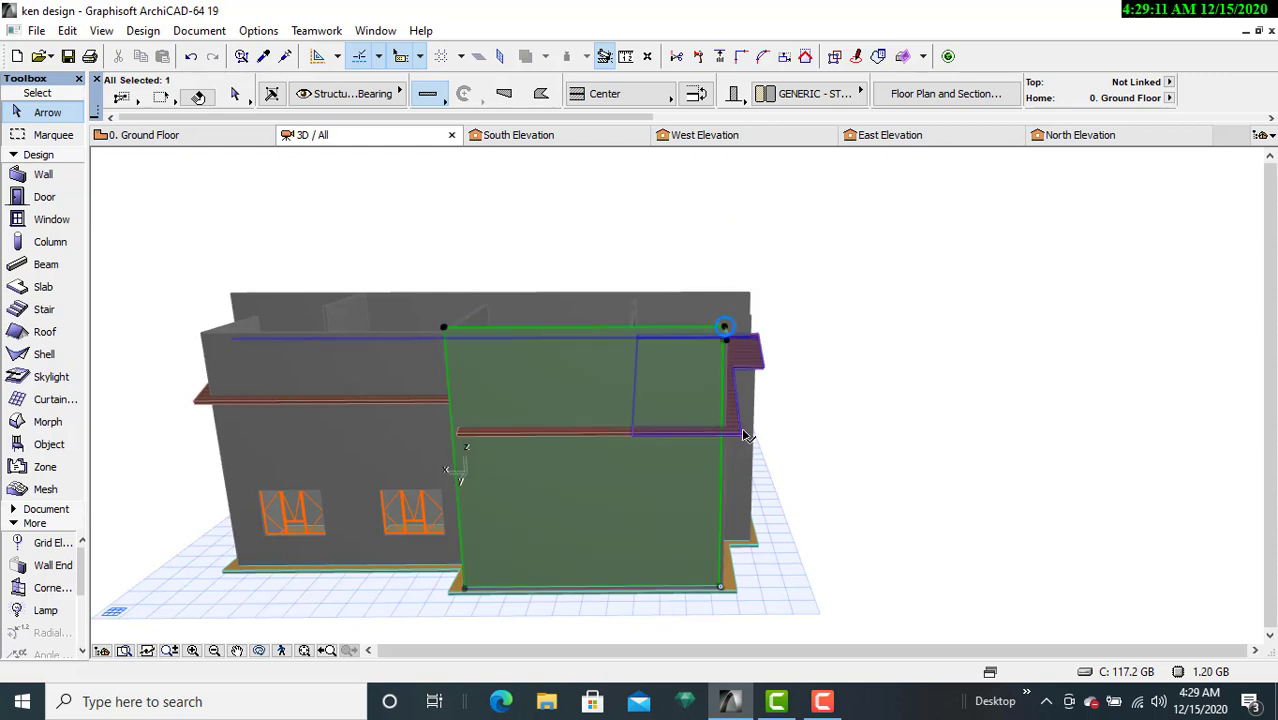
left_click(732, 338, "shift")
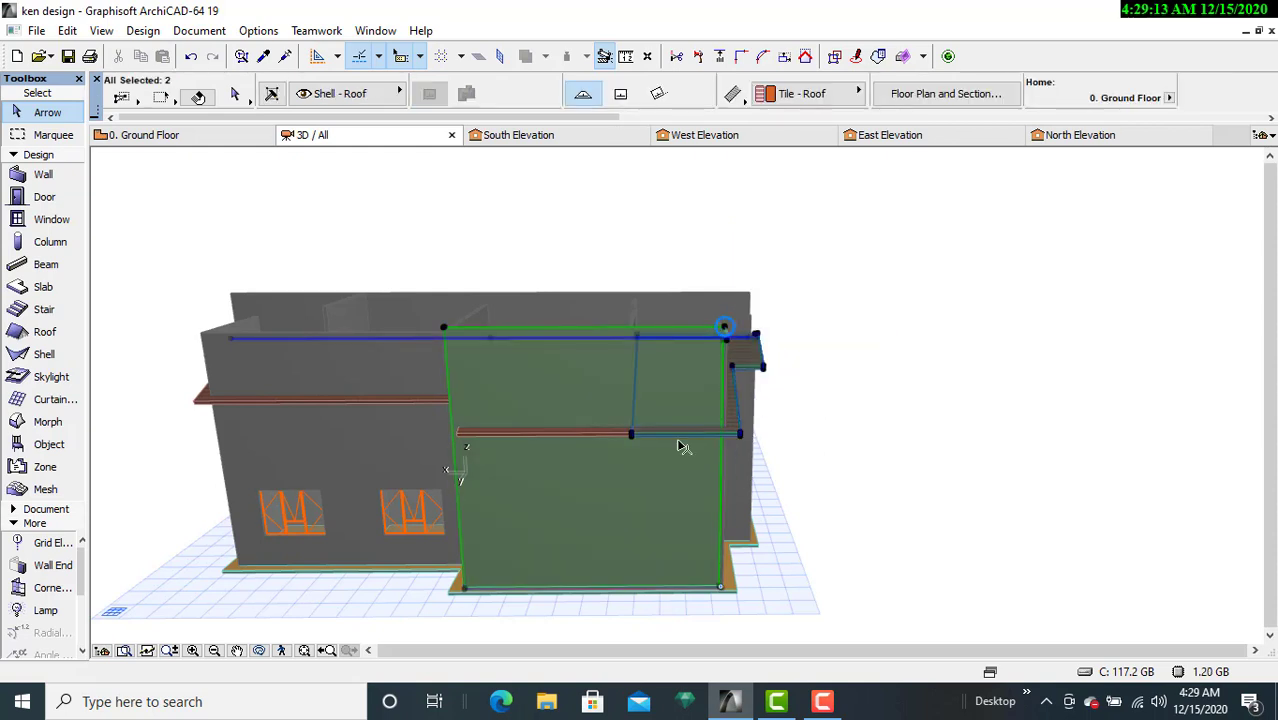
left_click(463, 438, "shift")
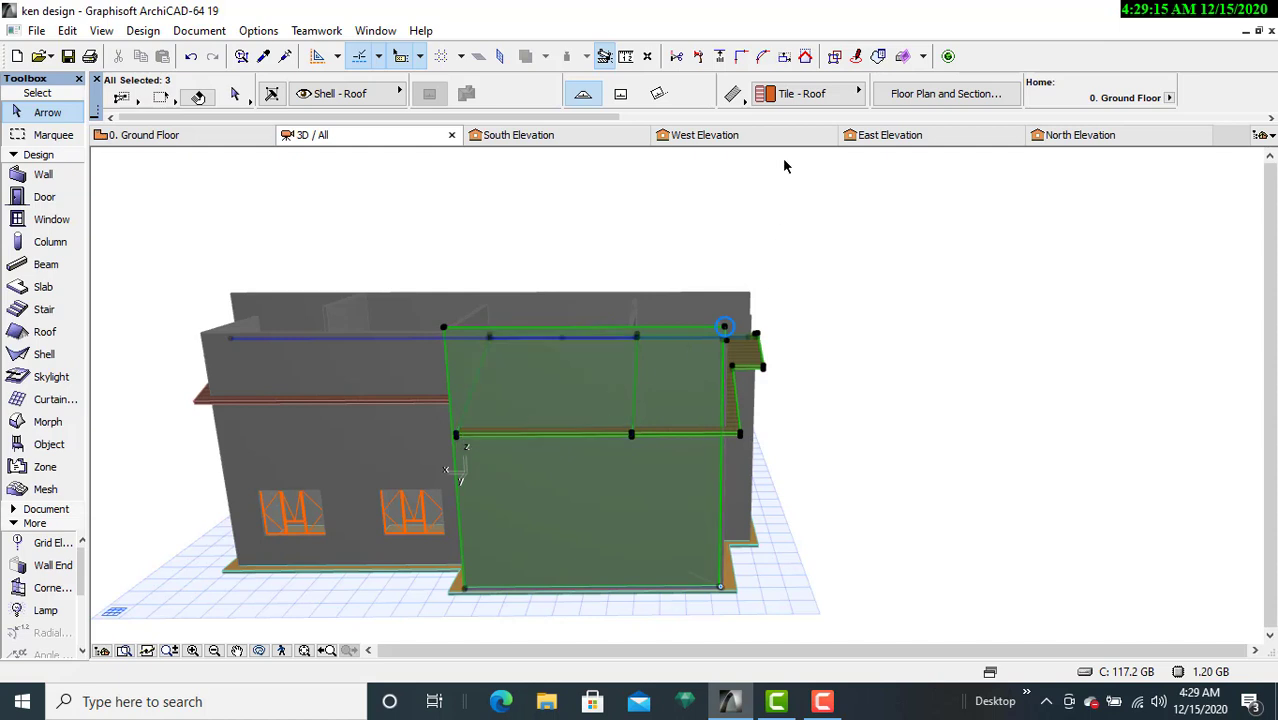
left_click(805, 56)
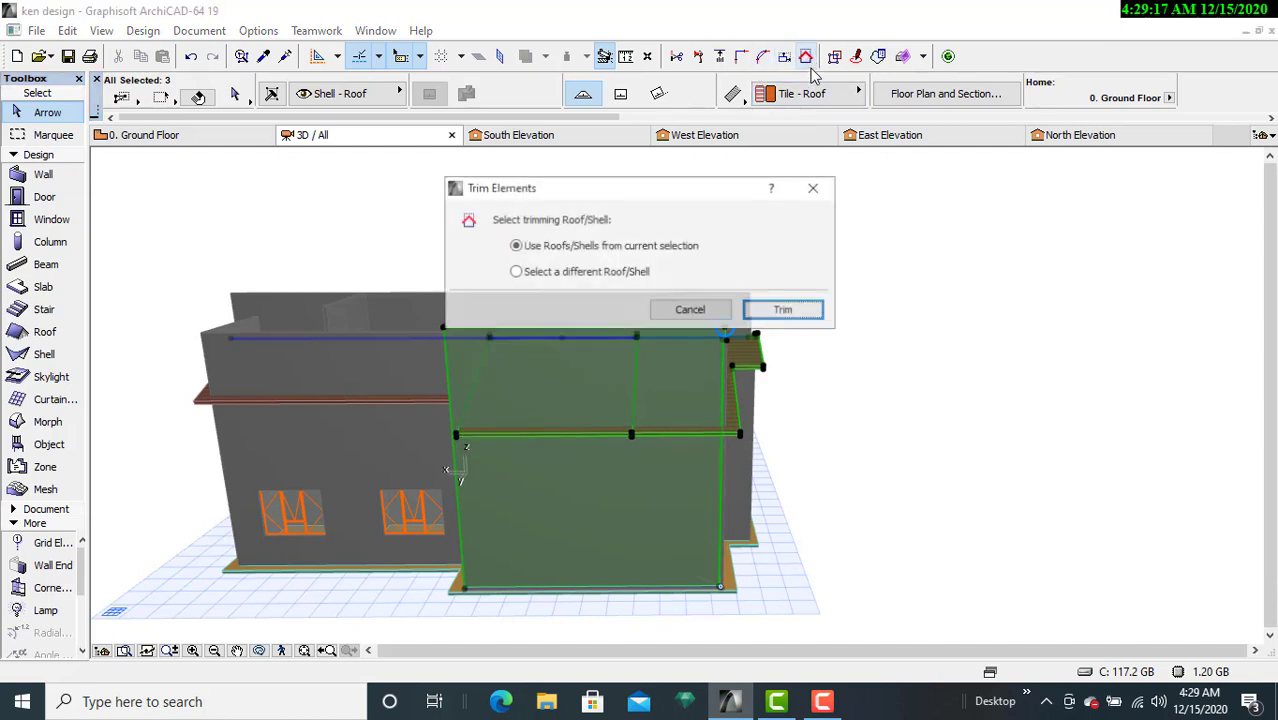
left_click(785, 311)
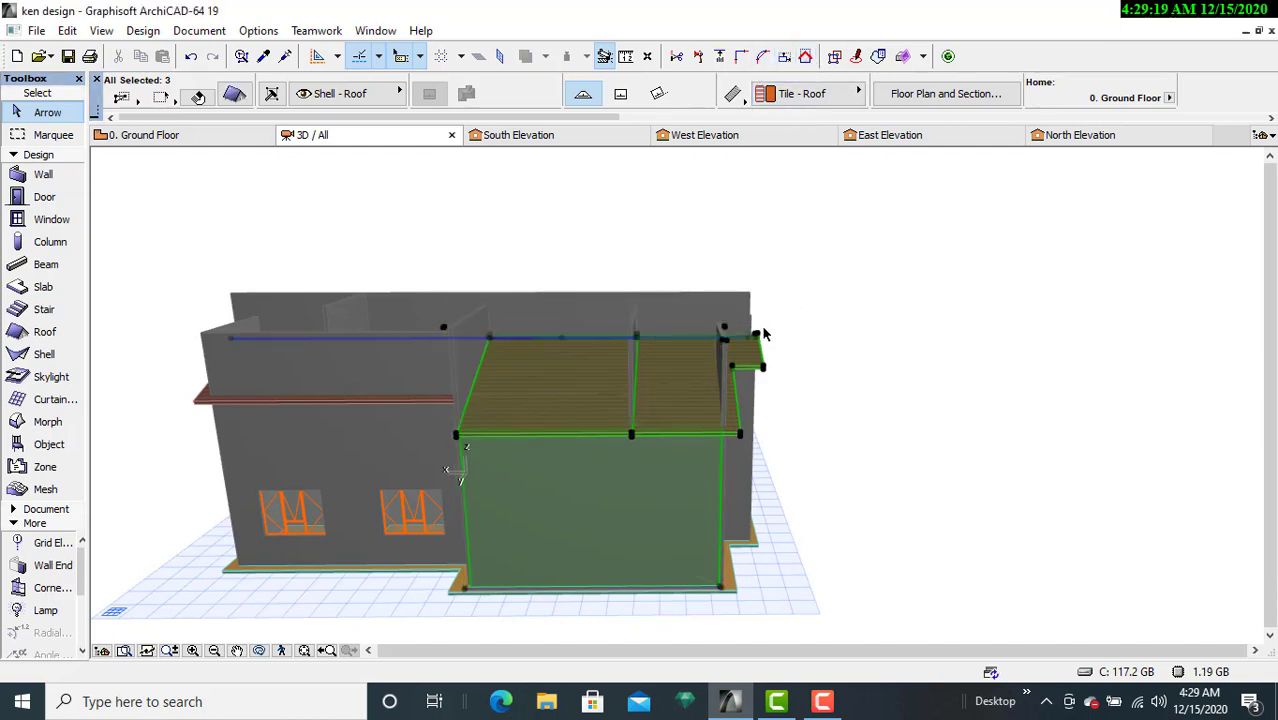
left_click(762, 333)
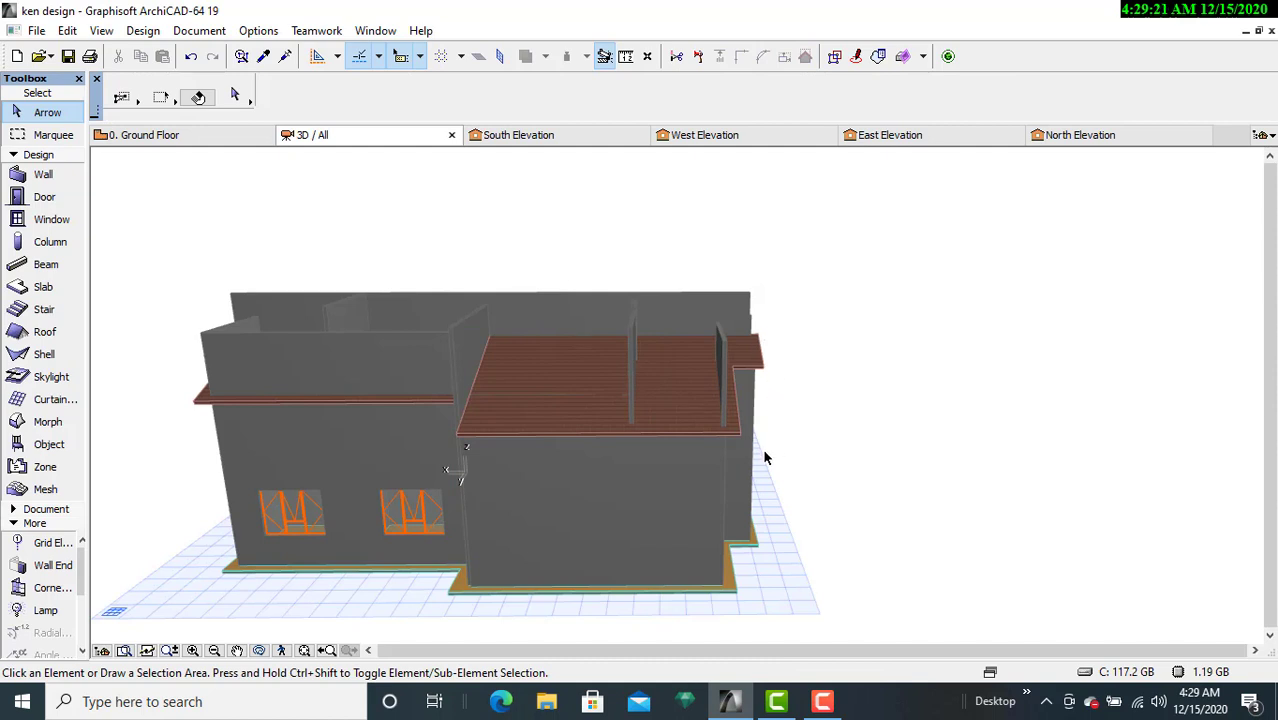
Step: Trim the end wall and the inner cross wall rising through the tiled slope to the two adjoining roof planes
left_click(726, 341)
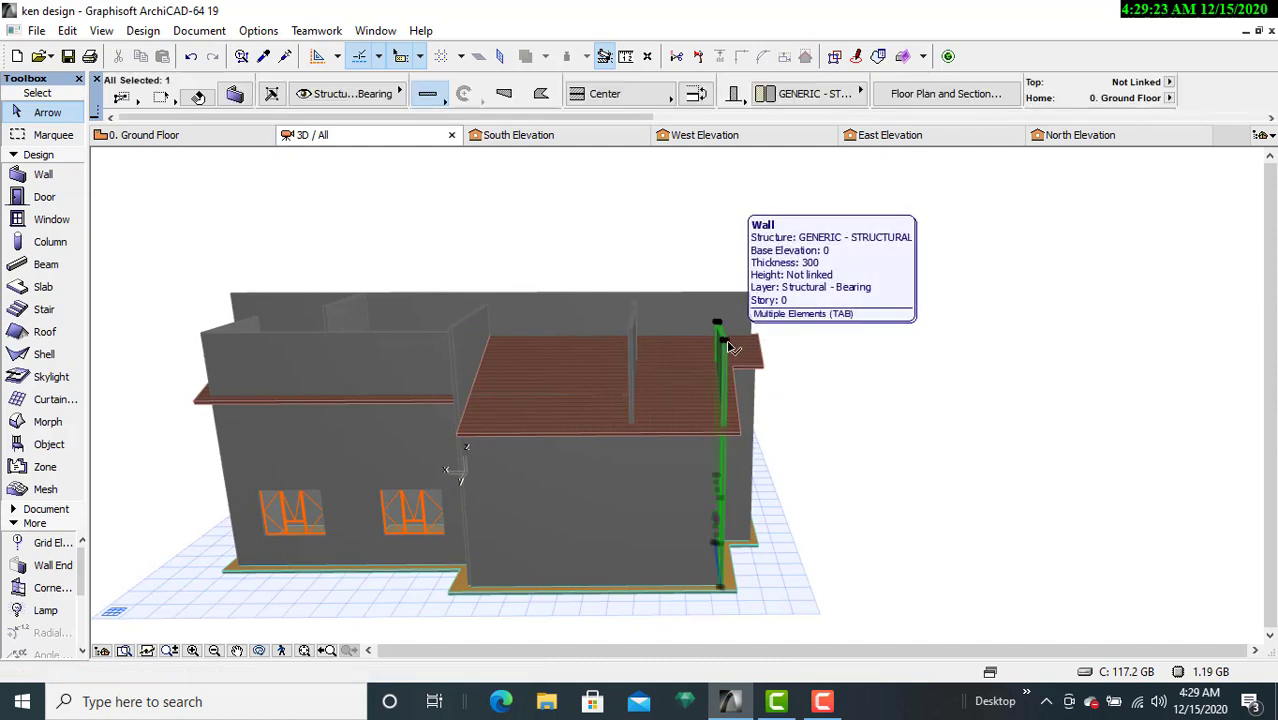
left_click(638, 345, "shift")
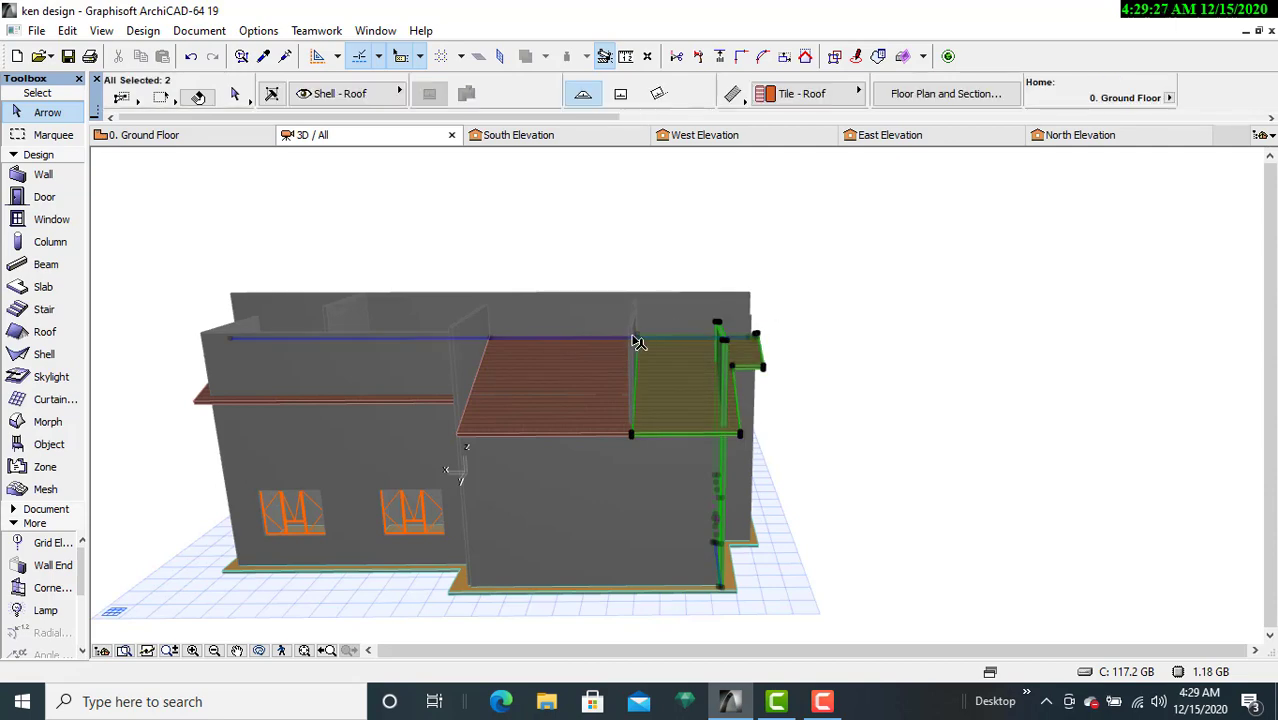
scroll(627, 345, "up", 5)
scroll(627, 345, "down", 5)
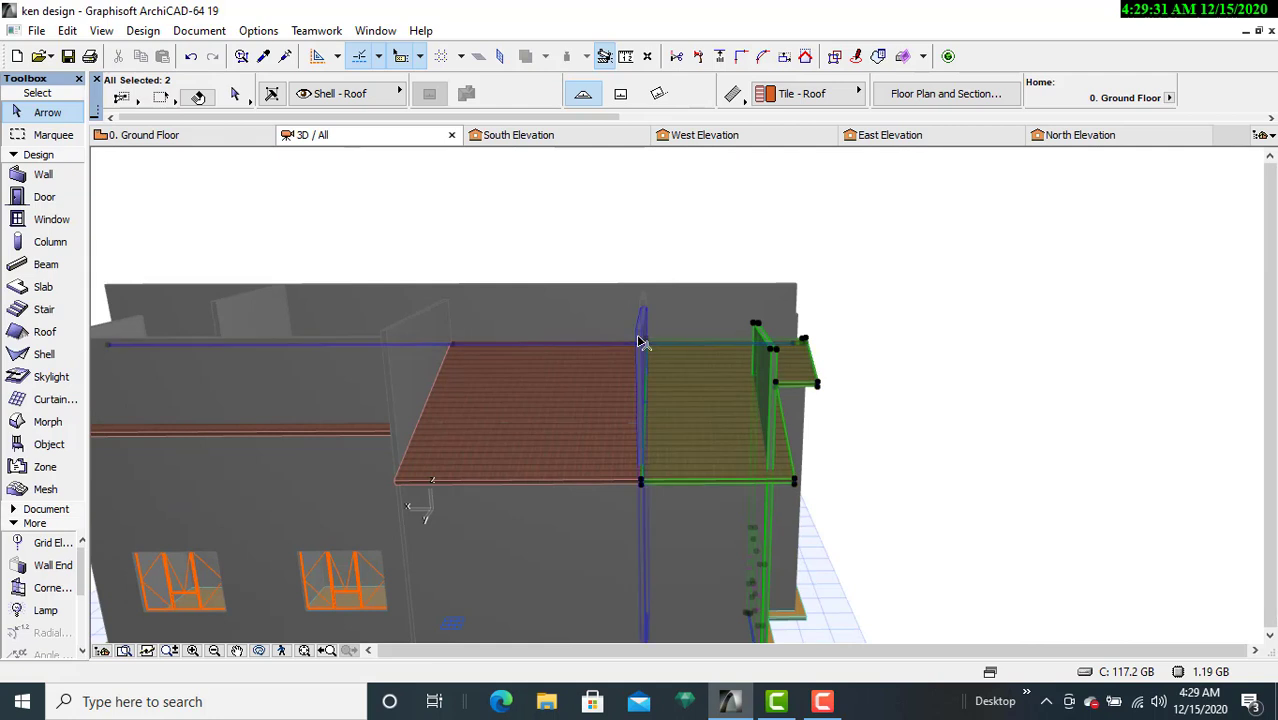
left_click(640, 340, "shift")
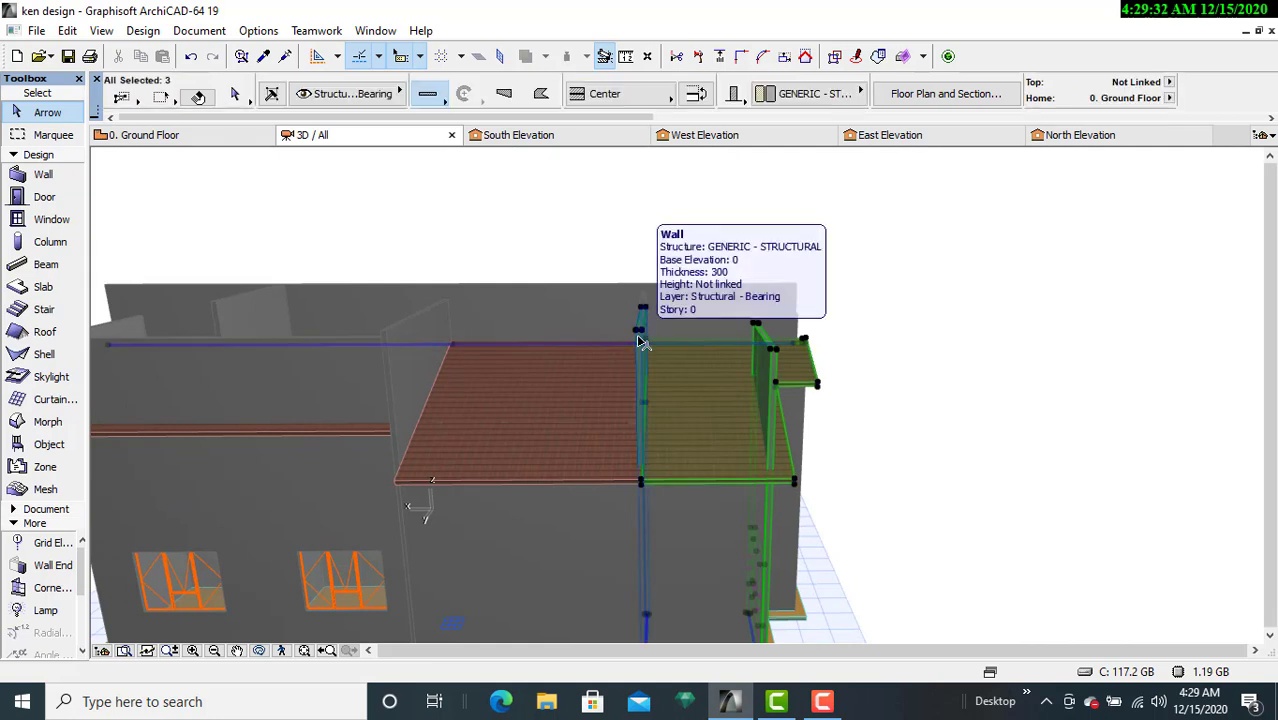
left_click(576, 484, "shift")
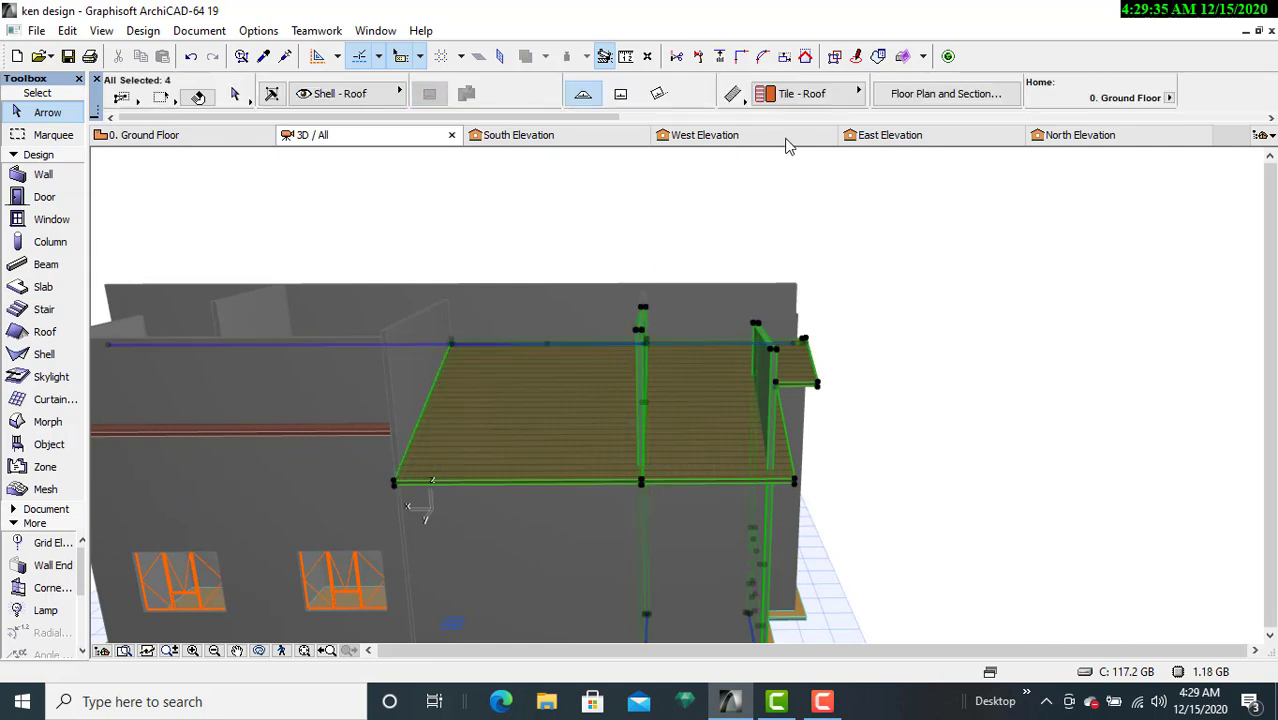
left_click(805, 56)
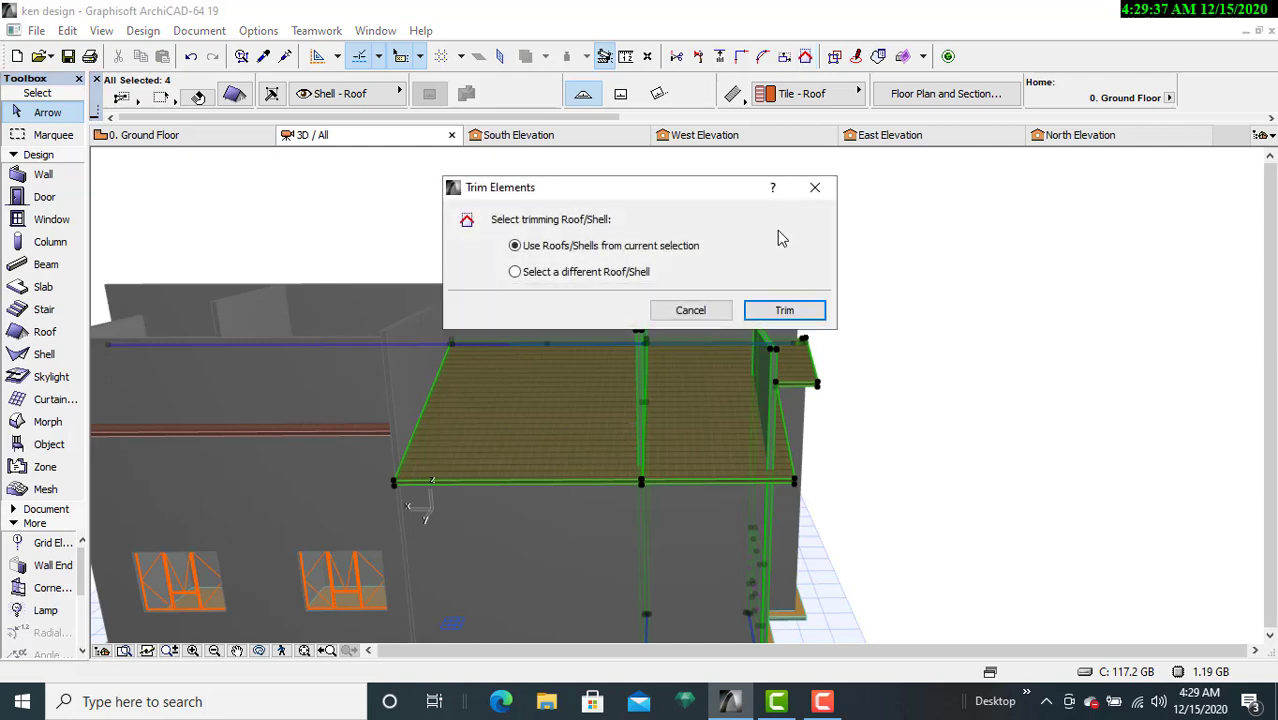
left_click(783, 313)
left_click(912, 428)
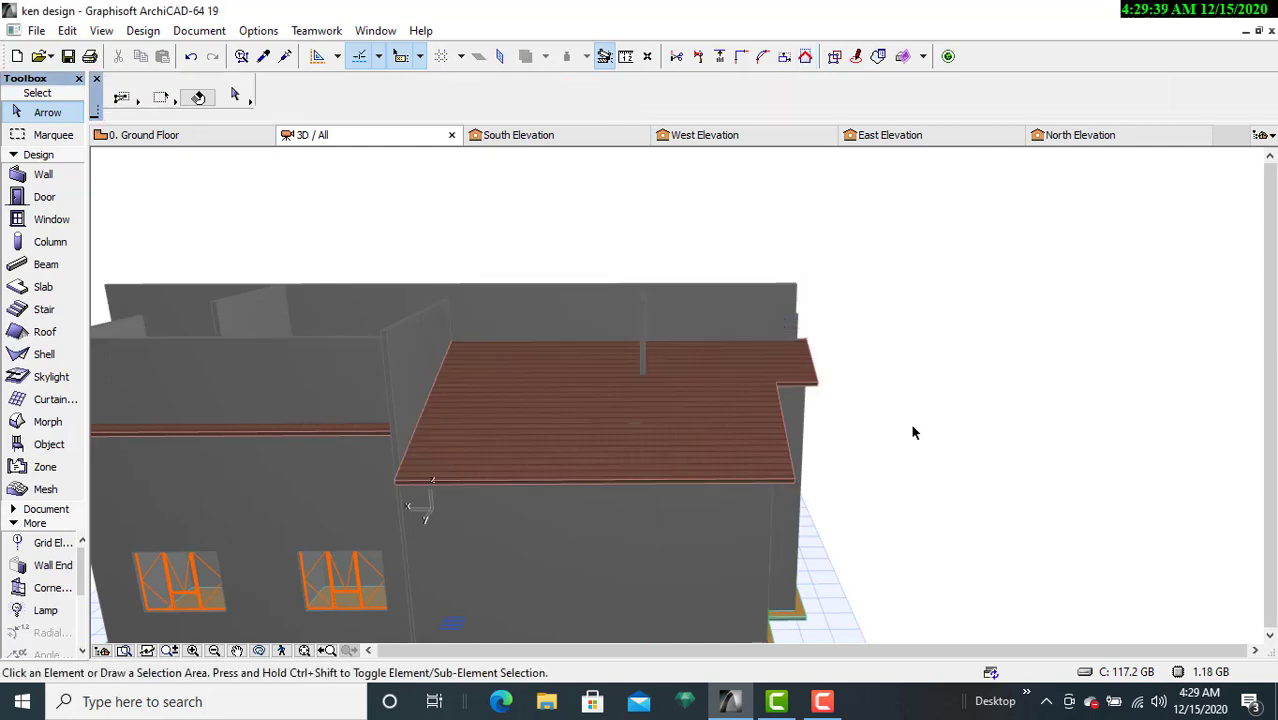
Step: Trim the short wall piece still projecting above the stepped tiled roof near the ridge to that roof plane
left_click(258, 651)
left_click_drag(893, 416, 646, 420)
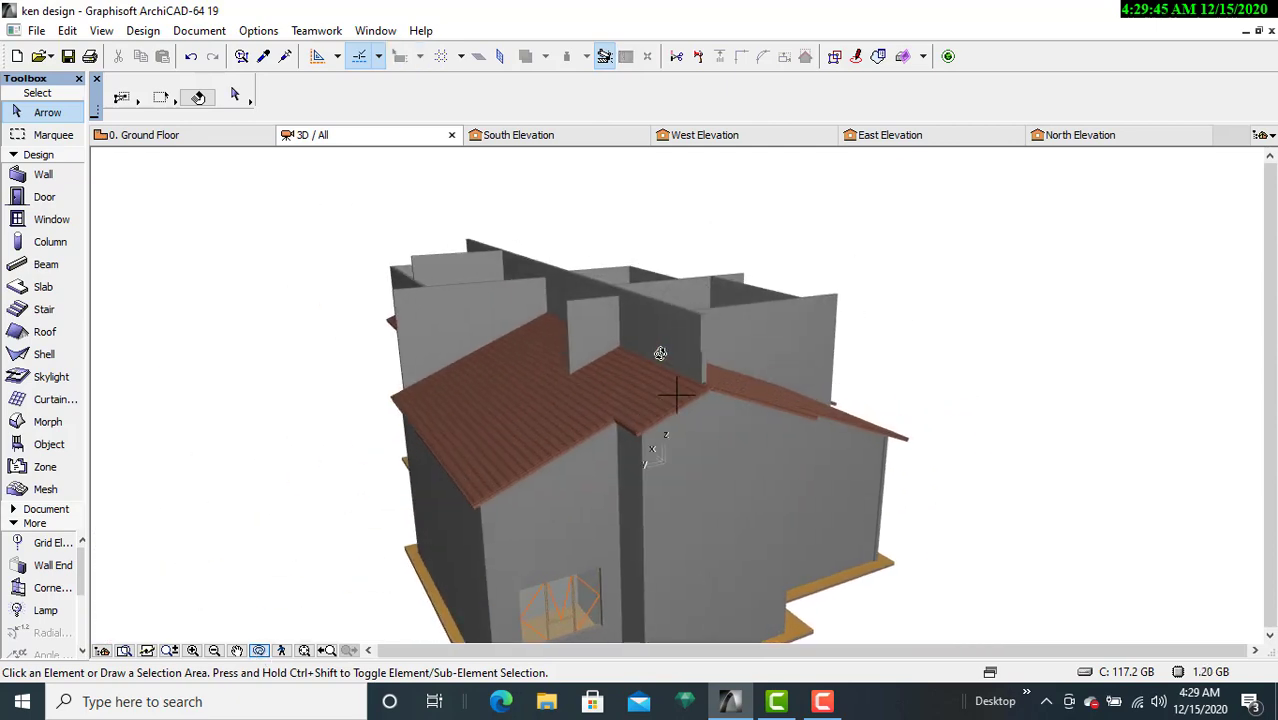
left_click_drag(660, 353, 586, 323)
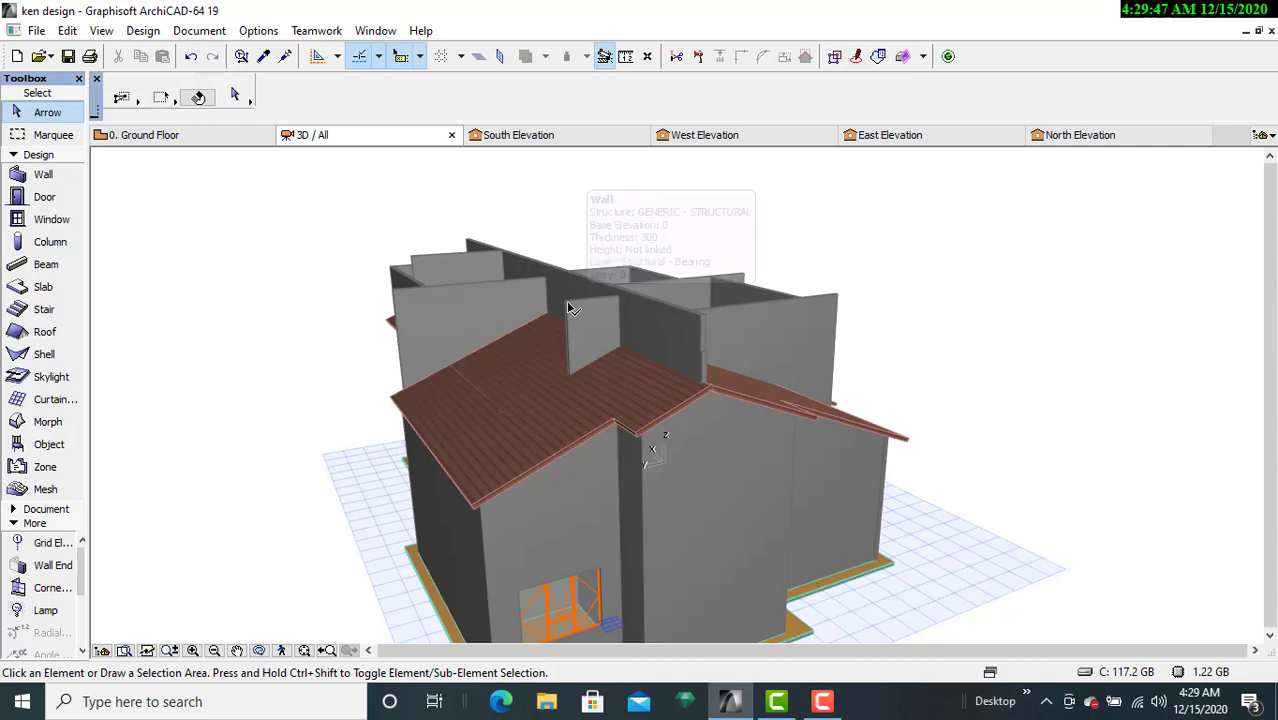
left_click(568, 306)
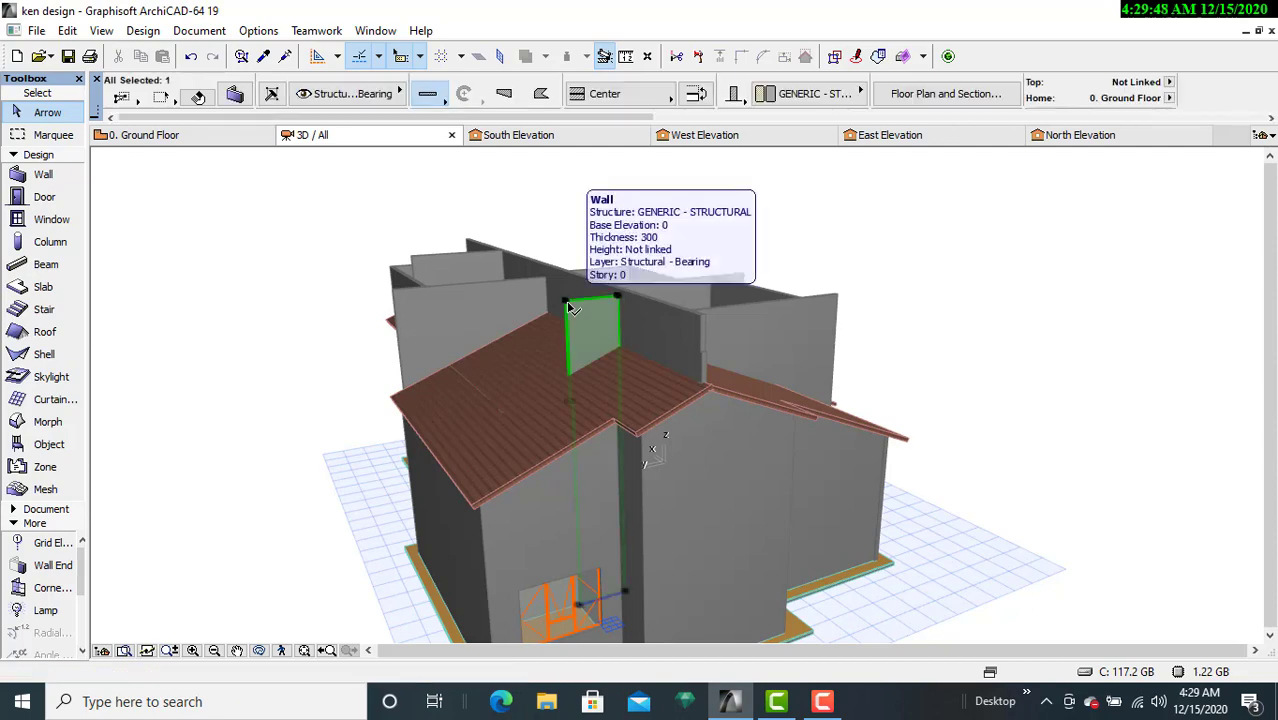
left_click(600, 433, "shift")
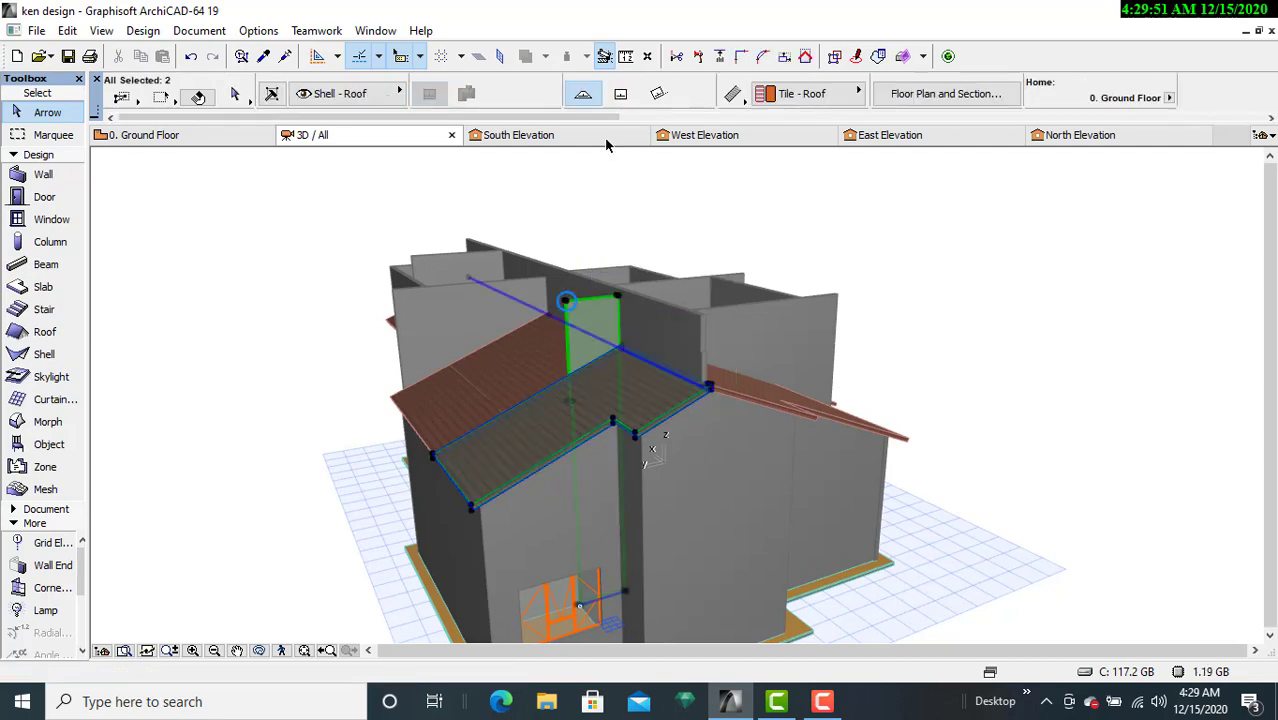
left_click(807, 60)
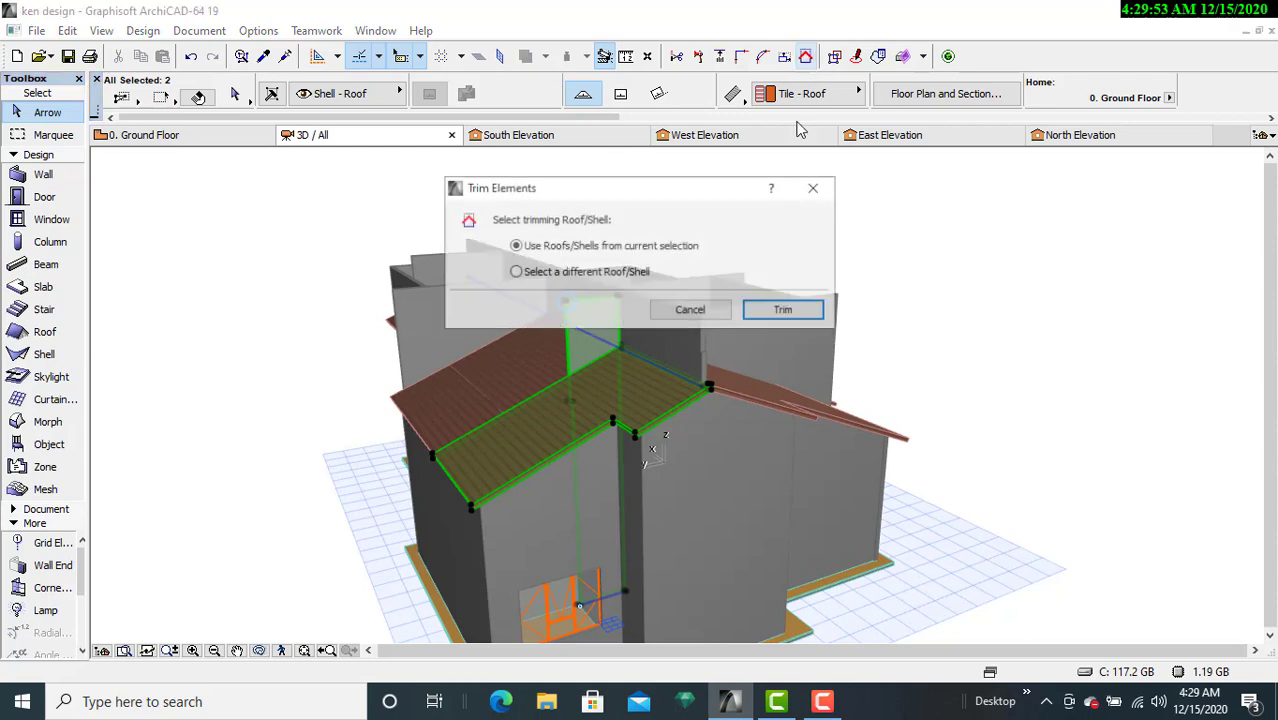
left_click(789, 311)
left_click(880, 336)
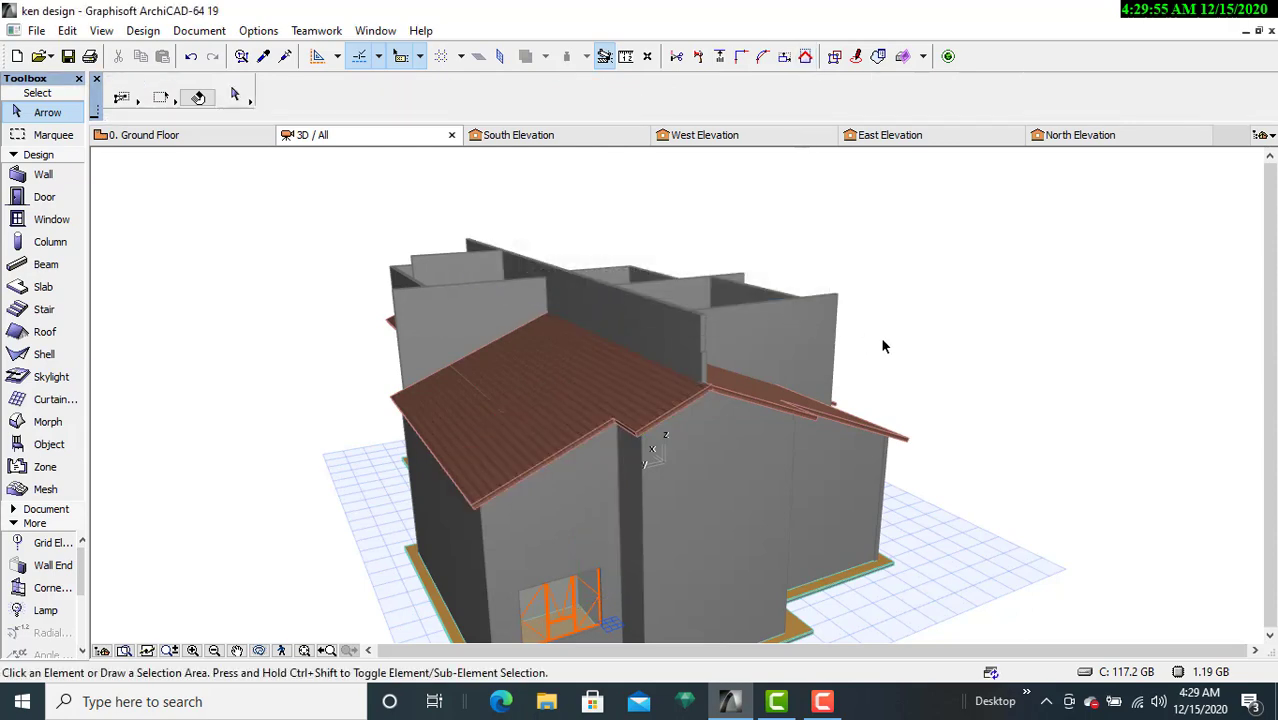
Step: Trim the porch side wall next to the large stepped roof to the tiled roof plane sloping over the porch
left_click(264, 649)
left_click_drag(950, 416, 480, 325)
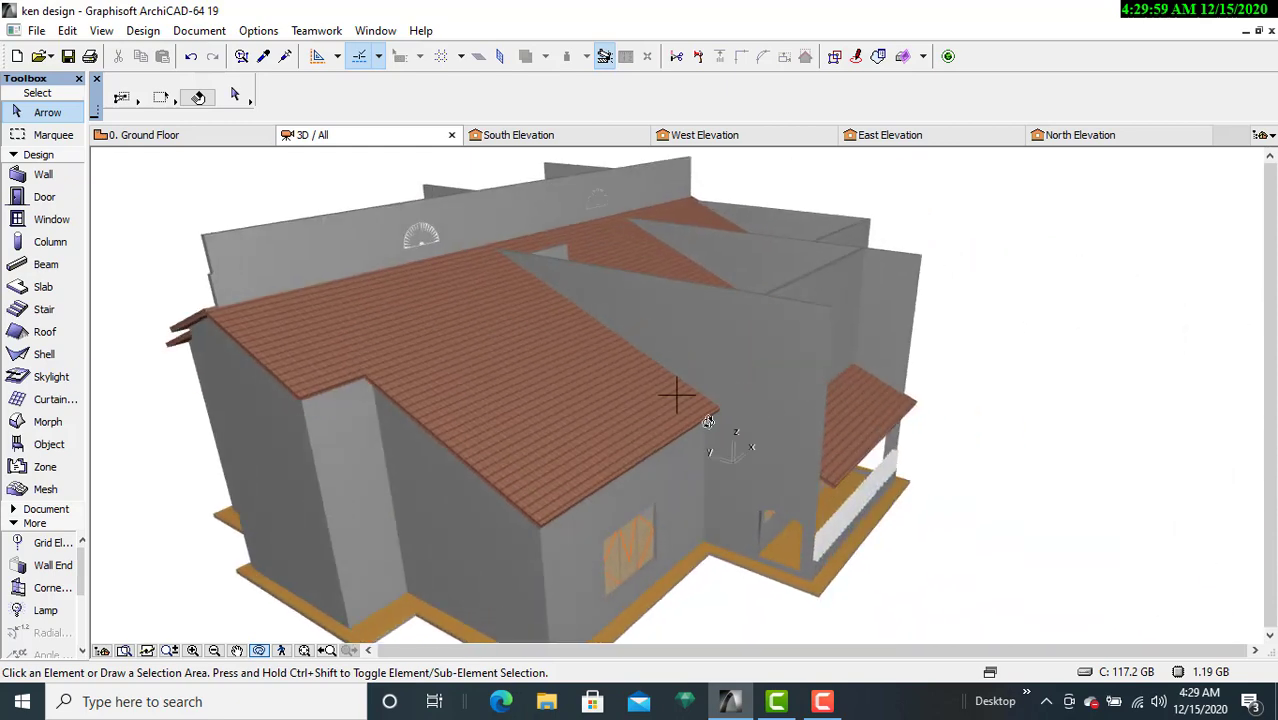
left_click_drag(708, 421, 600, 405)
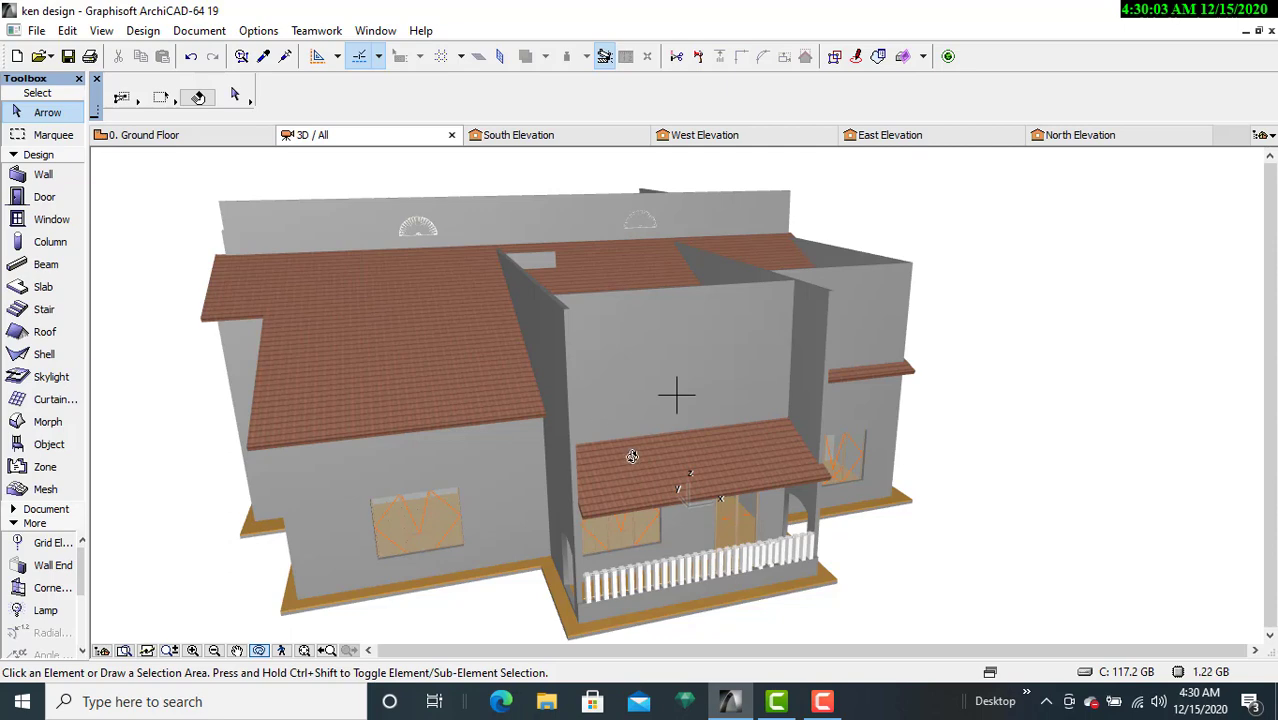
left_click_drag(632, 456, 692, 465)
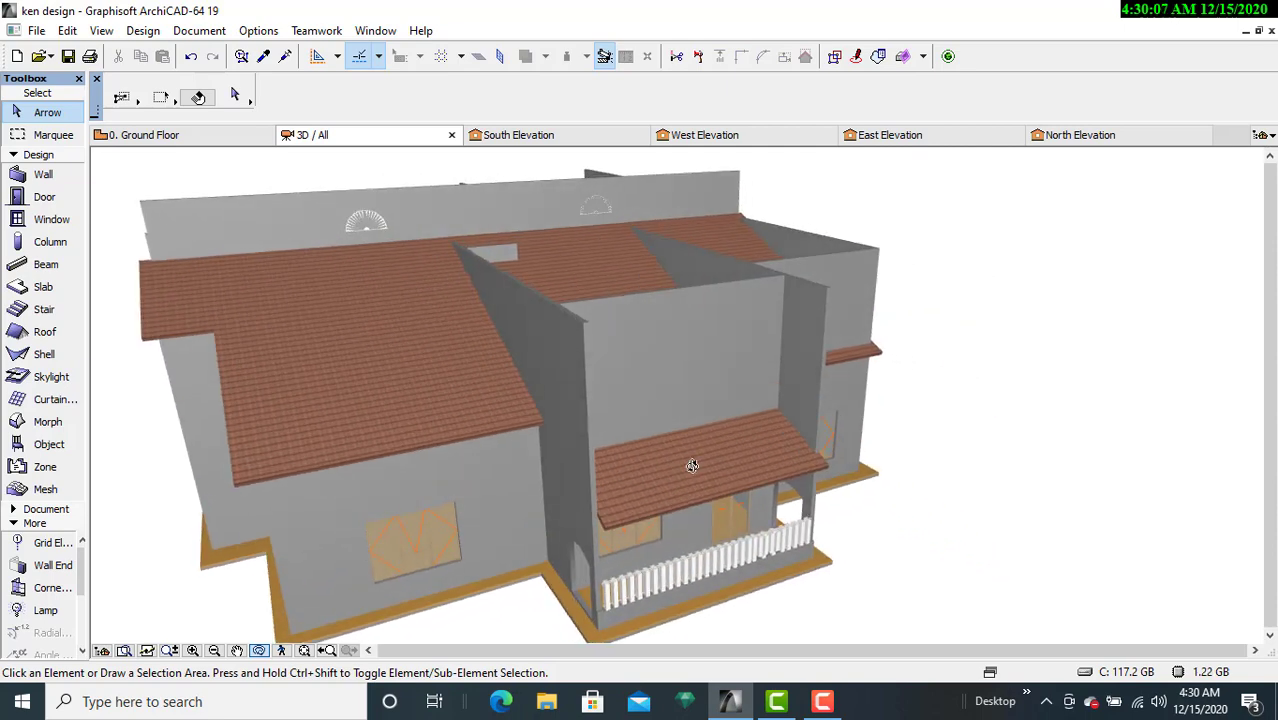
left_click_drag(589, 330, 590, 335)
left_click(590, 335)
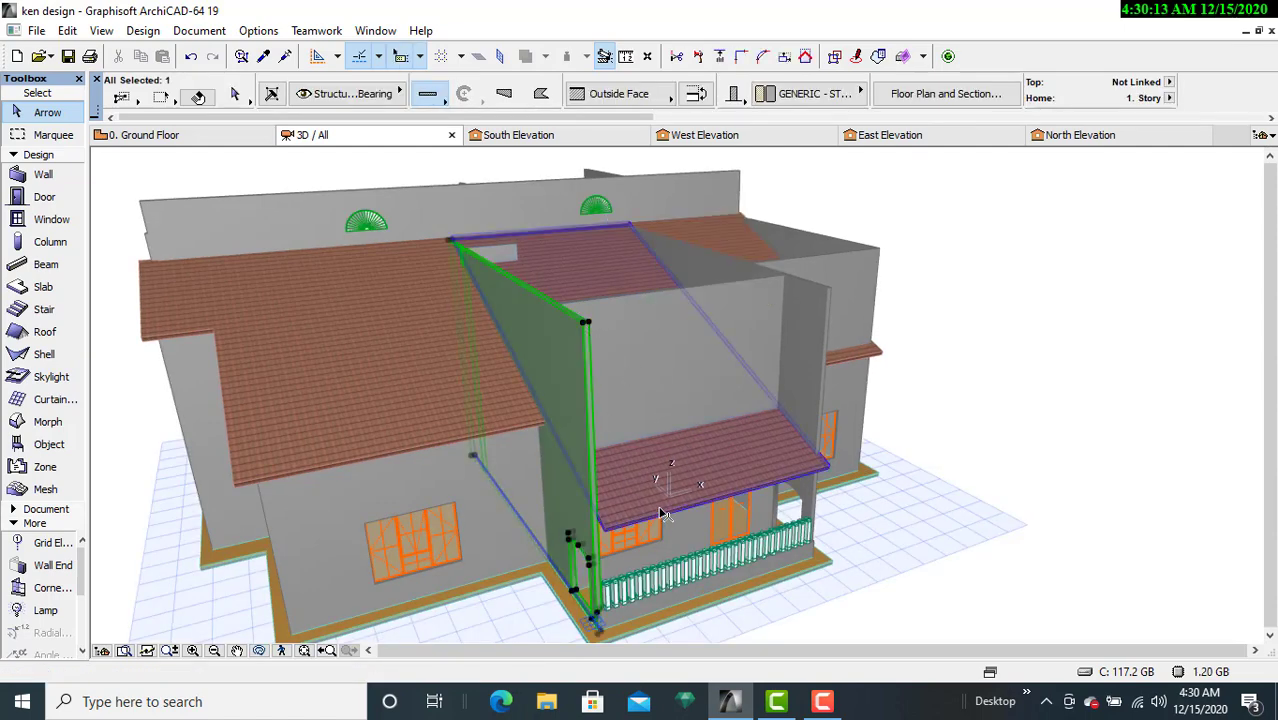
left_click(655, 515, "shift")
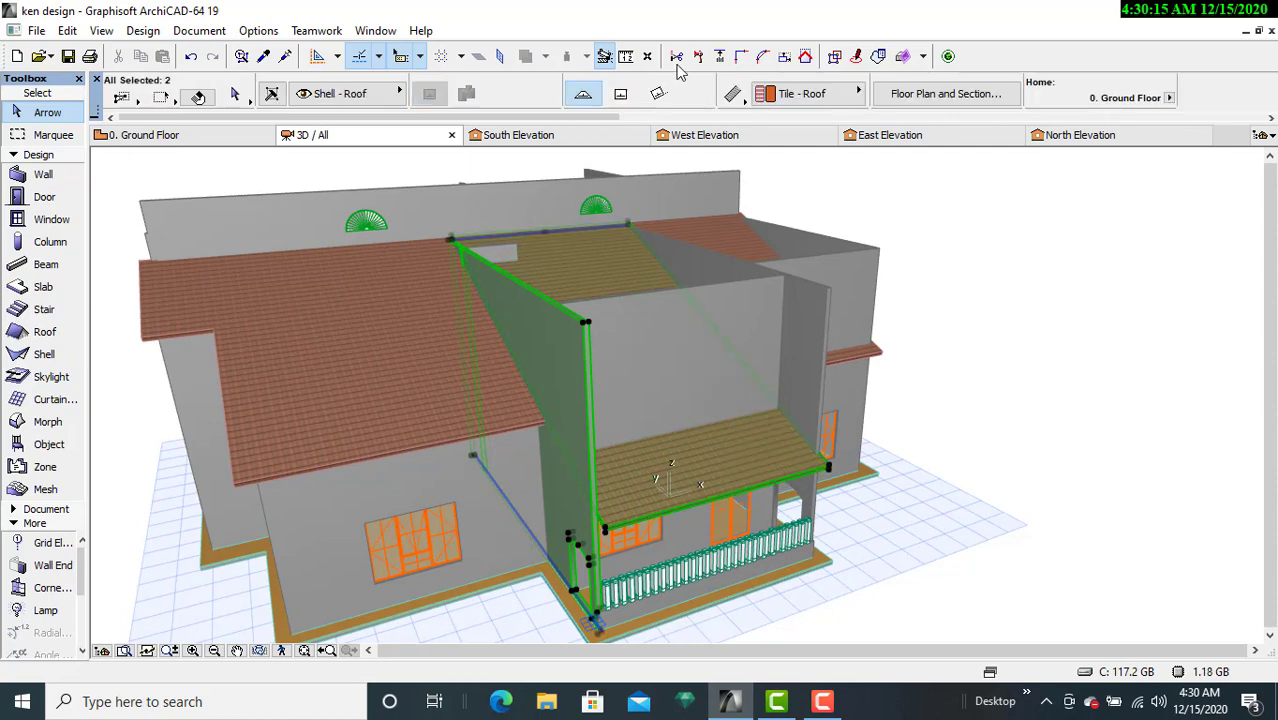
left_click(805, 56)
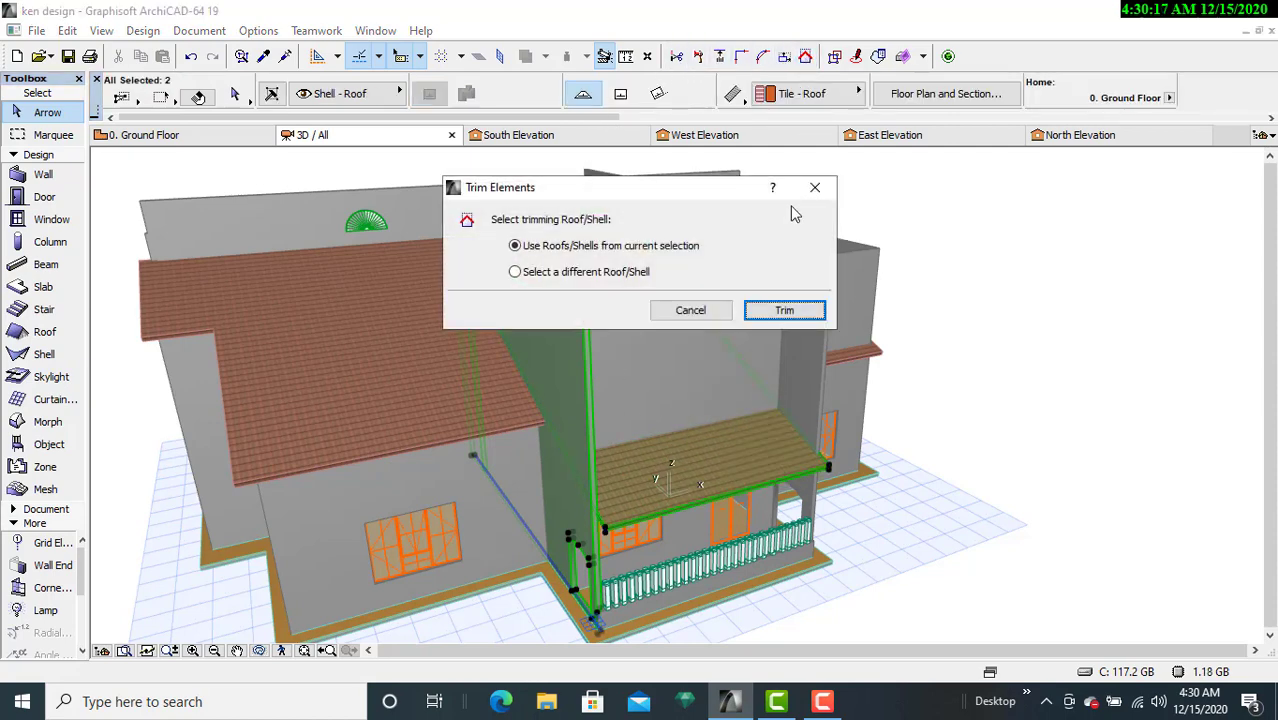
left_click(785, 311)
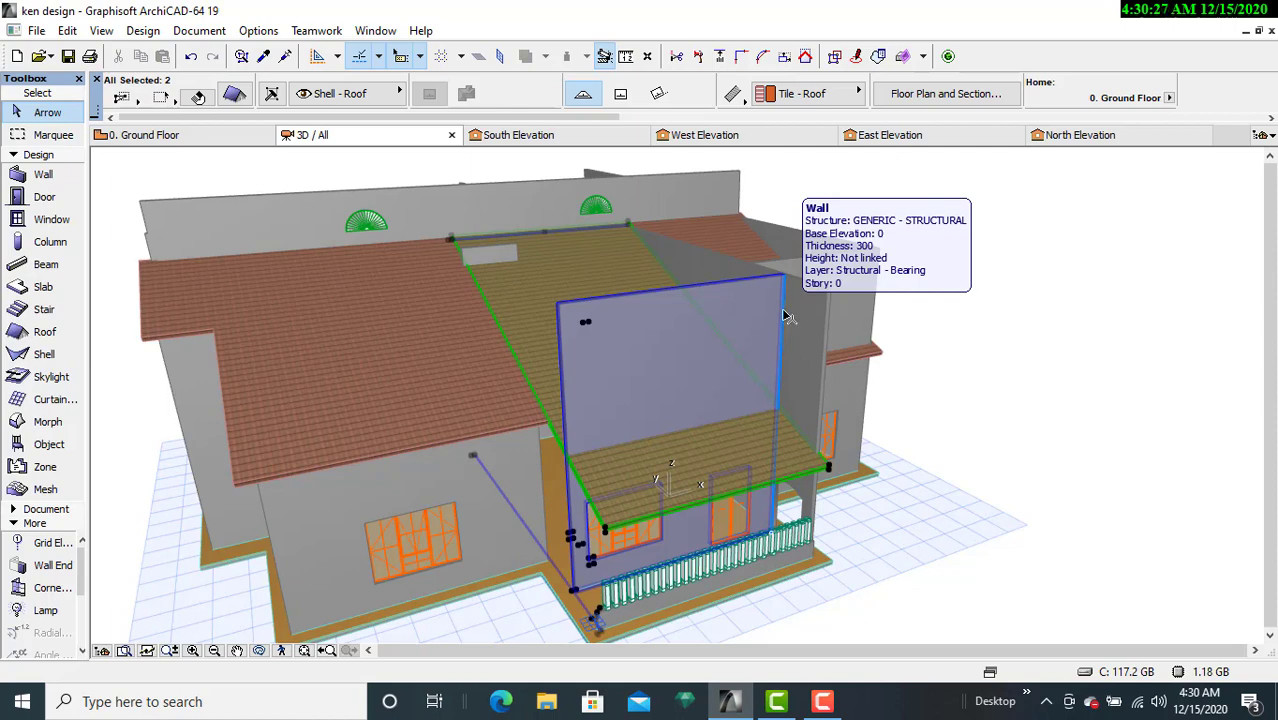
key("Escape")
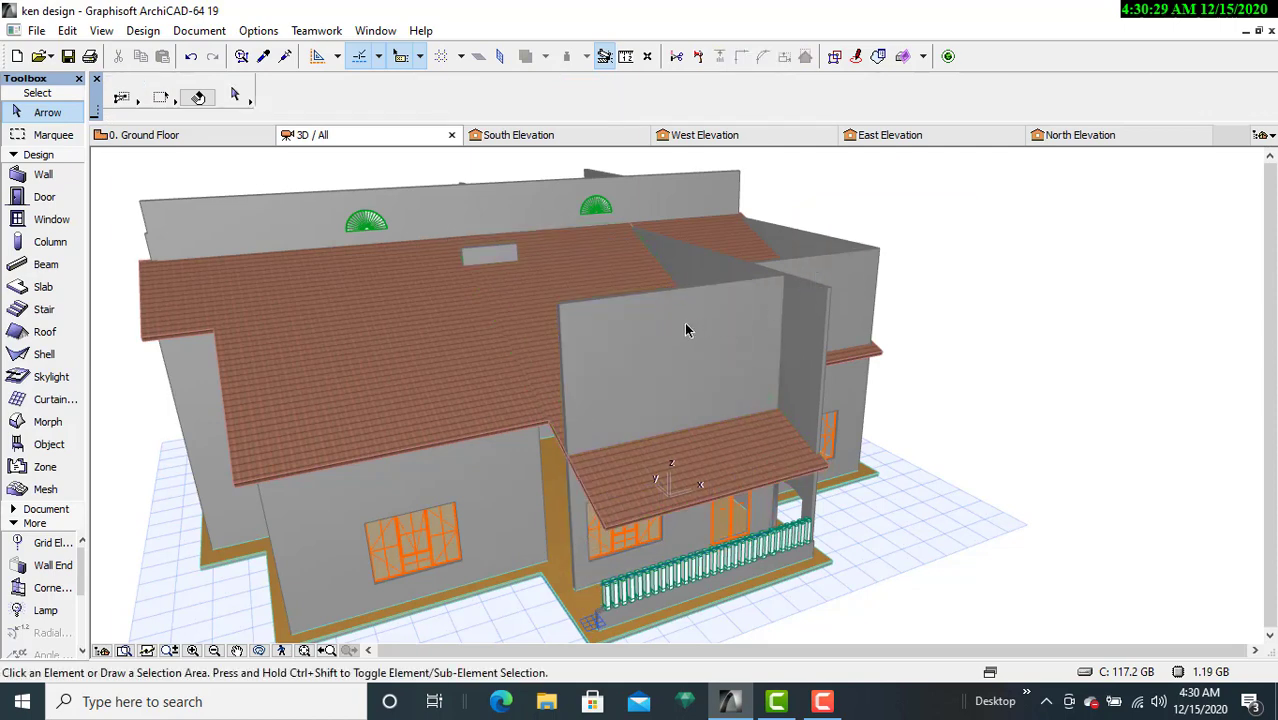
Step: Trim the front wall with the door and window behind the porch balustrade to the porch's tiled roof plane
left_click(560, 310)
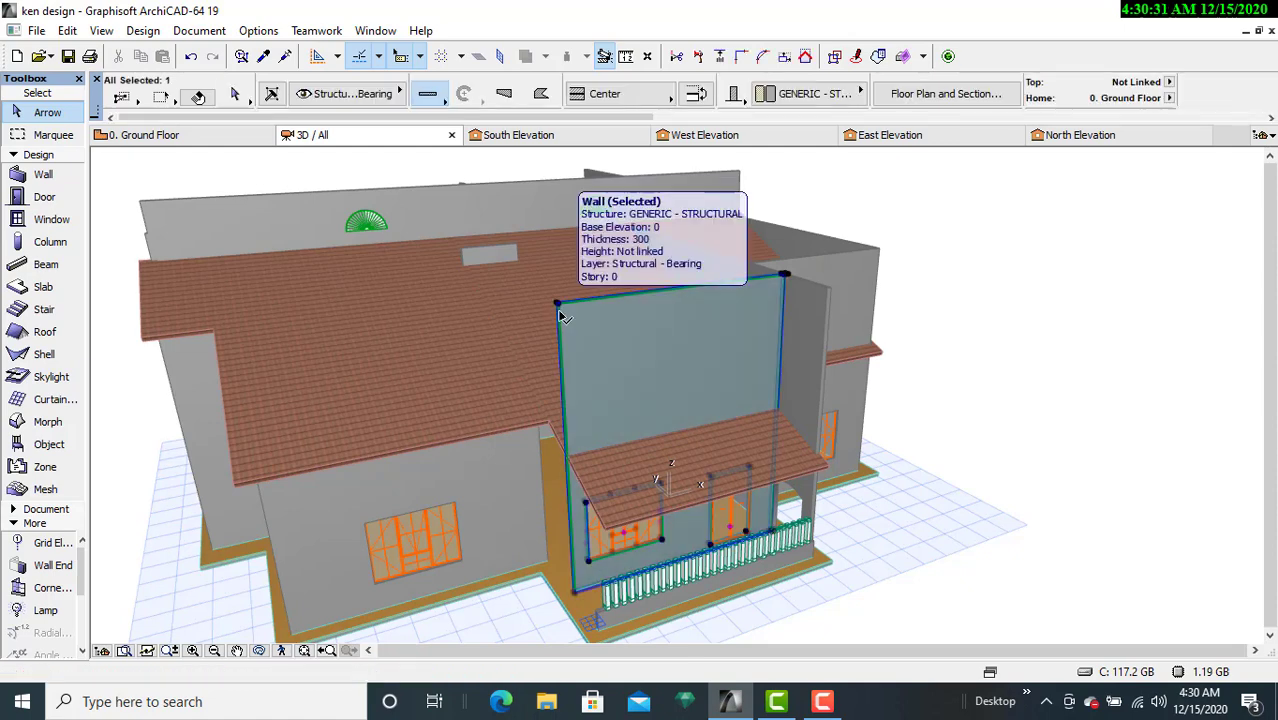
left_click(700, 475, "shift")
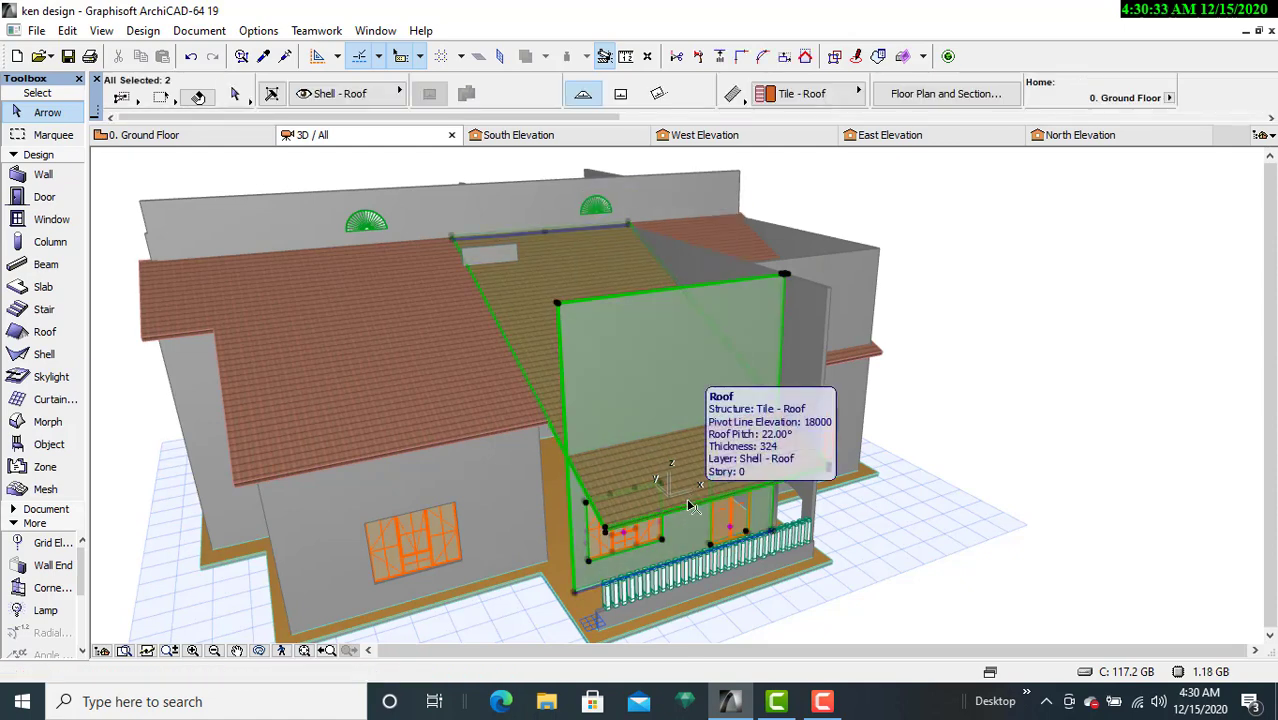
left_click(834, 57)
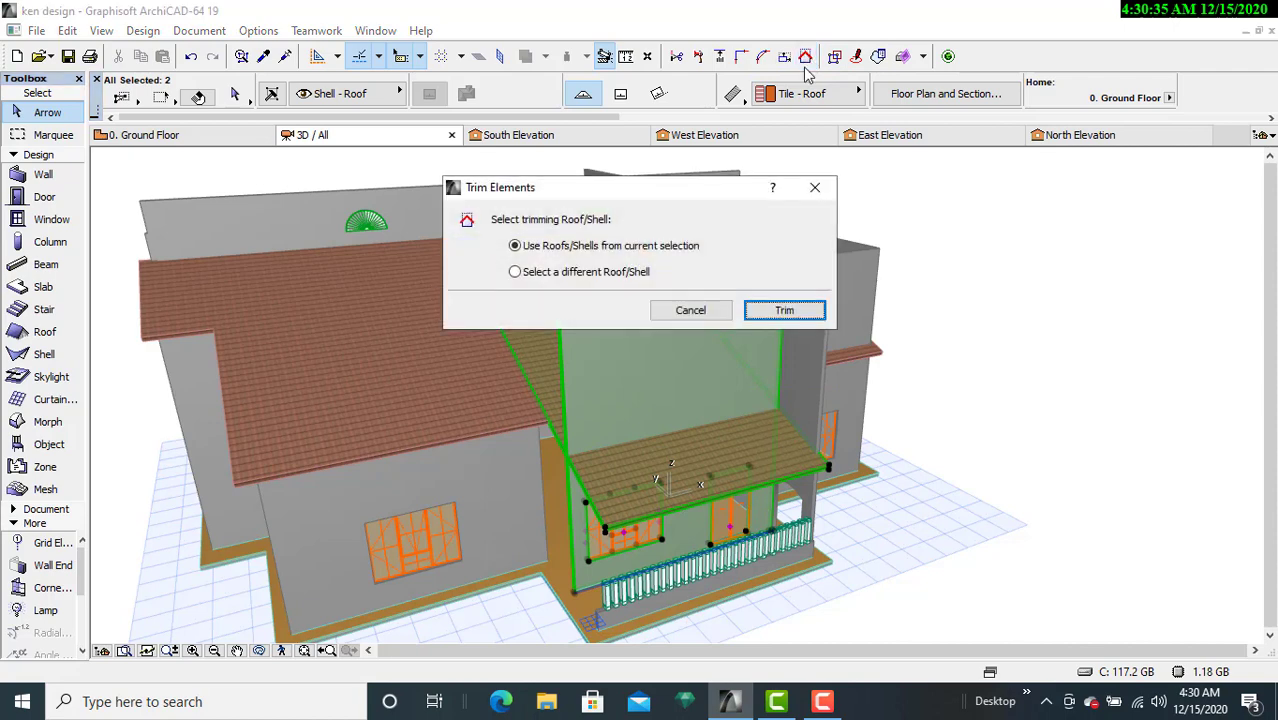
left_click(784, 309)
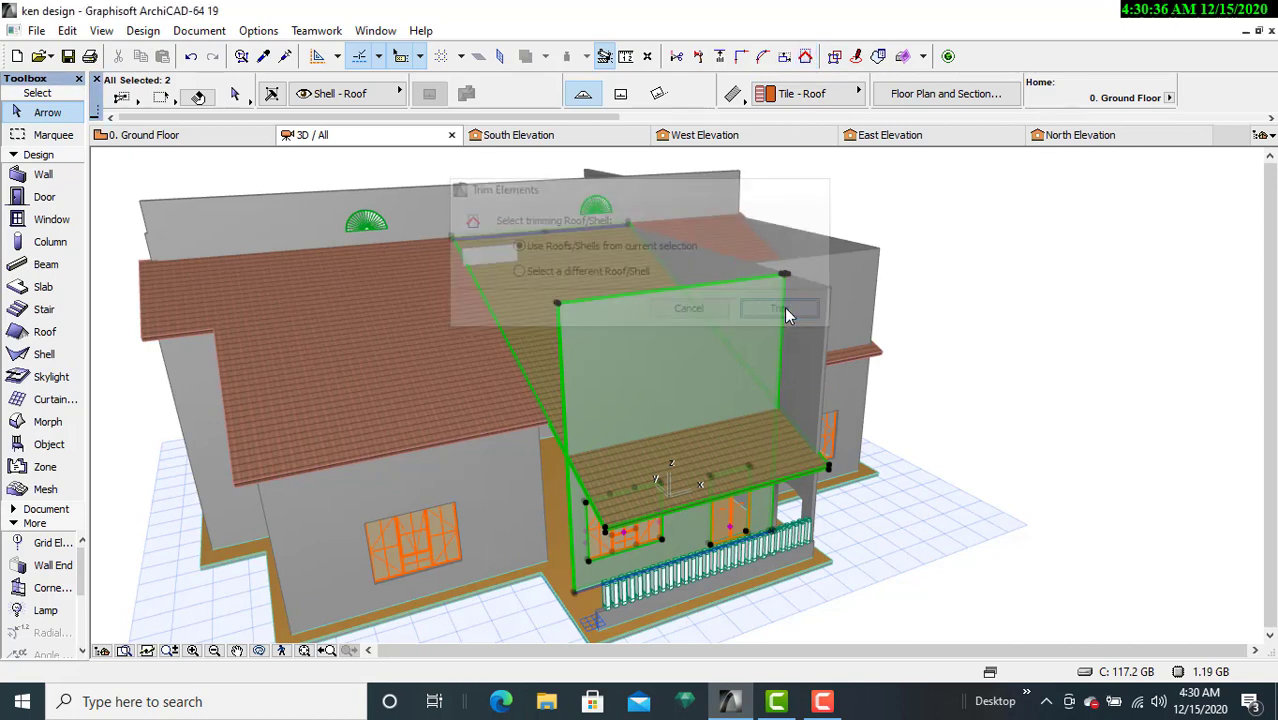
left_click(1004, 394)
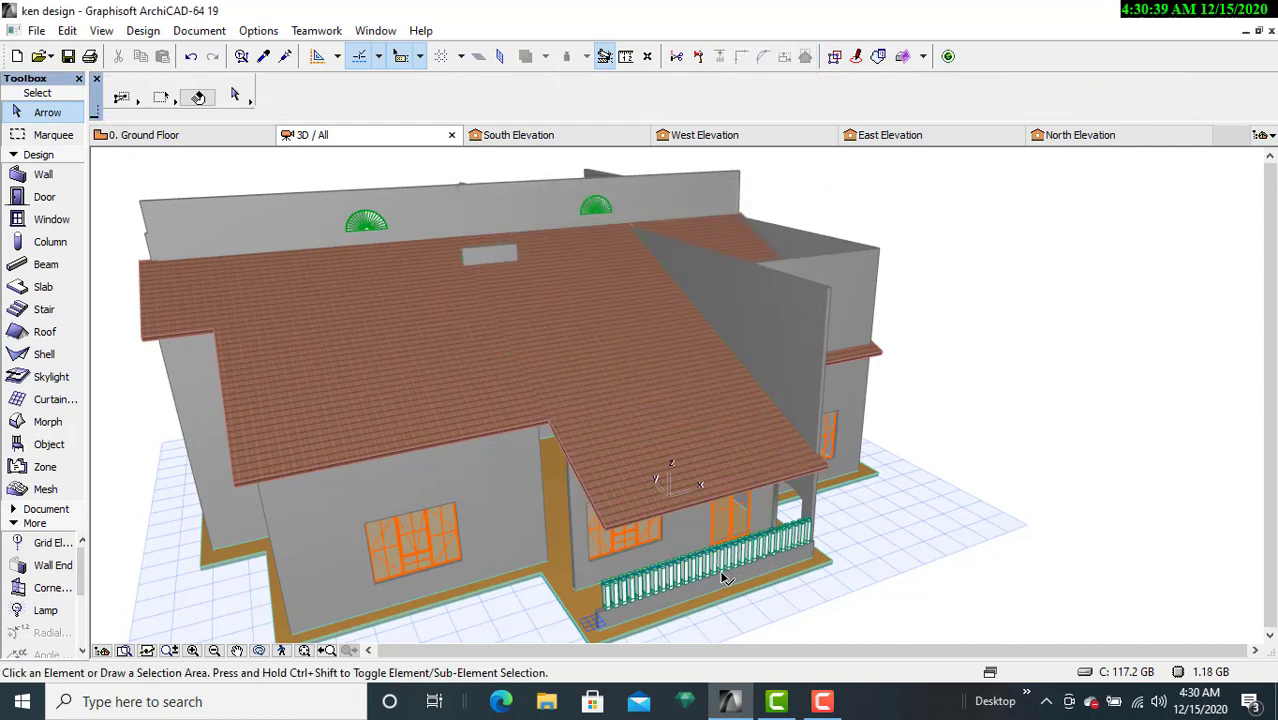
Step: Trim the porch's opposite side wall to the tiled porch roof, using the roof from the current selection
left_click(828, 302)
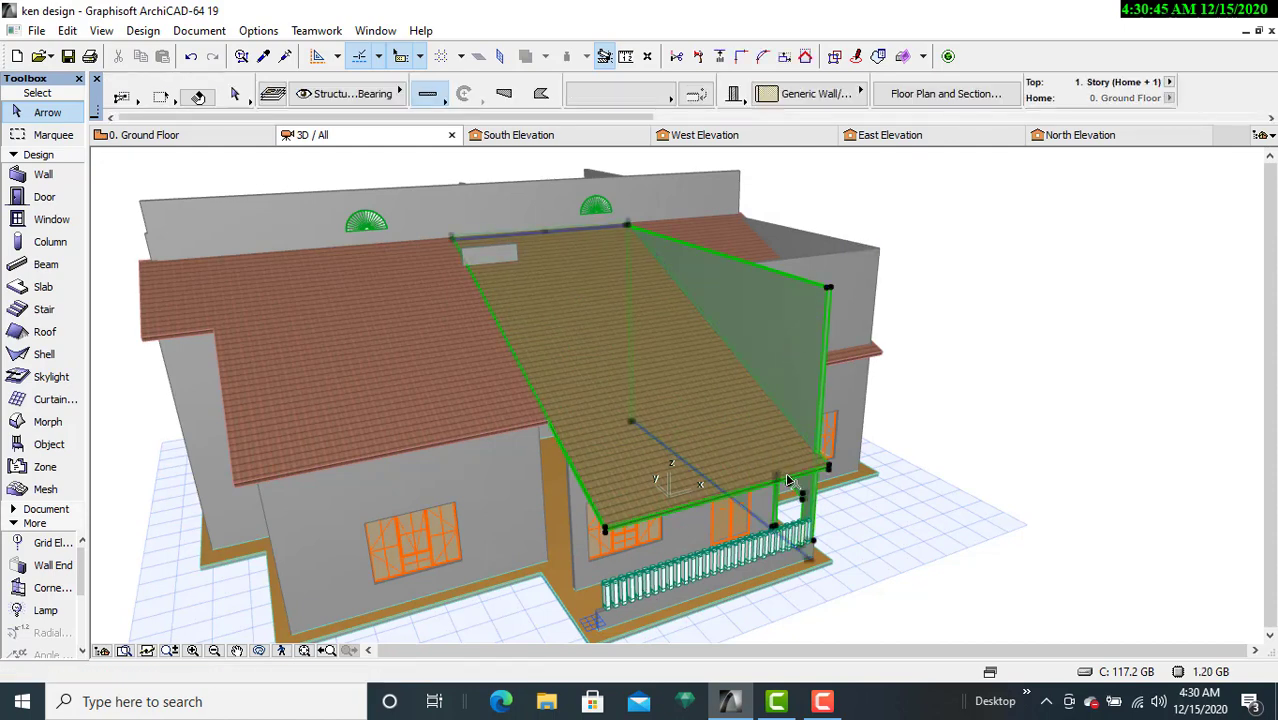
left_click(787, 481, "shift")
left_click(807, 57)
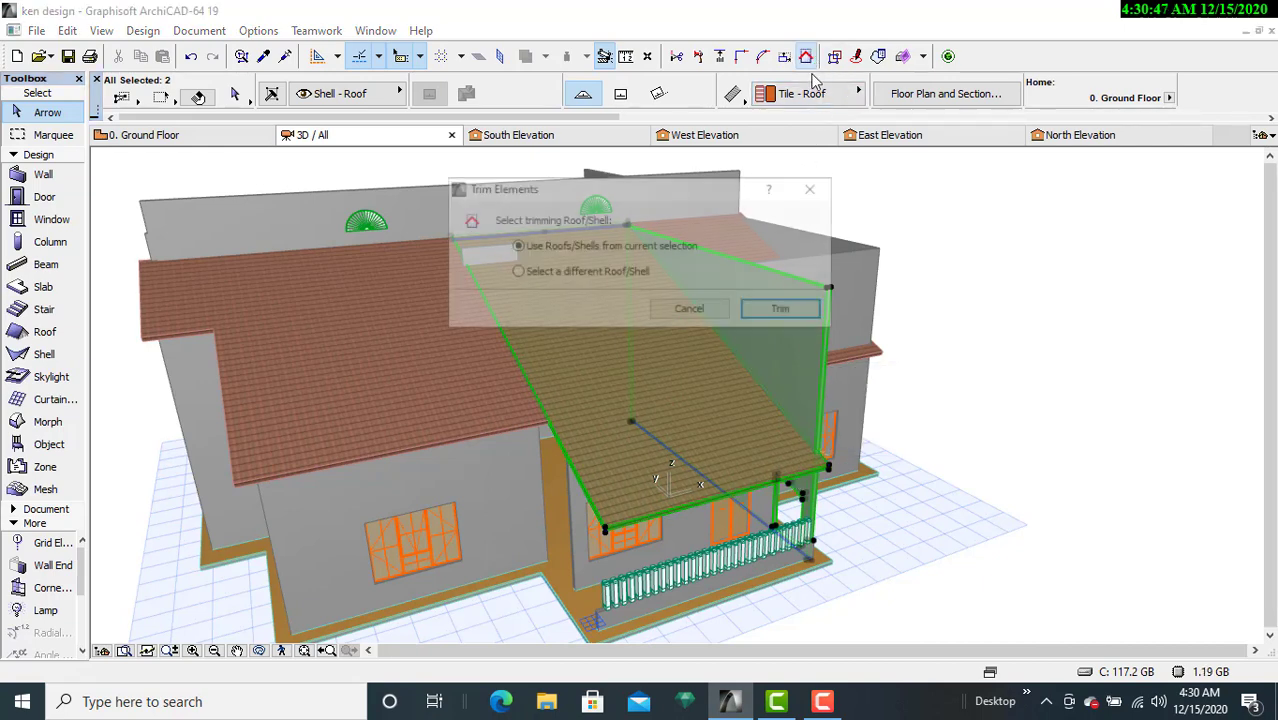
left_click(785, 308)
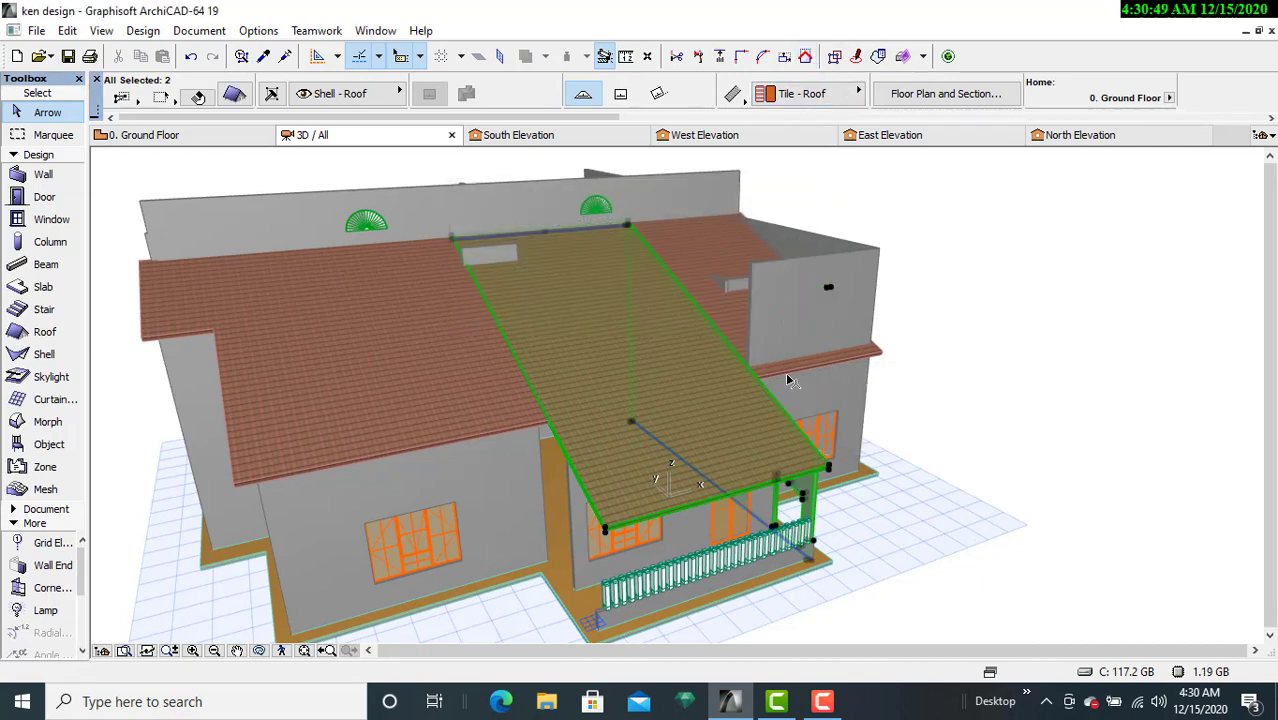
Step: Trim the outer side wall with two small windows and the adjoining large-window wall beside the porch to the tiled roof above them
key("Escape")
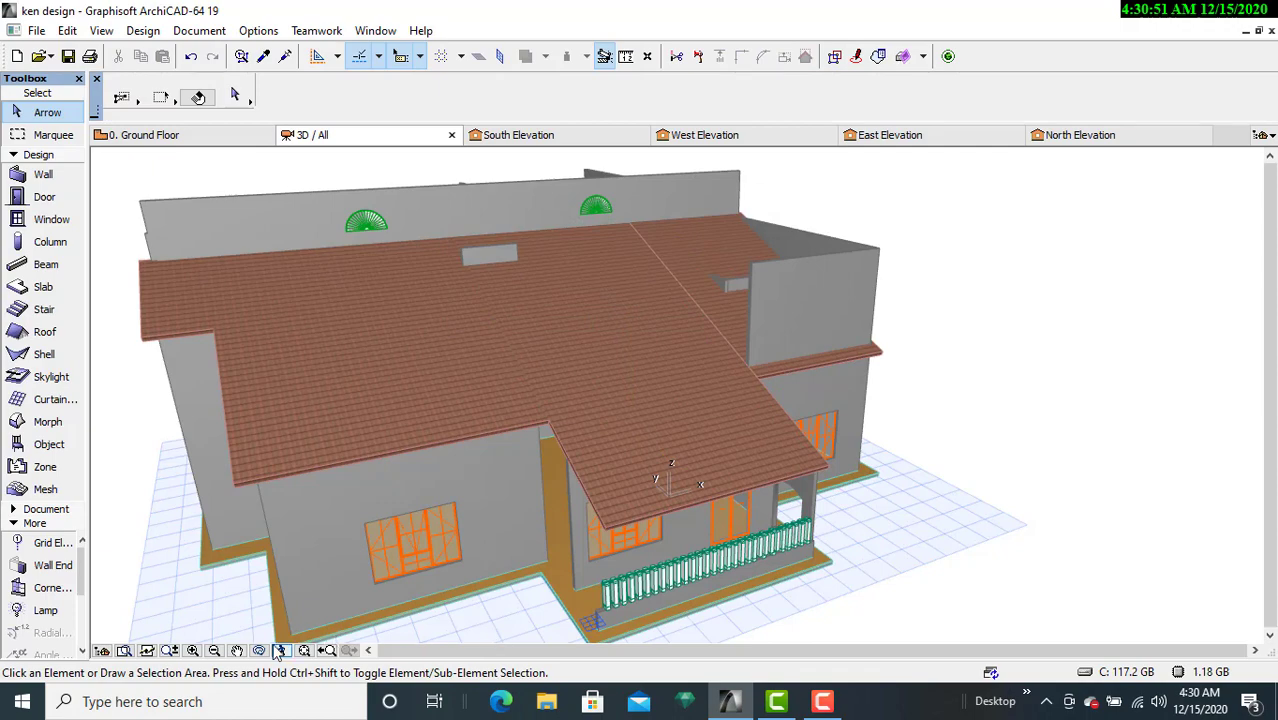
left_click(259, 651)
left_click_drag(1135, 462, 690, 430)
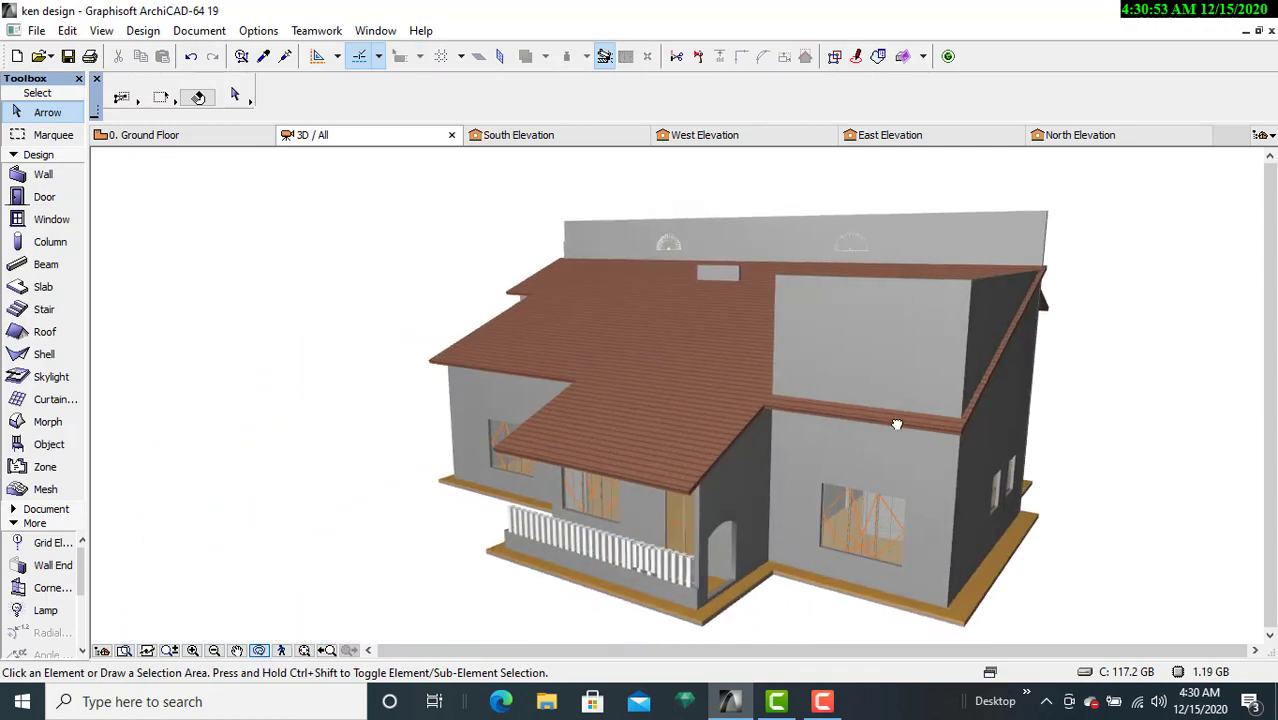
left_click_drag(896, 422, 726, 423)
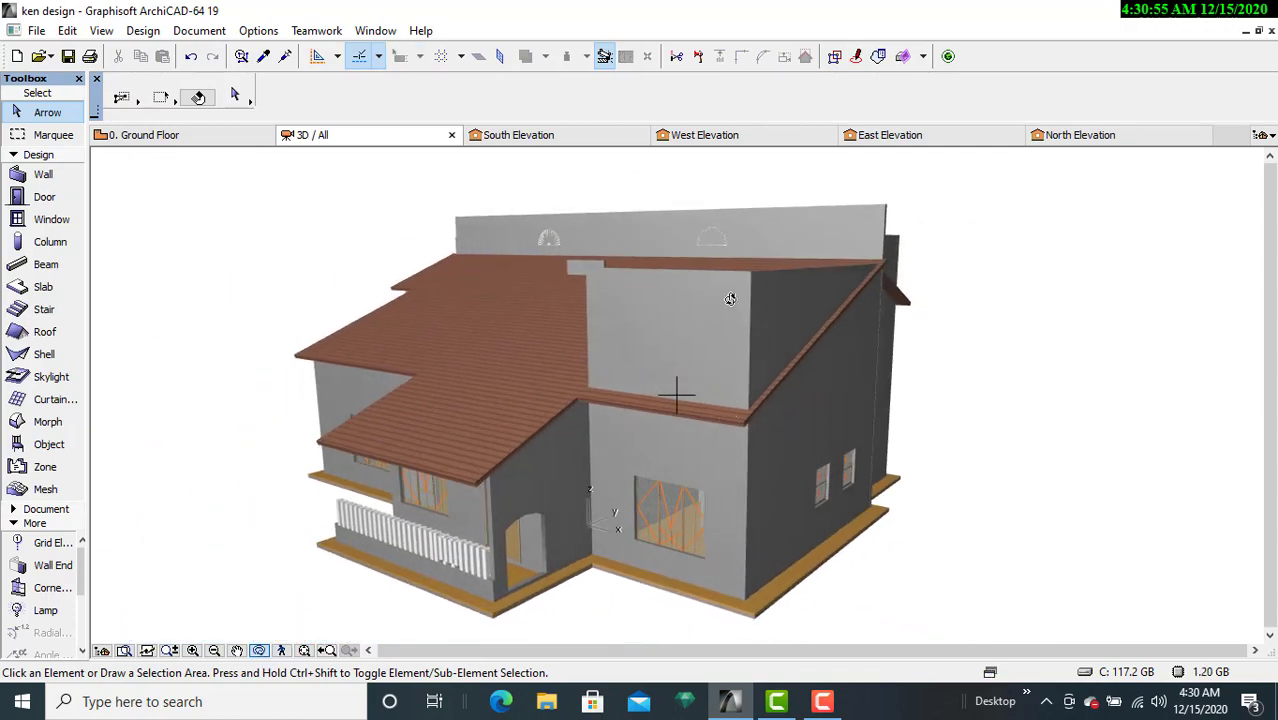
key("Escape")
left_click(757, 285)
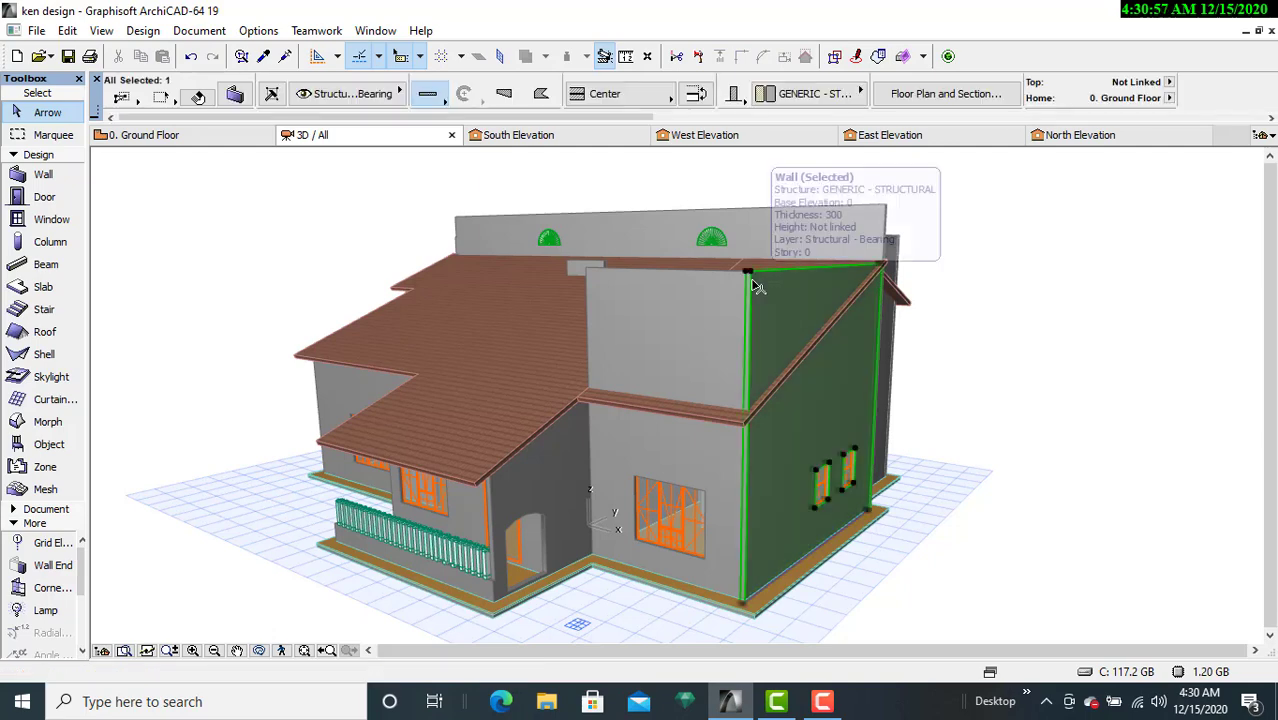
left_click(590, 277, "shift")
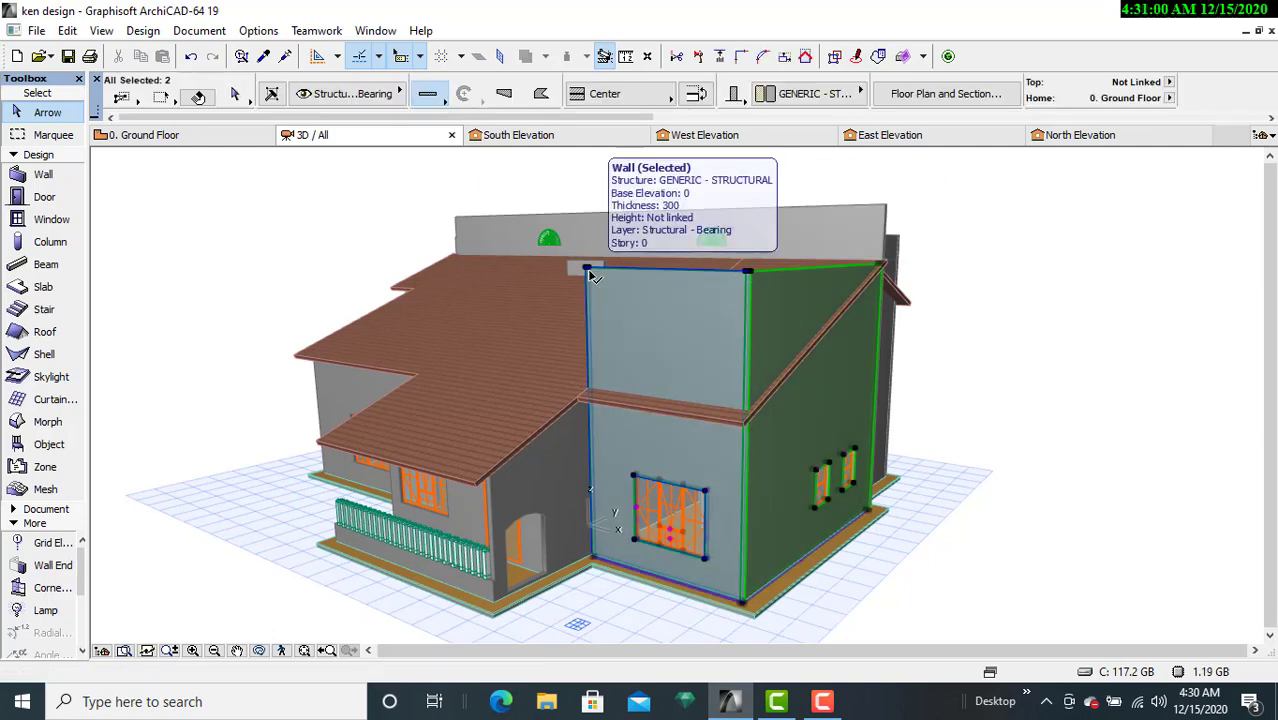
left_click(740, 425, "shift")
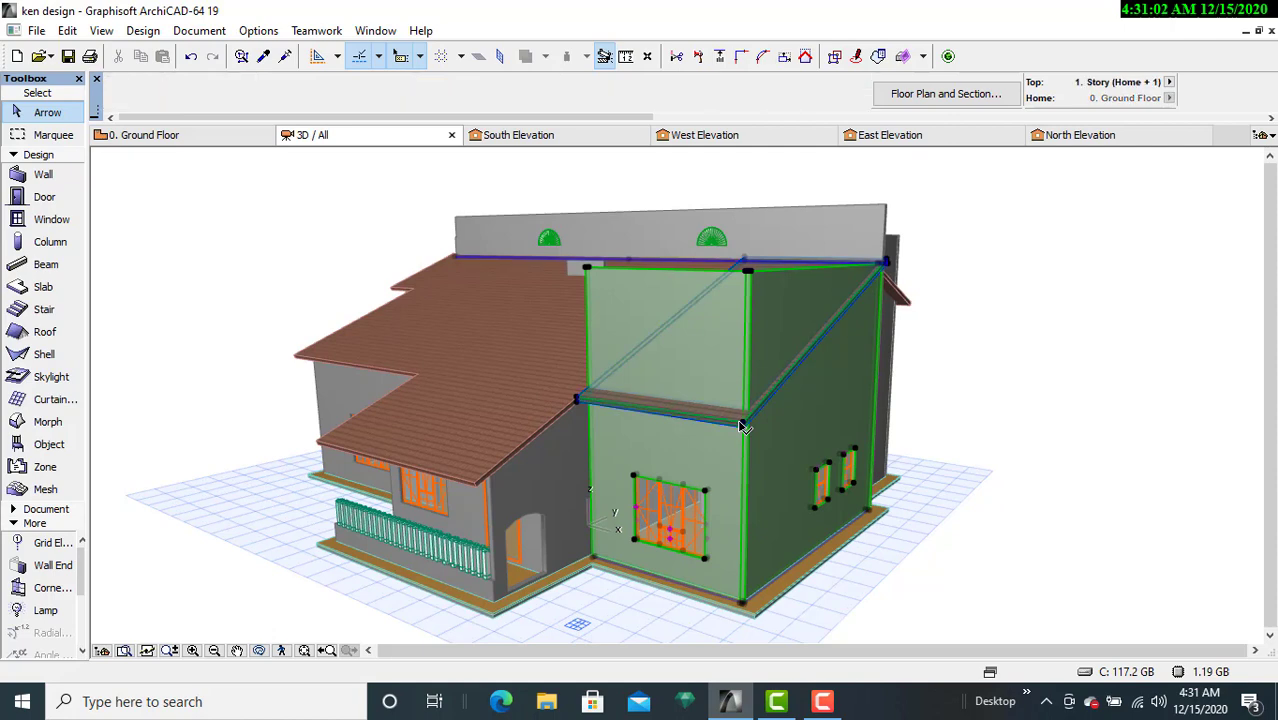
left_click(806, 56)
left_click(786, 311)
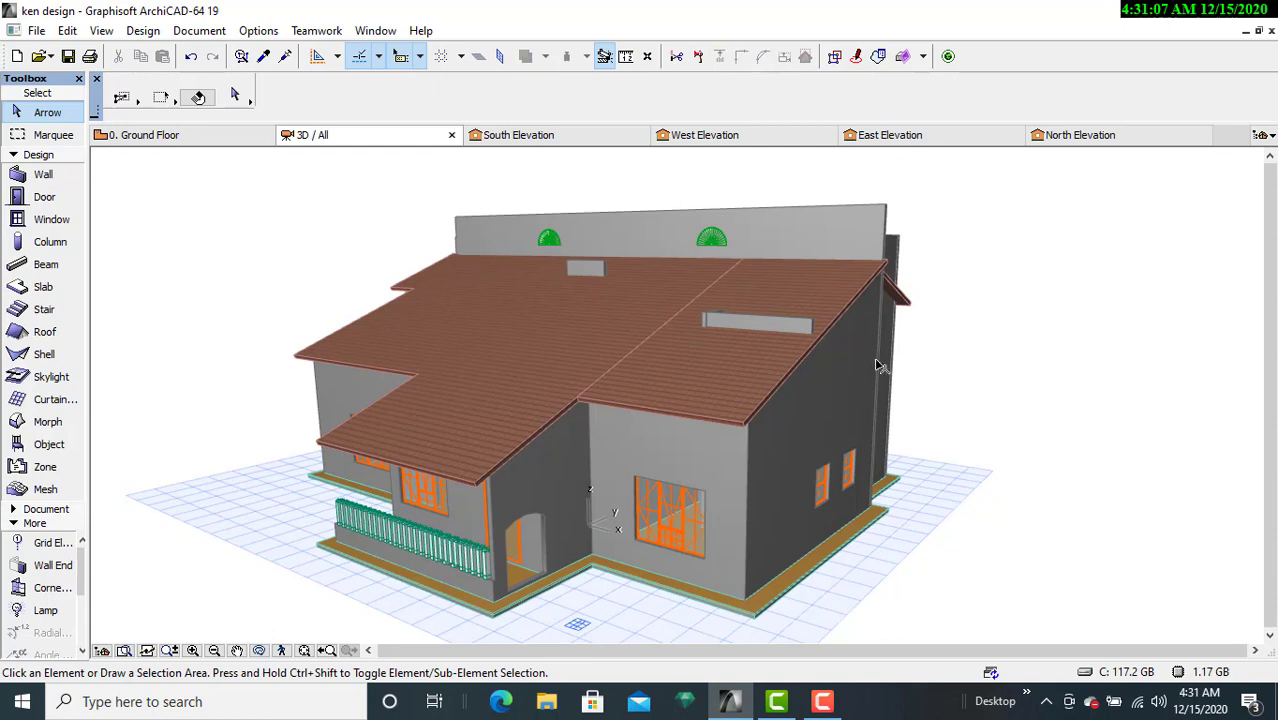
Step: Trim the wide interior wall projecting through the tiled roof beside the porch roof, using the roof from the current selection
left_click(812, 328)
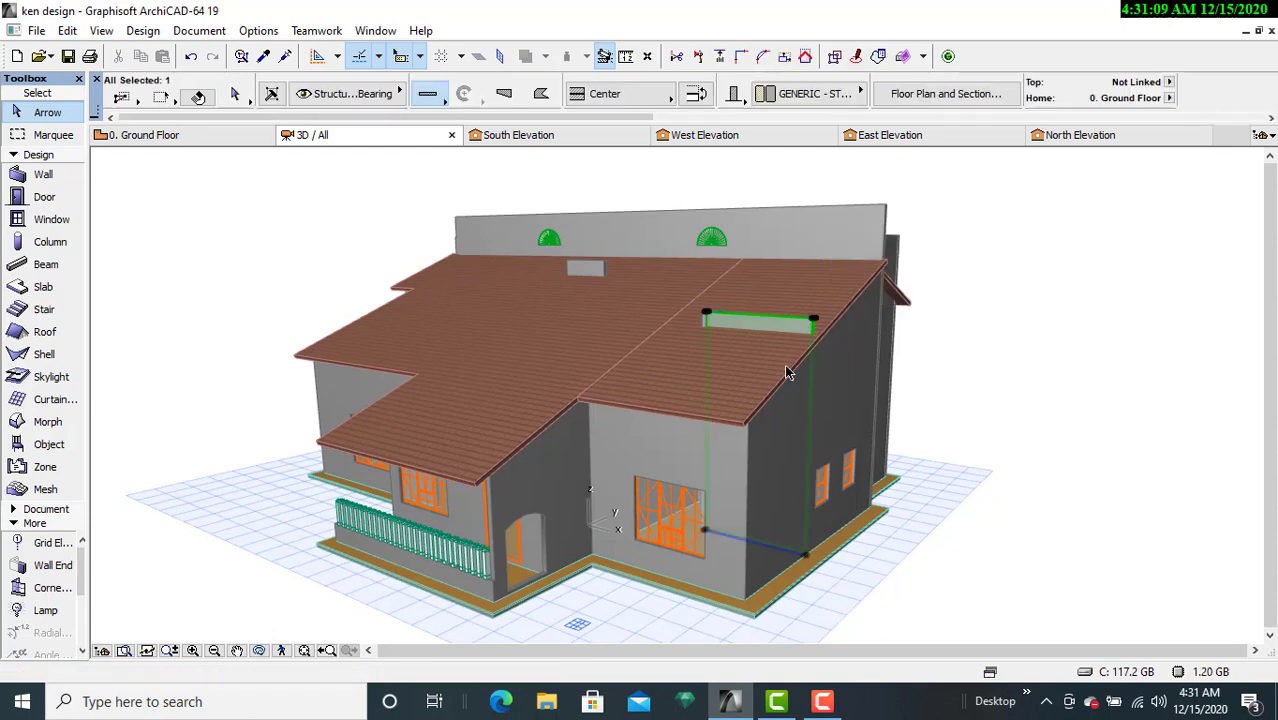
left_click(785, 330, "shift")
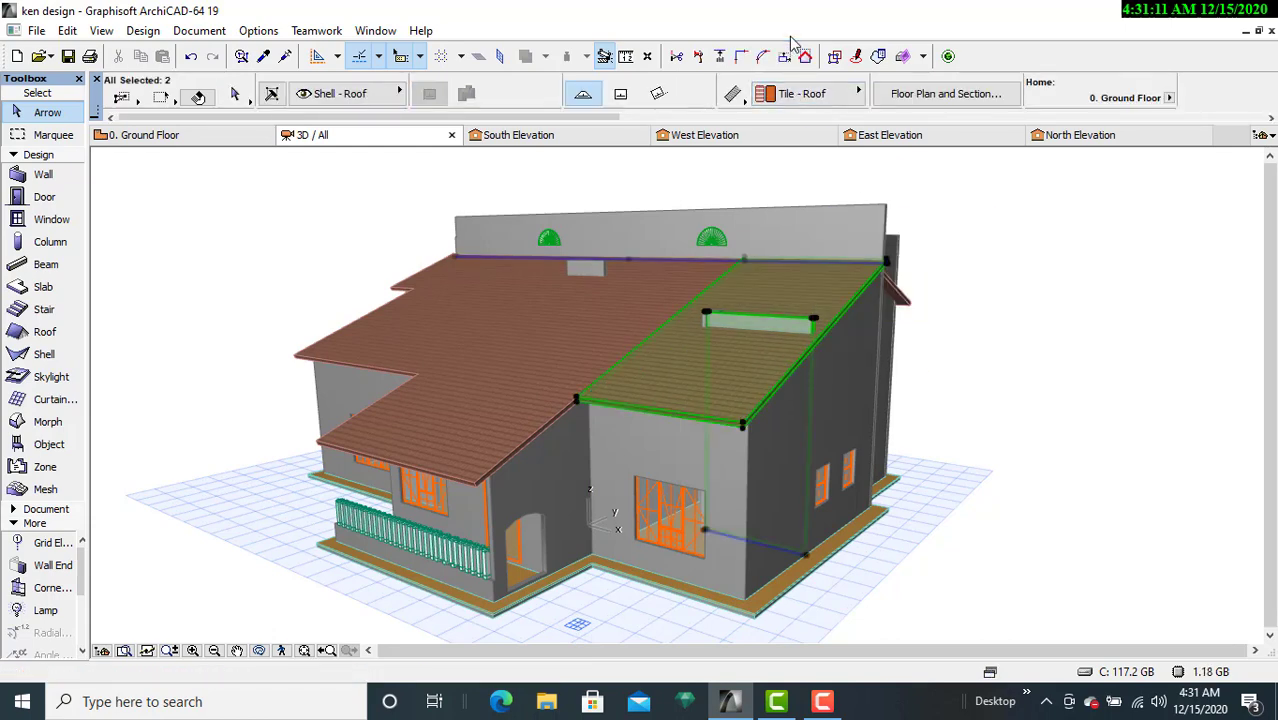
left_click(807, 57)
left_click(785, 310)
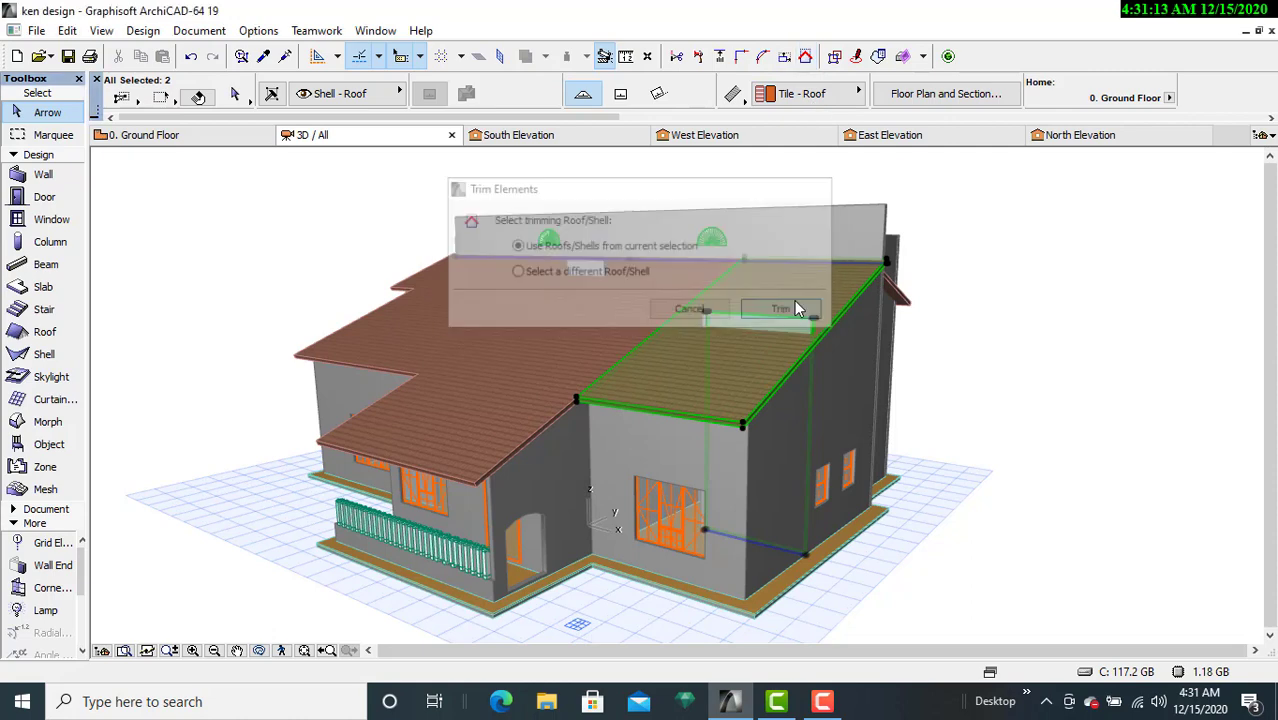
left_click(1033, 299)
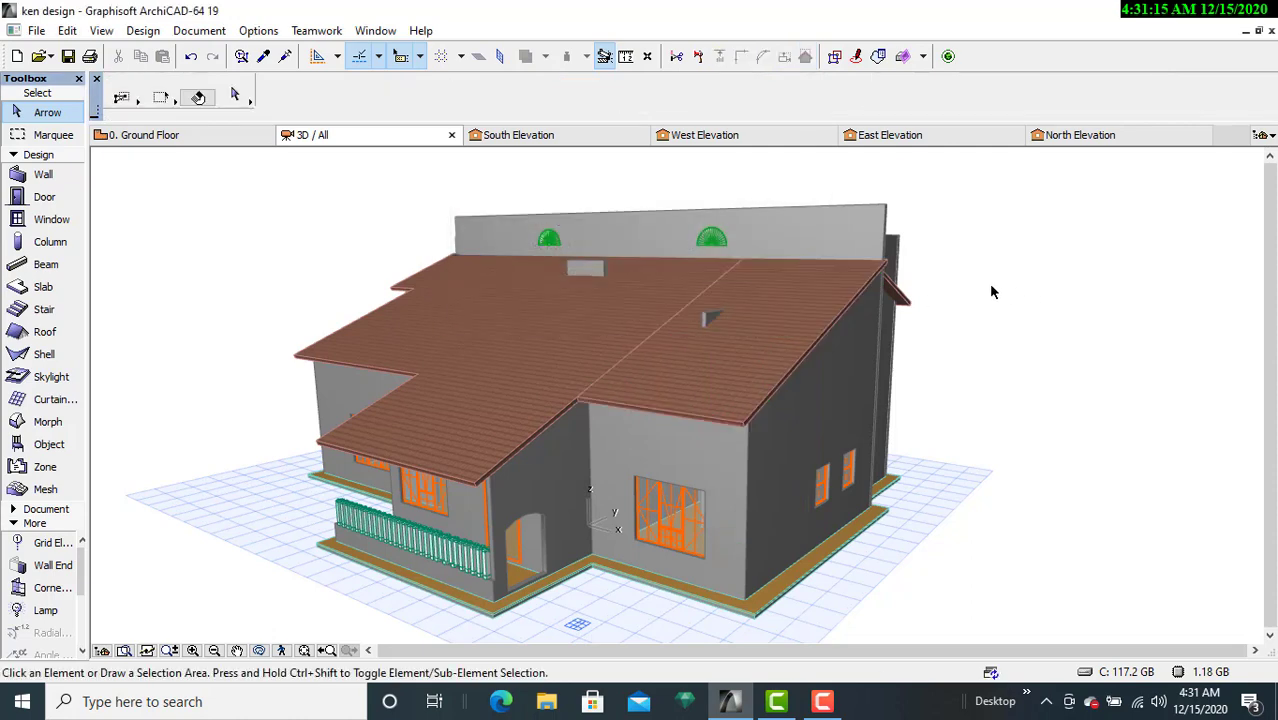
Step: Trim the short perpendicular interior wall still projecting through that same roof beside the porch to its roof plane
scroll(899, 332, "up", 3)
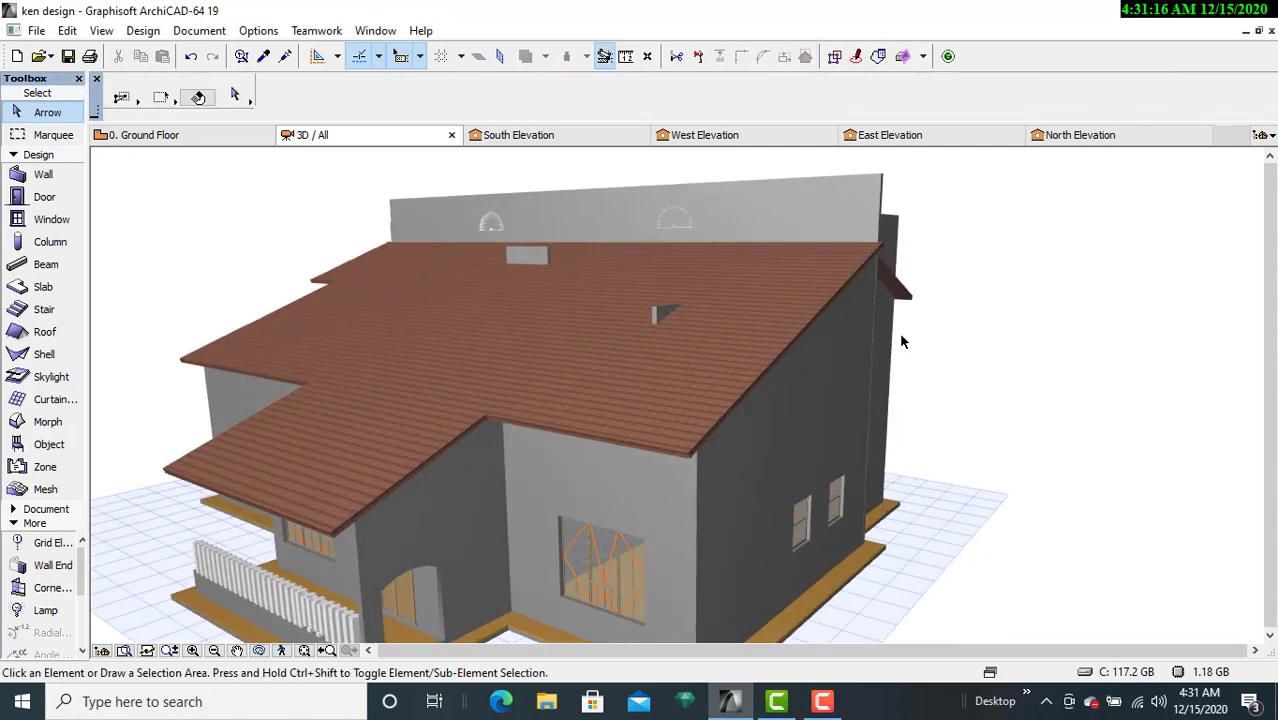
left_click(659, 318)
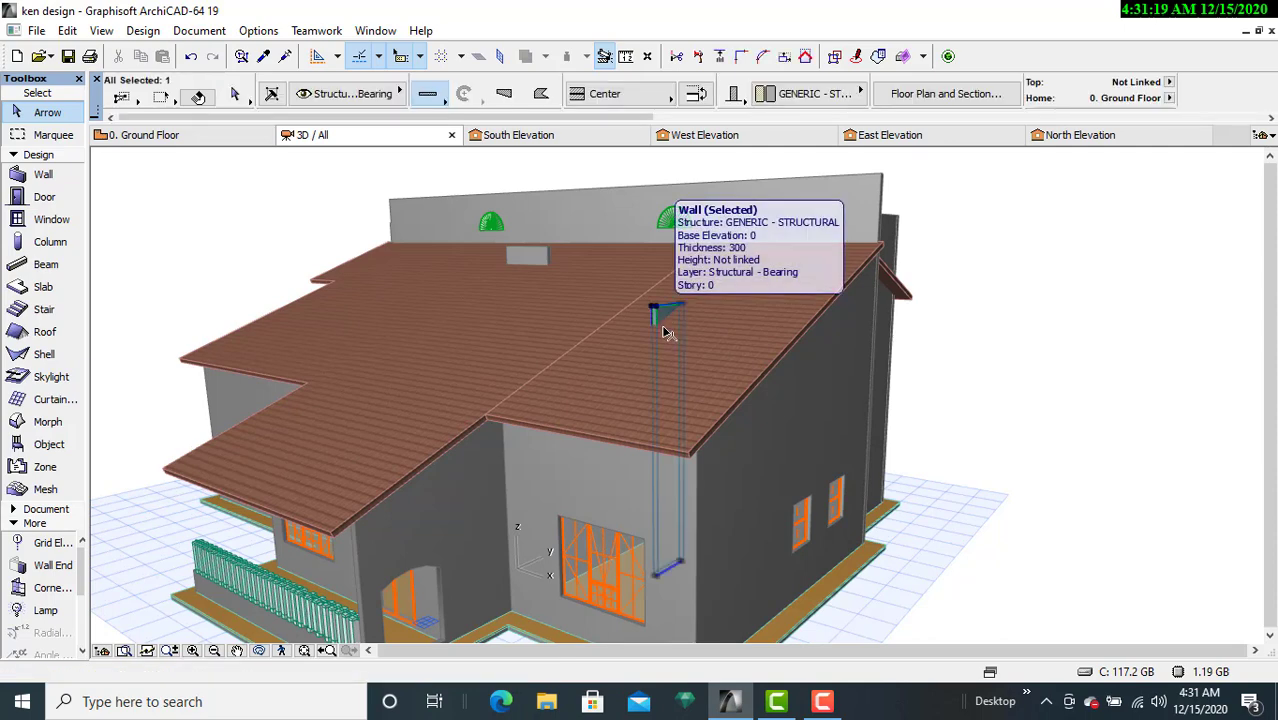
left_click(704, 445, "shift")
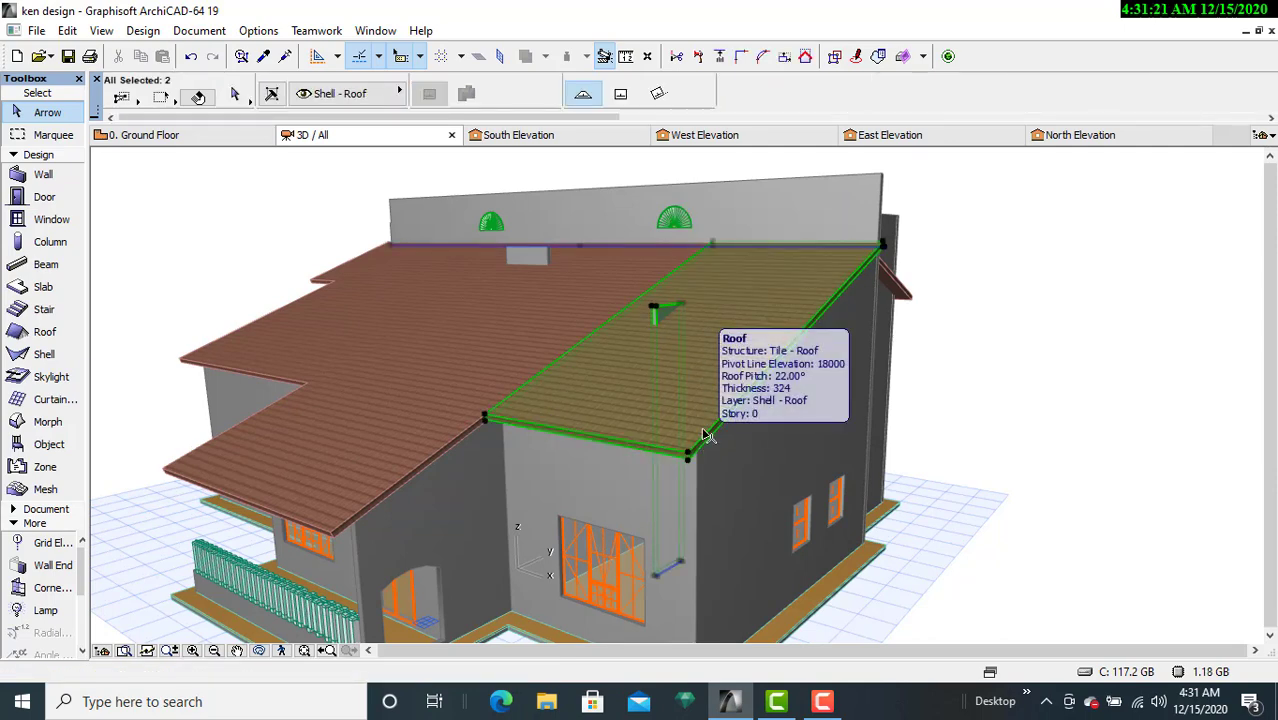
left_click(806, 56)
left_click(784, 311)
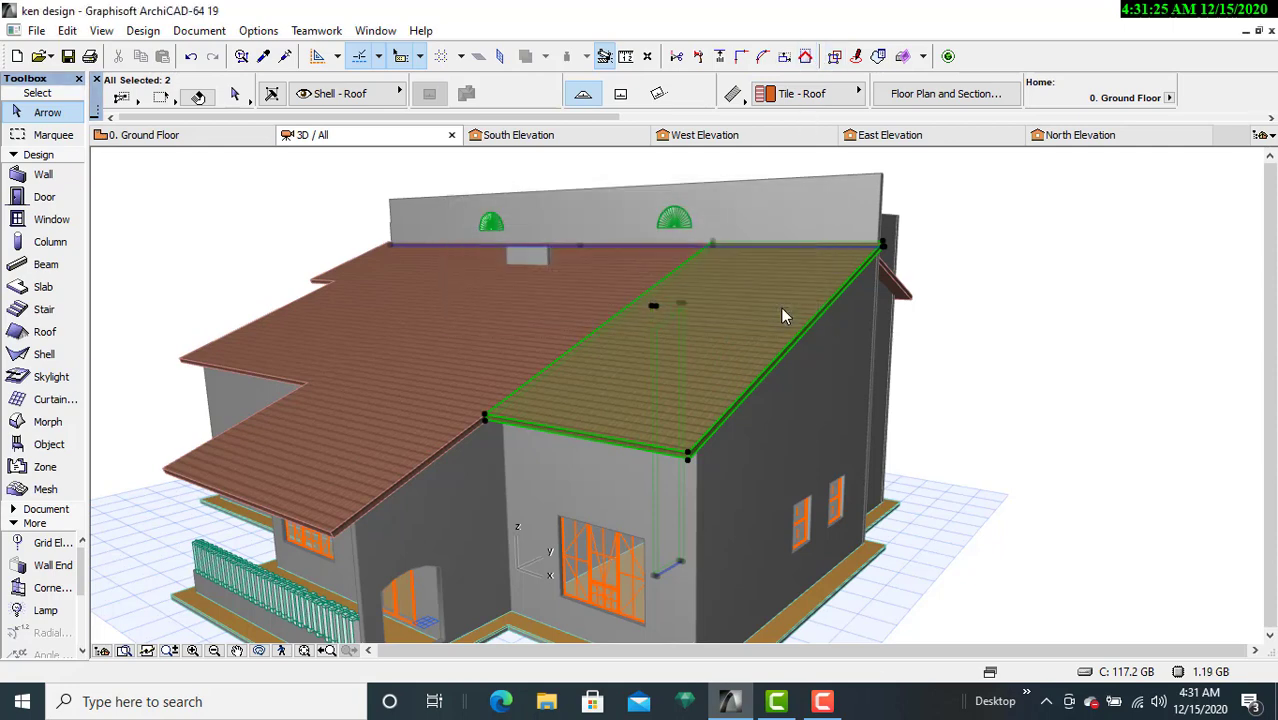
left_click(1108, 327)
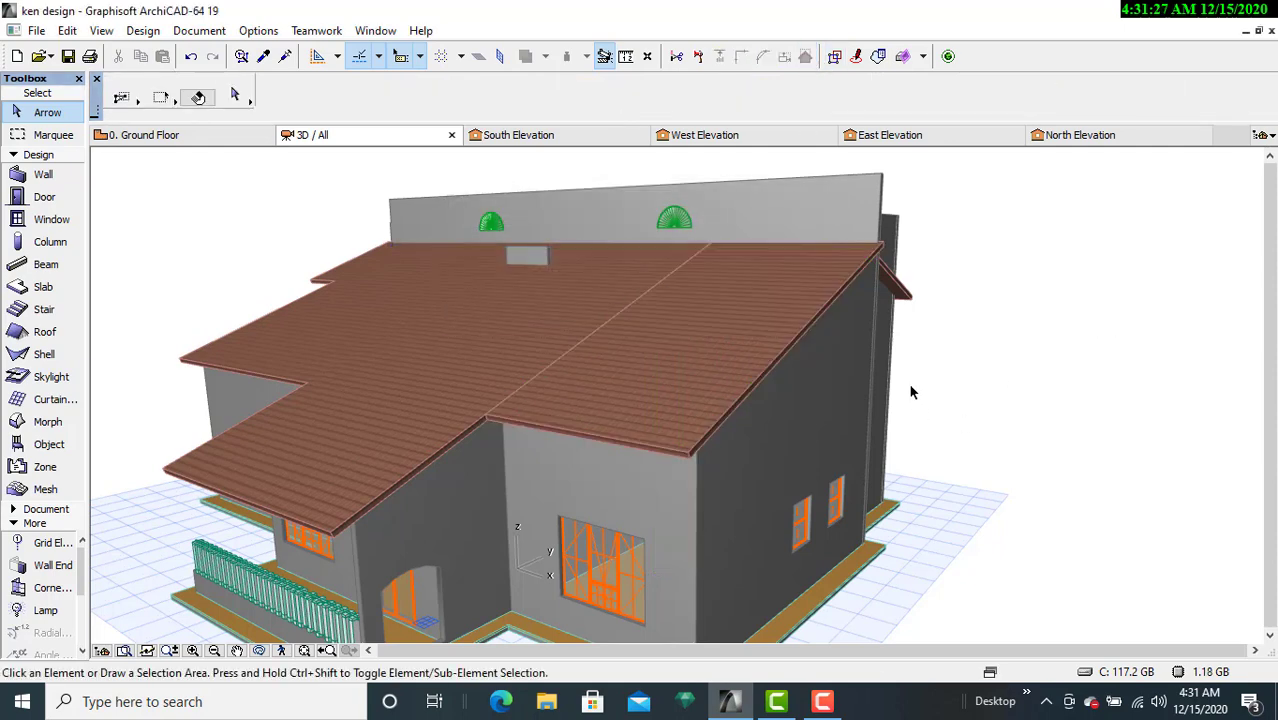
left_click(885, 180)
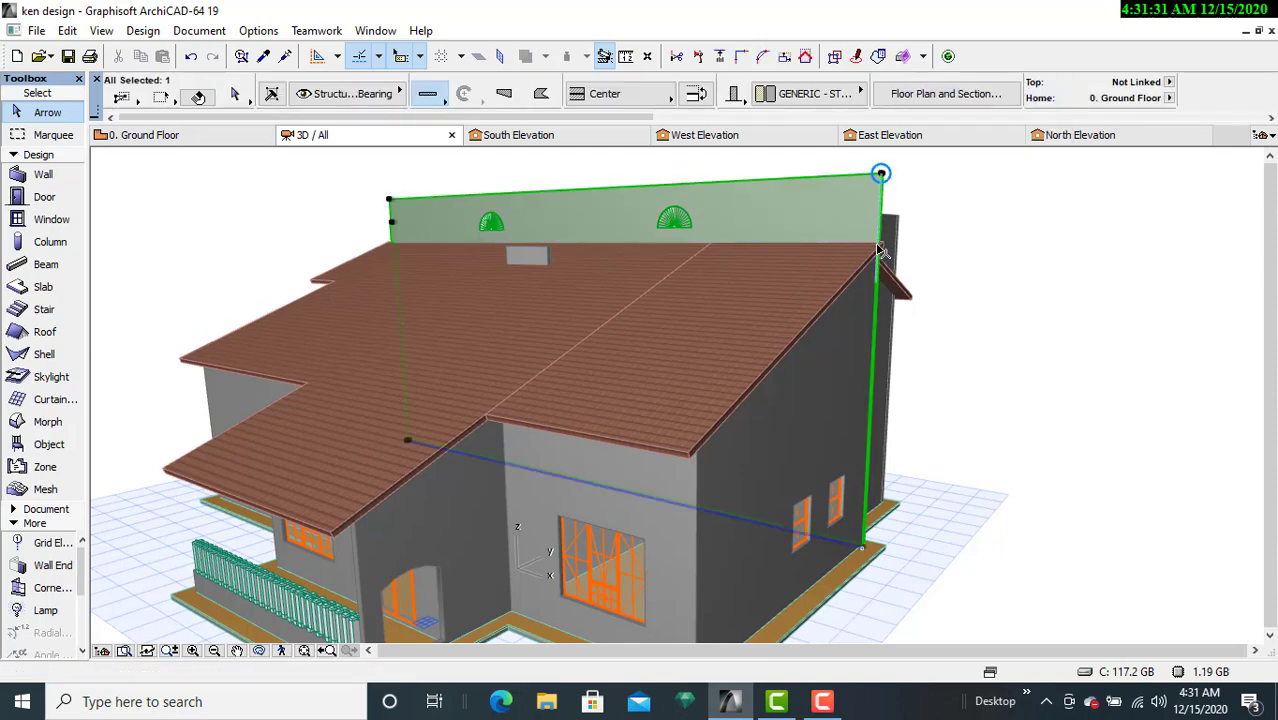
key("Escape")
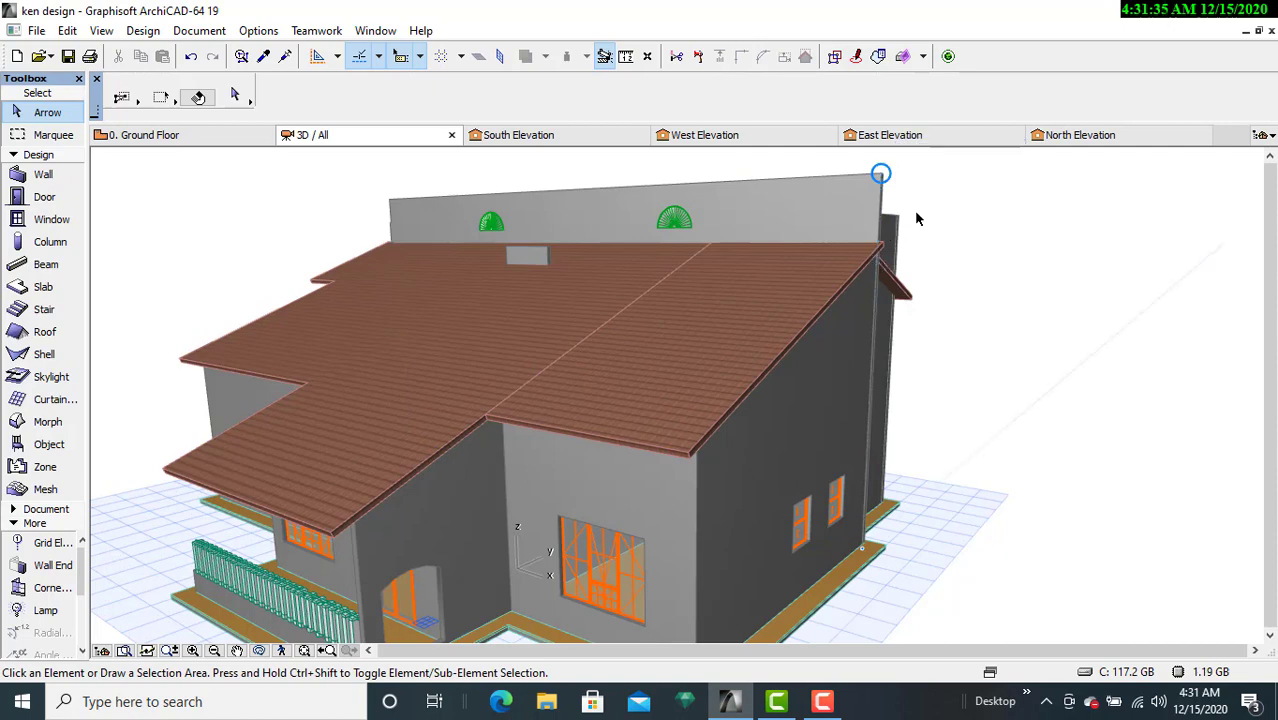
Step: Trim the rear wall with two windows and its adjoining short side wall to the tiled rear roof plane
left_click(259, 650)
left_click_drag(947, 397, 696, 447)
scroll(696, 447, "up", 5)
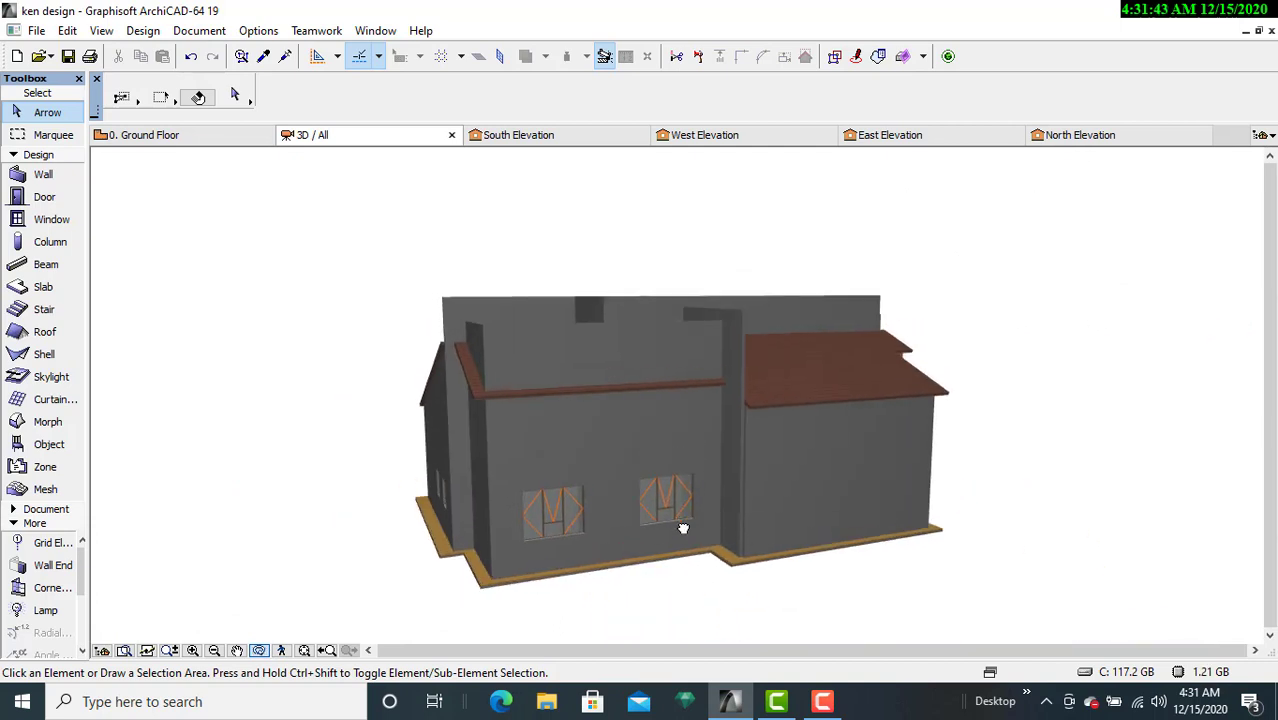
scroll(703, 508, "up", 4)
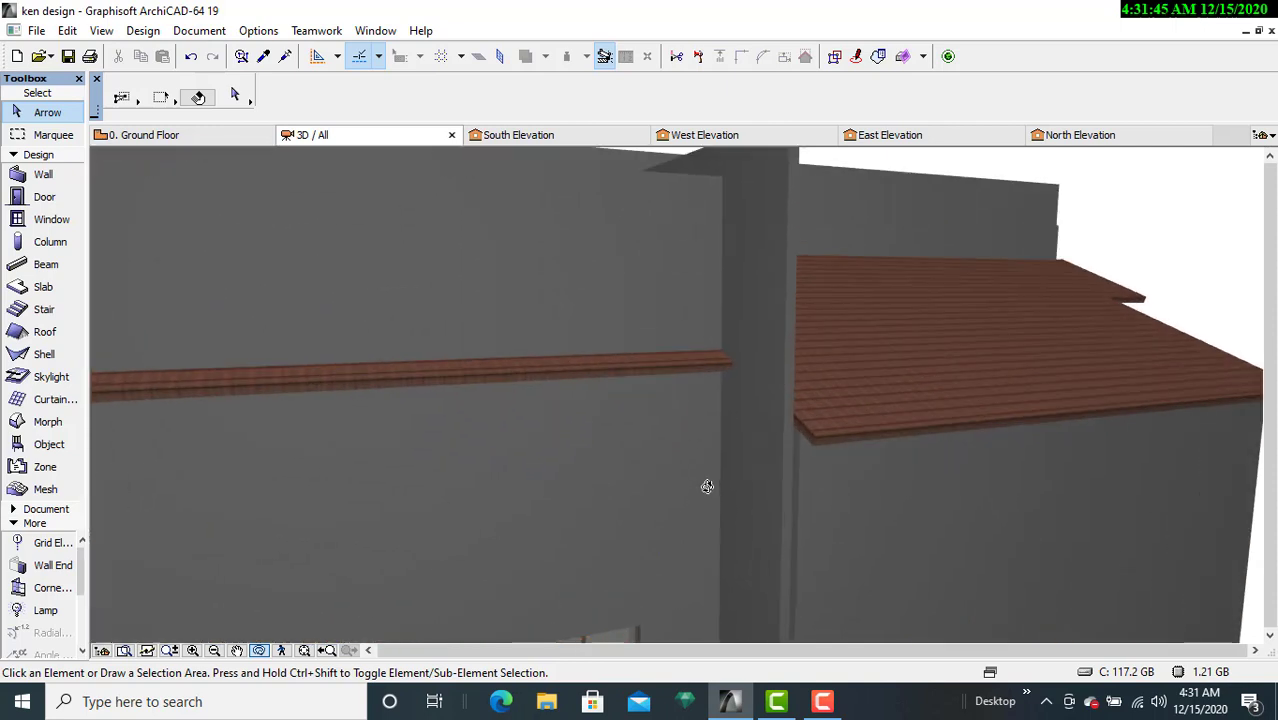
scroll(716, 477, "down", 7)
scroll(717, 470, "down", 3)
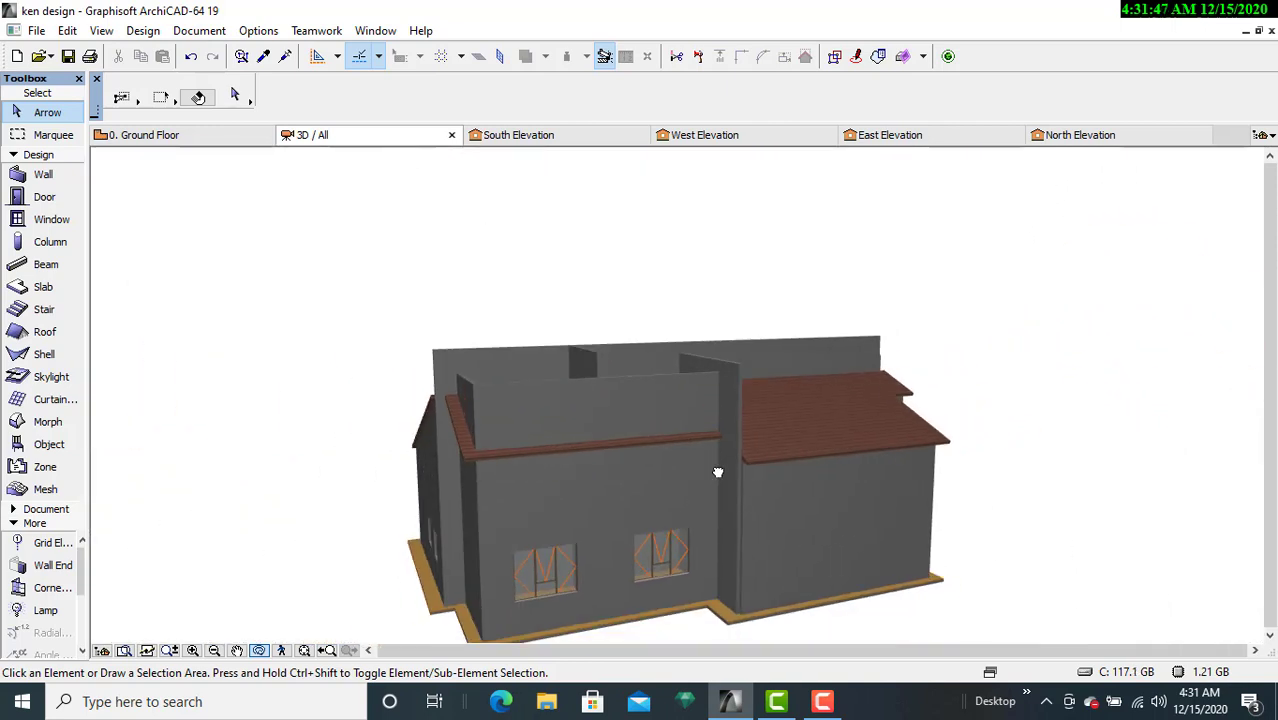
left_click_drag(717, 470, 791, 477)
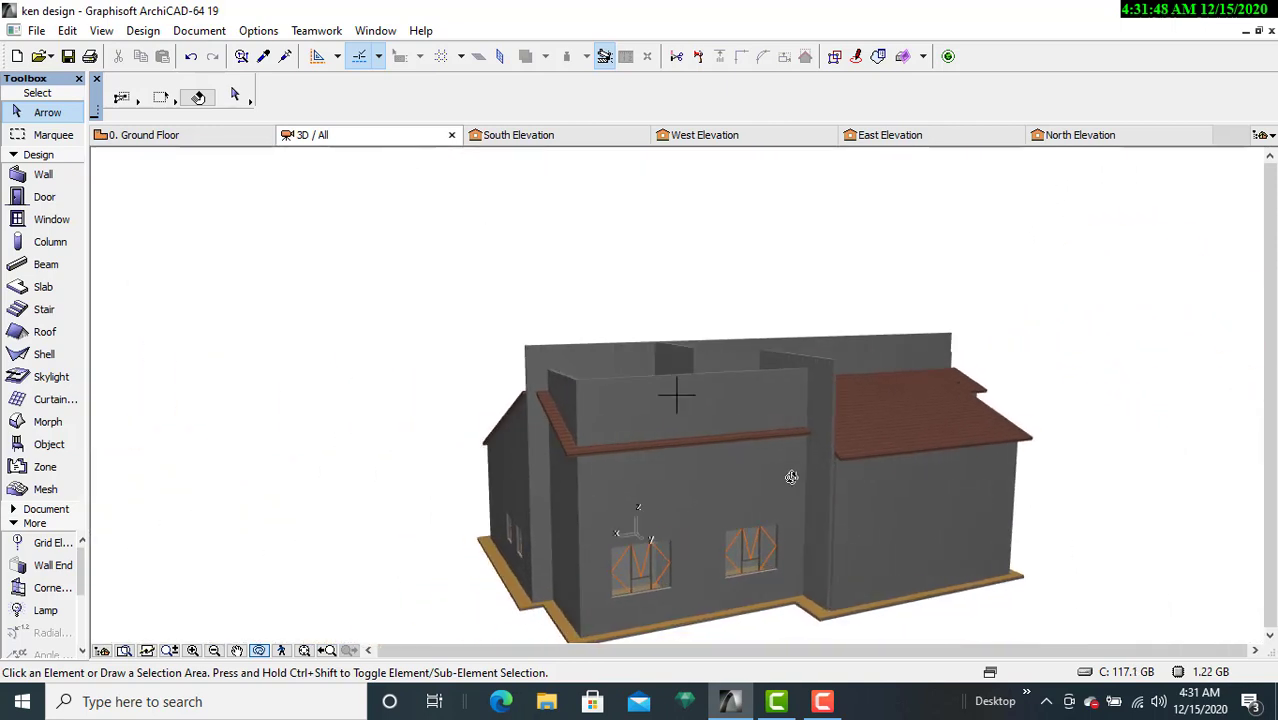
left_click(579, 385)
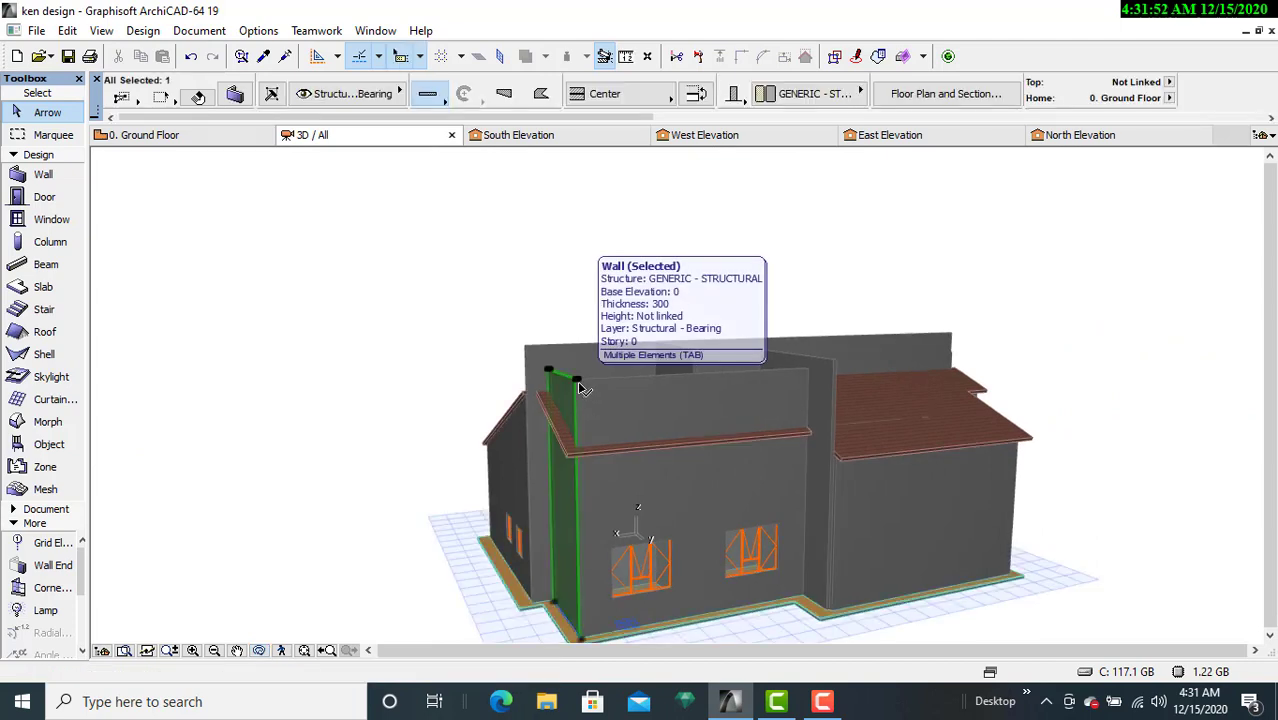
left_click(783, 375, "shift")
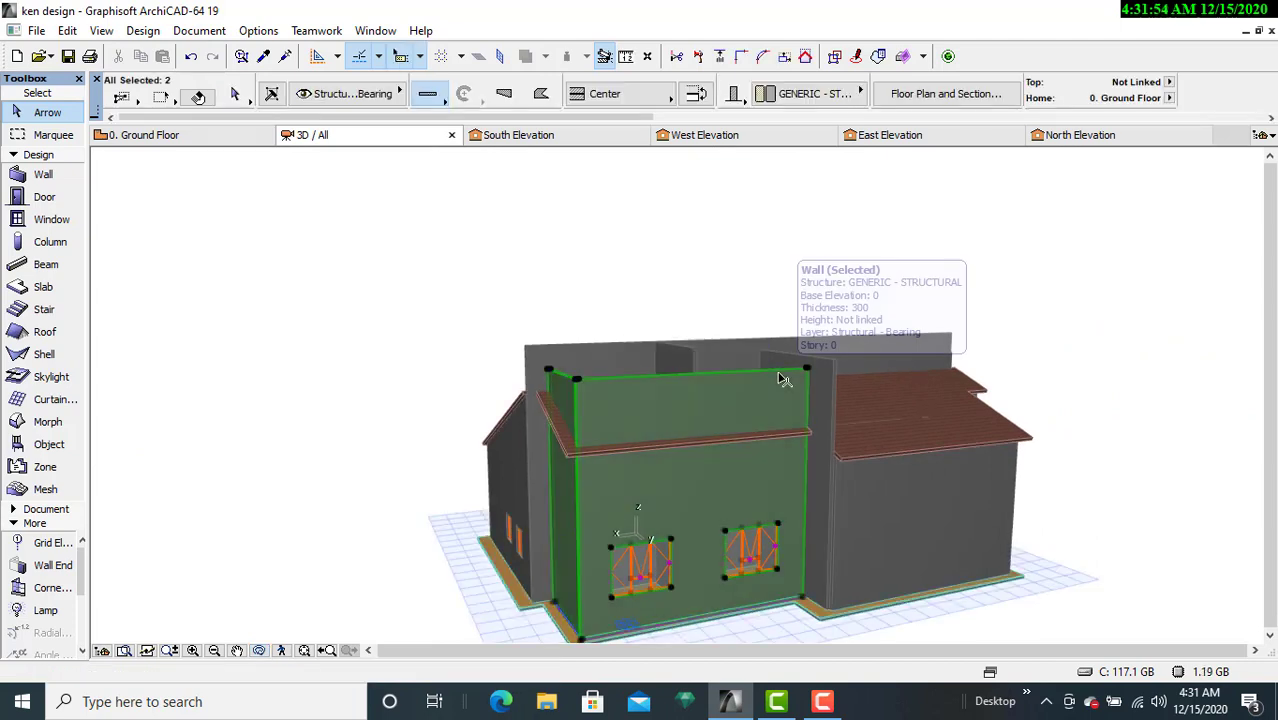
left_click(770, 444, "shift")
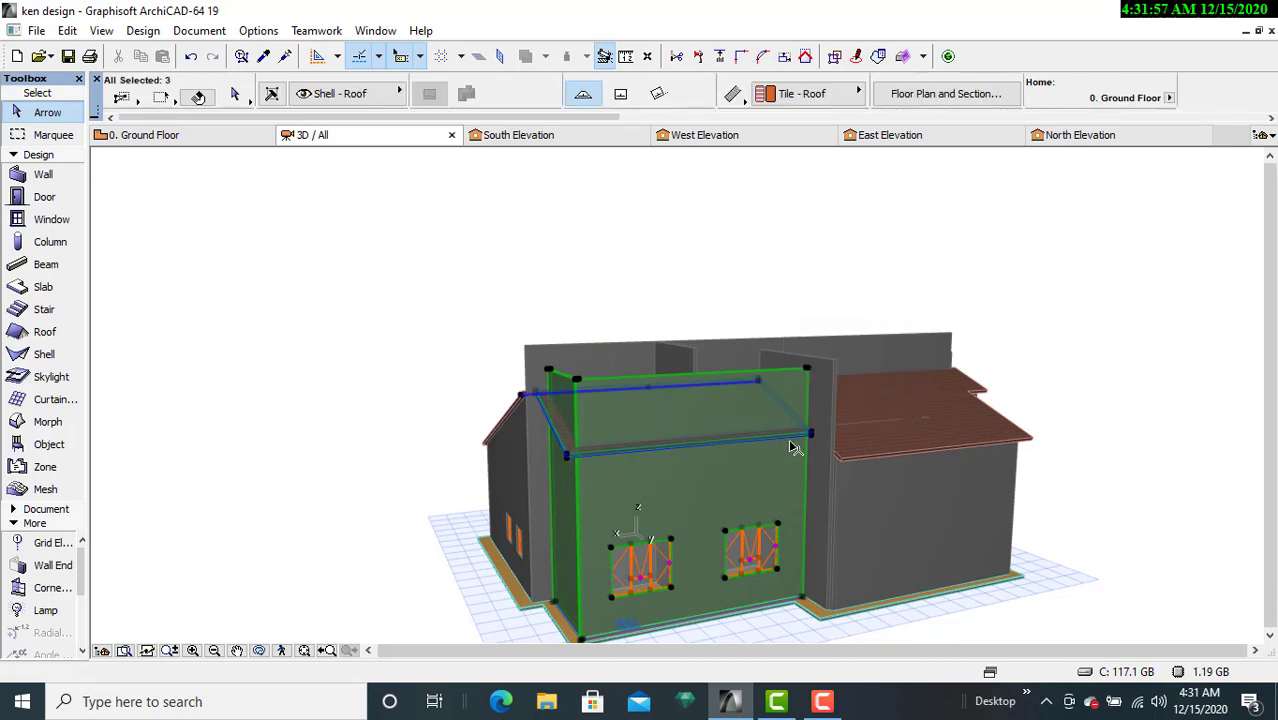
left_click(806, 56)
left_click(784, 310)
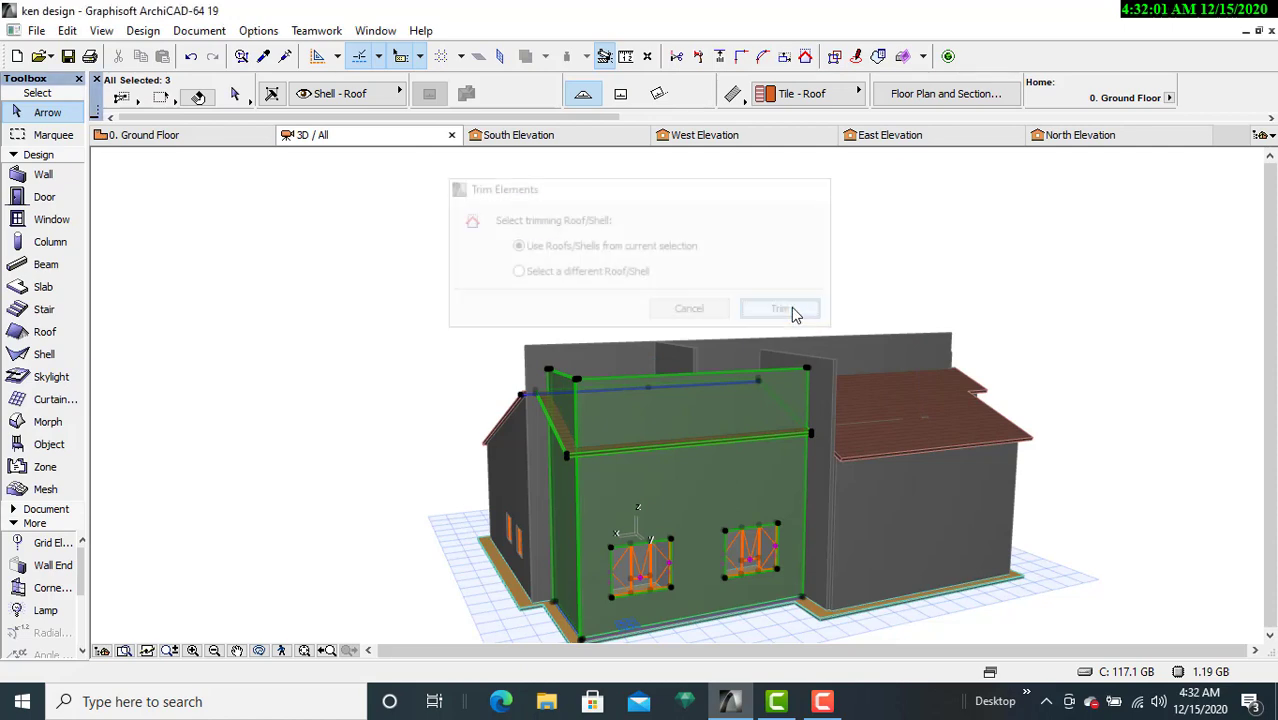
left_click(600, 305)
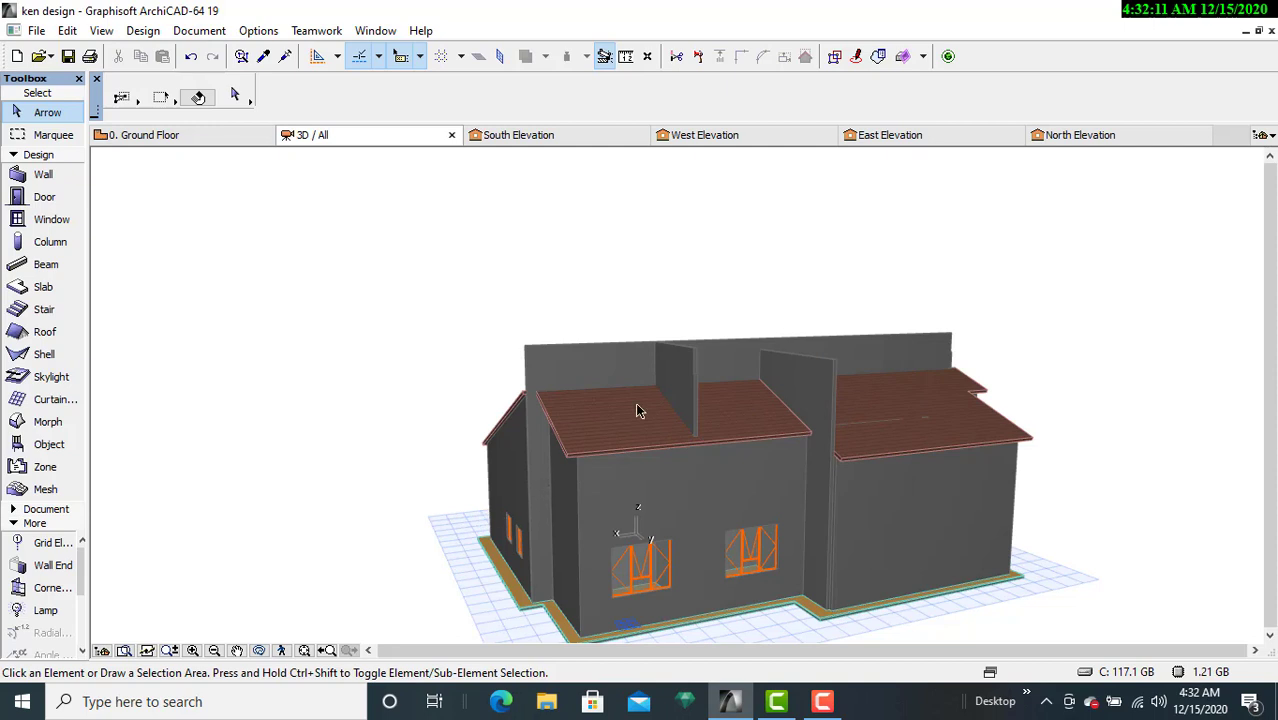
Step: Trim the interior cross wall projecting through the middle of the rear tiled roof, using the roof from the current selection
left_click(697, 362)
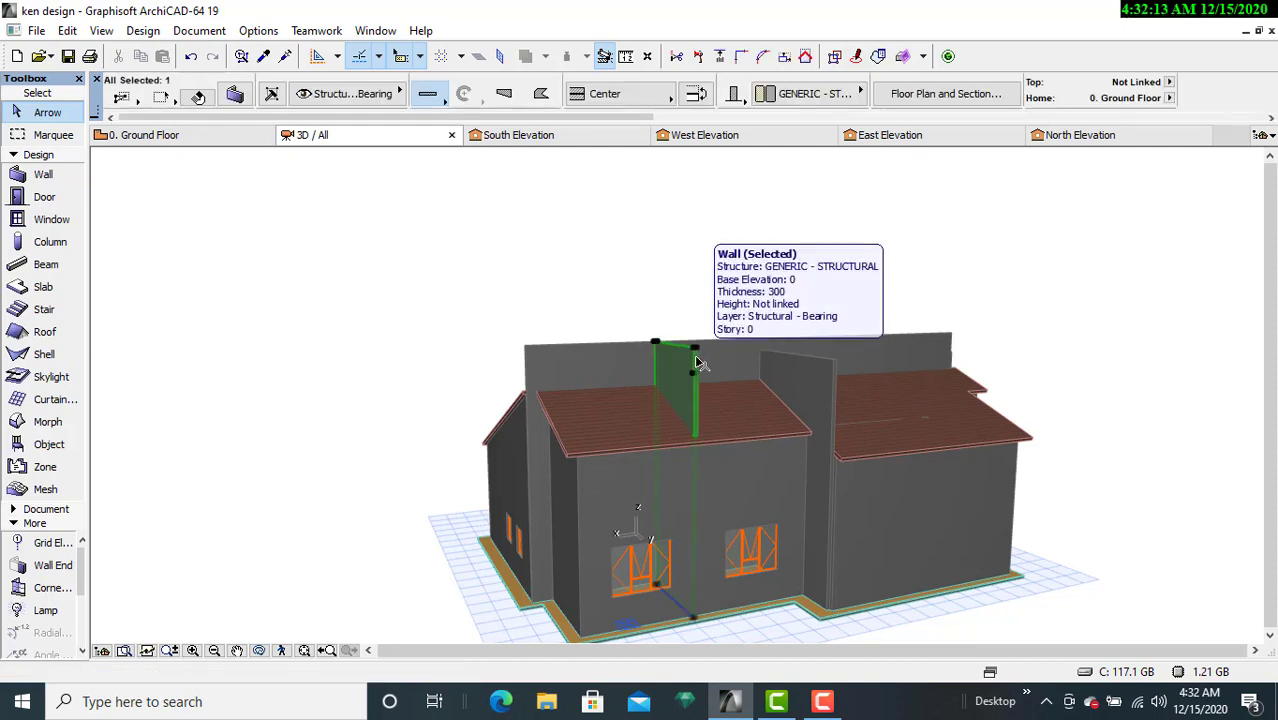
key("Escape")
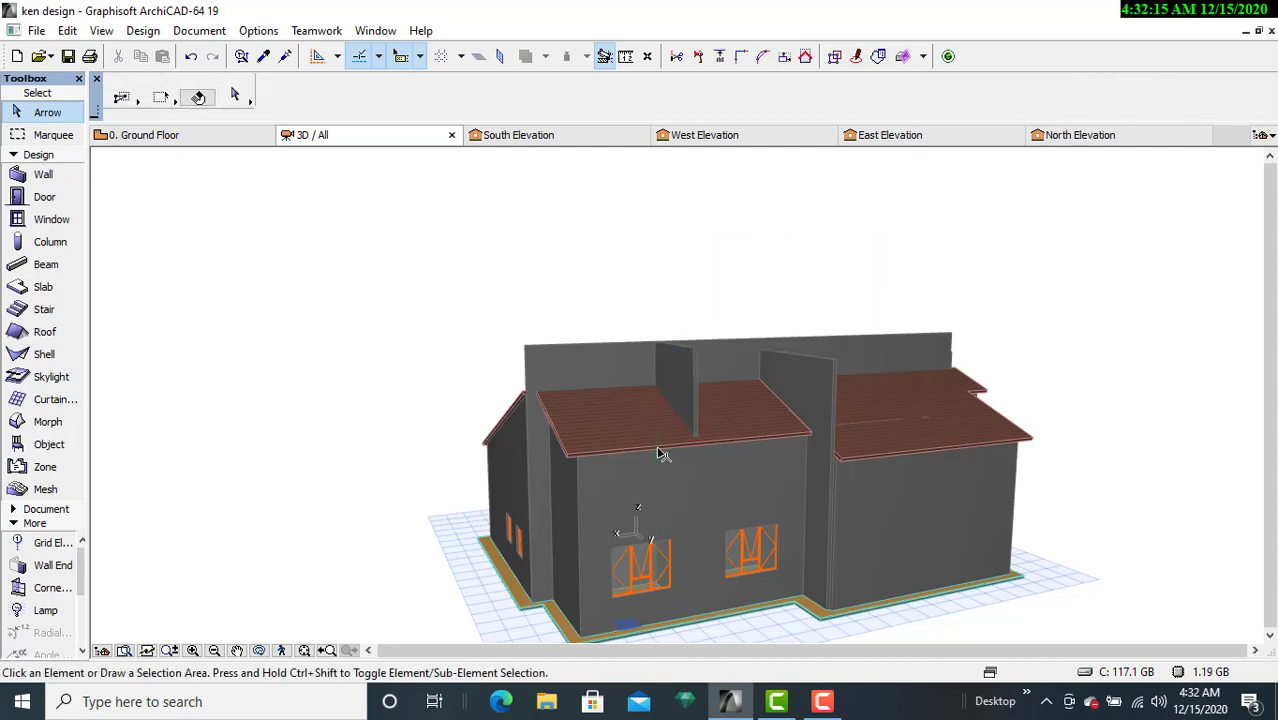
left_click(568, 458)
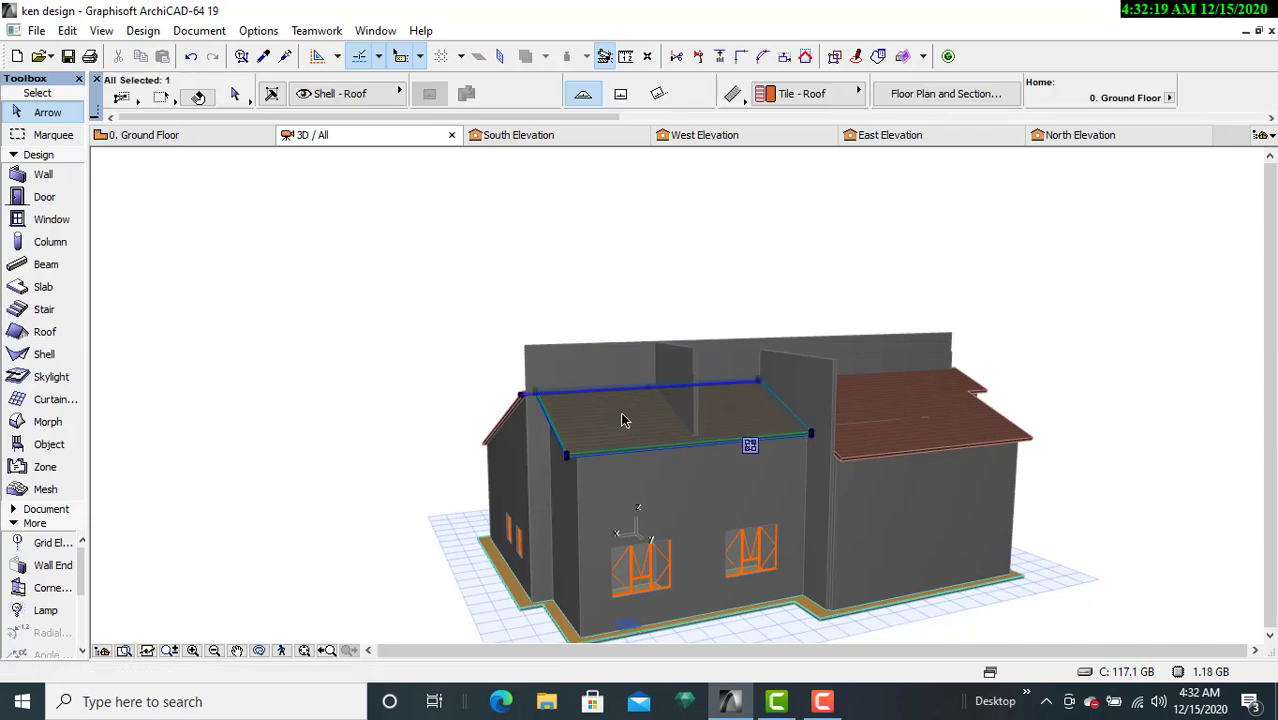
left_click(700, 364, "shift")
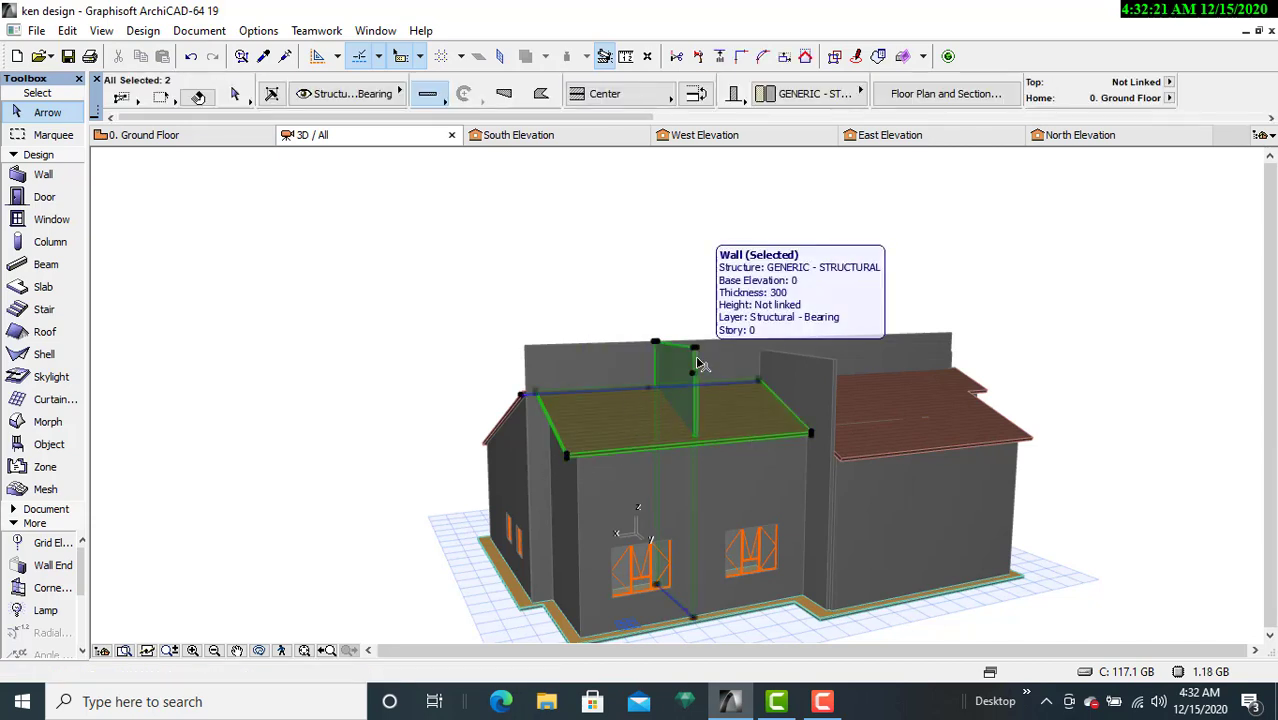
left_click(805, 56)
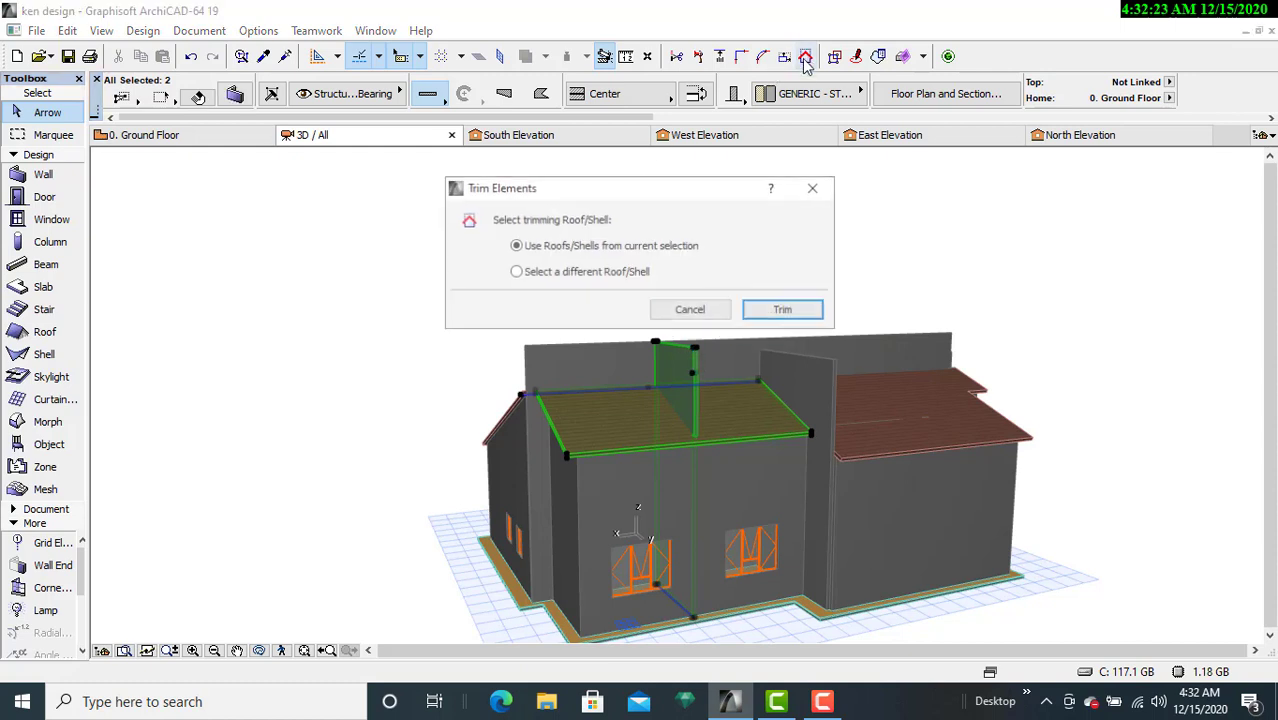
left_click(785, 311)
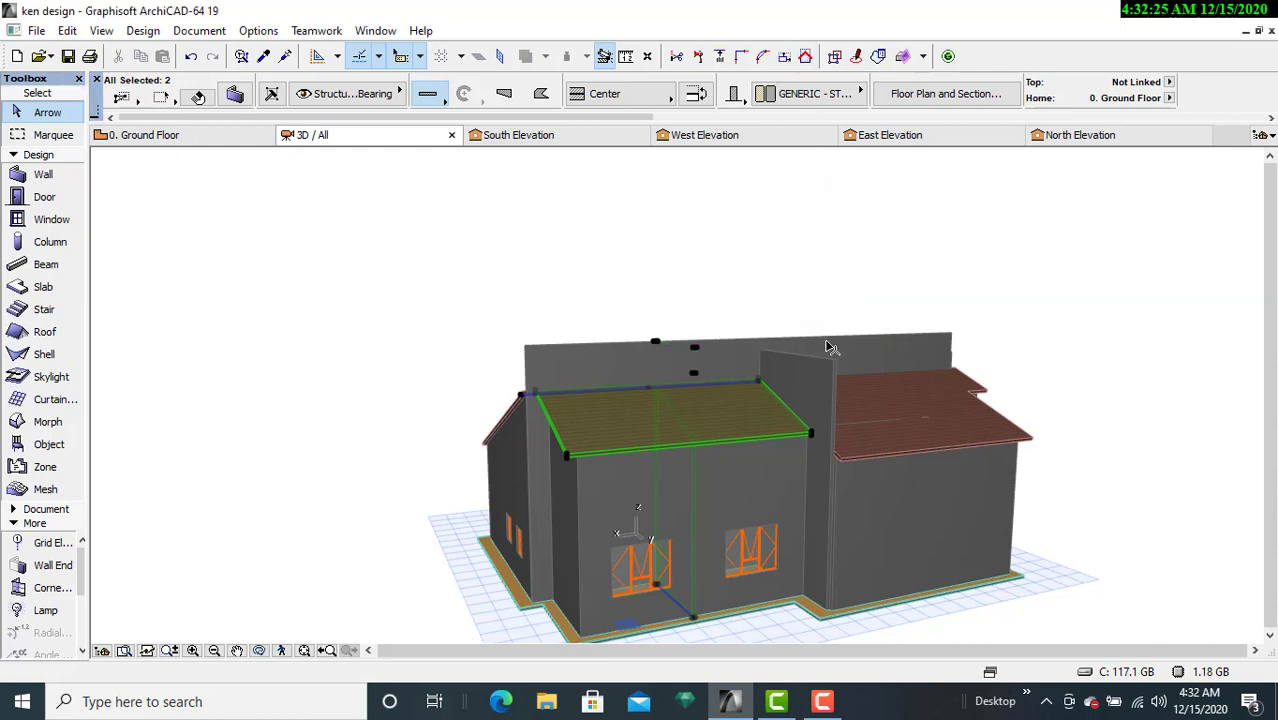
key("Escape")
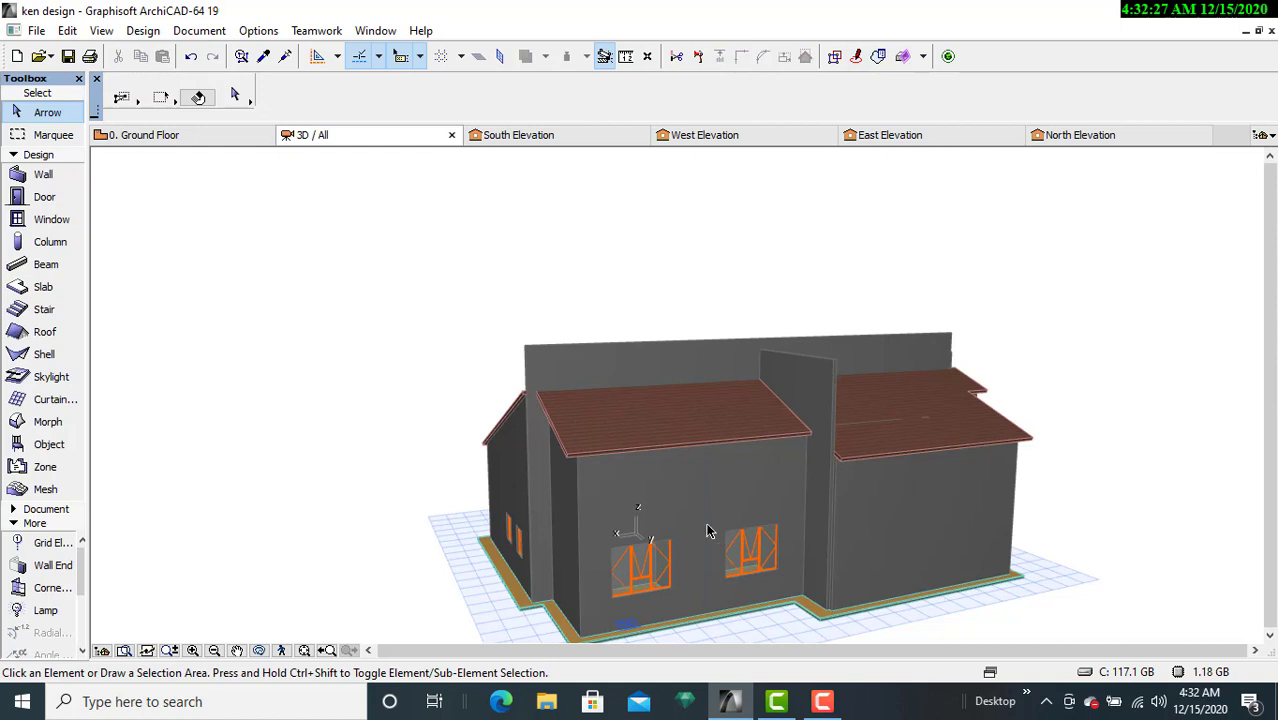
scroll(343, 505, "down", 3)
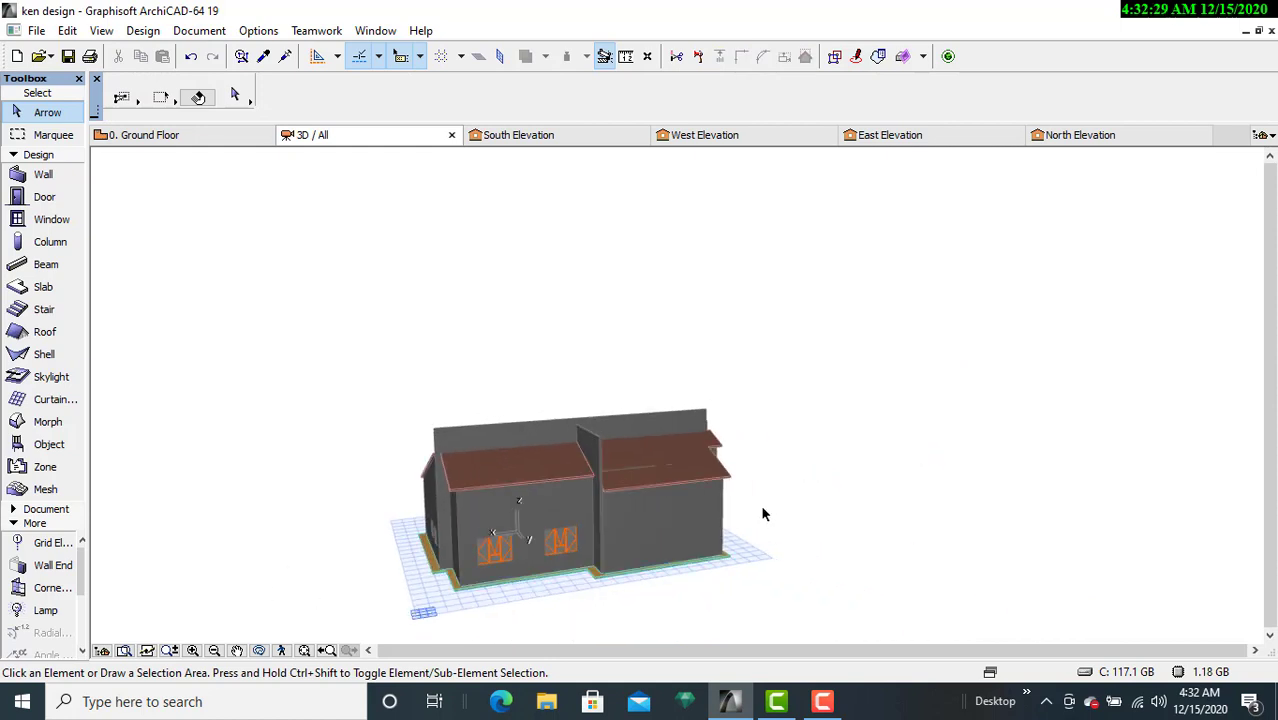
Step: Trim the short interior wall projecting through the front tiled roof near the ridge, using the large front roof plane beside the porch
left_click(258, 650)
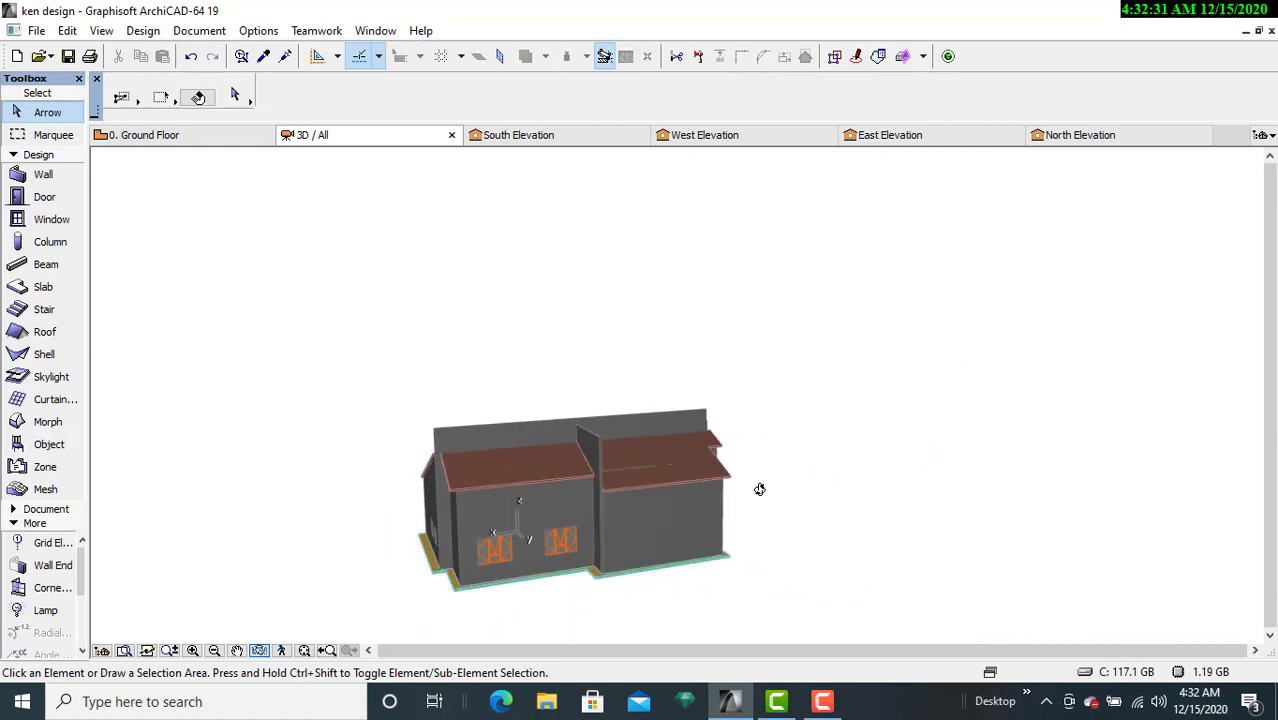
left_click_drag(759, 485, 613, 453)
scroll(614, 454, "up", 2)
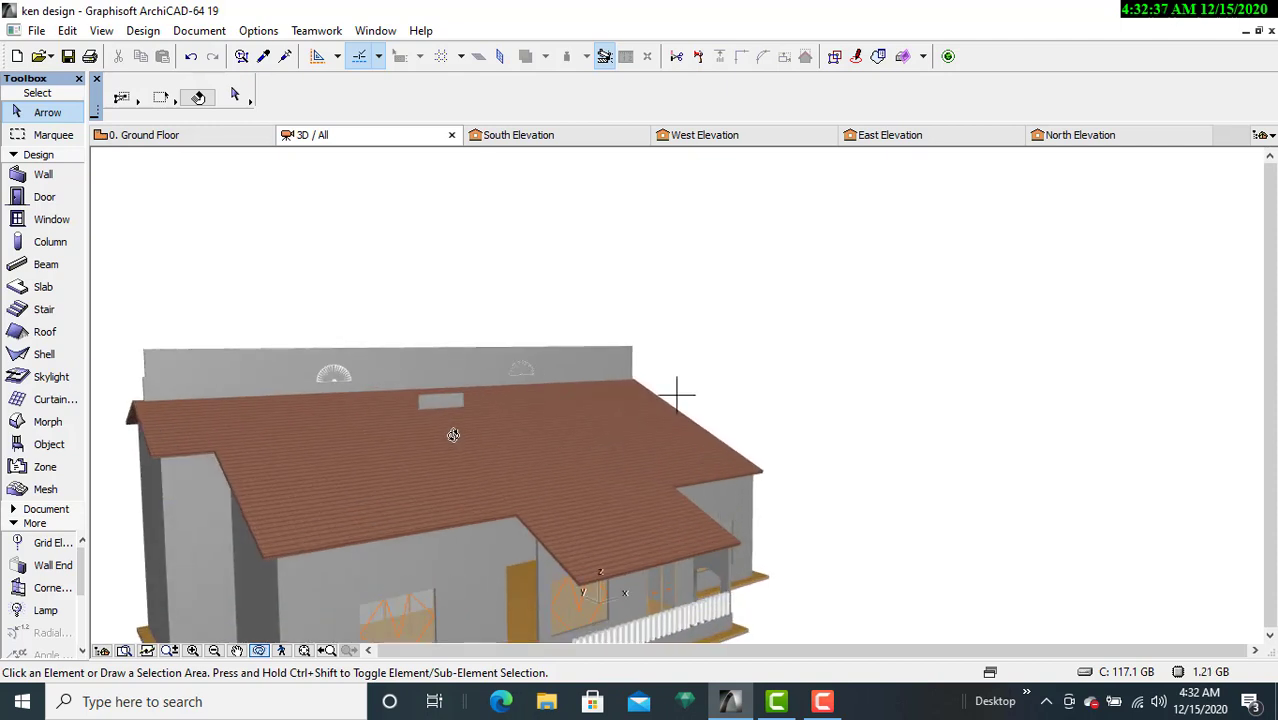
left_click(418, 402)
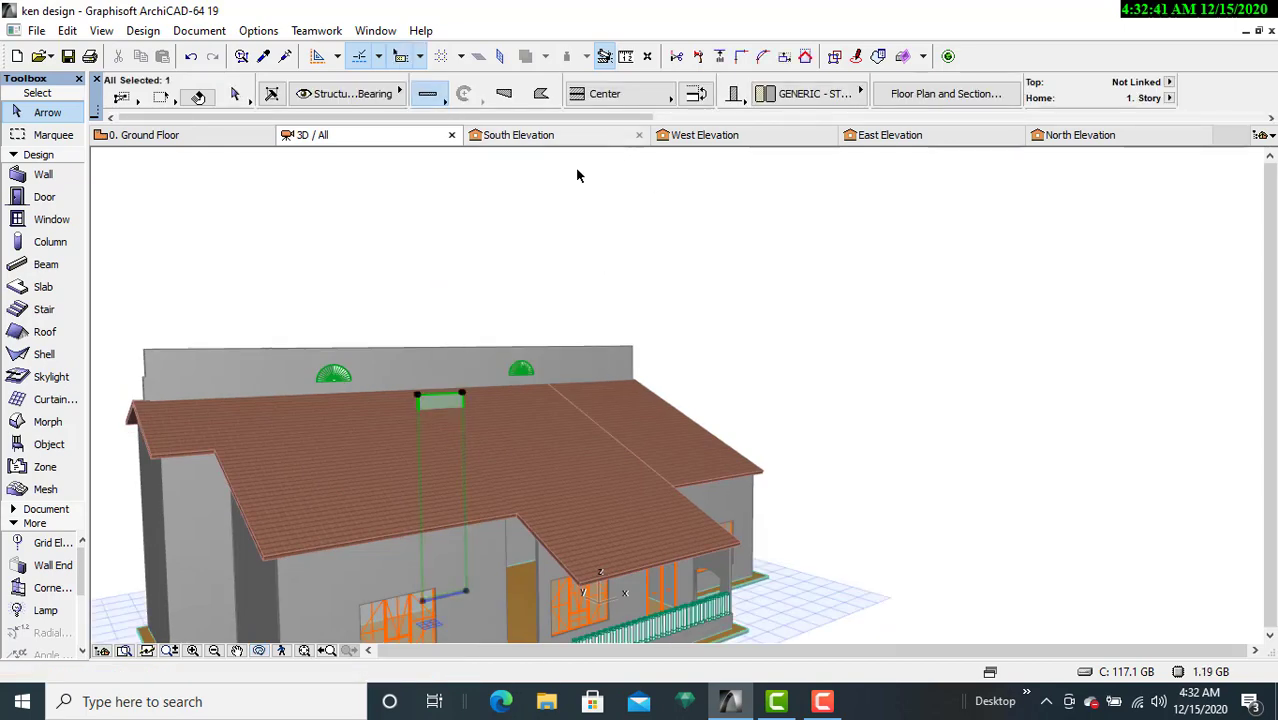
left_click(456, 525, "shift")
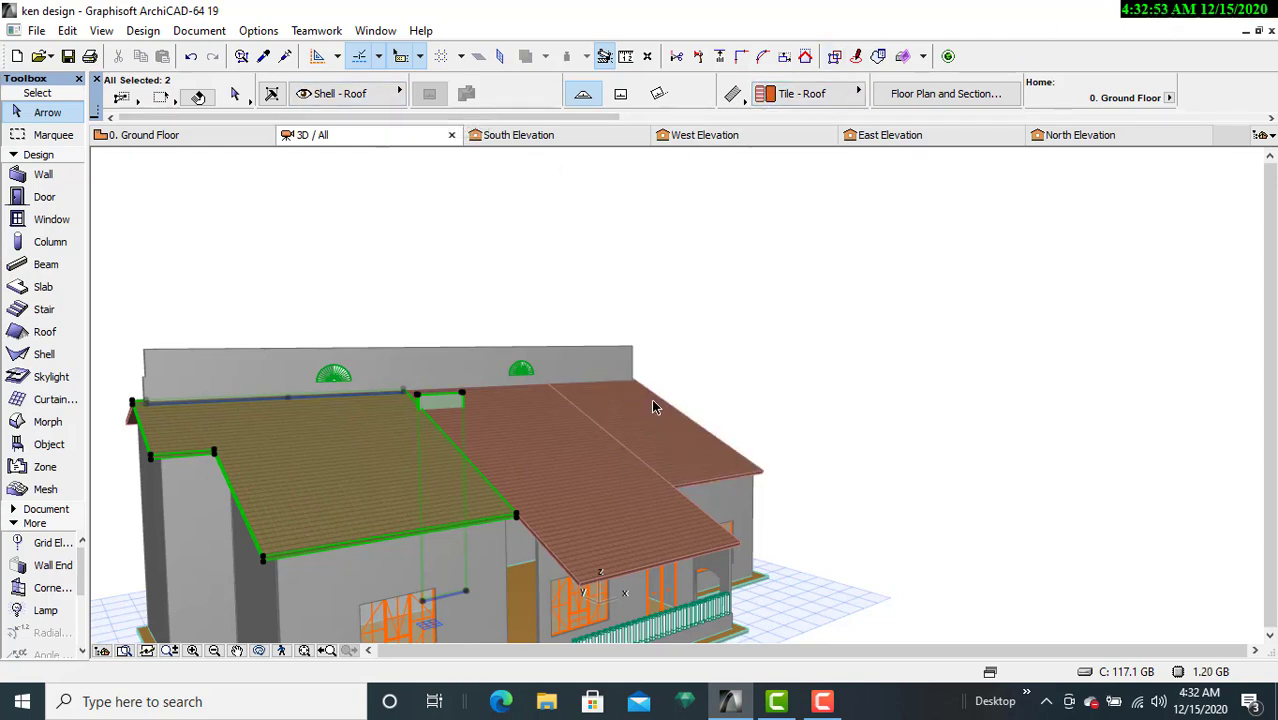
left_click(805, 56)
left_click(788, 316)
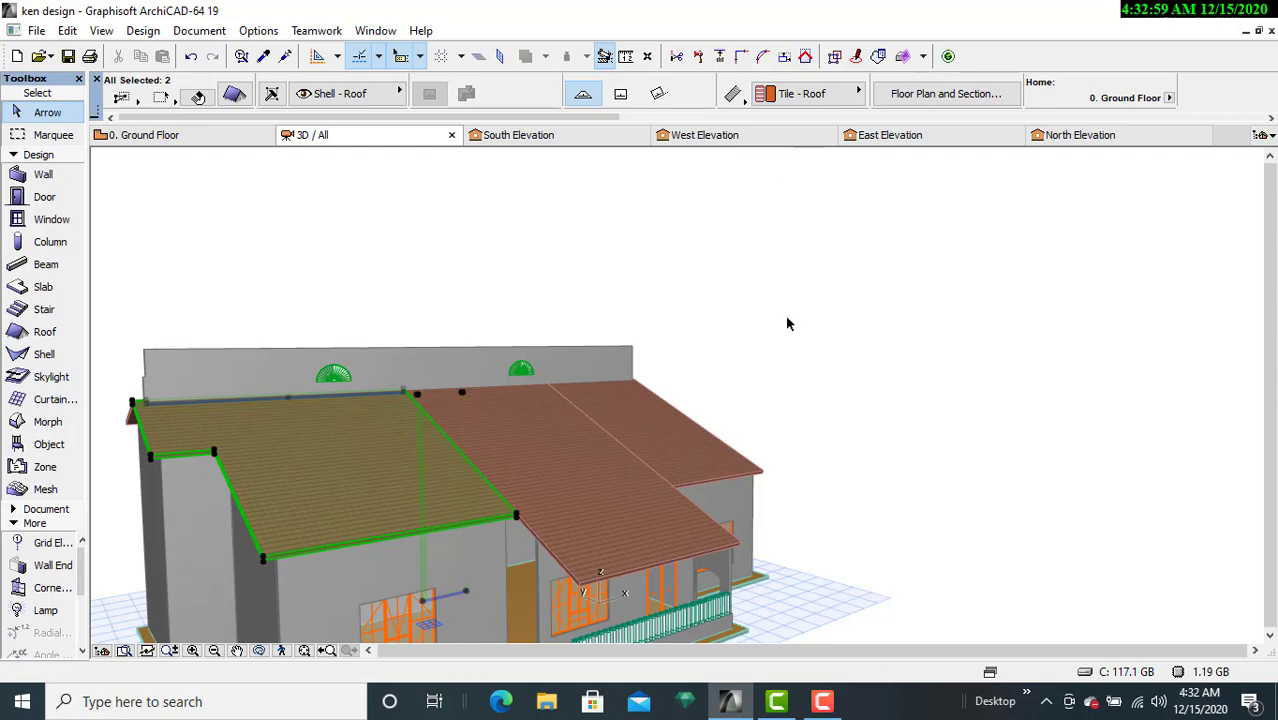
left_click(852, 383)
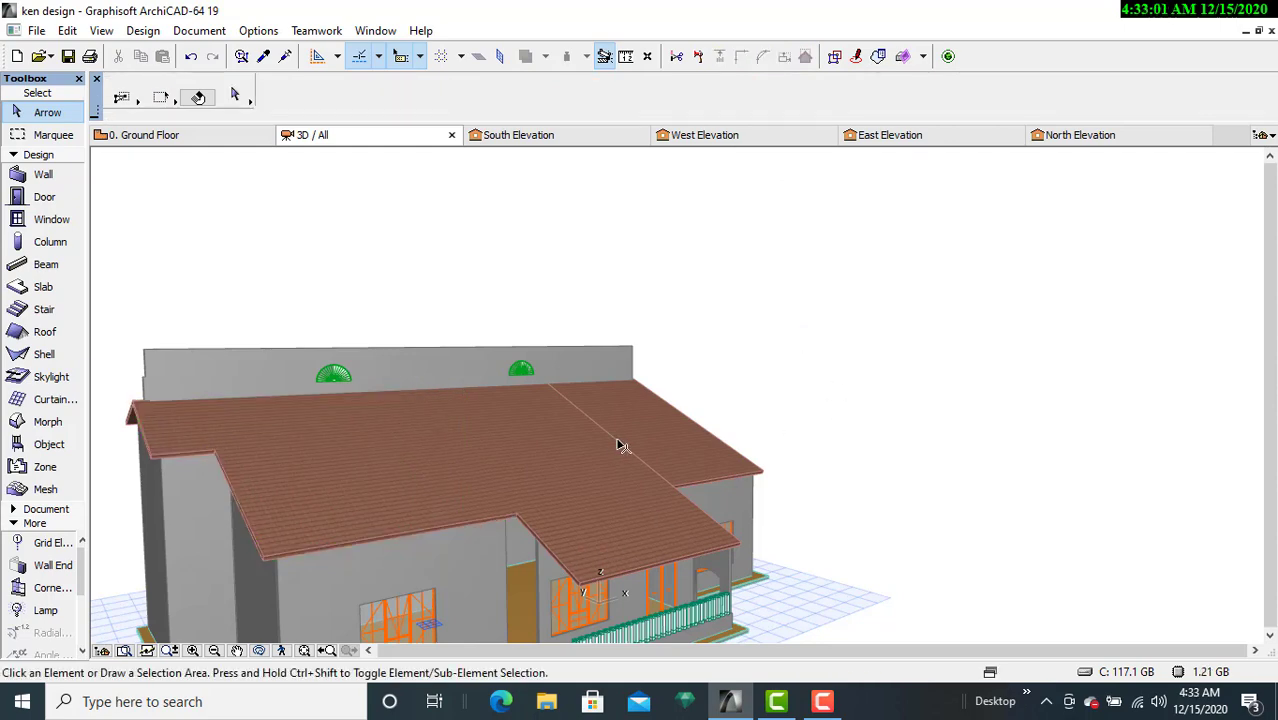
Step: Examine the house from the rear and both gable ends, checking the roof planes and the walls around the ridge
scroll(622, 443, "down", 3)
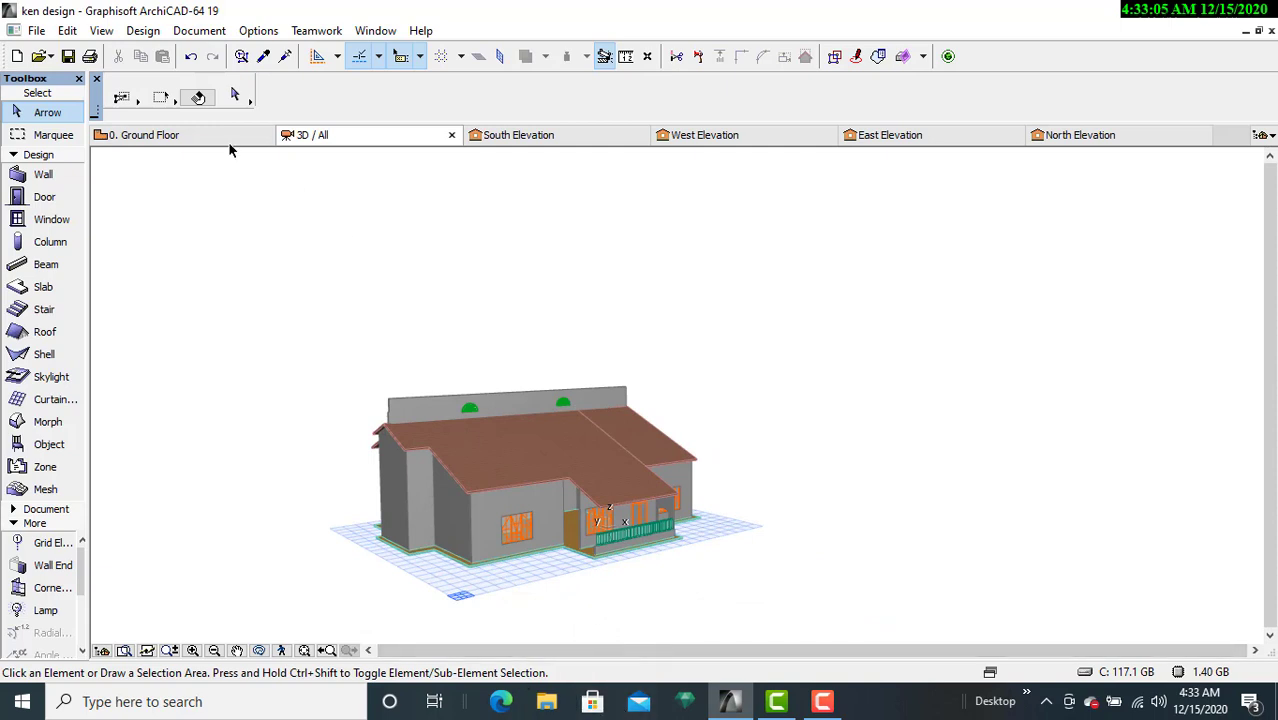
left_click(259, 650)
left_click_drag(550, 497, 703, 502)
scroll(705, 508, "up", 4)
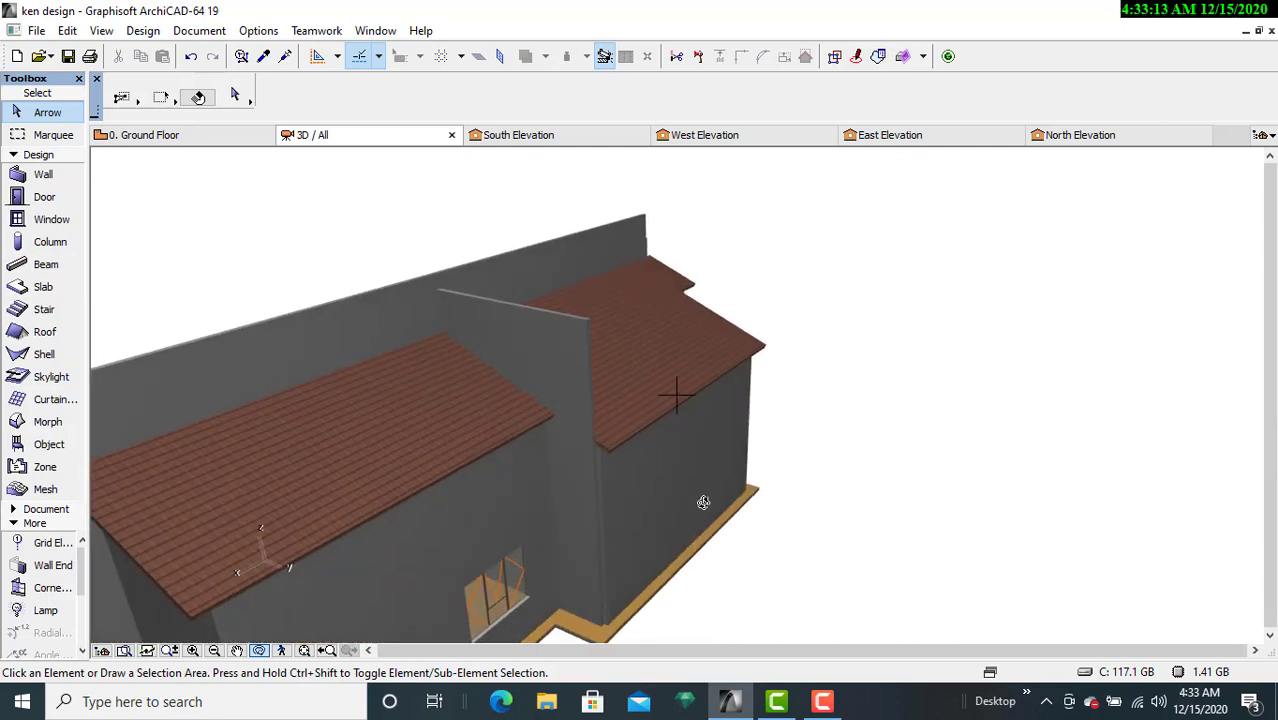
left_click_drag(669, 580, 397, 514)
scroll(566, 474, "down", 3)
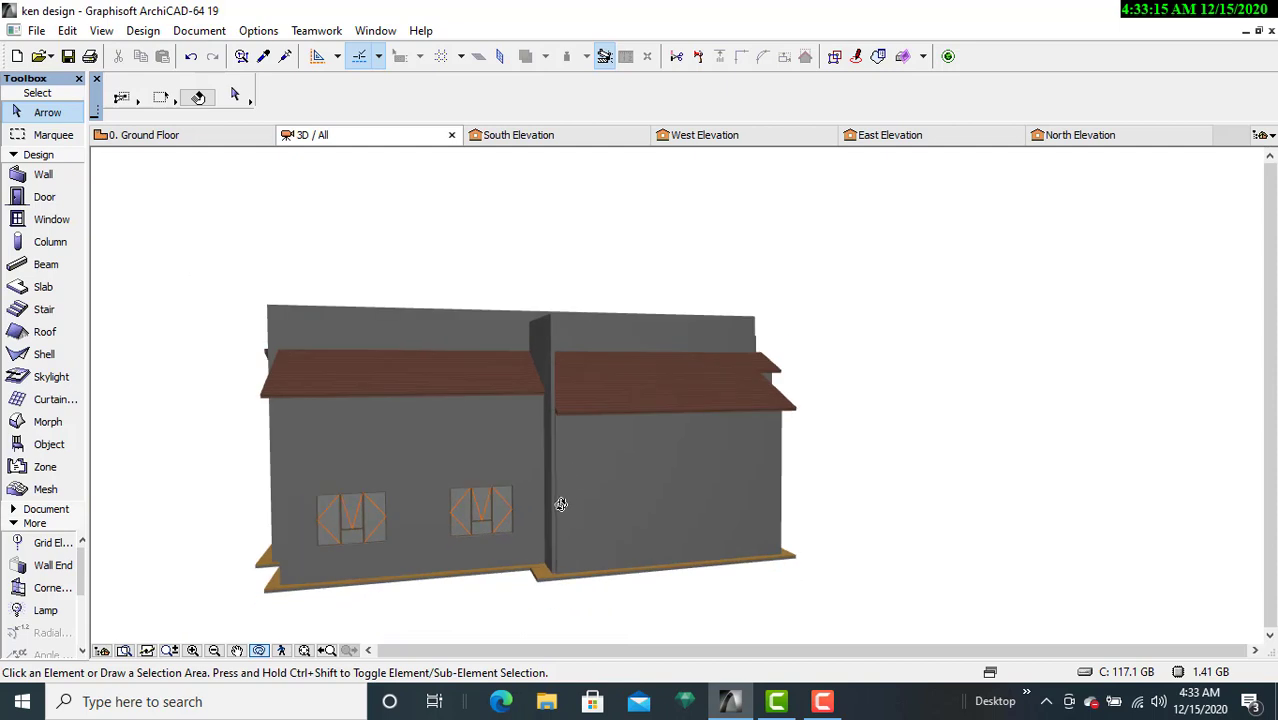
left_click_drag(695, 520, 771, 471)
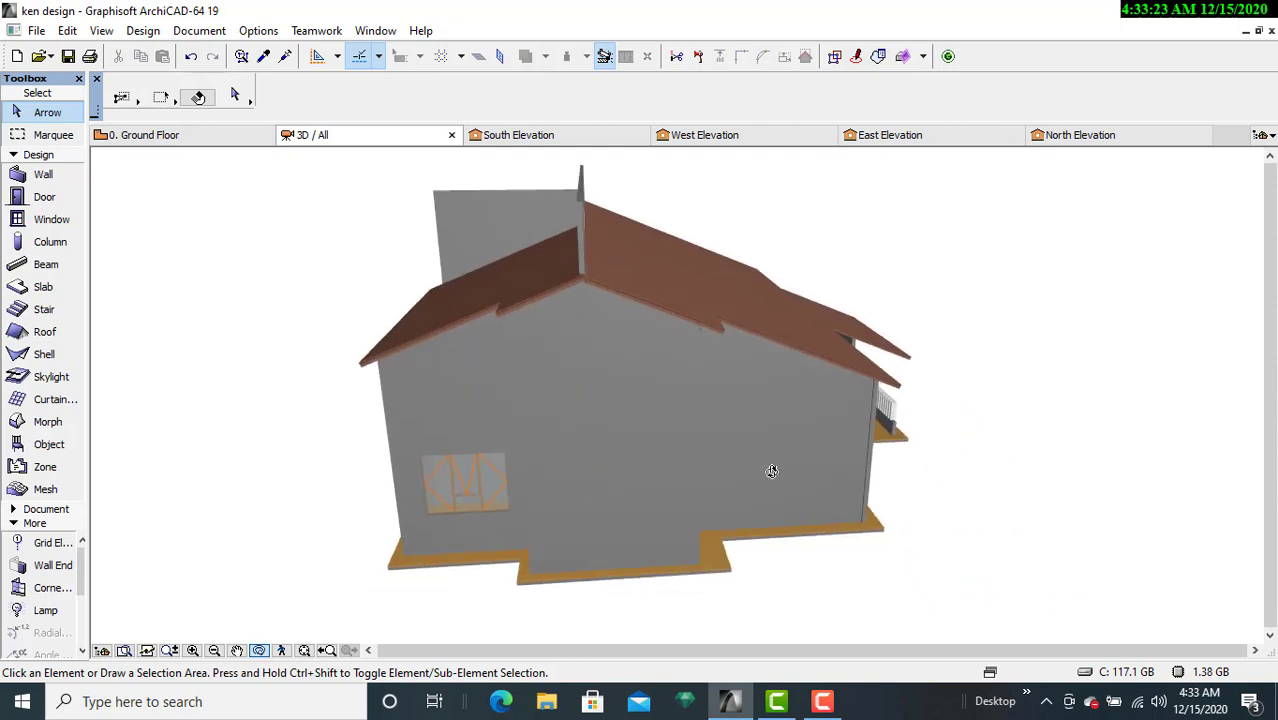
left_click_drag(722, 553, 722, 553)
left_click_drag(695, 562, 591, 518)
left_click_drag(464, 411, 518, 425)
scroll(518, 425, "down", 2)
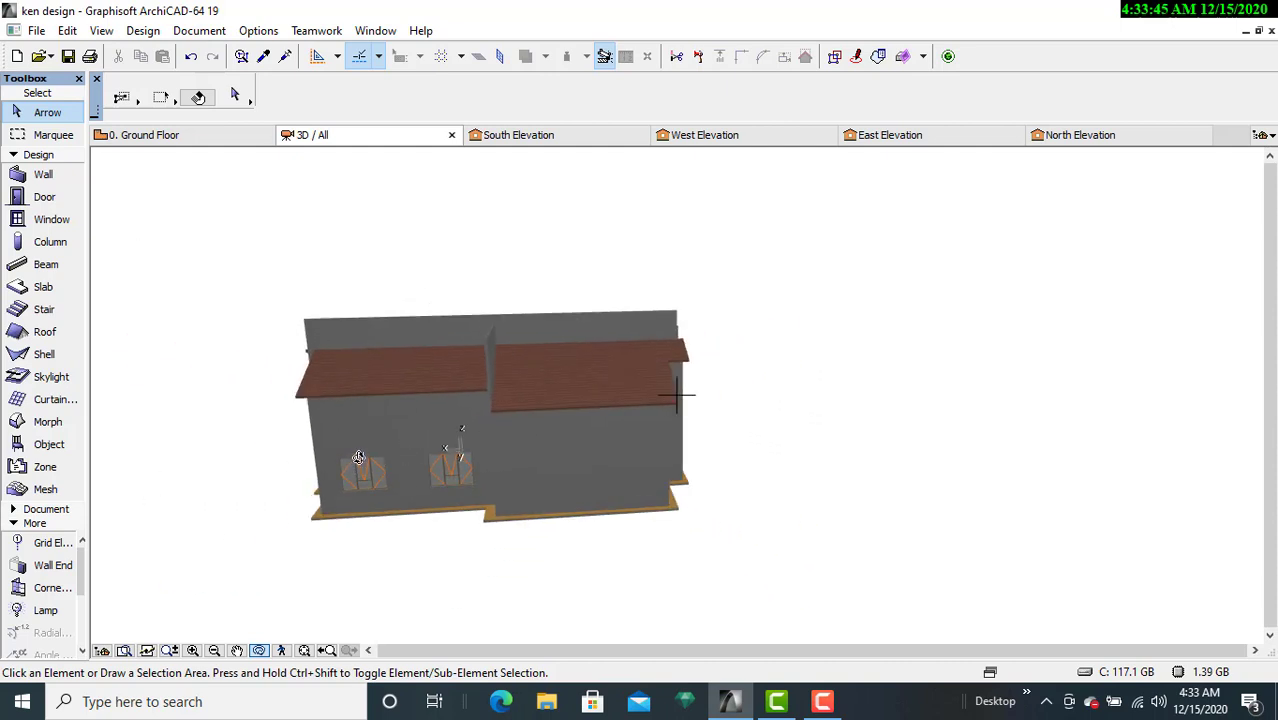
left_click_drag(359, 457, 536, 454)
scroll(536, 450, "down", 3)
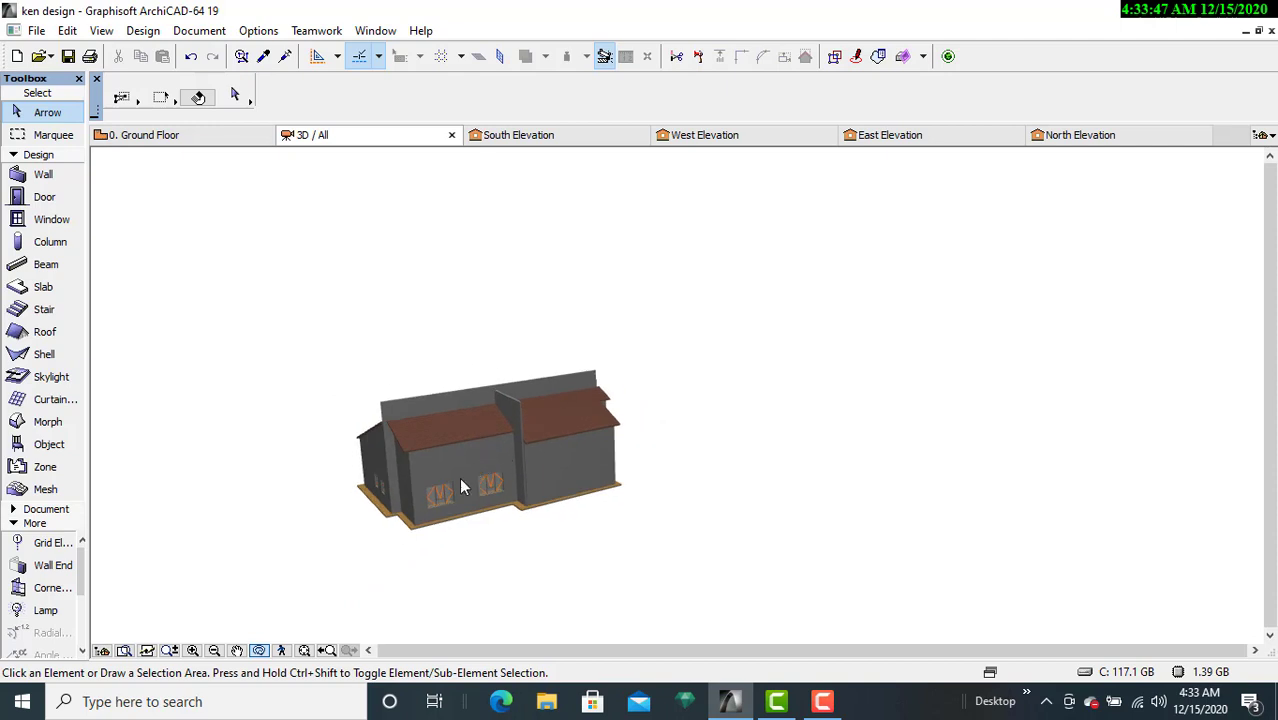
left_click_drag(387, 477, 535, 454)
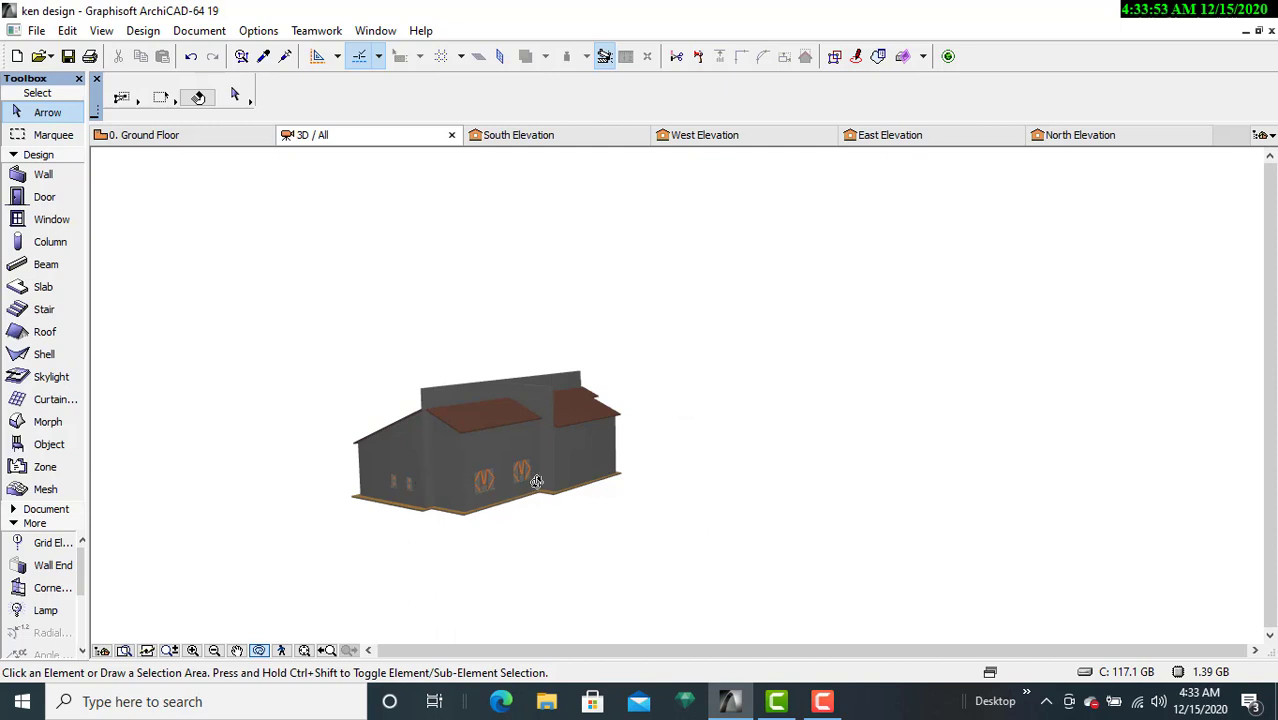
left_click_drag(531, 476, 699, 485)
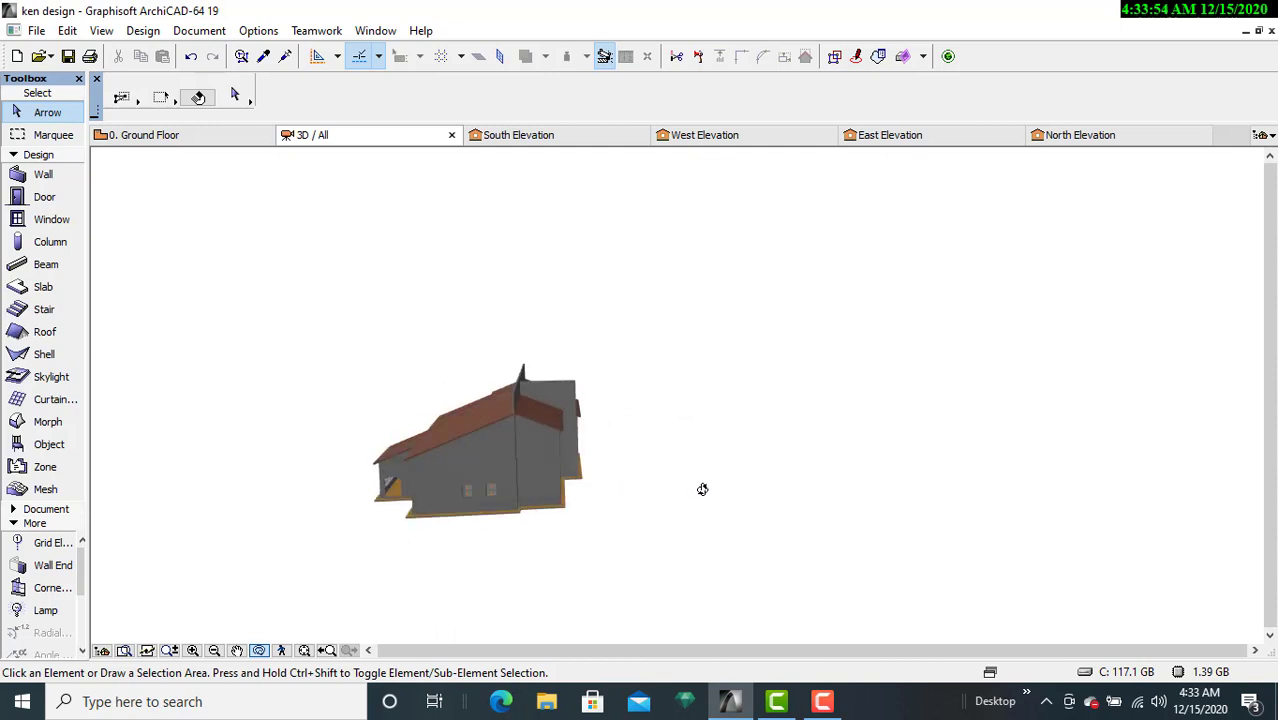
left_click(822, 701)
left_click(1233, 610)
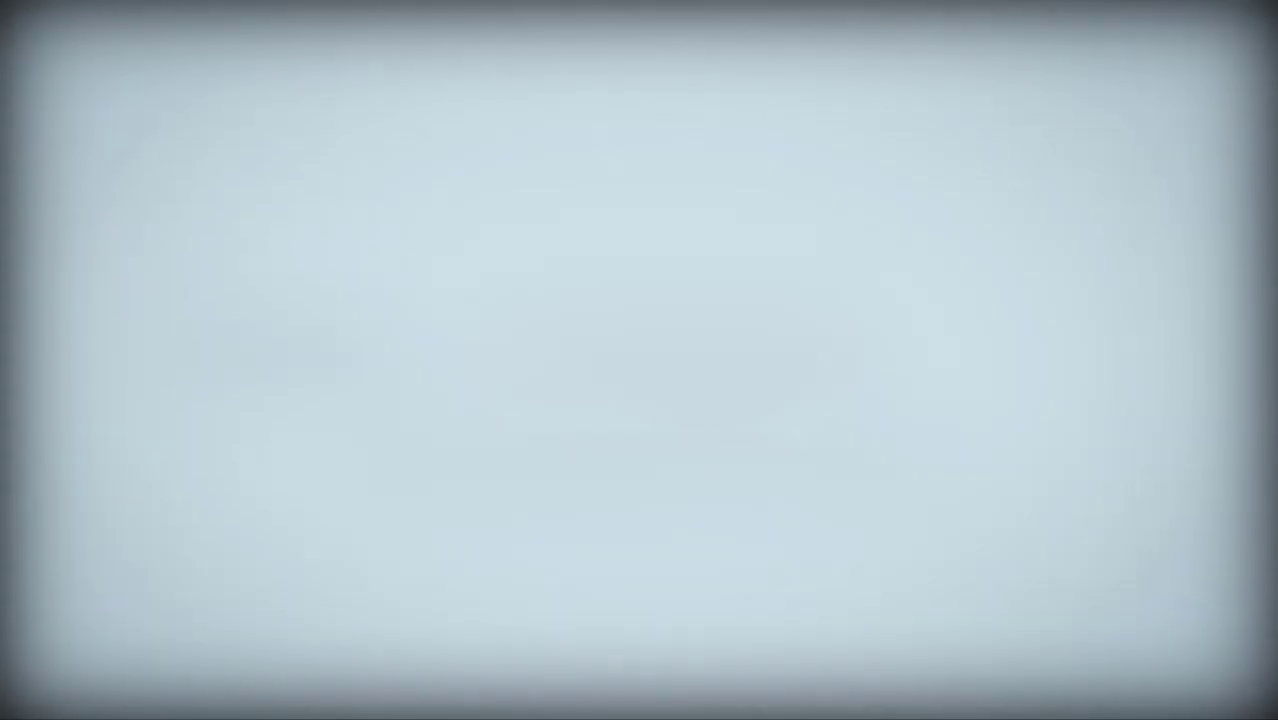